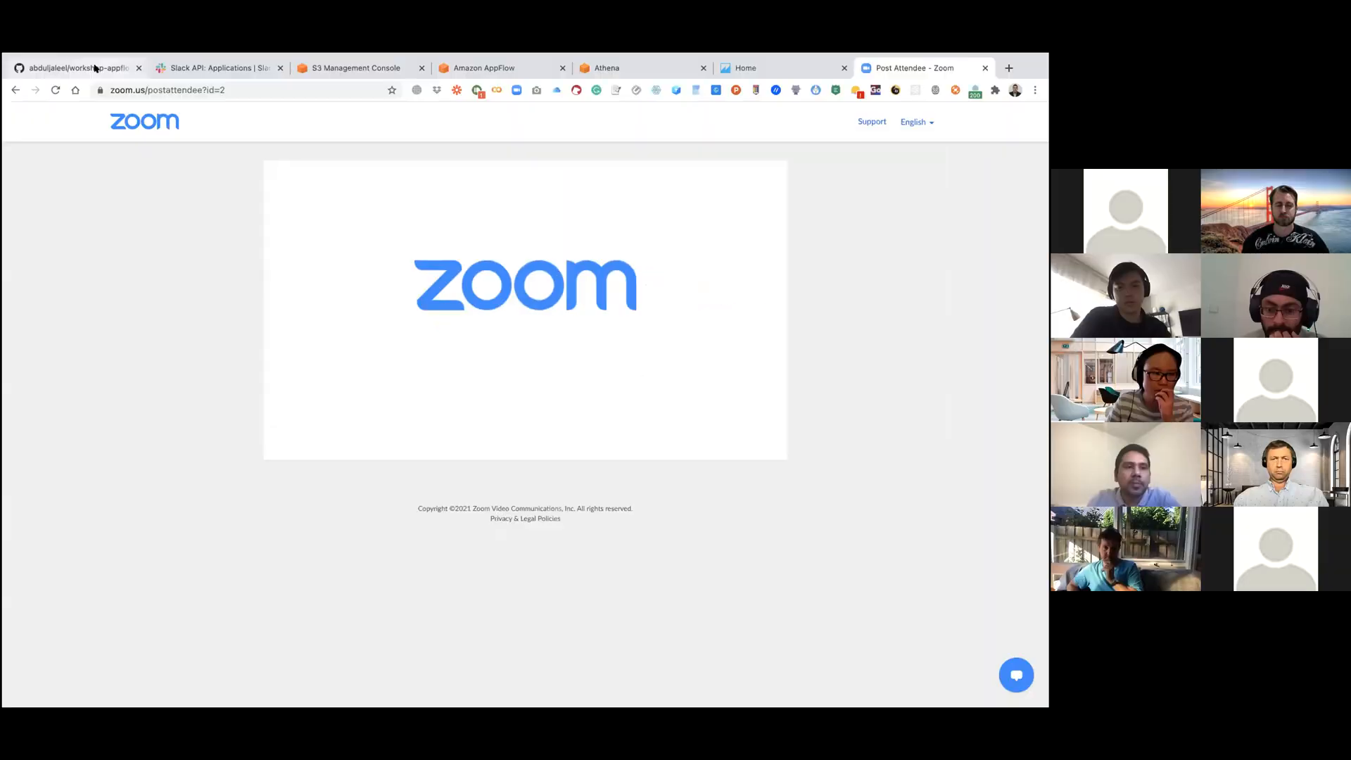
# Step: Read the GitHub workshop README's introduction, account requirements and architecture diagram for AppFlow, Athena and QuickSight
pyautogui.click(138, 17)
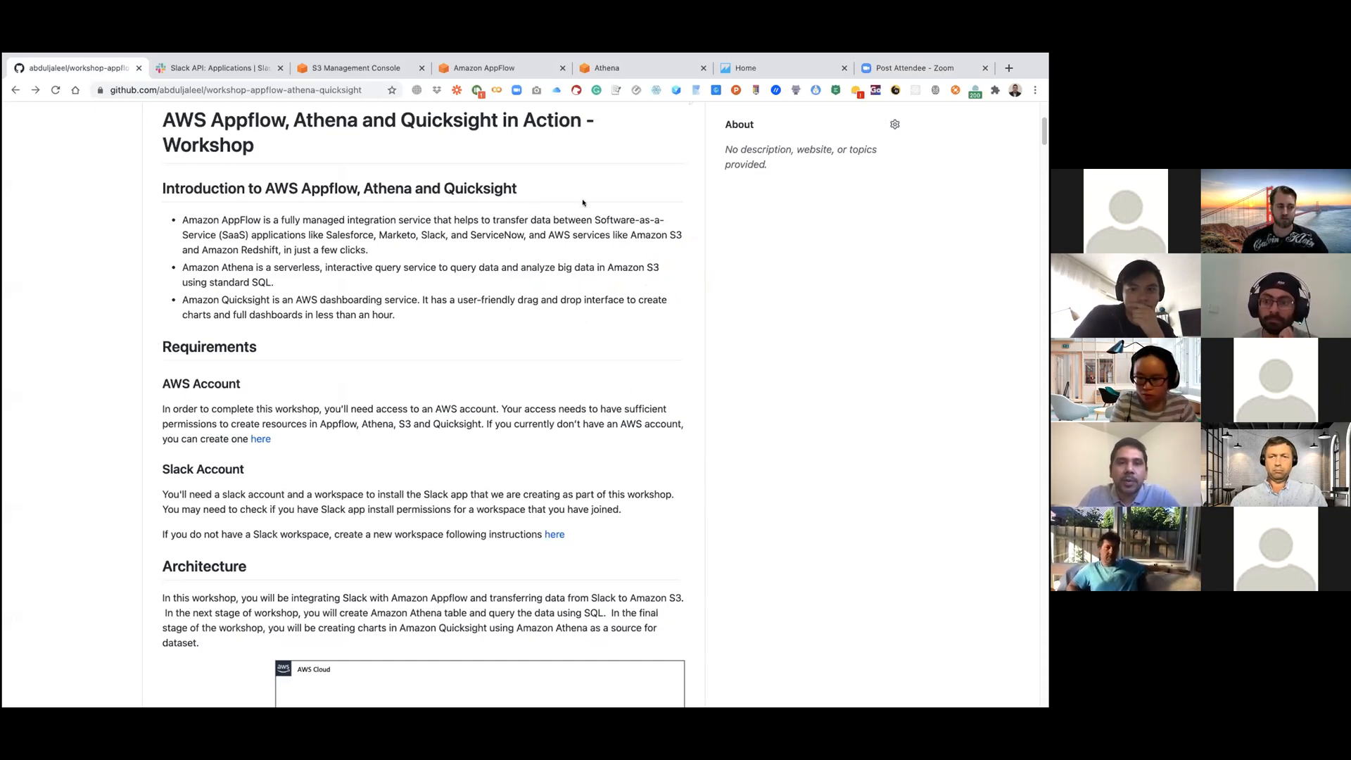
pyautogui.scroll(1, 582, 203)
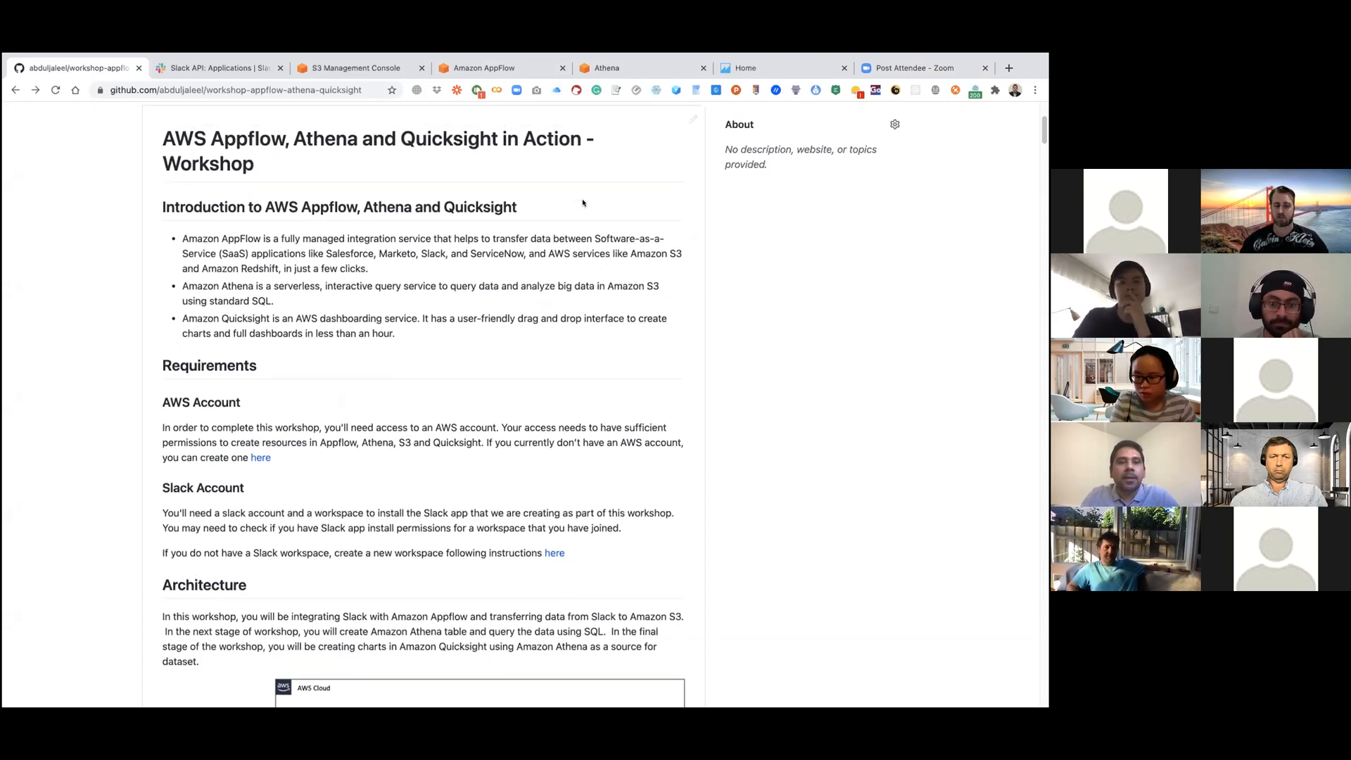
pyautogui.scroll(2, 583, 203)
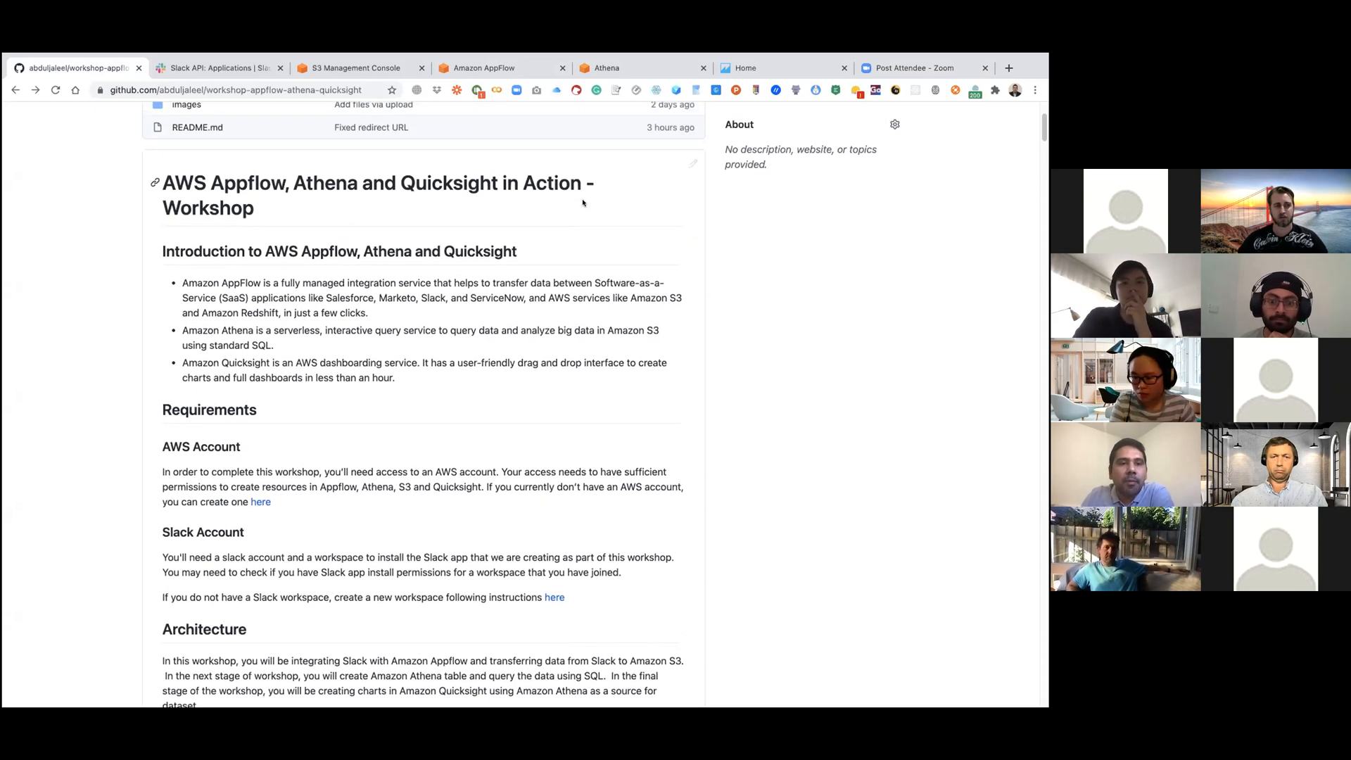
pyautogui.scroll(8, 583, 203)
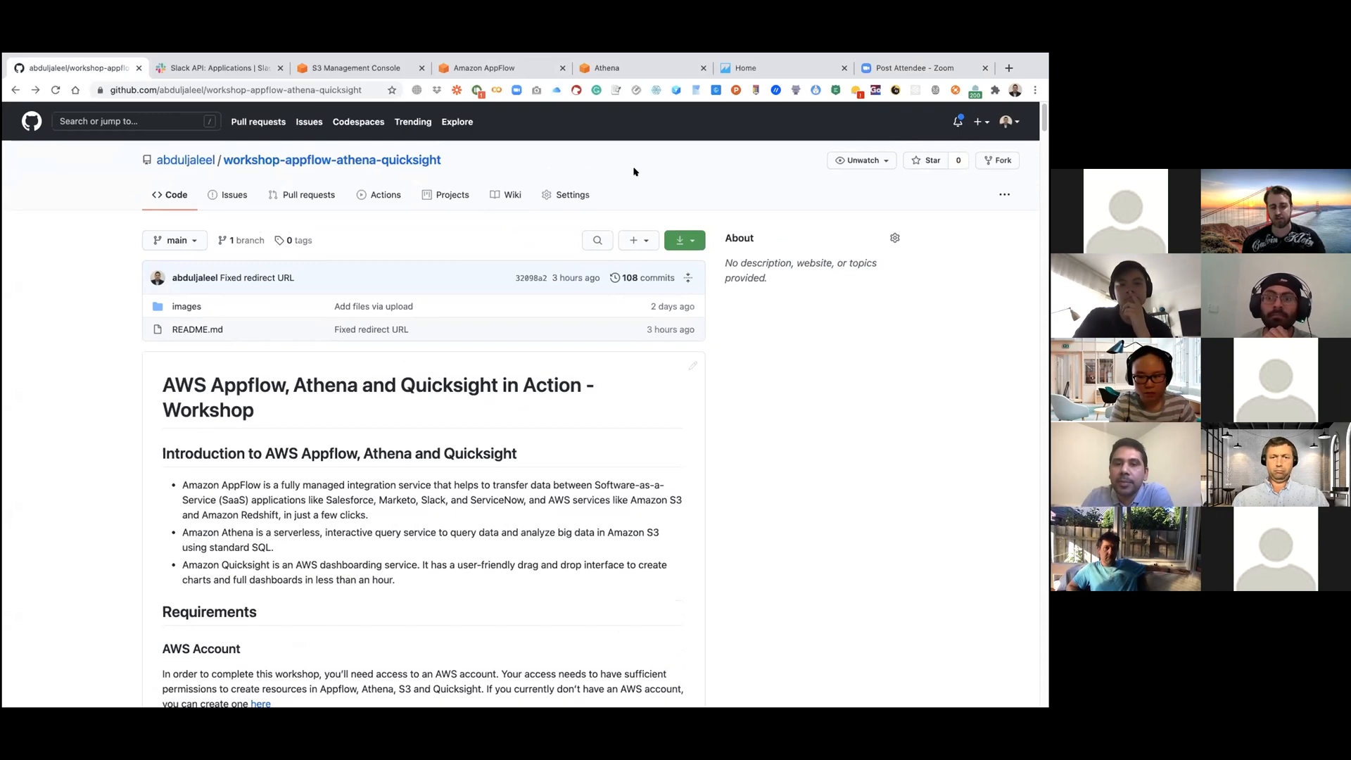
pyautogui.scroll(-1, 633, 171)
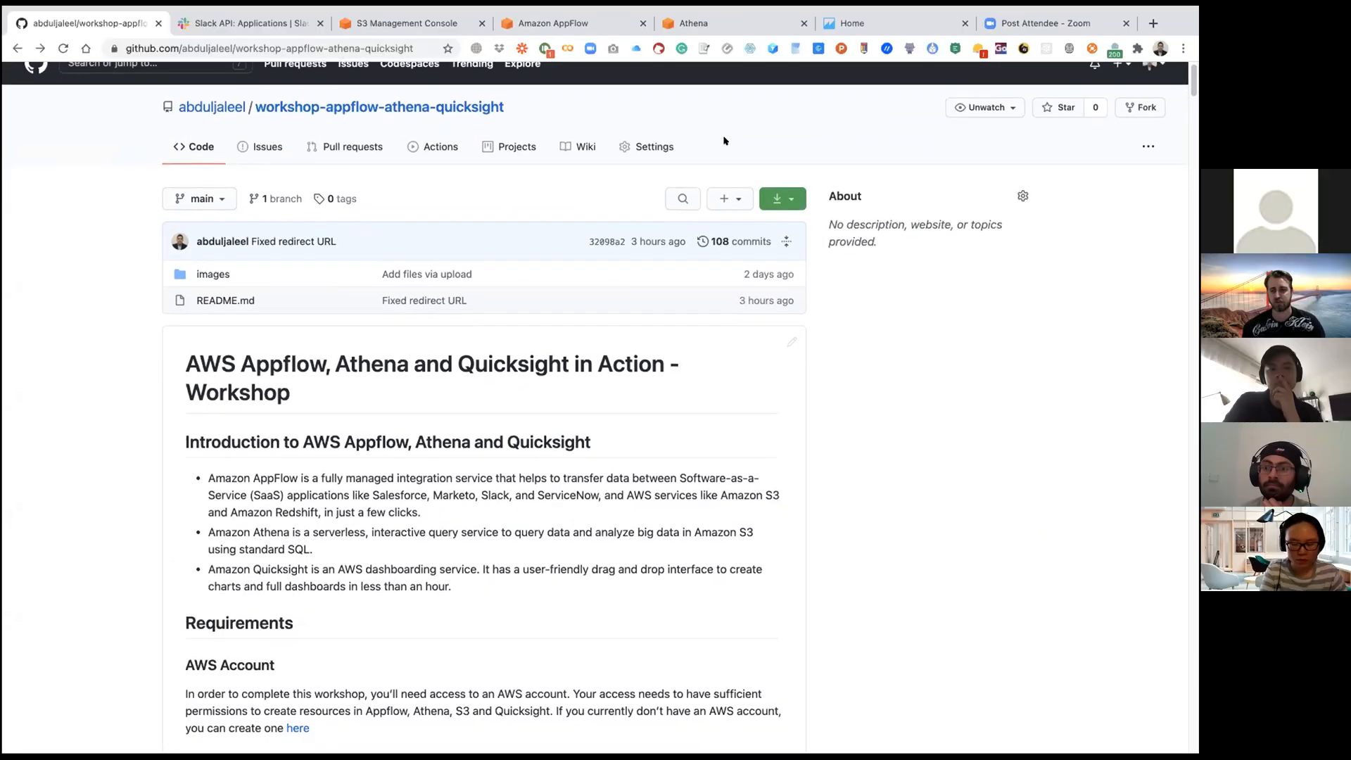
pyautogui.scroll(-3, 724, 141)
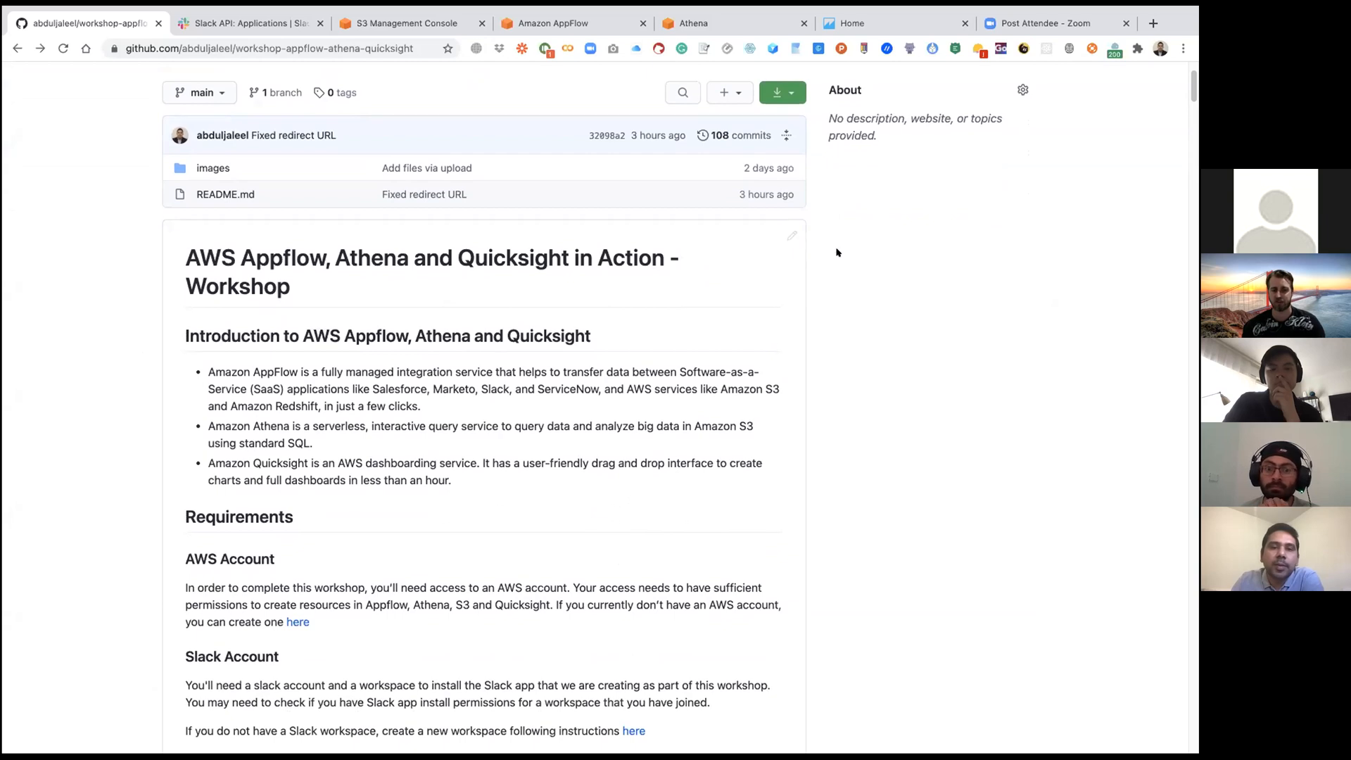
pyautogui.scroll(-2, 837, 252)
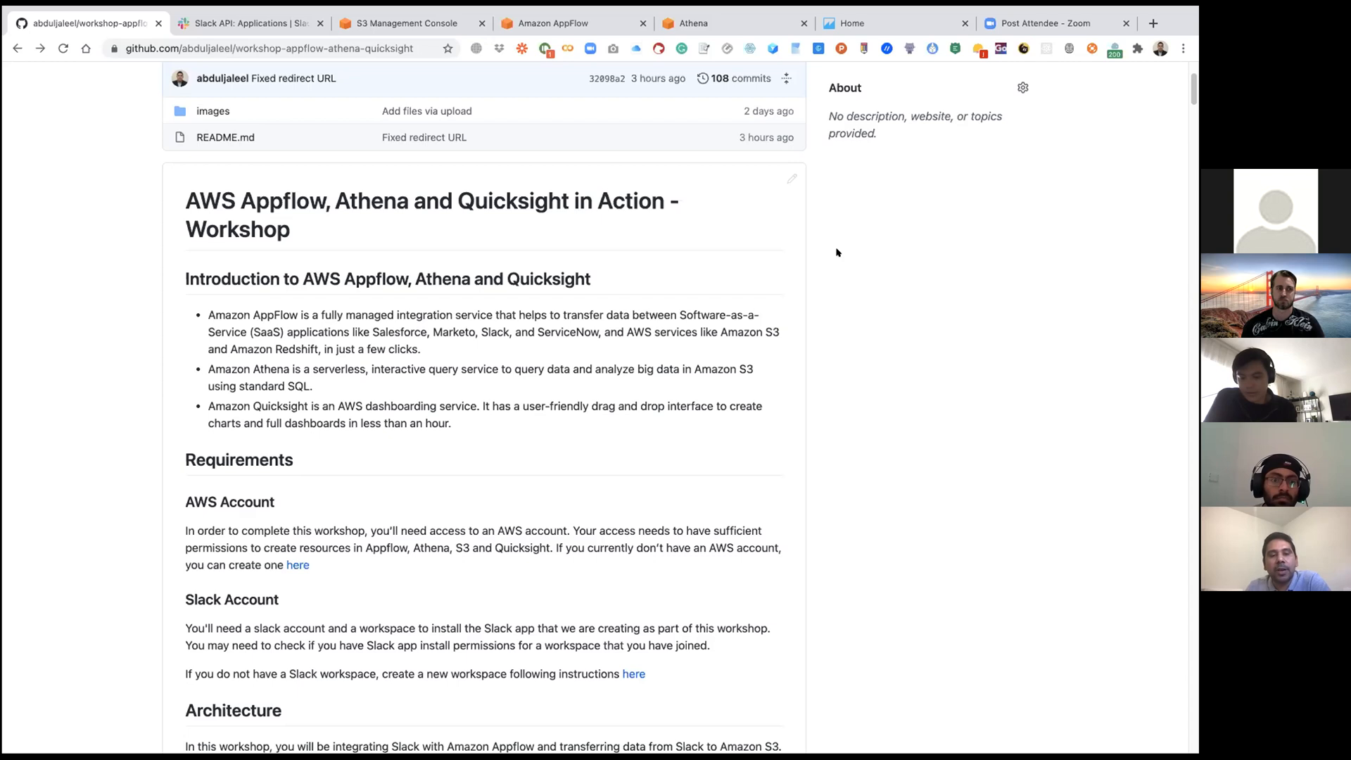
pyautogui.scroll(-5, 796, 379)
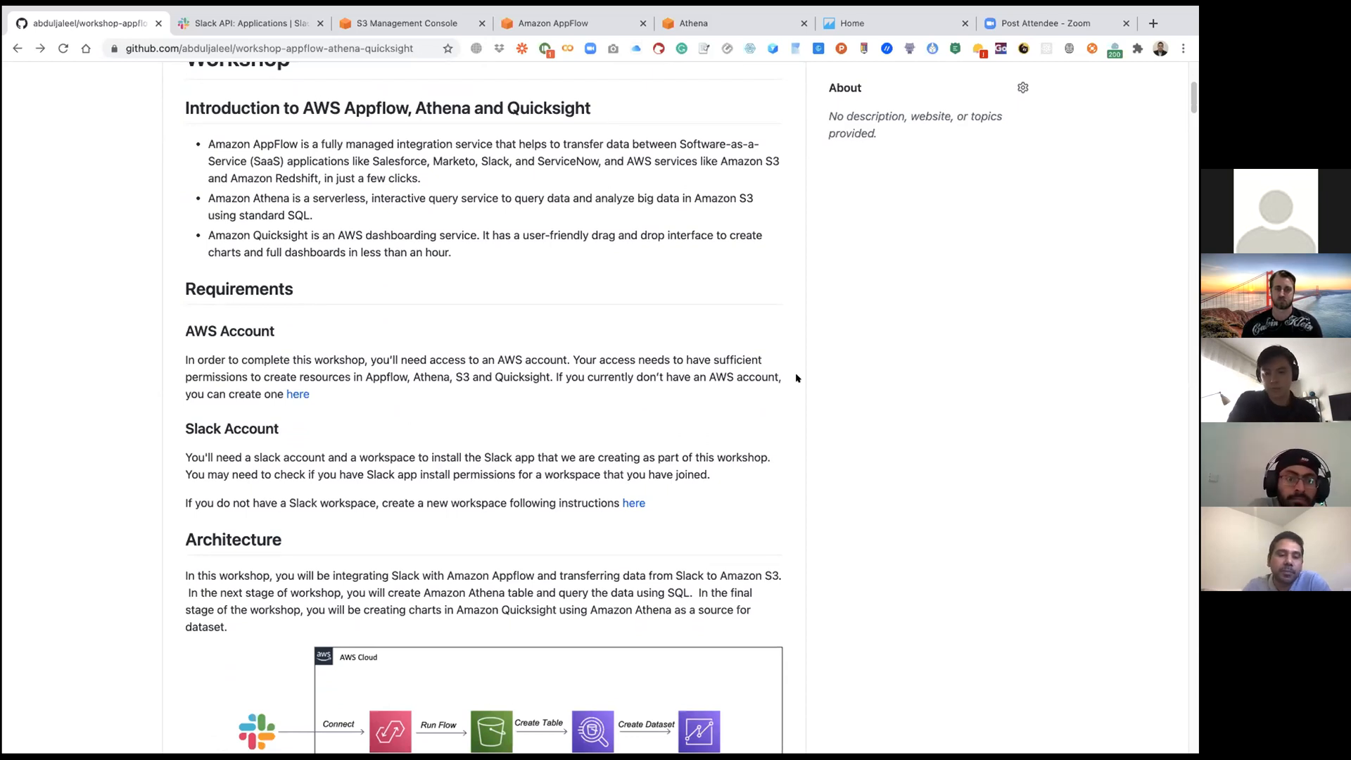
pyautogui.scroll(-5, 815, 412)
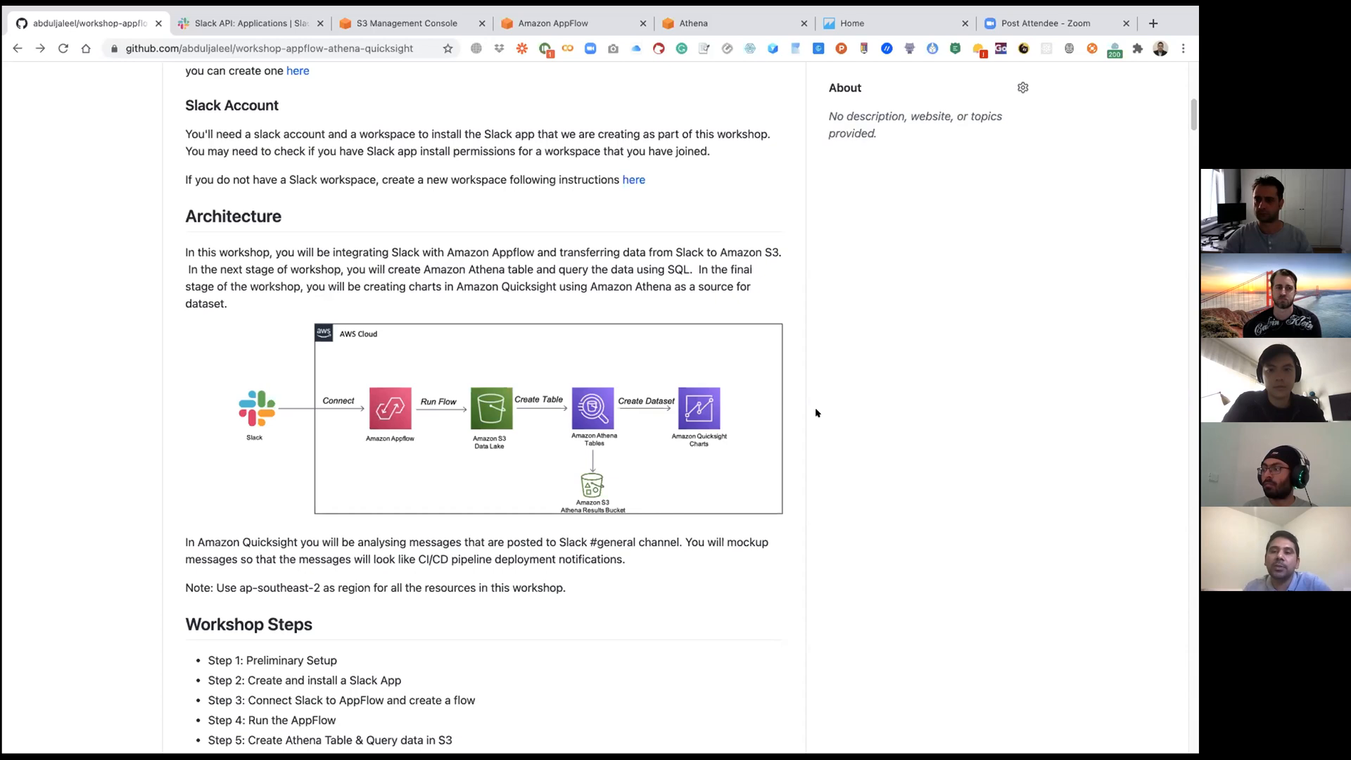
pyautogui.scroll(-6, 815, 413)
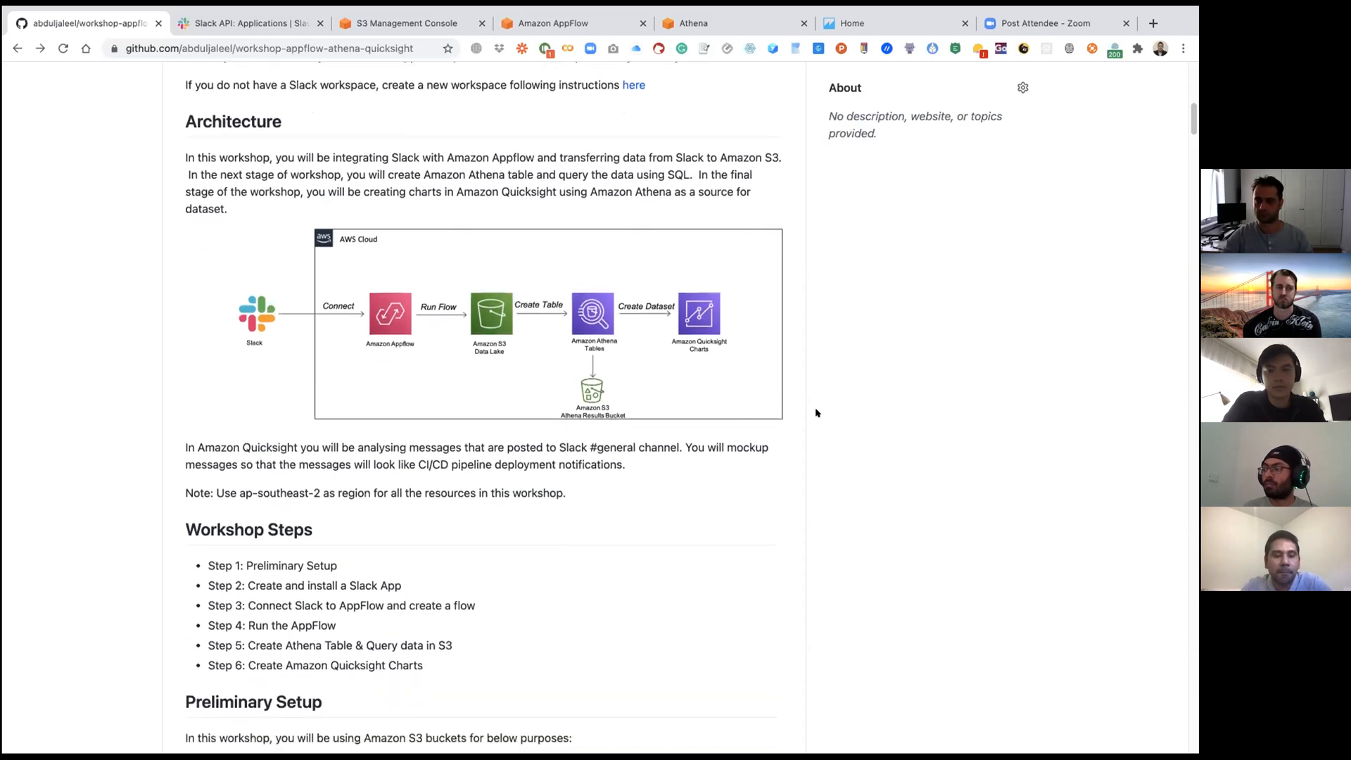
# Step: Examine the workshop steps and the Preliminary Setup instructions for the Slack data and Athena query results buckets
pyautogui.scroll(-1, 815, 412)
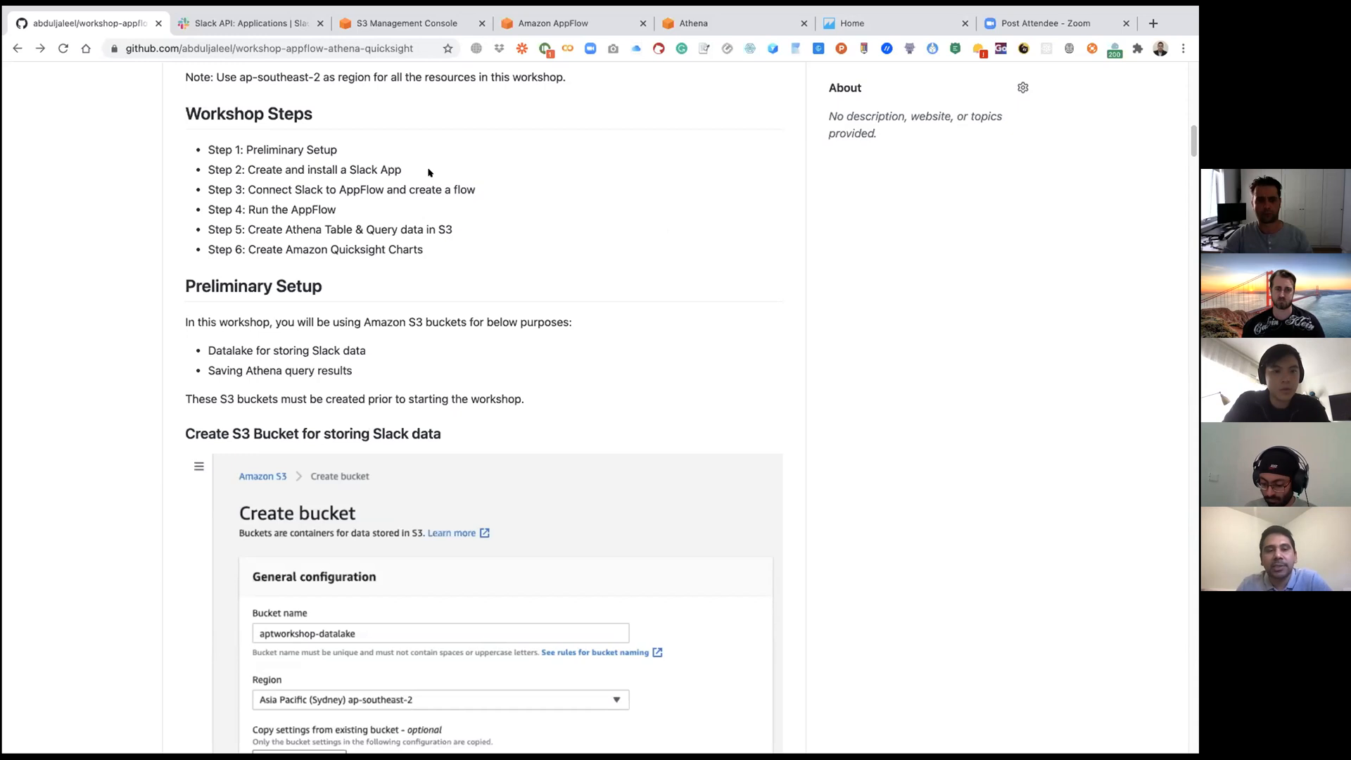
pyautogui.scroll(-3, 510, 240)
pyautogui.scroll(-2, 511, 240)
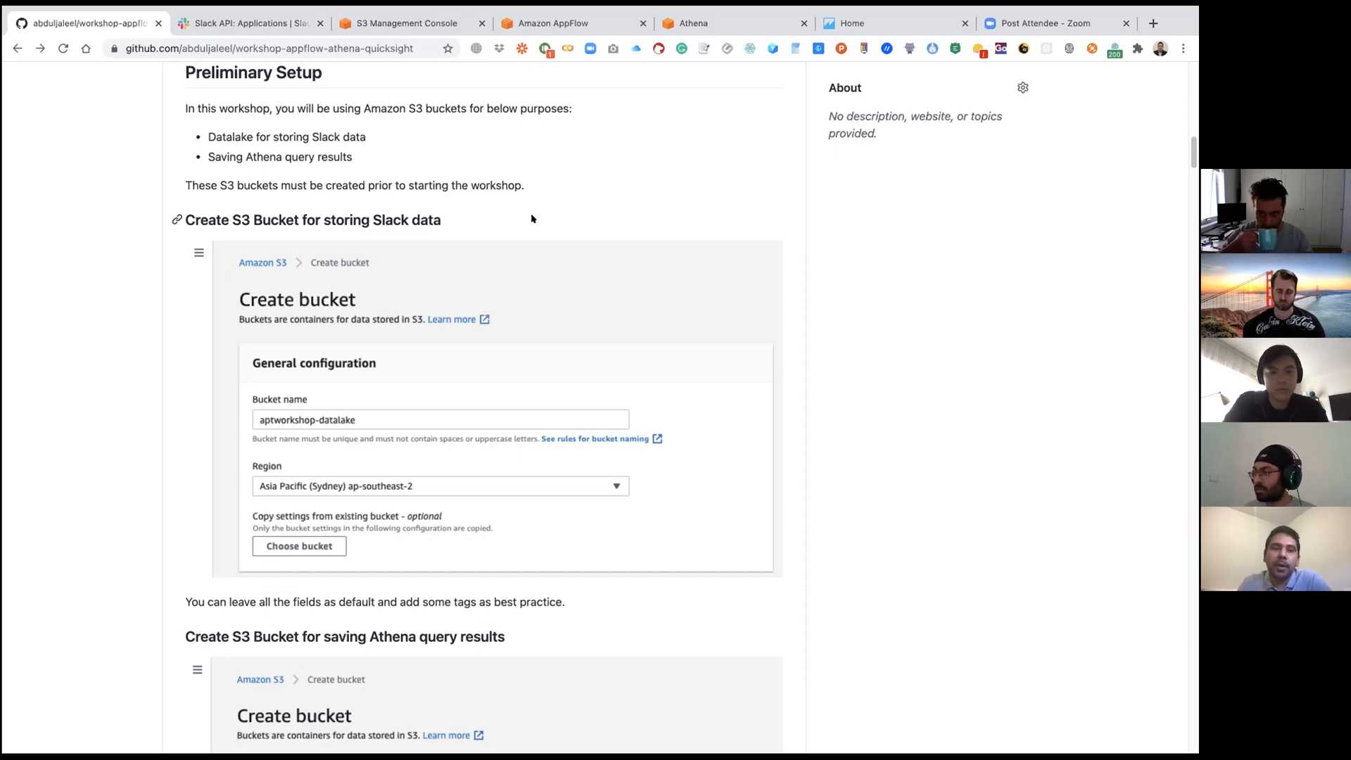
pyautogui.scroll(-2, 530, 214)
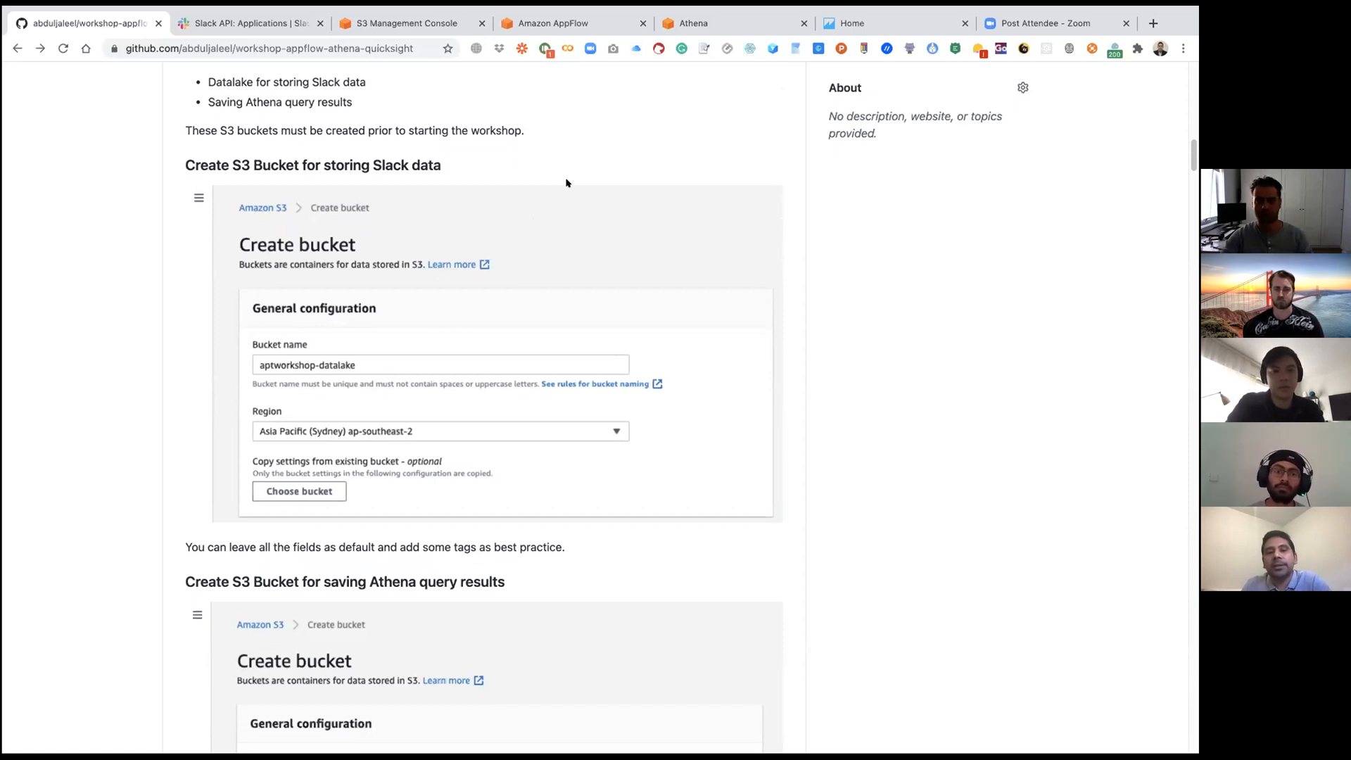
pyautogui.scroll(-4, 566, 183)
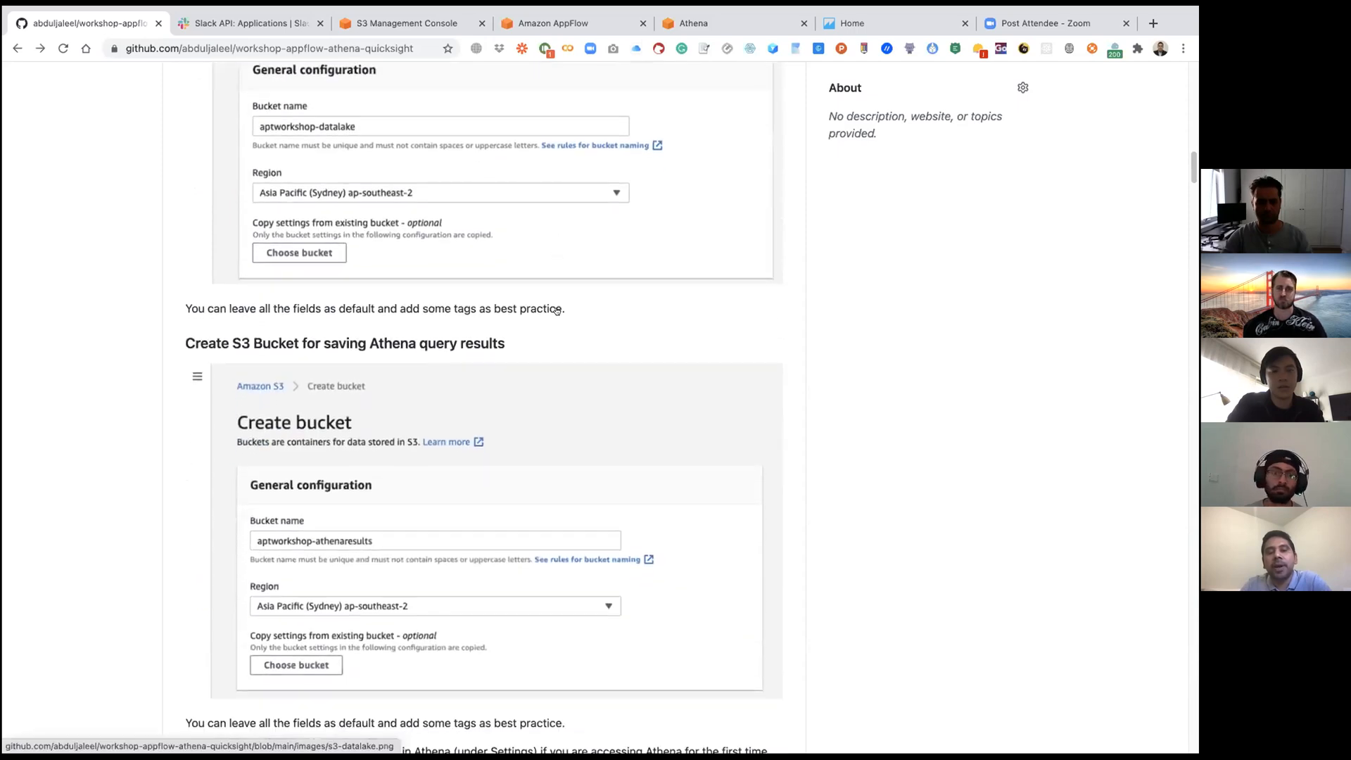
pyautogui.scroll(-1, 555, 310)
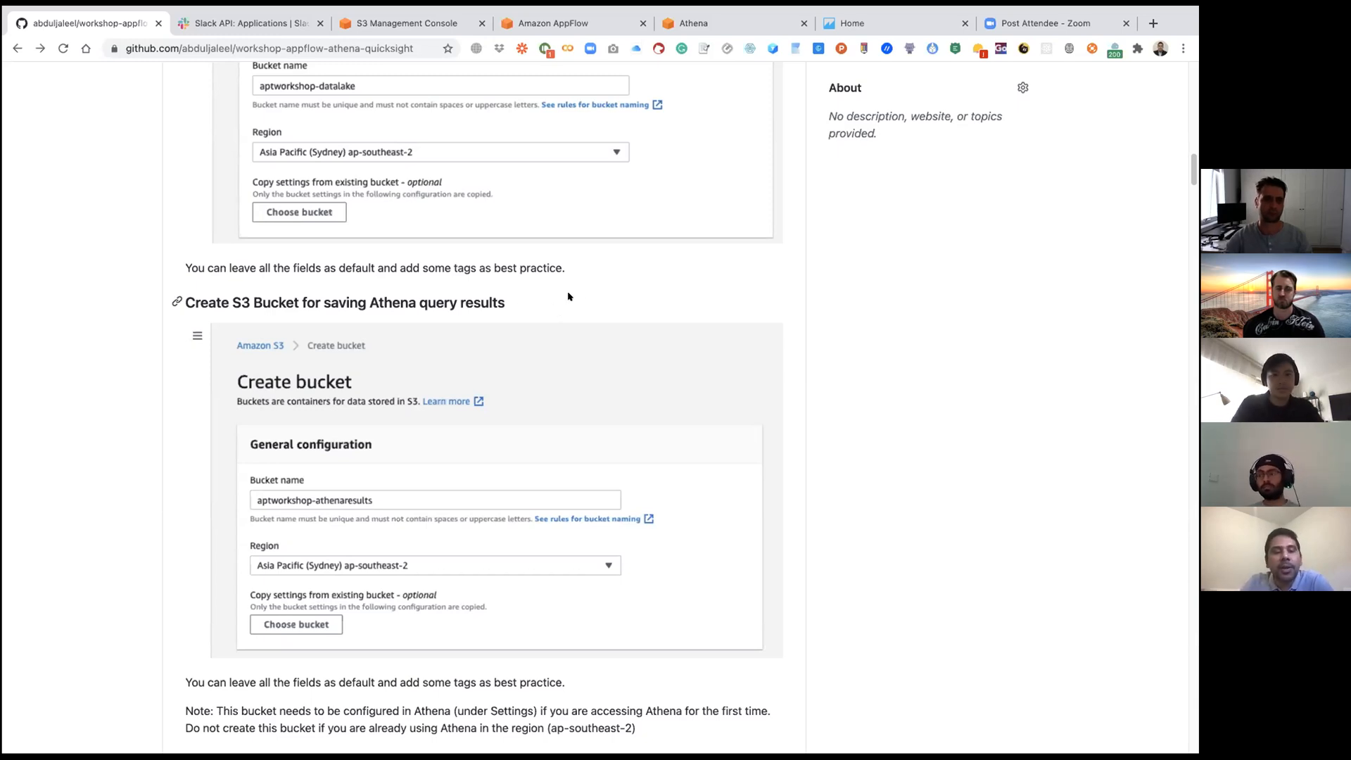
pyautogui.scroll(1, 642, 263)
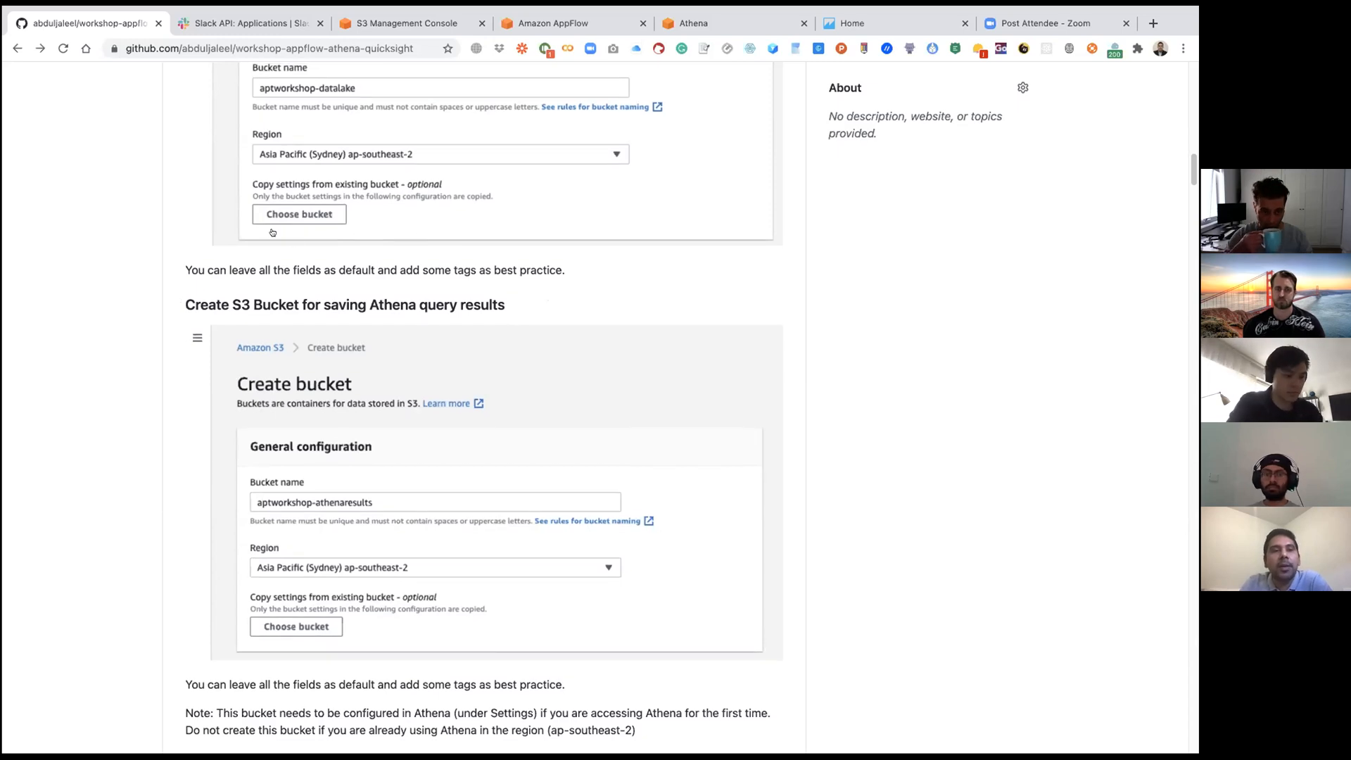
# Step: Switch to the Amazon S3 console and start a new bucket named apt-wks-slack
pyautogui.click(380, 24)
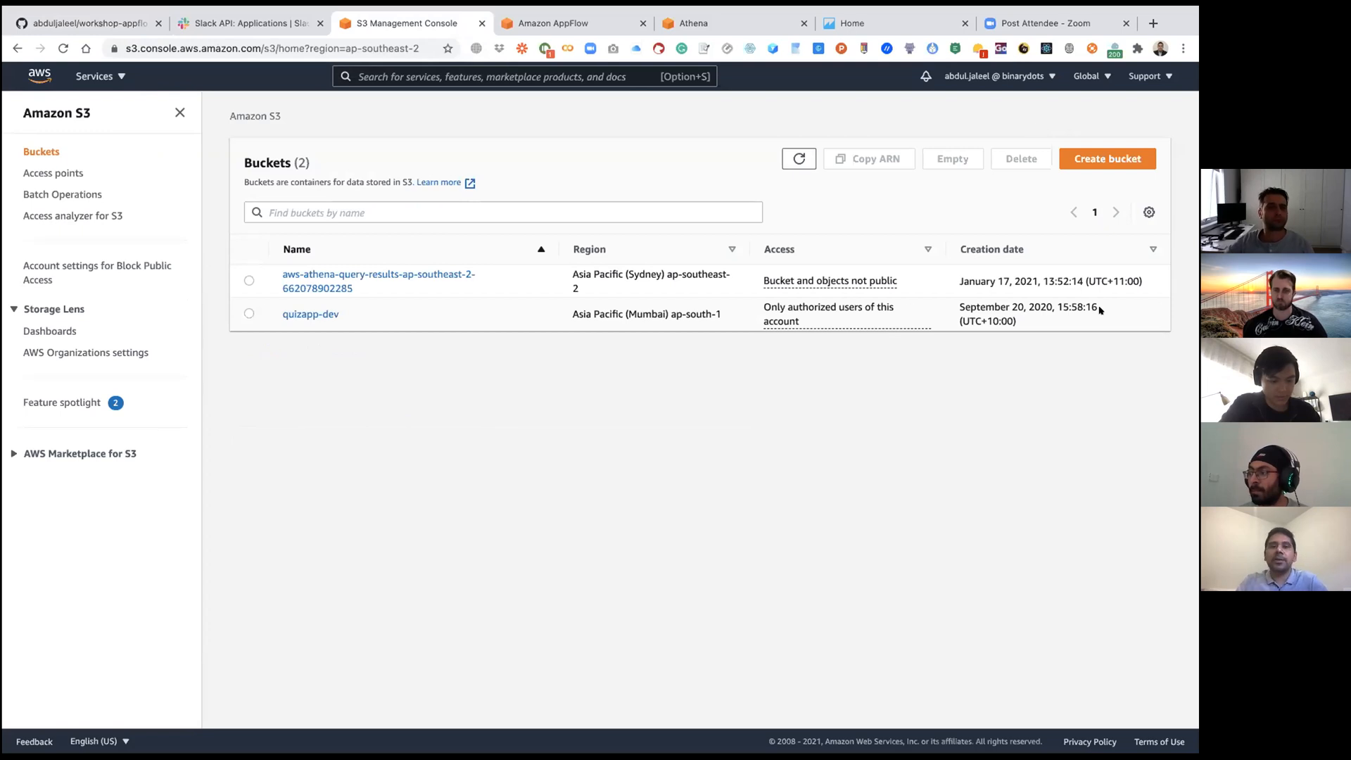
pyautogui.click(1113, 159)
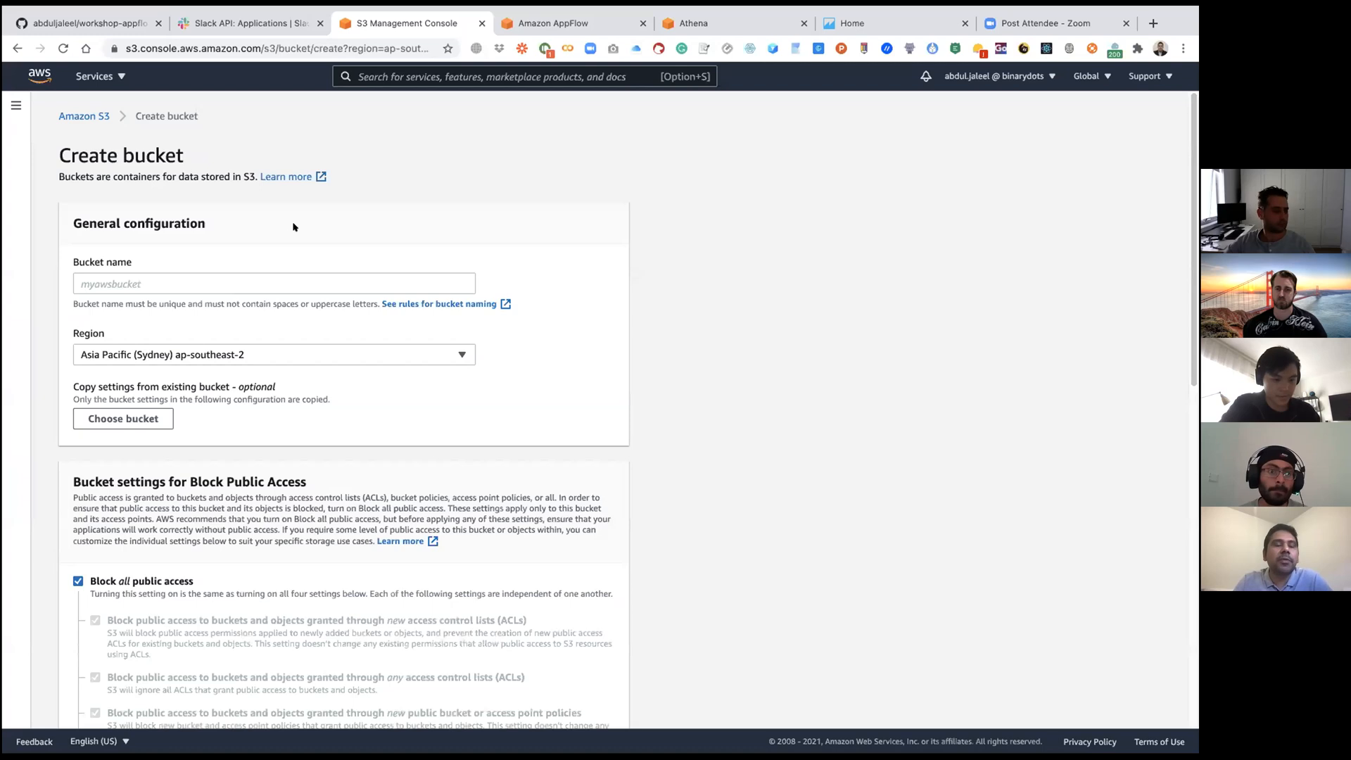
pyautogui.click(270, 277)
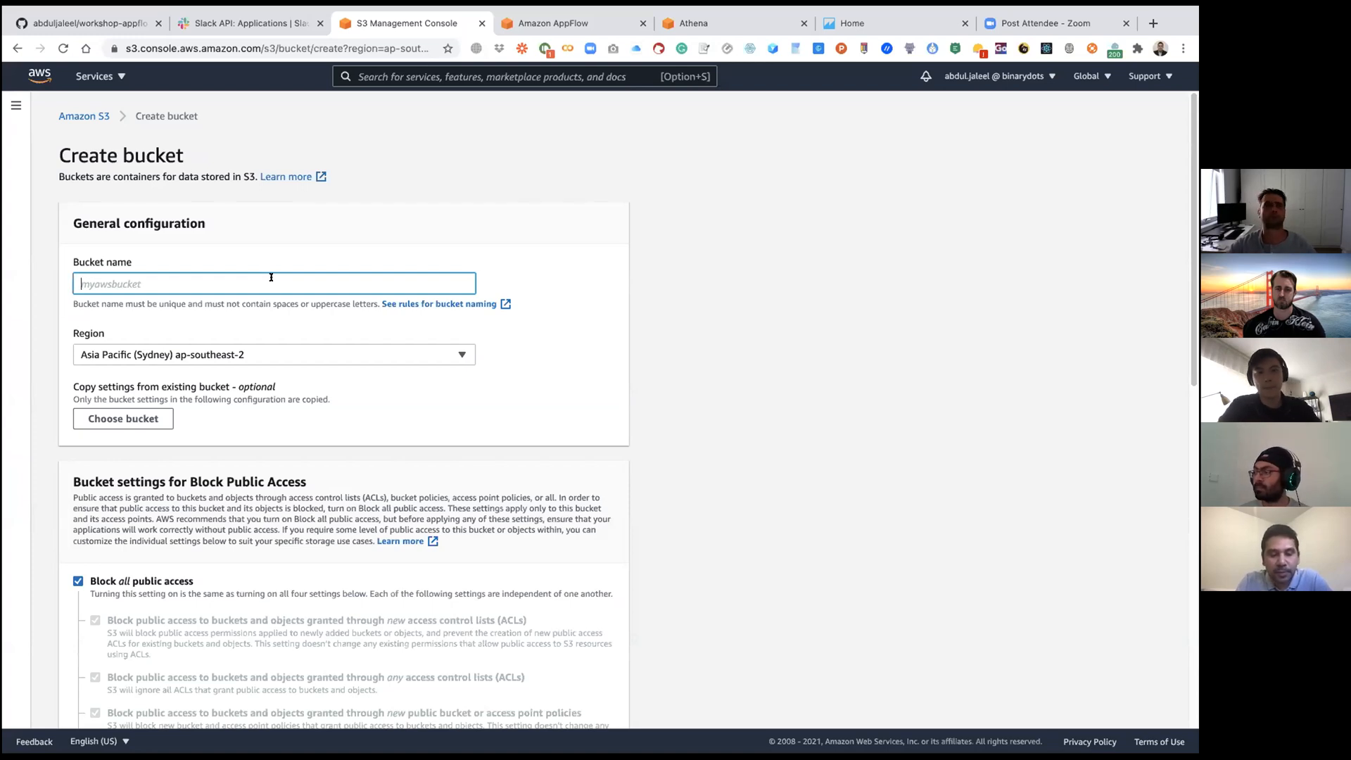
pyautogui.write('apt-wks-')
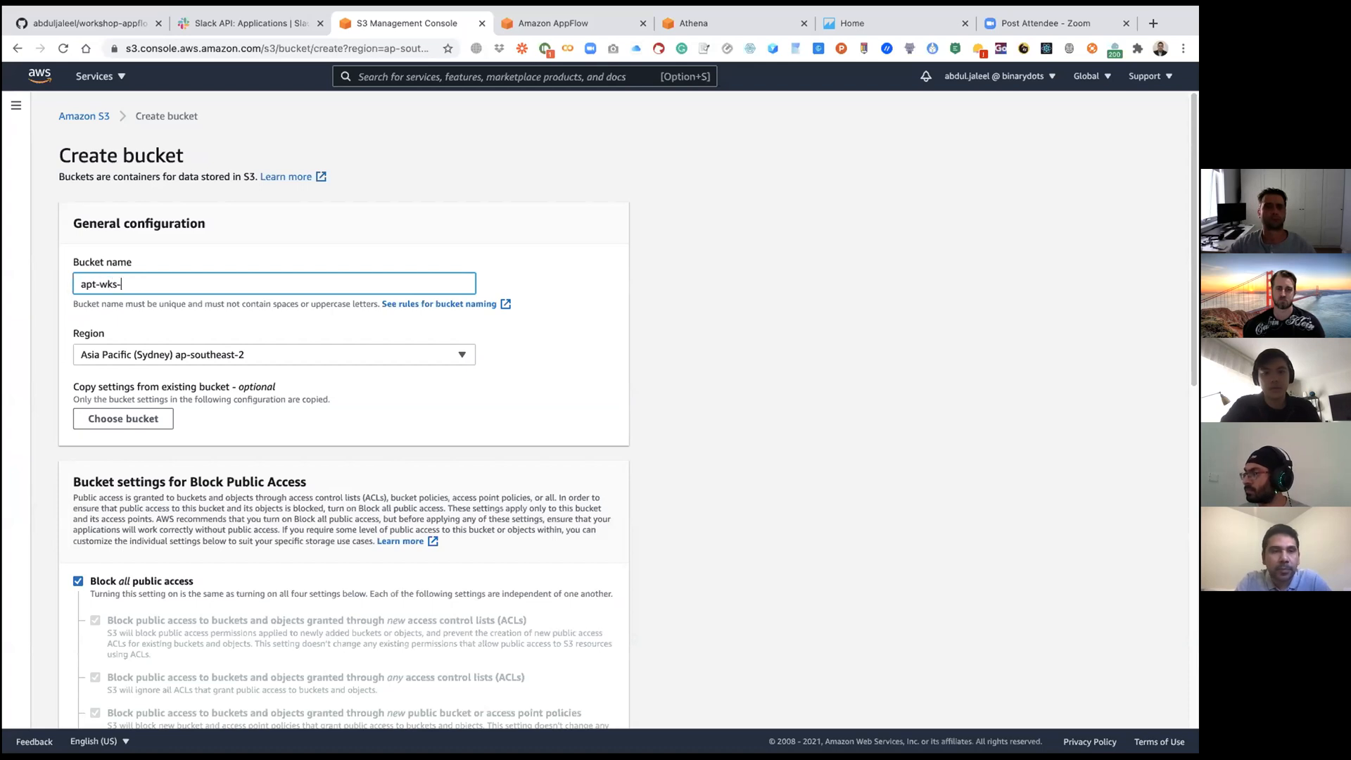
pyautogui.write('s')
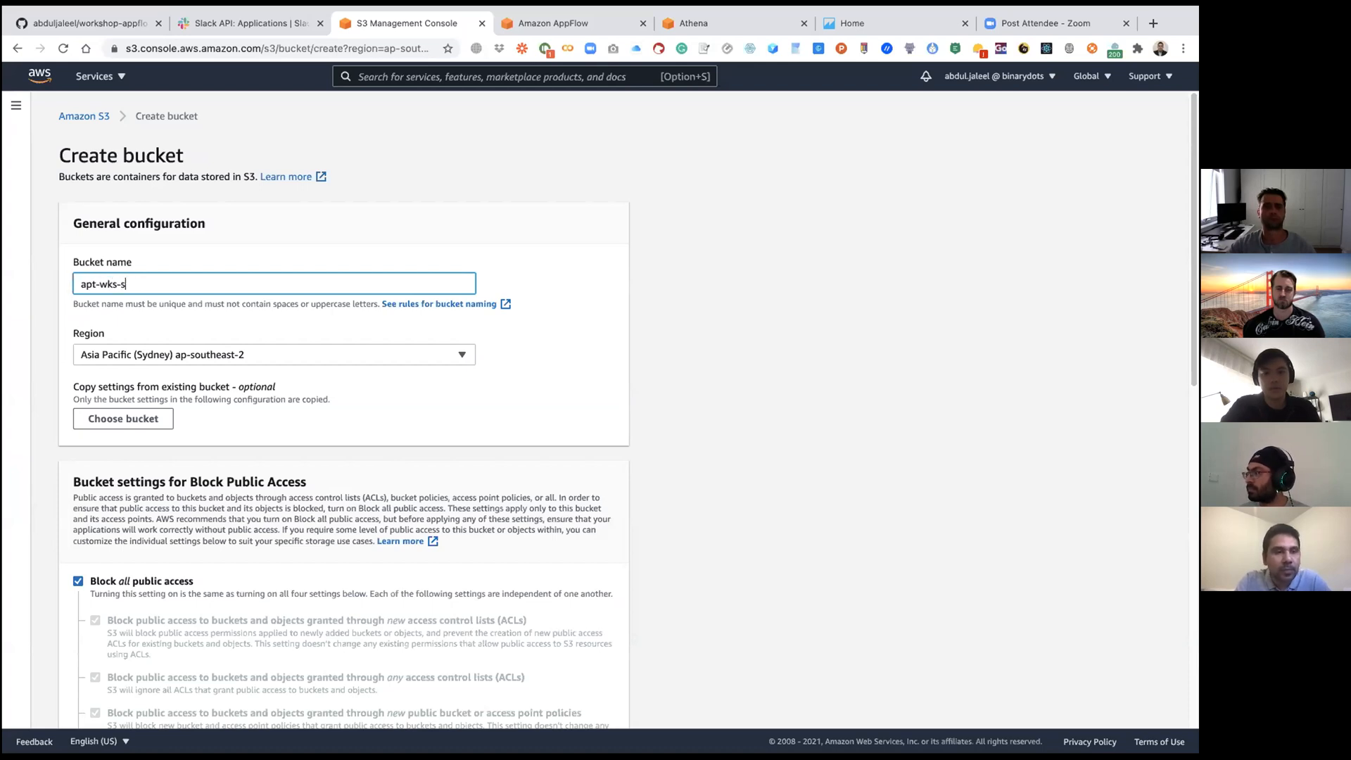
pyautogui.write('lack')
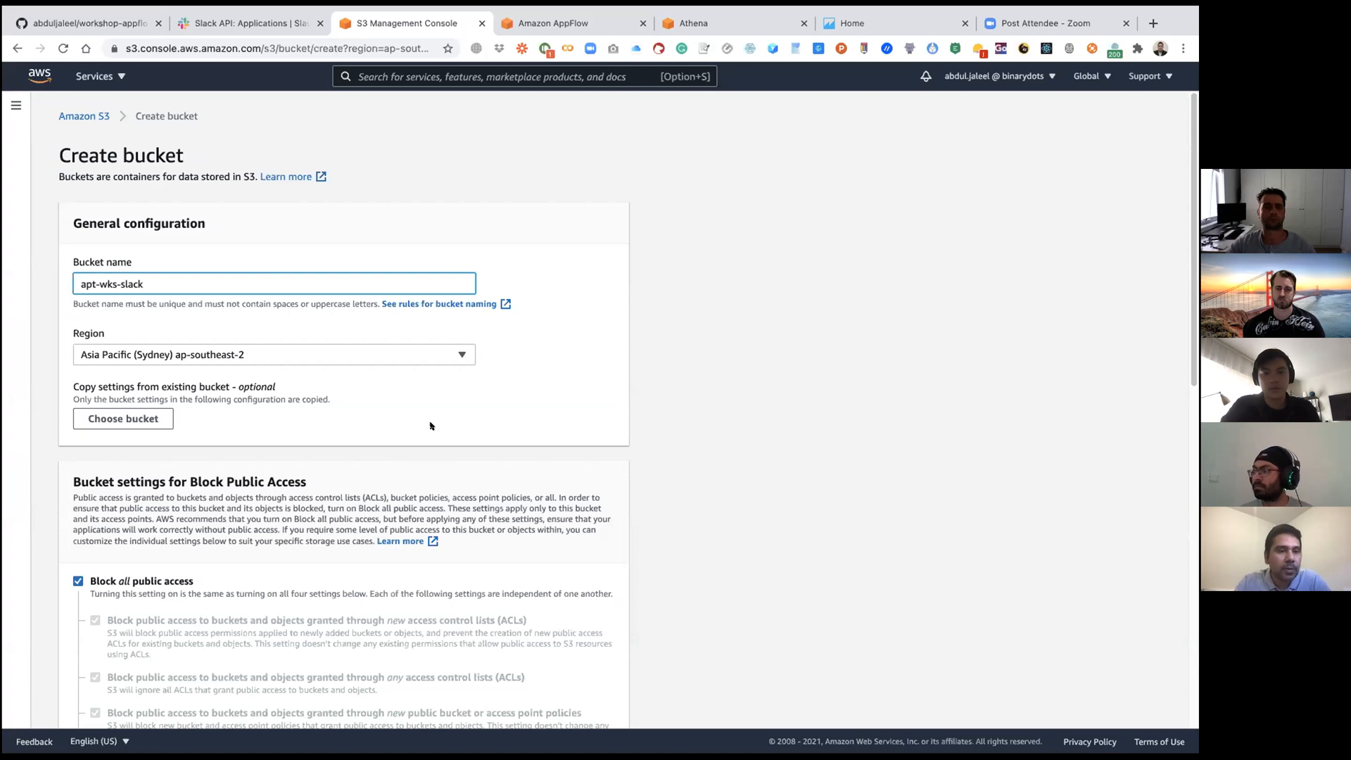
pyautogui.click(678, 367)
# Step: Review the default public access, versioning, tag and encryption settings and create the Slack data bucket with them
pyautogui.scroll(-2, 677, 367)
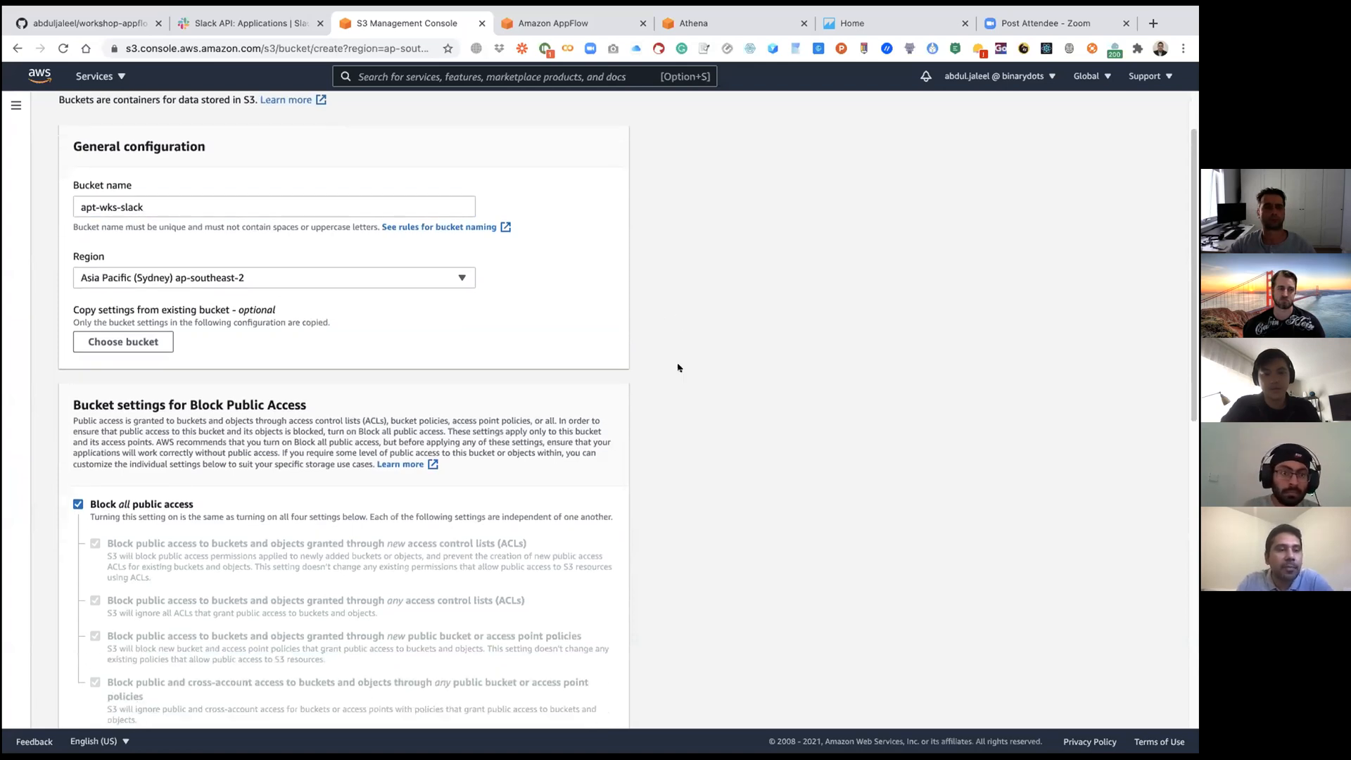
pyautogui.scroll(-5, 595, 318)
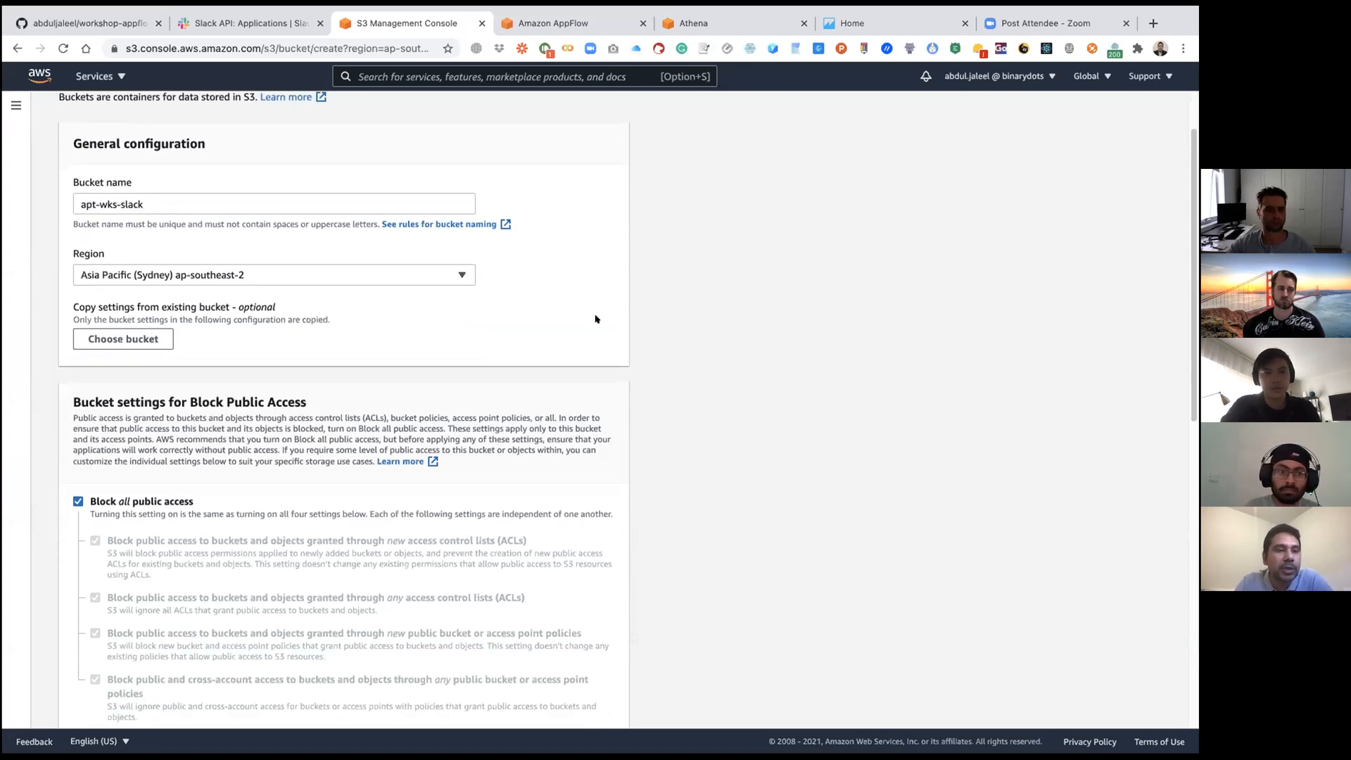
pyautogui.scroll(-4, 595, 319)
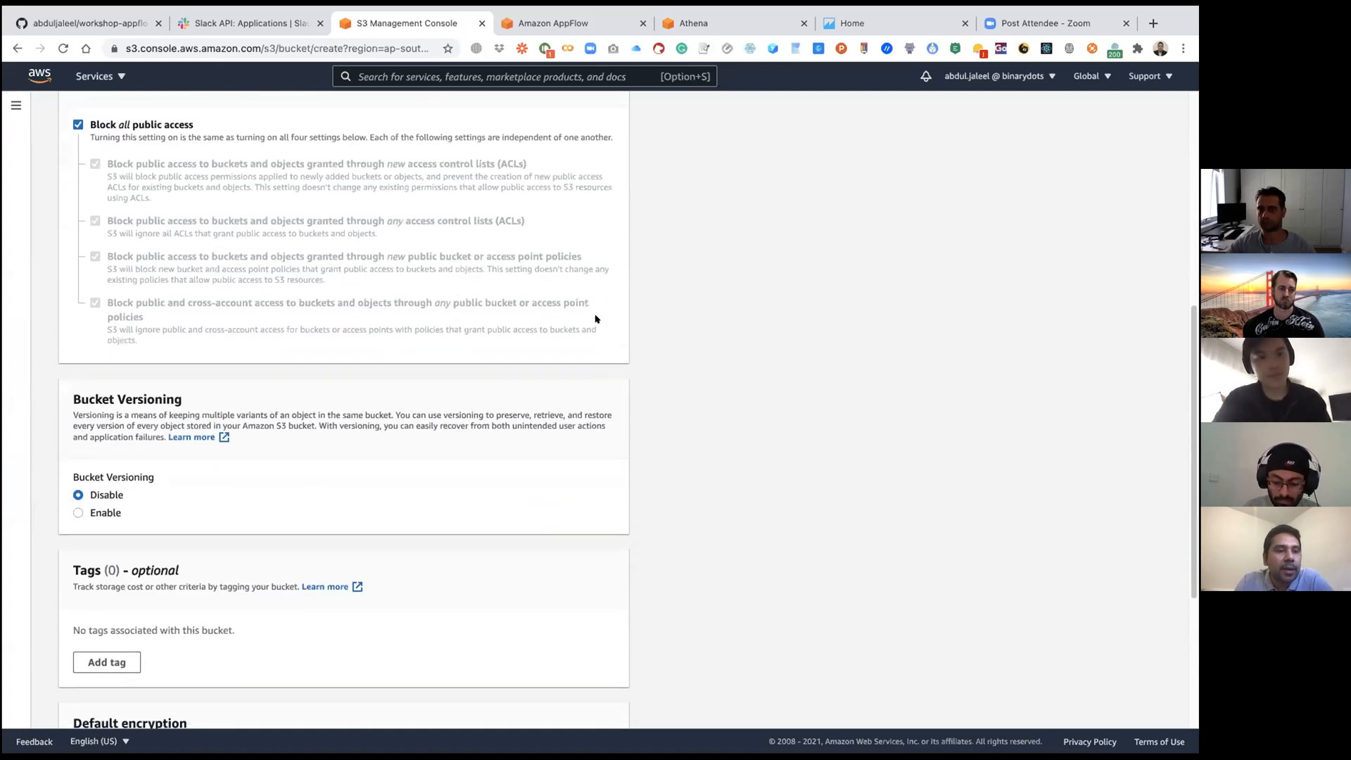
pyautogui.scroll(3, 292, 296)
pyautogui.scroll(-2, 292, 296)
pyautogui.scroll(-1, 292, 295)
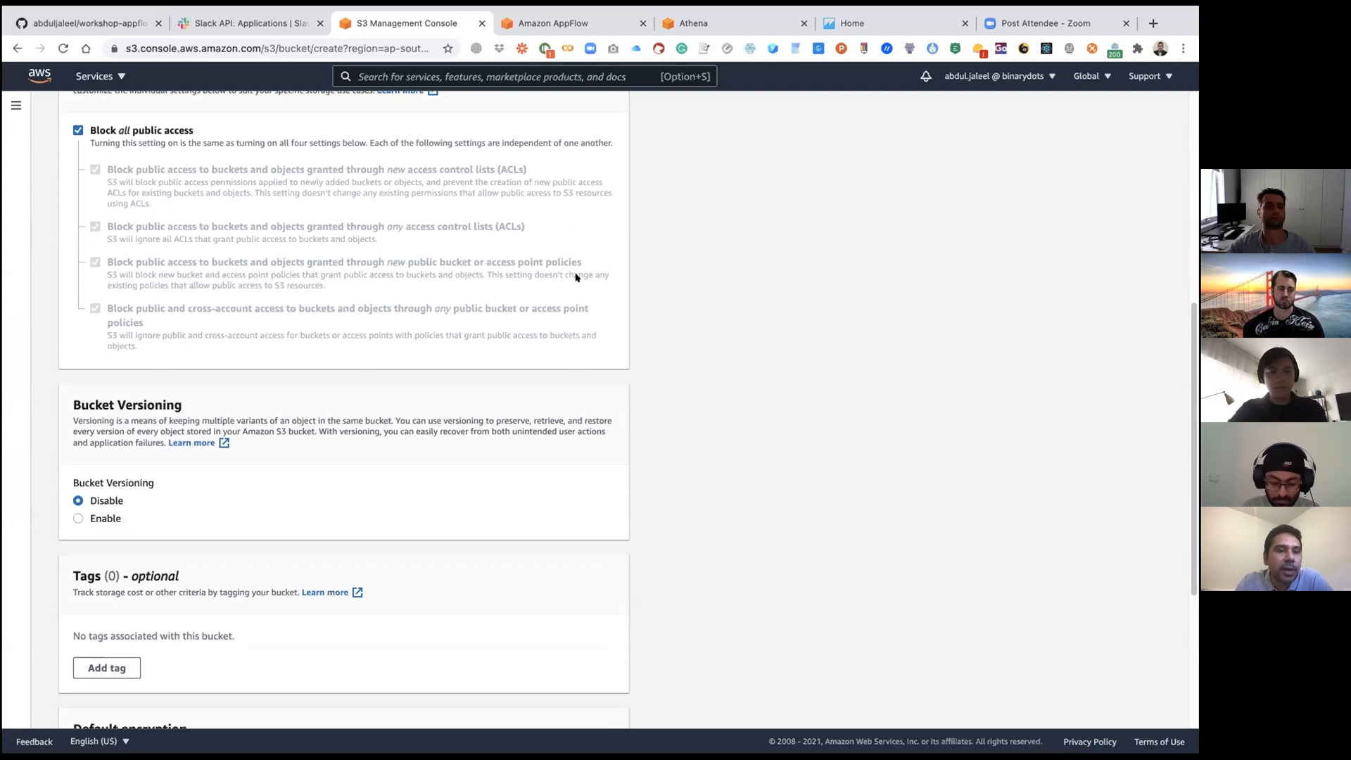
pyautogui.scroll(-6, 636, 274)
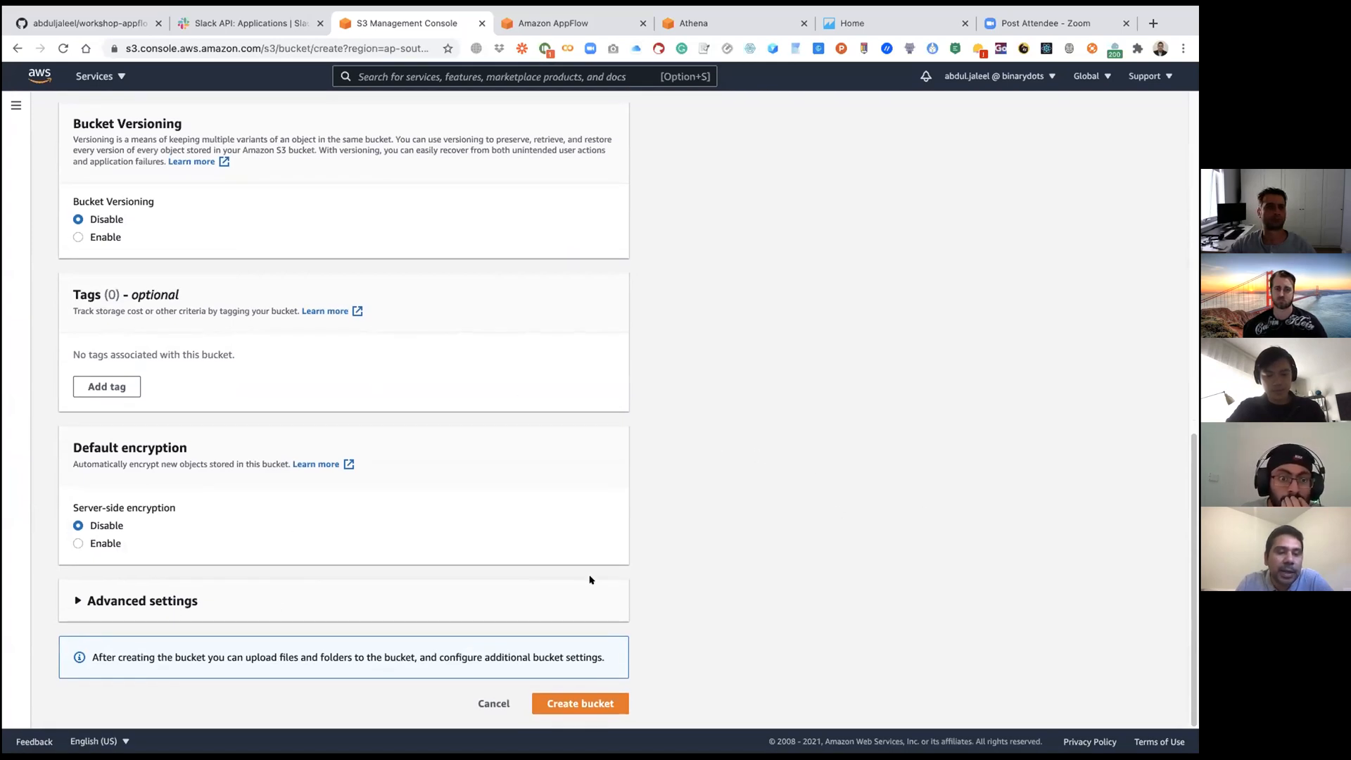
pyautogui.click(584, 702)
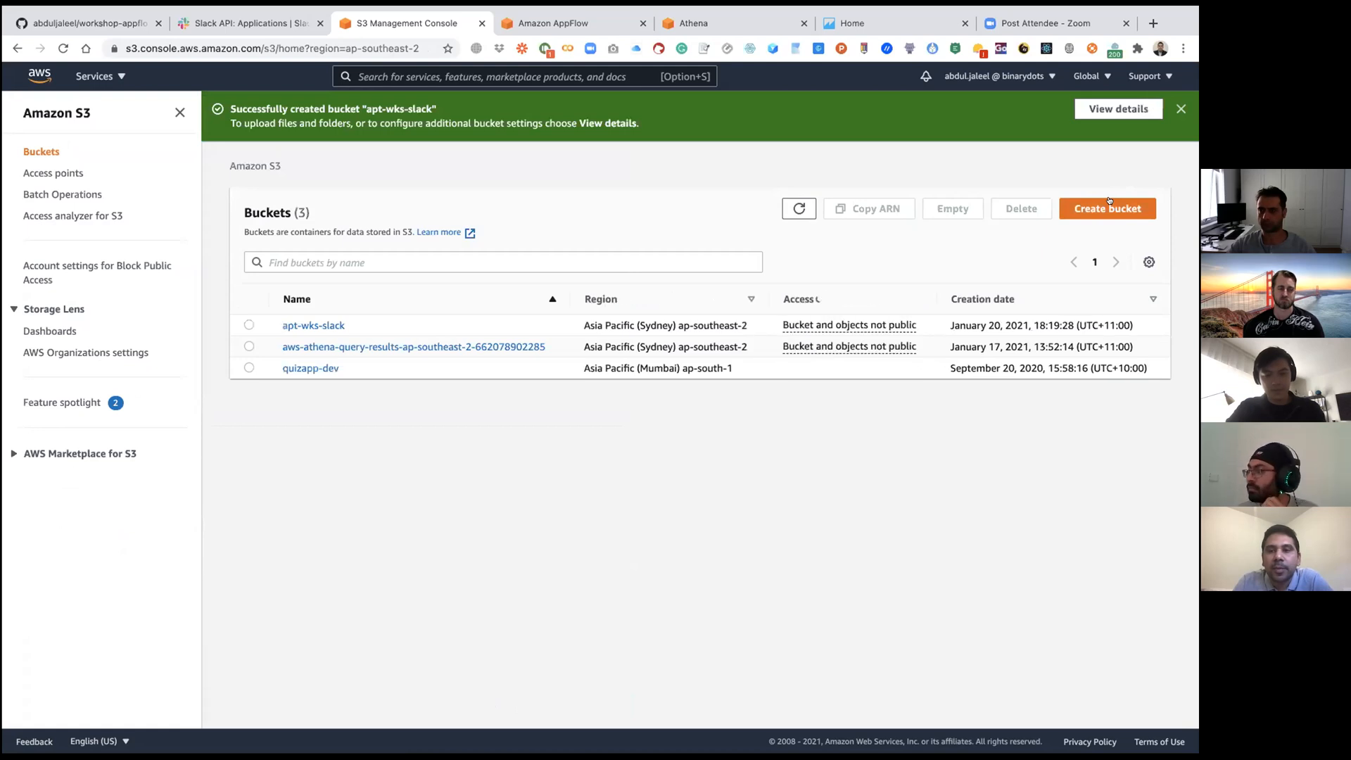
# Step: Create a second S3 bucket named apt-wks-athena-results with the default settings
pyautogui.click(1108, 204)
pyautogui.click(204, 278)
pyautogui.write('apt-wks')
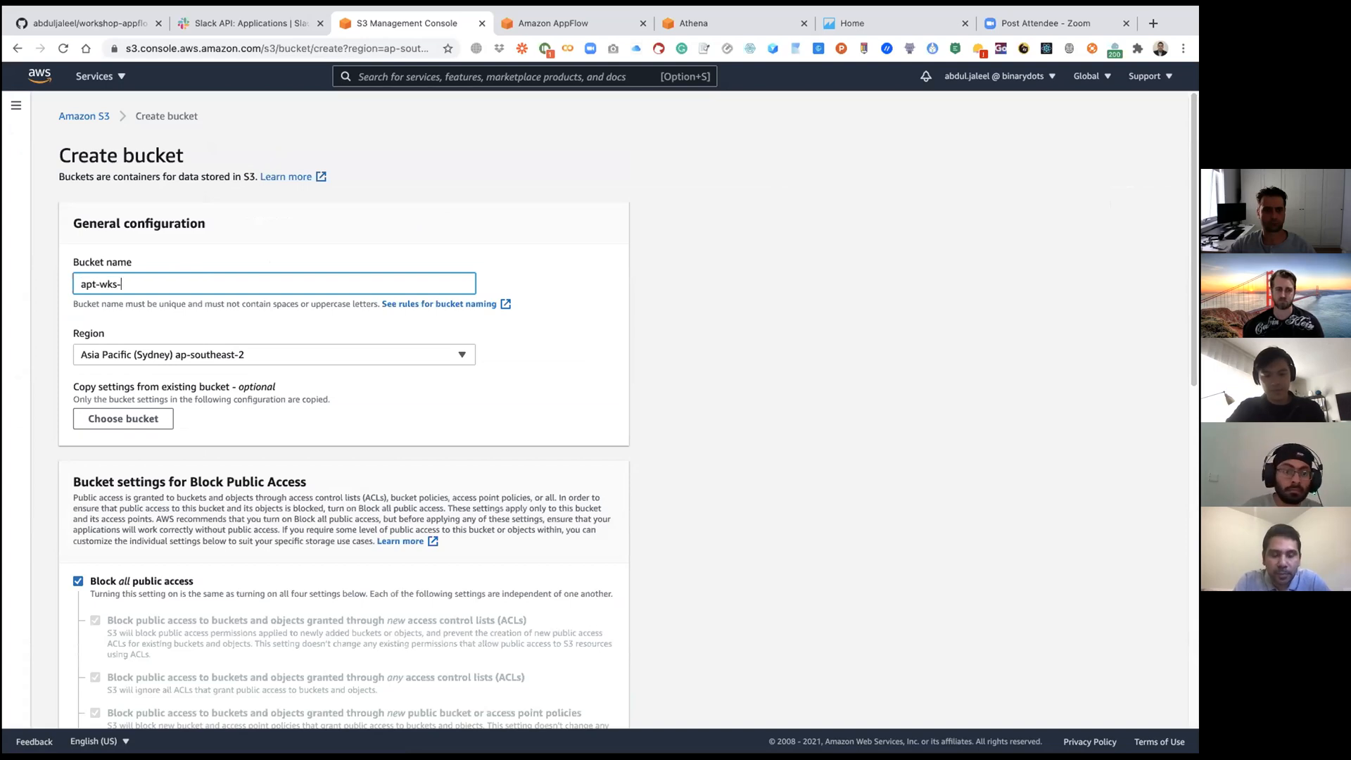
pyautogui.write('-athena-results')
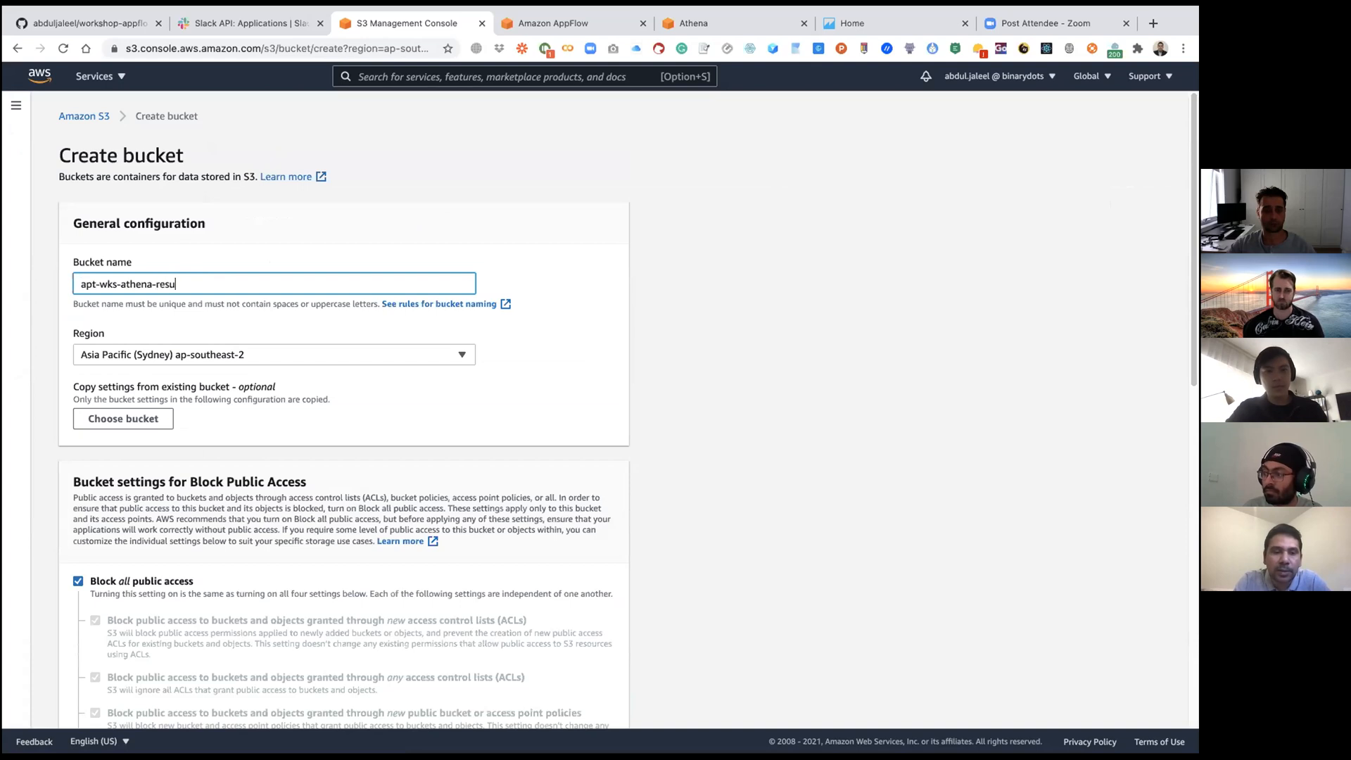
pyautogui.click(722, 401)
pyautogui.scroll(-15, 722, 401)
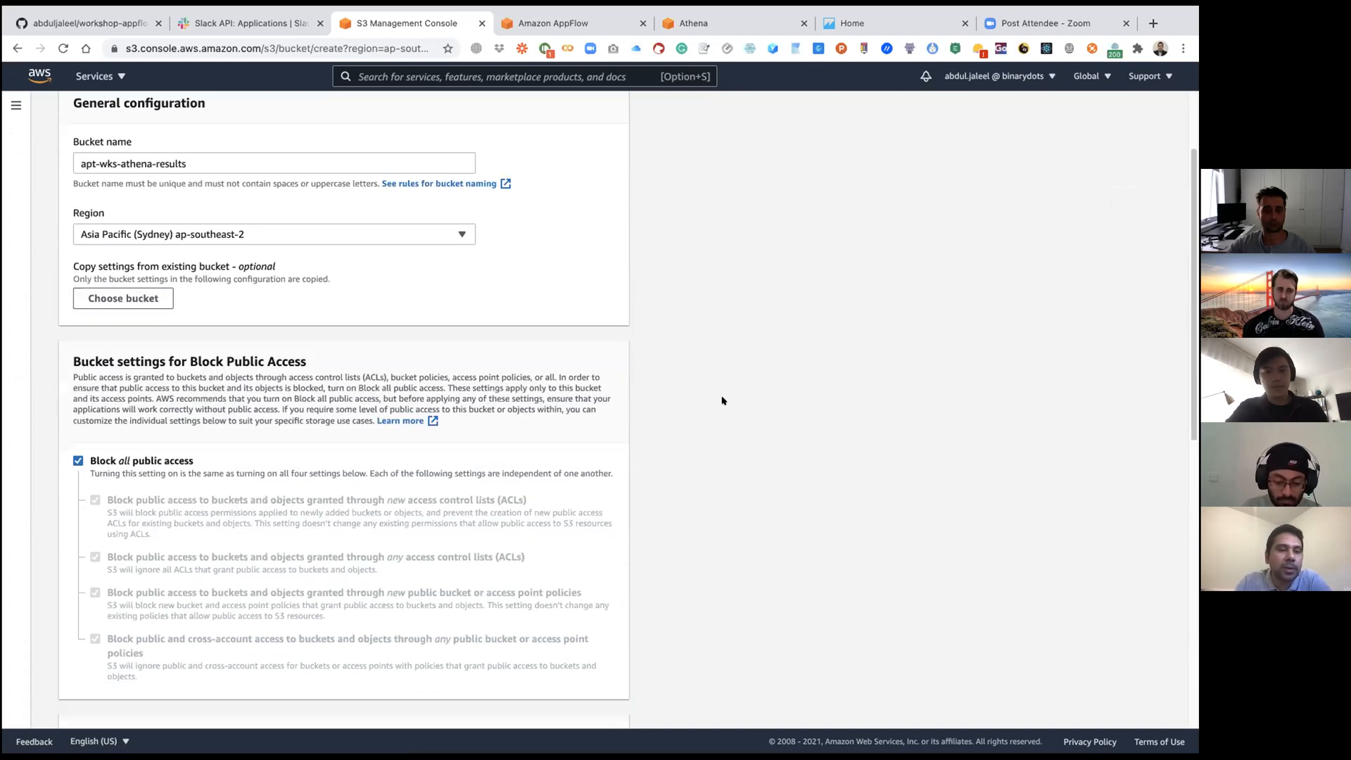
pyautogui.click(604, 706)
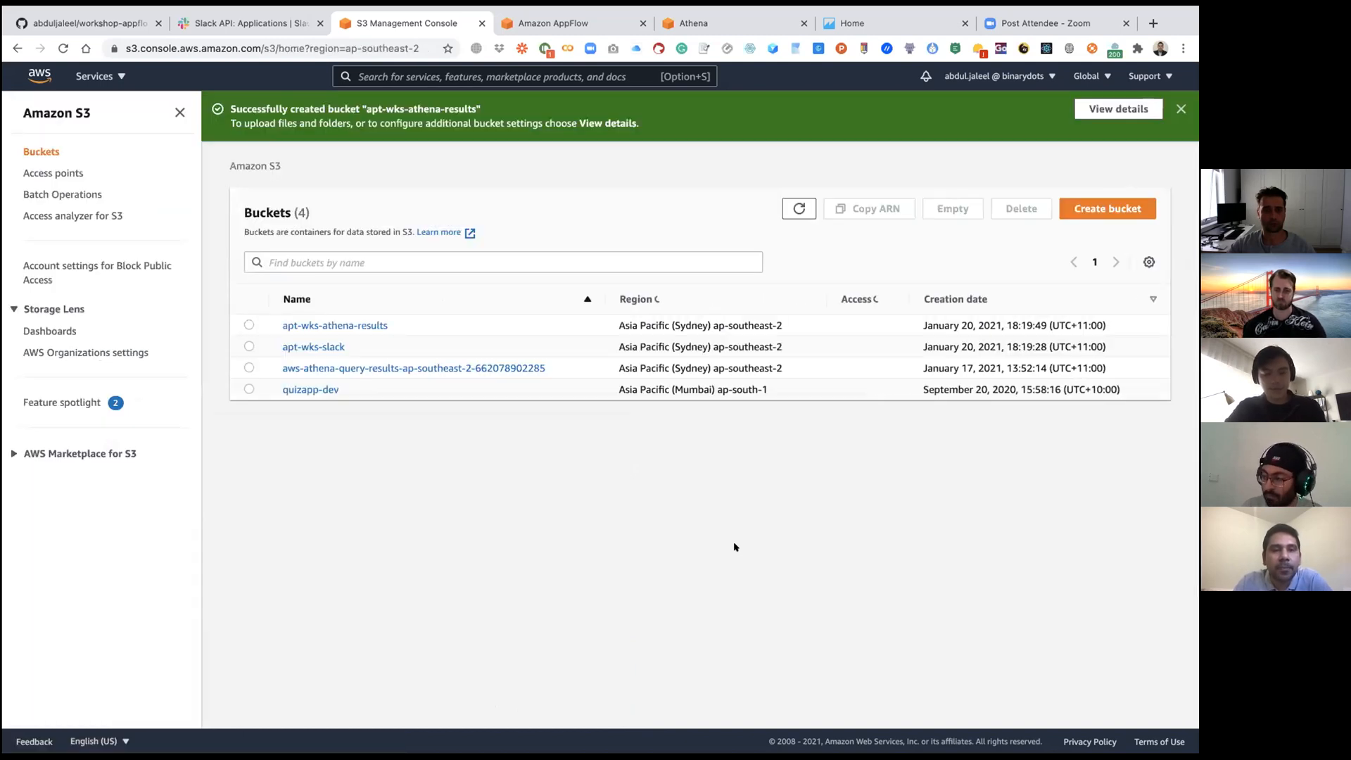
# Step: Review the bucket list and highlight the name of the apt-wks-athena-results bucket
pyautogui.scroll(3, 465, 506)
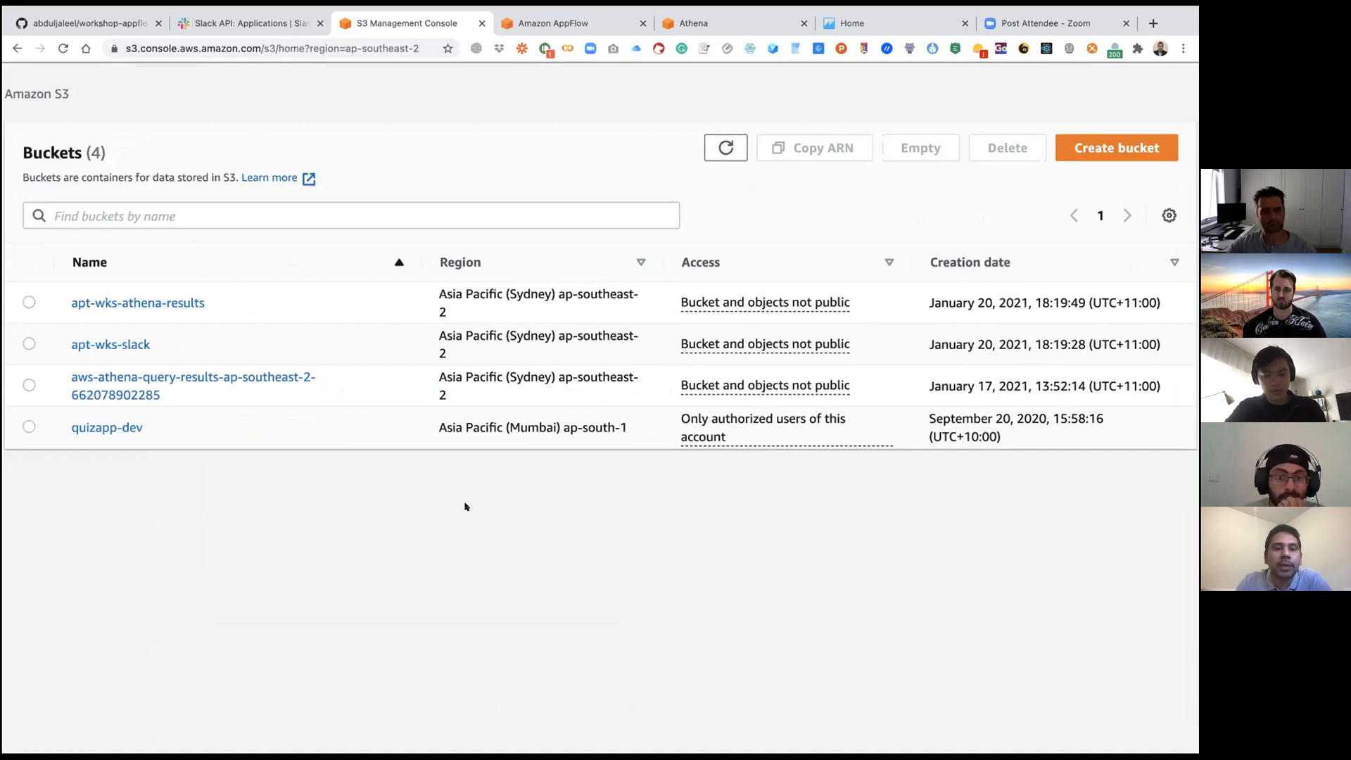
pyautogui.scroll(-3, 465, 506)
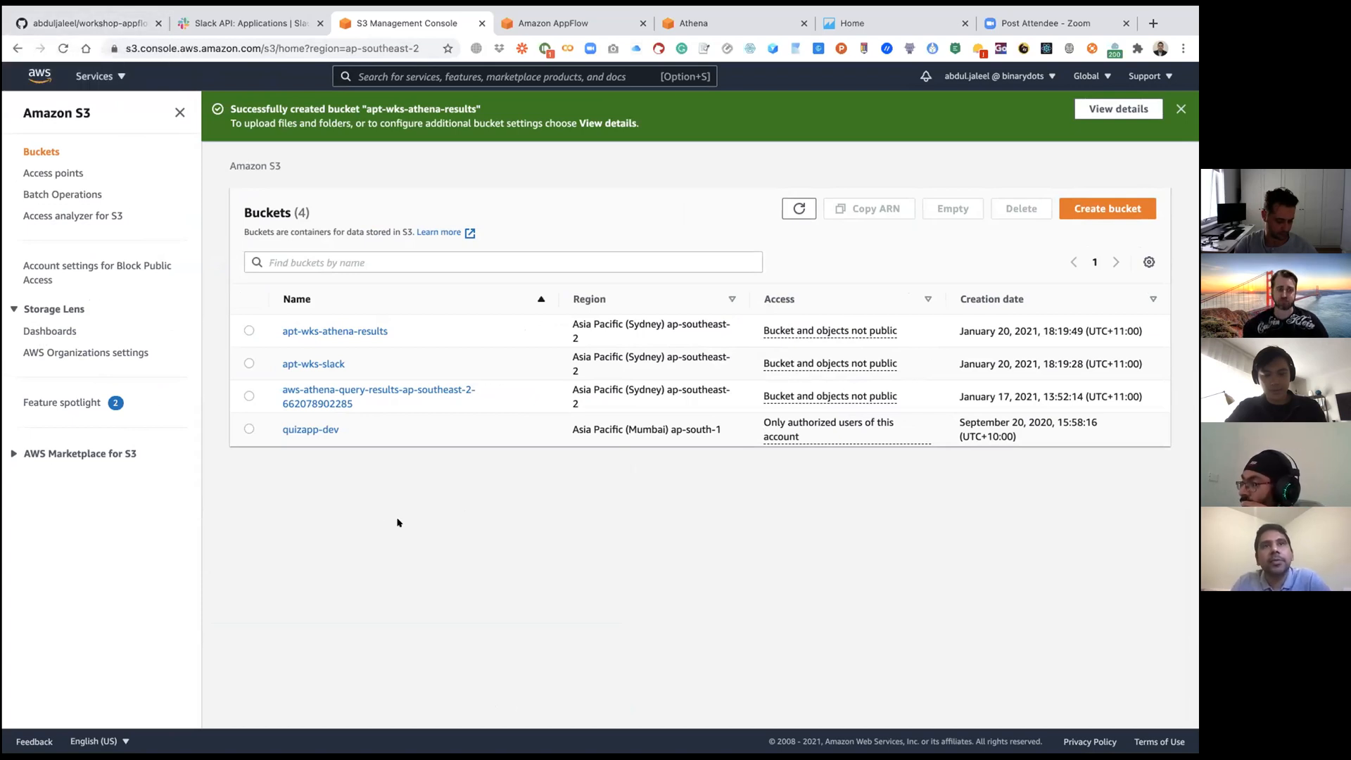
pyautogui.moveTo(403, 331); pyautogui.dragTo(280, 329)
pyautogui.press('super+c')
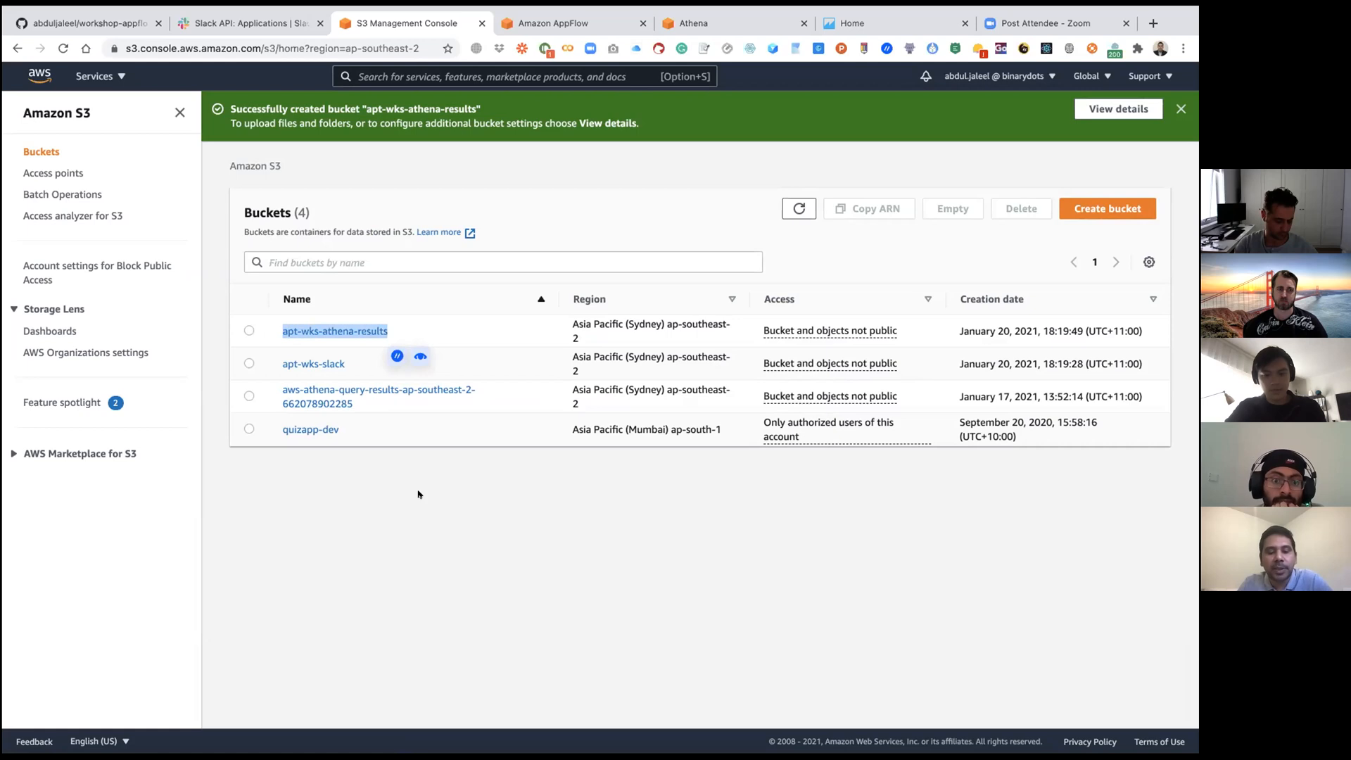
# Step: Switch to Athena and enter s3://apt-wks-athena-results as the query result location in its settings
pyautogui.click(428, 515)
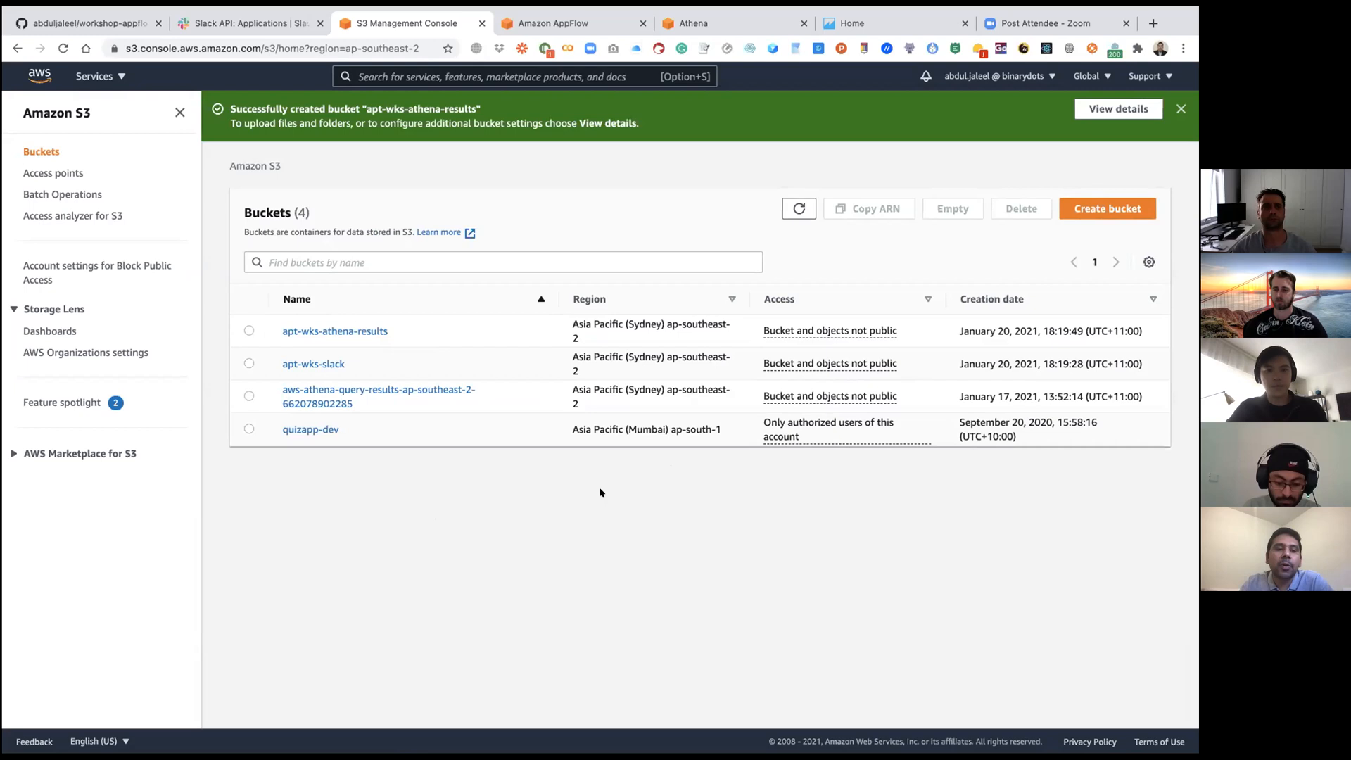
pyautogui.click(761, 28)
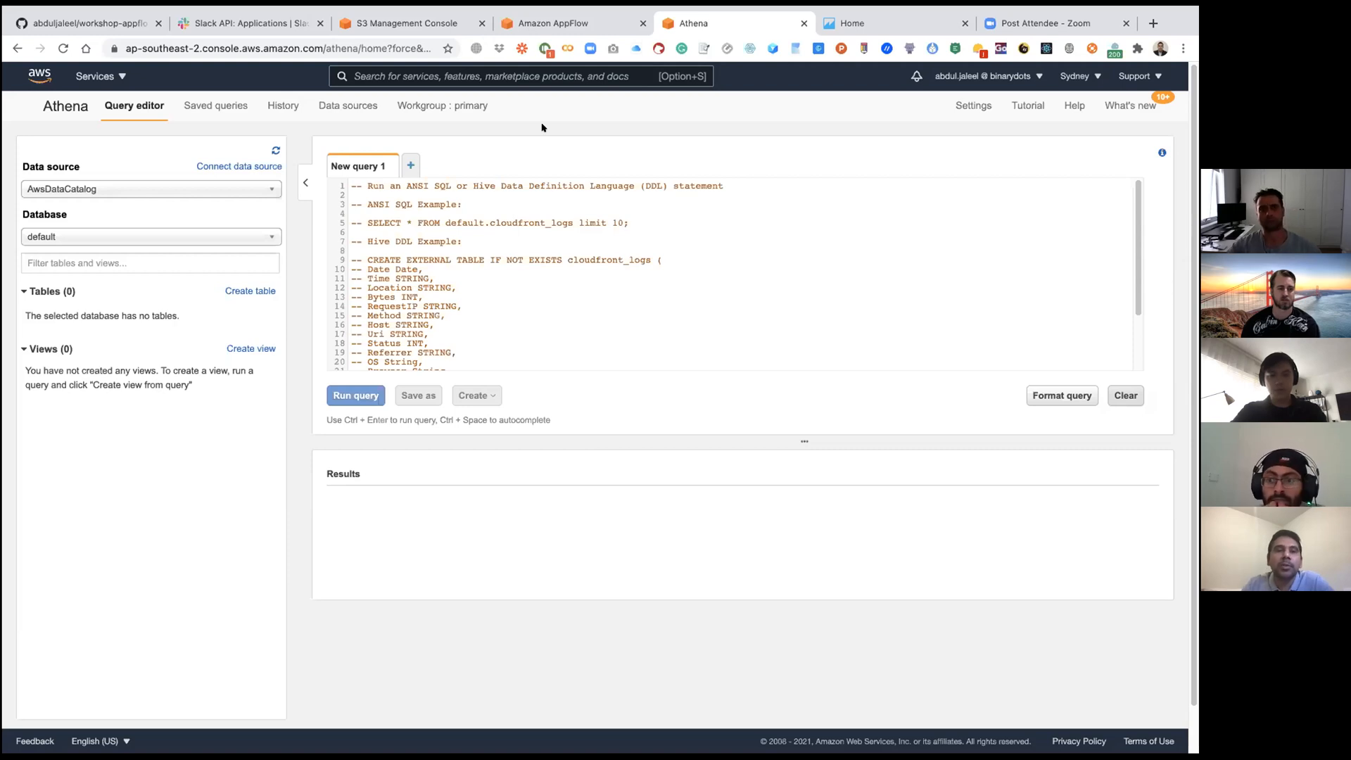
pyautogui.click(978, 109)
pyautogui.moveTo(676, 238); pyautogui.dragTo(554, 242)
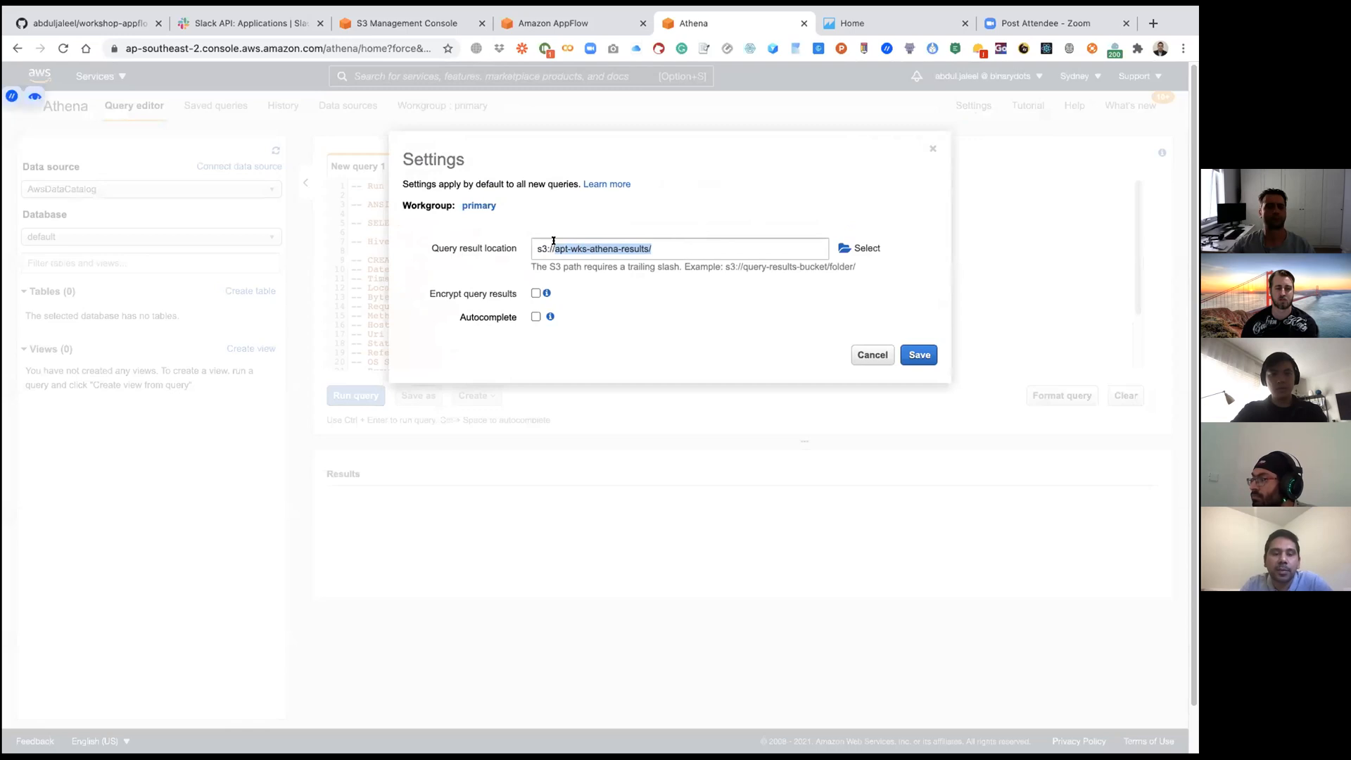
pyautogui.press('super+v')
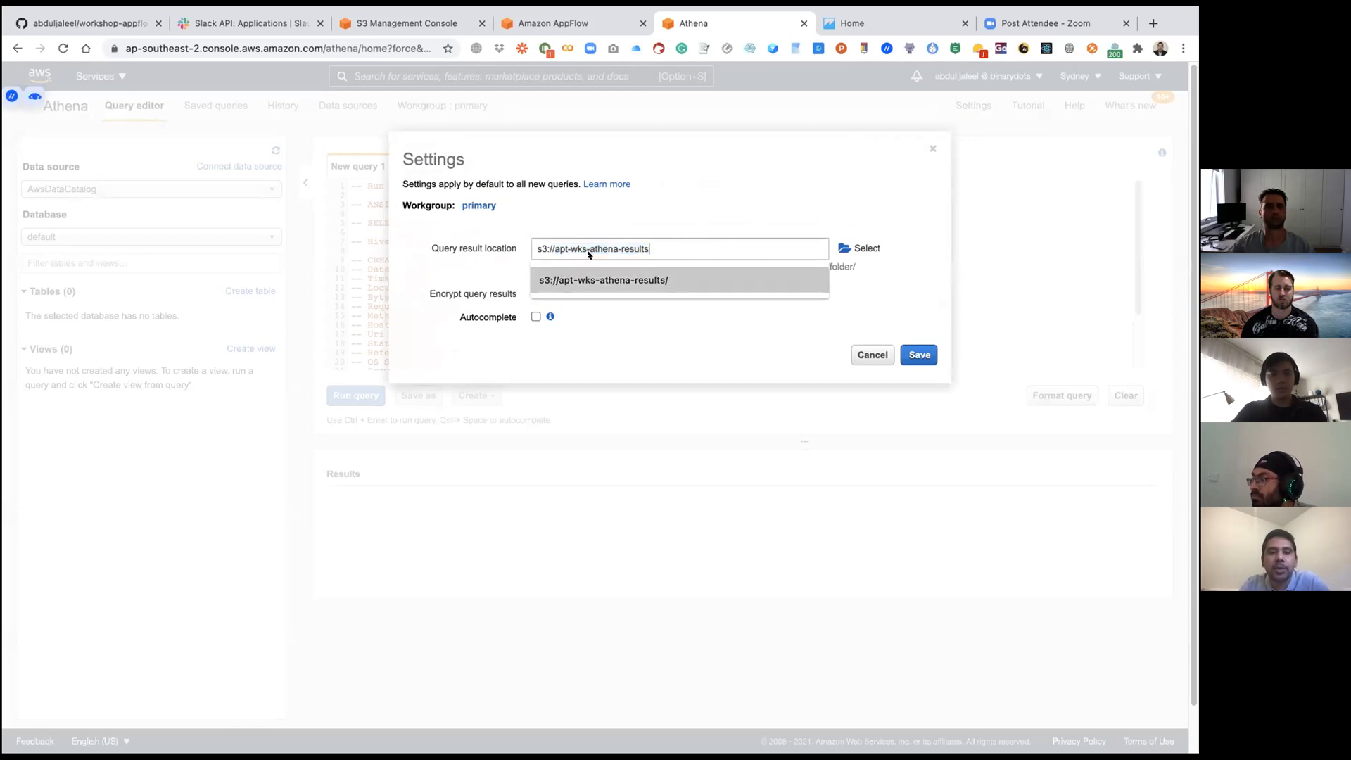
pyautogui.click(684, 233)
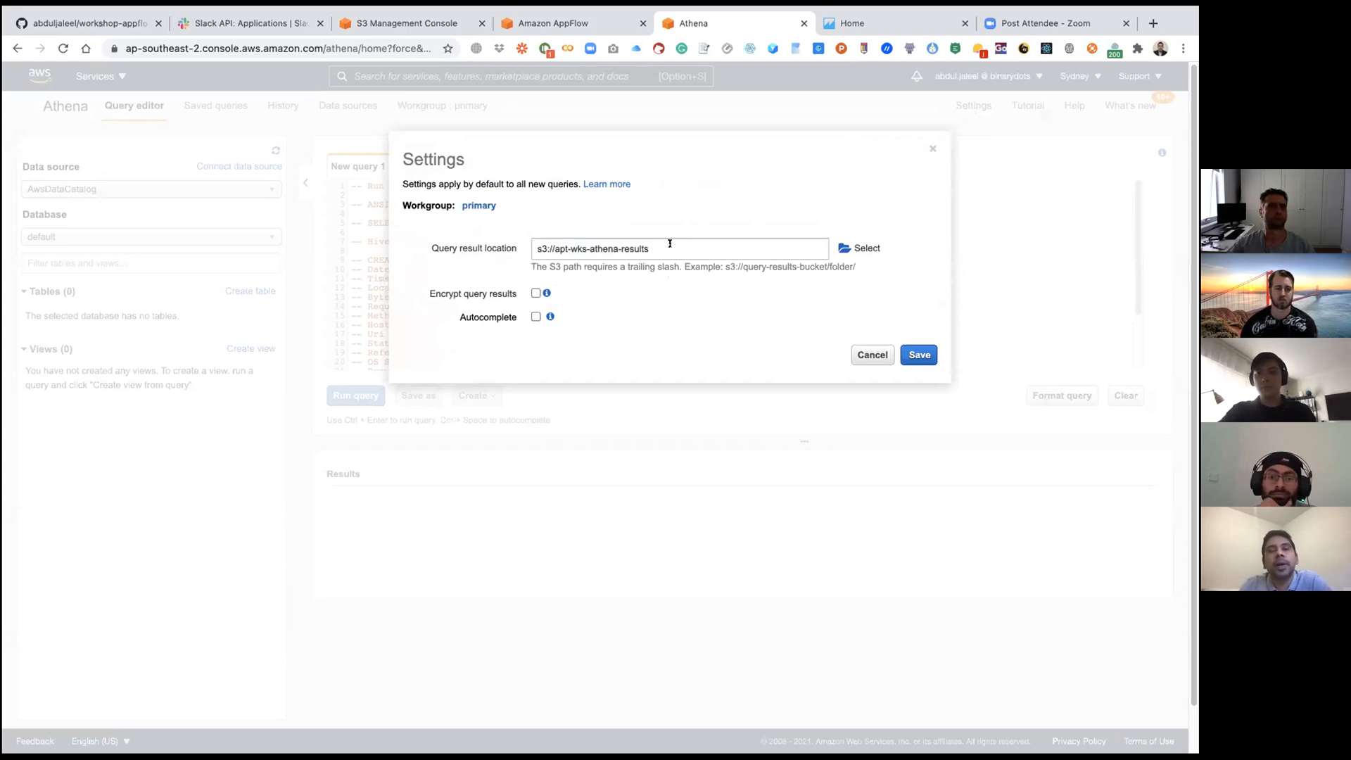
# Step: Browse S3 to pick the apt-wks-athena-results/ bucket as the query result location and save the Athena settings
pyautogui.click(844, 249)
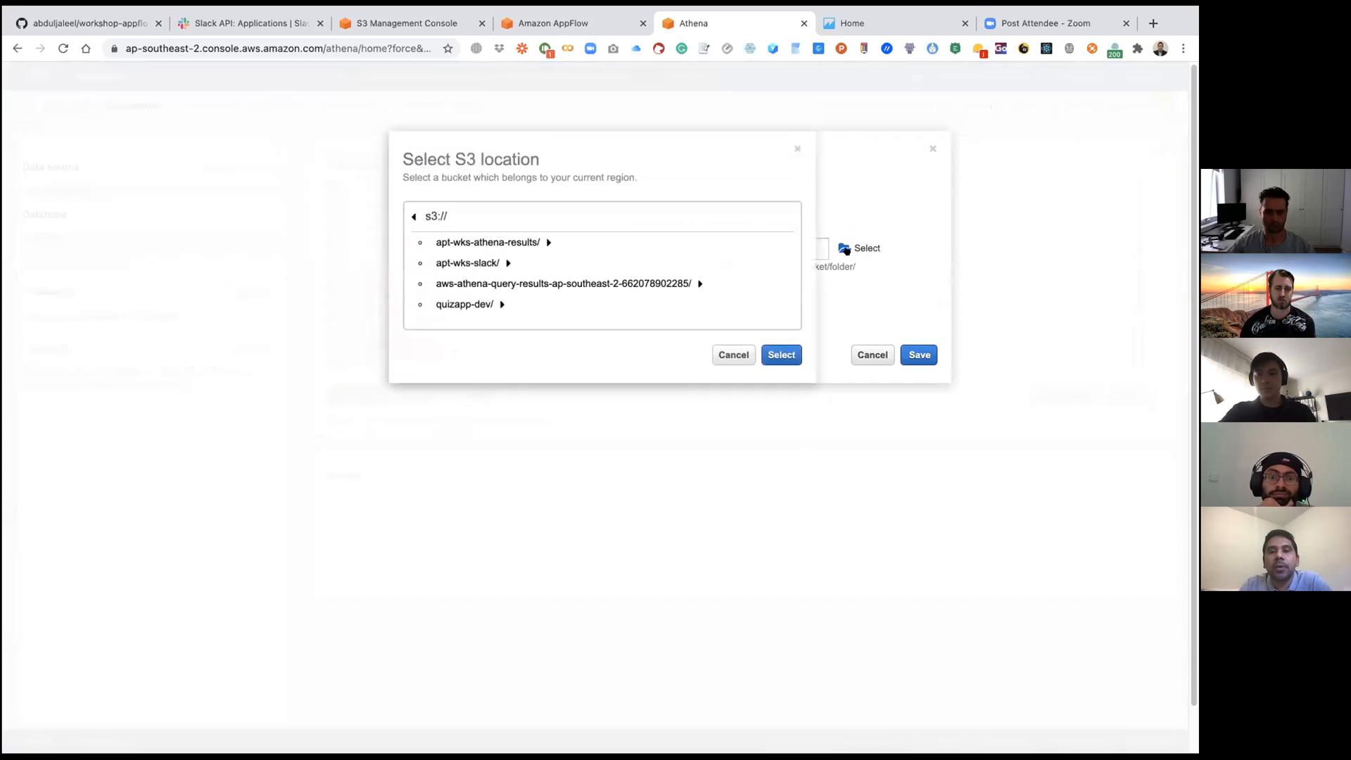
pyautogui.click(533, 242)
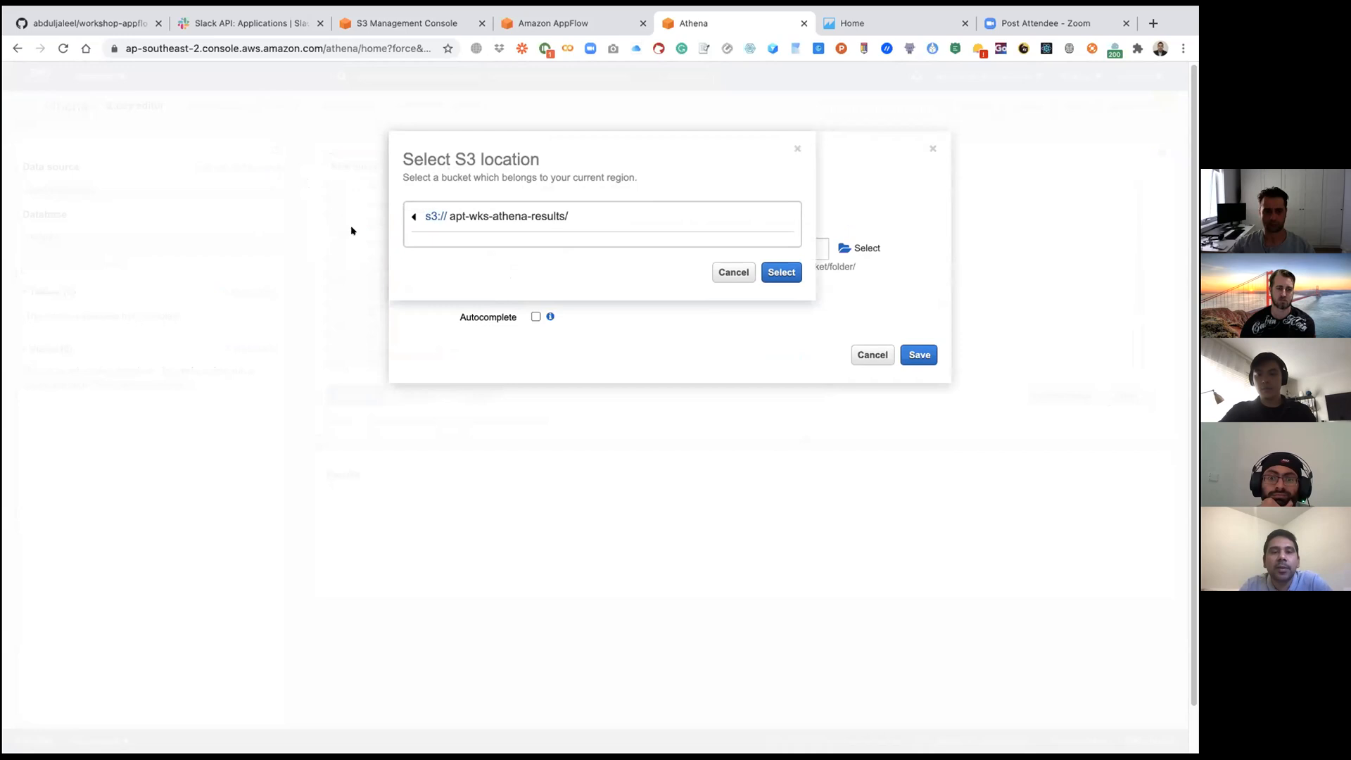
pyautogui.click(781, 273)
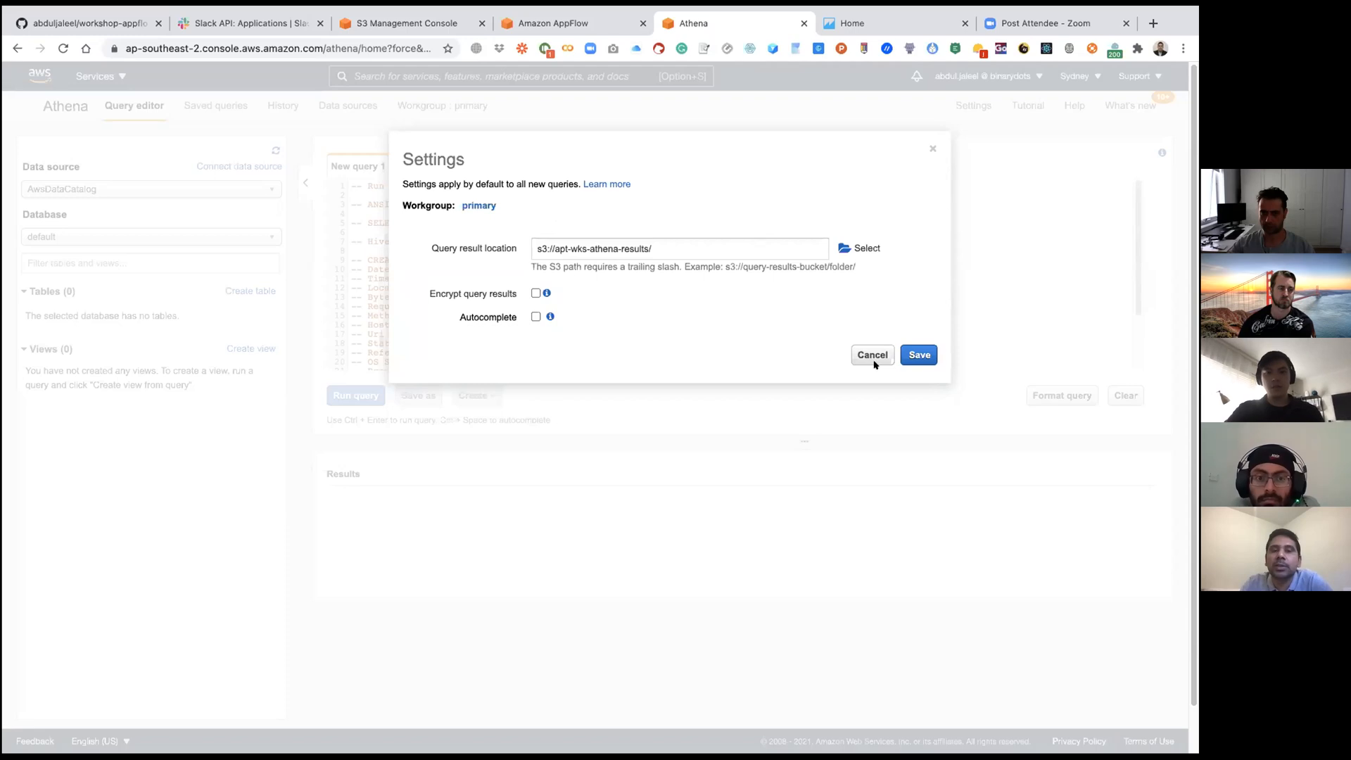
pyautogui.click(914, 354)
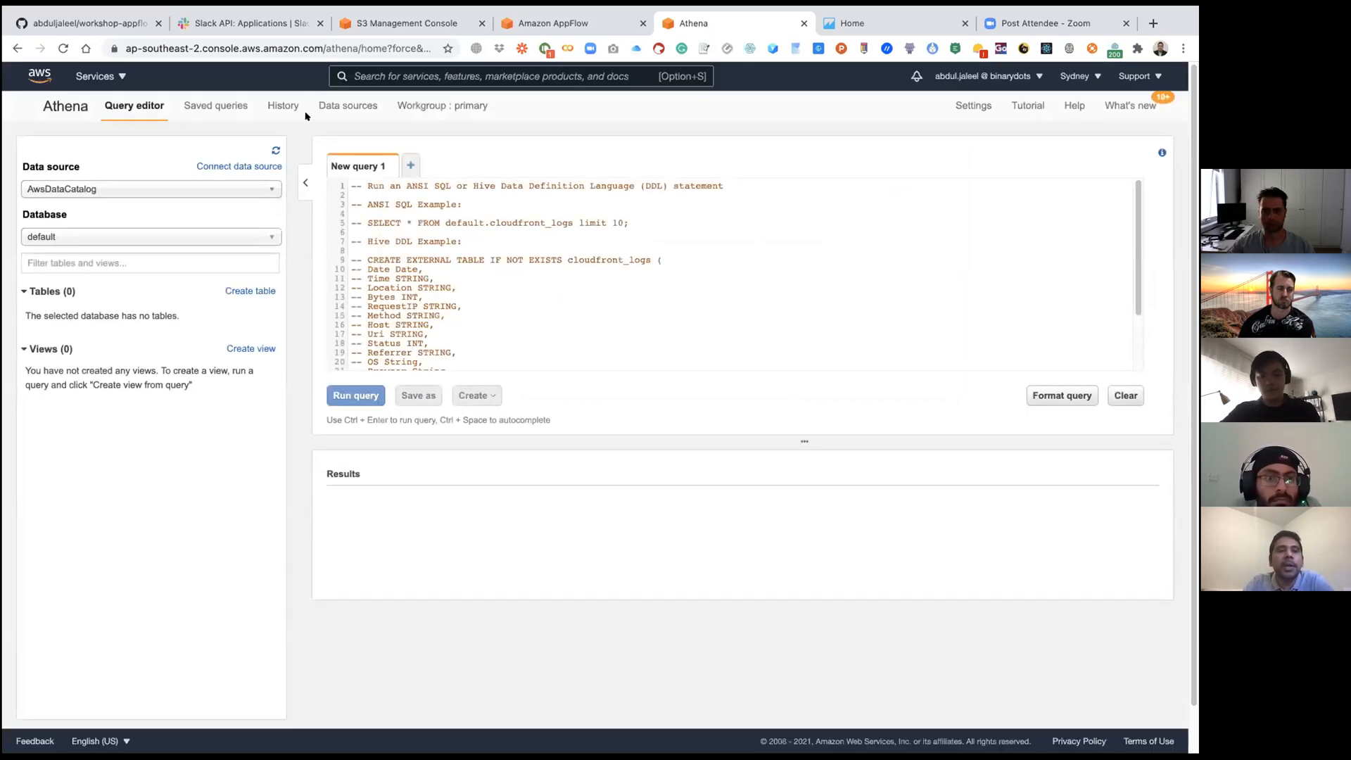
# Step: Dismiss the bucket creation notice in the S3 console and go to the Create and Install Slack App section of the GitHub workshop guide
pyautogui.click(405, 23)
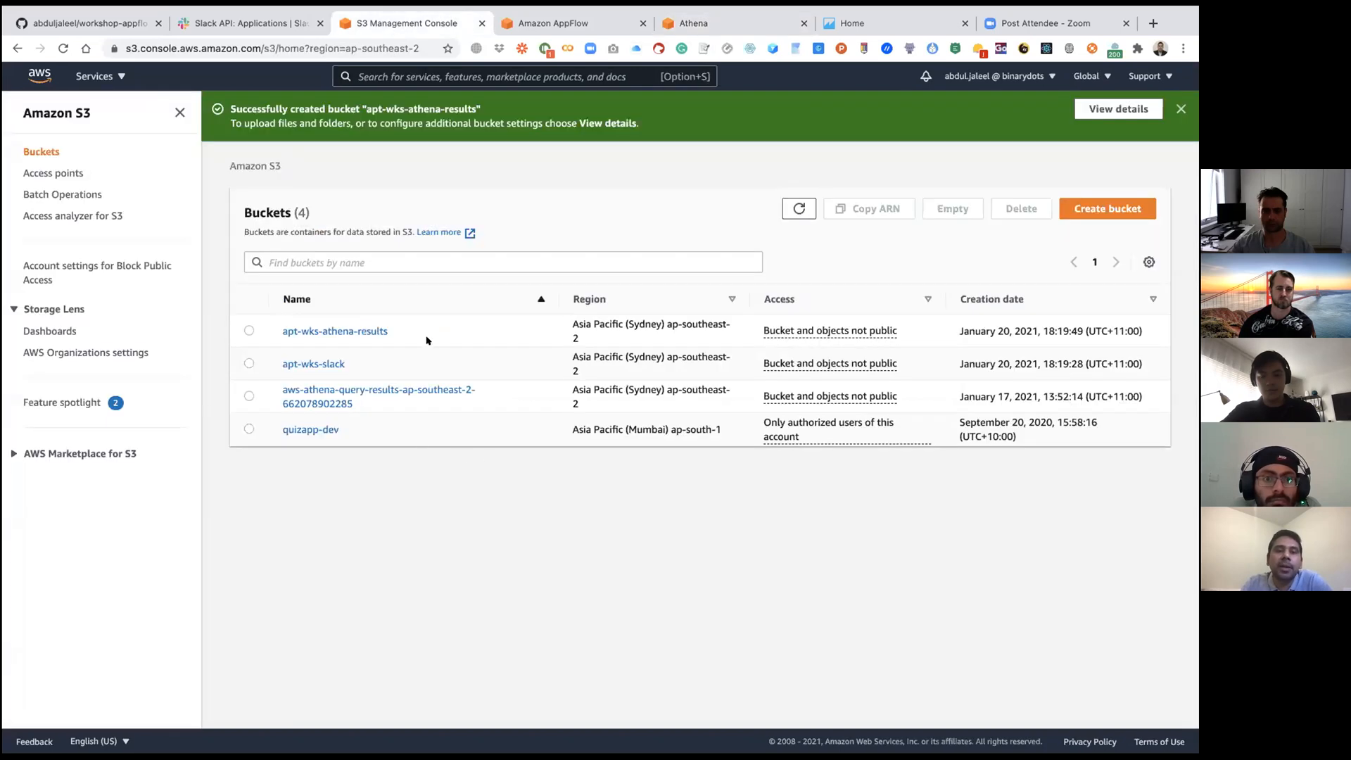
pyautogui.click(1180, 110)
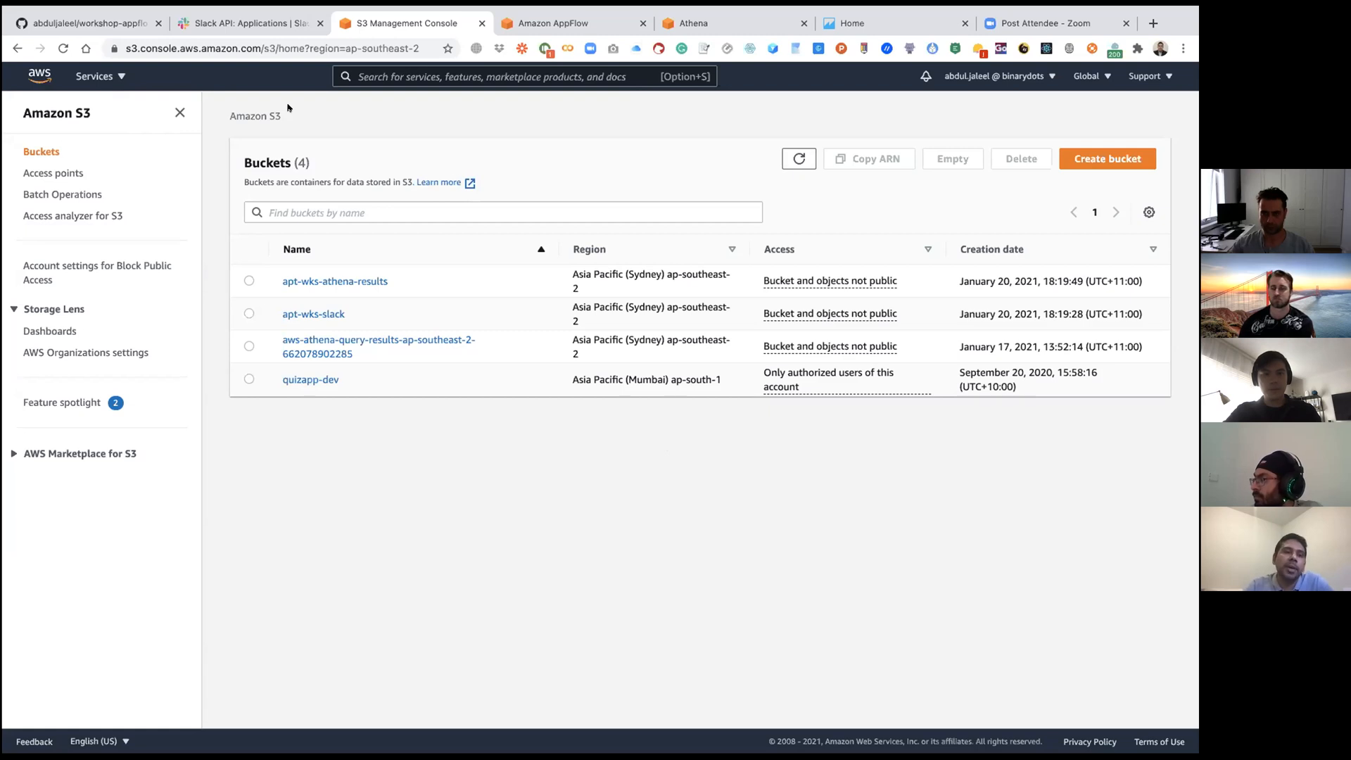
pyautogui.click(84, 23)
pyautogui.scroll(-1, 111, 287)
pyautogui.scroll(-13, 112, 287)
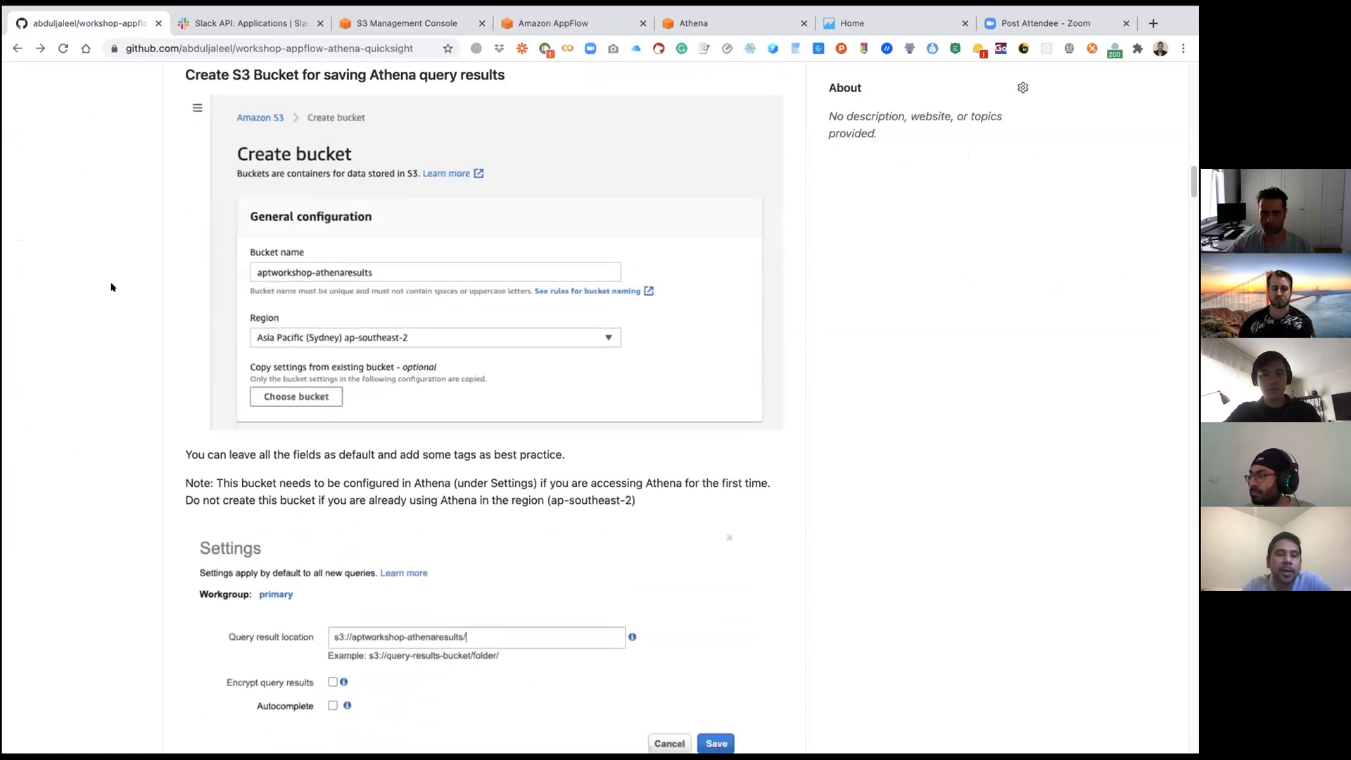
pyautogui.scroll(-5, 112, 287)
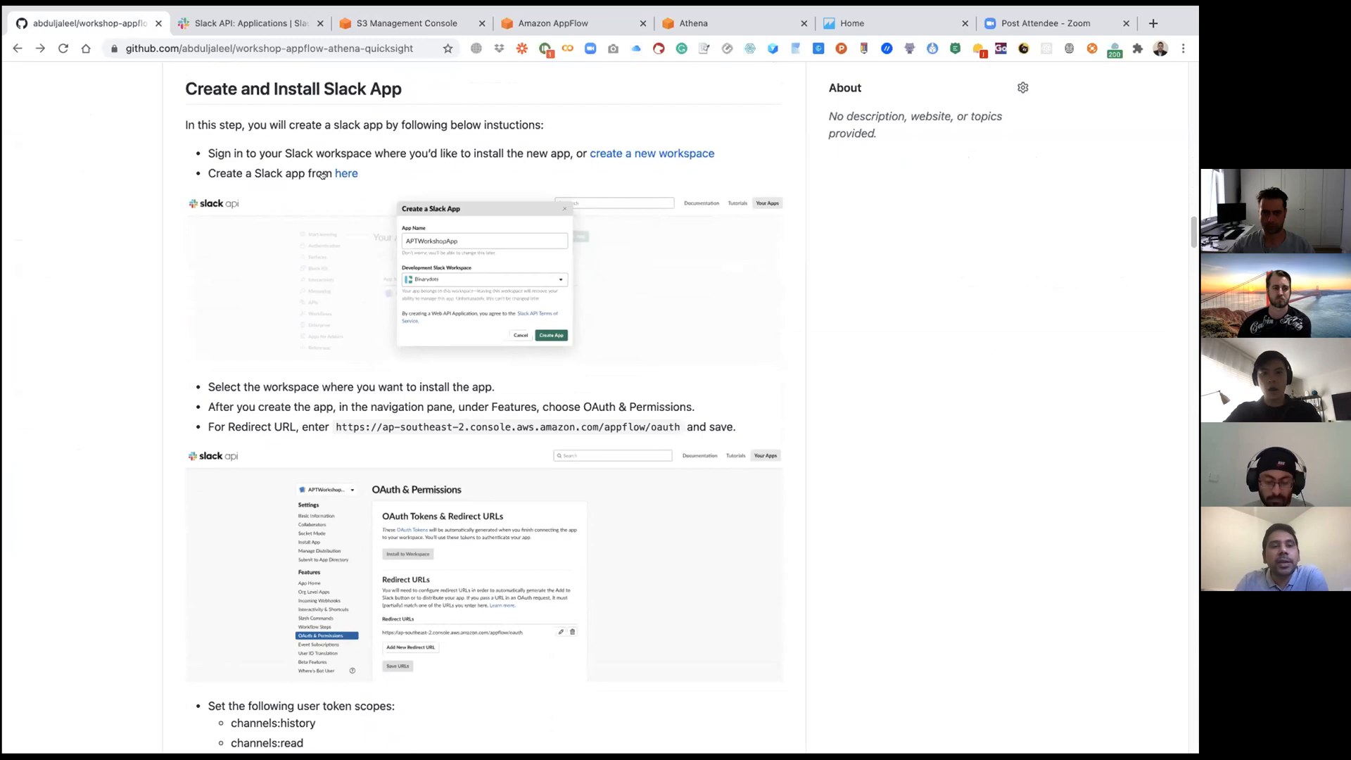
# Step: Switch to the Slack API apps page and start a new Slack app named DemoApp
pyautogui.click(341, 174)
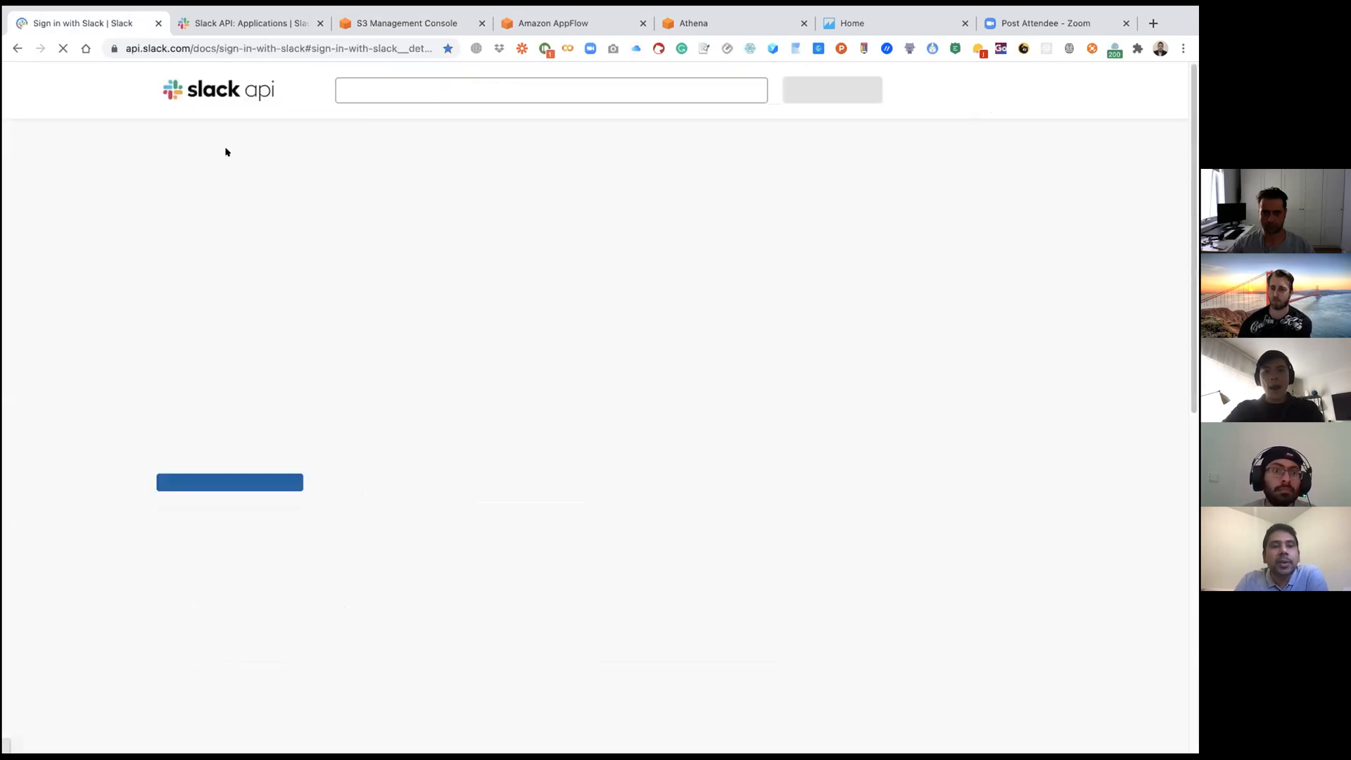
pyautogui.click(18, 48)
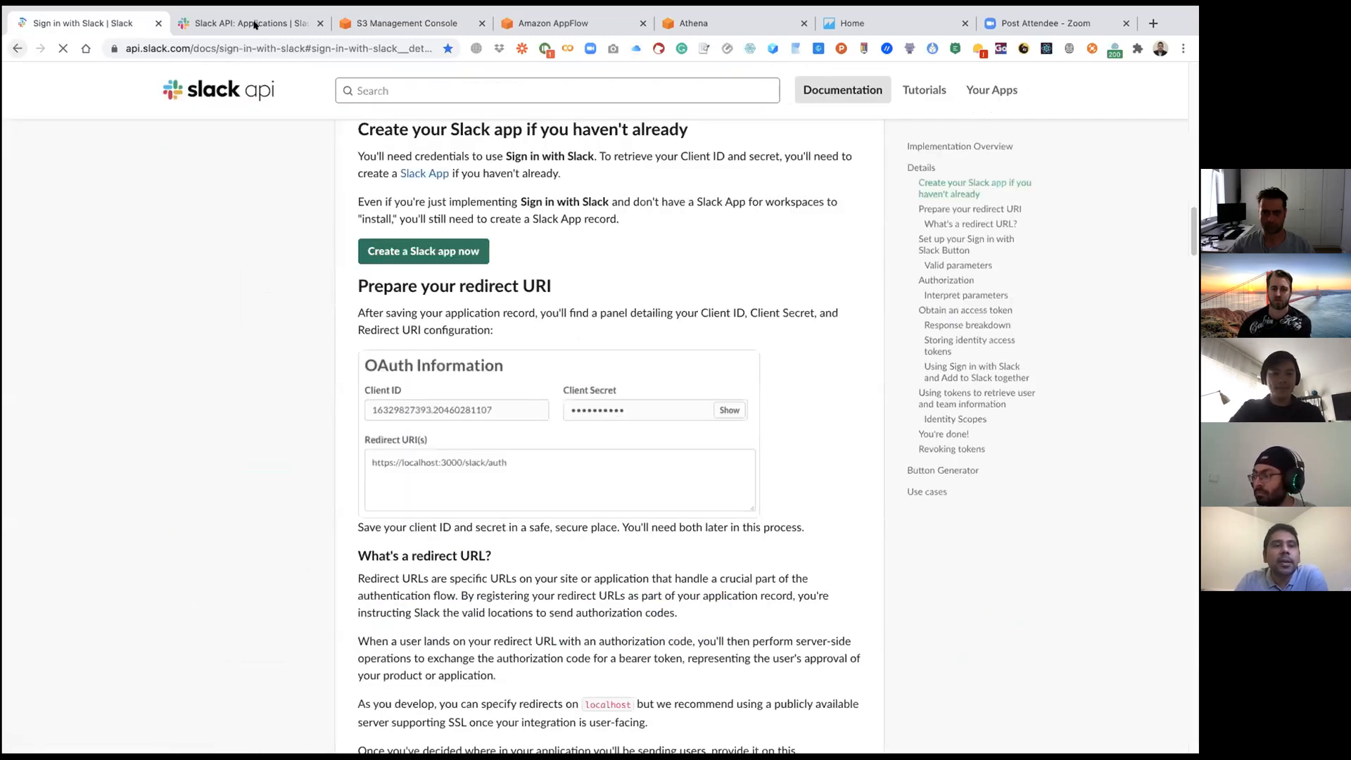
pyautogui.click(252, 24)
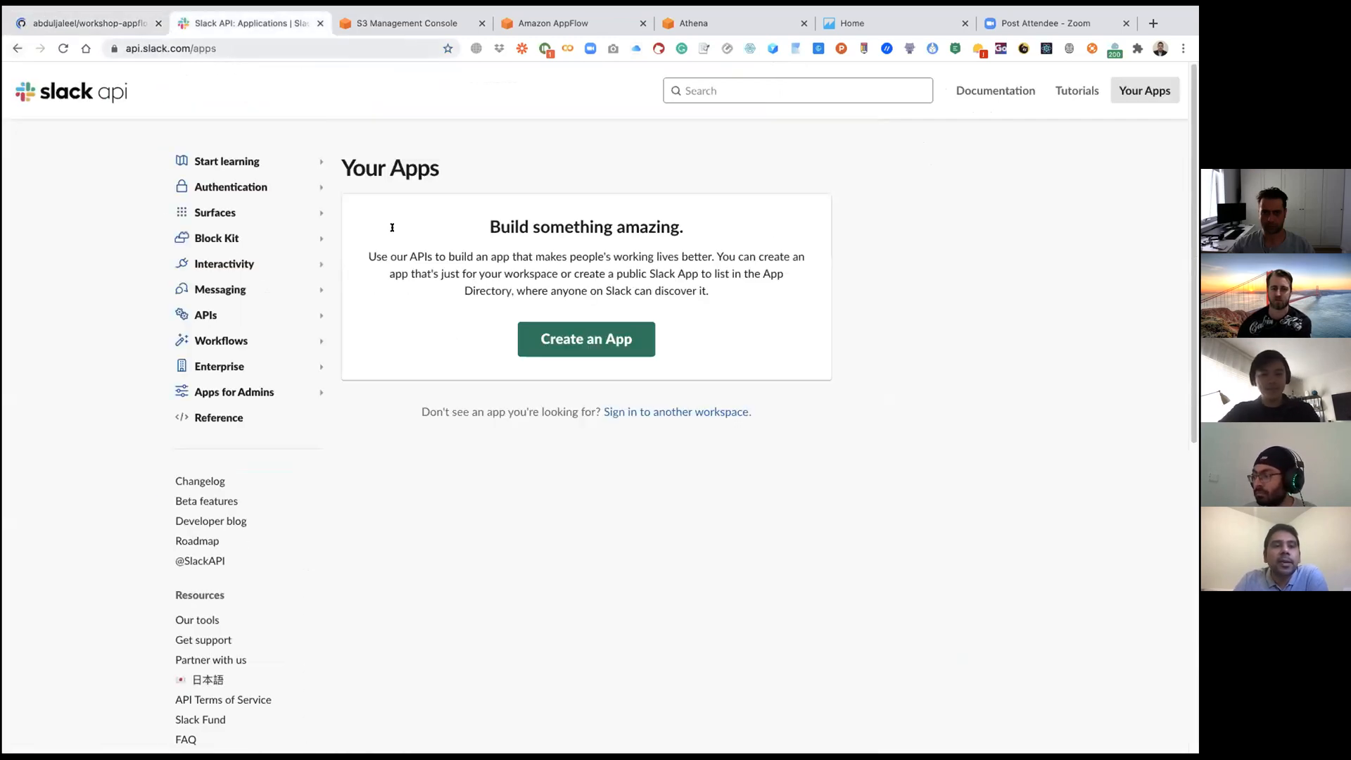
pyautogui.click(592, 339)
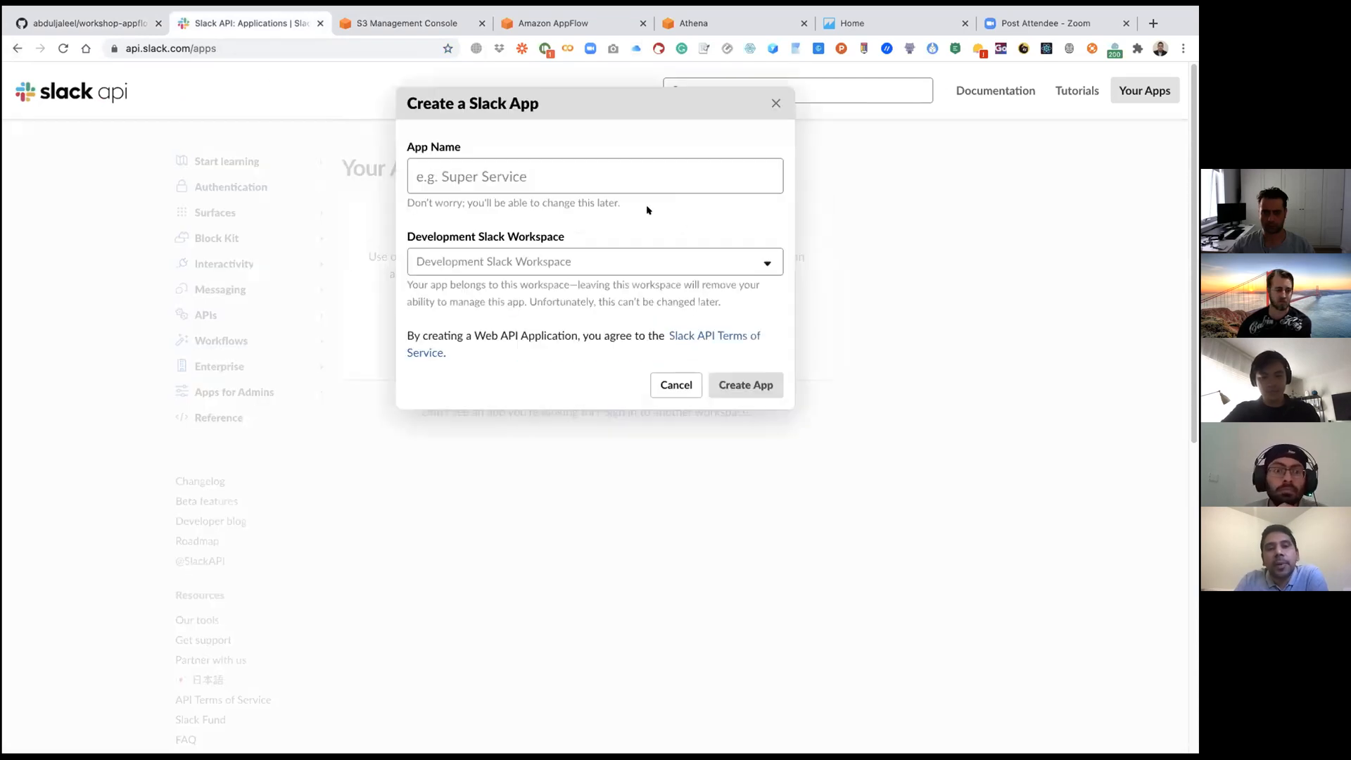
pyautogui.click(553, 178)
pyautogui.write('DemoApp[')
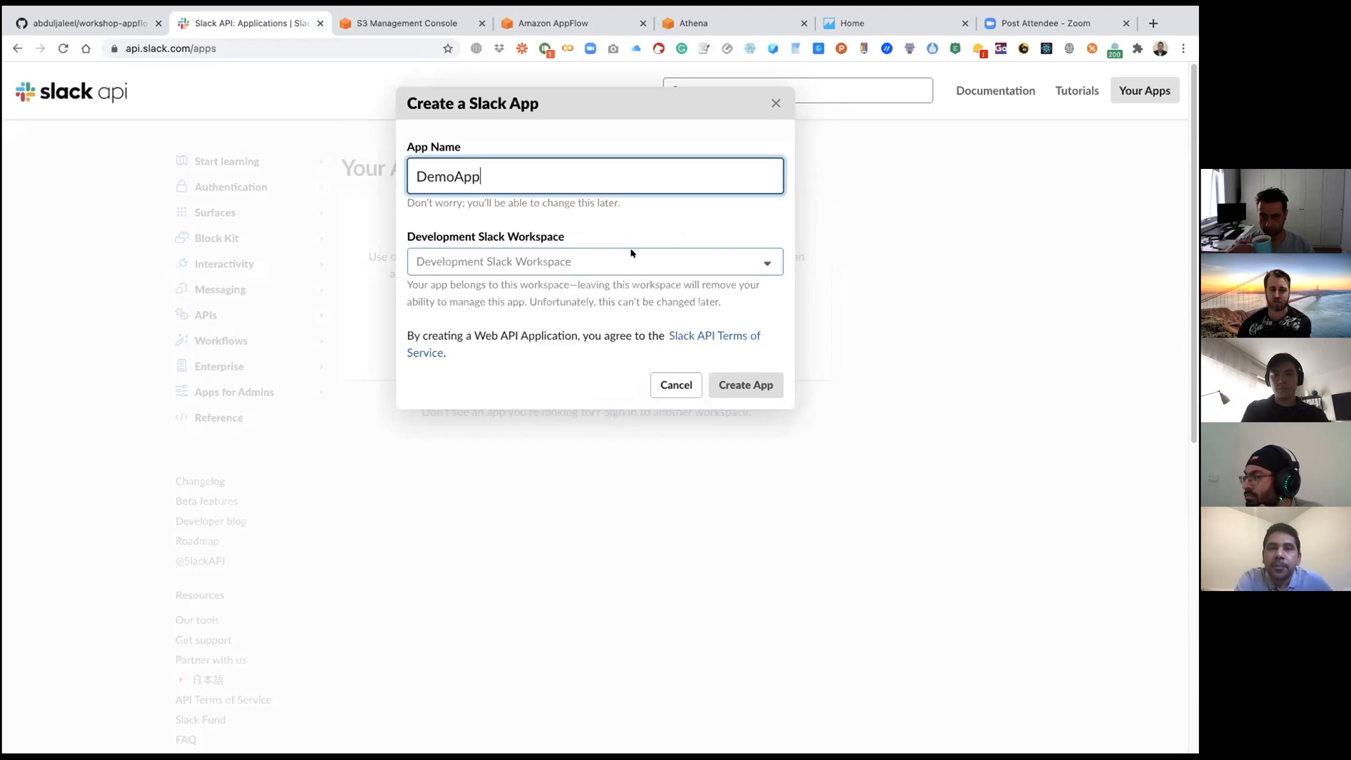
pyautogui.moveTo(553, 23)
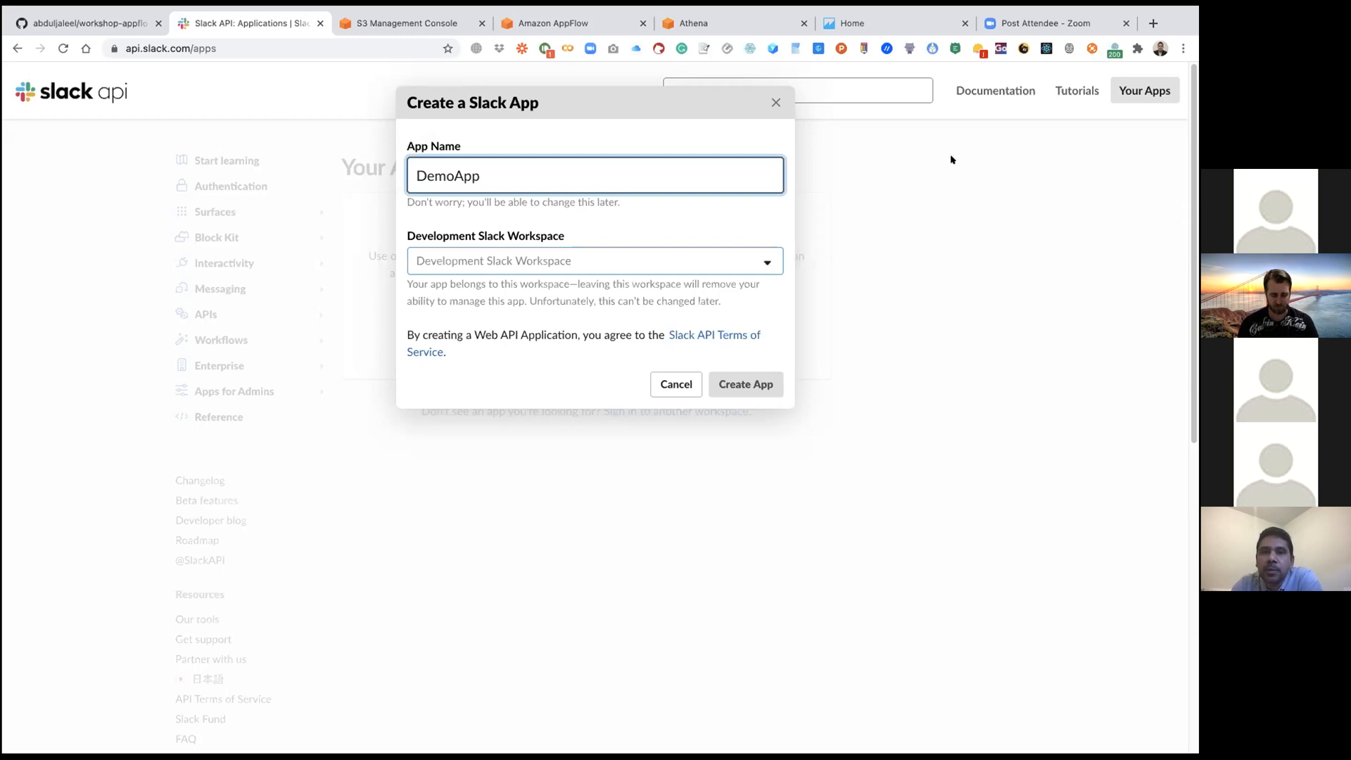
pyautogui.click(576, 104)
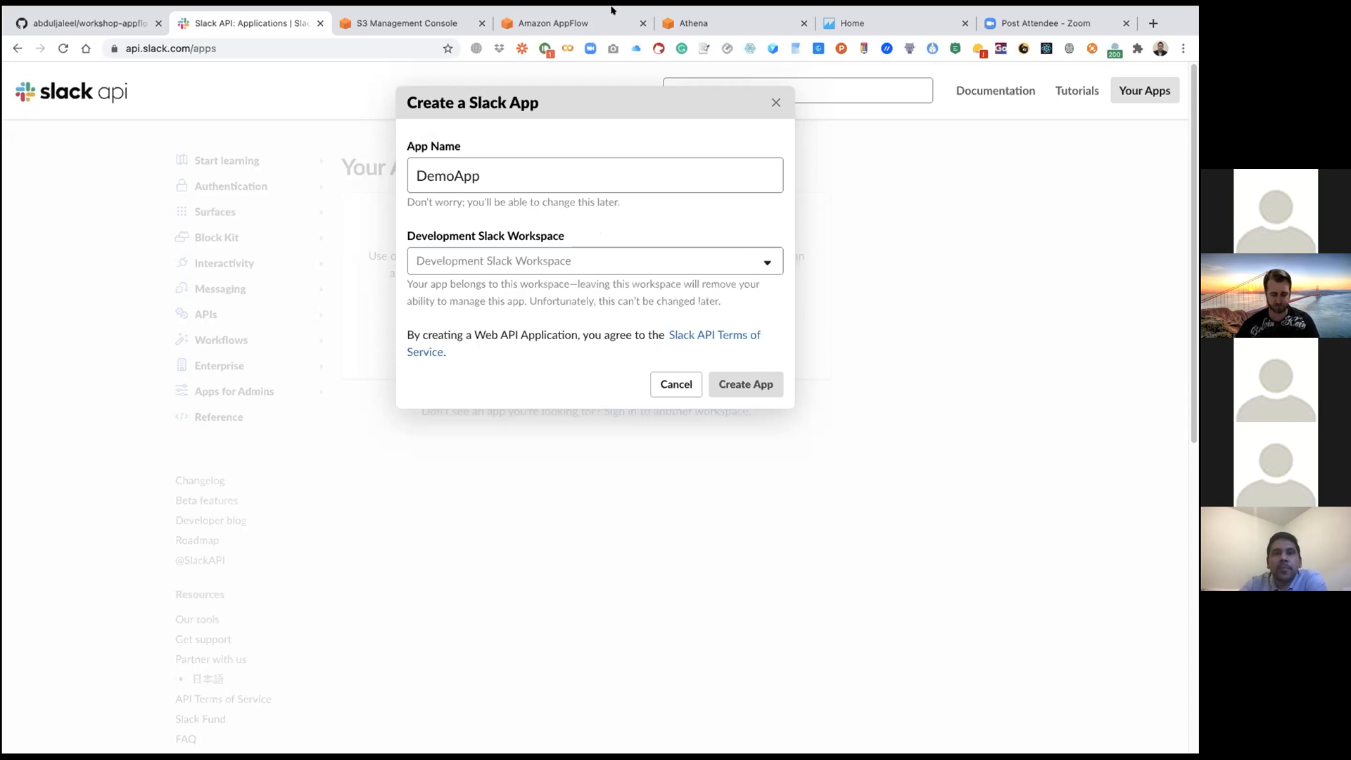
pyautogui.moveTo(608, 10)
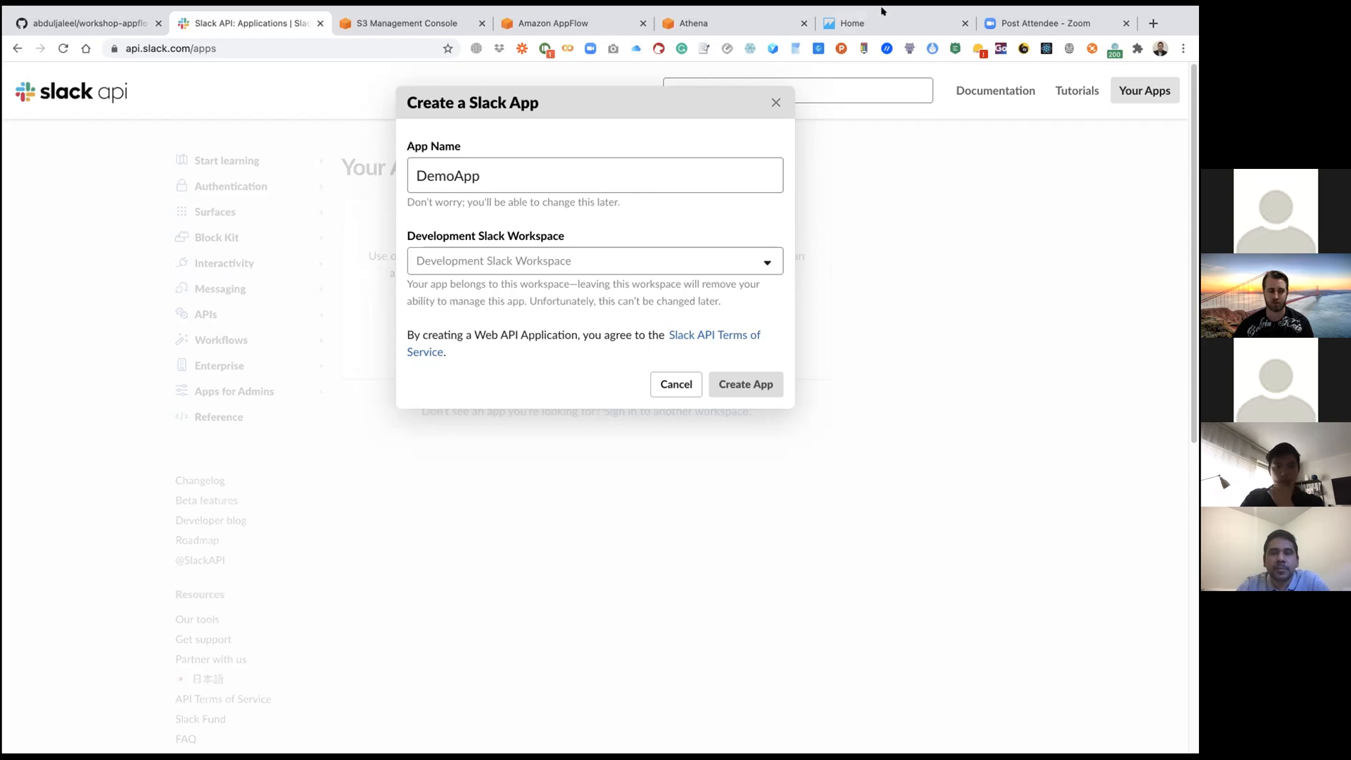
# Step: Review the Slack app instructions in the GitHub workshop guide, including the redirect URL and user token scopes
pyautogui.click(98, 24)
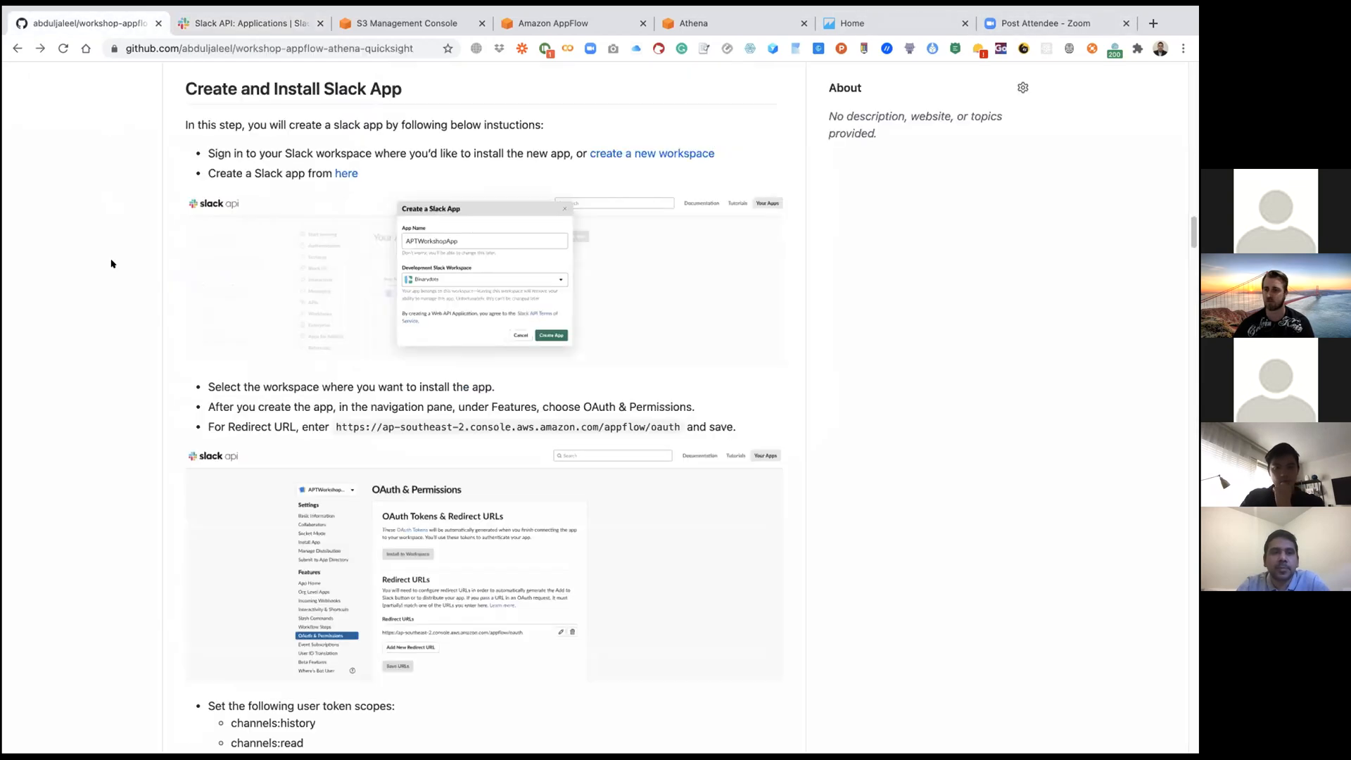
pyautogui.scroll(-1, 122, 301)
pyautogui.scroll(-5, 122, 301)
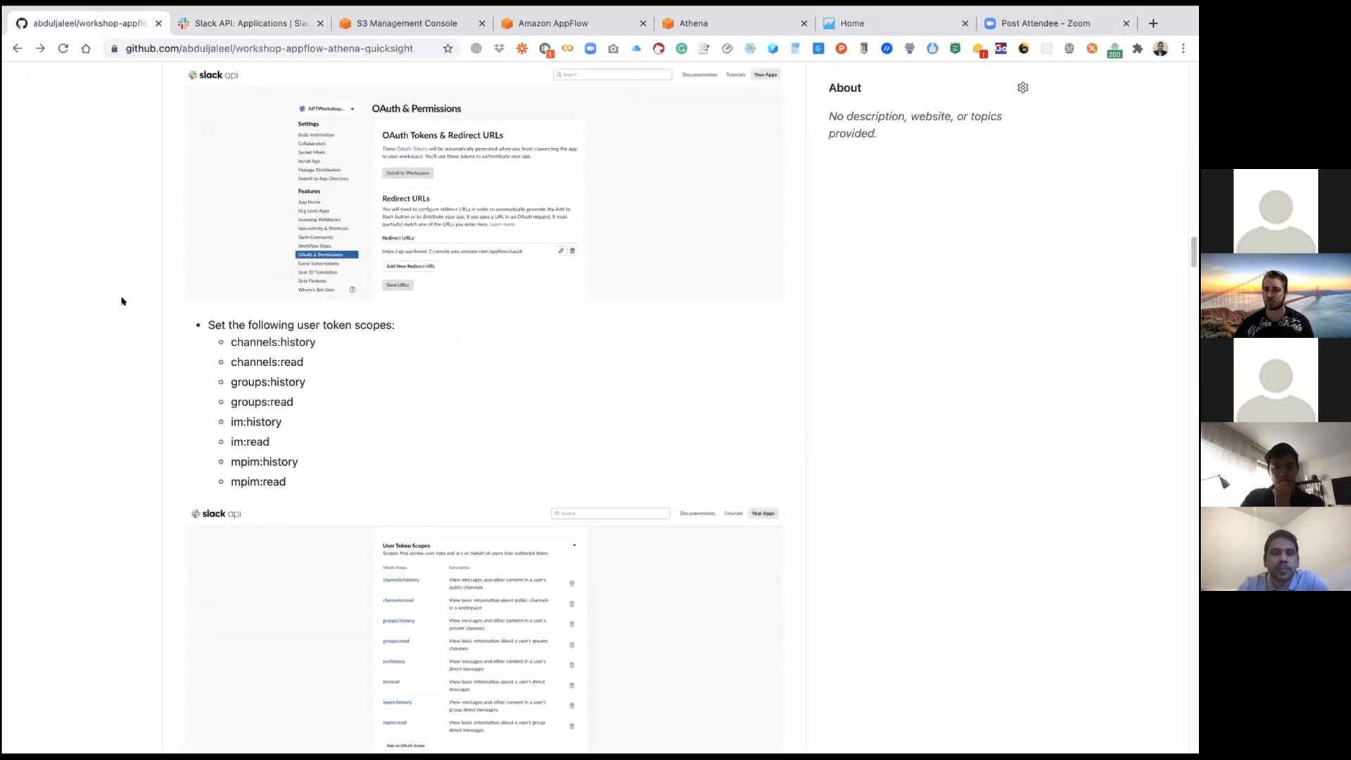
pyautogui.scroll(-5, 121, 301)
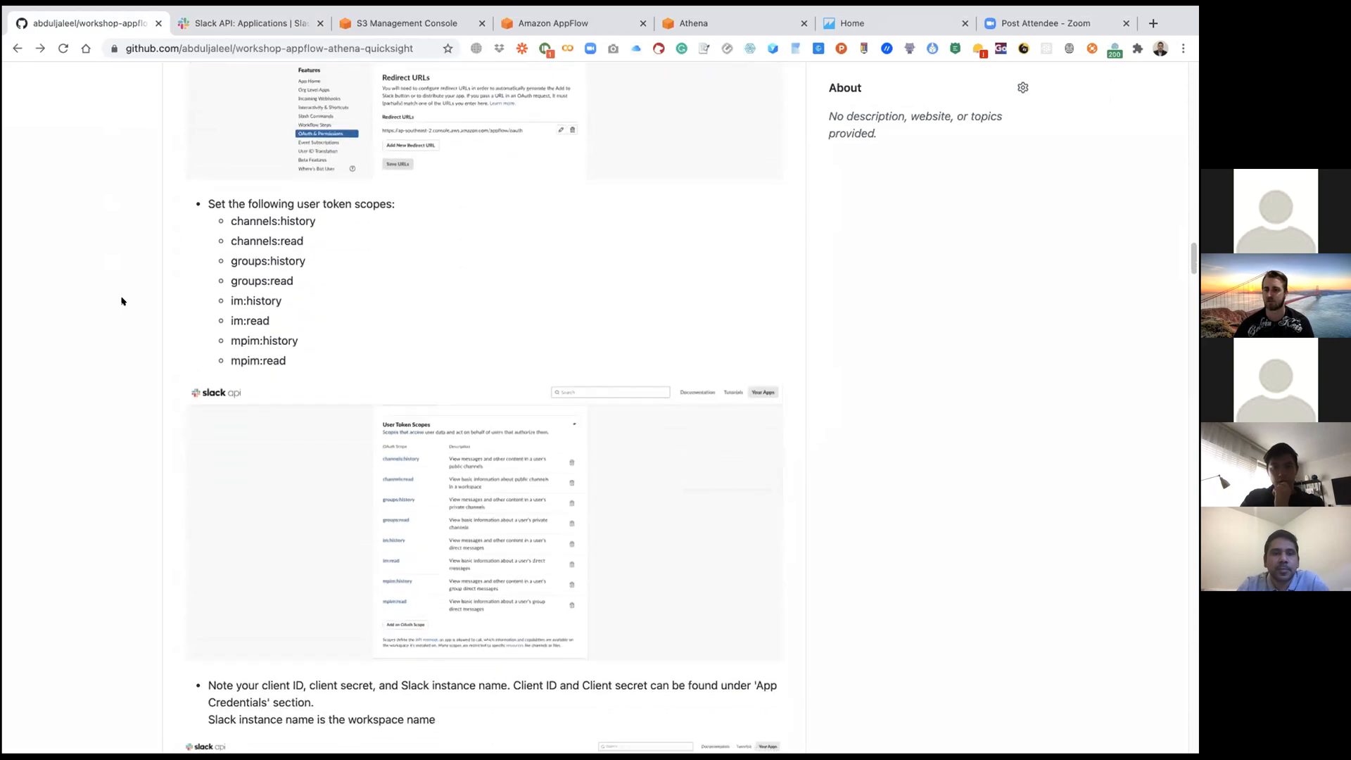
pyautogui.scroll(15, 122, 301)
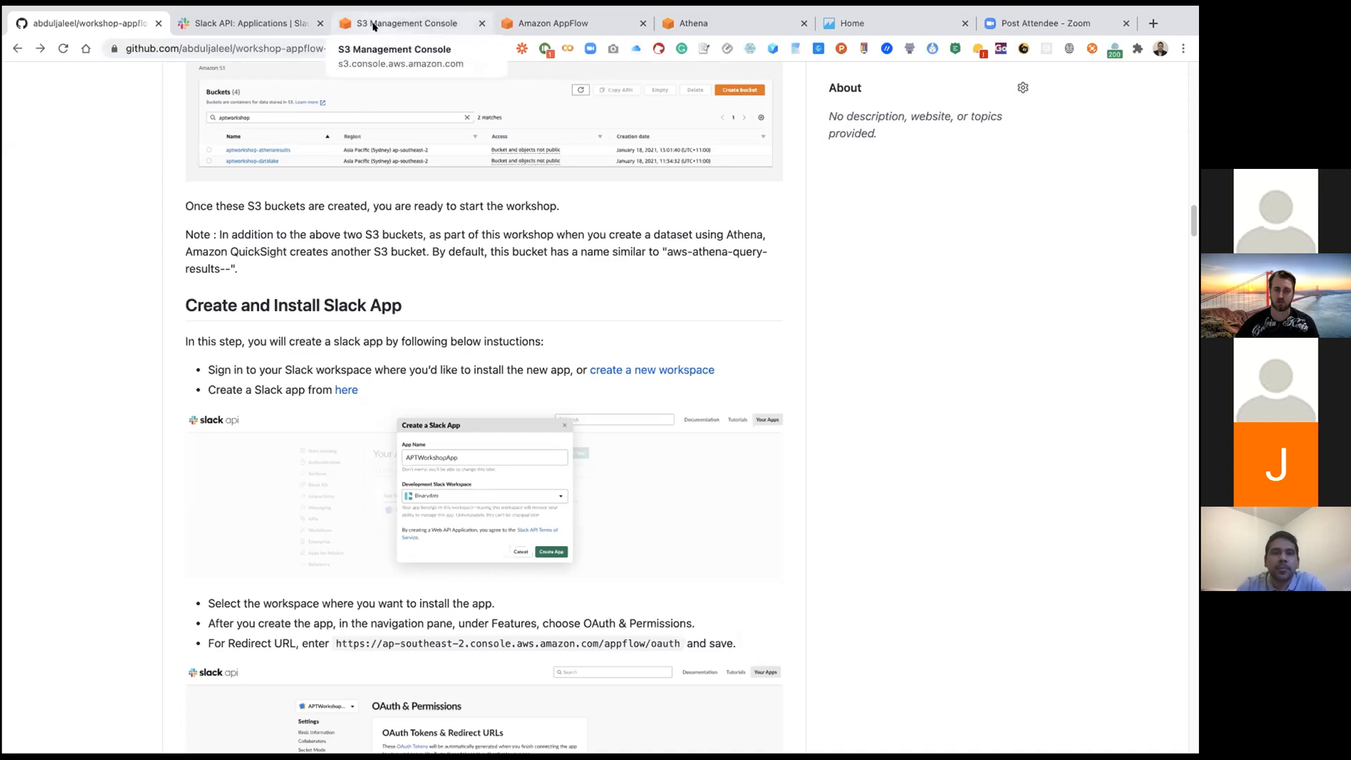
# Step: Return to the Slack app form, choose Binarydots as the development workspace and create the app
pyautogui.click(245, 26)
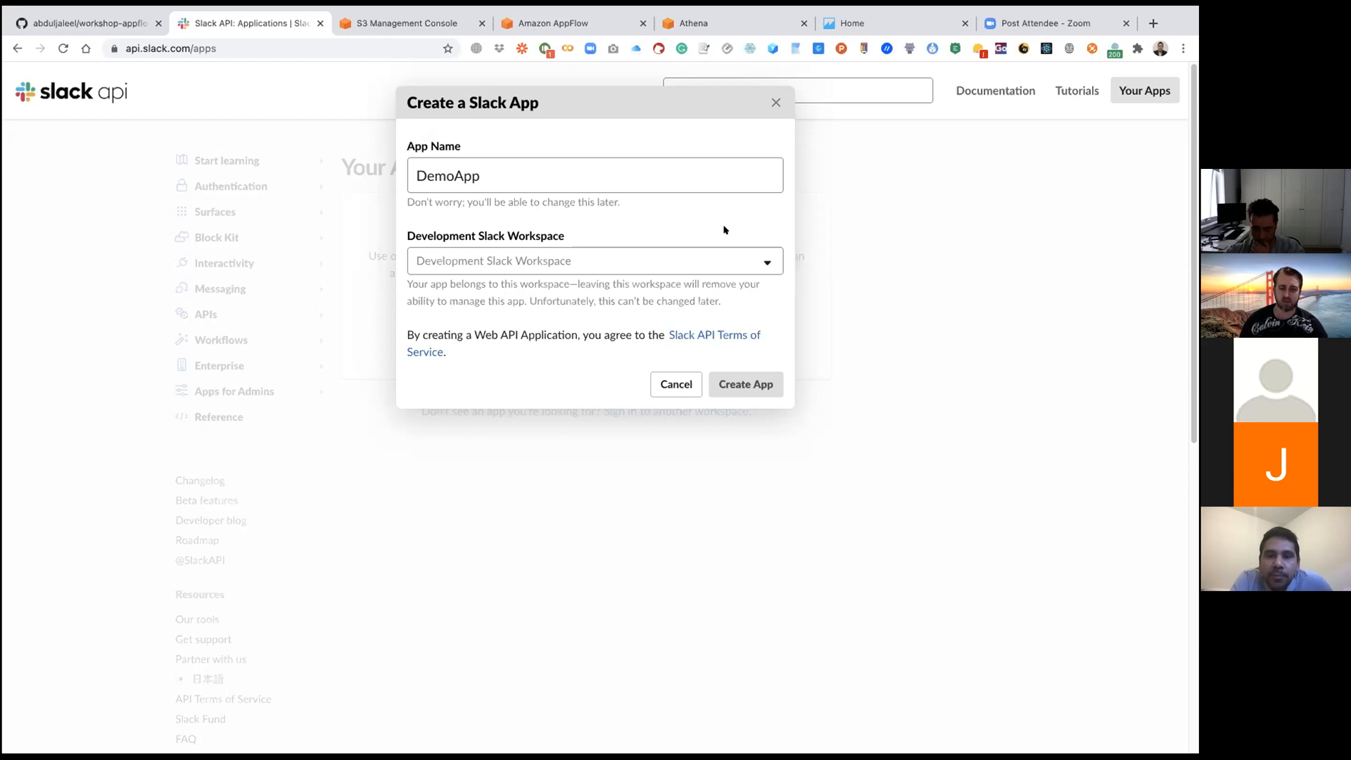
pyautogui.click(757, 262)
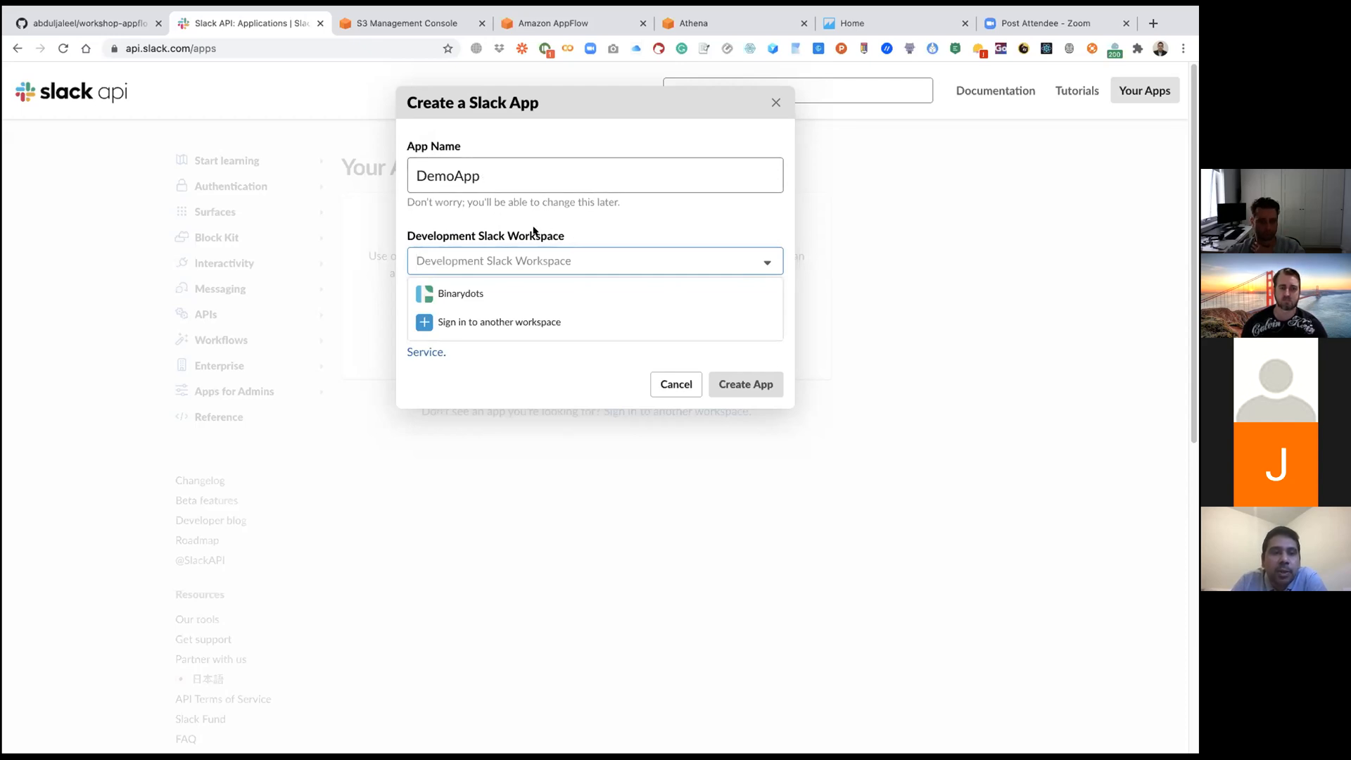
pyautogui.click(490, 298)
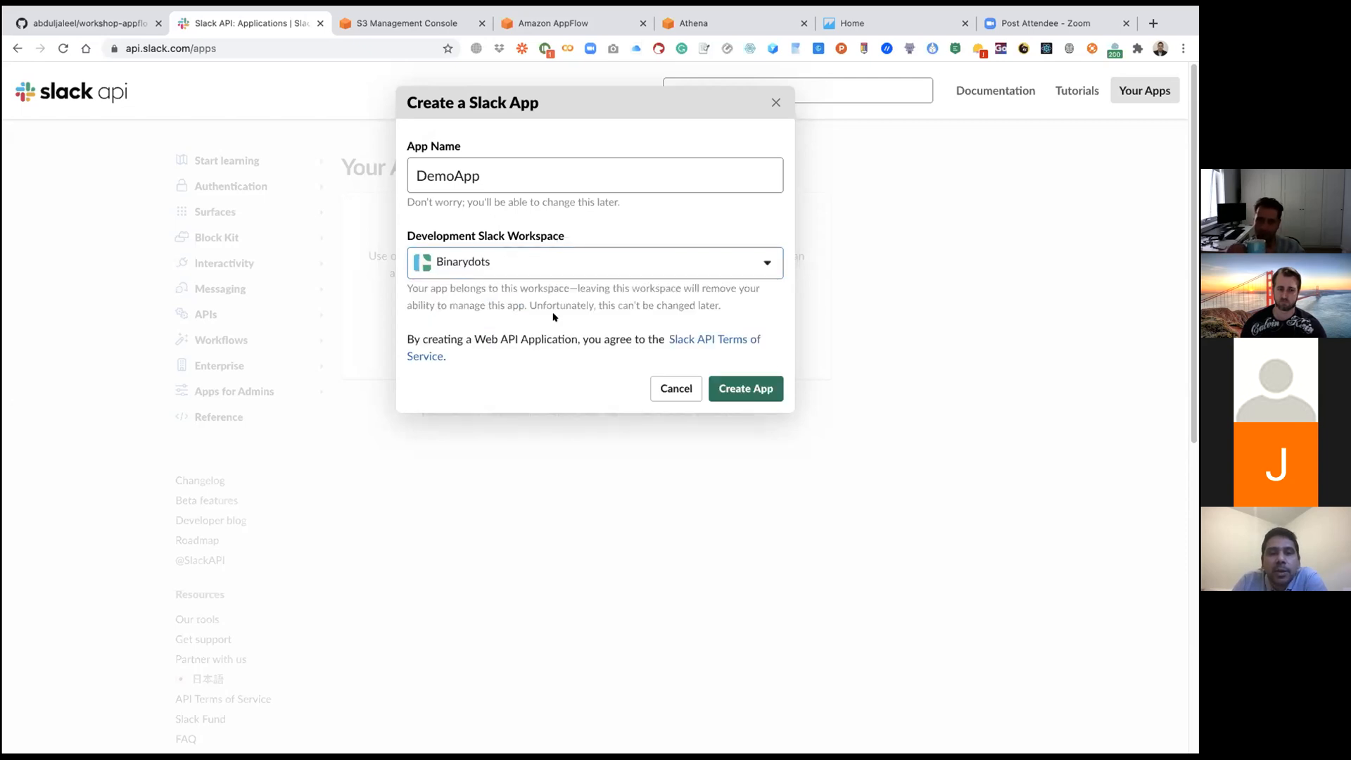
pyautogui.click(749, 388)
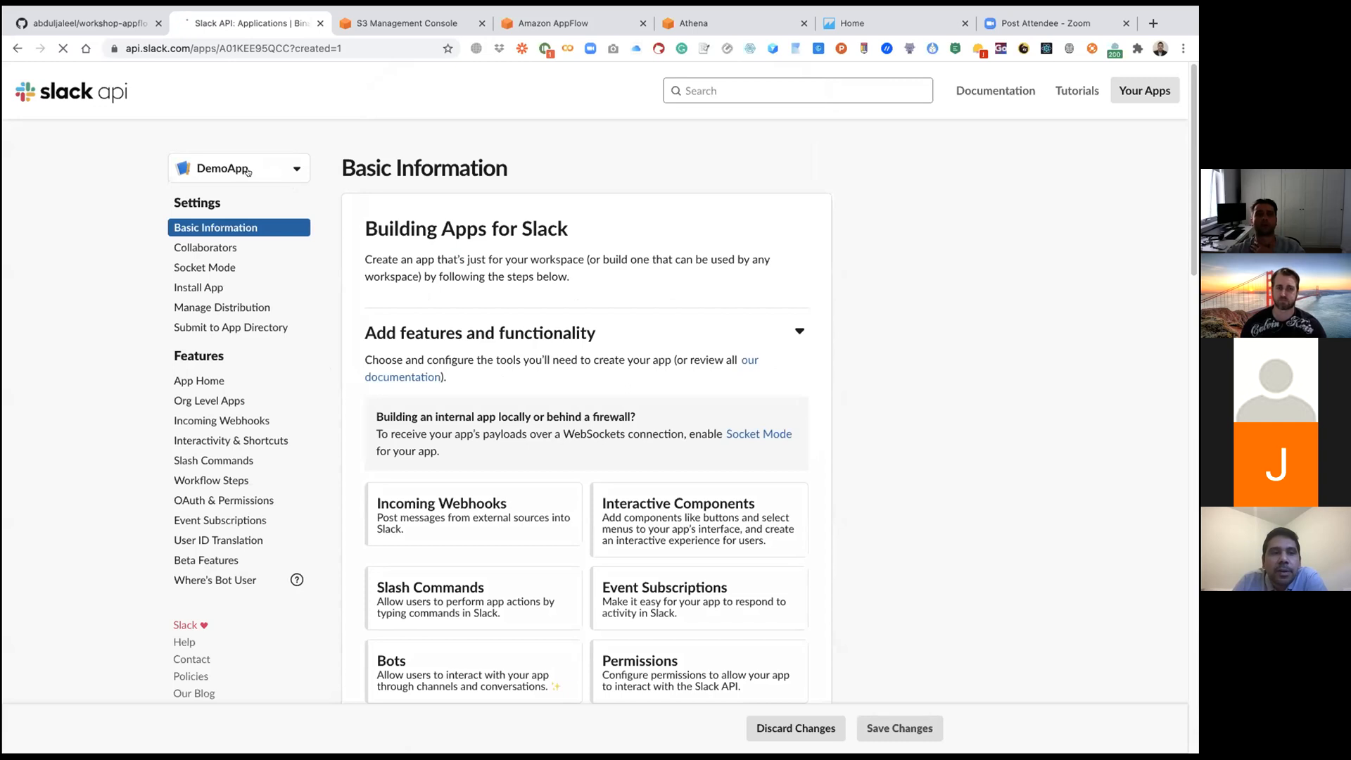
# Step: Check the app switcher for DemoApp and look over the app's Basic Information page
pyautogui.click(269, 171)
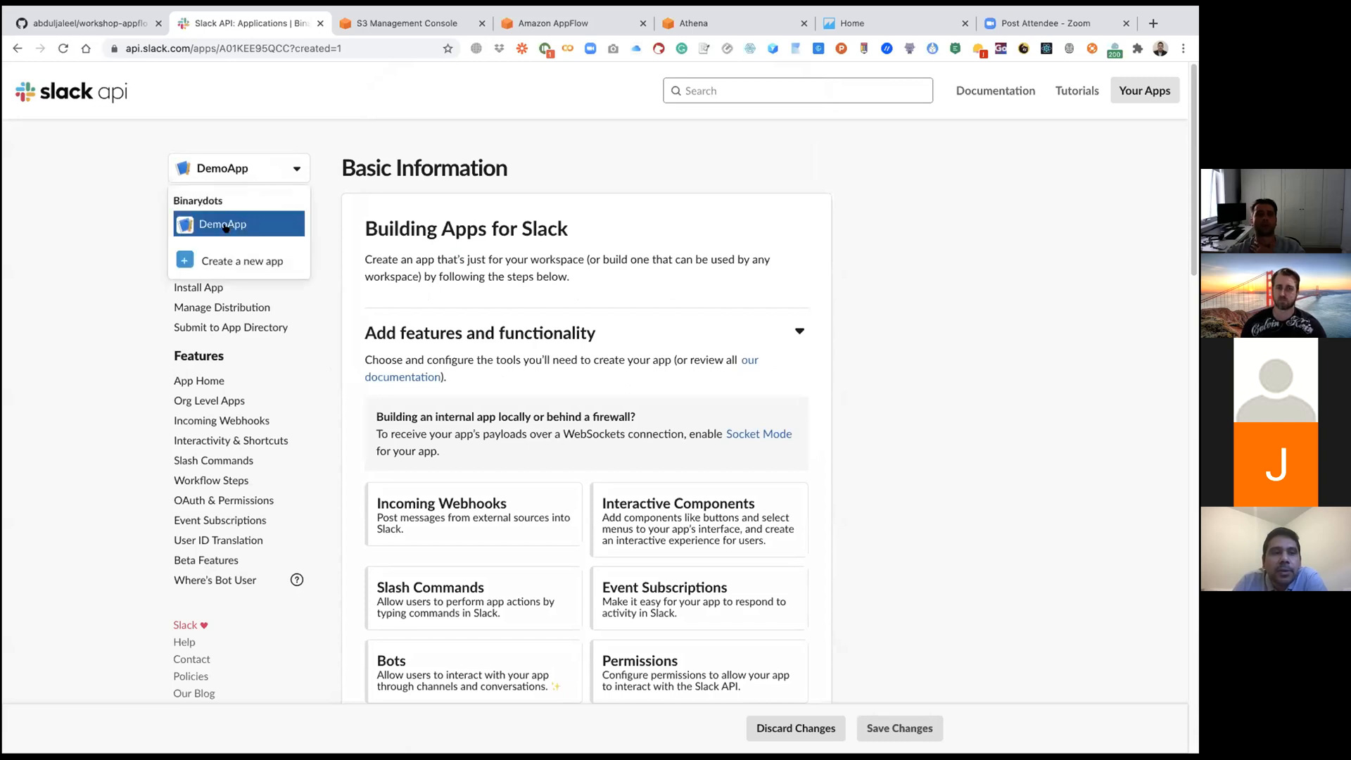
pyautogui.click(154, 216)
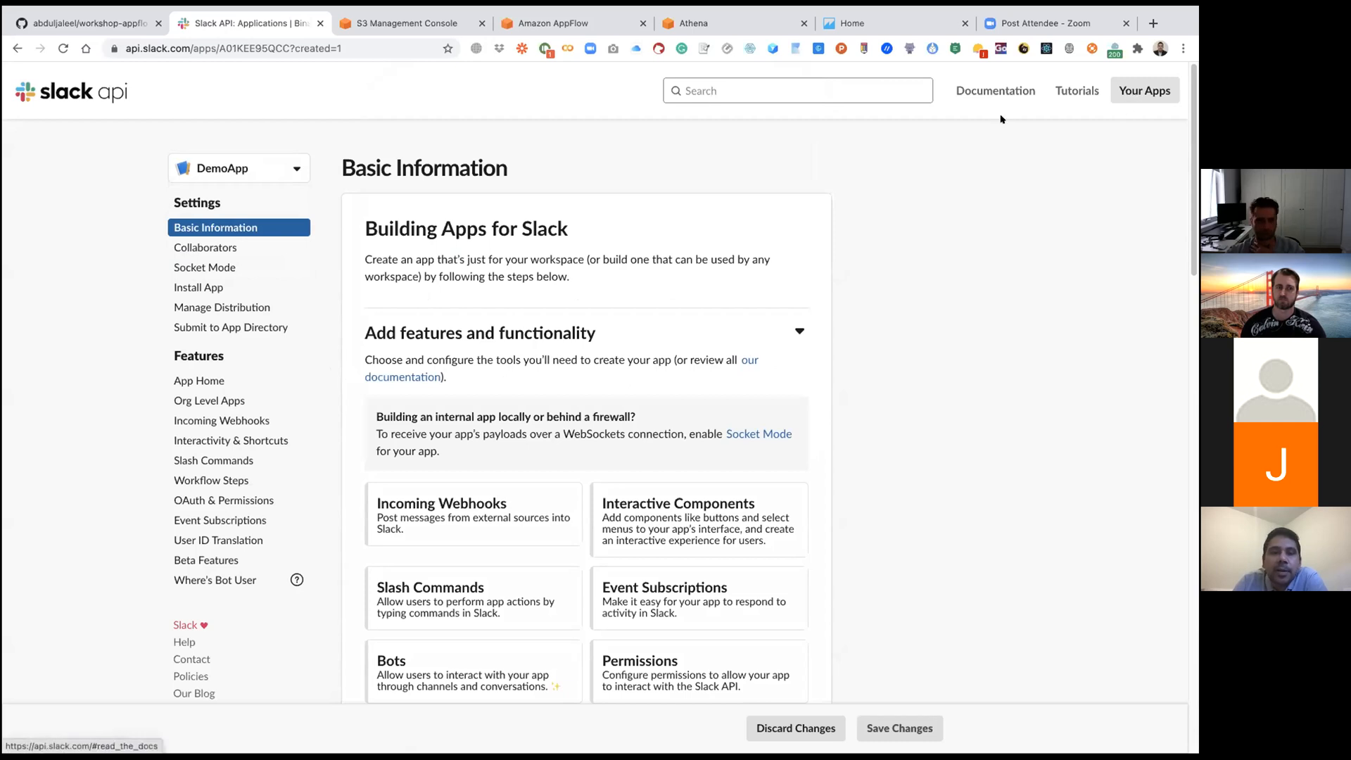
pyautogui.scroll(-1, 774, 286)
pyautogui.scroll(-1, 774, 286)
pyautogui.scroll(3, 777, 286)
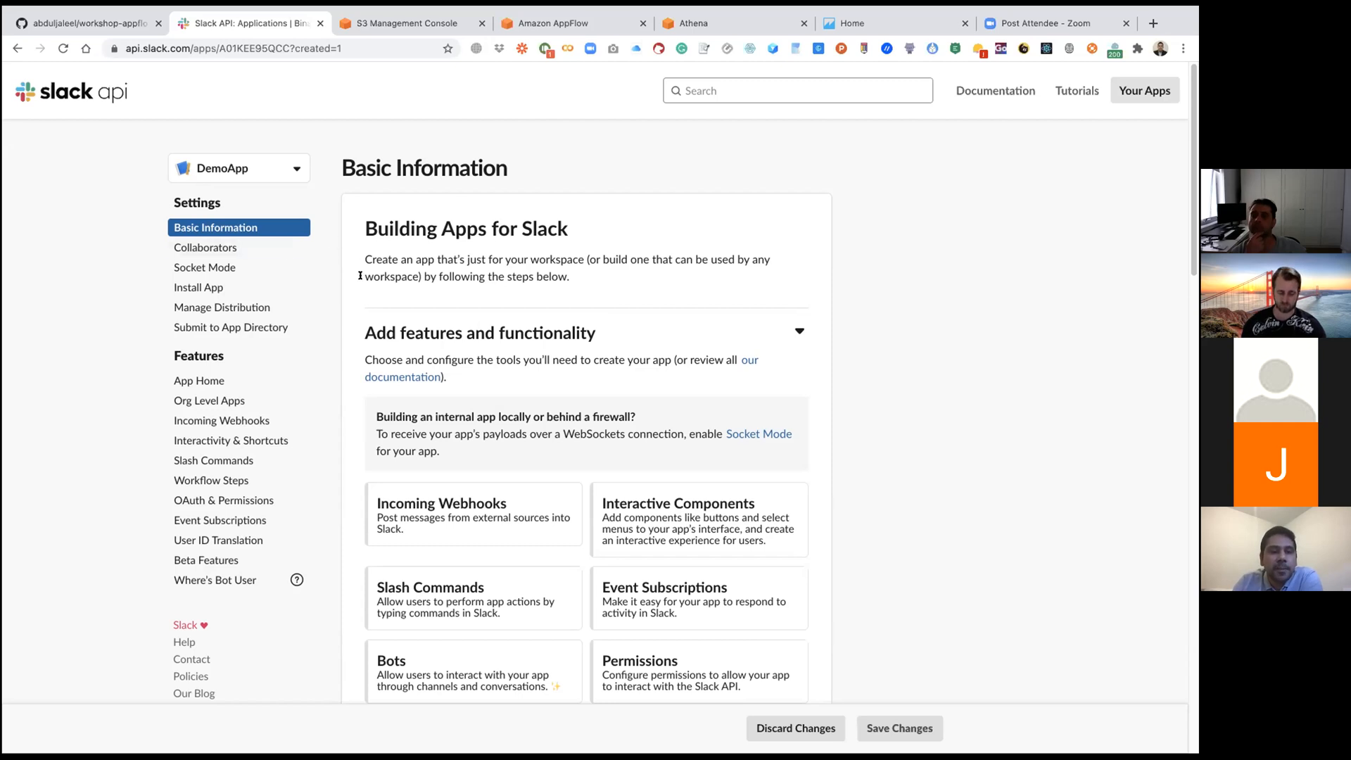
pyautogui.scroll(-1, 345, 309)
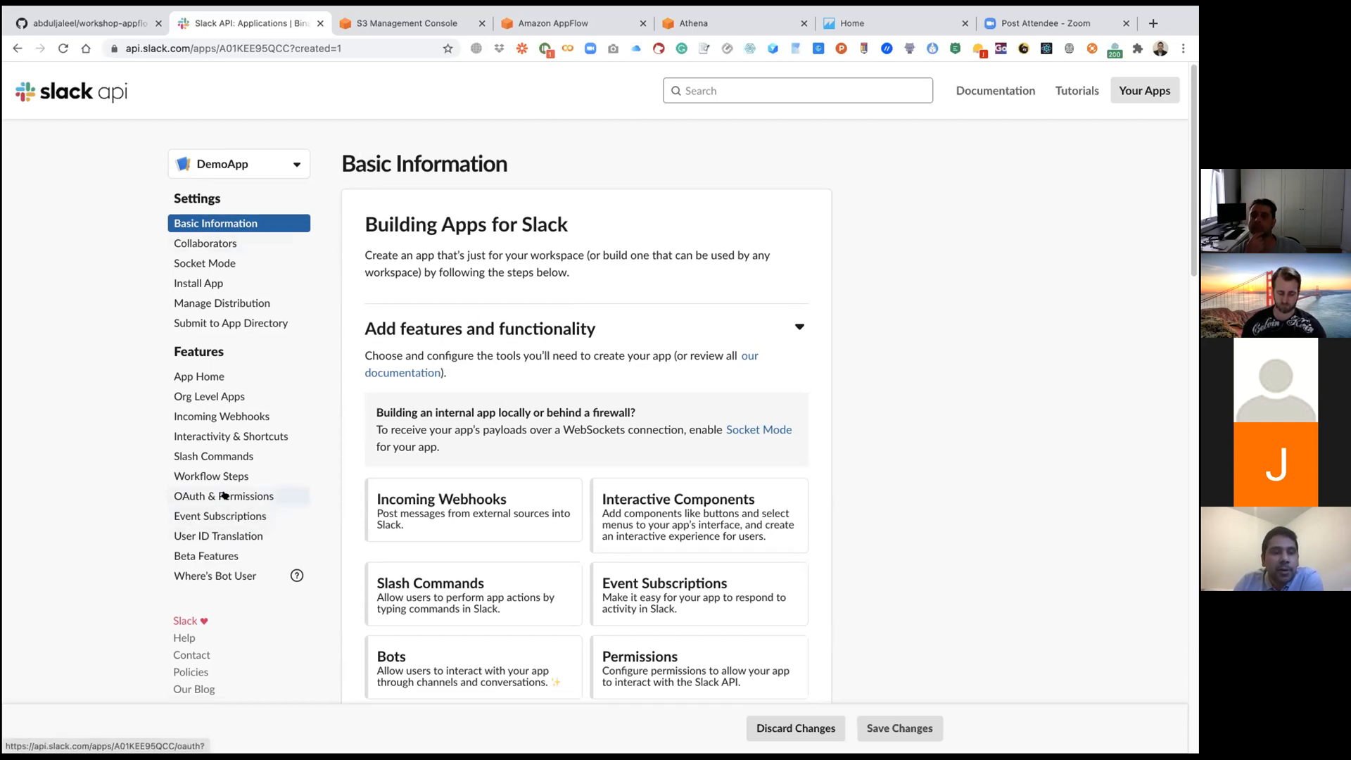
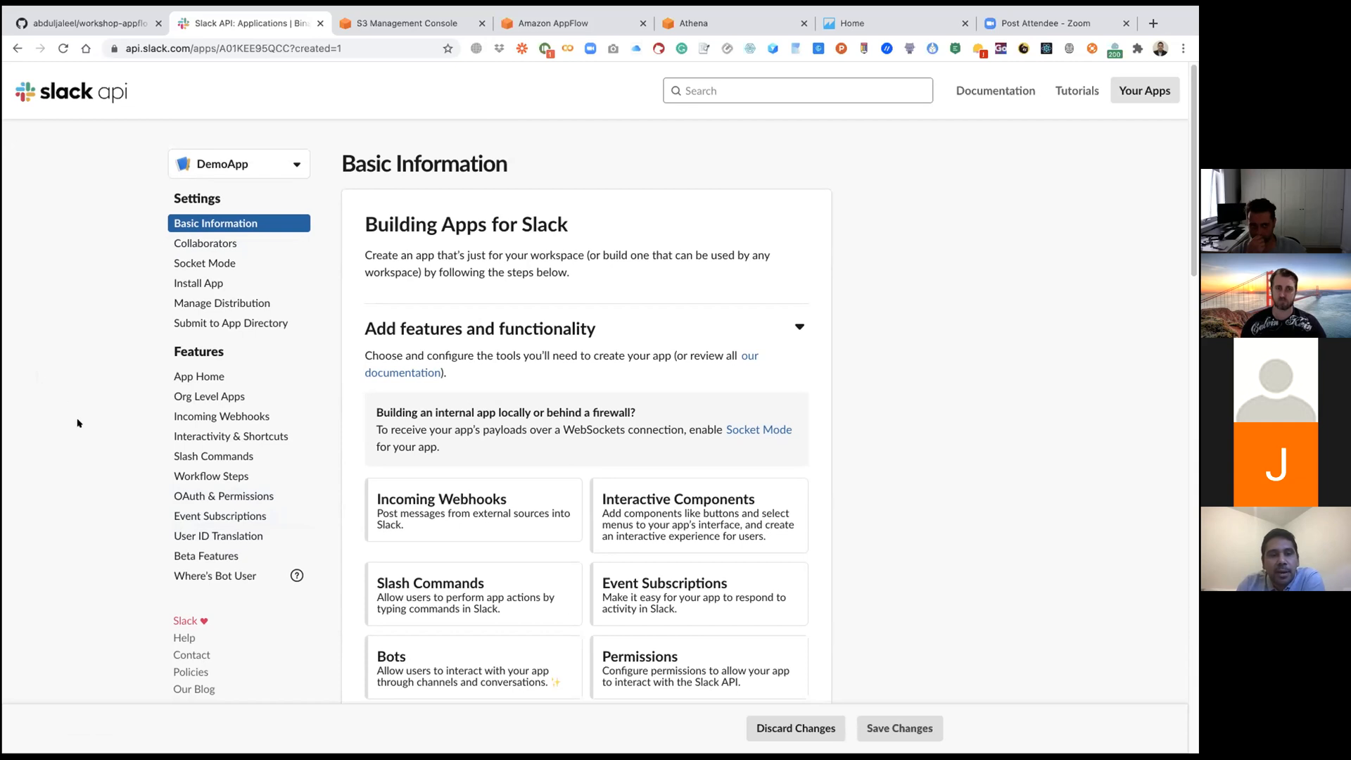
# Step: Open DemoApp's OAuth & Permissions settings, then copy the AppFlow redirect URL from the GitHub workshop guide
pyautogui.click(181, 496)
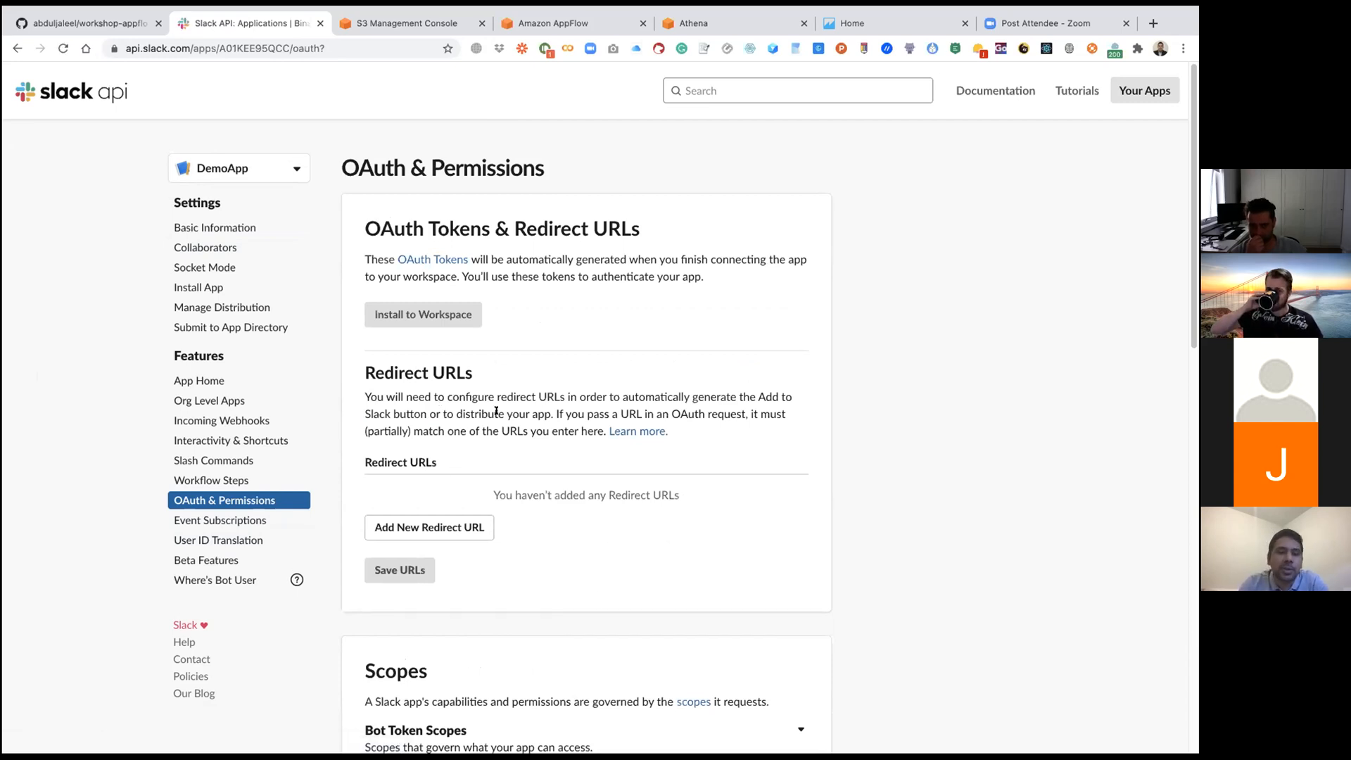
pyautogui.click(85, 24)
pyautogui.scroll(-4, 150, 375)
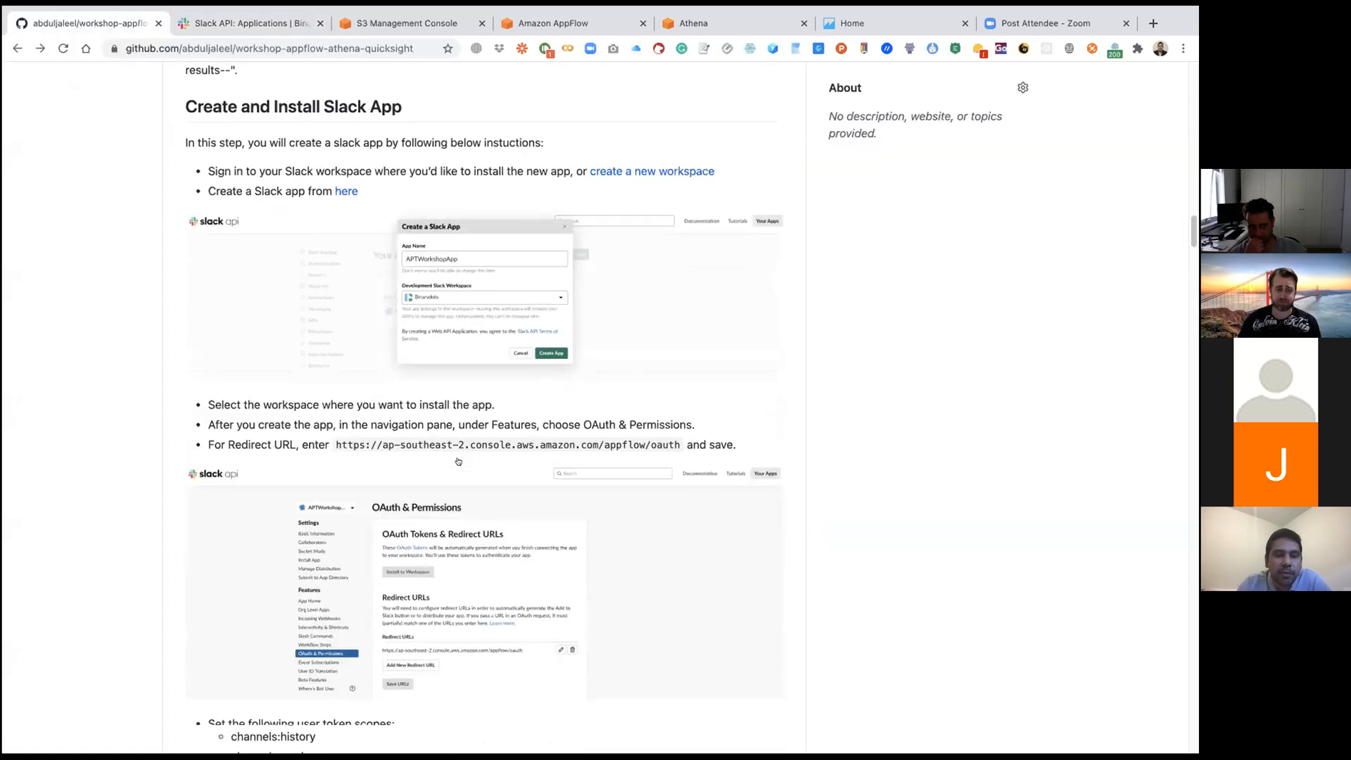
pyautogui.moveTo(334, 388); pyautogui.dragTo(676, 388)
pyautogui.press('super+c')
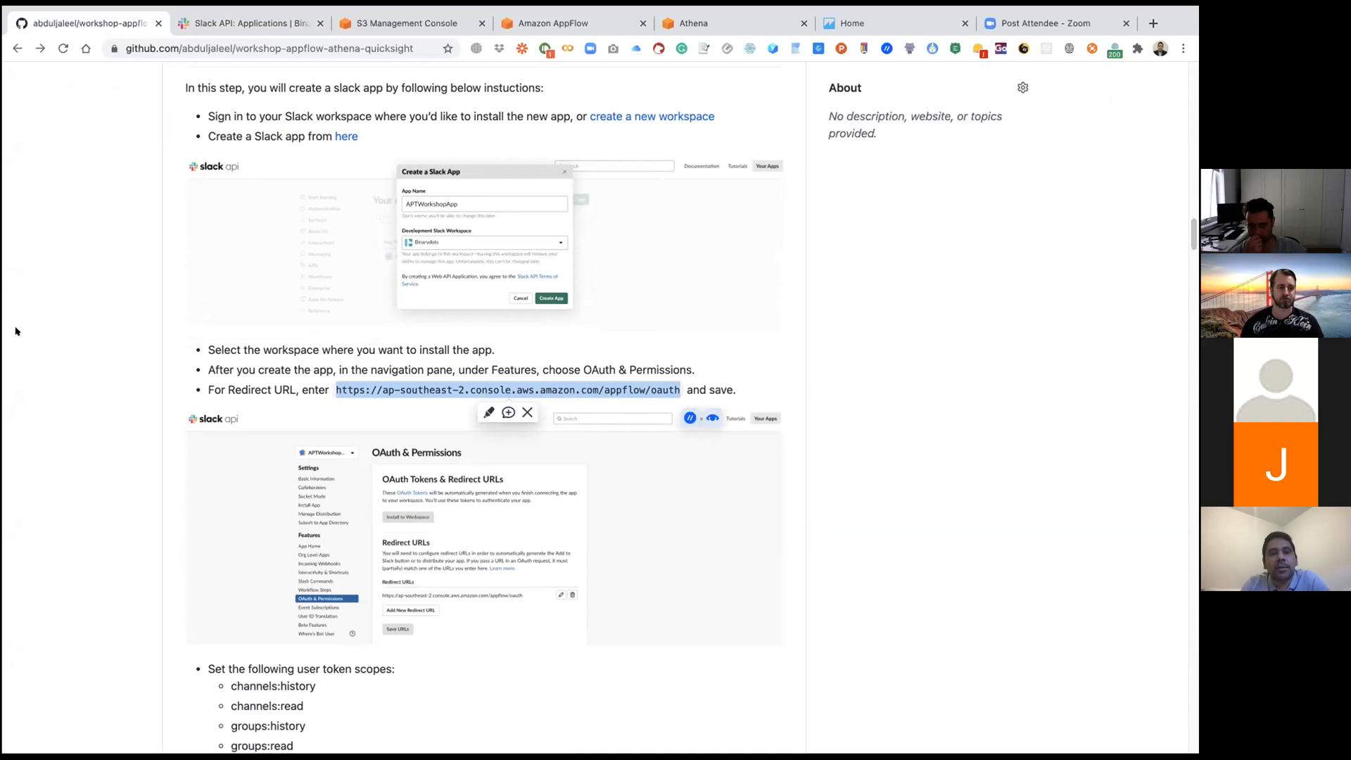
pyautogui.click(373, 410)
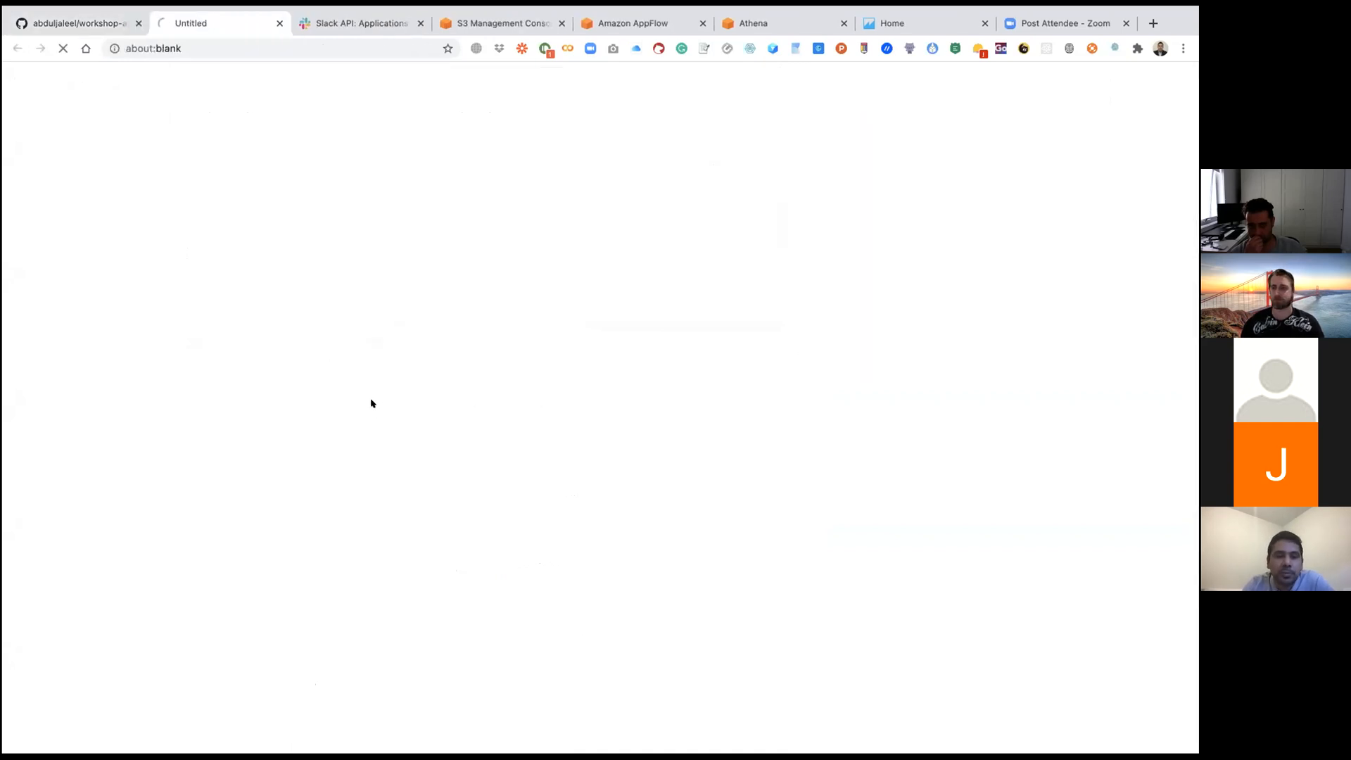
pyautogui.click(76, 25)
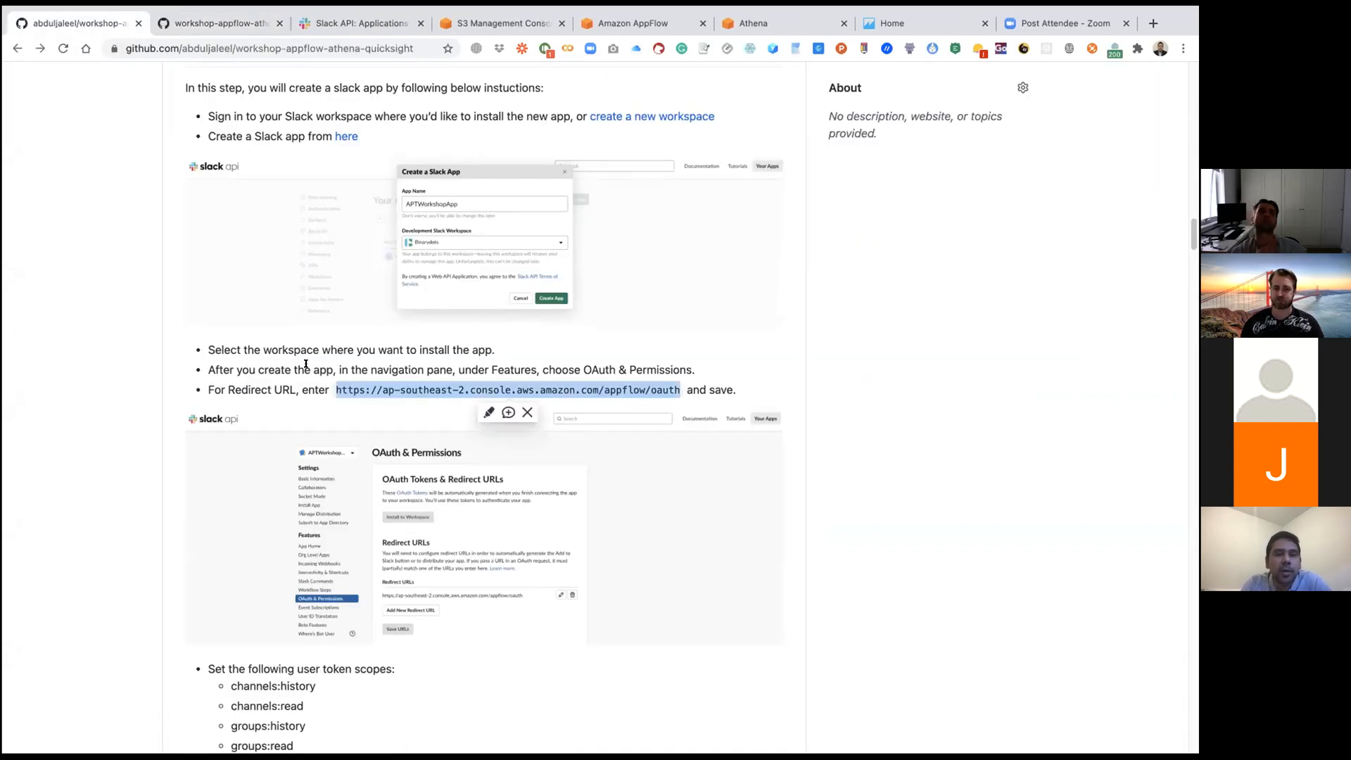
pyautogui.click(62, 359)
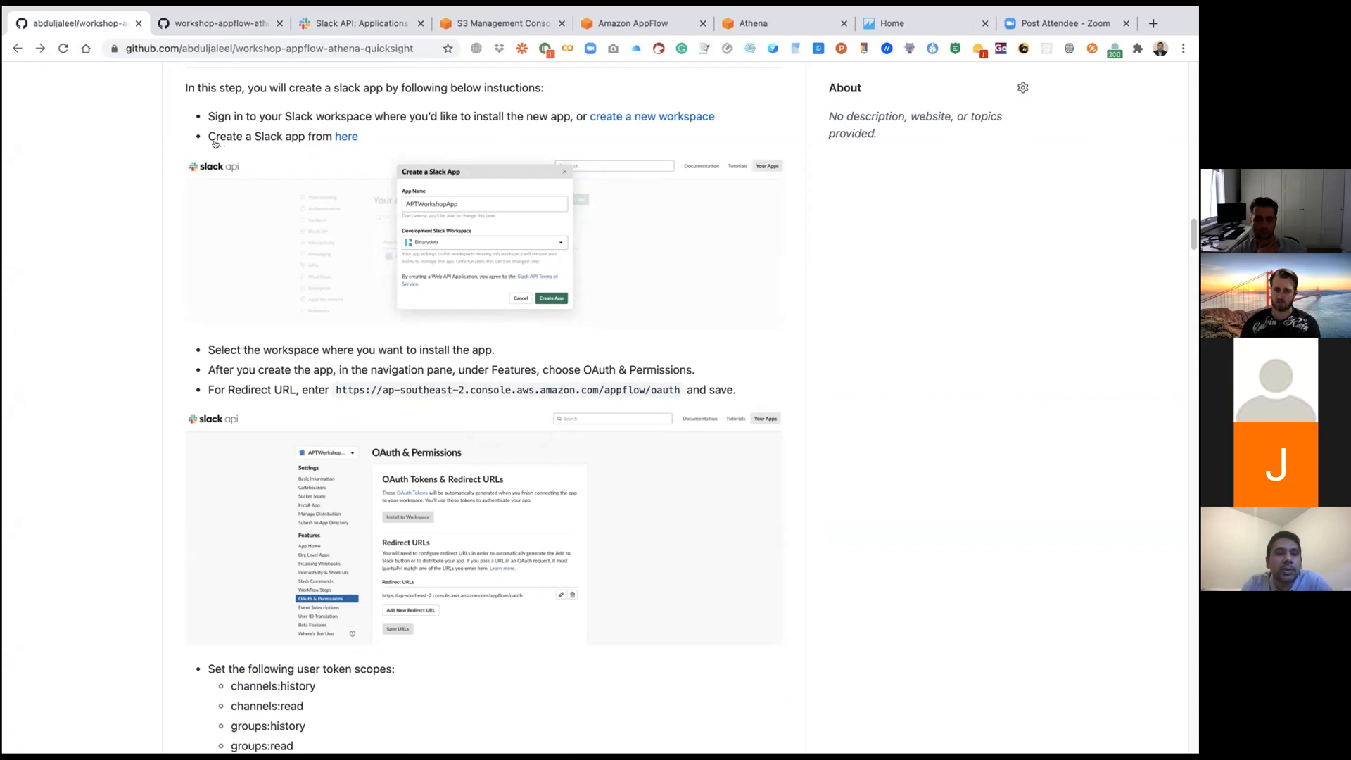
pyautogui.click(363, 23)
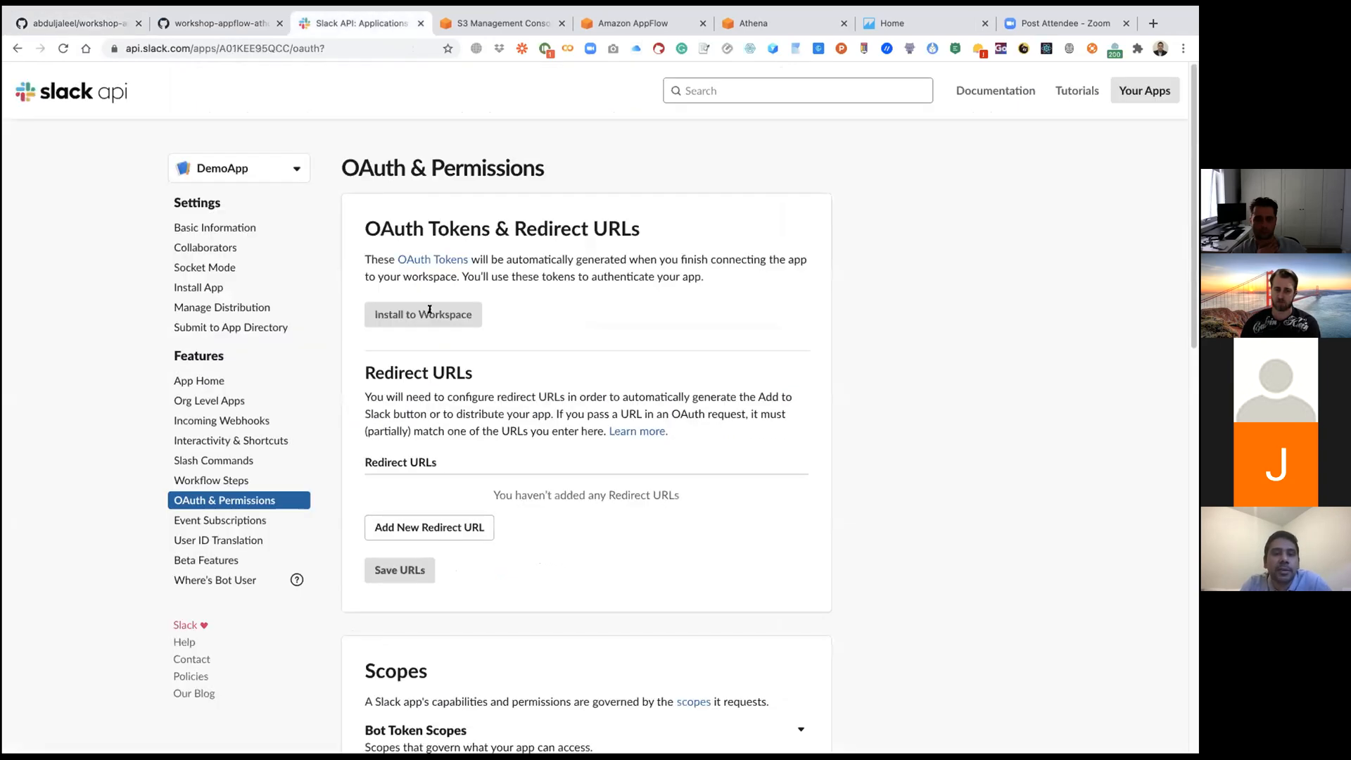
pyautogui.click(439, 528)
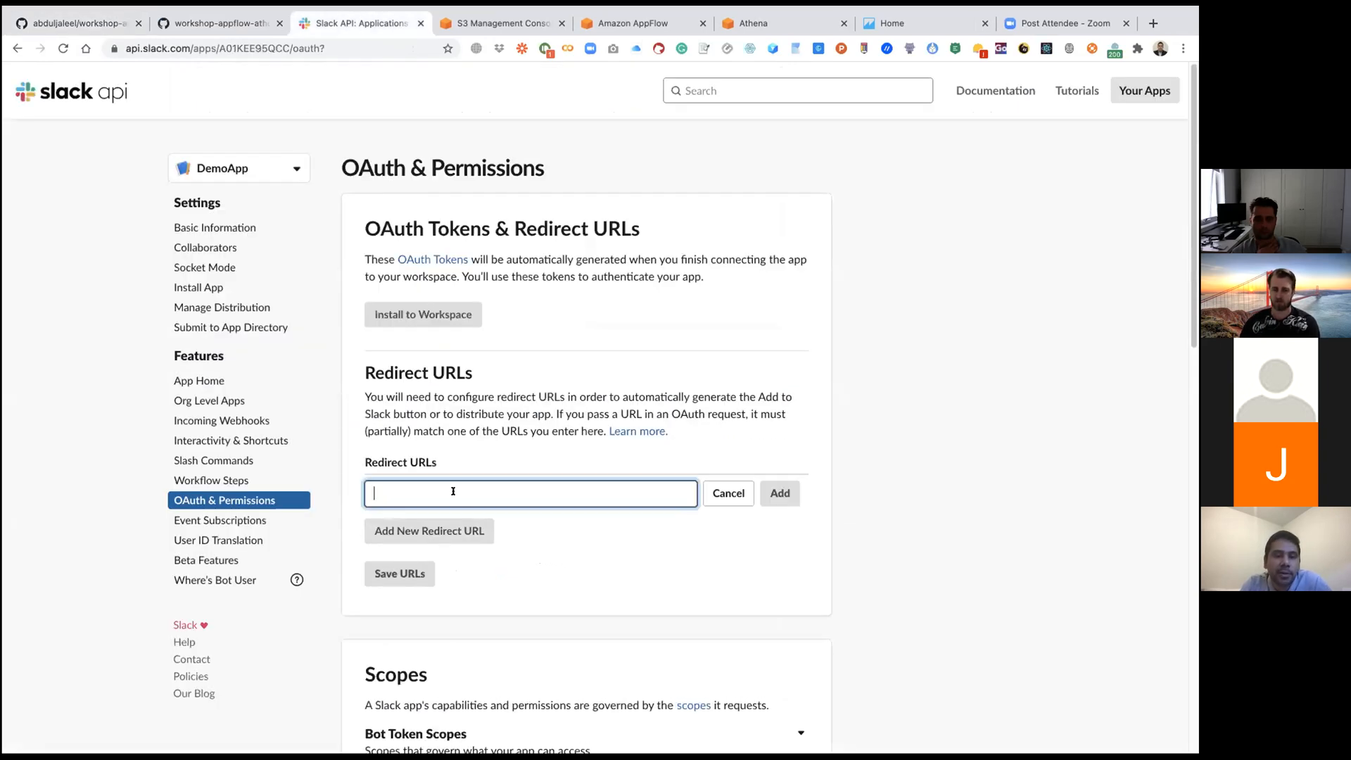
pyautogui.press('super+v')
pyautogui.click(780, 493)
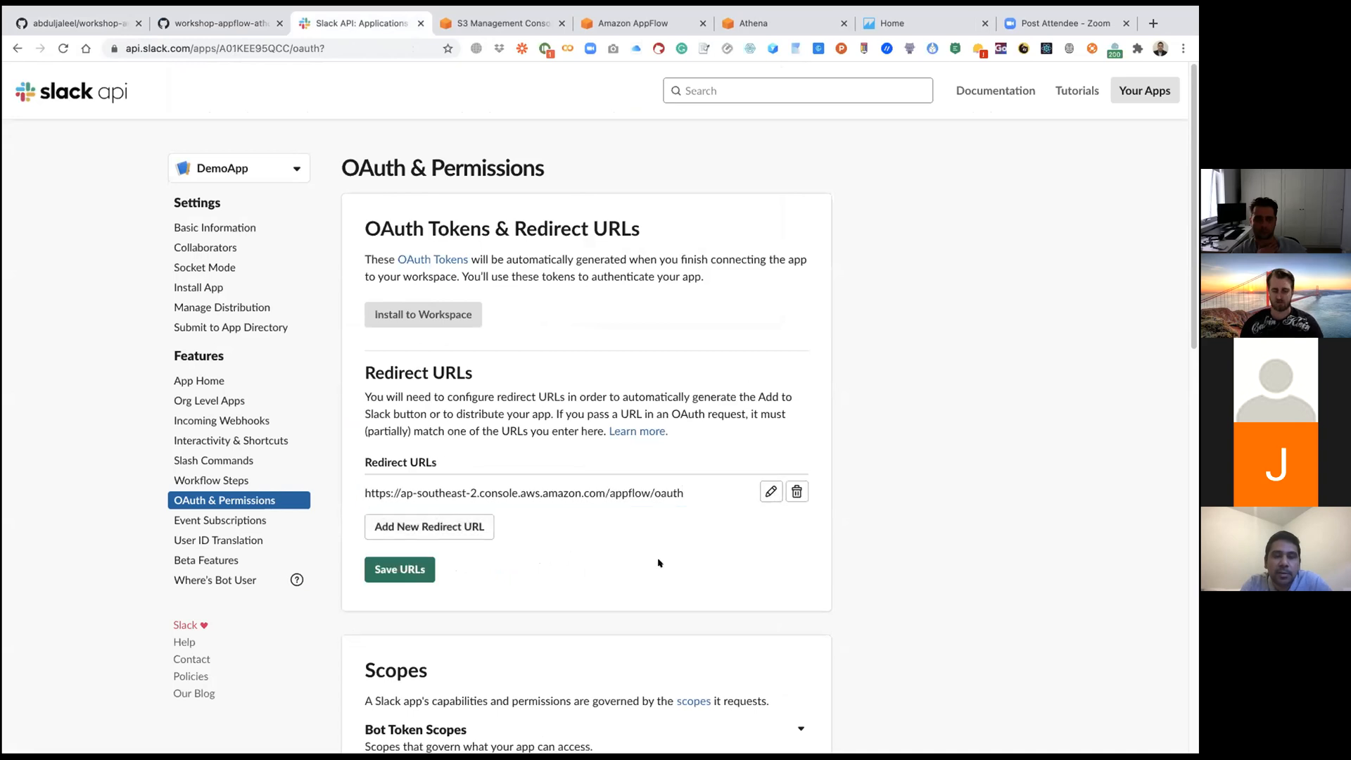
pyautogui.click(432, 573)
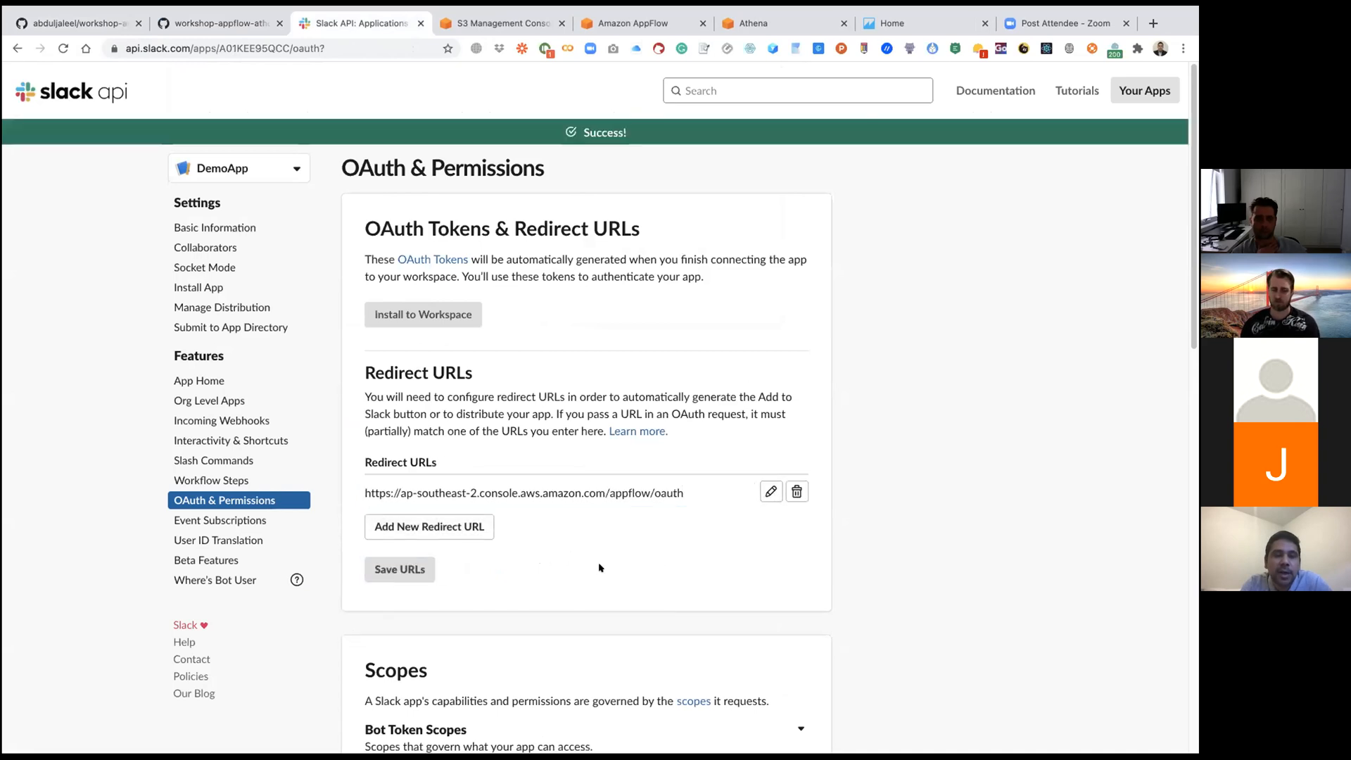
# Step: Start a new OAuth scope entry under DemoApp's User Token Scopes
pyautogui.scroll(-8, 600, 567)
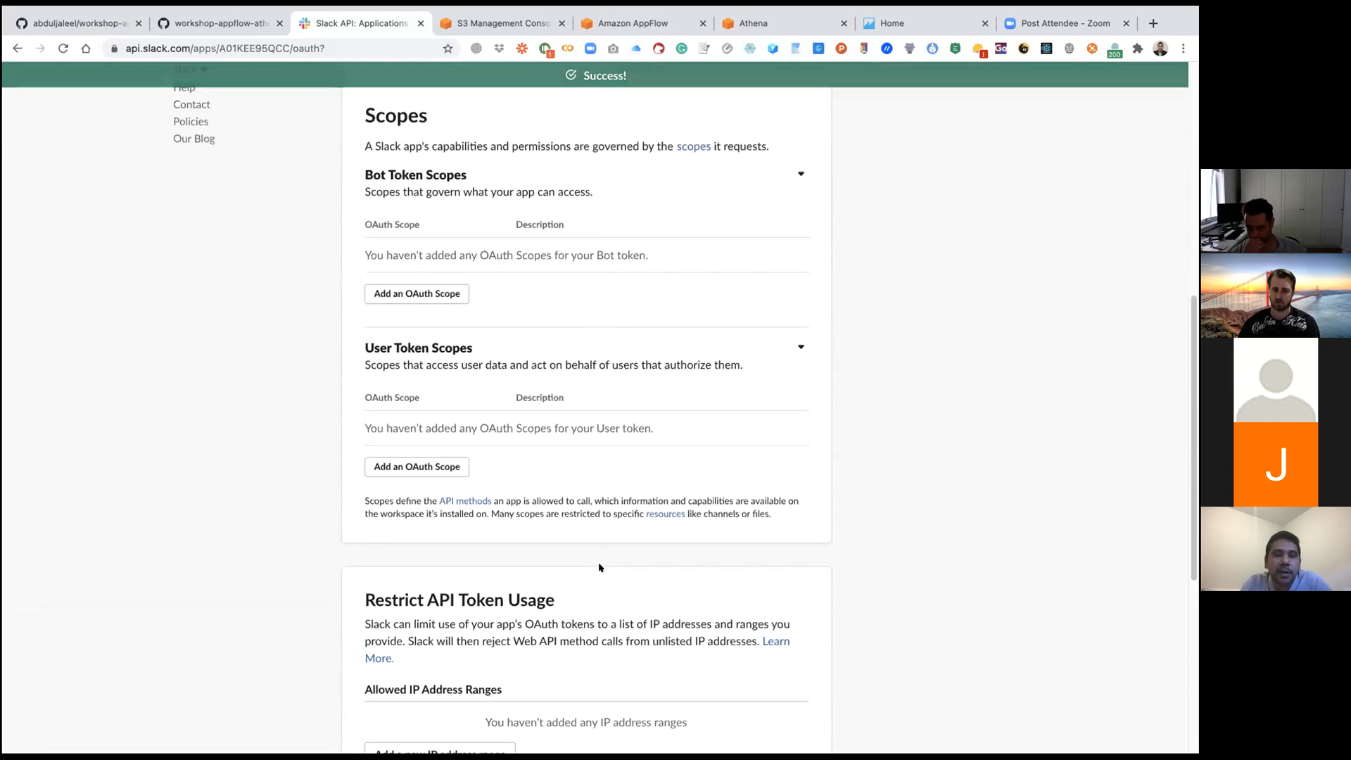
pyautogui.scroll(-4, 600, 567)
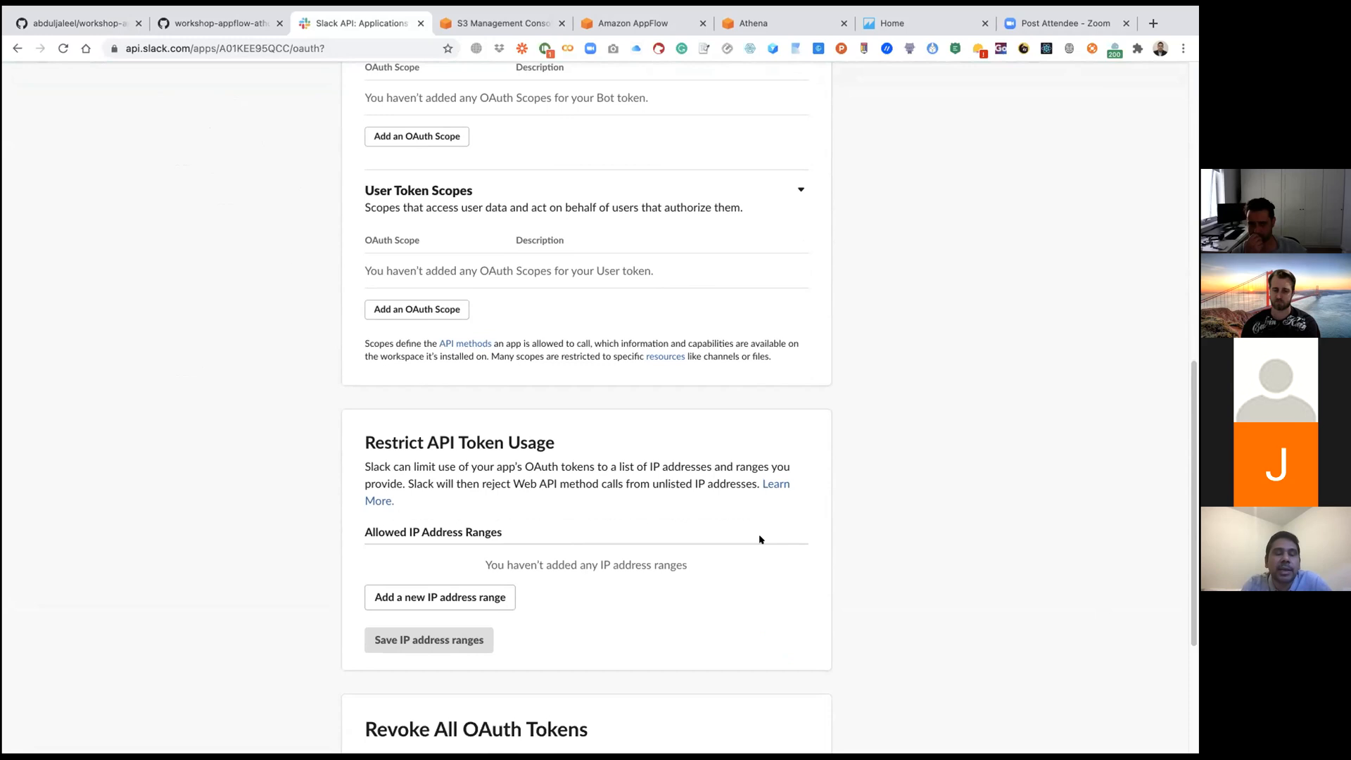
pyautogui.click(398, 310)
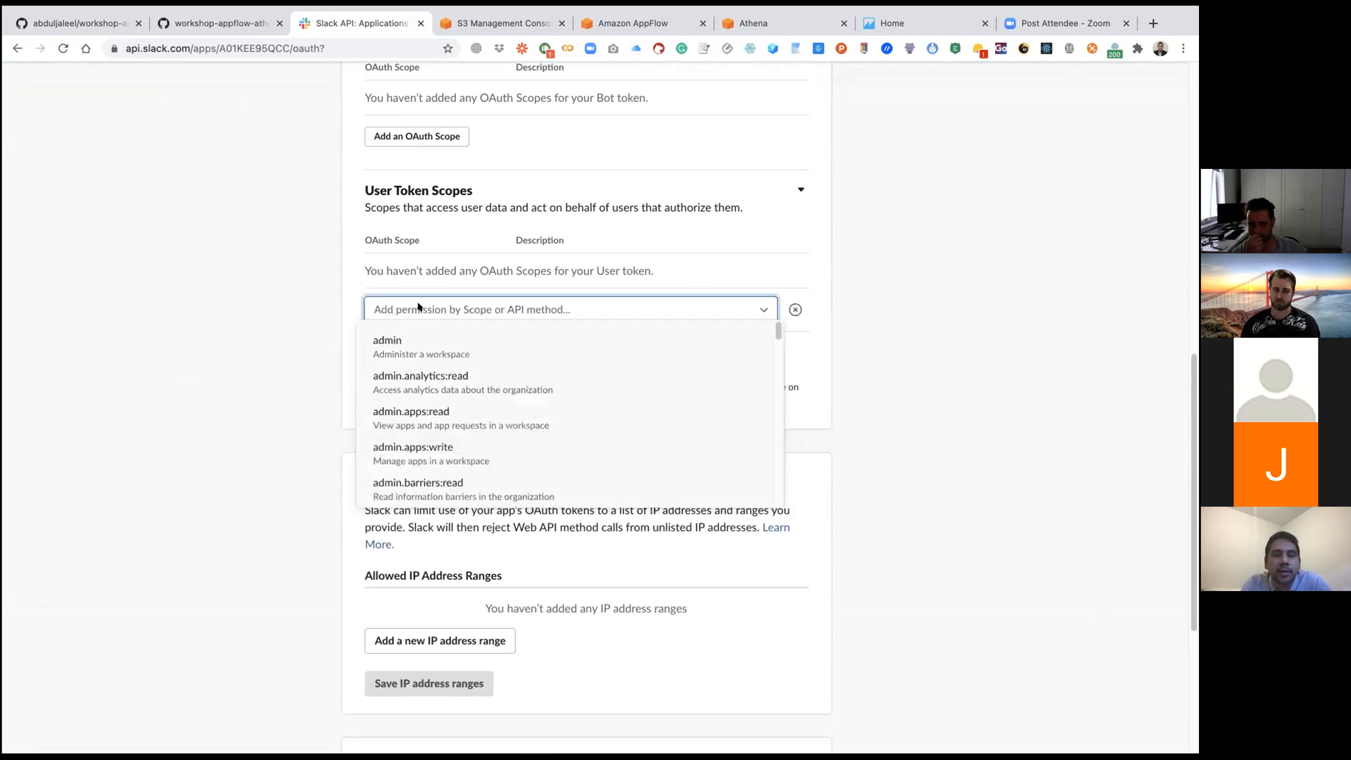
pyautogui.click(418, 307)
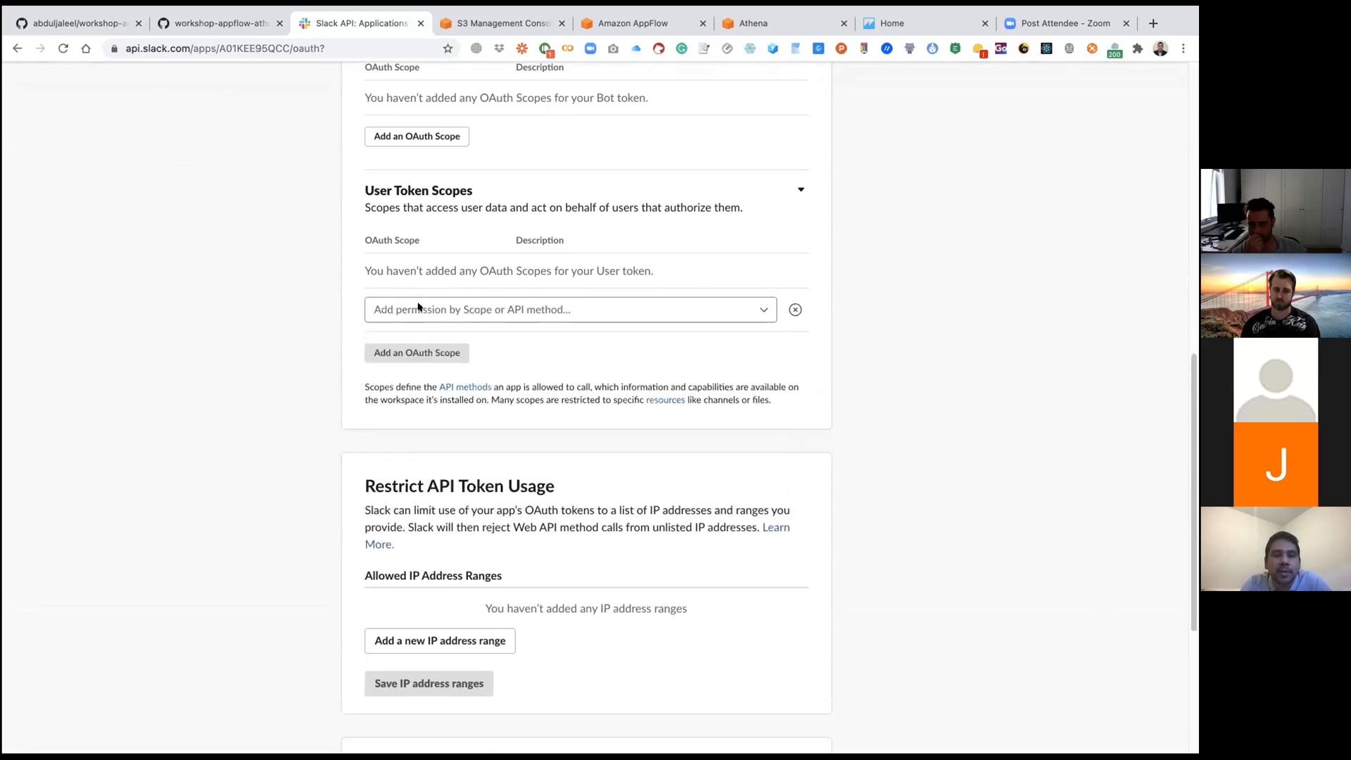
# Step: Check the required user token scopes in the GitHub workshop guide and return to the Slack app's permissions page
pyautogui.click(86, 28)
pyautogui.scroll(-4, 185, 336)
pyautogui.scroll(-3, 185, 337)
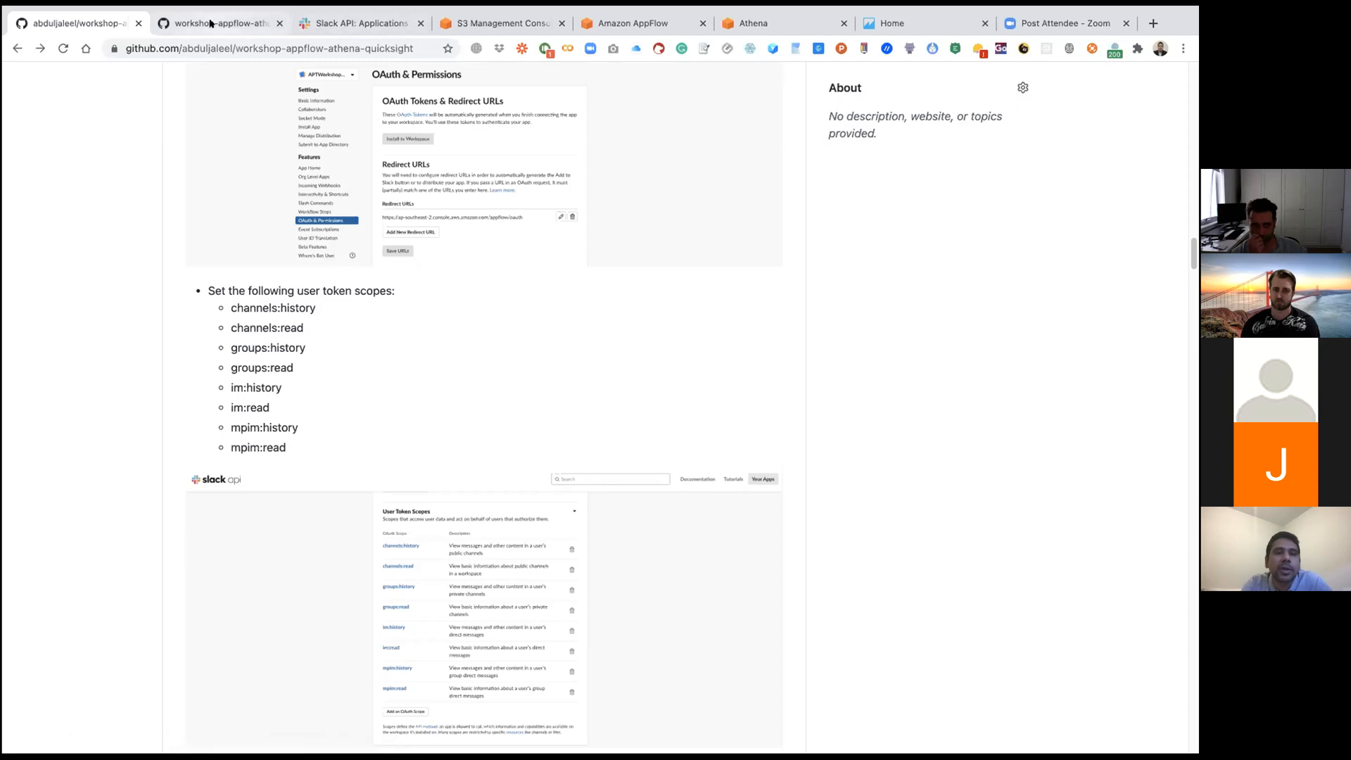
pyautogui.click(236, 24)
pyautogui.click(359, 24)
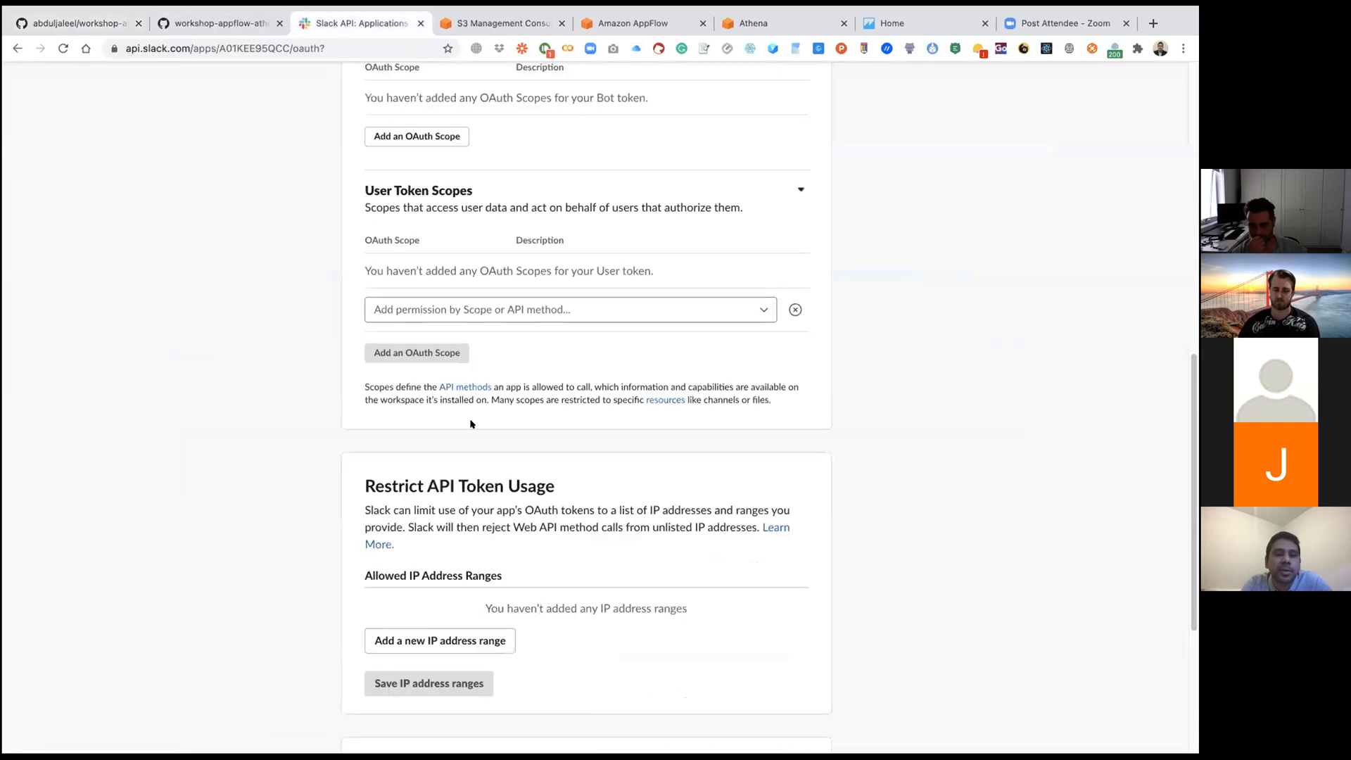
# Step: Add the channels:history and channels:read scopes to the User Token Scopes
pyautogui.click(425, 308)
pyautogui.write('channels')
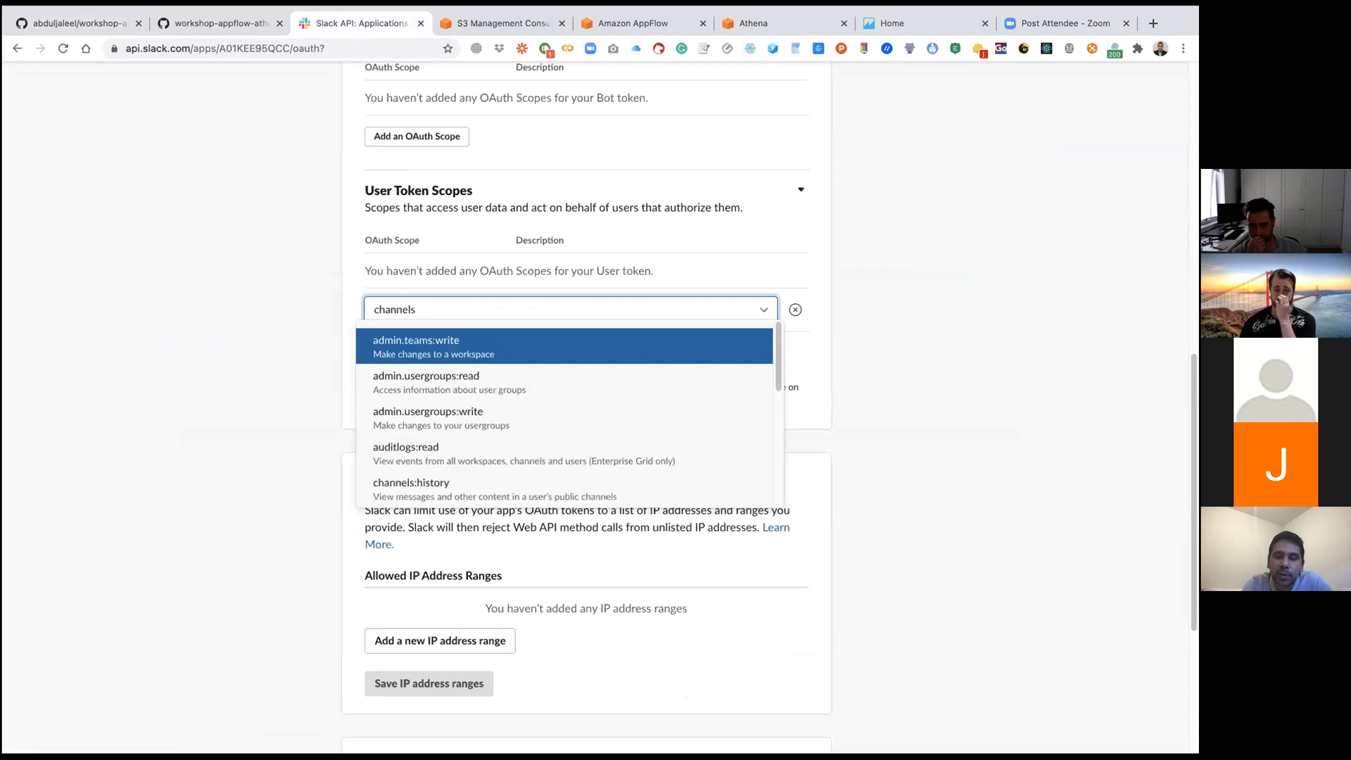
pyautogui.write(':')
pyautogui.click(431, 338)
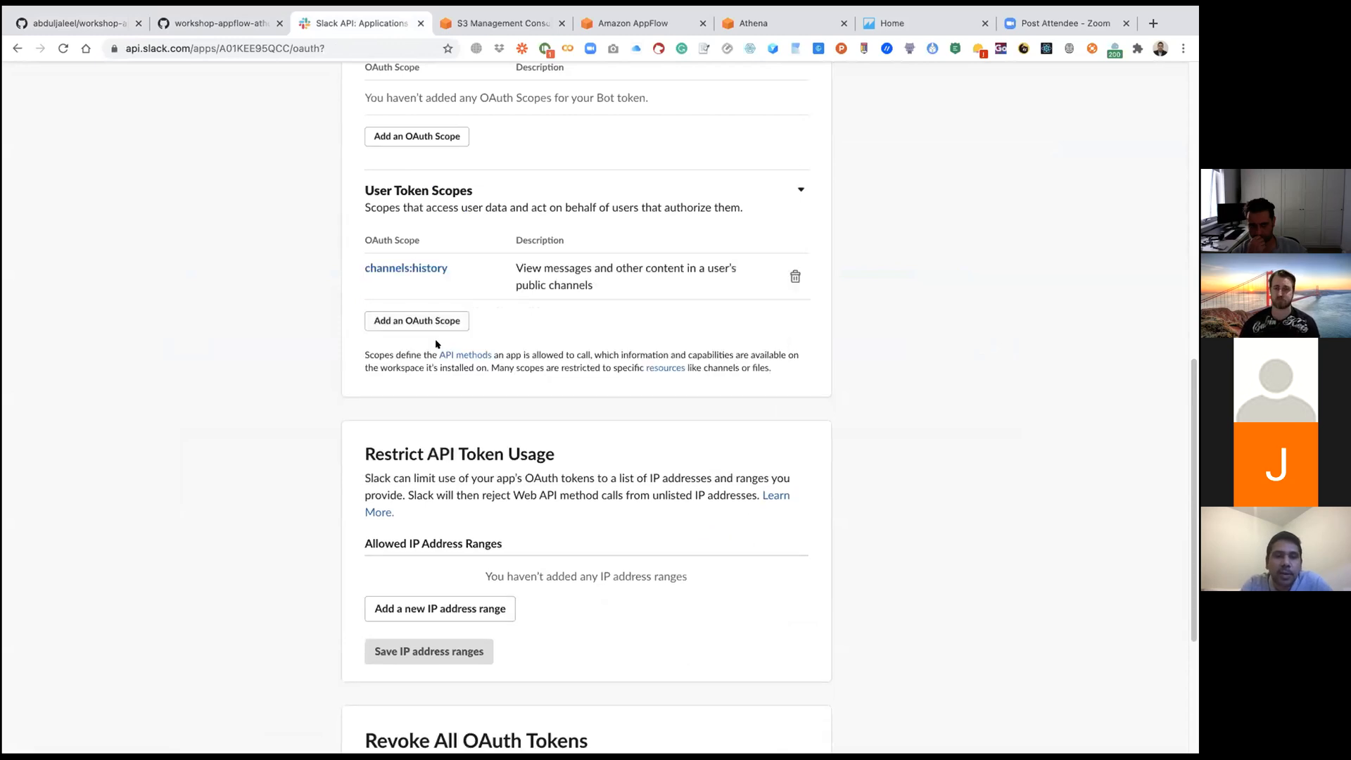
pyautogui.click(420, 316)
pyautogui.write('channels:')
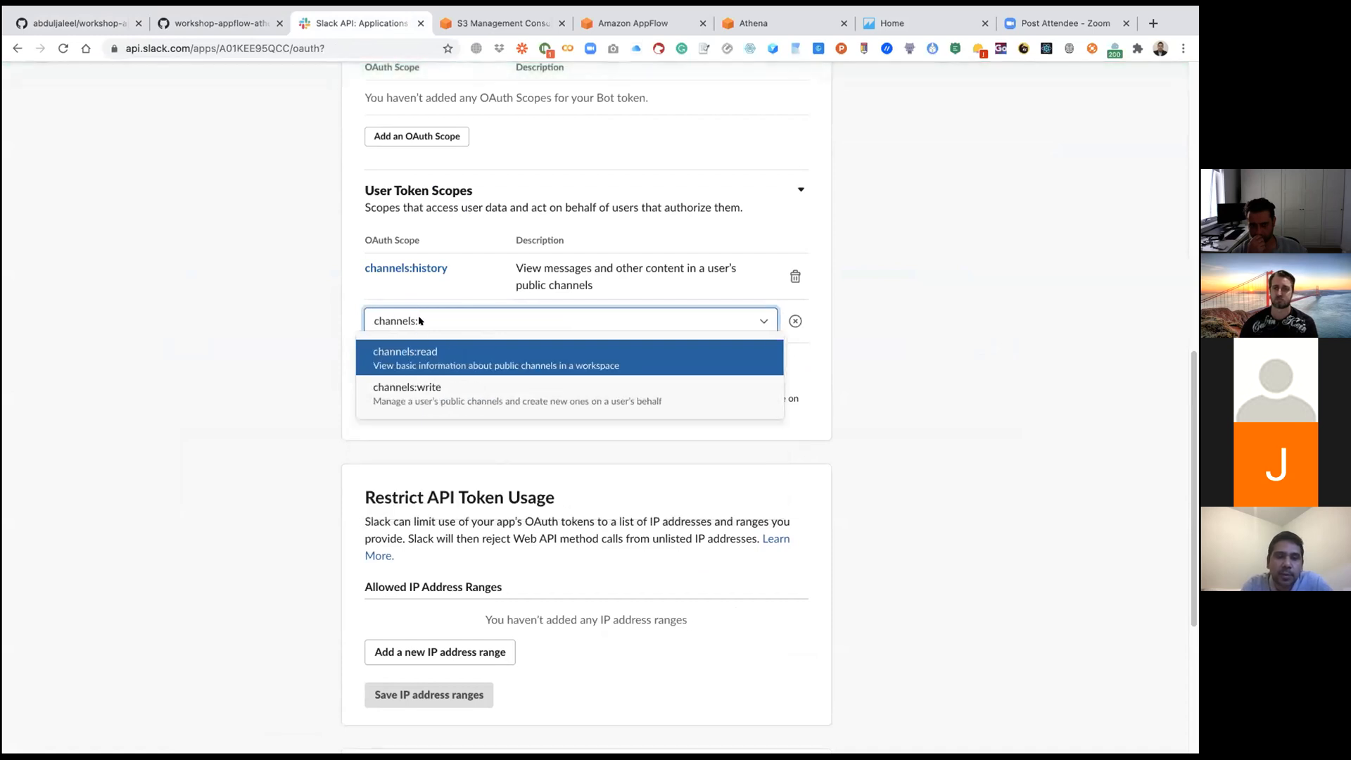
pyautogui.click(439, 352)
# Step: Add the im:history and im:read scopes to the User Token Scopes
pyautogui.click(437, 365)
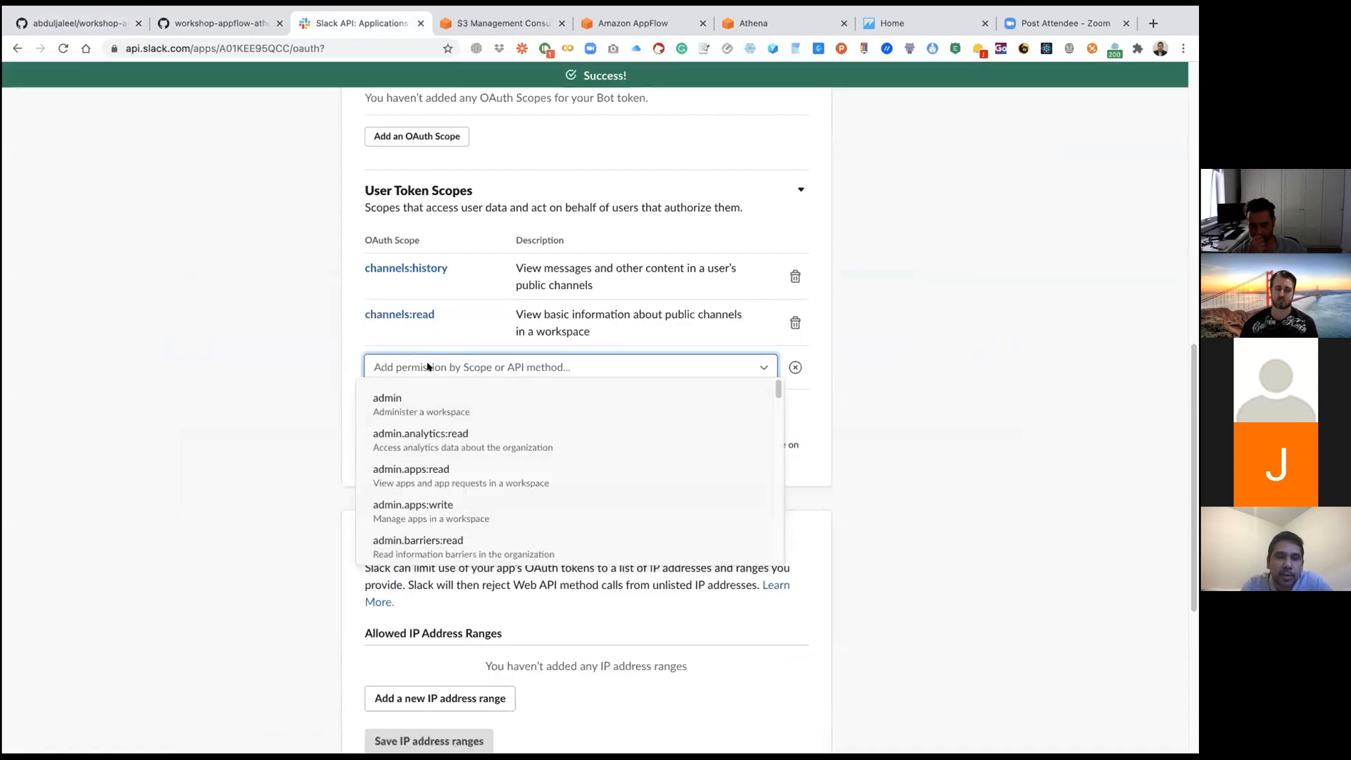
pyautogui.write('im:')
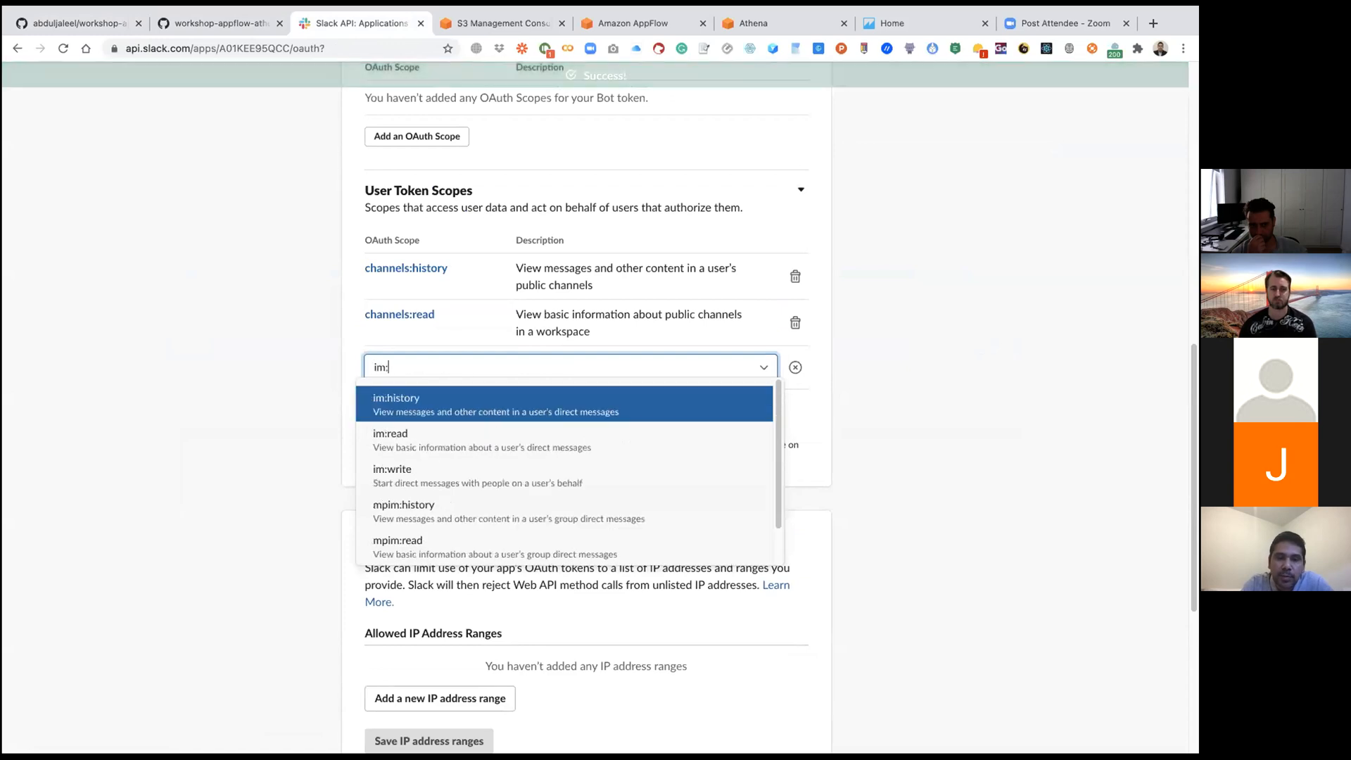
pyautogui.click(418, 399)
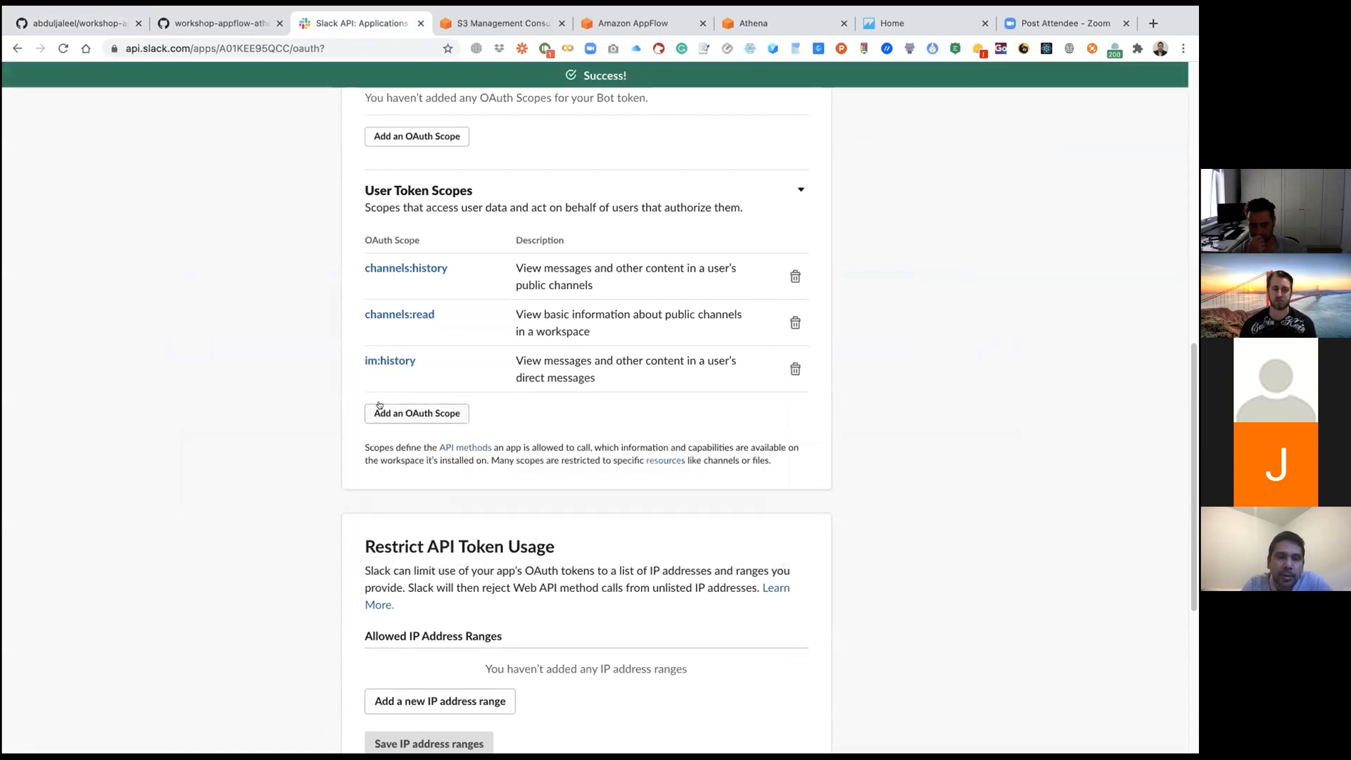
pyautogui.click(380, 411)
pyautogui.write('im')
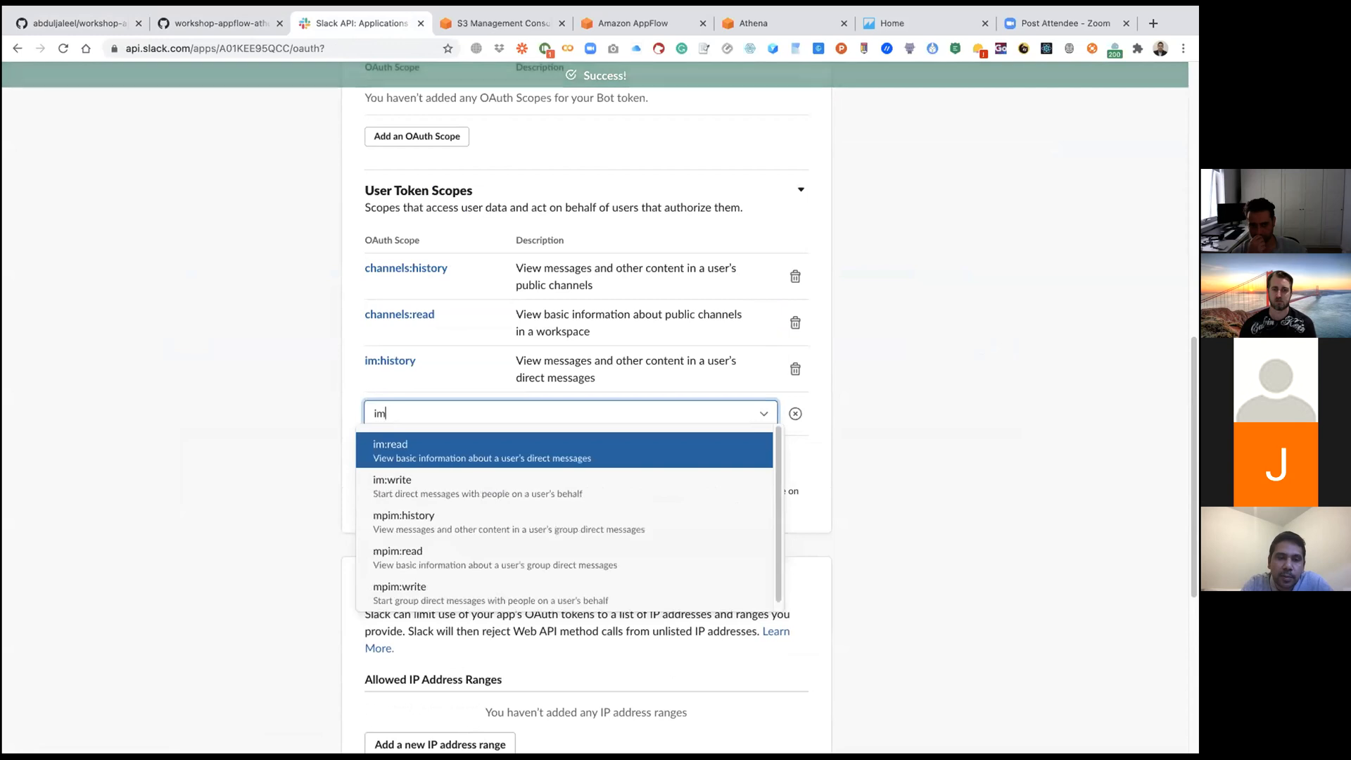
pyautogui.click(412, 458)
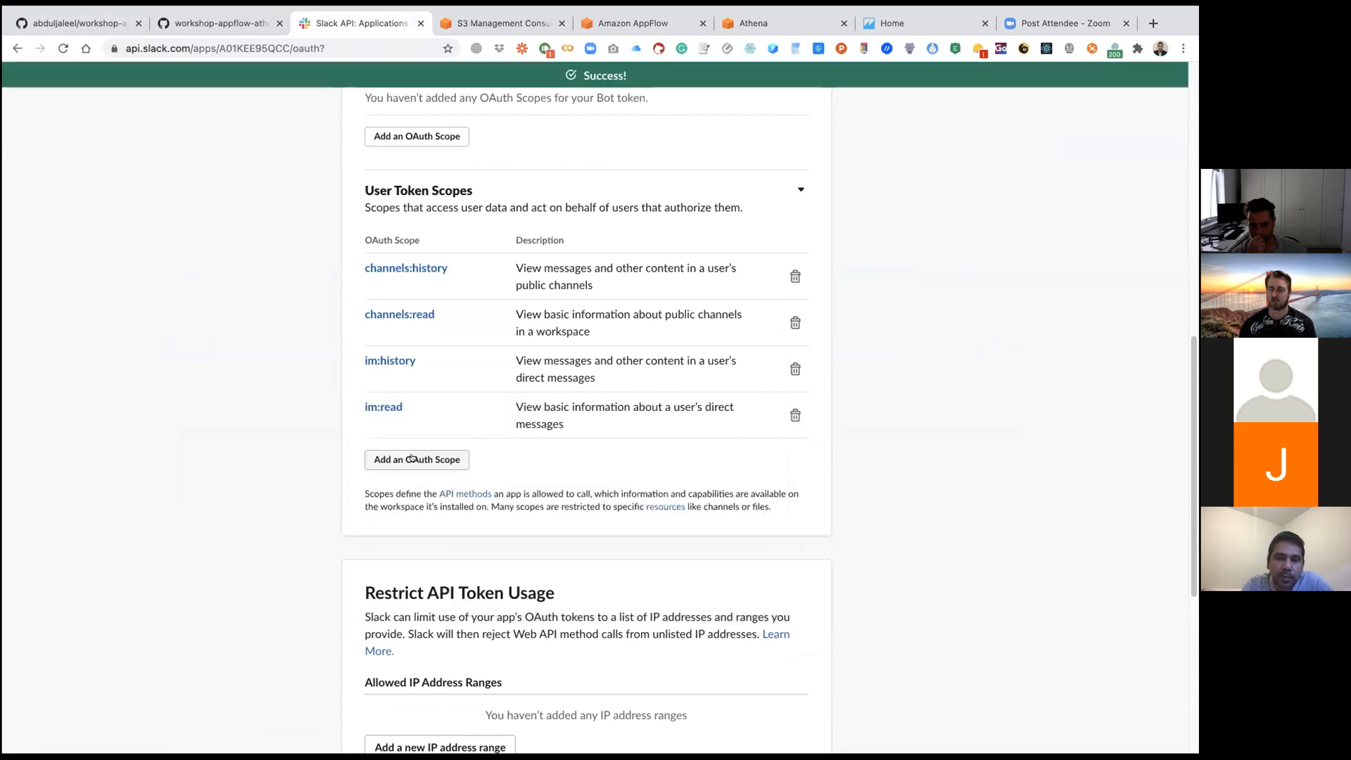
# Step: Add the mpim:read and mpim:history scopes to the User Token Scopes
pyautogui.click(411, 458)
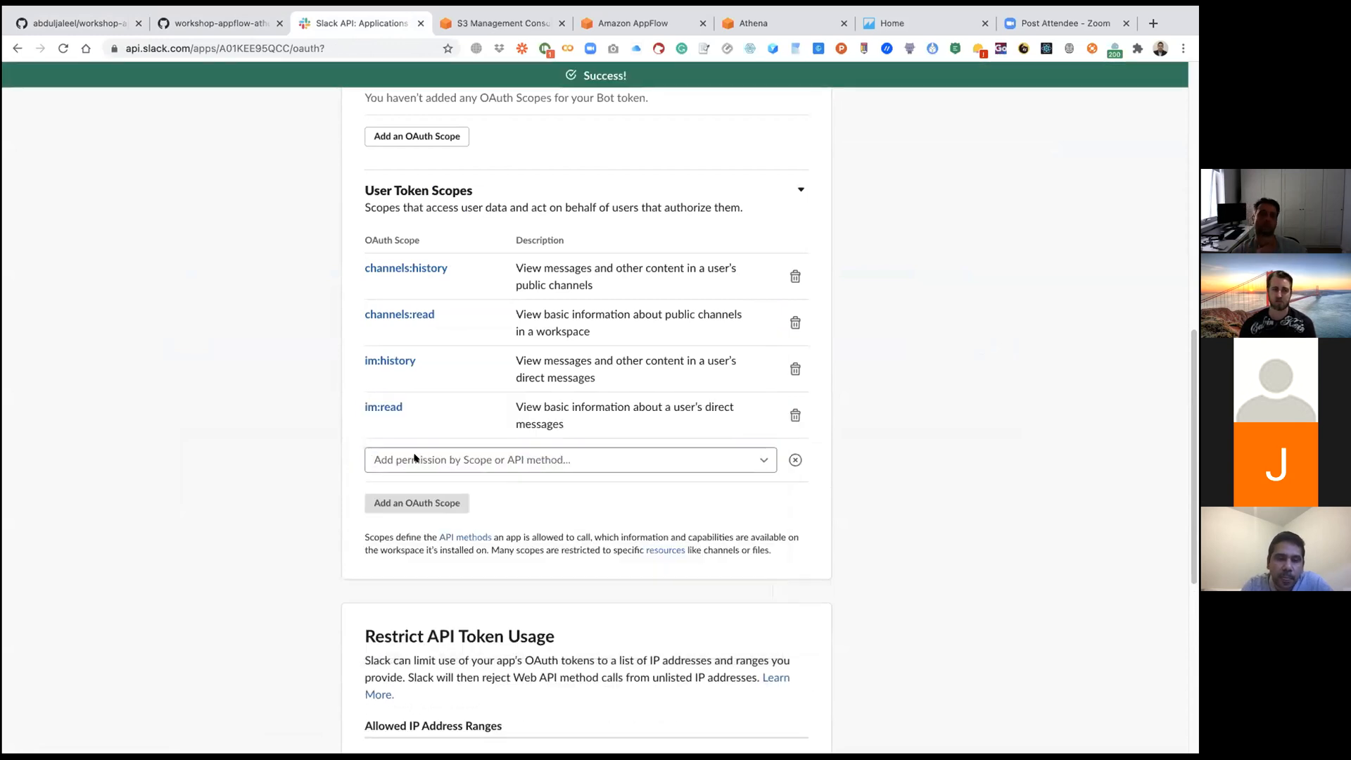
pyautogui.click(415, 458)
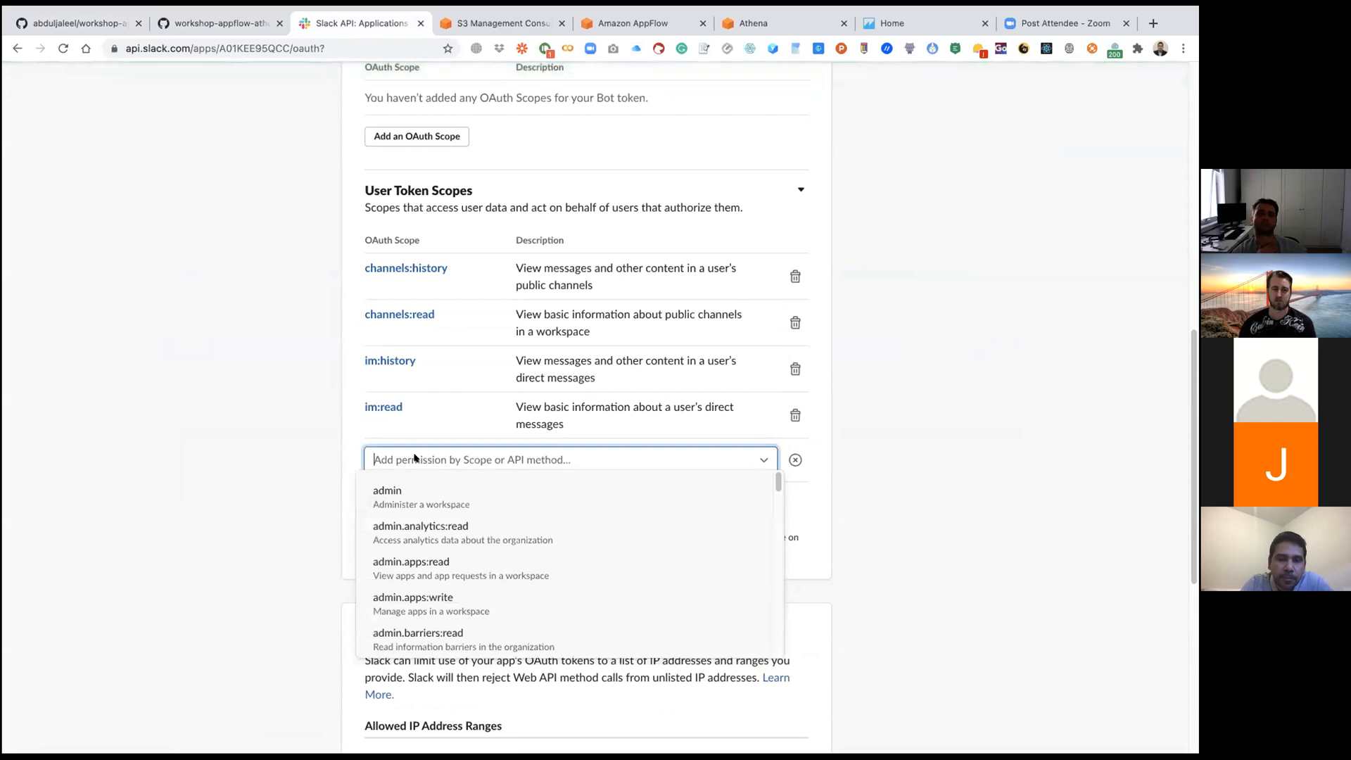
pyautogui.write('im')
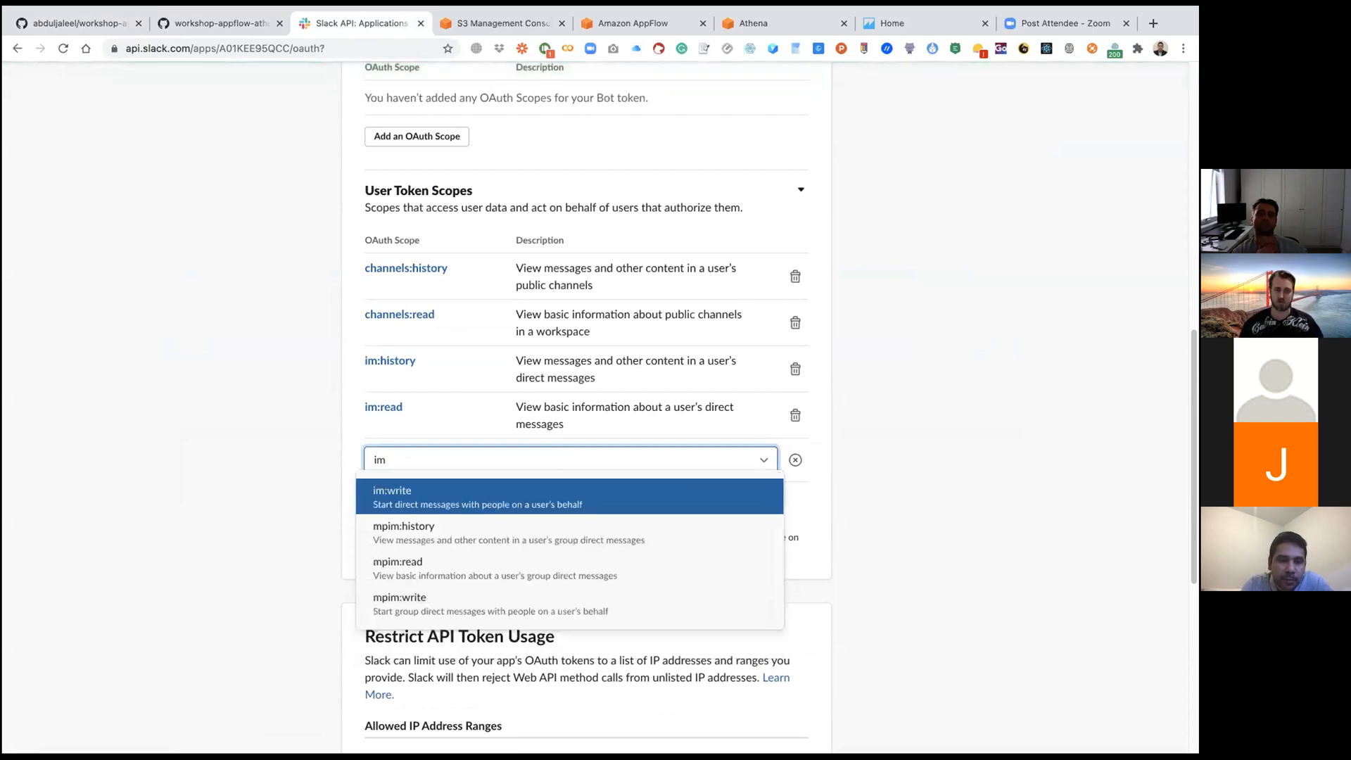
pyautogui.click(405, 563)
pyautogui.click(415, 506)
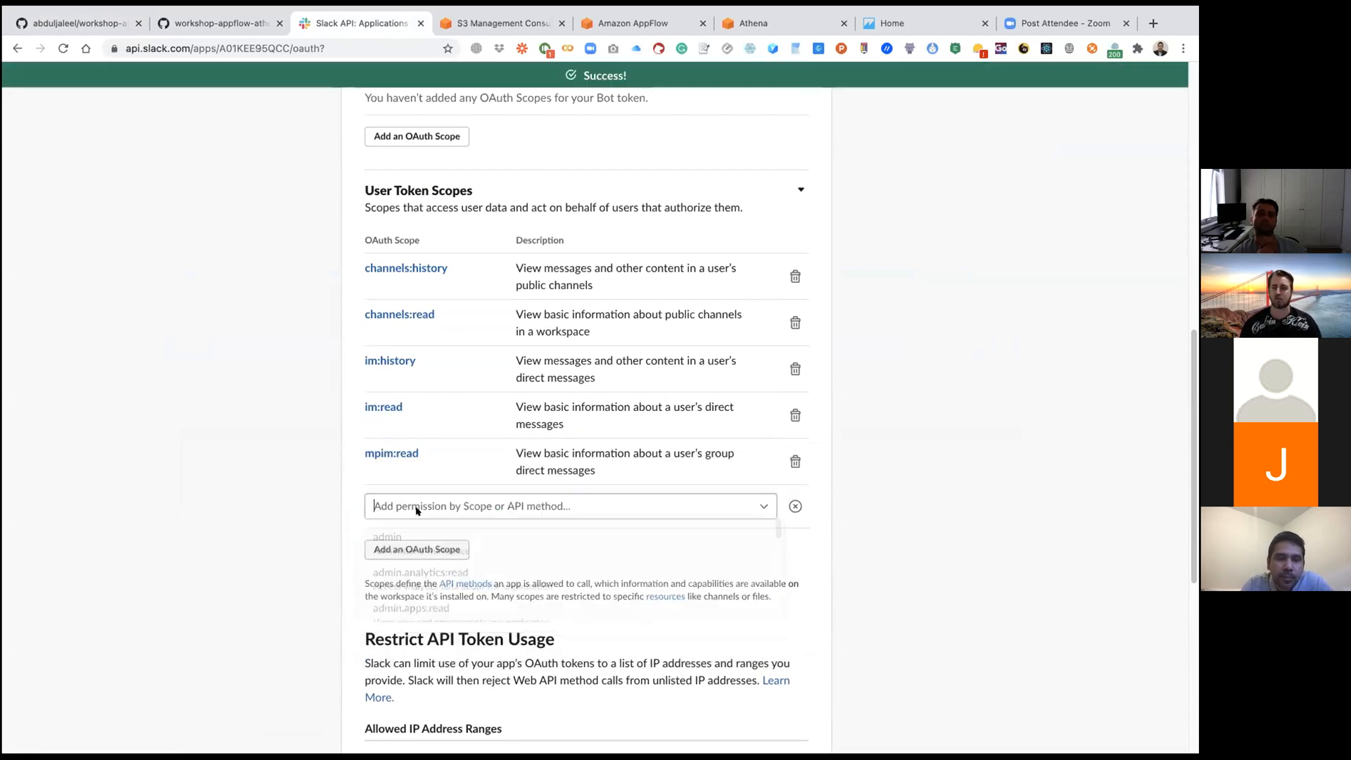
pyautogui.write('mpim')
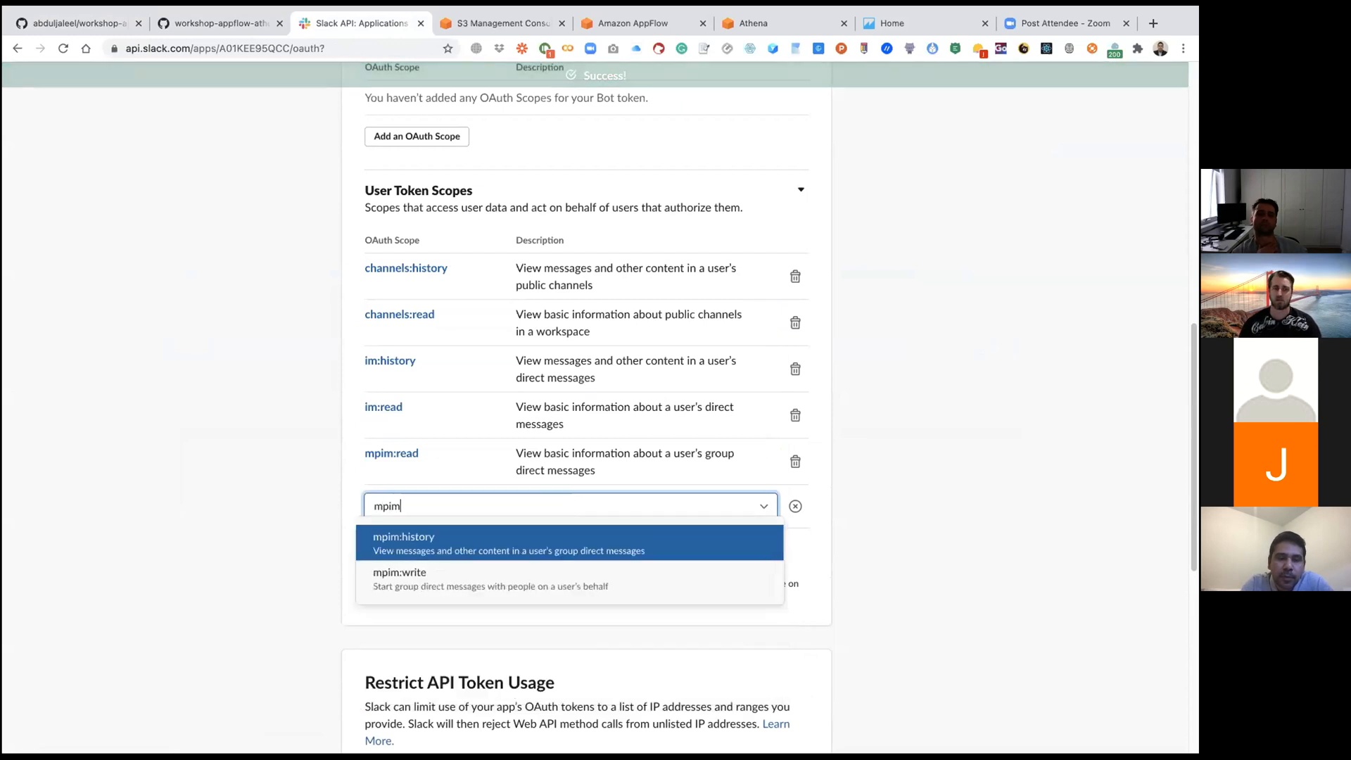
pyautogui.click(408, 529)
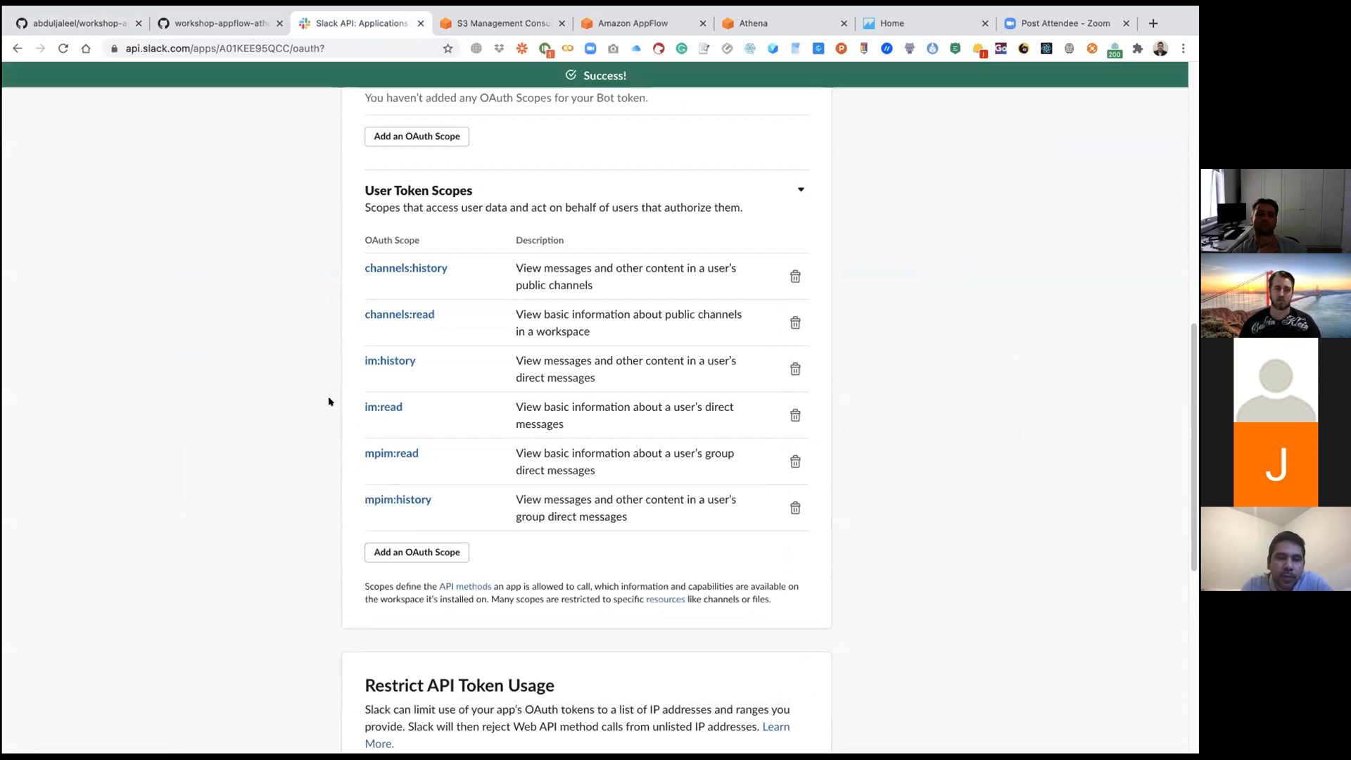
# Step: Recheck the scope list in the GitHub guide, then add the groups:history user token scope in the Slack app
pyautogui.click(84, 23)
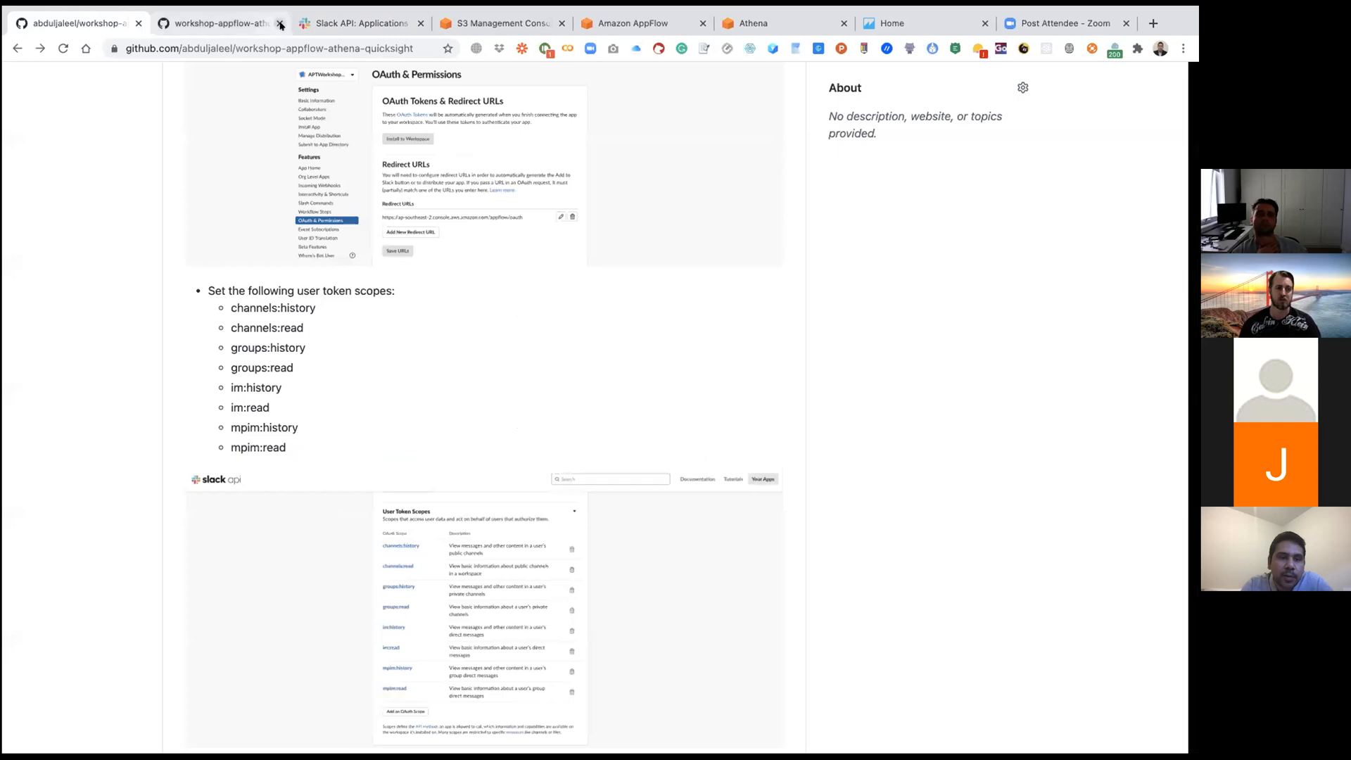
pyautogui.click(225, 25)
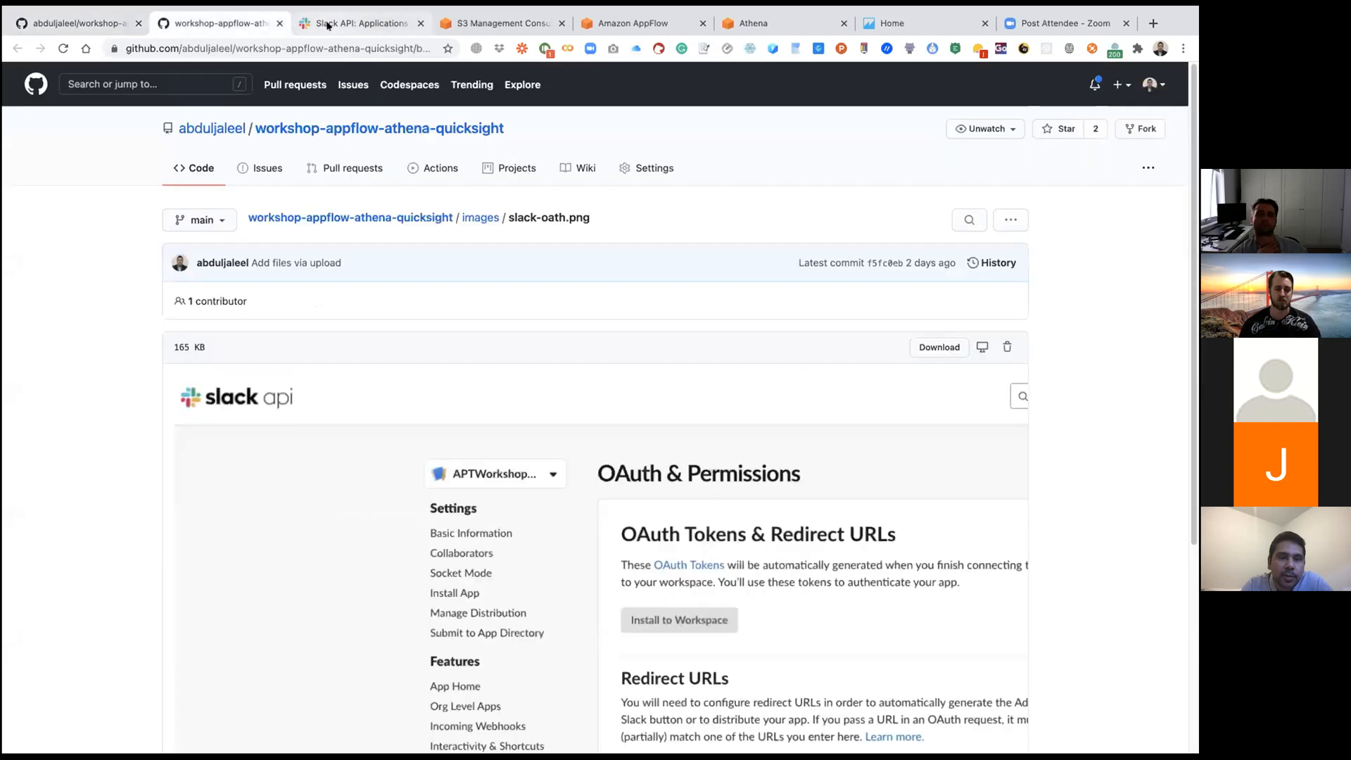
pyautogui.click(324, 26)
pyautogui.click(430, 548)
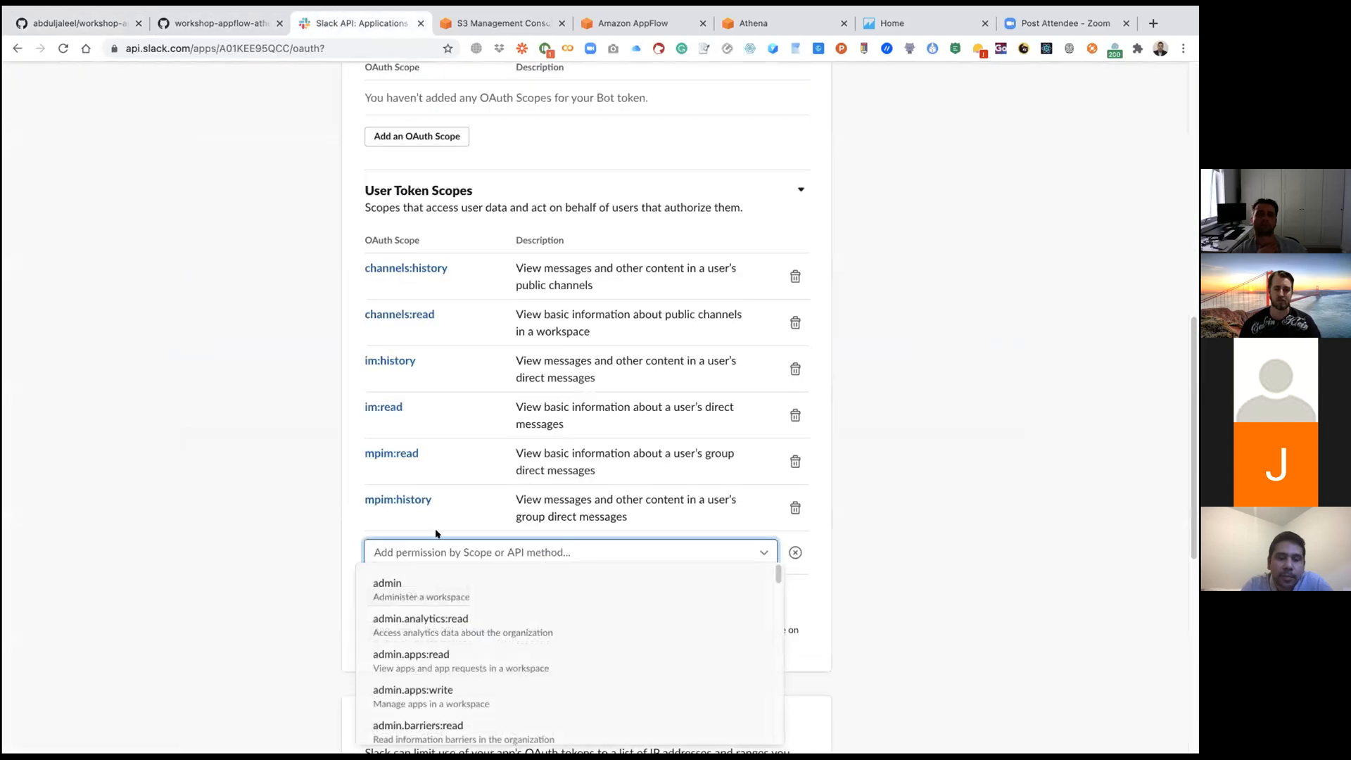
pyautogui.write('groups:')
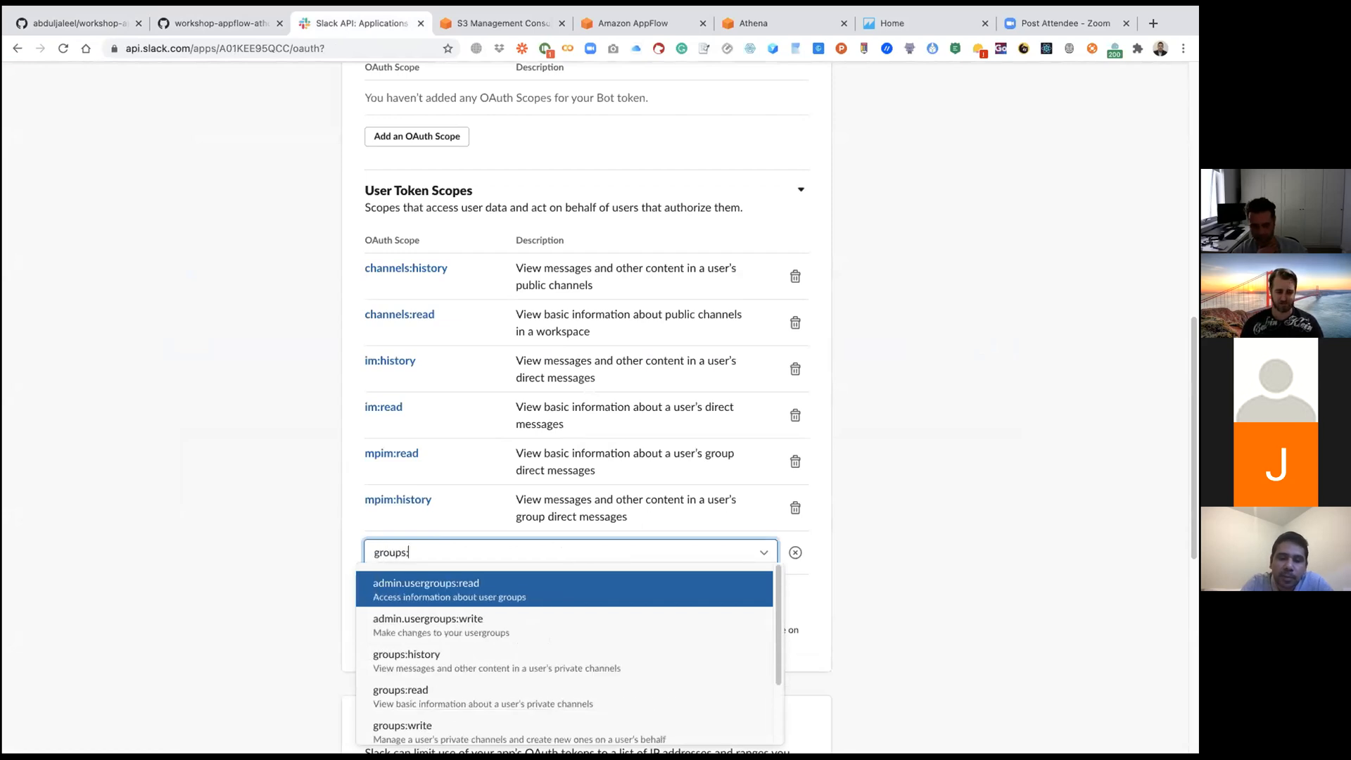
pyautogui.click(410, 662)
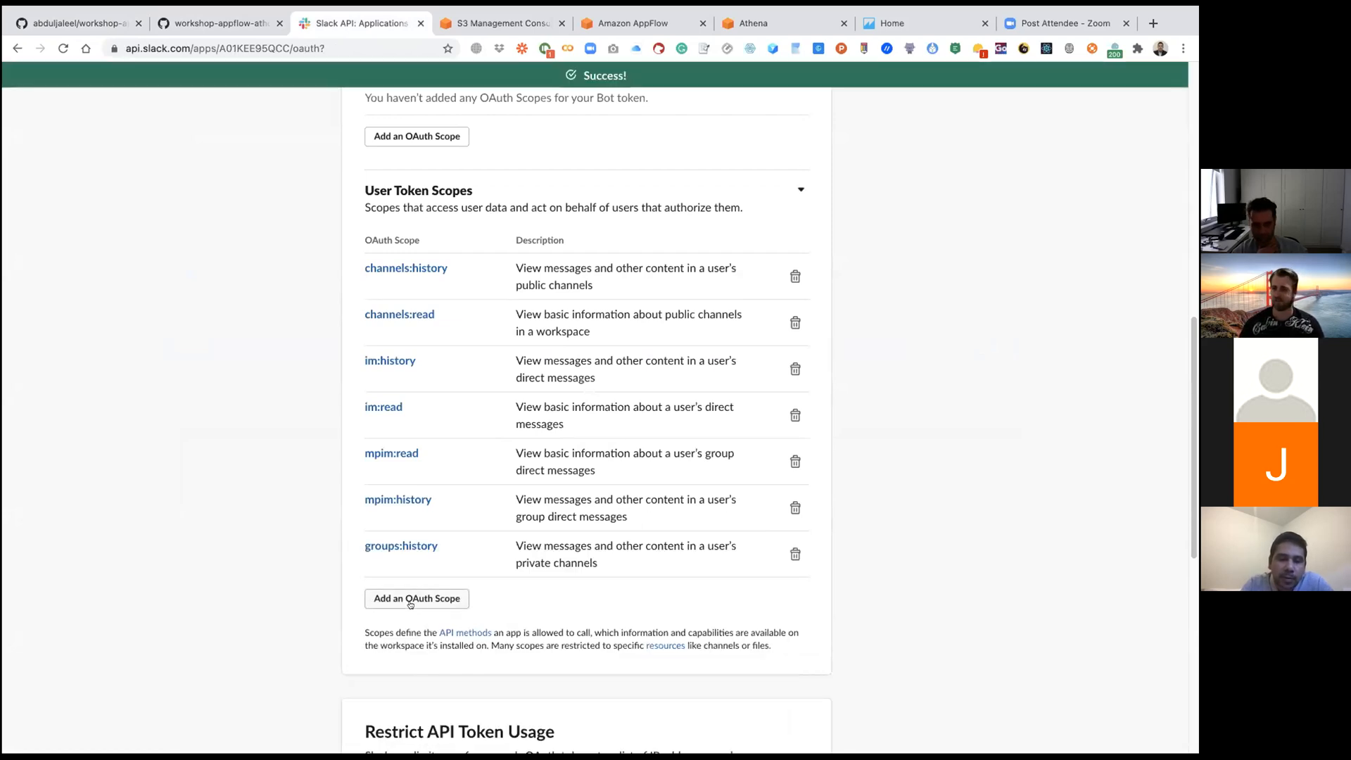
# Step: Add the groups:read scope to the User Token Scopes
pyautogui.click(411, 601)
pyautogui.write('groups:')
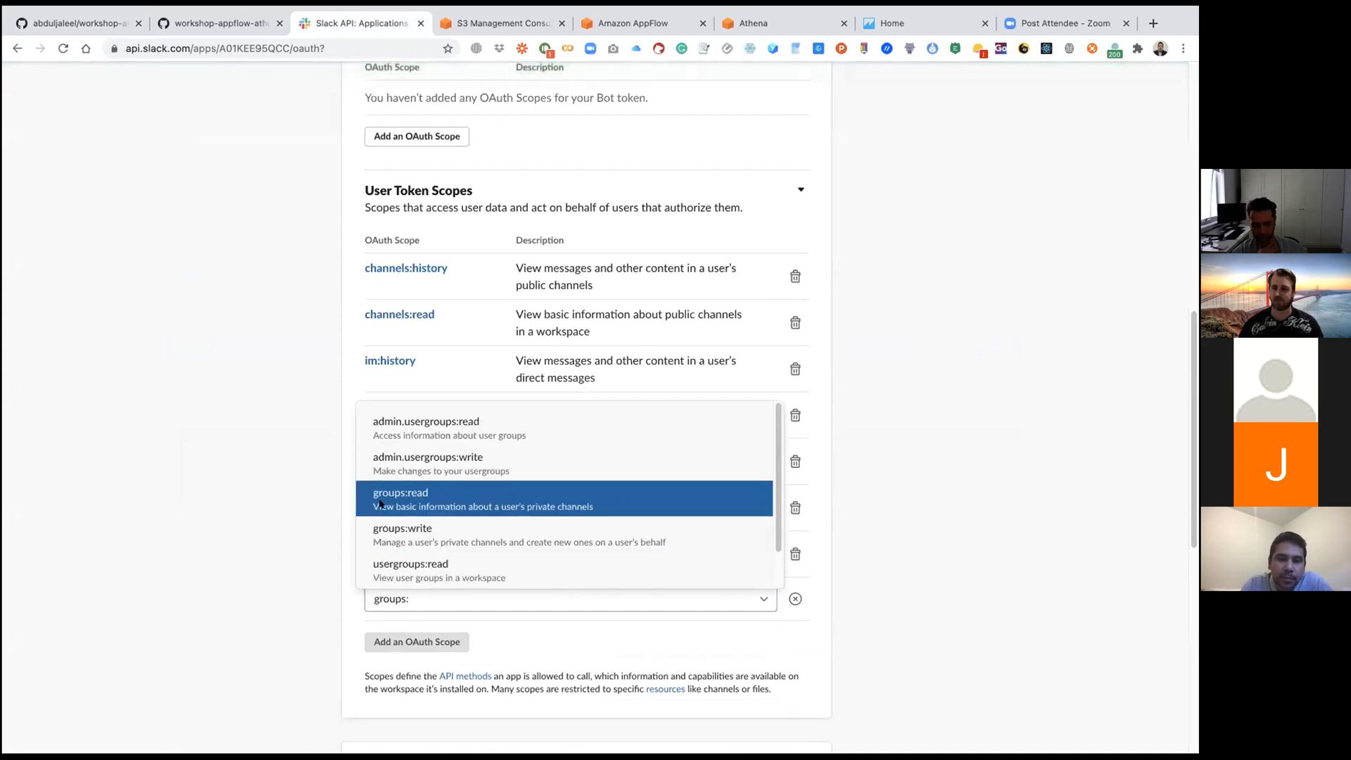
pyautogui.click(384, 502)
# Step: Review the bot and user token scopes and the redirect URL in the app's OAuth & Permissions settings
pyautogui.scroll(1, 302, 501)
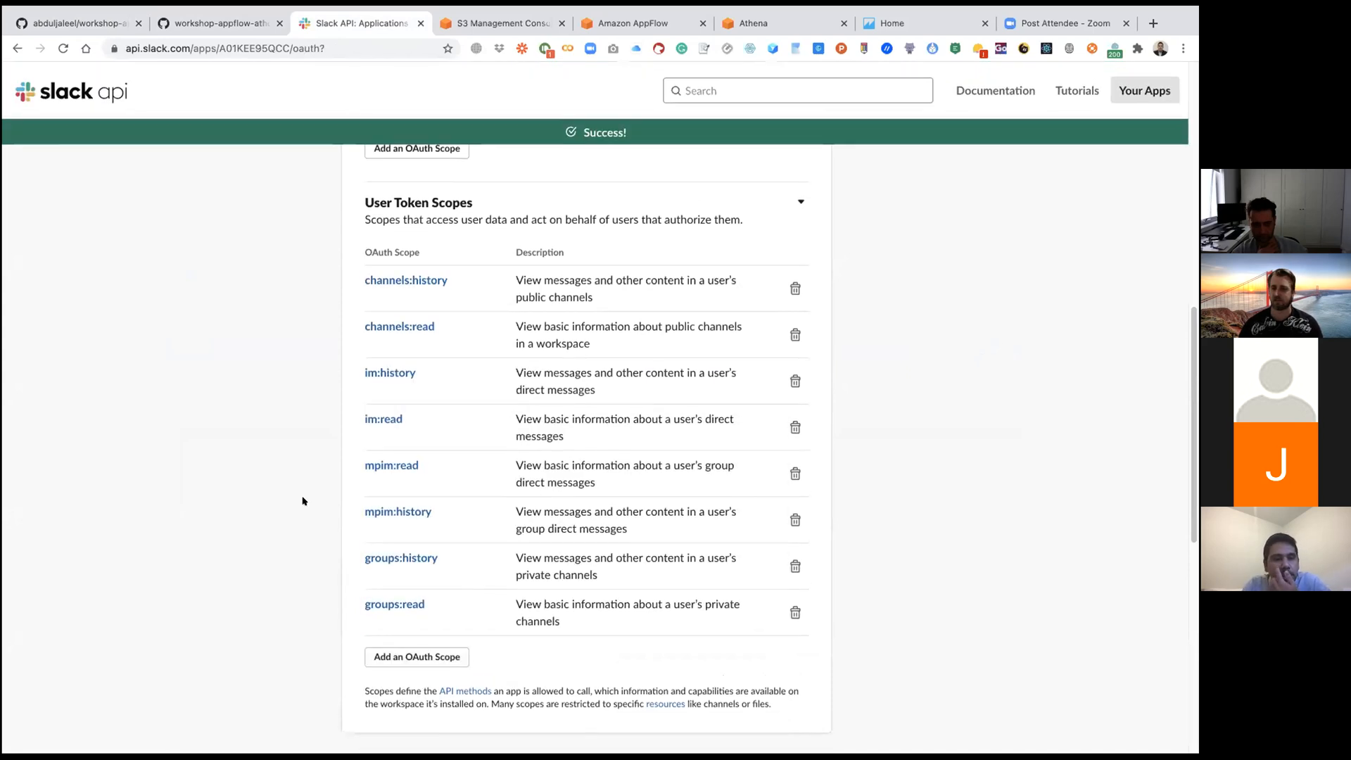
pyautogui.scroll(2, 302, 501)
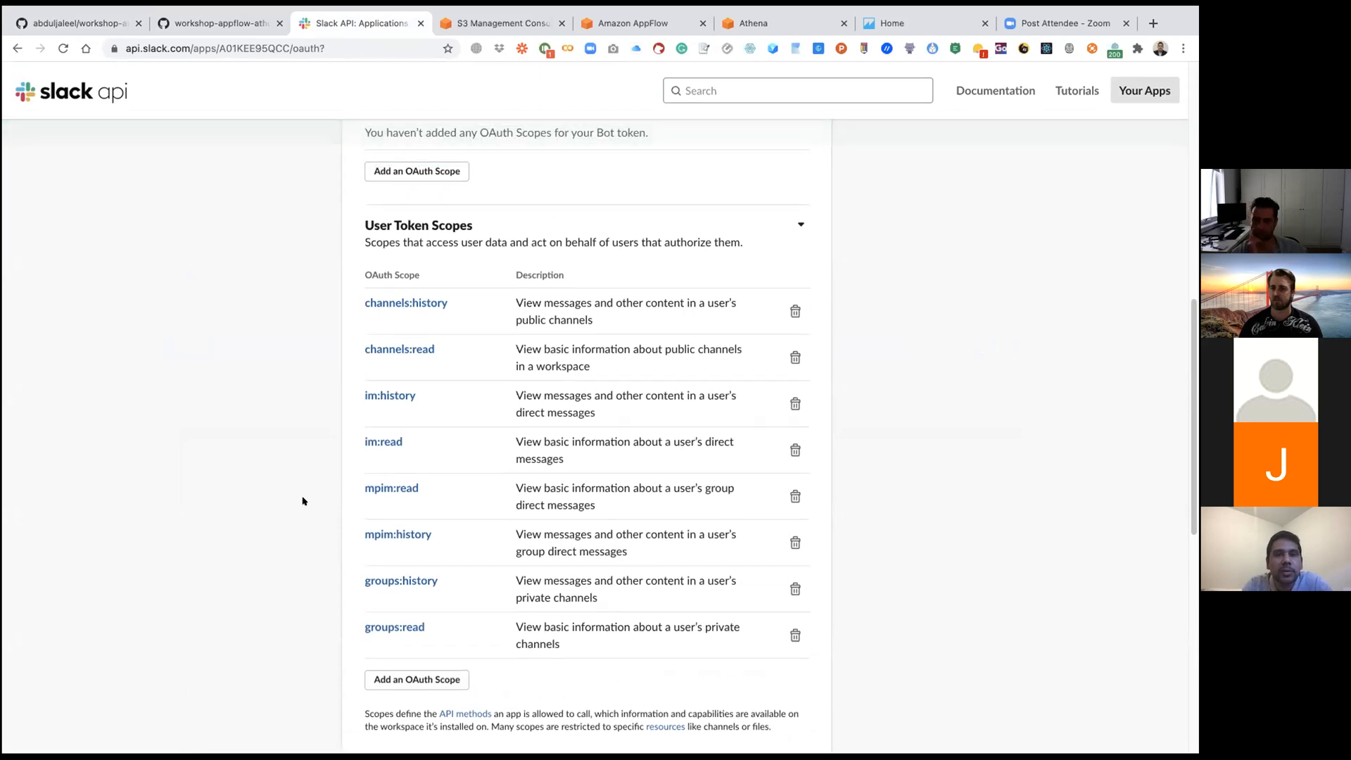
pyautogui.scroll(-1, 303, 501)
pyautogui.scroll(5, 303, 501)
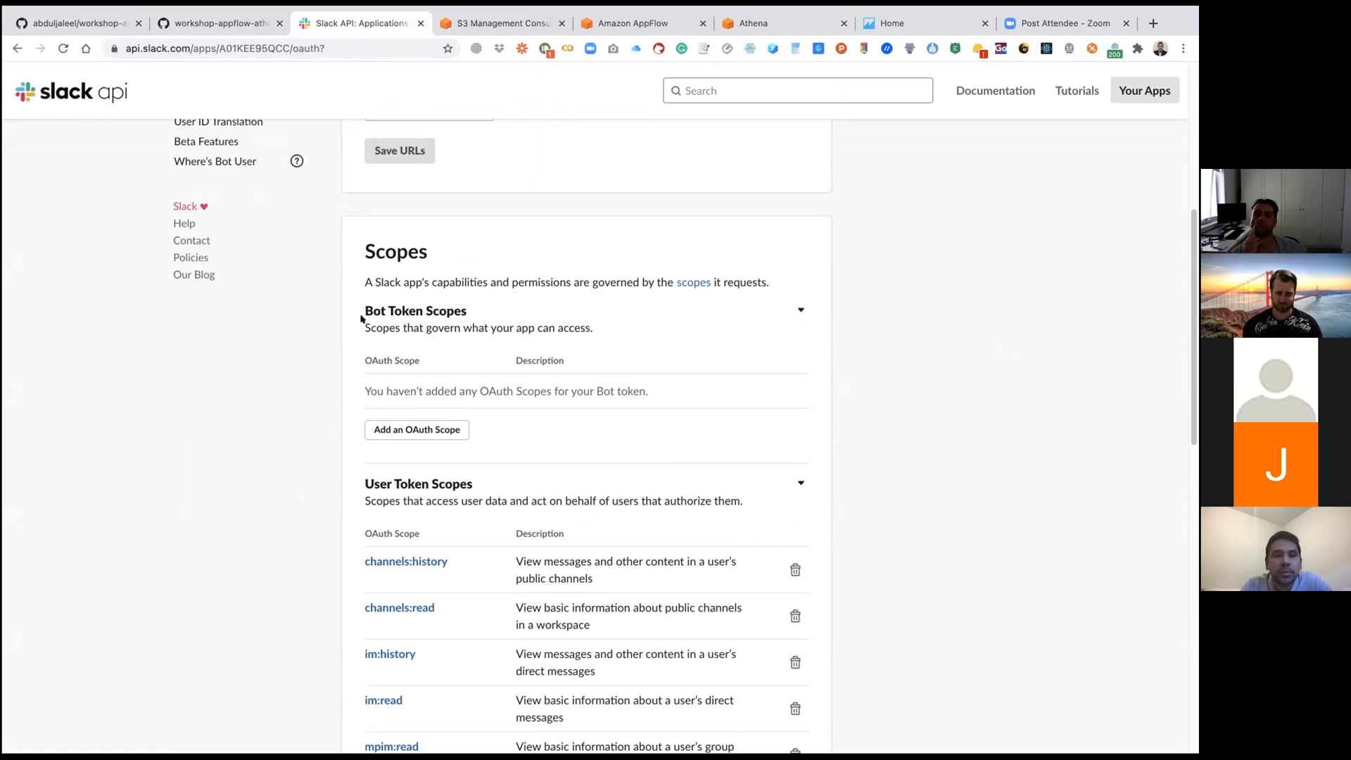
pyautogui.scroll(-5, 220, 408)
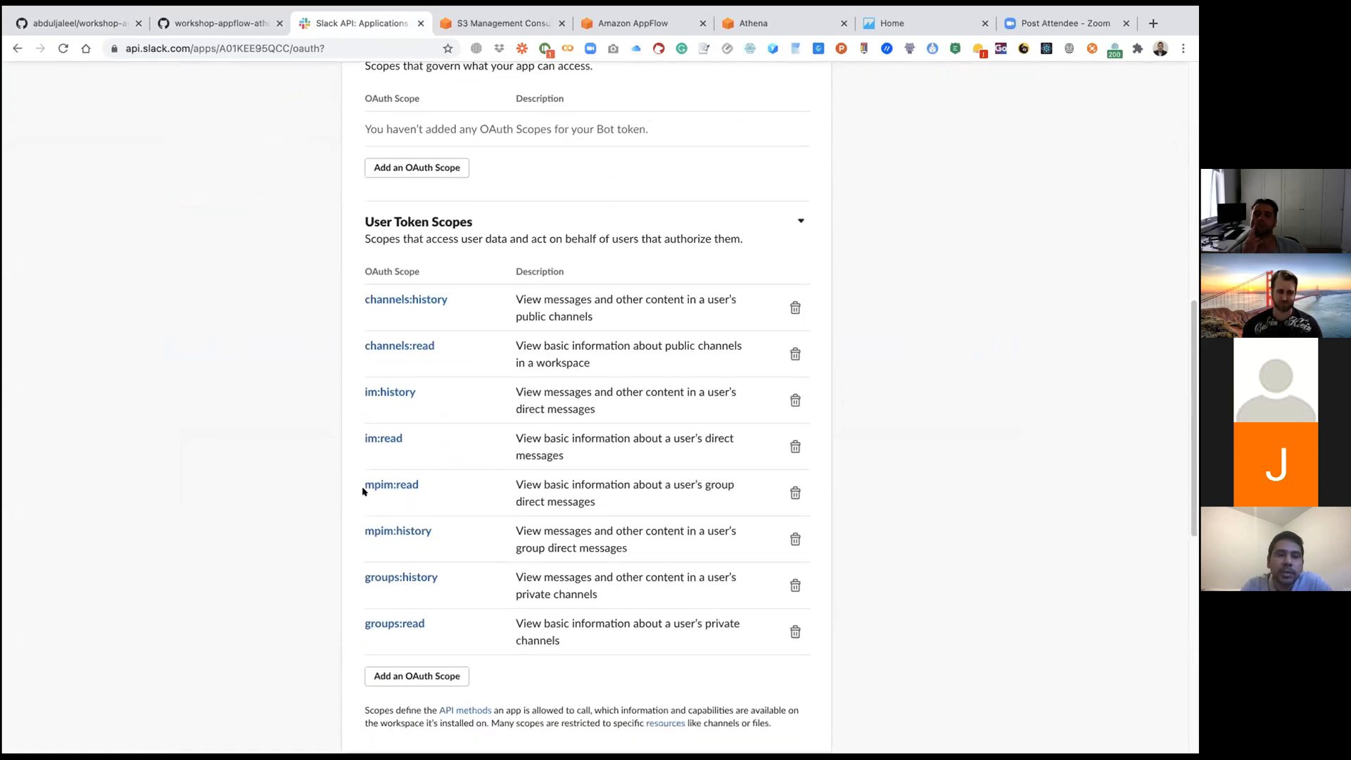
pyautogui.scroll(-2, 268, 425)
pyautogui.scroll(8, 268, 425)
pyautogui.scroll(3, 268, 426)
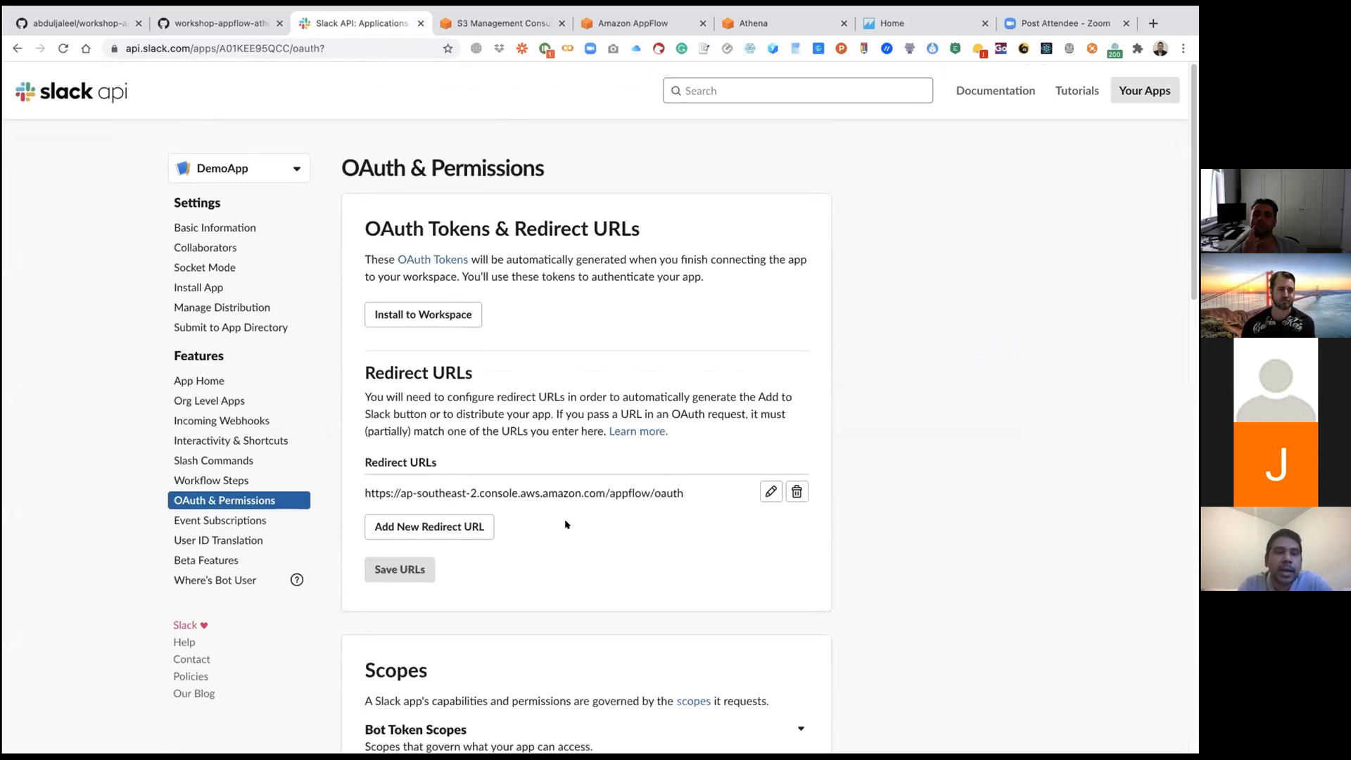
# Step: Open the app's Basic Information, select the Client ID and reveal the Client Secret in App Credentials
pyautogui.click(208, 226)
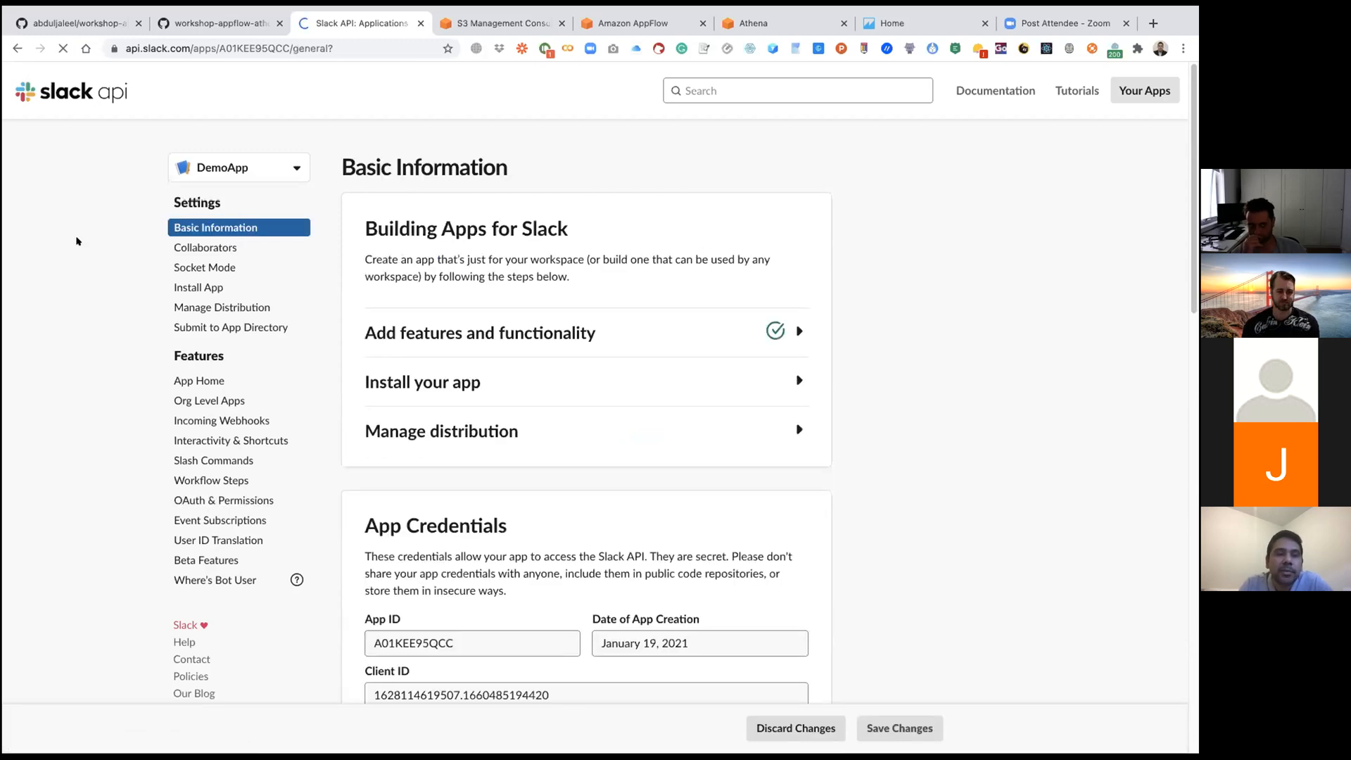
pyautogui.scroll(-10, 78, 241)
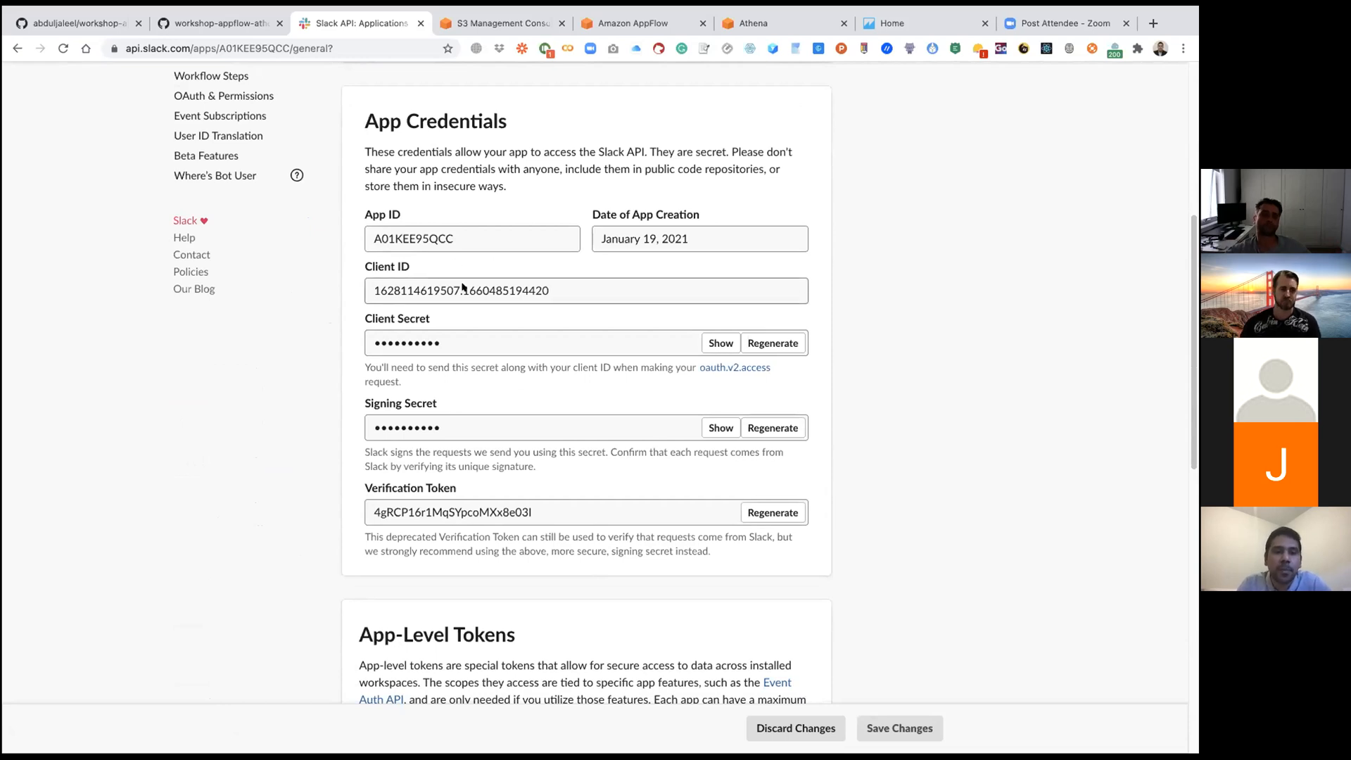
pyautogui.moveTo(555, 290); pyautogui.dragTo(368, 289)
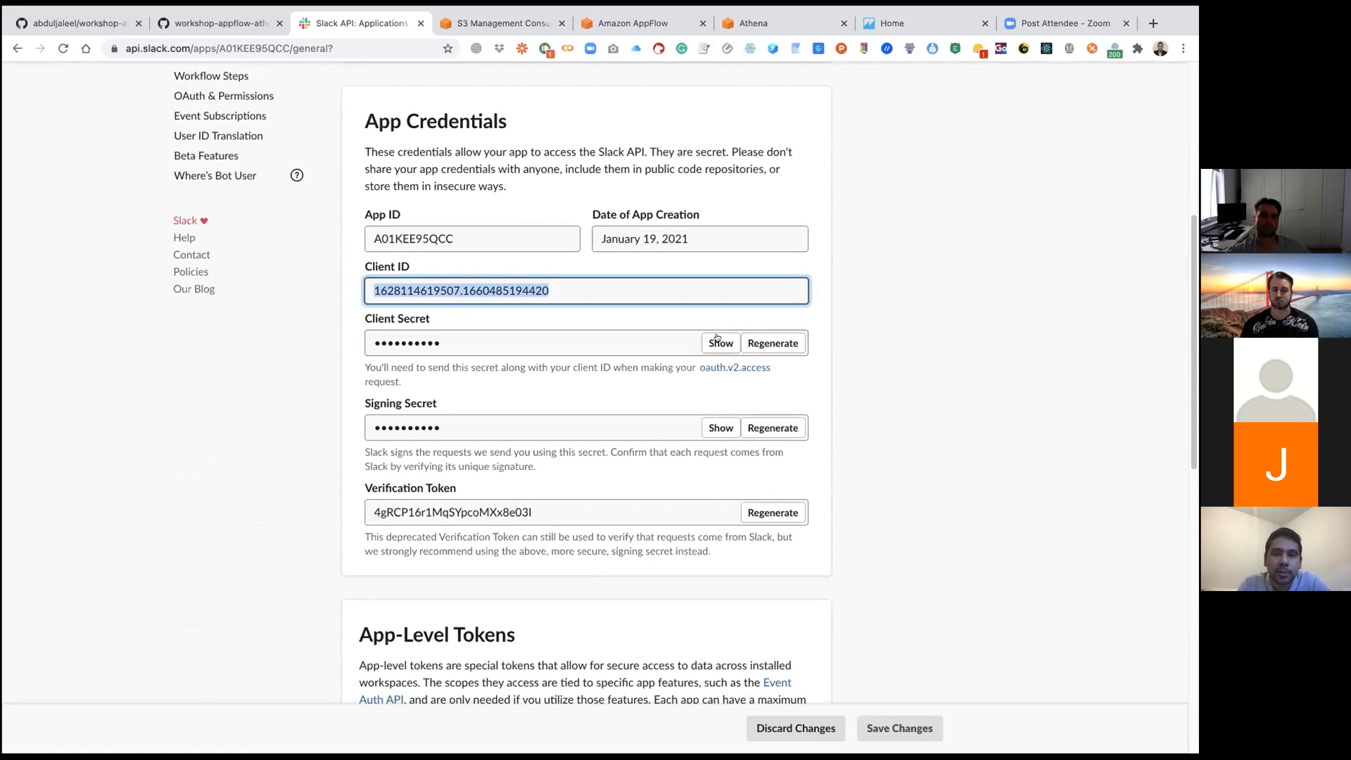
pyautogui.click(716, 340)
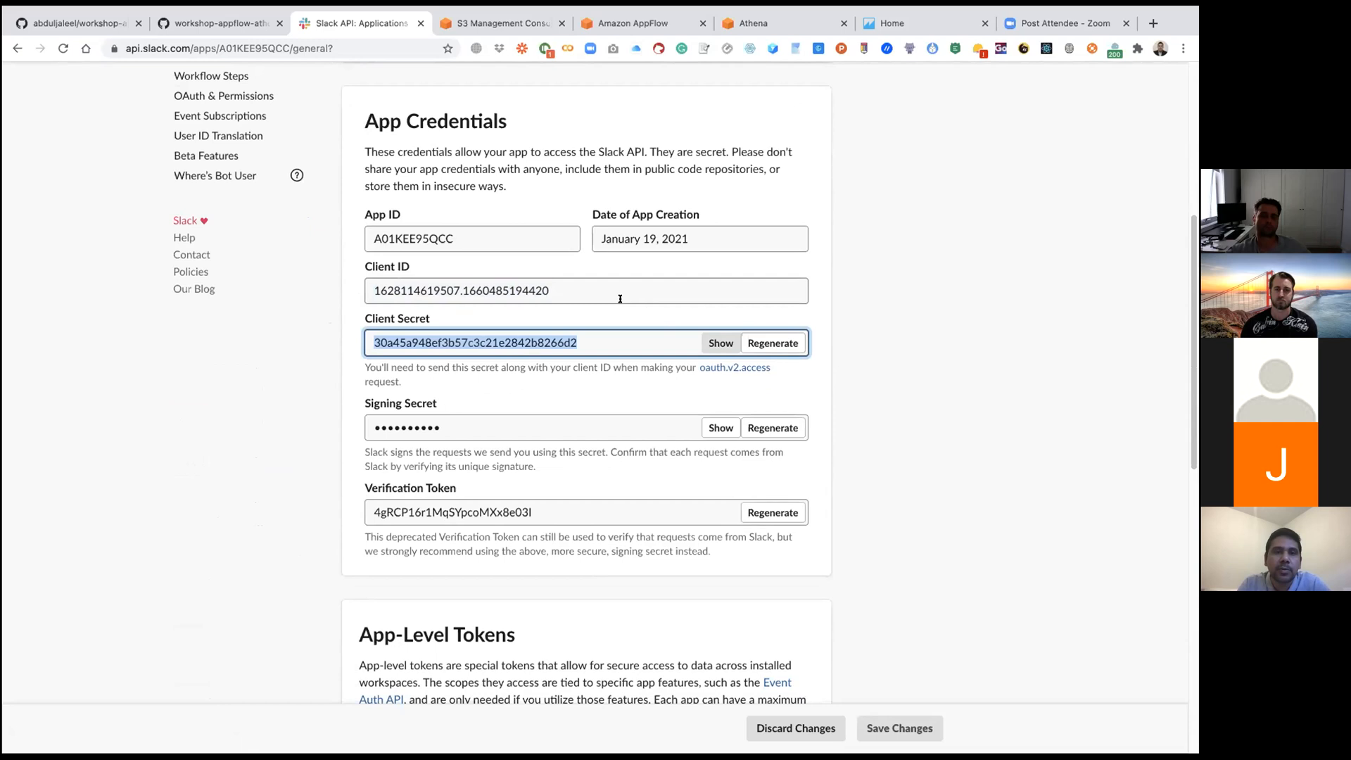
pyautogui.click(317, 345)
pyautogui.scroll(6, 362, 315)
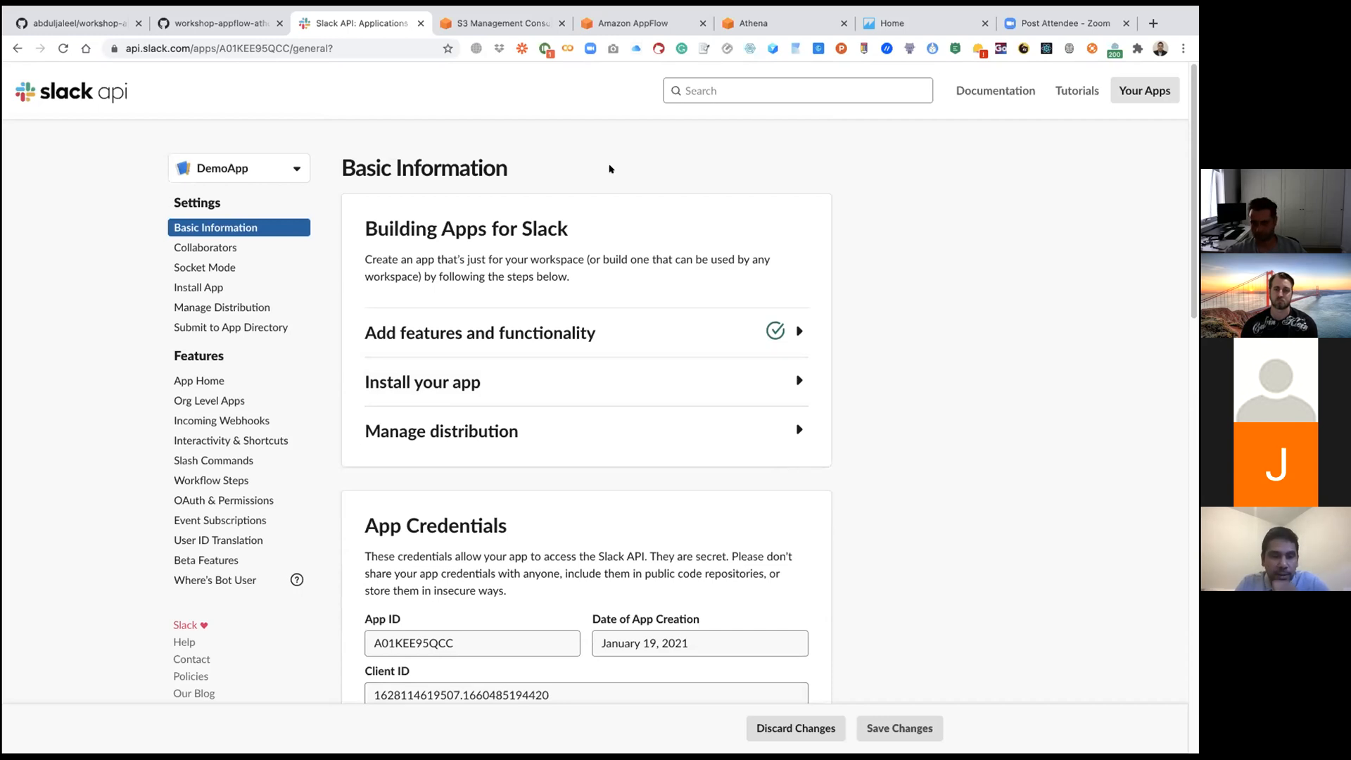
pyautogui.scroll(-2, 609, 168)
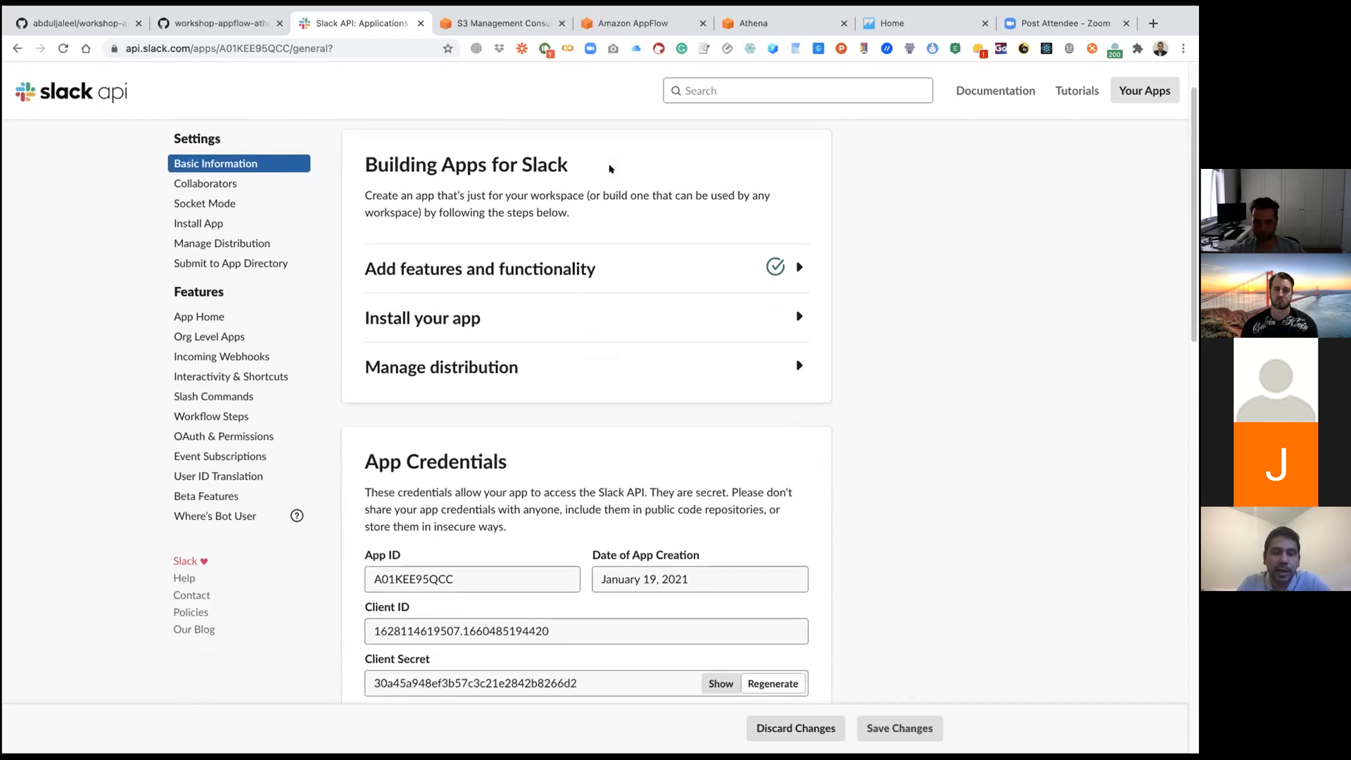
pyautogui.scroll(2, 610, 175)
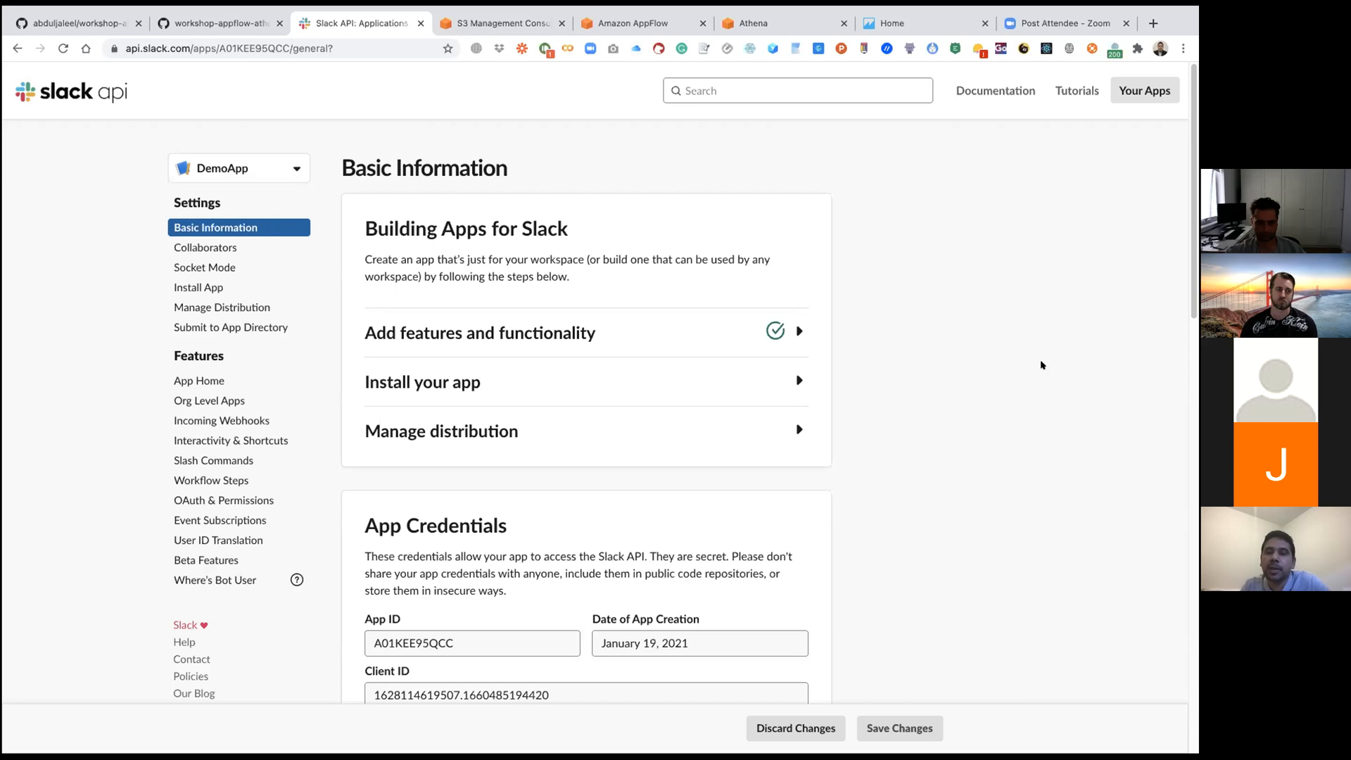
# Step: Read the GitHub workshop guide from the Slack app setup through installing the app and posting mock deployment messages
pyautogui.click(201, 26)
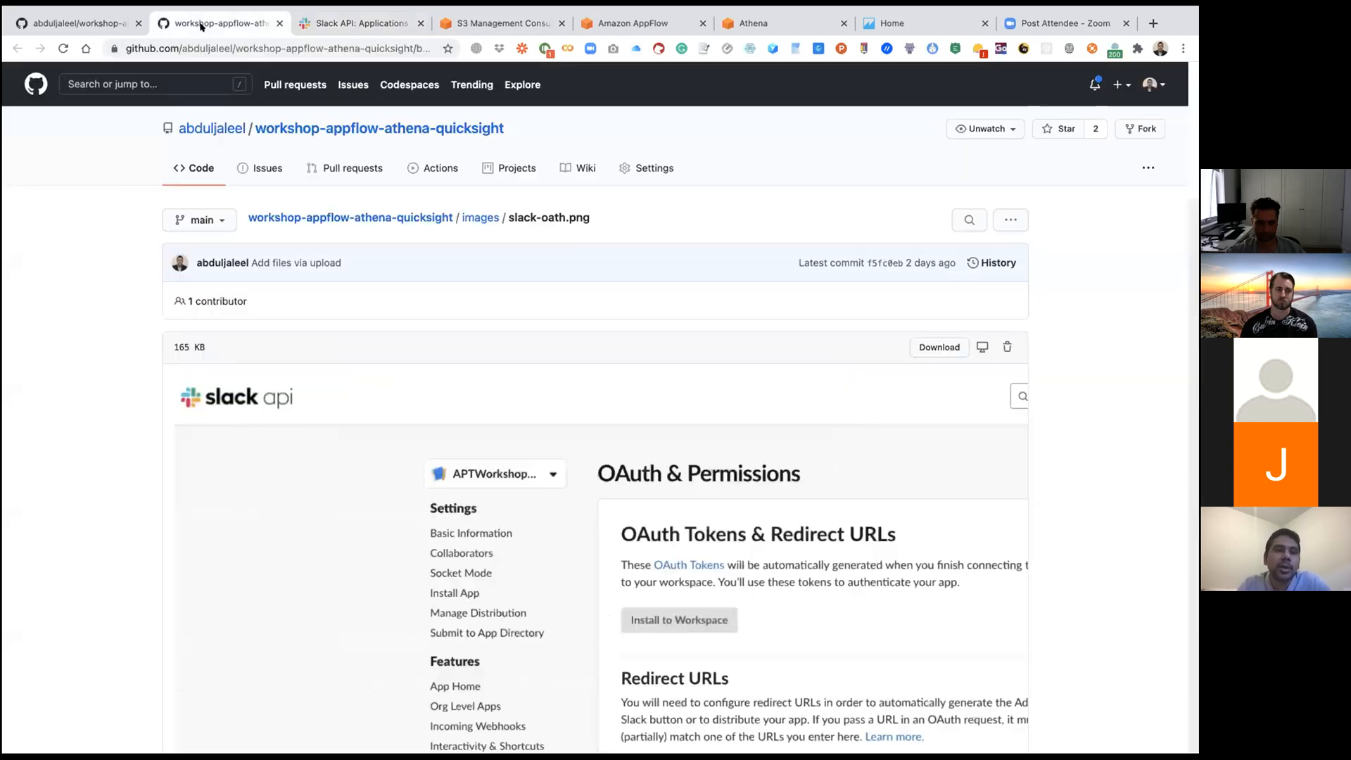
pyautogui.click(75, 29)
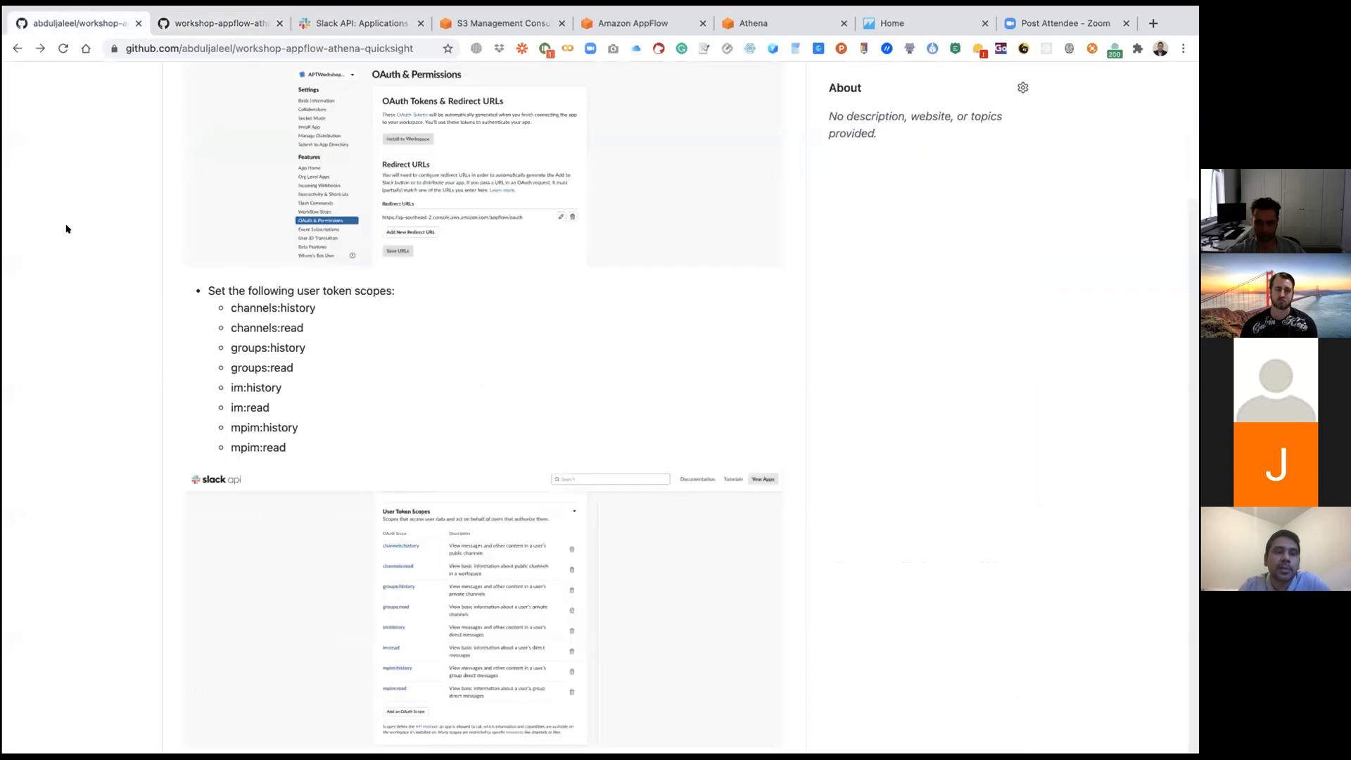
pyautogui.scroll(5, 67, 229)
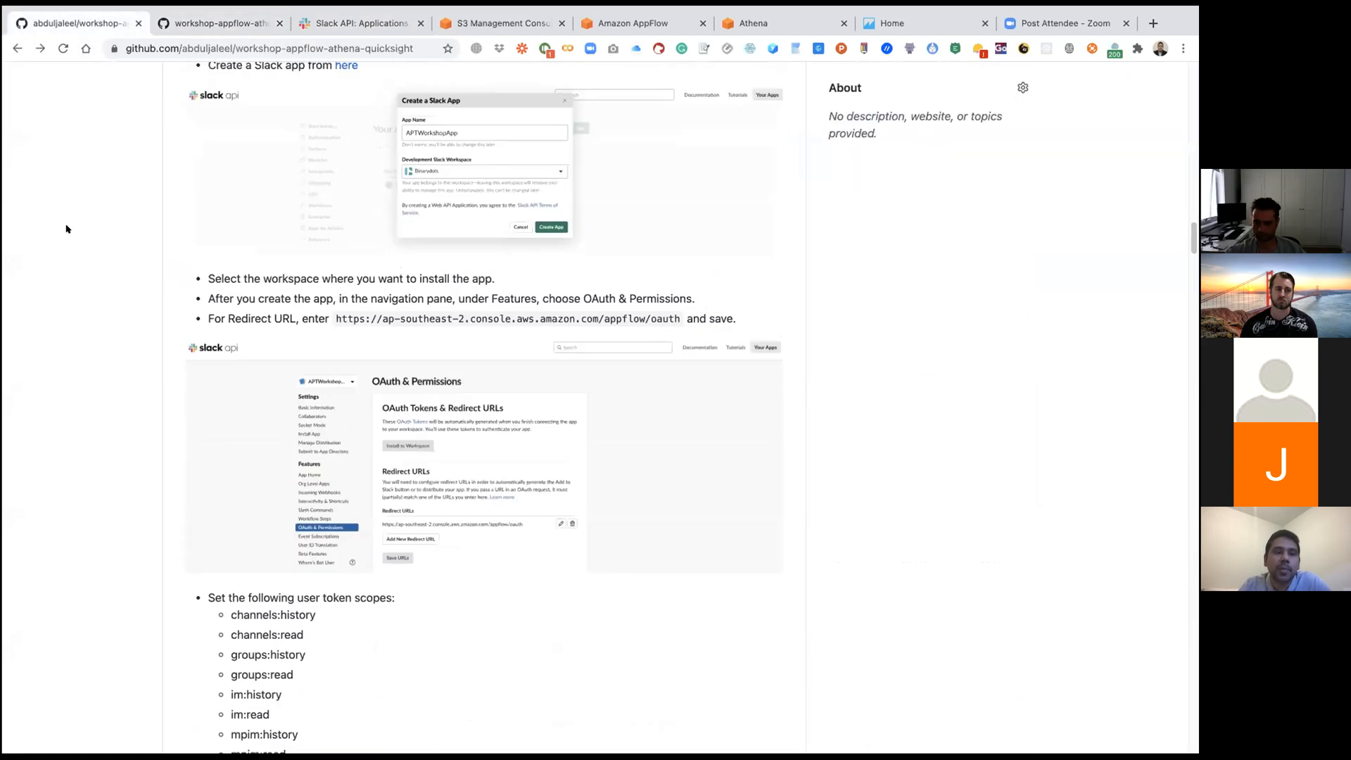
pyautogui.scroll(-3, 67, 228)
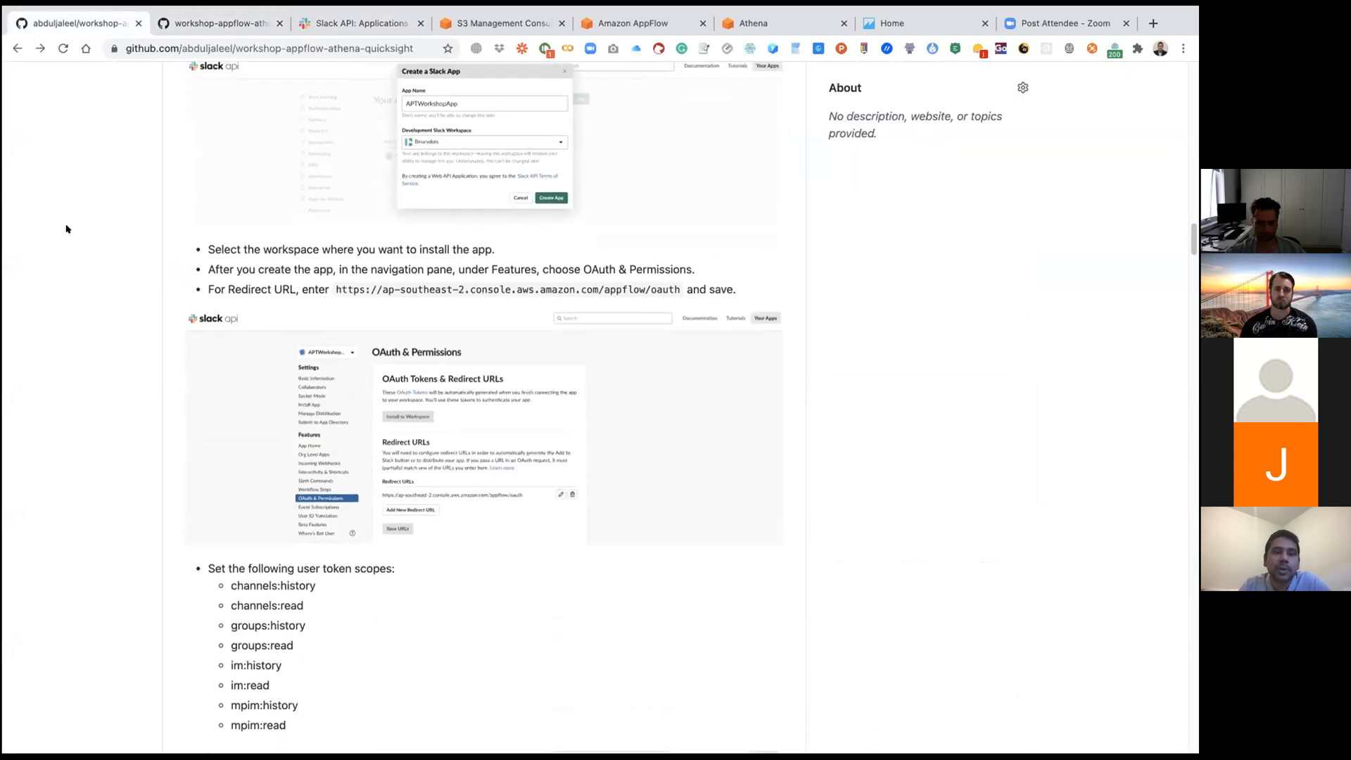
pyautogui.scroll(-7, 67, 228)
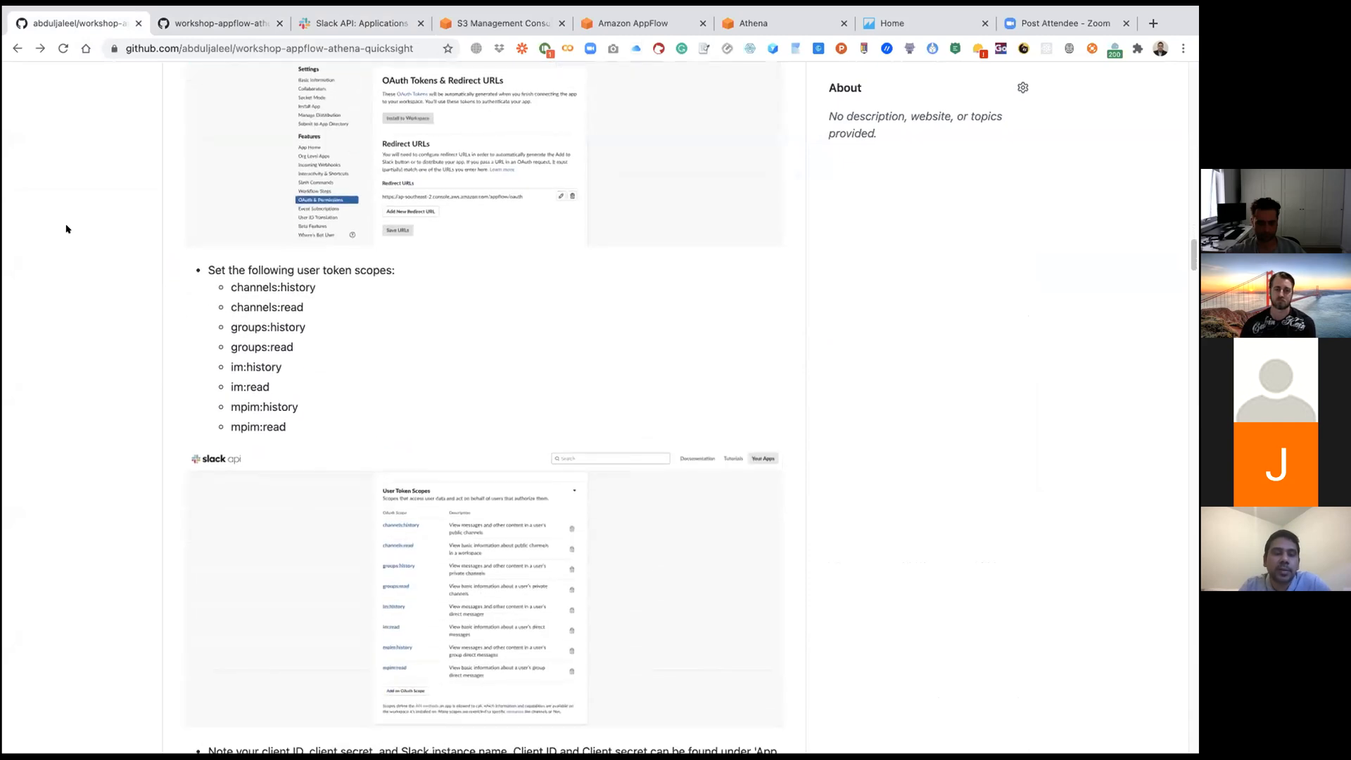
pyautogui.scroll(-7, 67, 229)
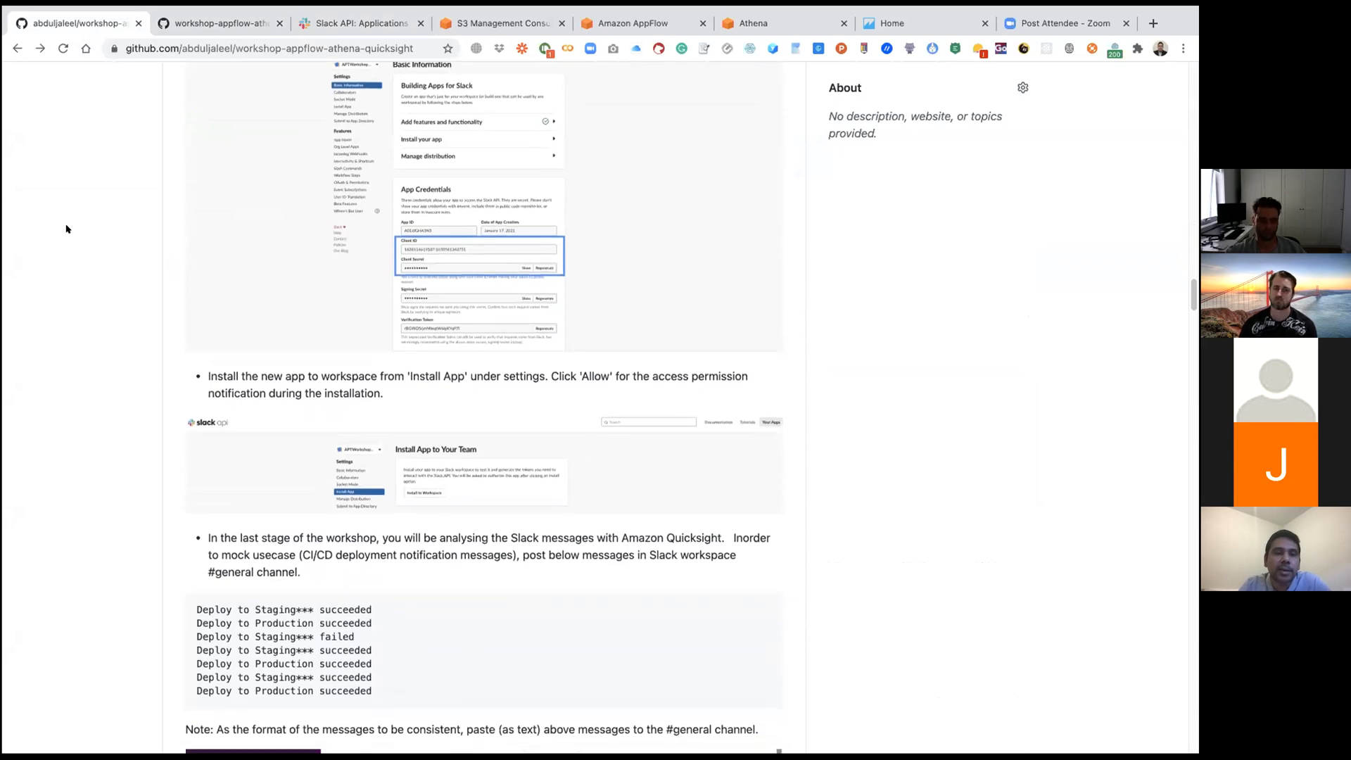
pyautogui.scroll(-2, 67, 229)
pyautogui.scroll(-1, 67, 229)
pyautogui.scroll(1, 67, 229)
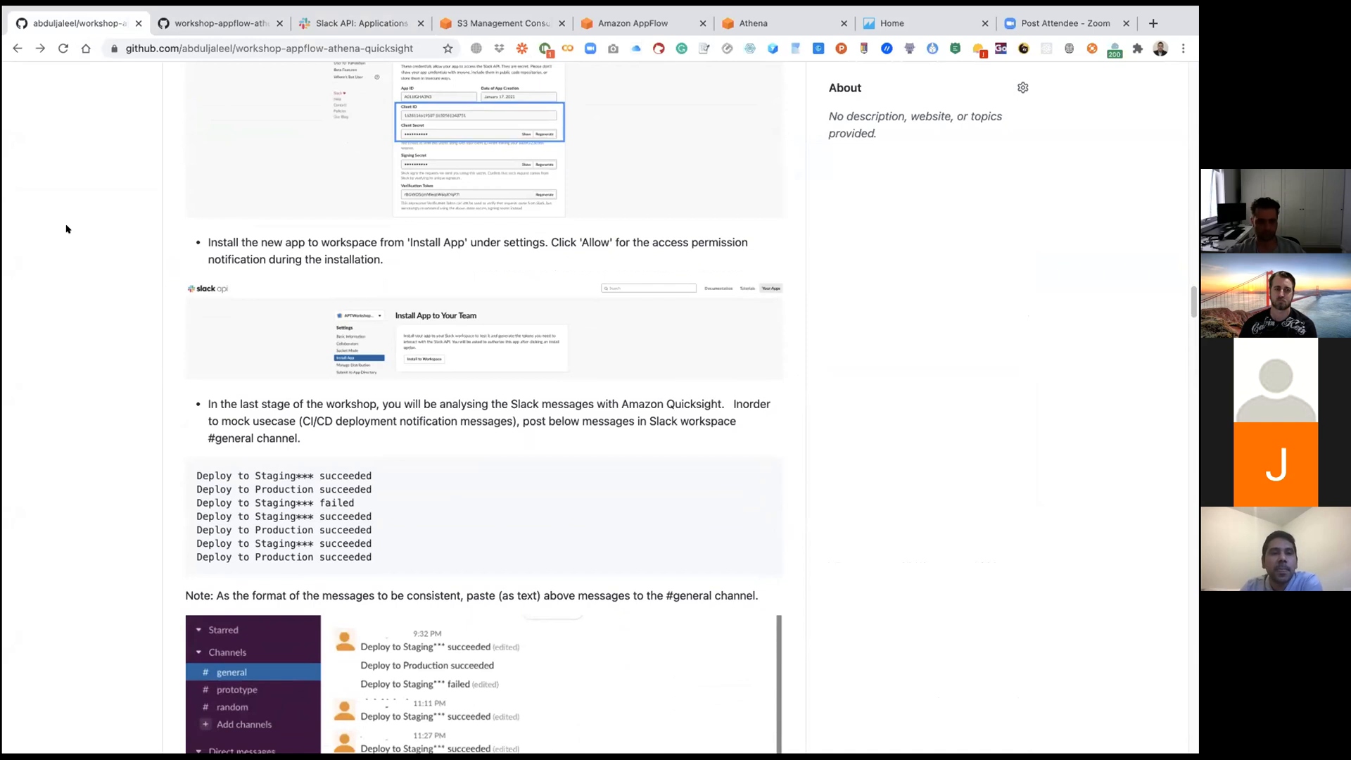
# Step: Return to the Slack app settings, install DemoApp to the Binarydots workspace and allow the requested permissions
pyautogui.click(232, 24)
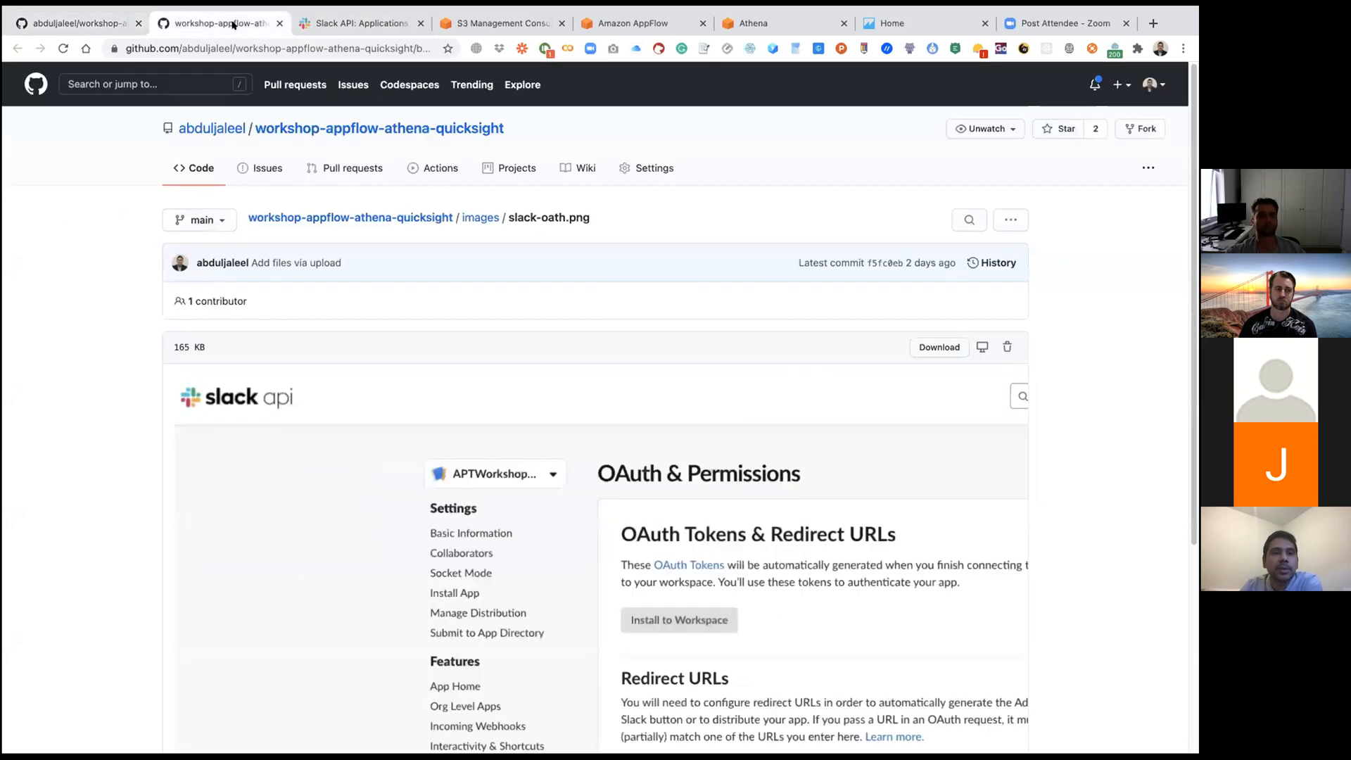
pyautogui.click(351, 26)
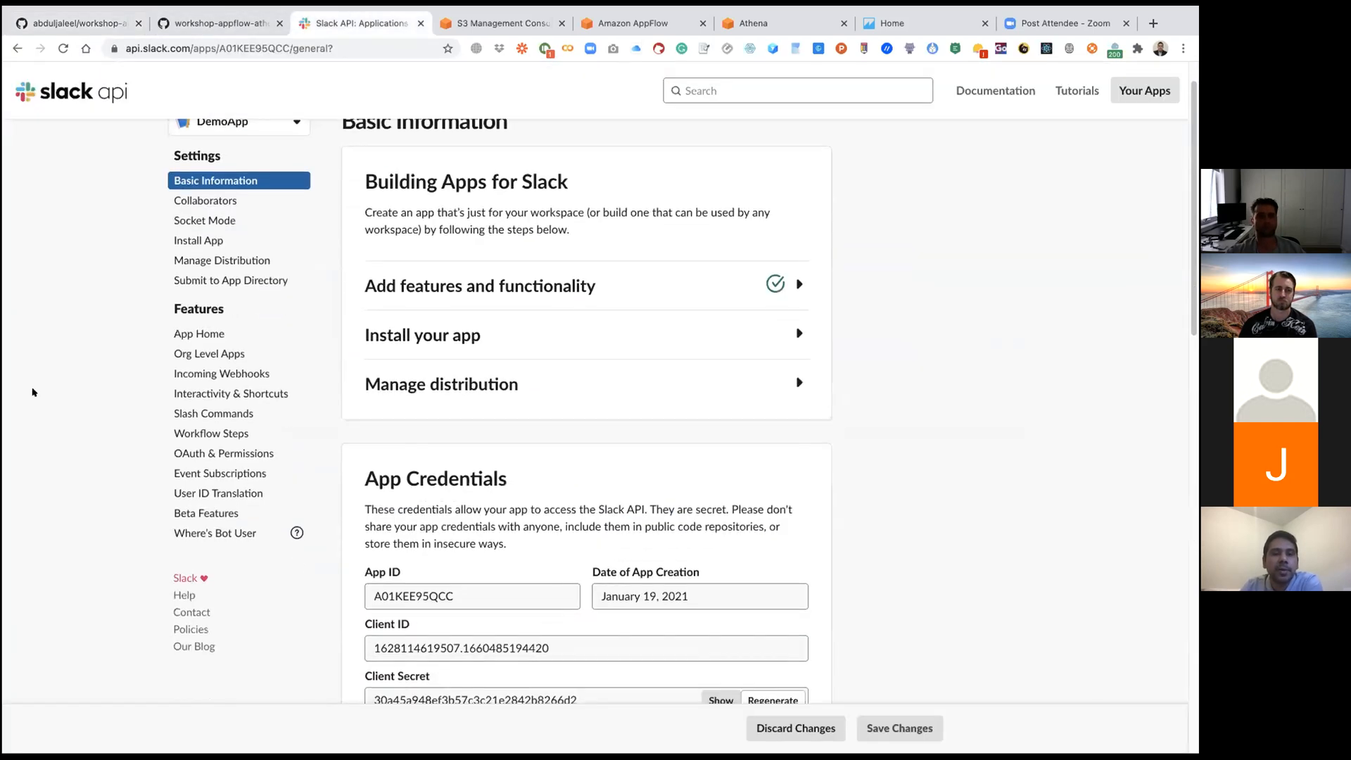
pyautogui.scroll(1, 32, 391)
pyautogui.click(461, 379)
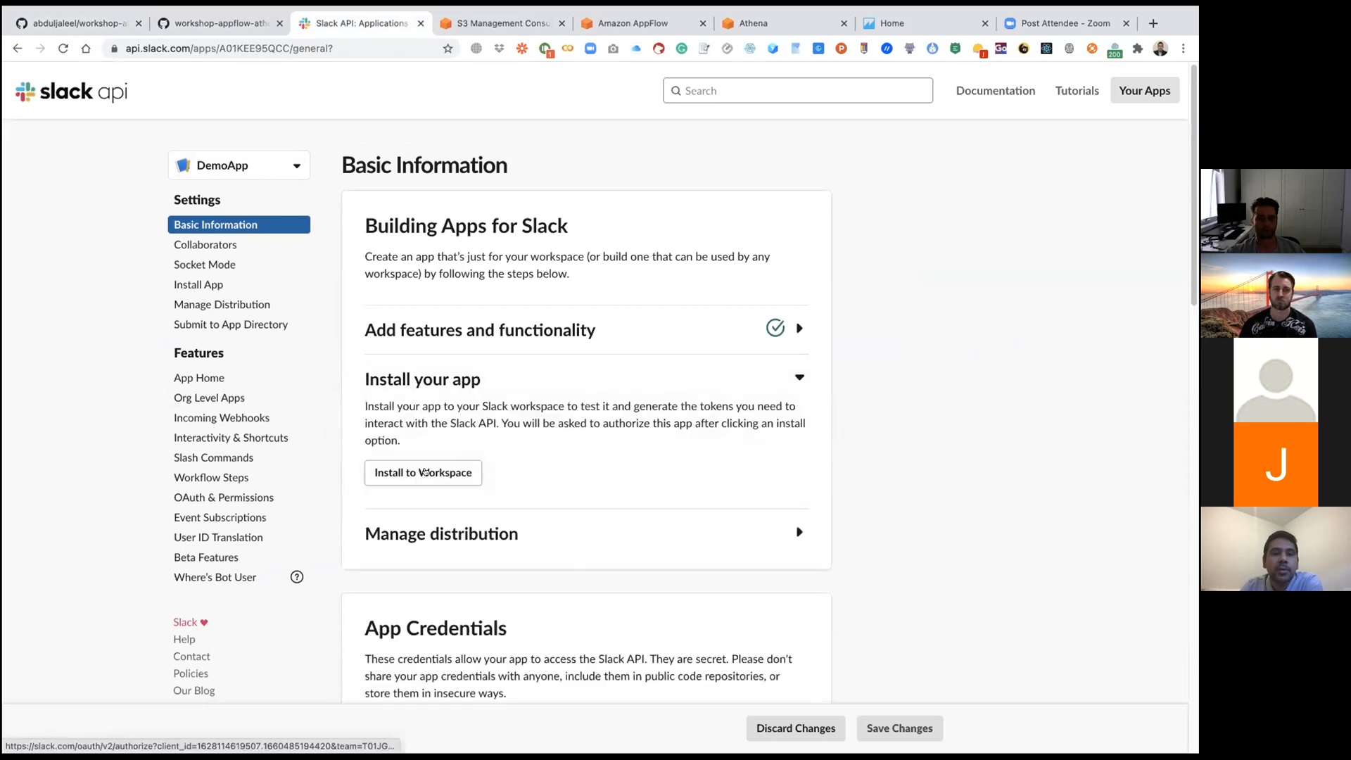
pyautogui.click(424, 471)
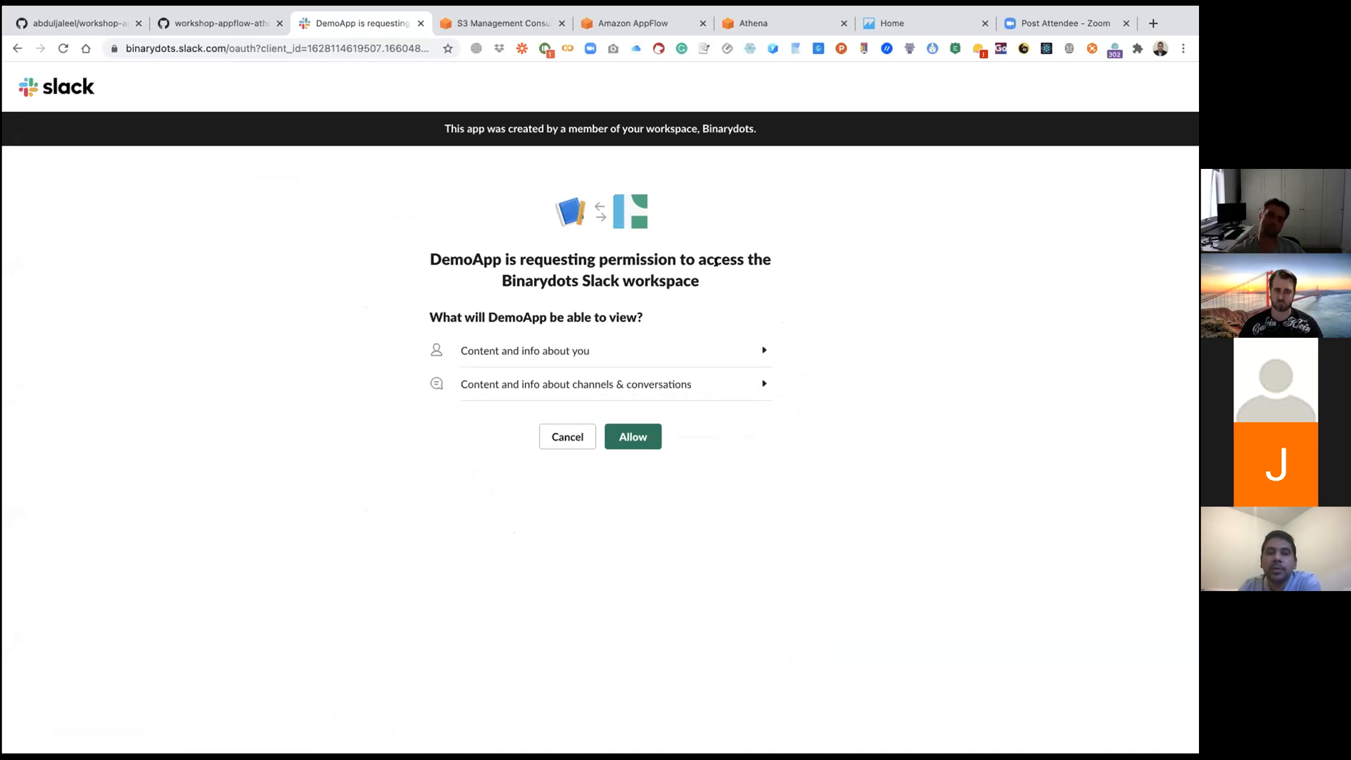
pyautogui.click(635, 437)
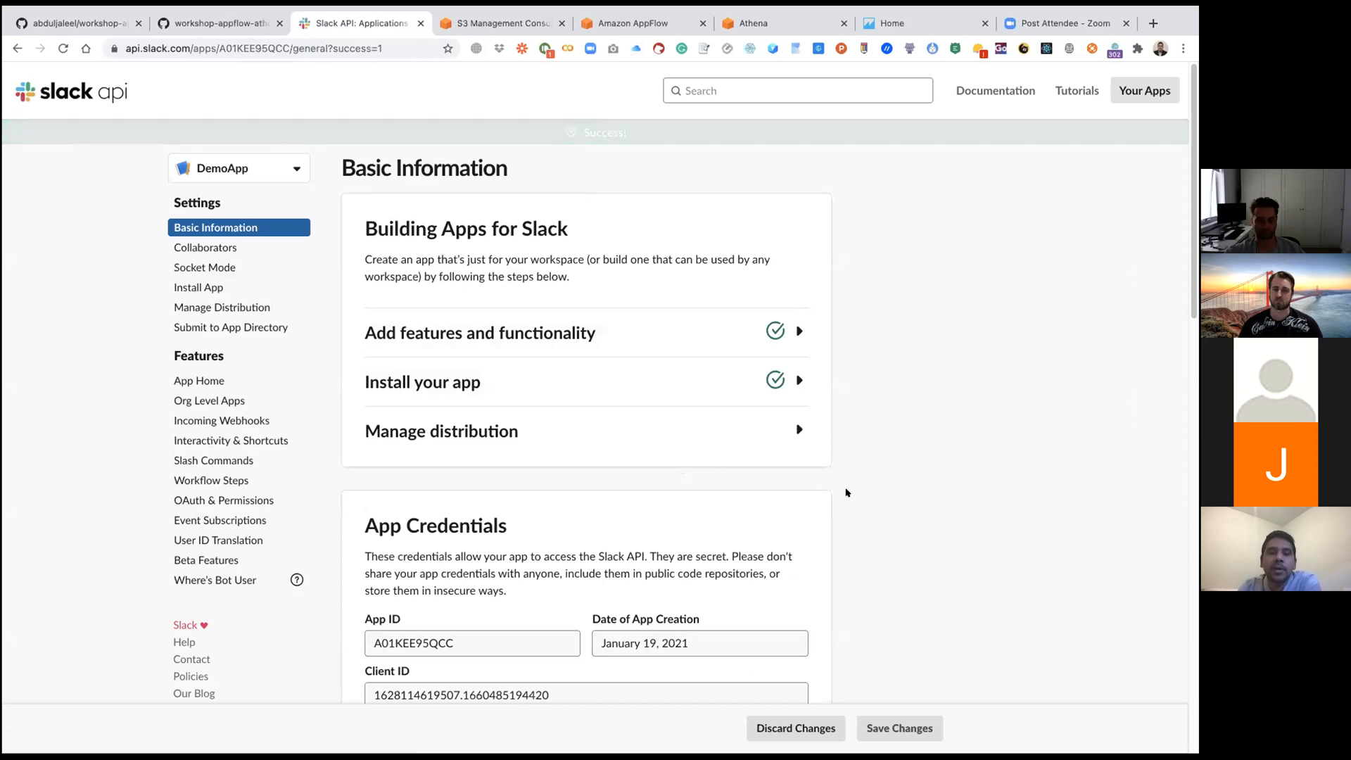
pyautogui.scroll(-3, 574, 460)
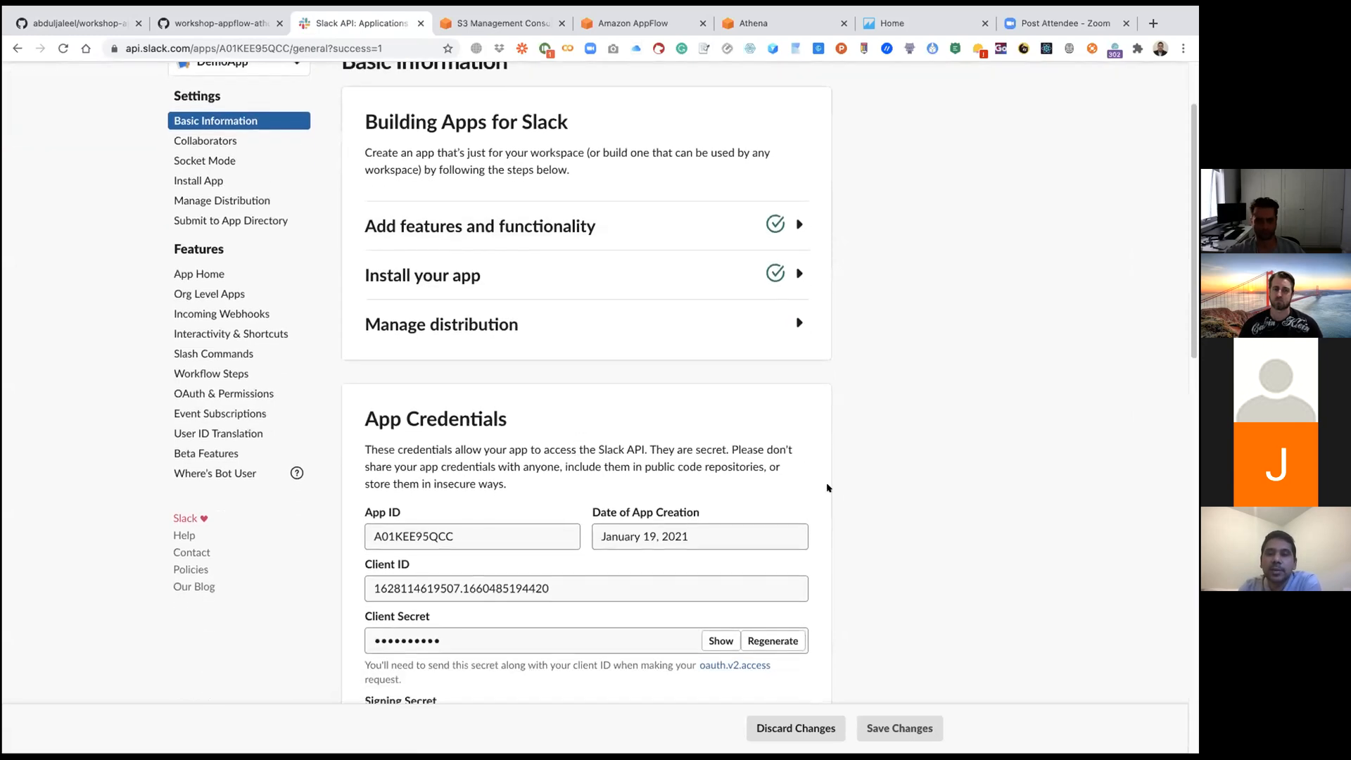
pyautogui.scroll(-3, 824, 487)
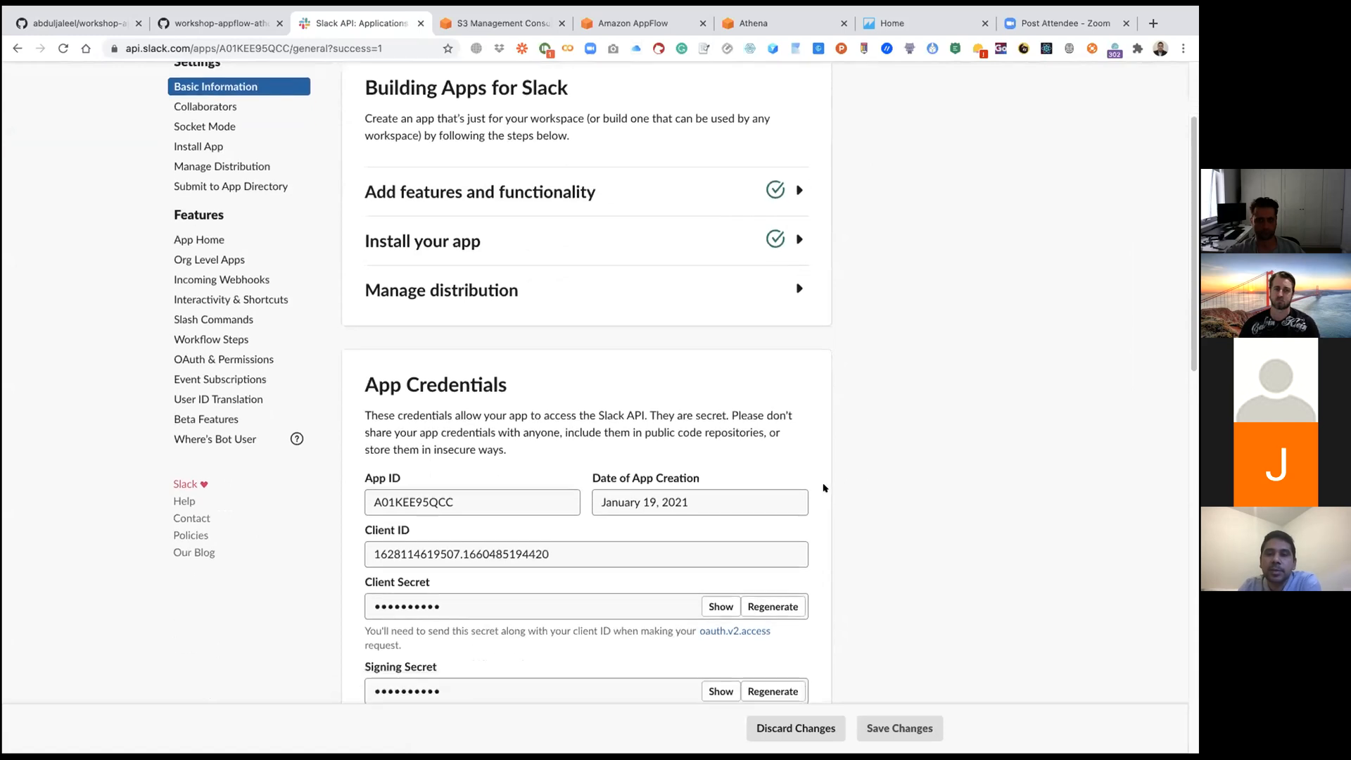
pyautogui.scroll(5, 824, 488)
pyautogui.scroll(1, 823, 488)
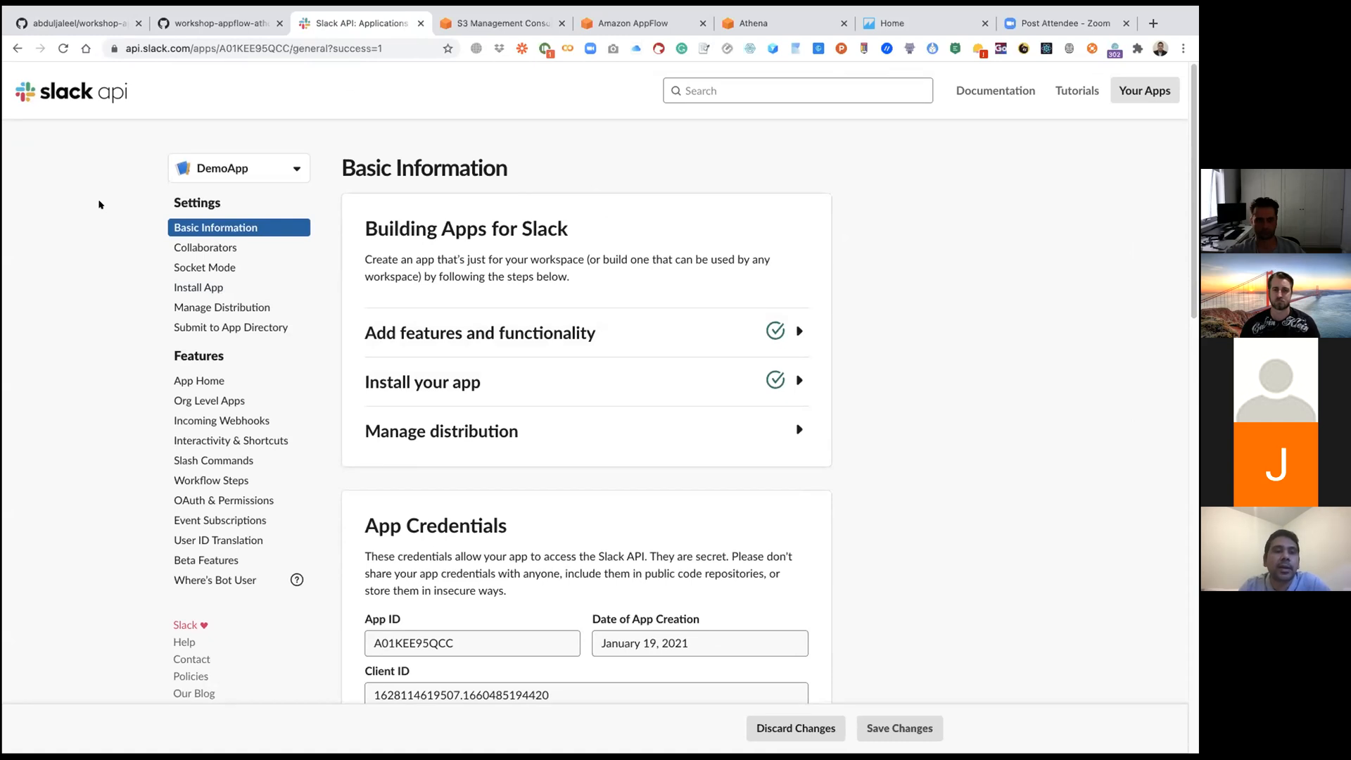
pyautogui.scroll(1, 98, 204)
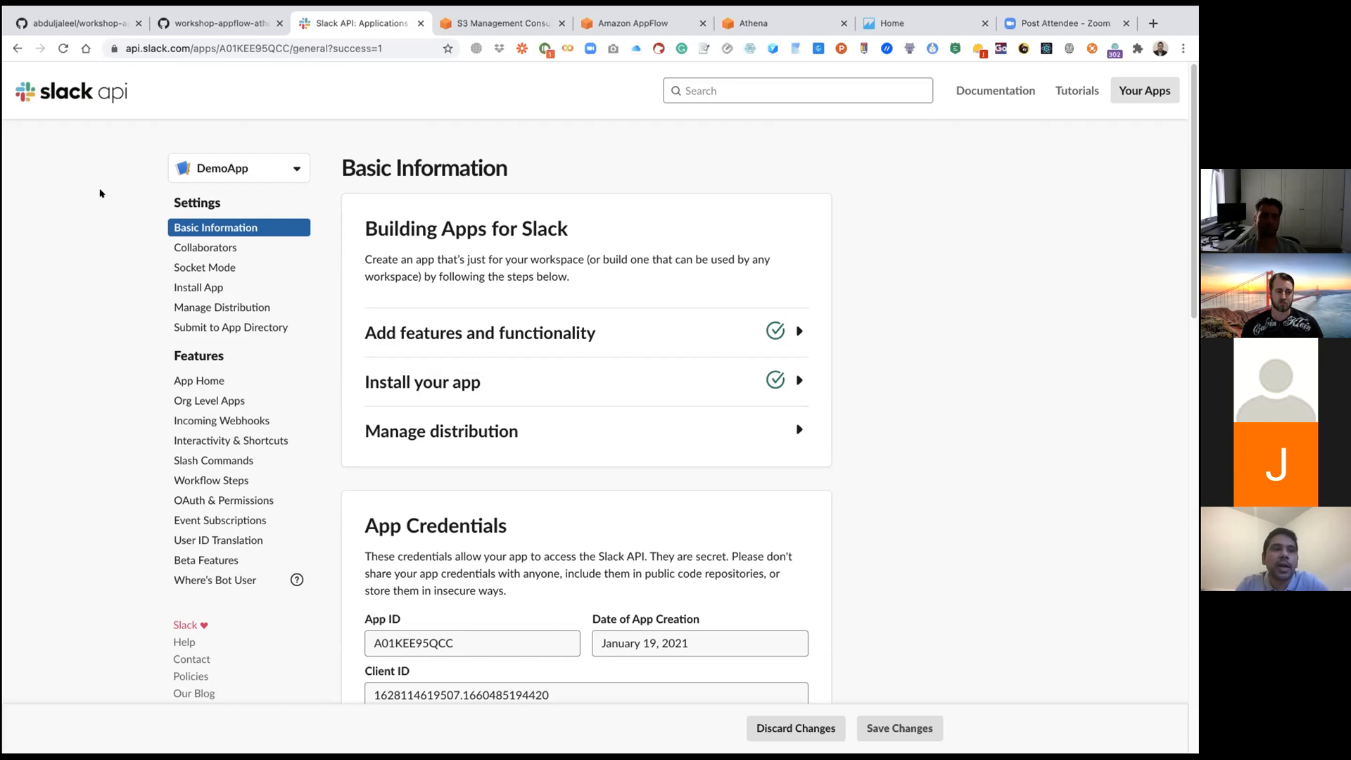
# Step: Examine the guide's mock deployment messages and the matching posts in the Slack workspace's #general channel
pyautogui.click(71, 25)
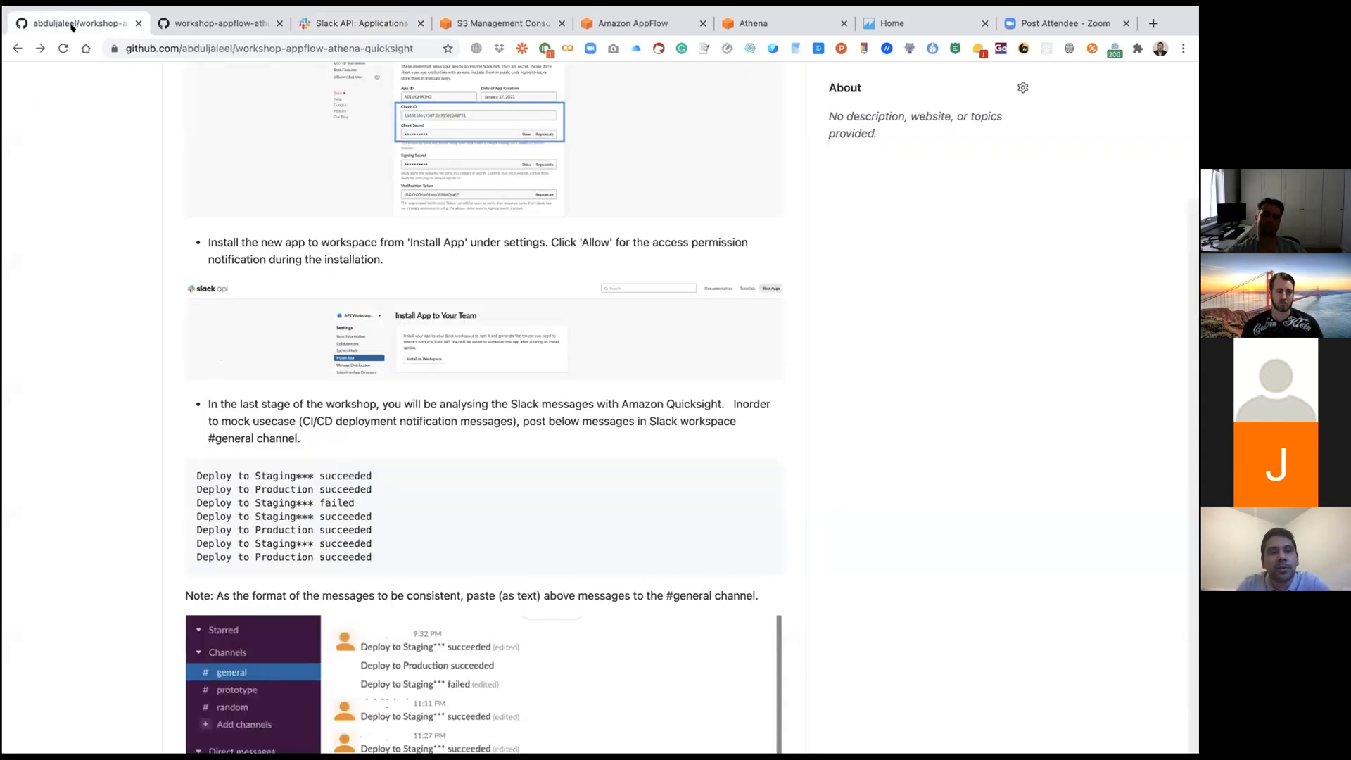
pyautogui.scroll(-3, 74, 231)
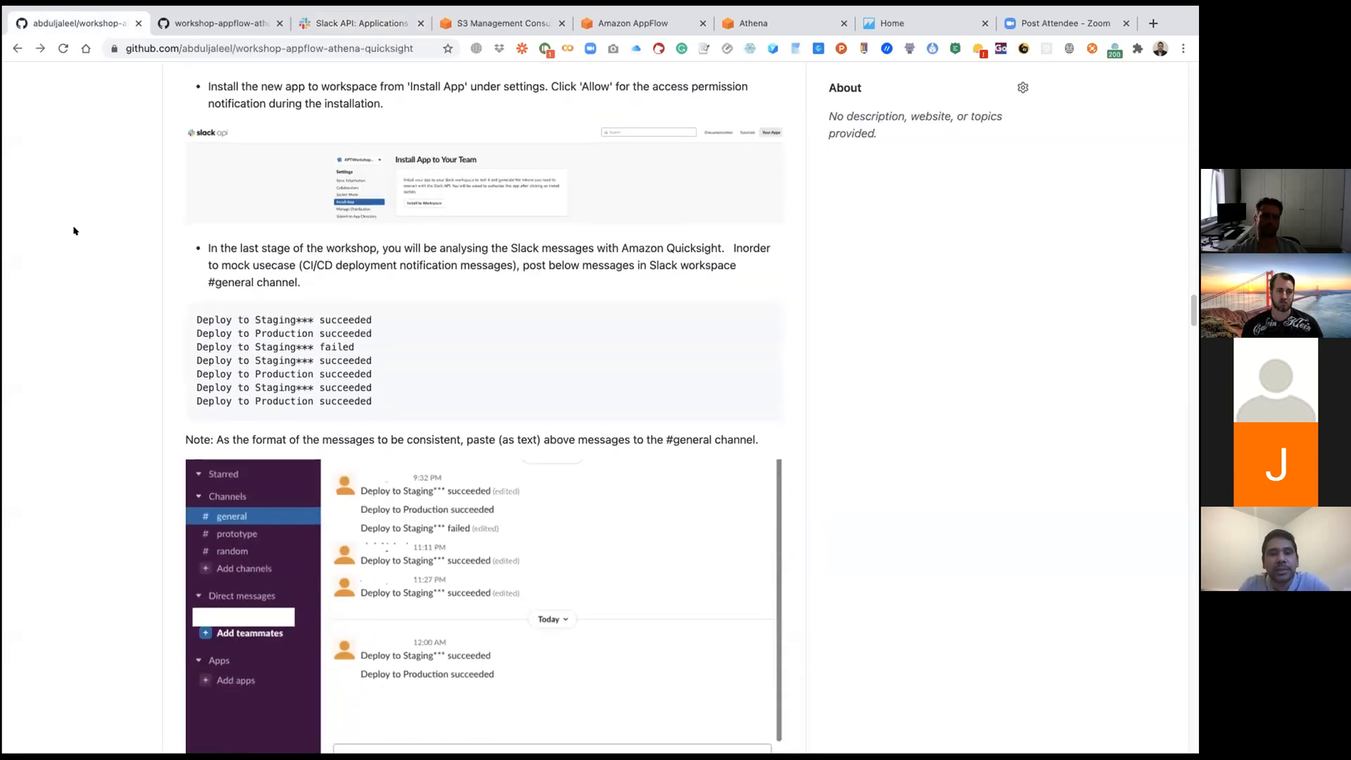
pyautogui.scroll(-1, 74, 231)
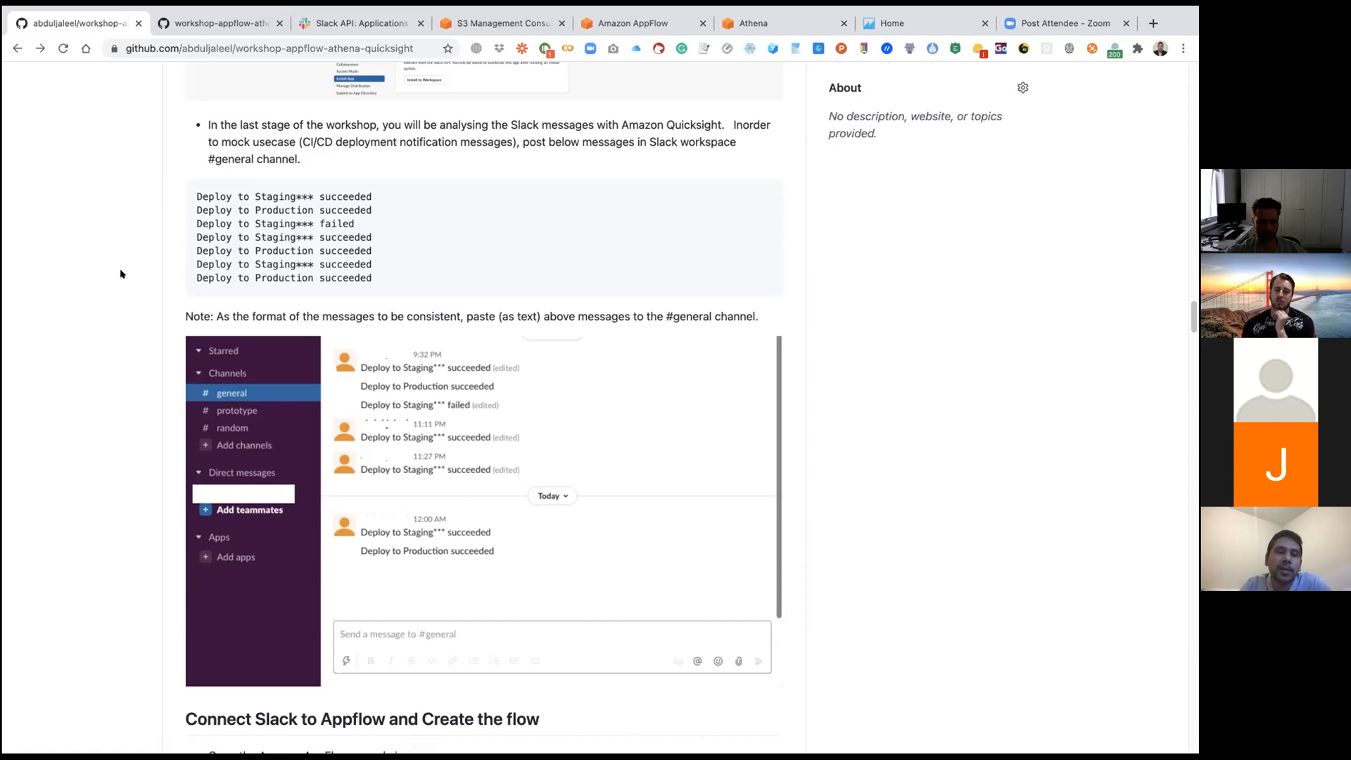
pyautogui.scroll(-1, 121, 274)
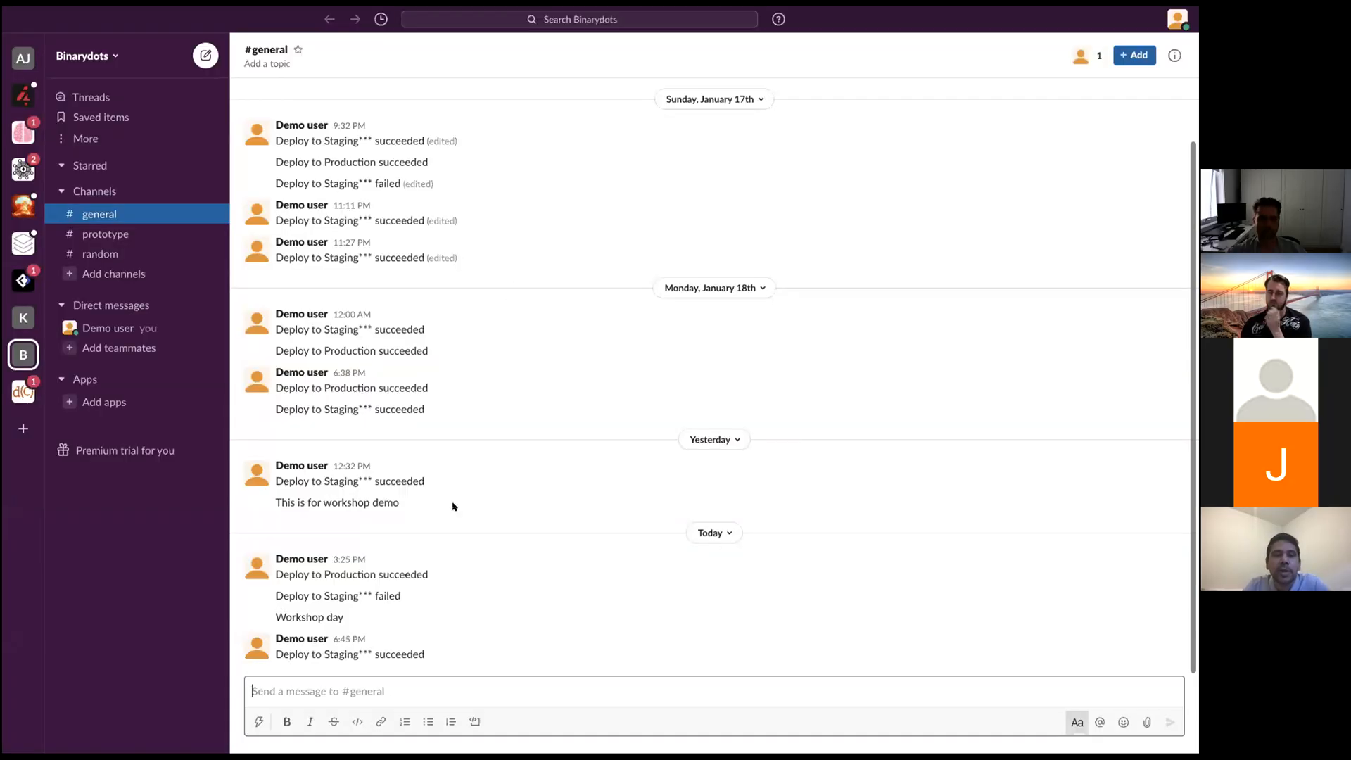
pyautogui.scroll(2, 464, 506)
pyautogui.scroll(-2, 464, 507)
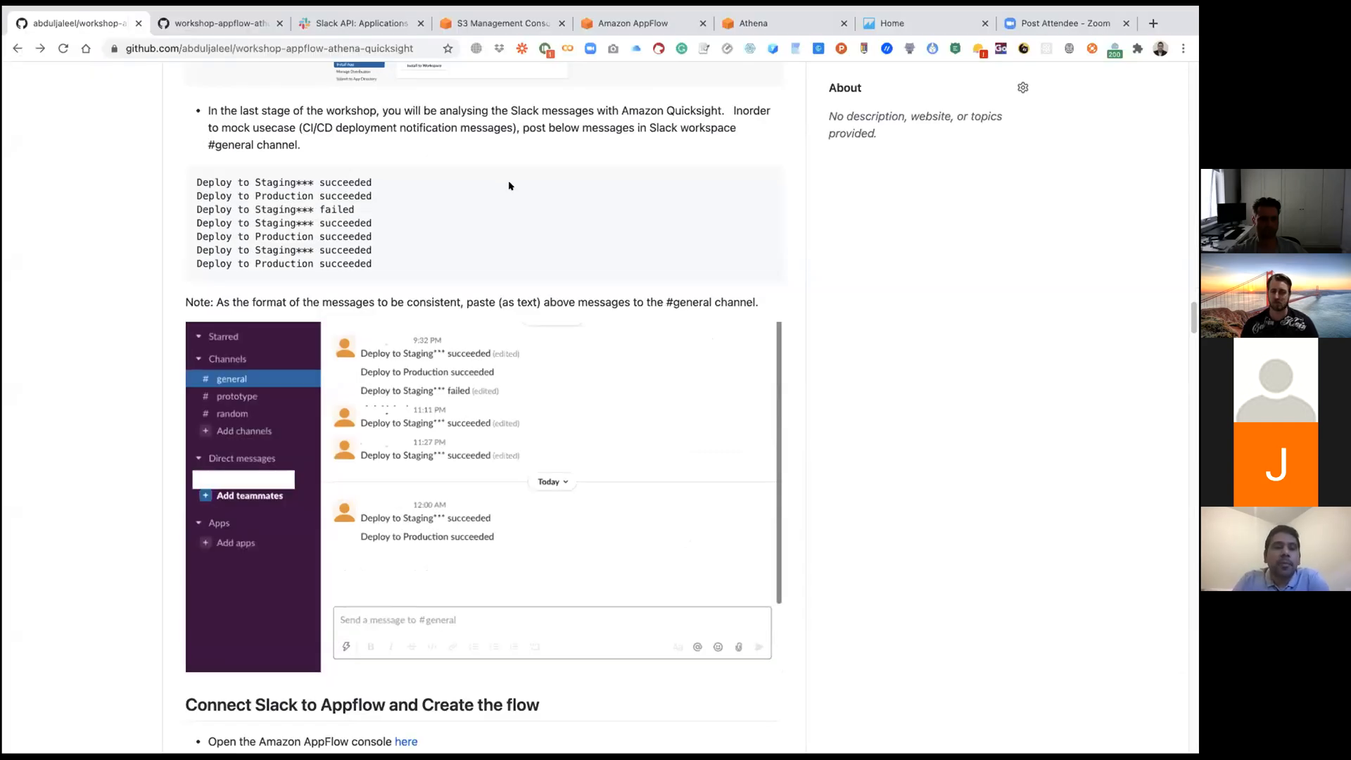
pyautogui.scroll(-1, 508, 185)
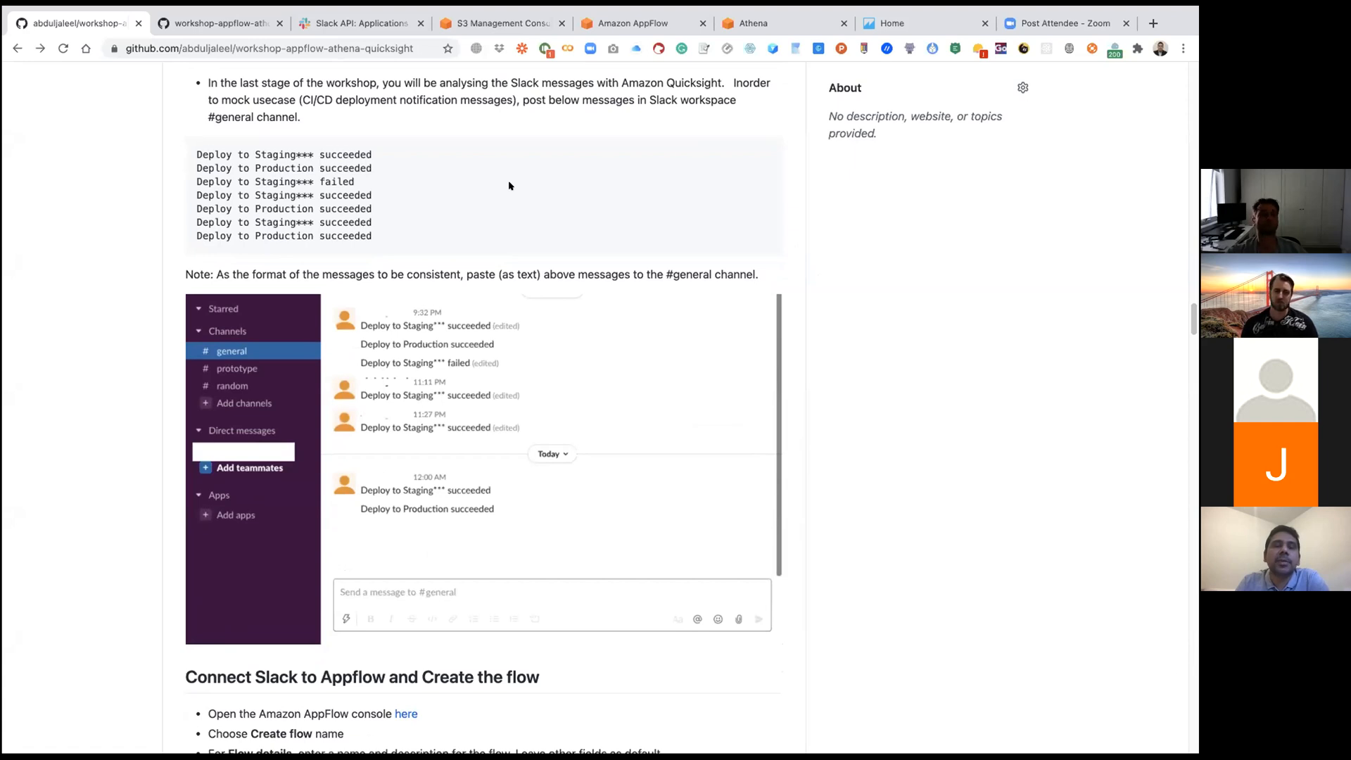
# Step: Switch to the Amazon AppFlow console and start creating a new flow from the service's home page
pyautogui.scroll(-5, 509, 186)
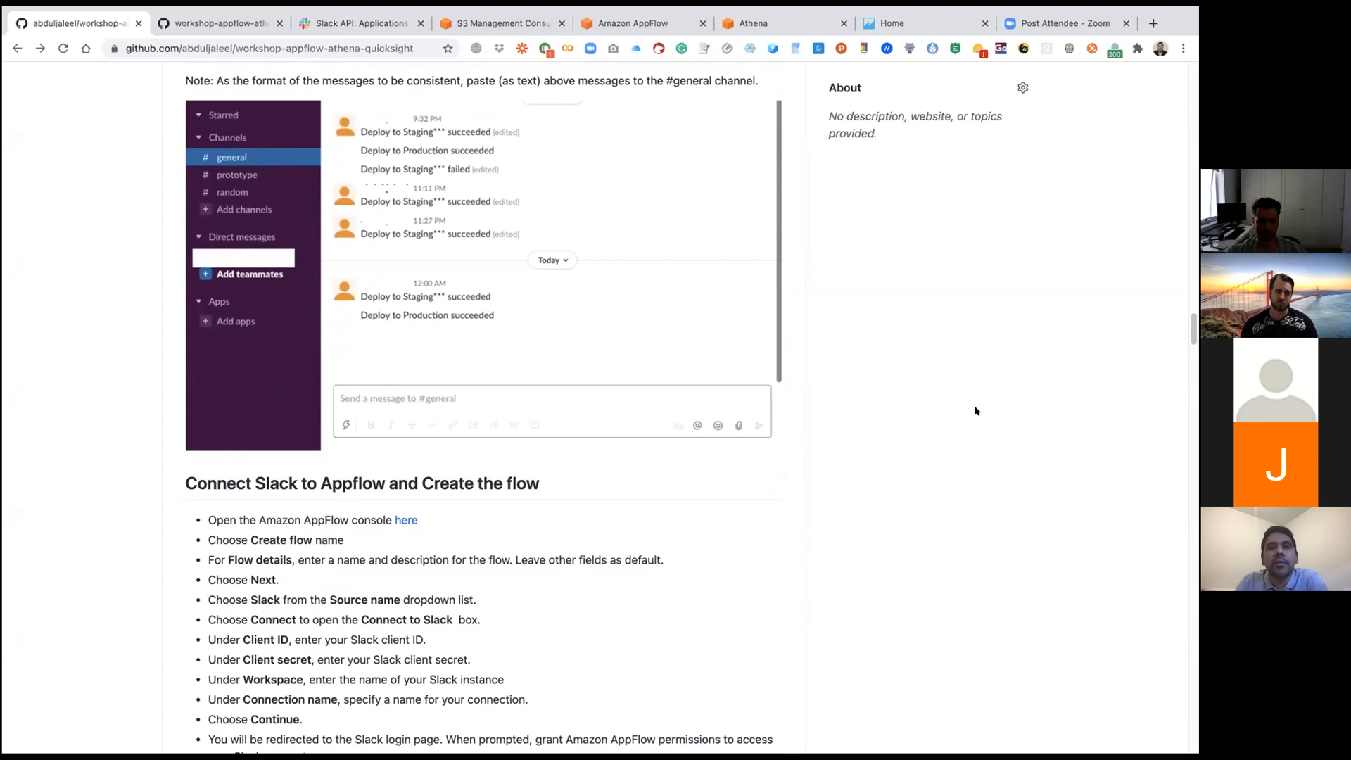
pyautogui.click(634, 27)
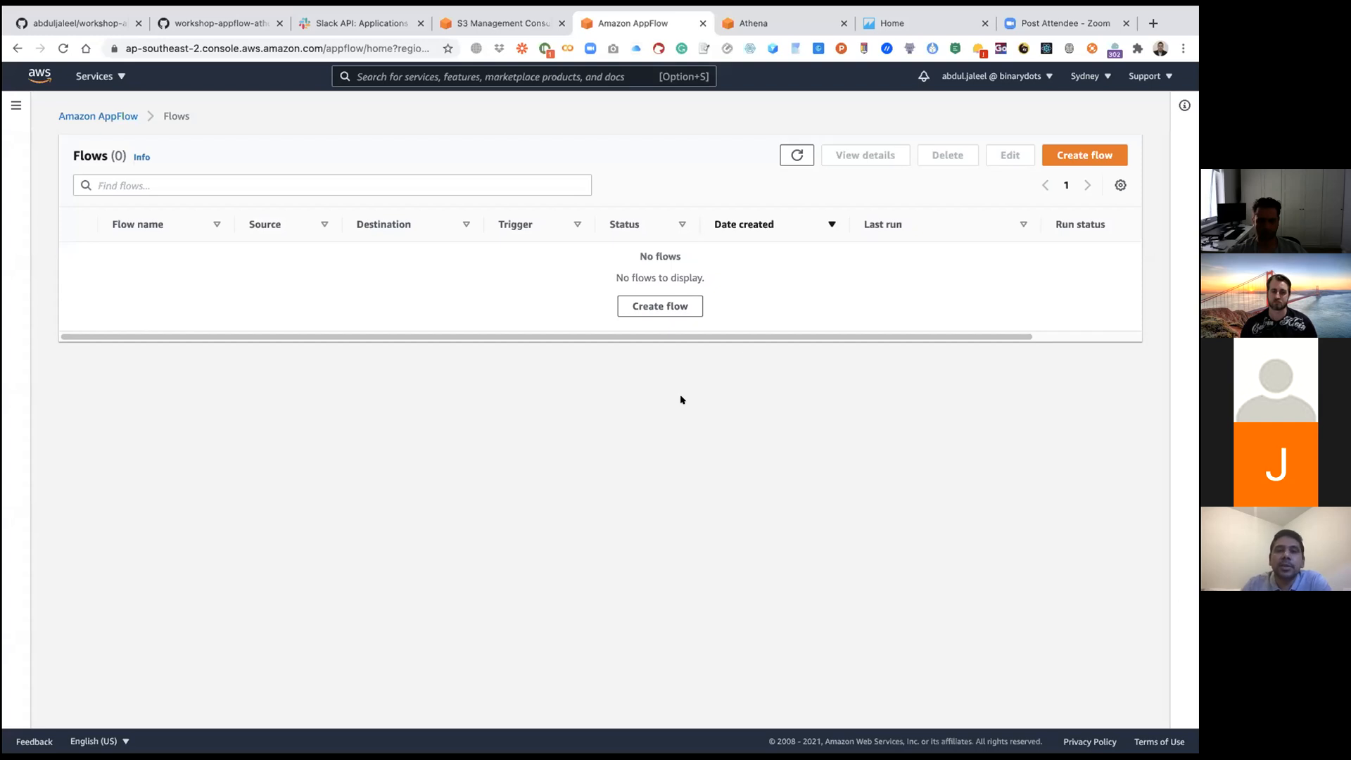
pyautogui.scroll(1, 351, 346)
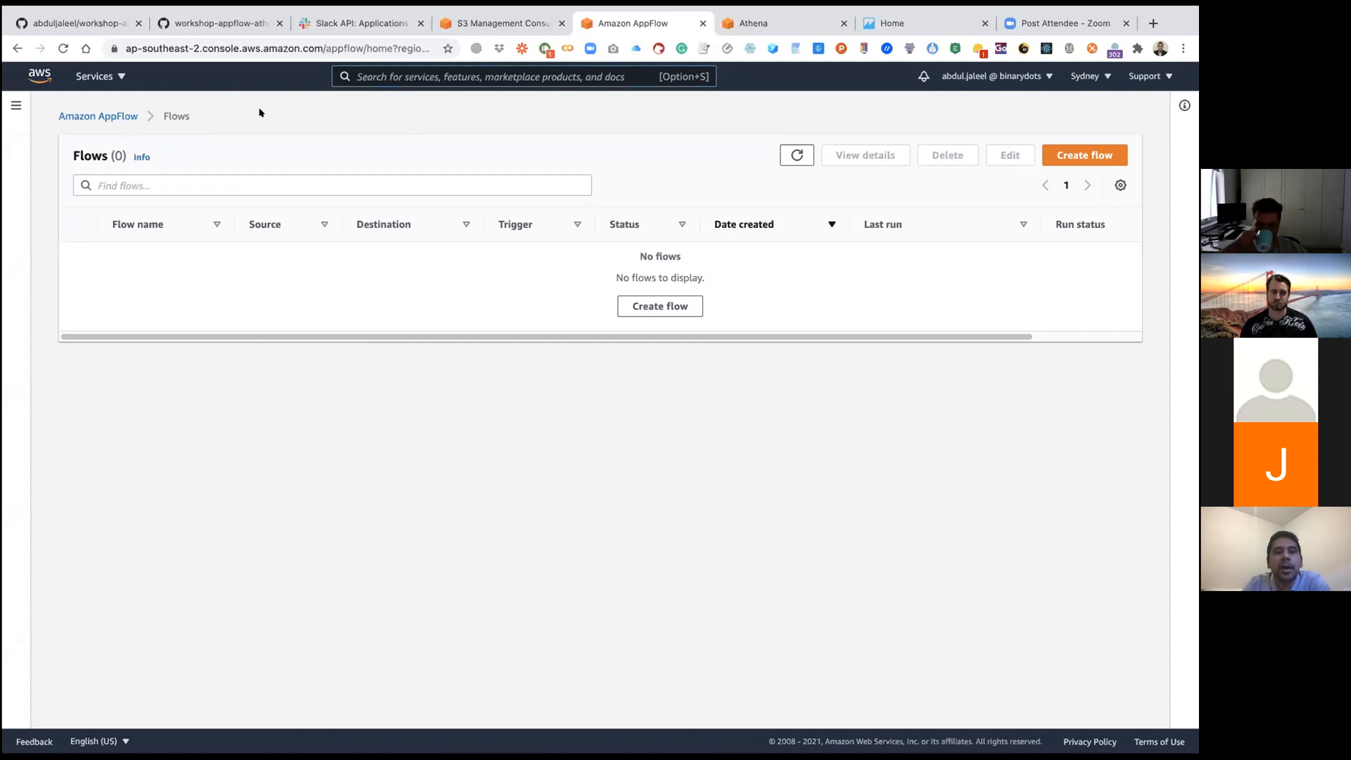
pyautogui.click(100, 116)
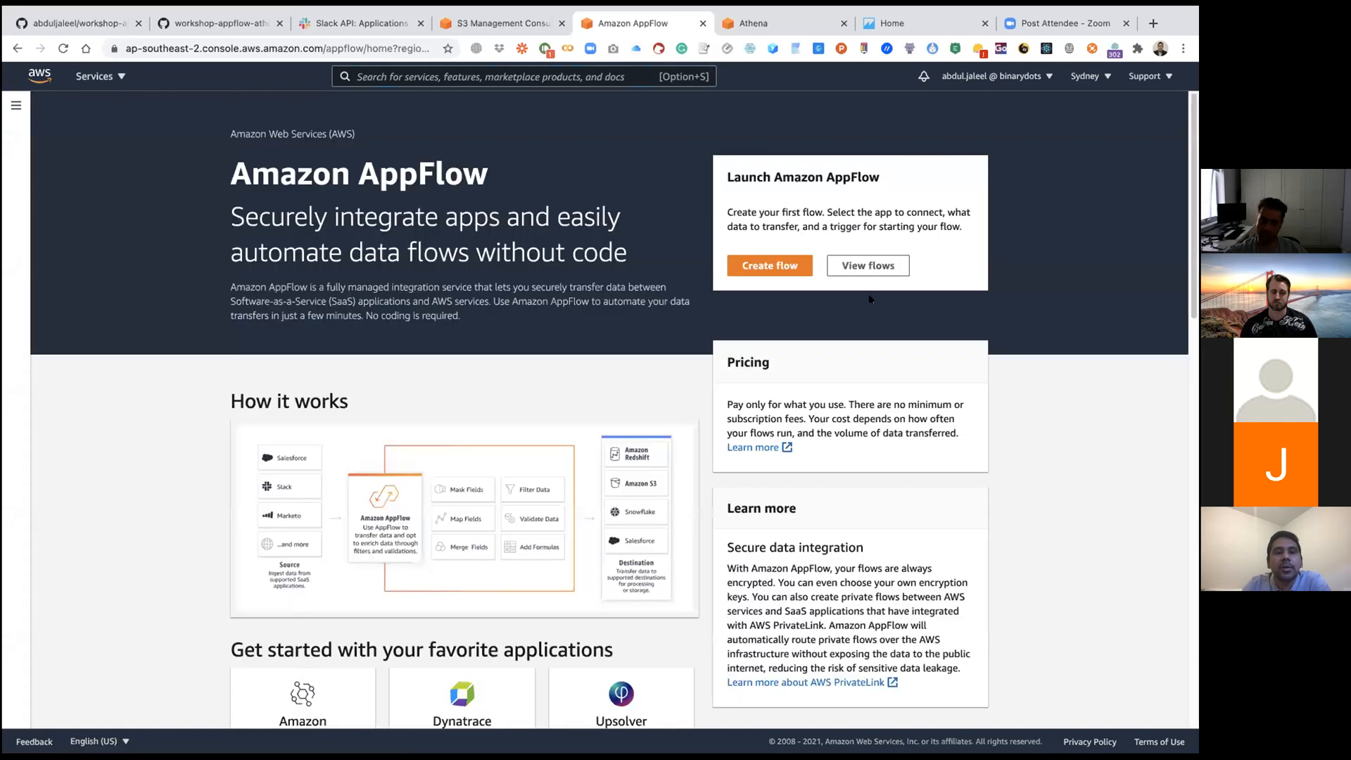
pyautogui.click(739, 265)
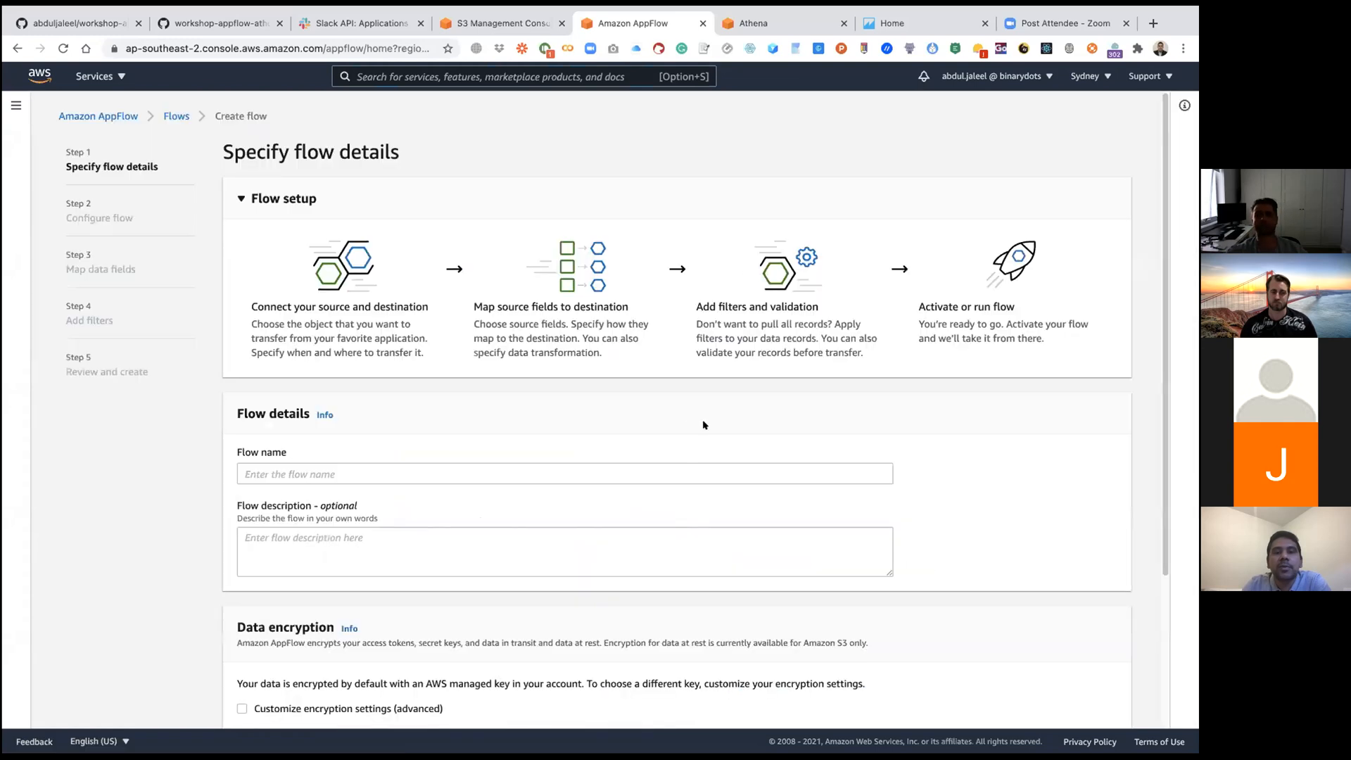
# Step: Name the new flow apt-wks-slackflow
pyautogui.scroll(-3, 680, 422)
pyautogui.click(485, 267)
pyautogui.write('ap')
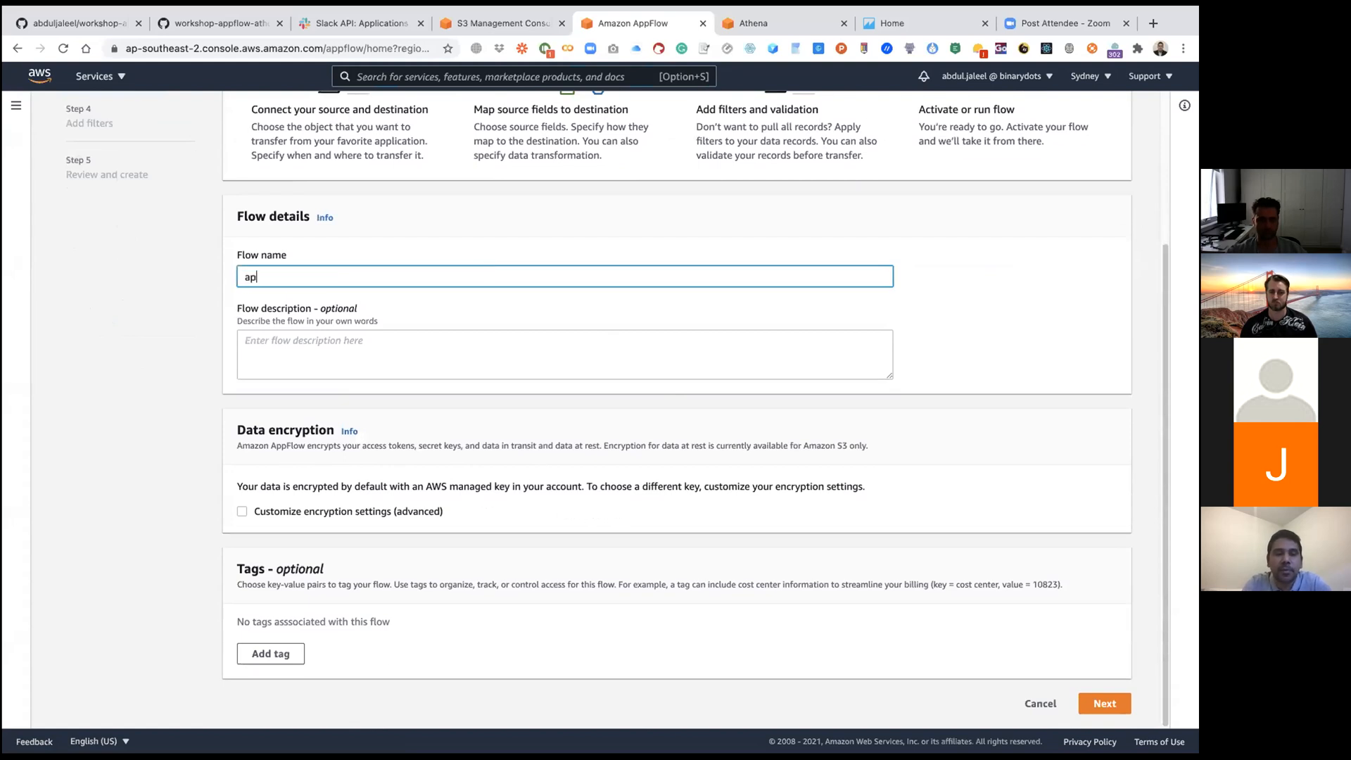
pyautogui.write('t-wks-a')
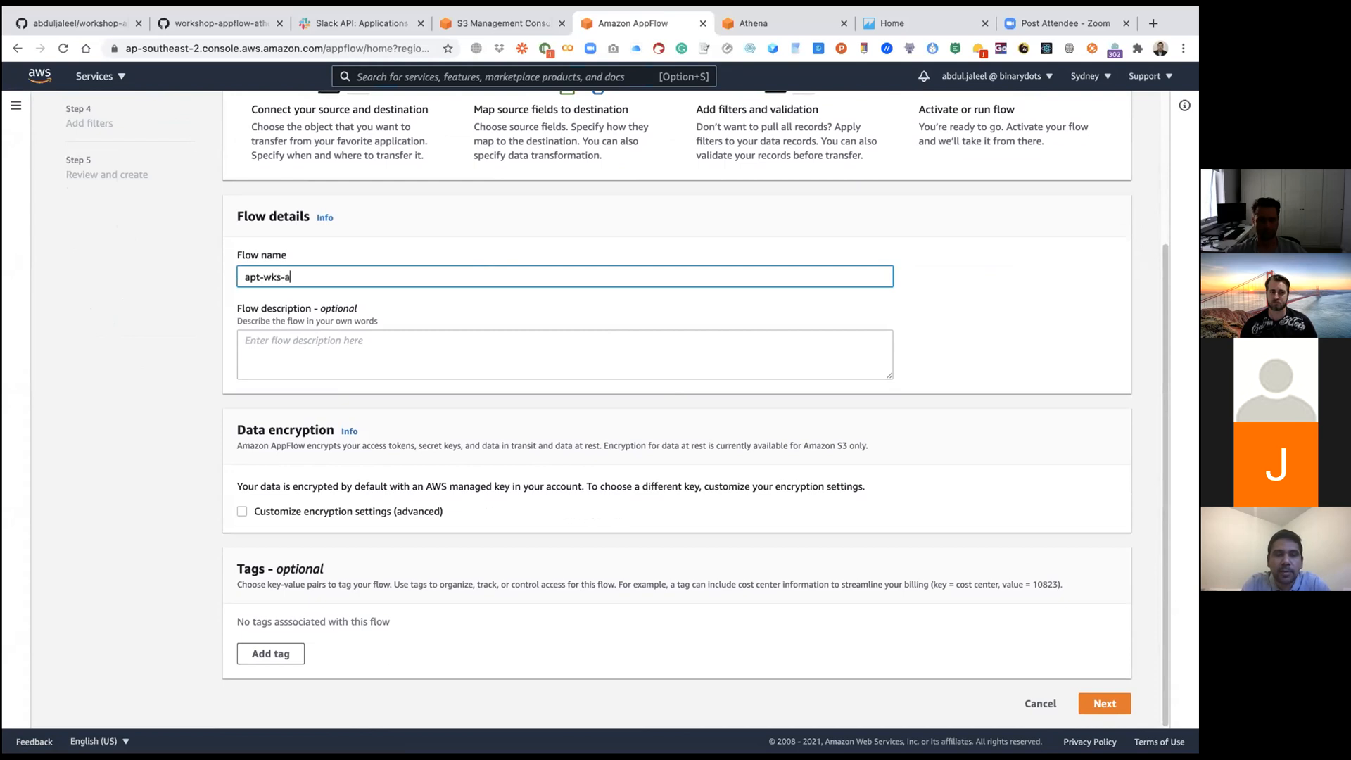
pyautogui.write('ppf')
pyautogui.press('BackSpace')
pyautogui.press('BackSpace')
pyautogui.press('BackSpace')
pyautogui.write('slackflow')
# Step: Copy the flow name into the flow description so it reads apt-wks-slackflow
pyautogui.click(467, 340)
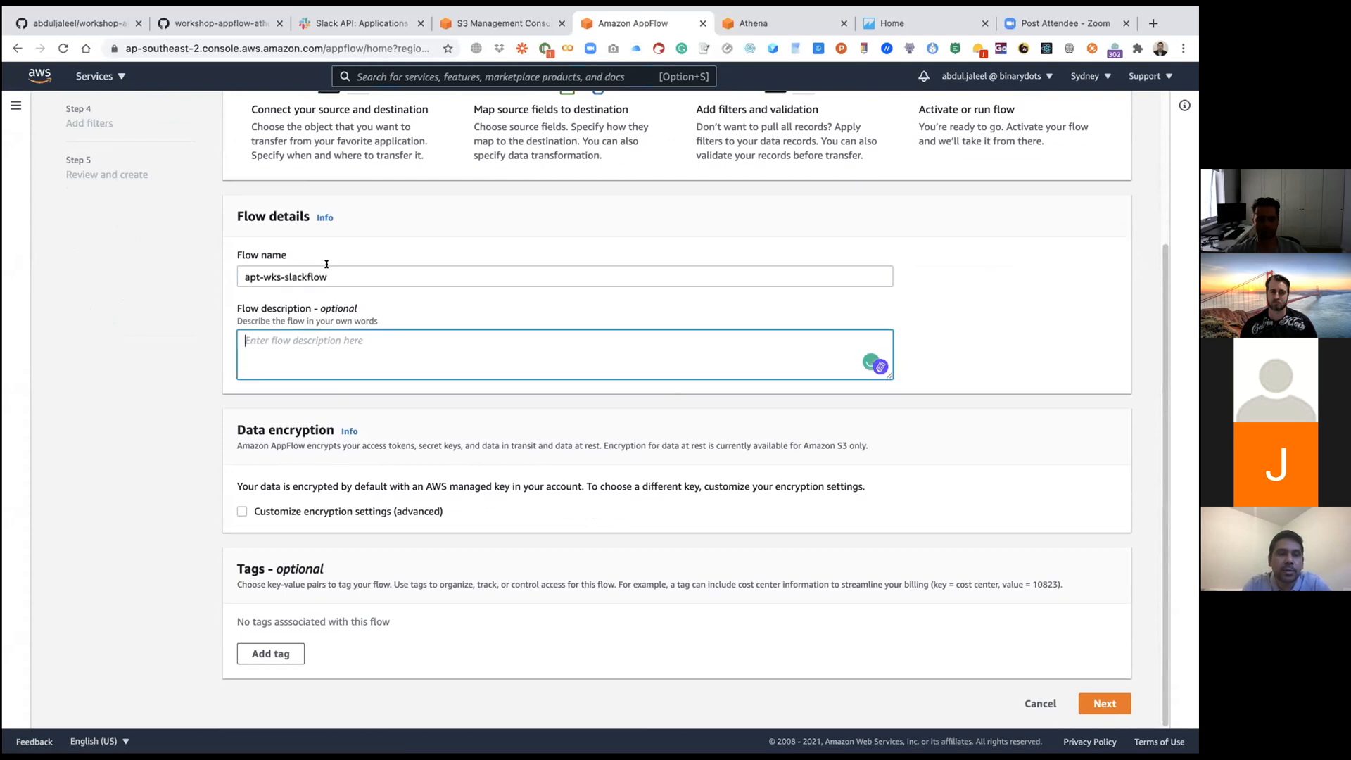
pyautogui.tripleClick(333, 273)
pyautogui.press('super+c')
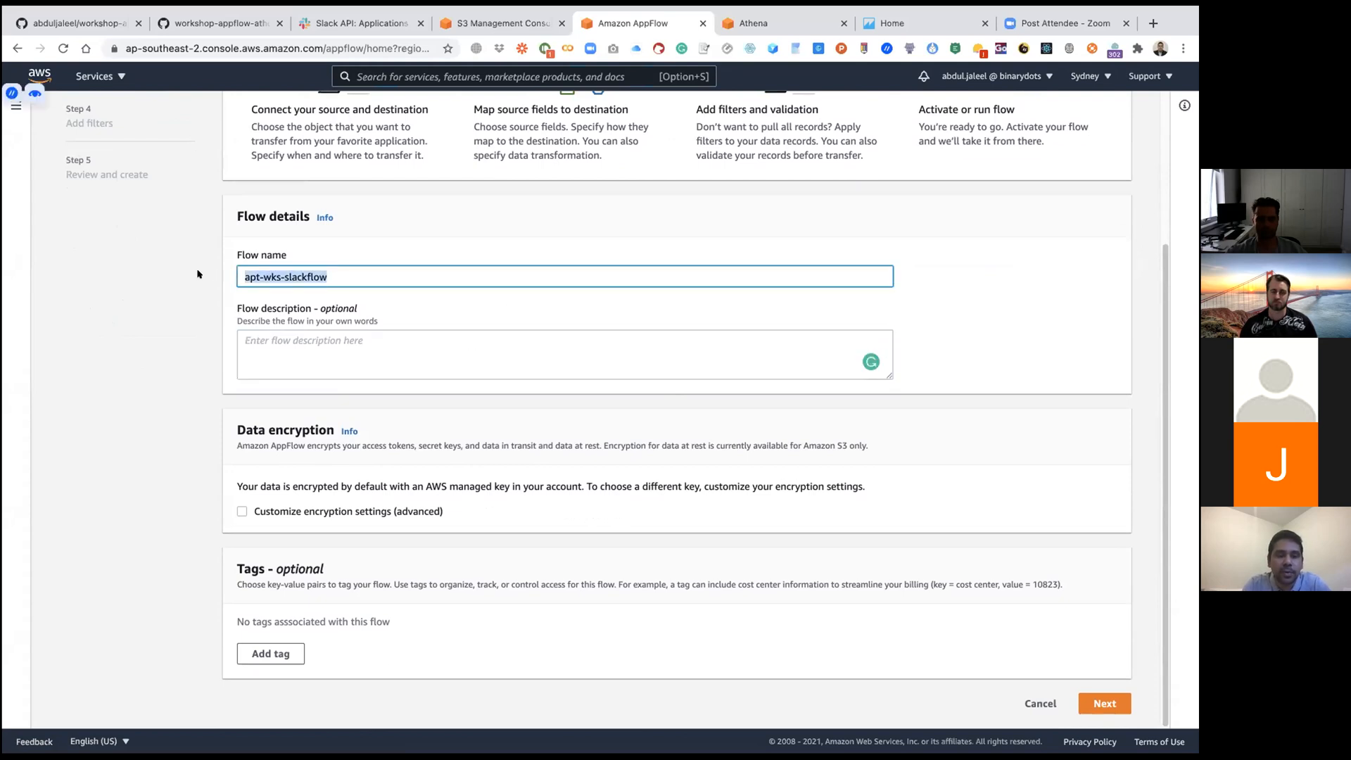
pyautogui.click(316, 343)
pyautogui.press('super+v')
pyautogui.click(853, 432)
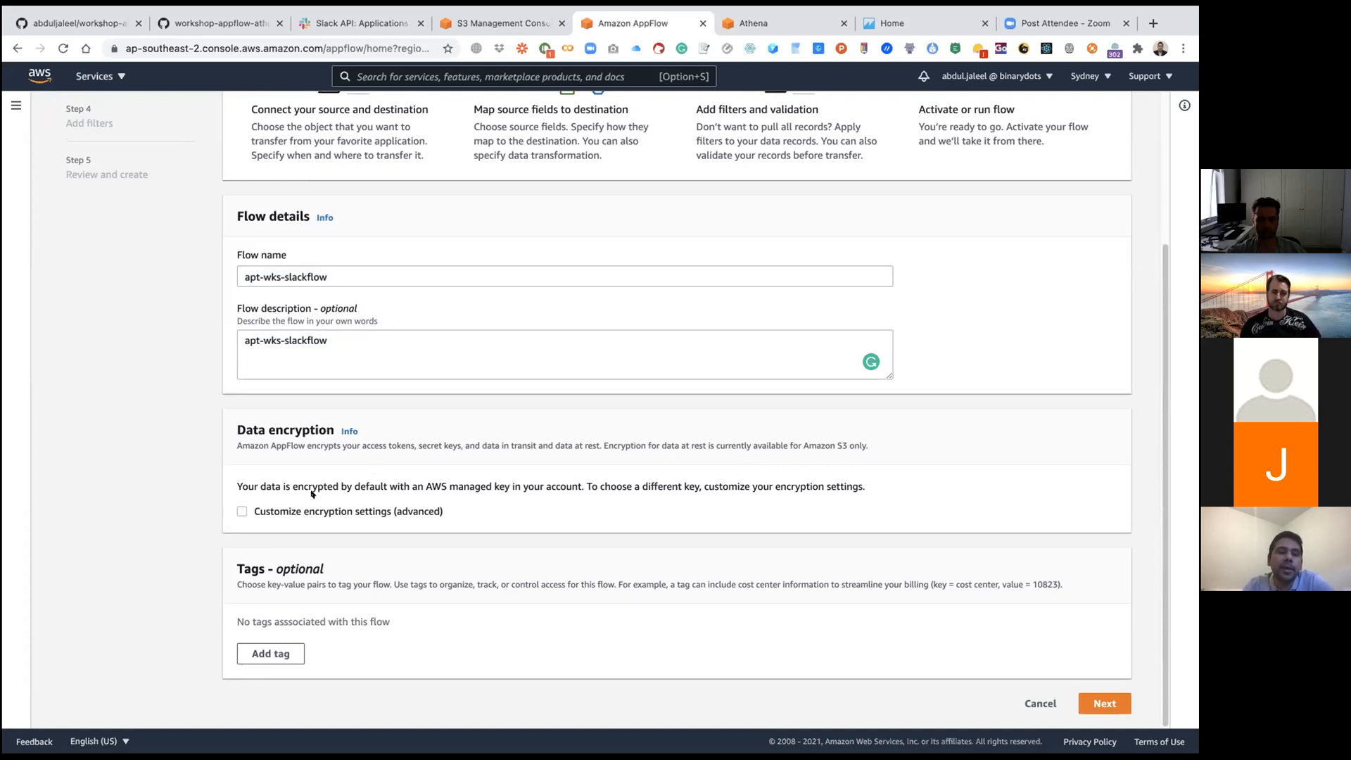
# Step: Inspect the custom encryption option, turn it off again to keep the AWS managed key, and proceed to Configure flow
pyautogui.click(313, 511)
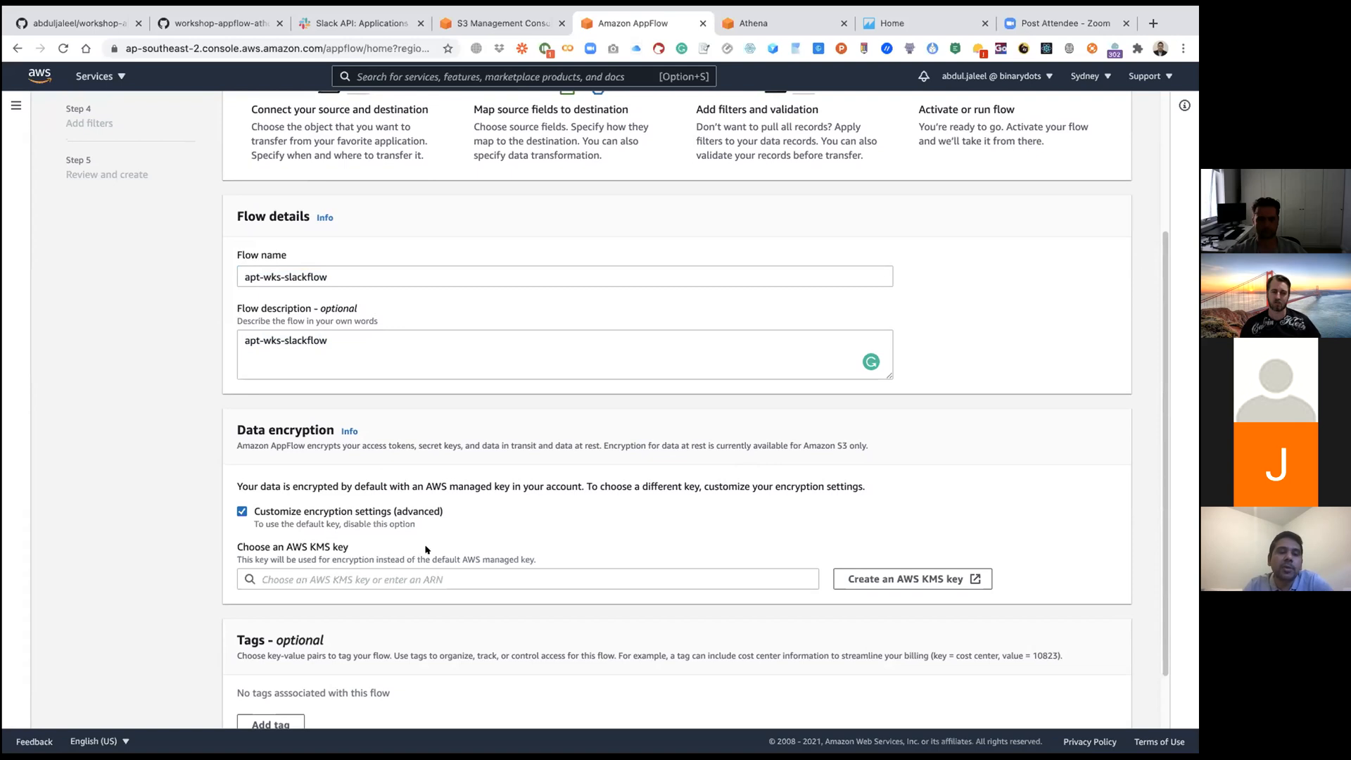
pyautogui.click(242, 512)
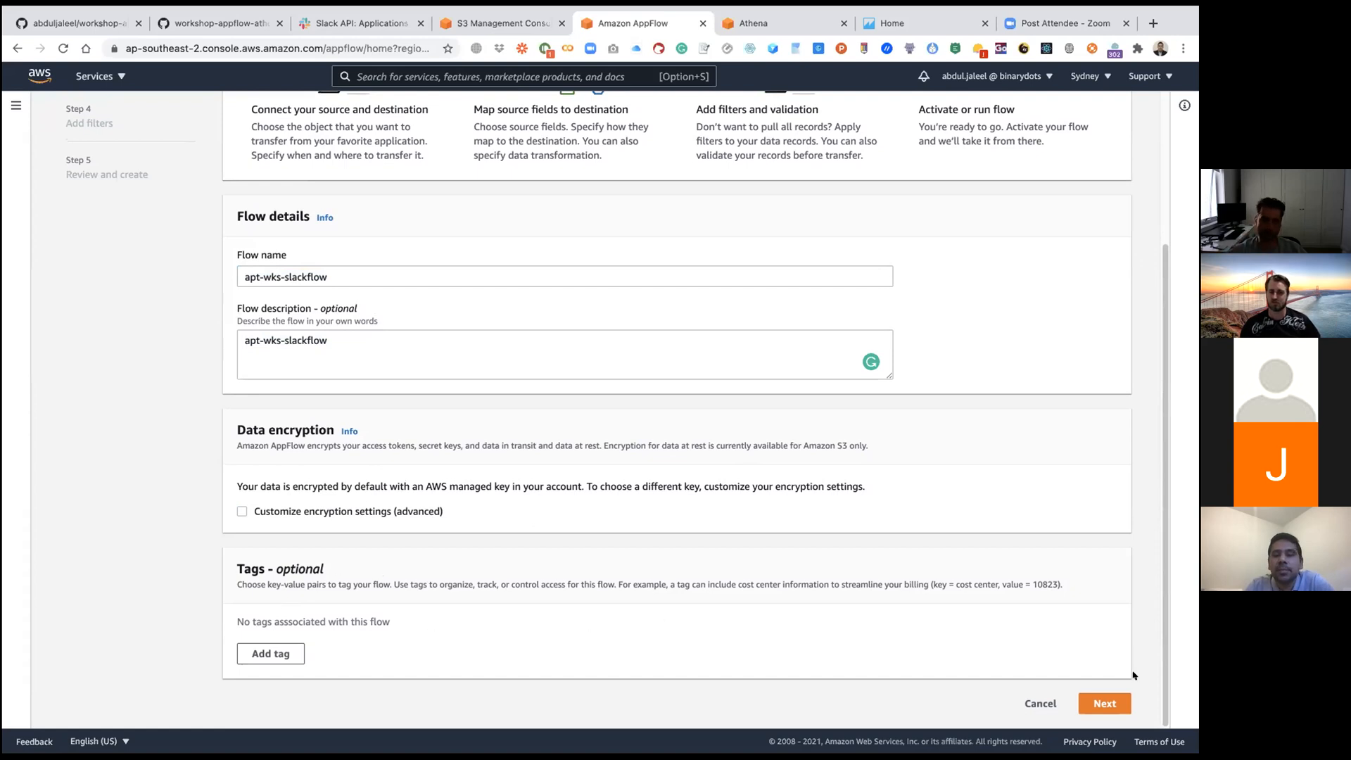
pyautogui.click(1098, 700)
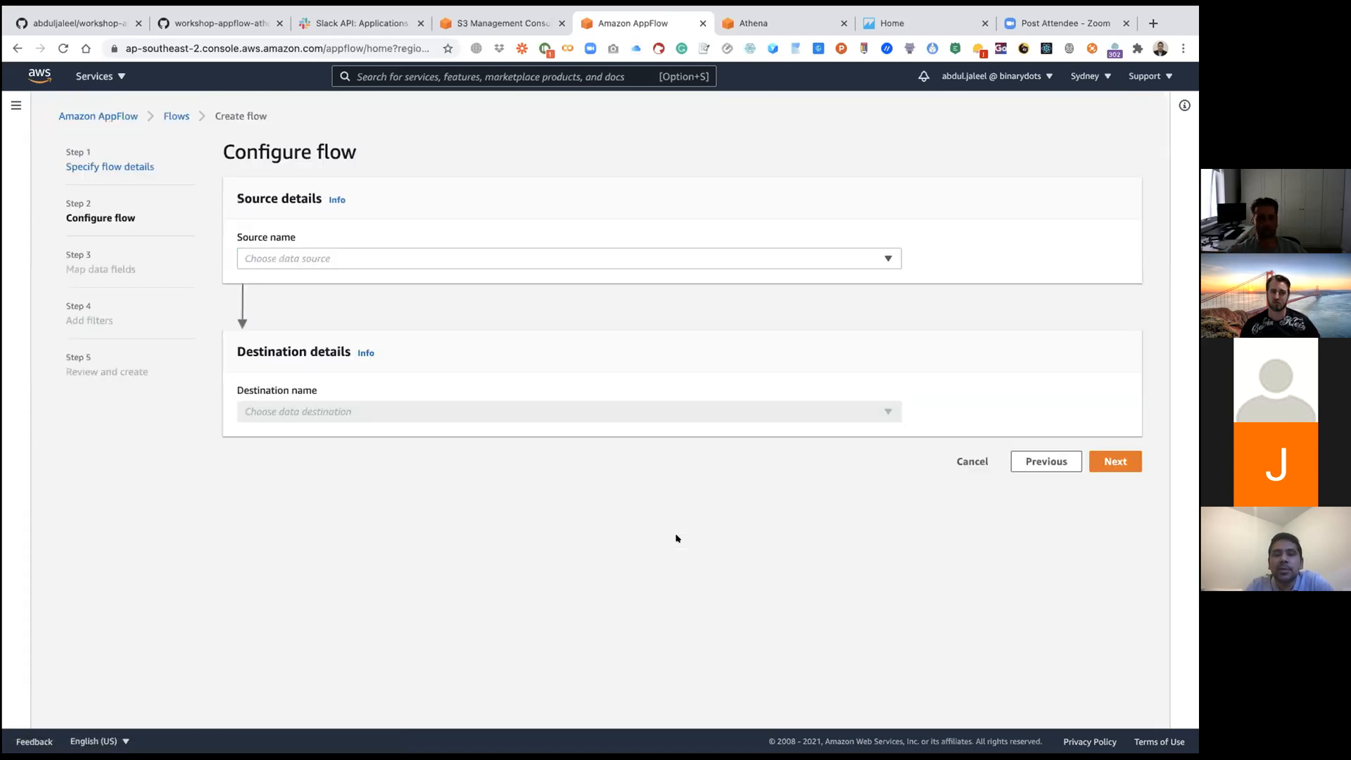
# Step: Choose Slack as the flow's data source
pyautogui.click(314, 254)
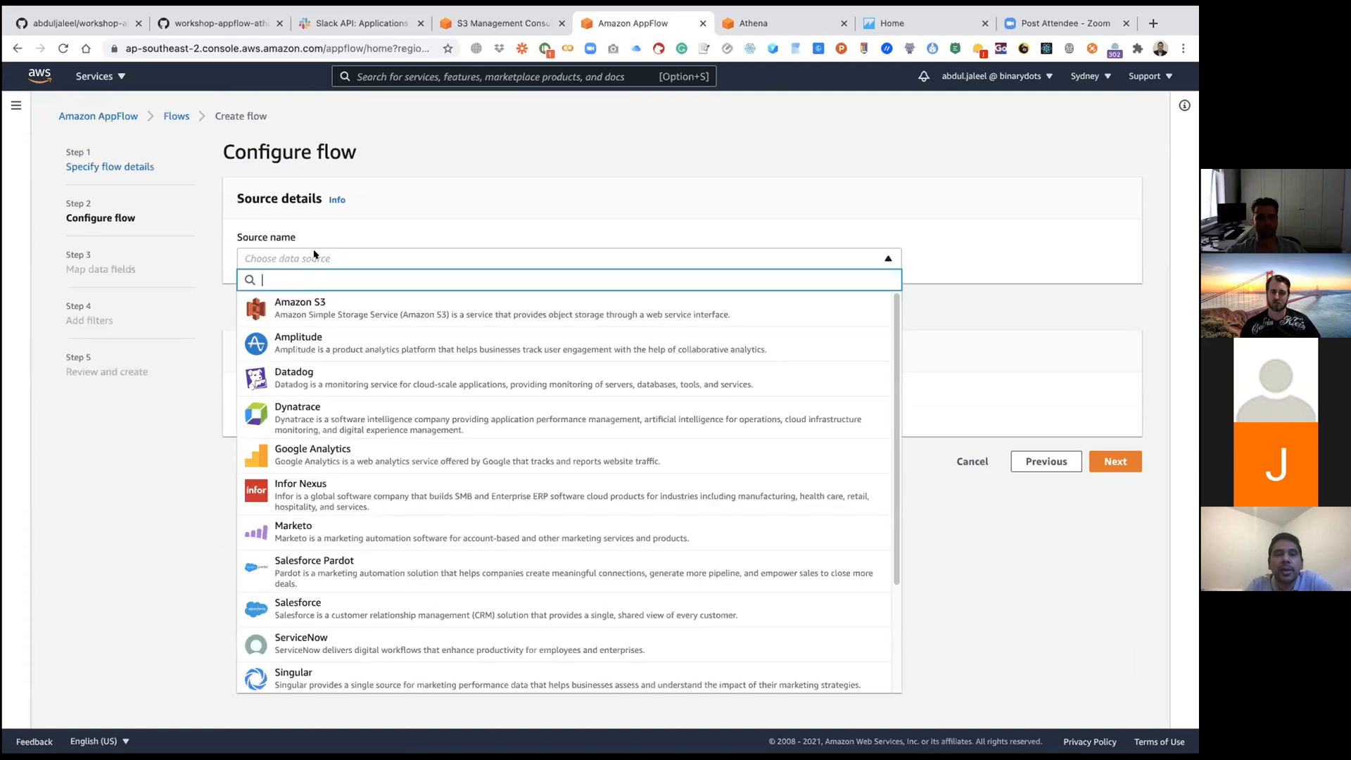
pyautogui.click(142, 458)
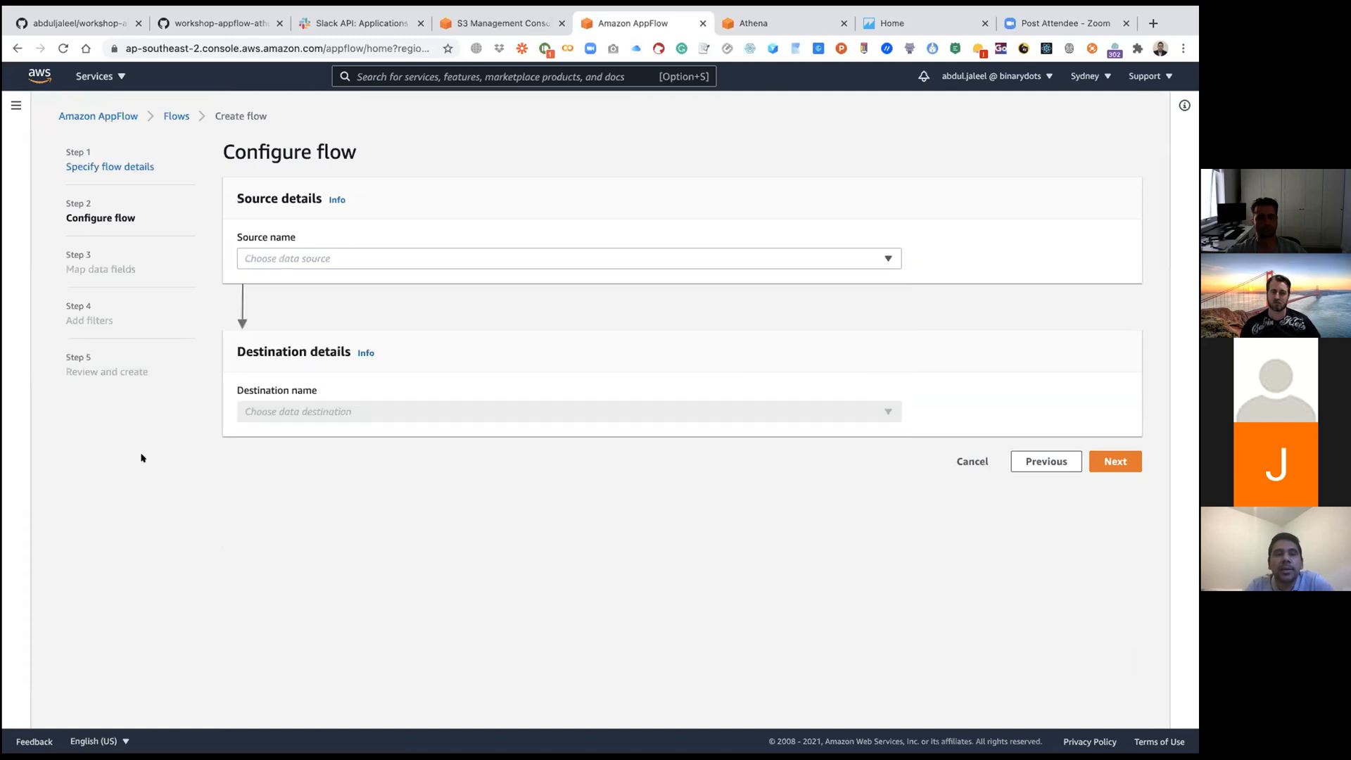
pyautogui.click(368, 263)
pyautogui.scroll(-5, 340, 492)
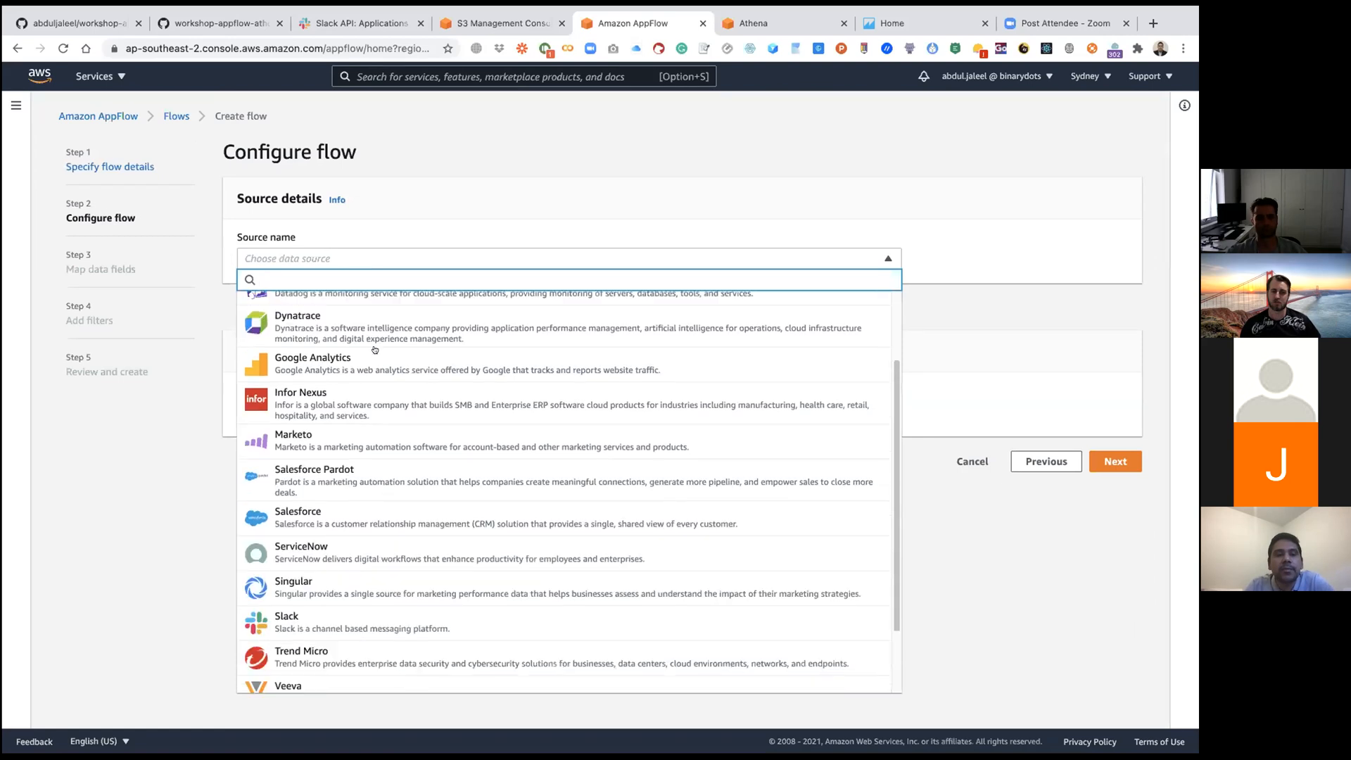
pyautogui.click(341, 574)
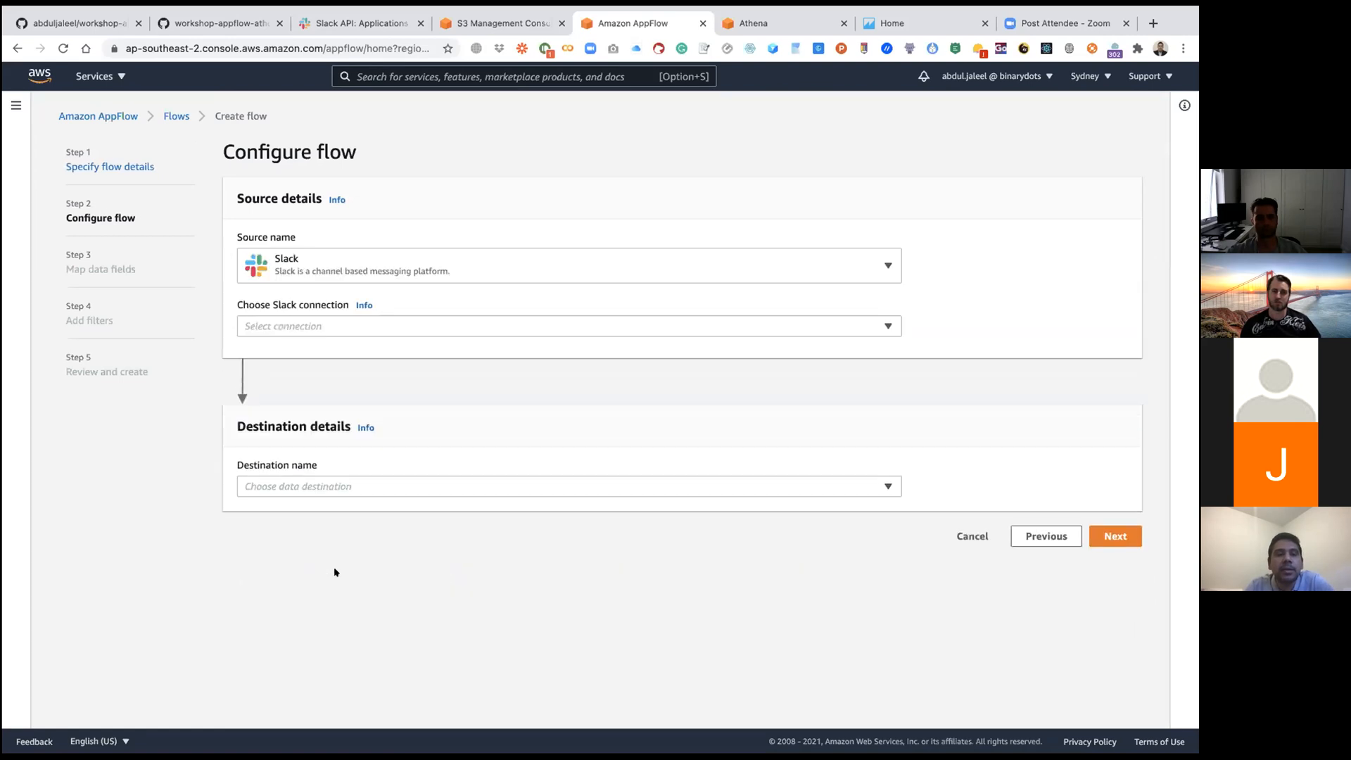
# Step: Create a new Slack connection and paste the Slack app's client ID and client secret into its fields
pyautogui.click(334, 320)
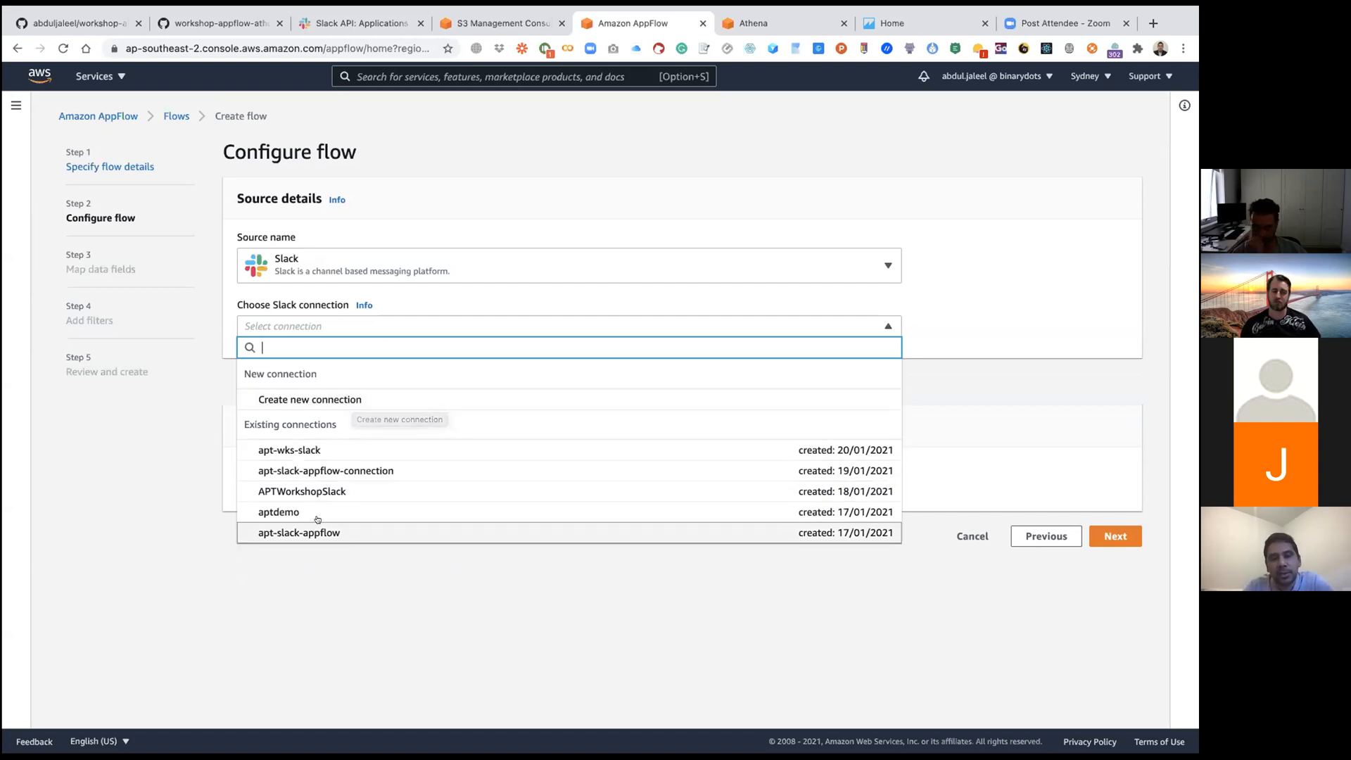
pyautogui.click(382, 401)
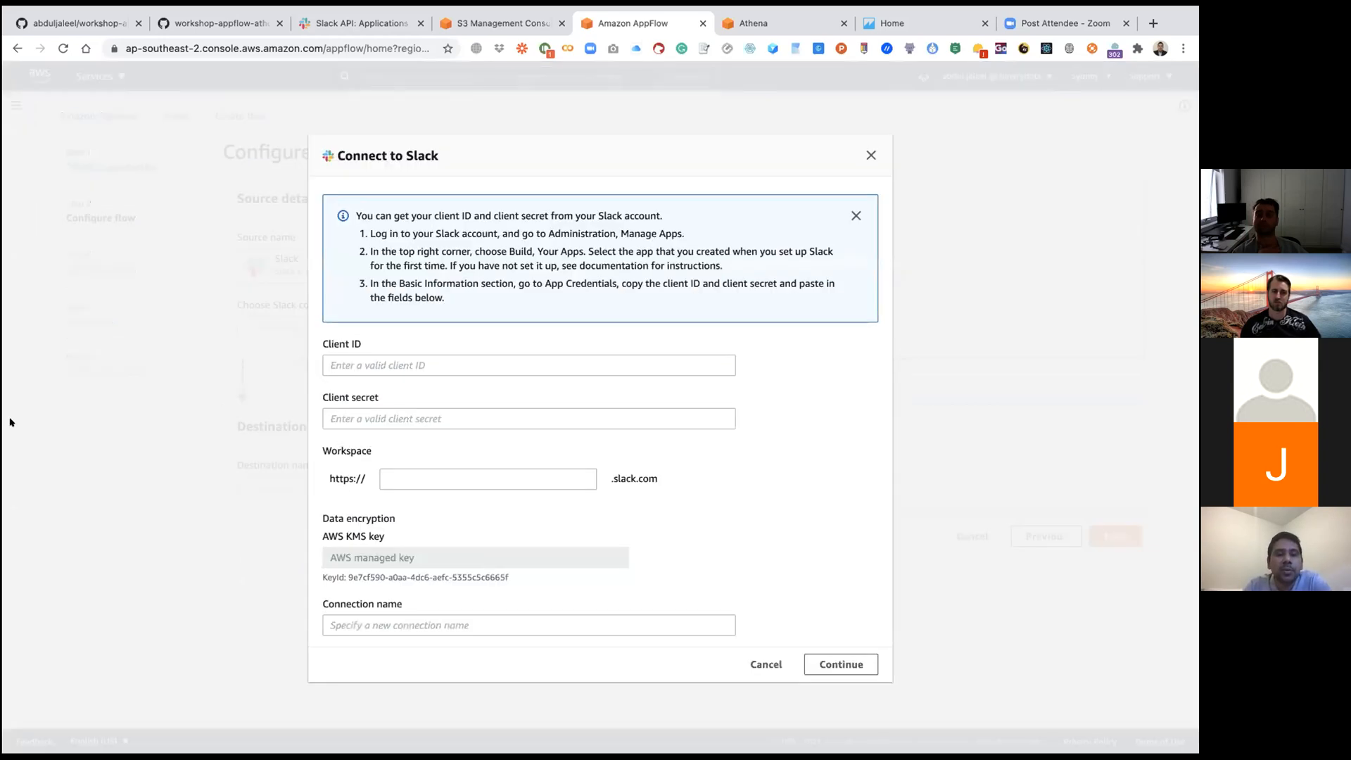
pyautogui.click(385, 365)
pyautogui.press('super+v')
pyautogui.click(381, 415)
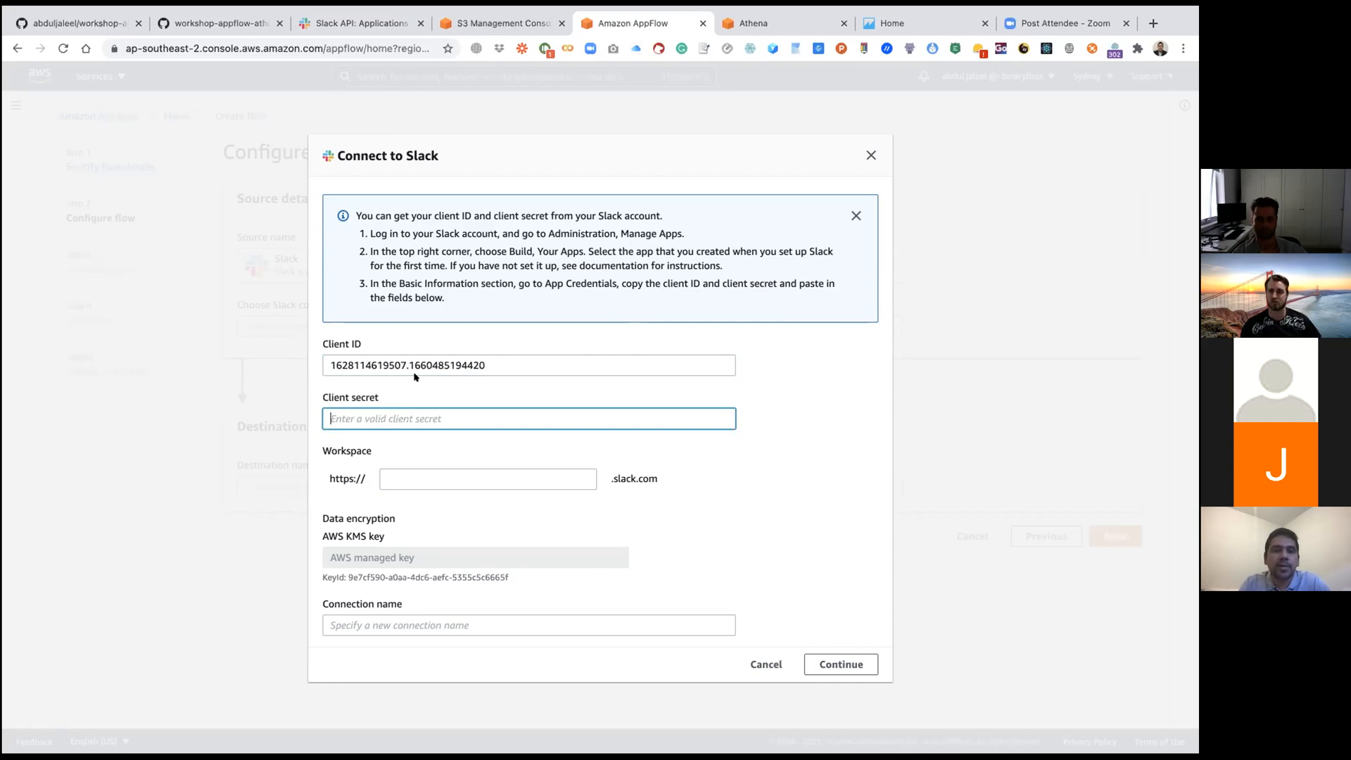
pyautogui.press('super+v')
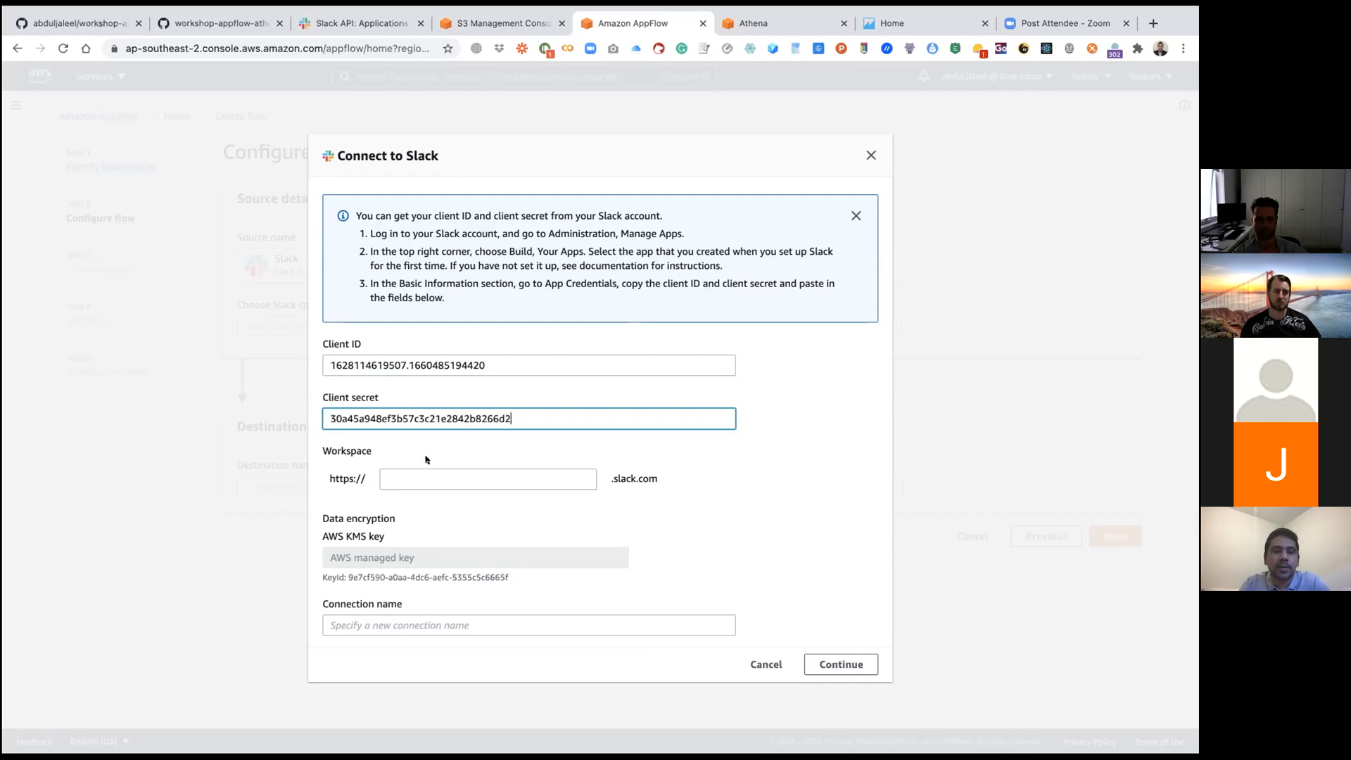
# Step: Set the Slack workspace of the connection to binarydots
pyautogui.click(428, 479)
pyautogui.write('bina')
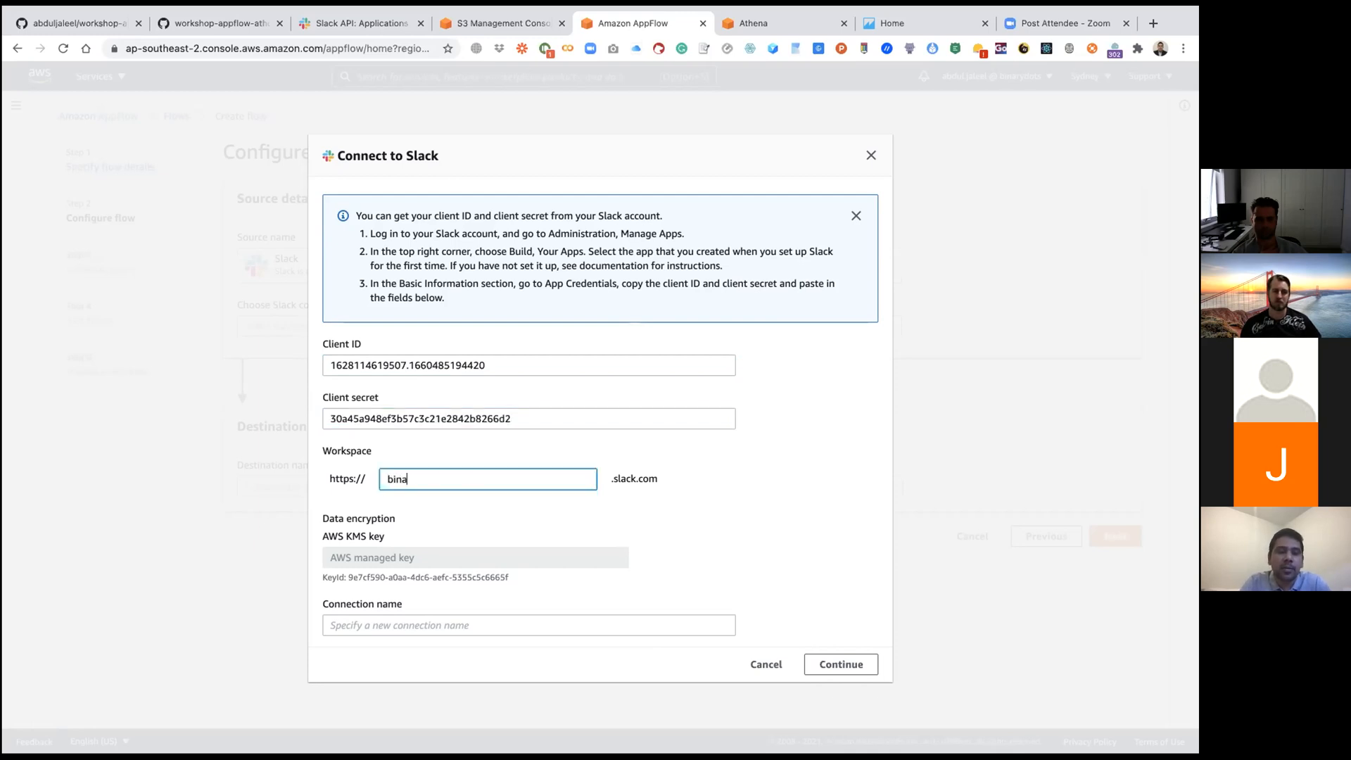
pyautogui.write('rydots')
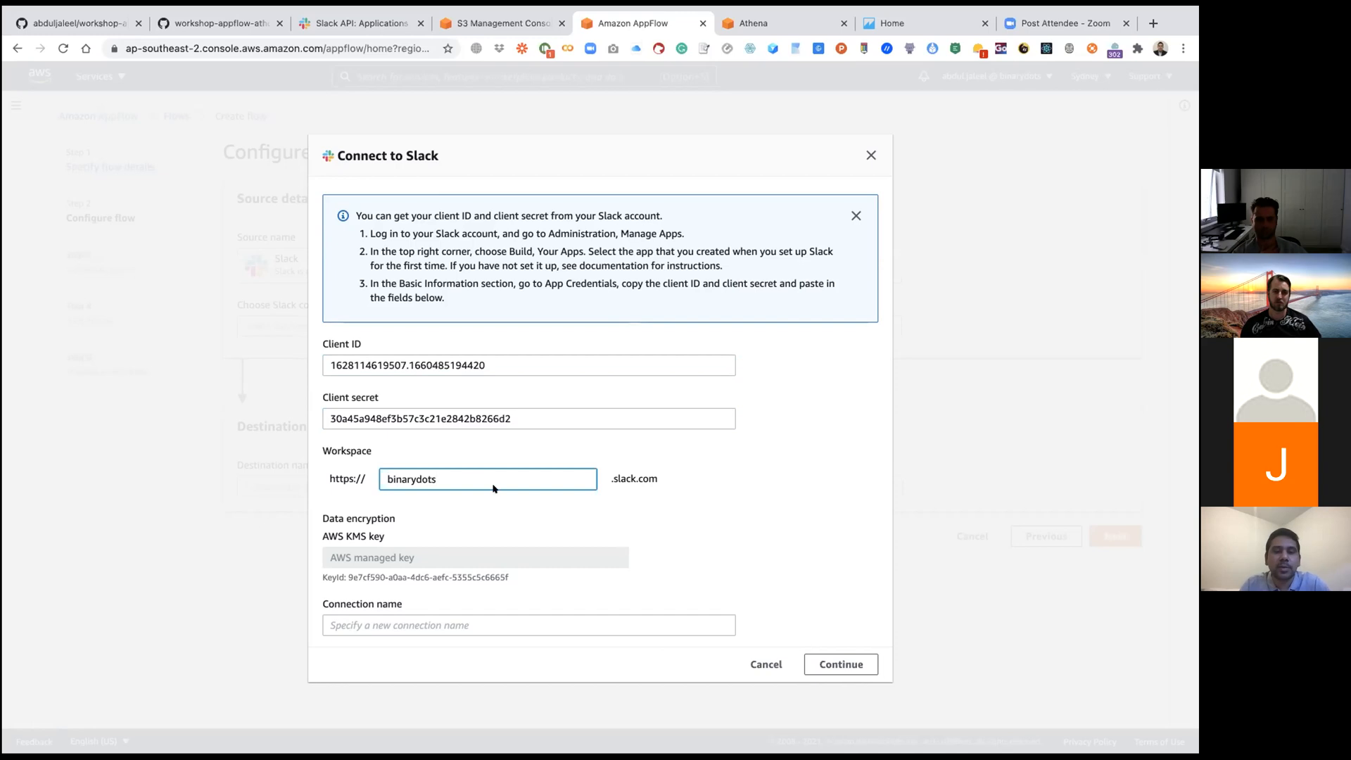
pyautogui.click(691, 478)
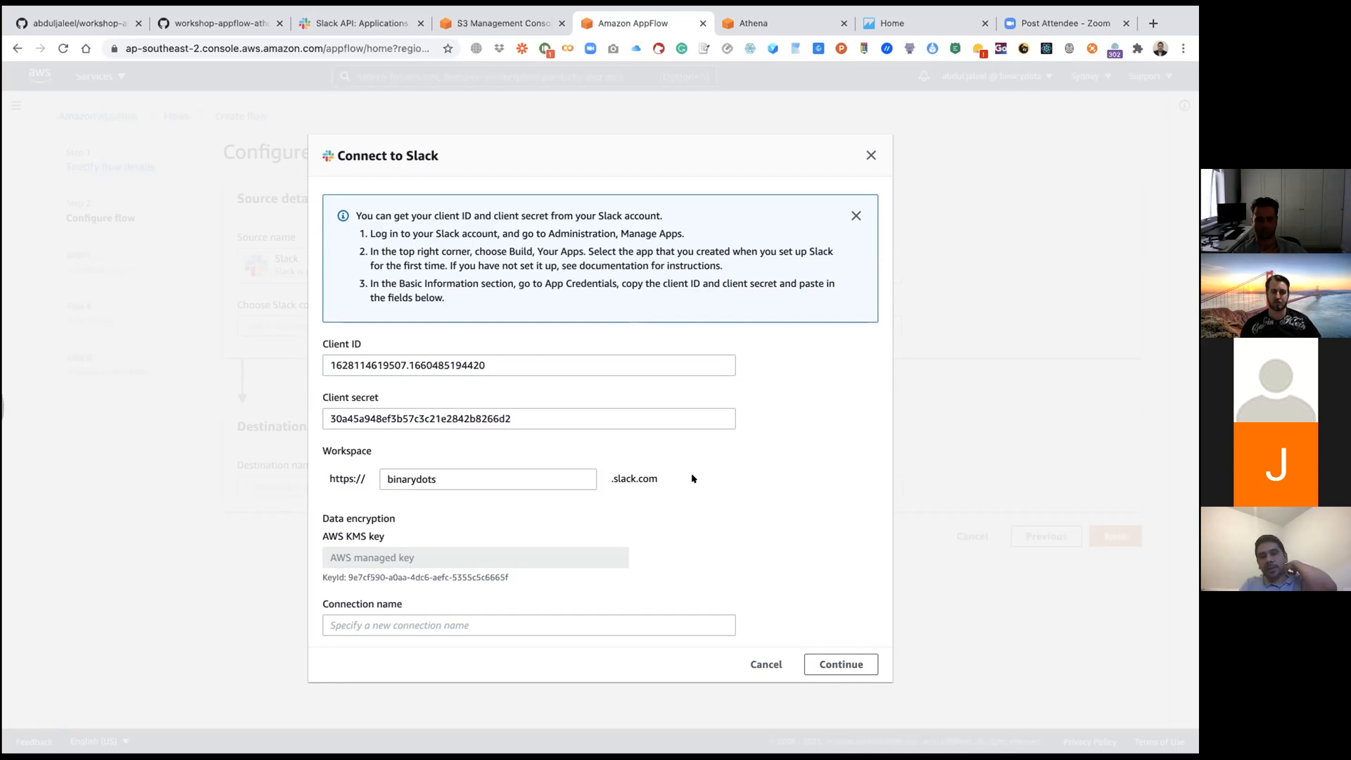
# Step: Name the connection apt-wks-slackconnection, submit it and allow DemoApp to access the Binarydots Slack workspace
pyautogui.click(488, 616)
pyautogui.write('apt')
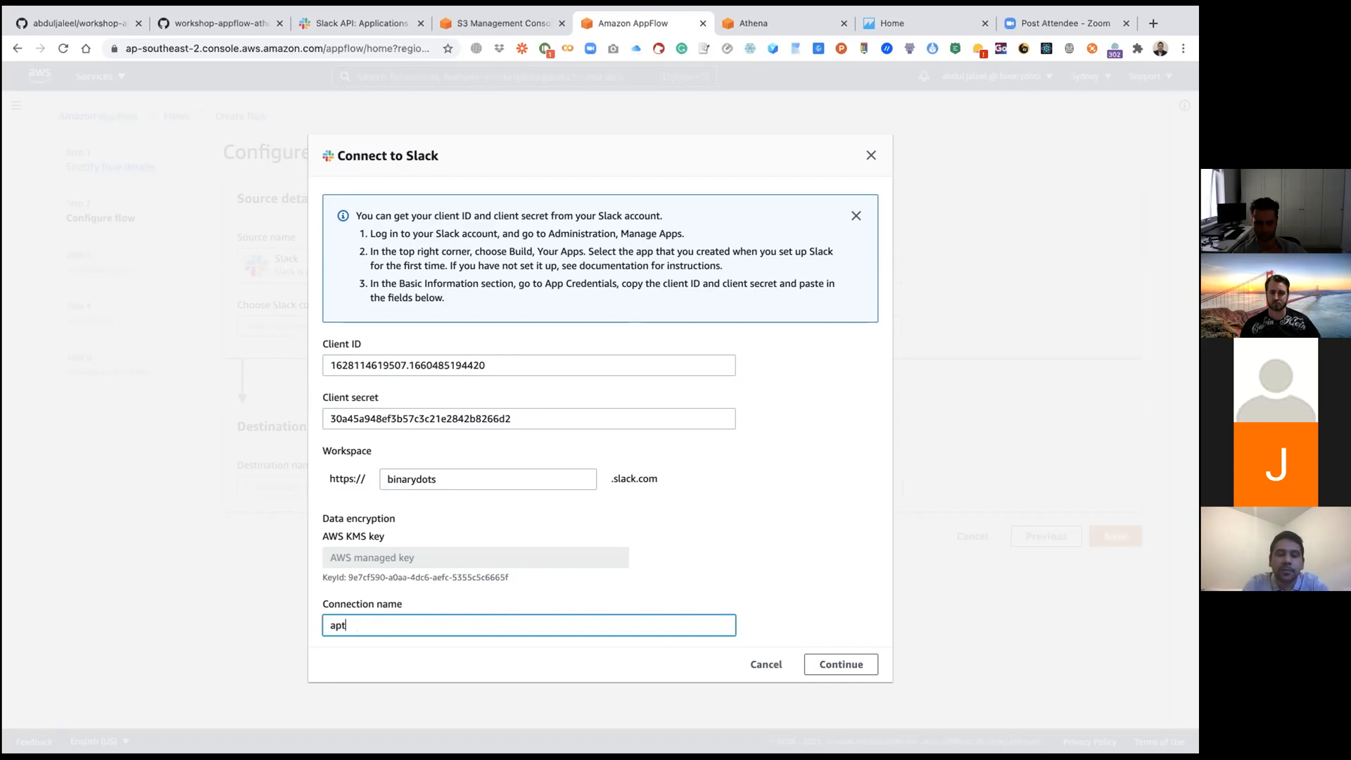
pyautogui.write('-wks-slackconnection')
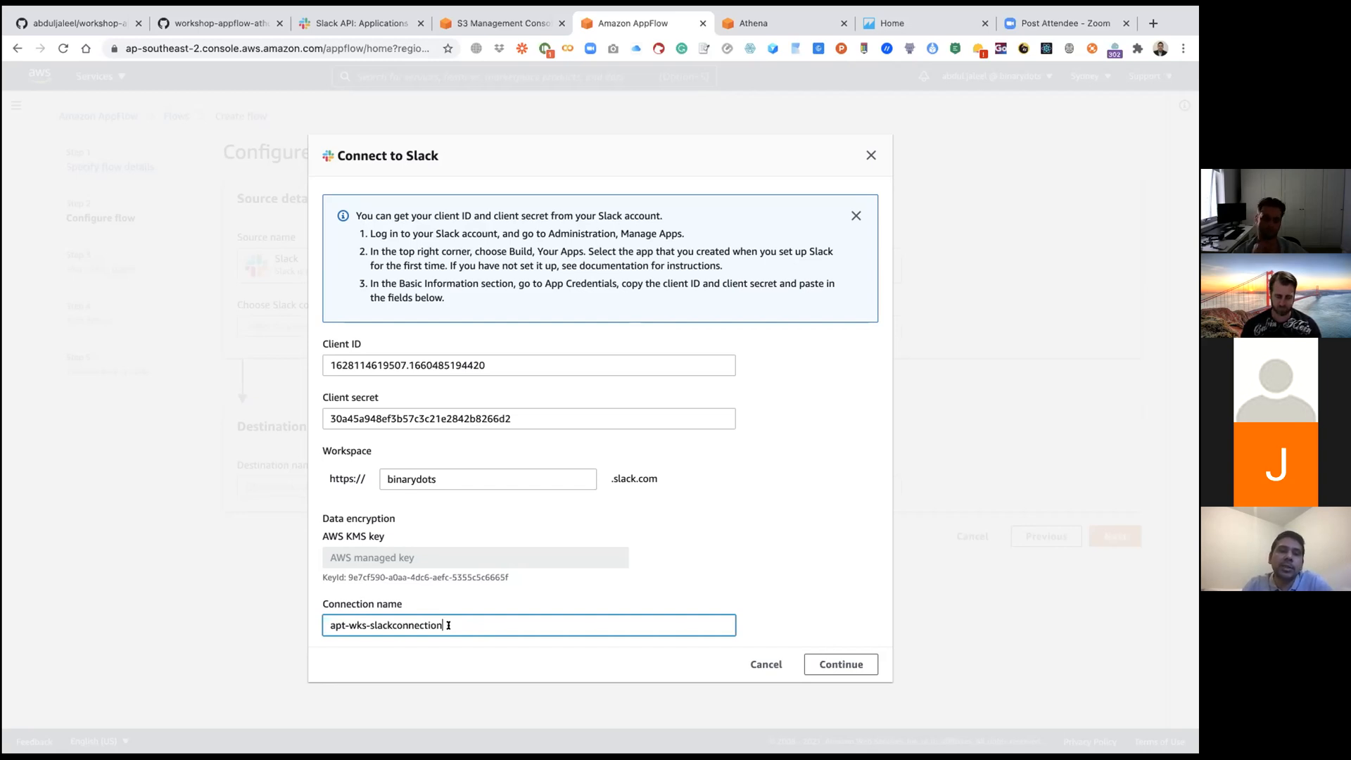
pyautogui.click(839, 664)
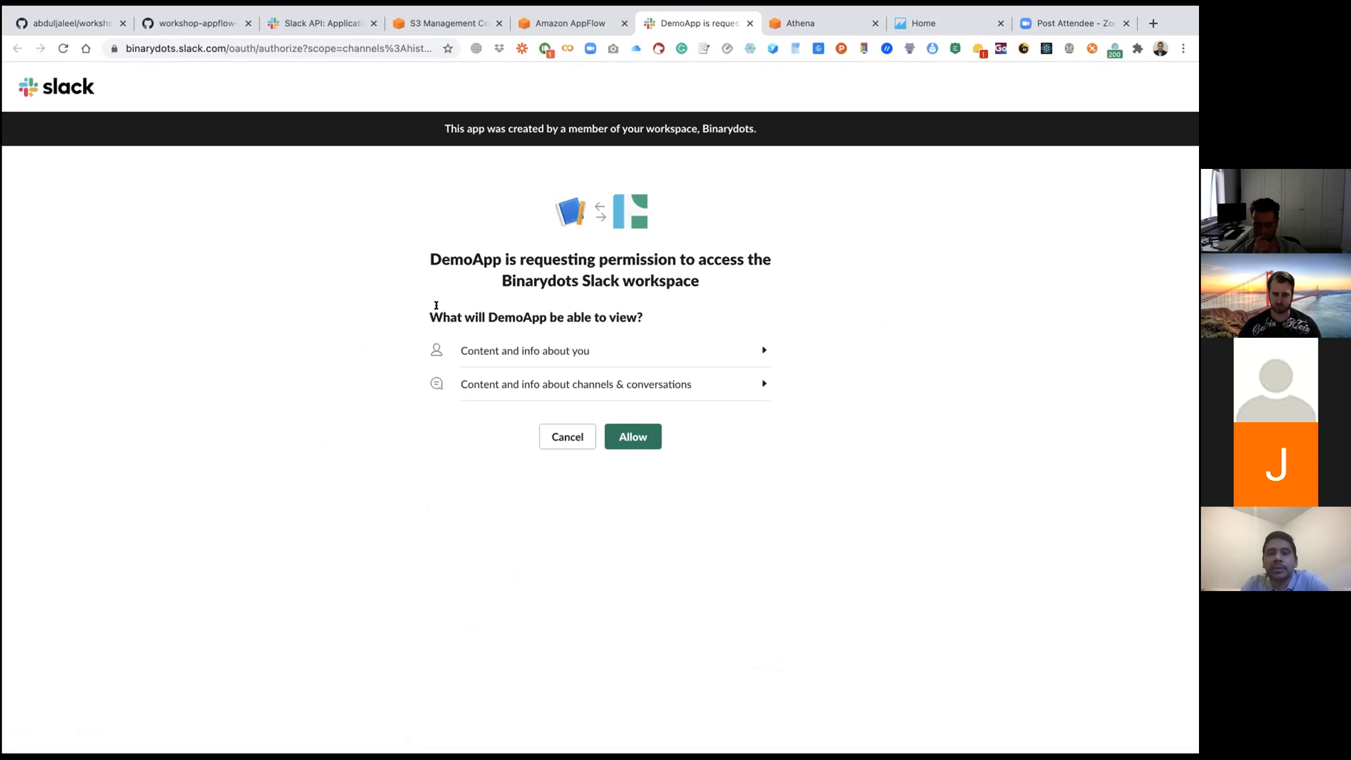
pyautogui.click(634, 439)
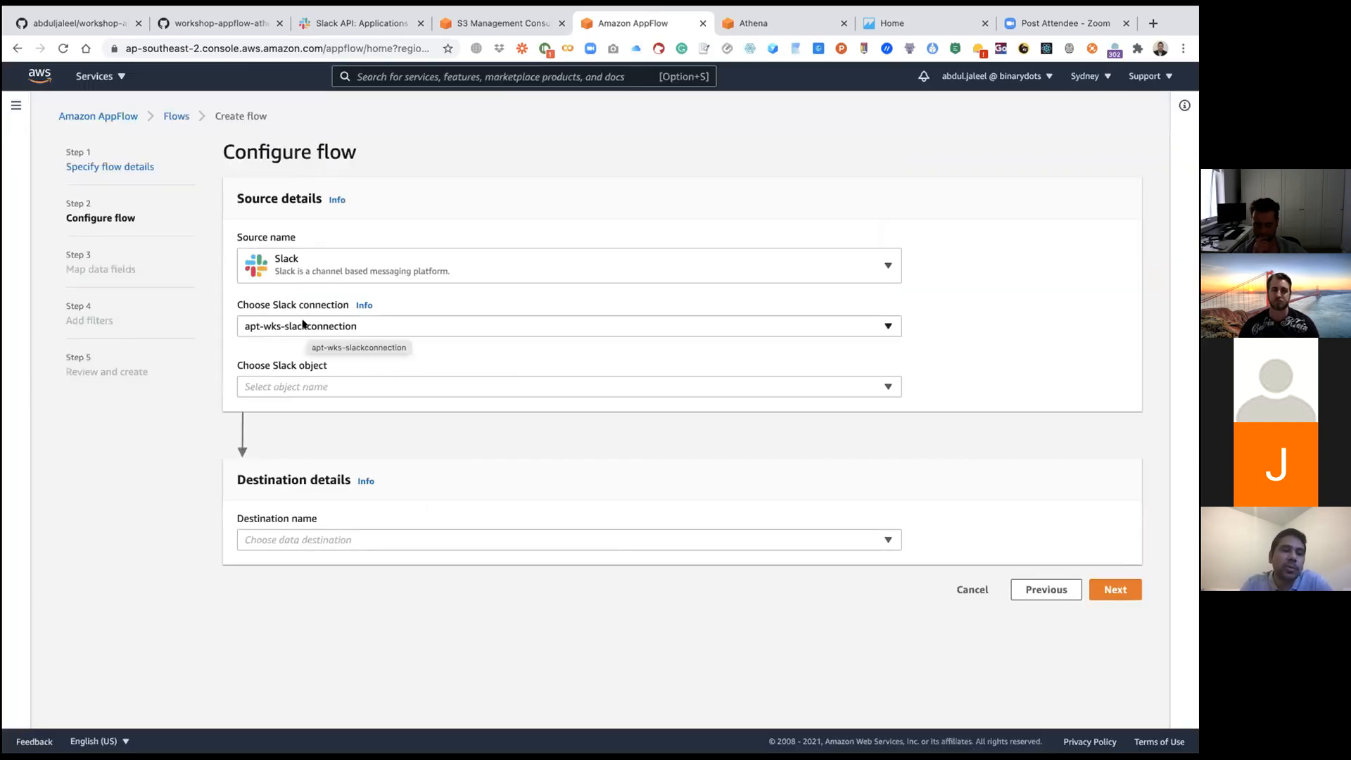
# Step: Set the source's Slack object to Conversations and its channel to general
pyautogui.click(299, 387)
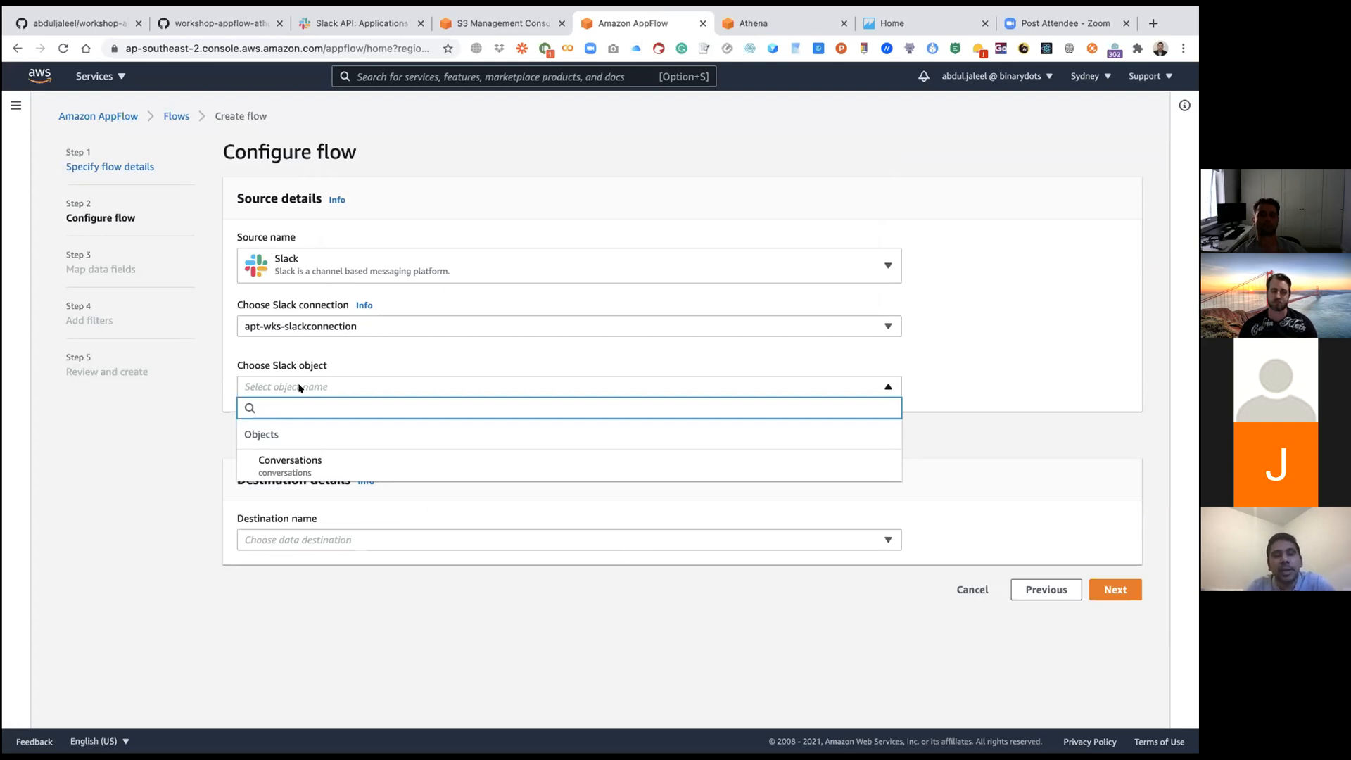
pyautogui.click(319, 470)
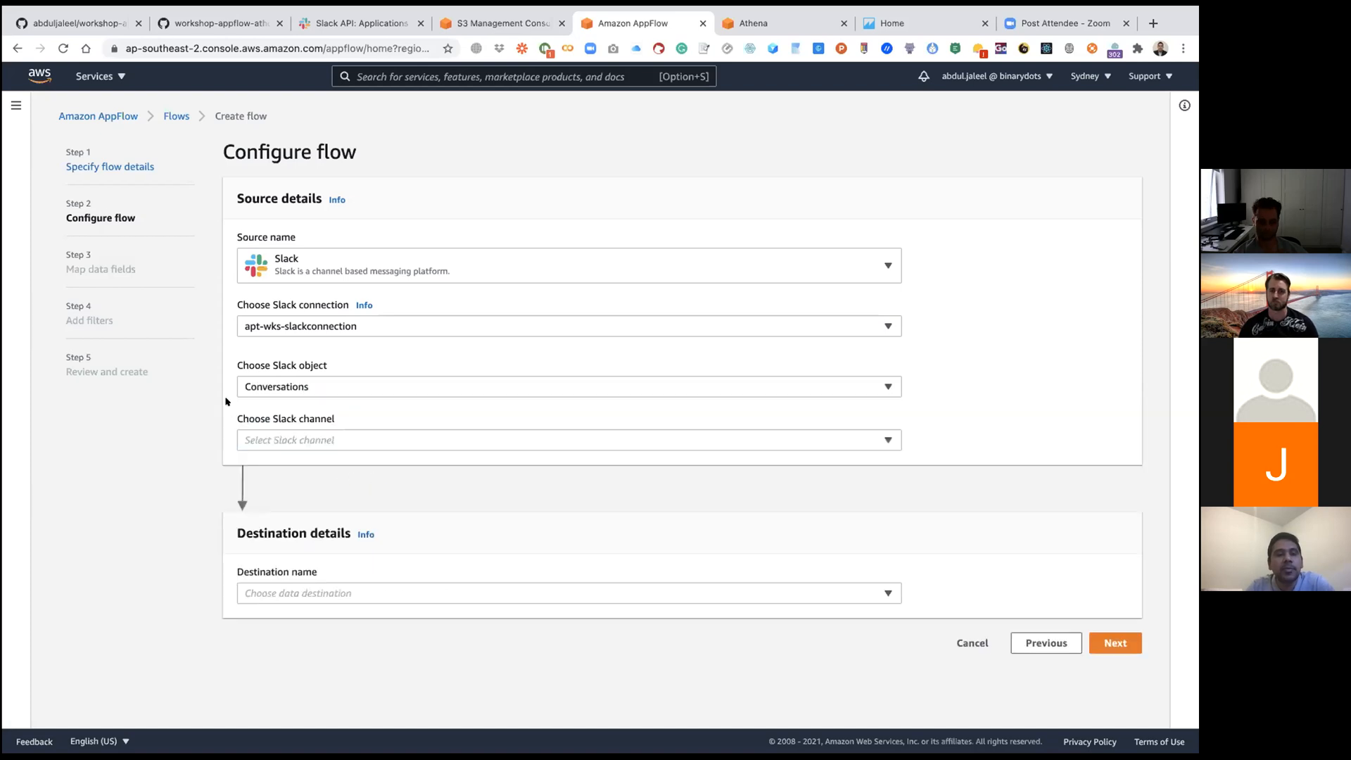
pyautogui.click(316, 442)
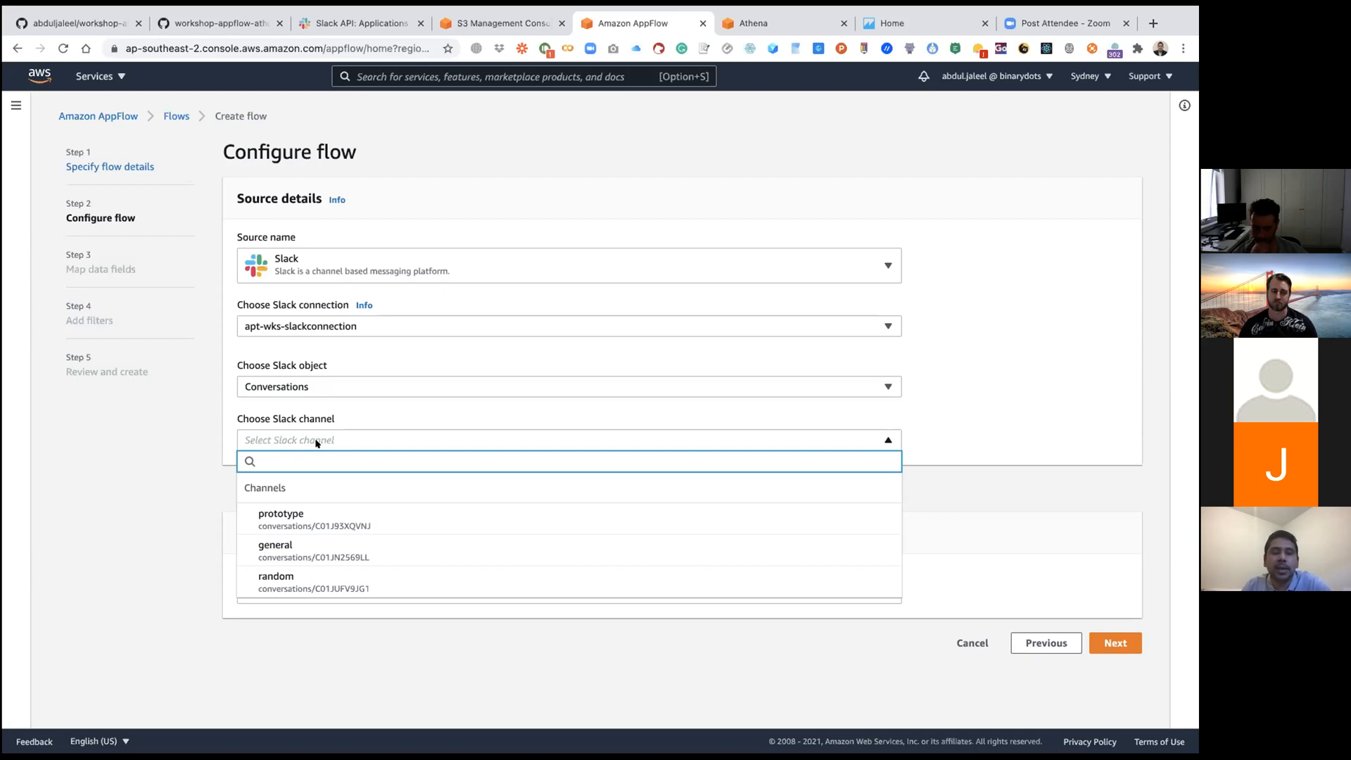
pyautogui.click(285, 552)
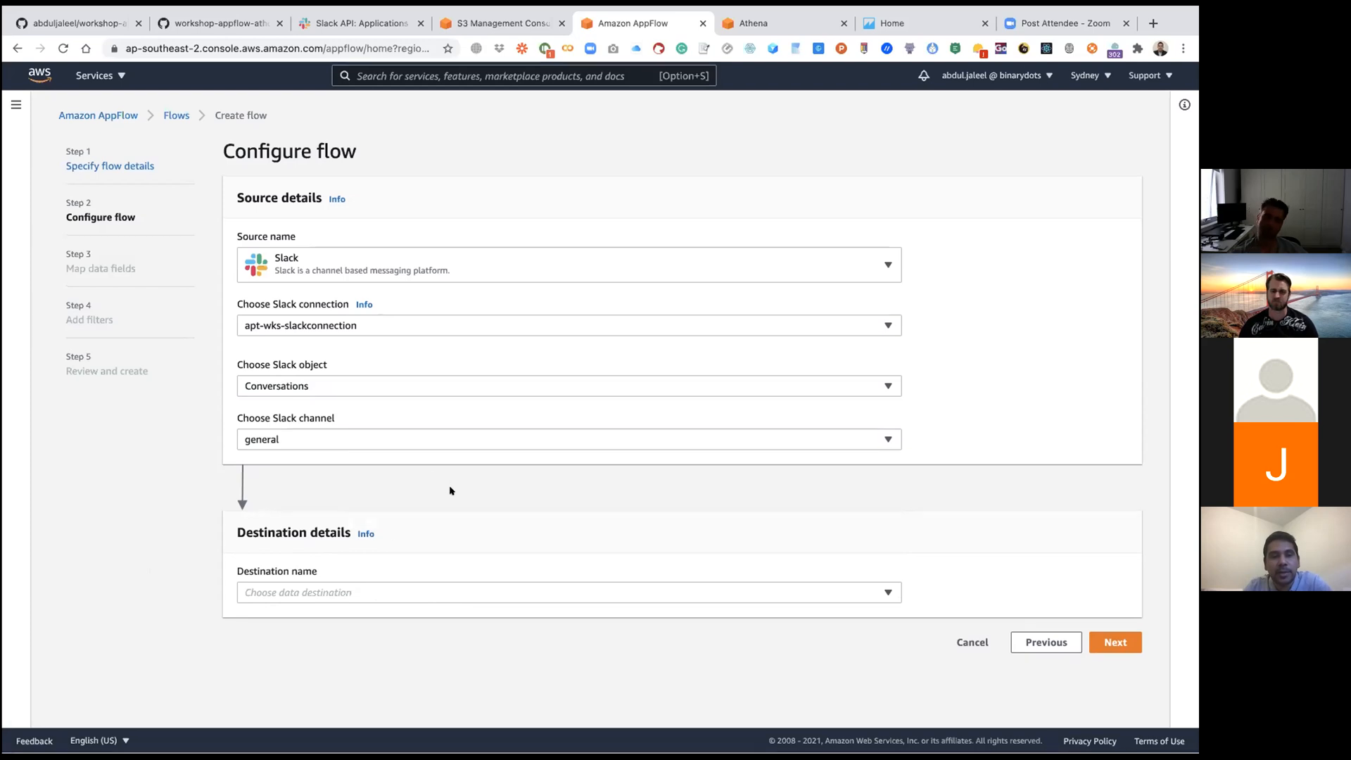
# Step: Choose Amazon S3 as the flow's data destination
pyautogui.click(327, 593)
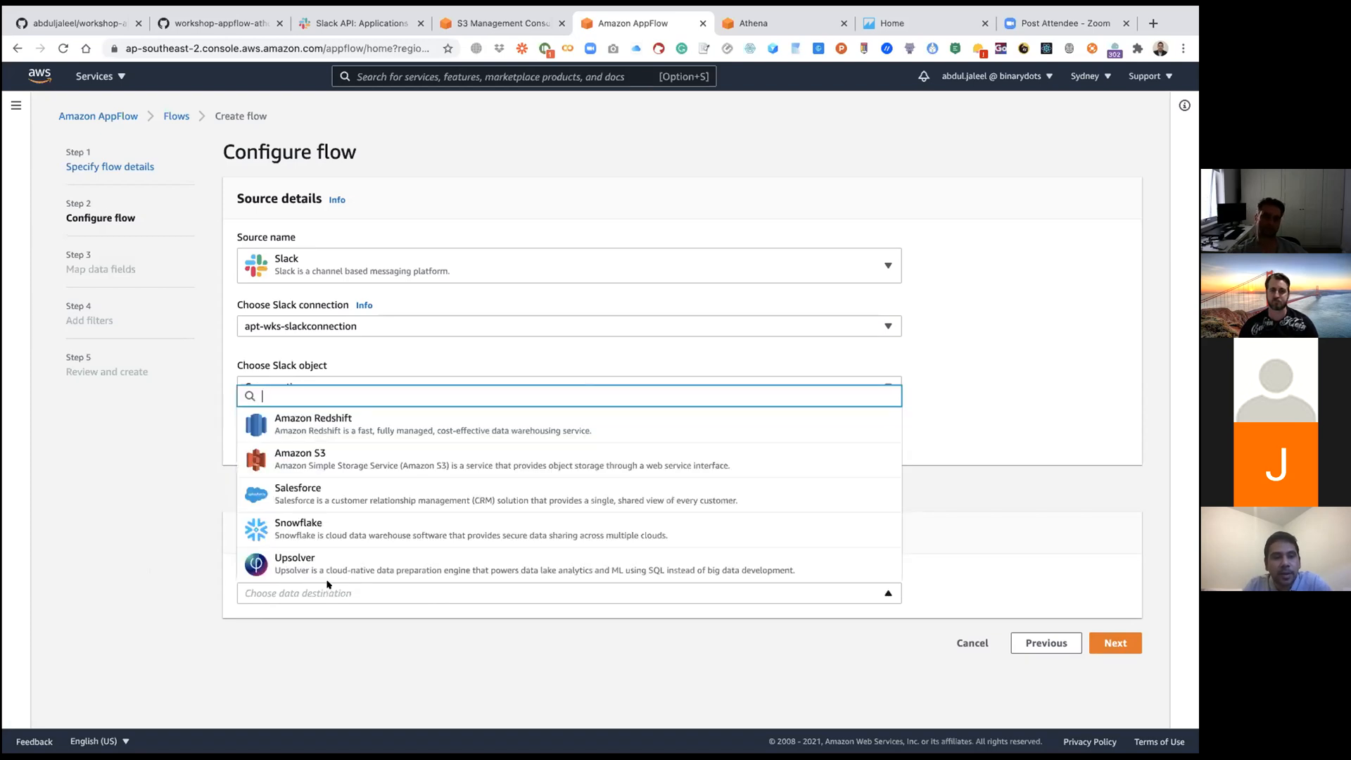
pyautogui.click(320, 593)
pyautogui.click(317, 594)
pyautogui.click(326, 461)
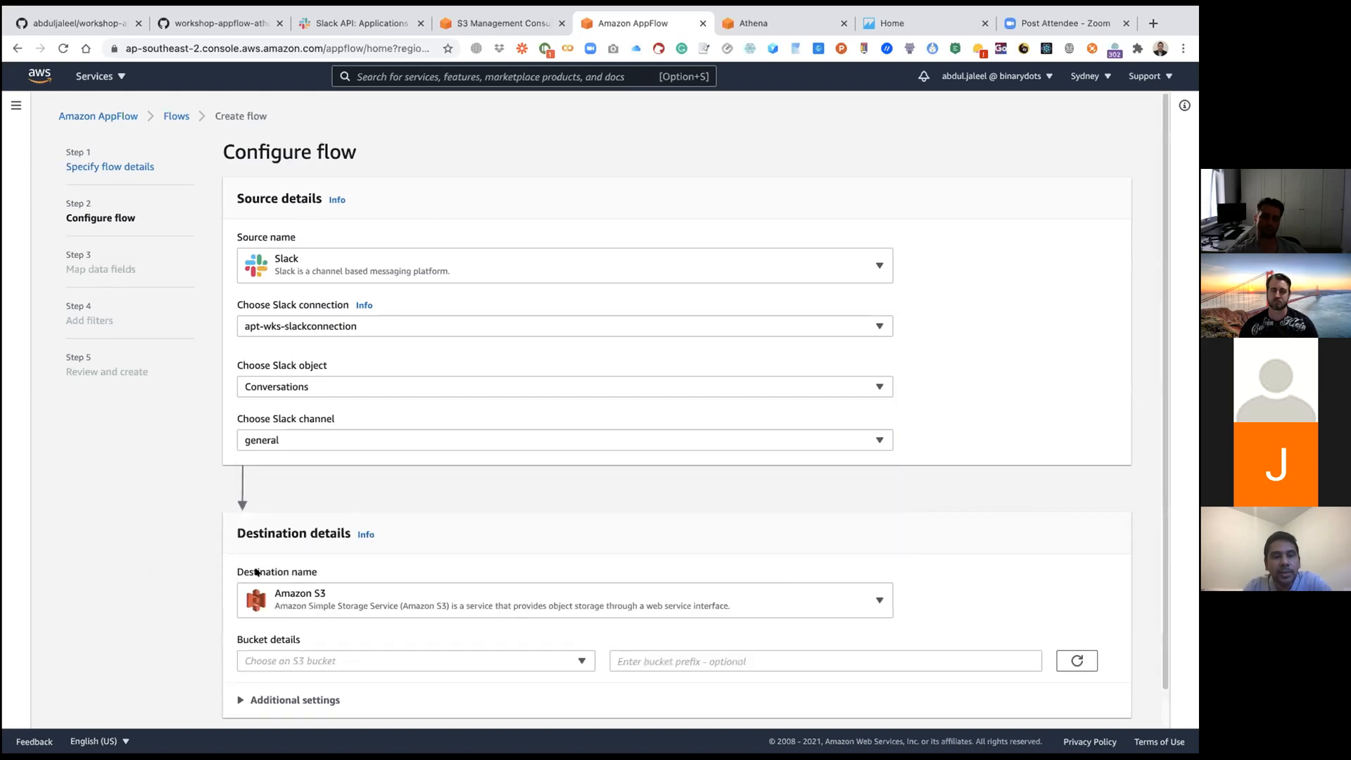
pyautogui.scroll(-1, 186, 571)
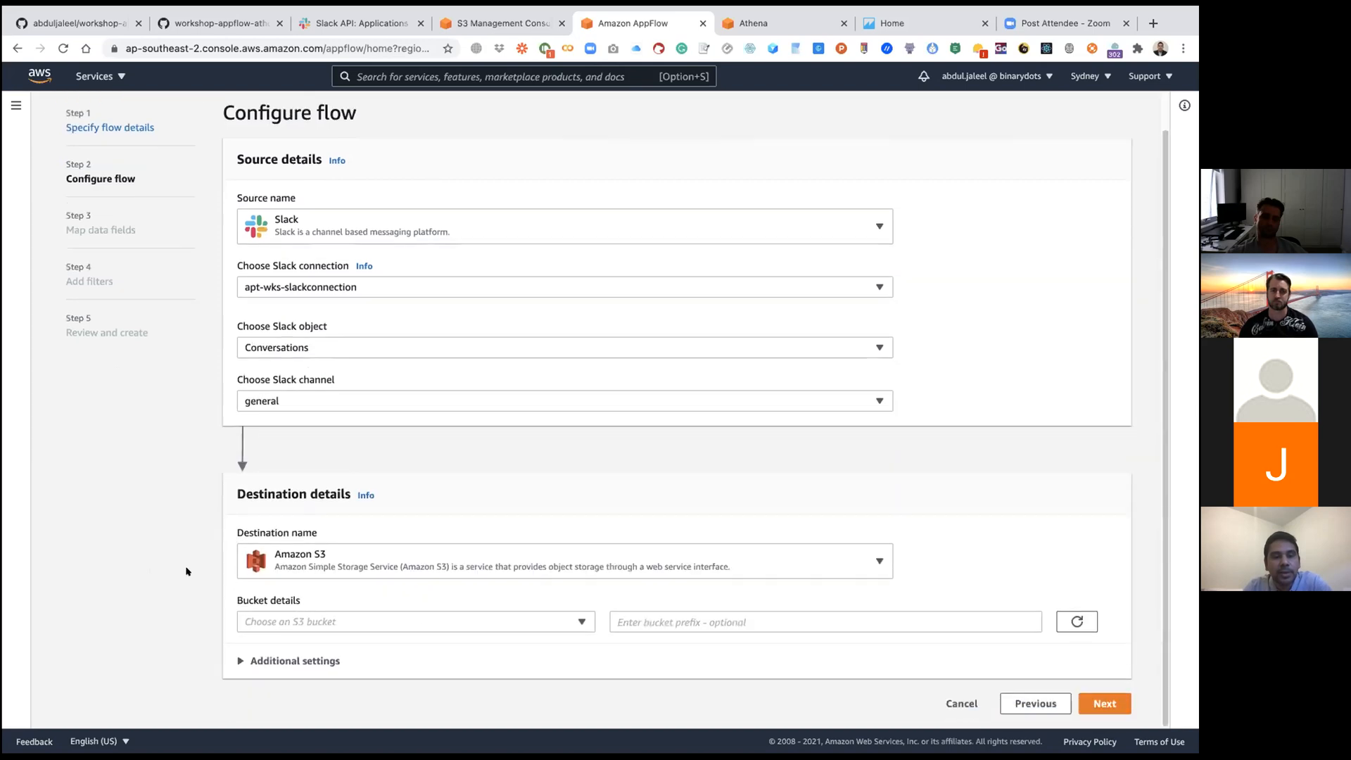
# Step: Set the destination bucket to apt-wks-slack with the bucket prefix general
pyautogui.click(583, 622)
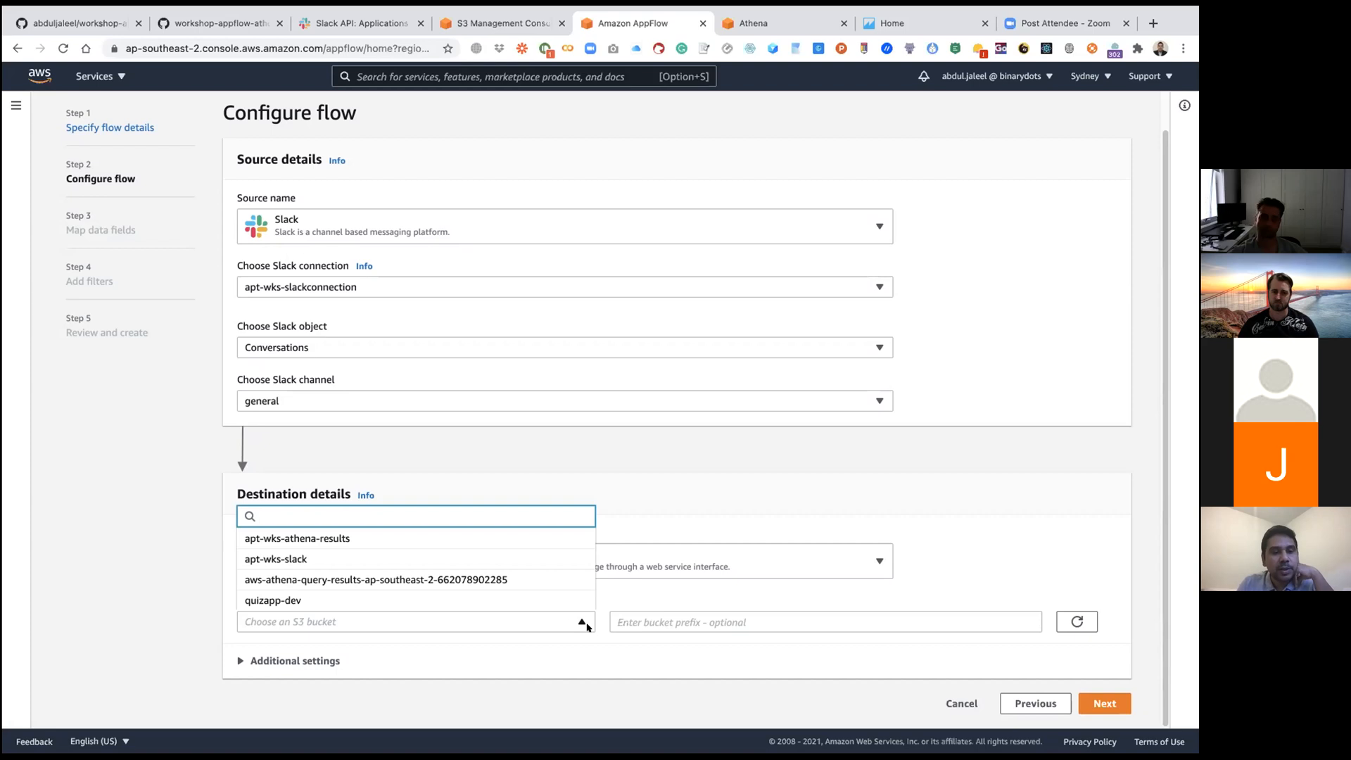
pyautogui.click(276, 560)
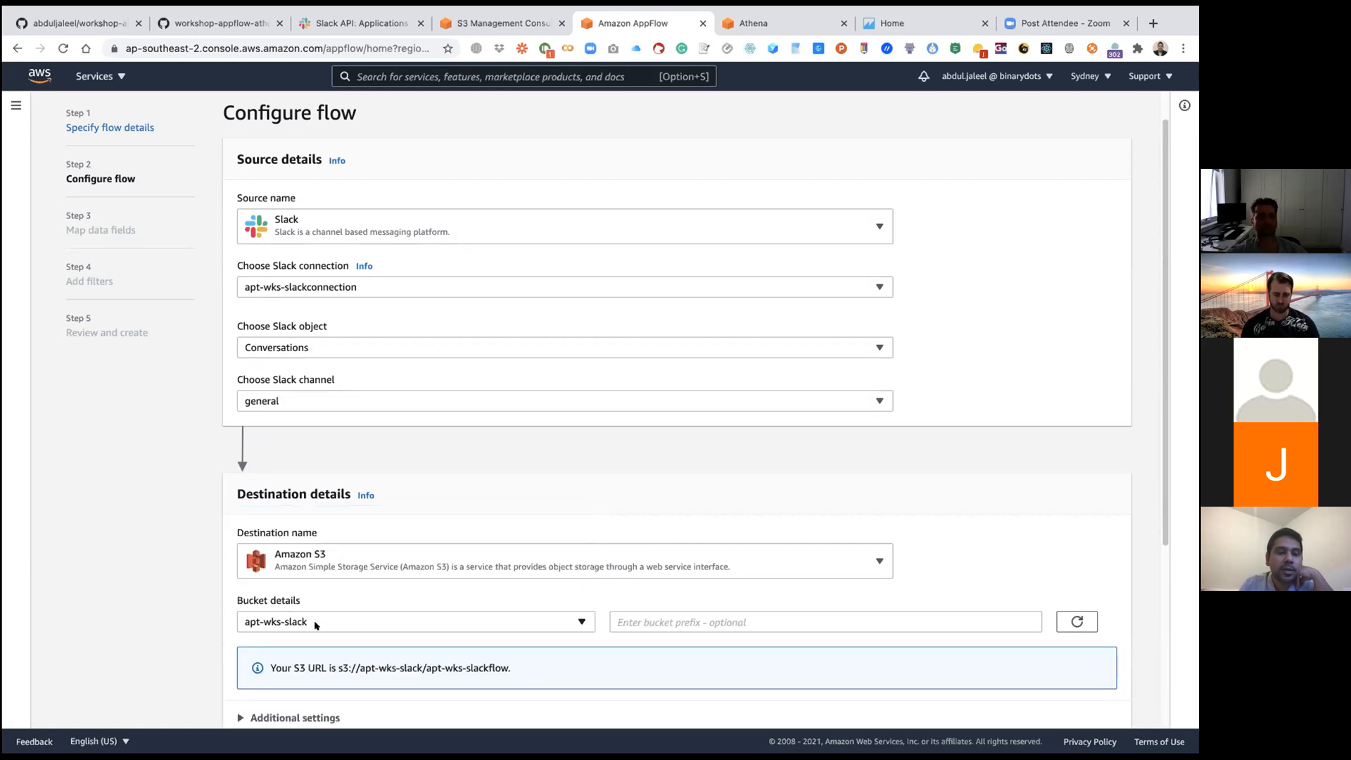
pyautogui.click(713, 625)
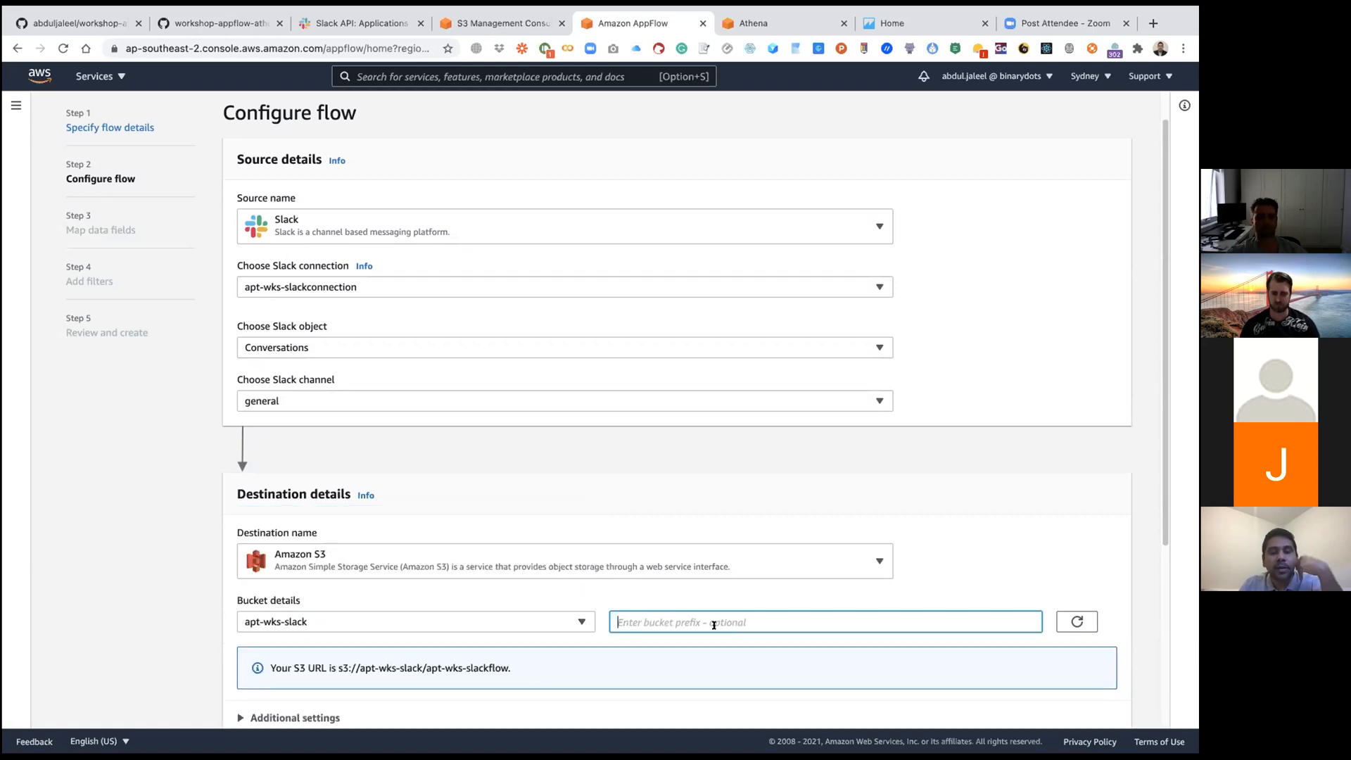
pyautogui.write('general')
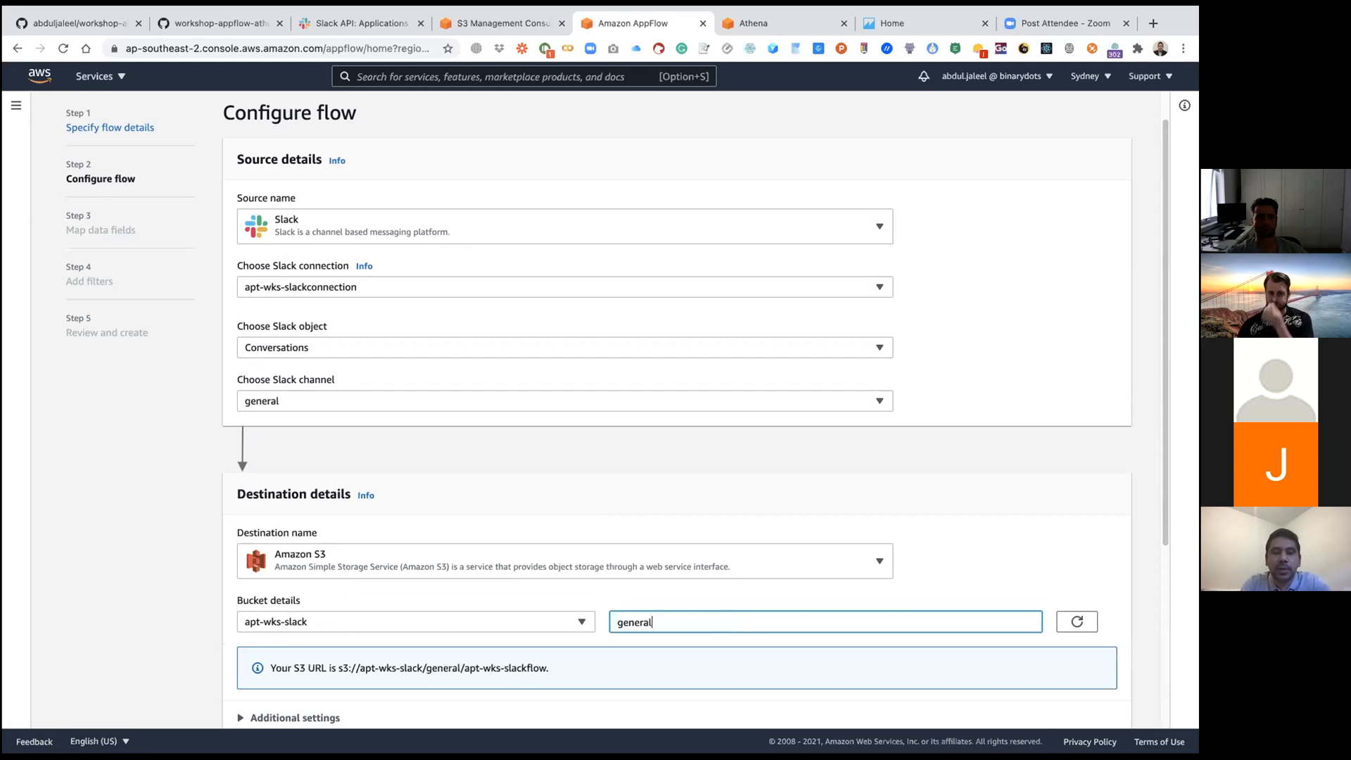
pyautogui.click(921, 512)
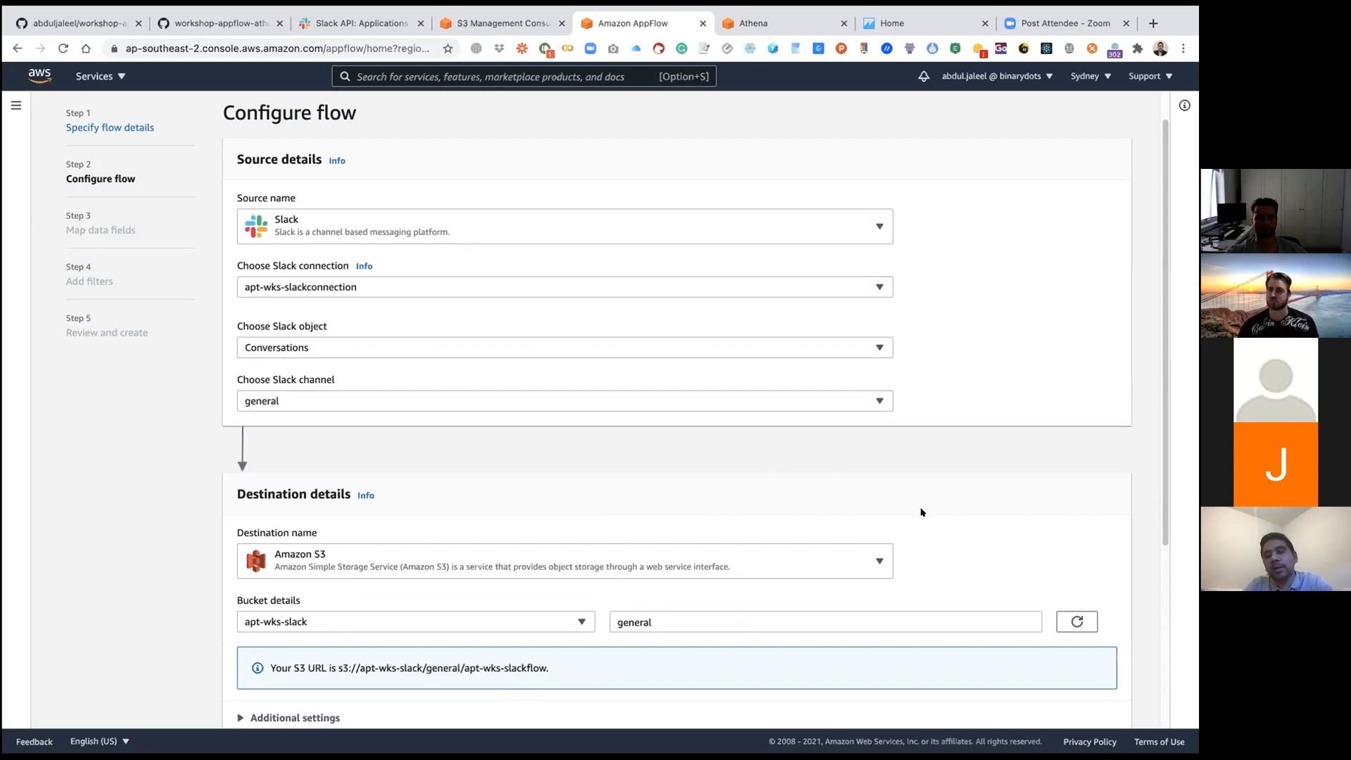
pyautogui.scroll(-3, 921, 513)
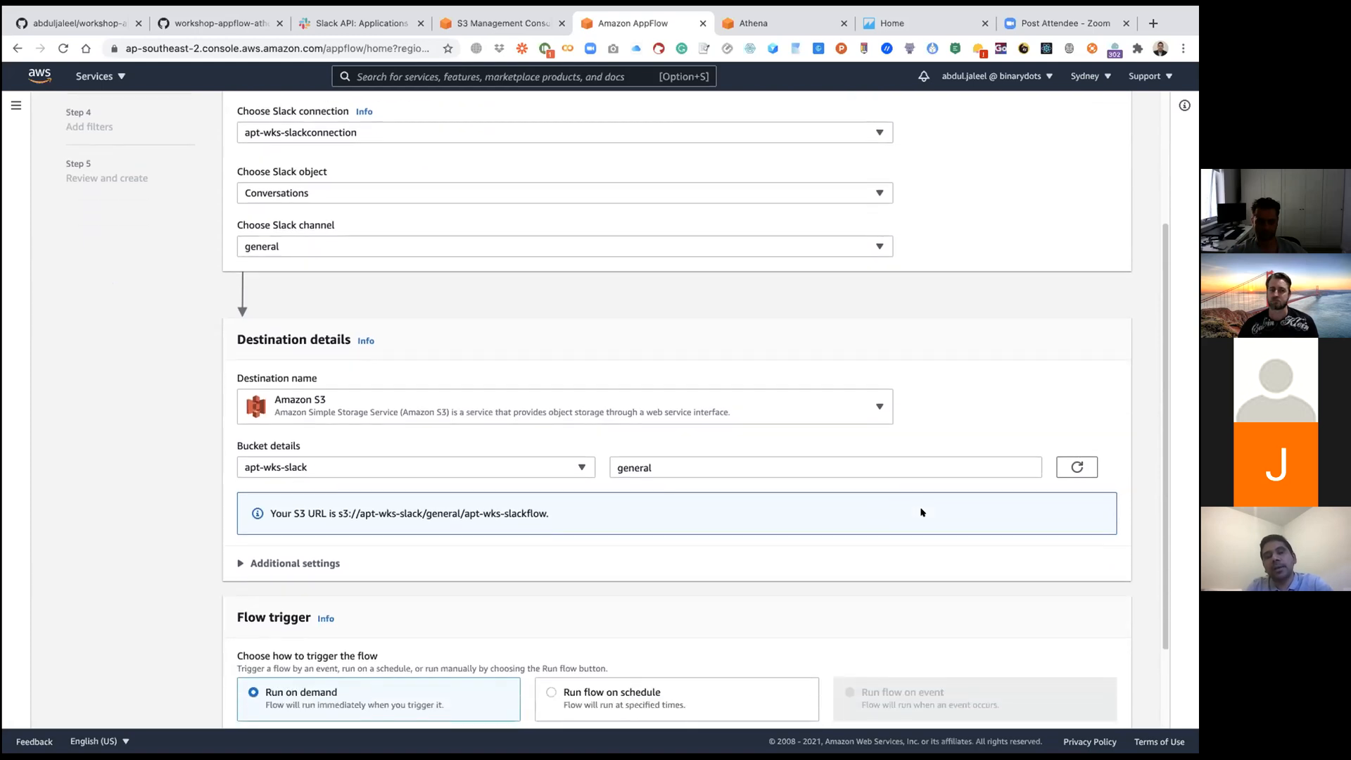
pyautogui.click(654, 465)
pyautogui.click(928, 434)
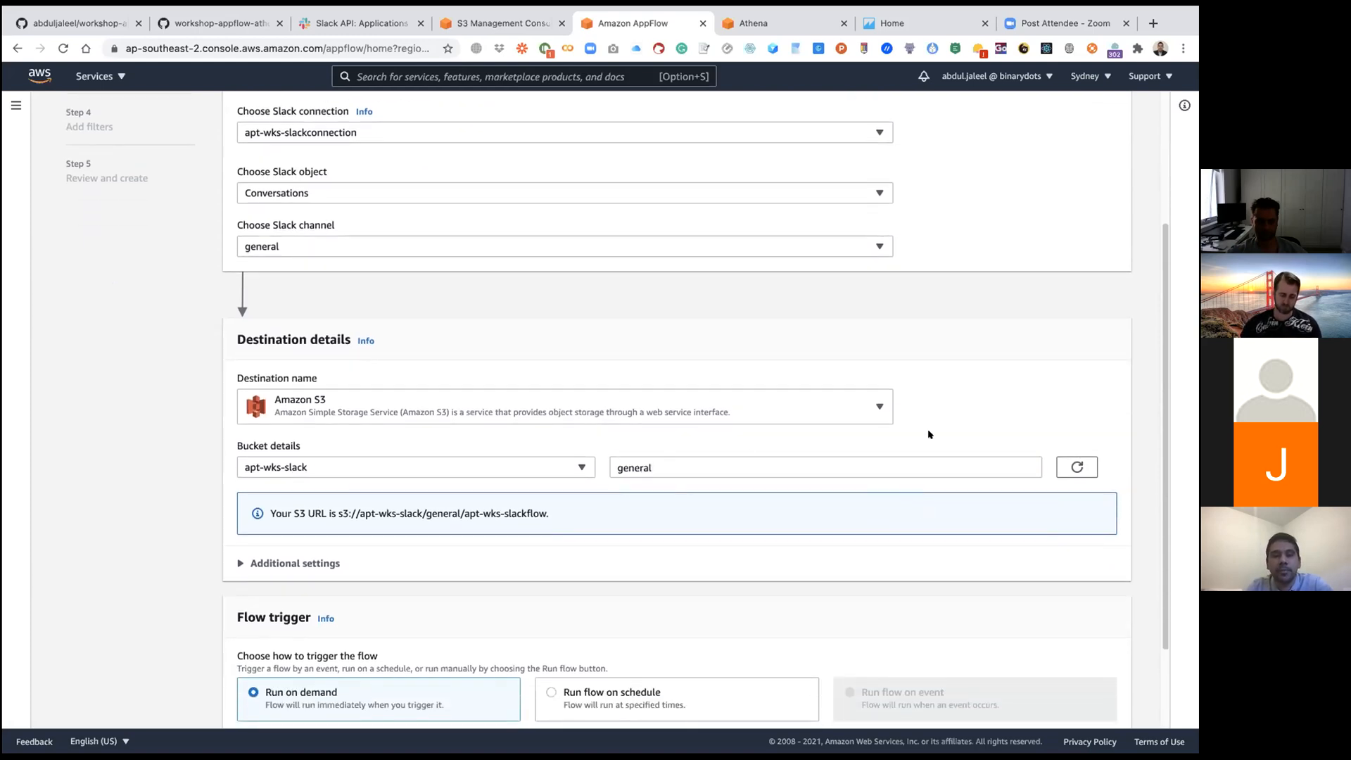
# Step: Review the S3 destination's additional settings and continue to the data field mapping with the default options
pyautogui.scroll(-2, 702, 537)
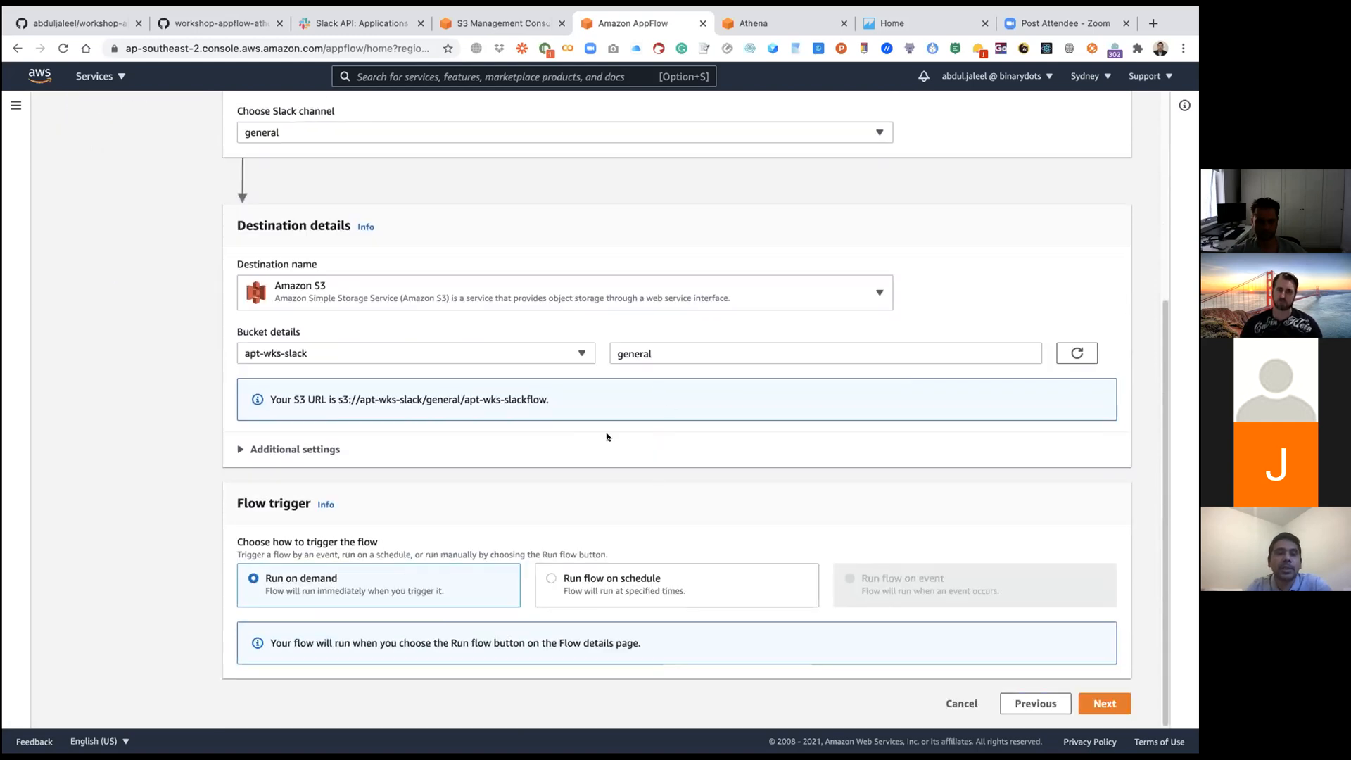
pyautogui.click(312, 446)
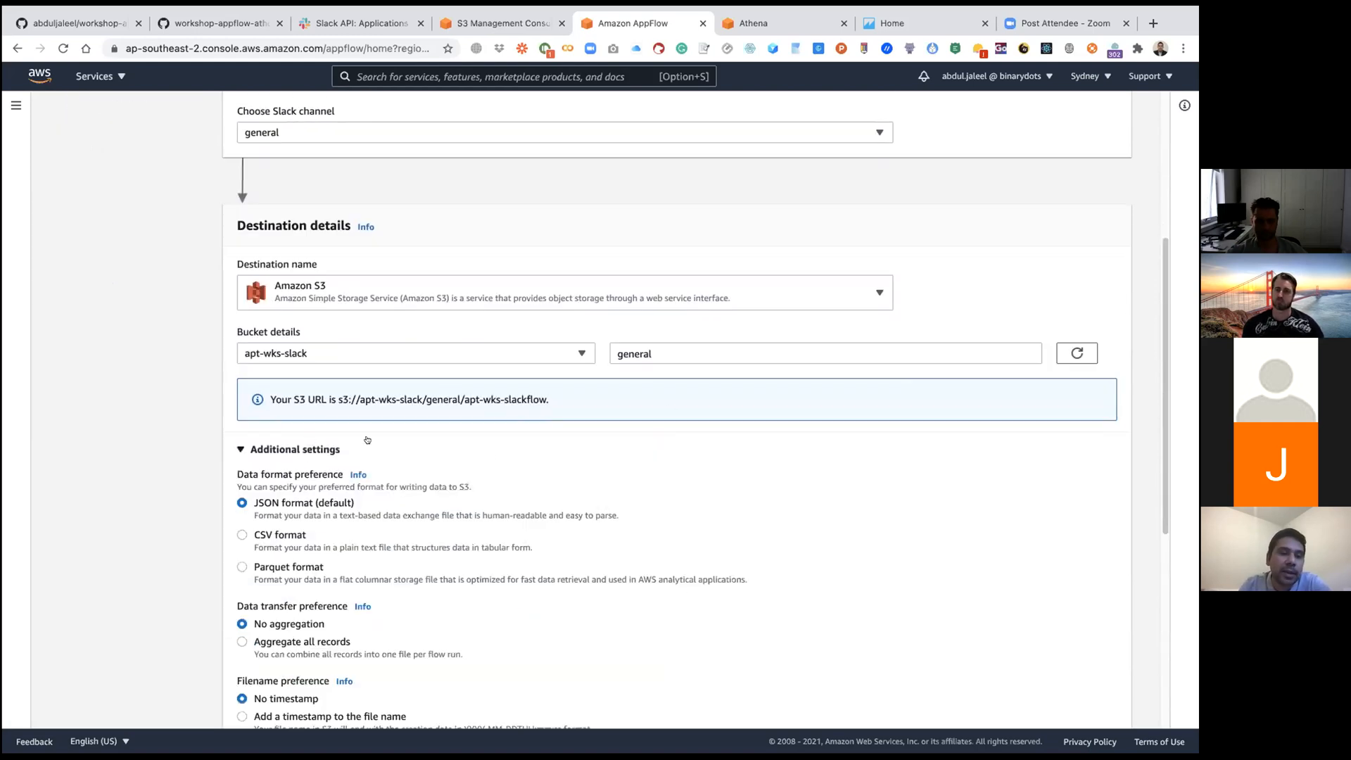
pyautogui.scroll(-3, 366, 439)
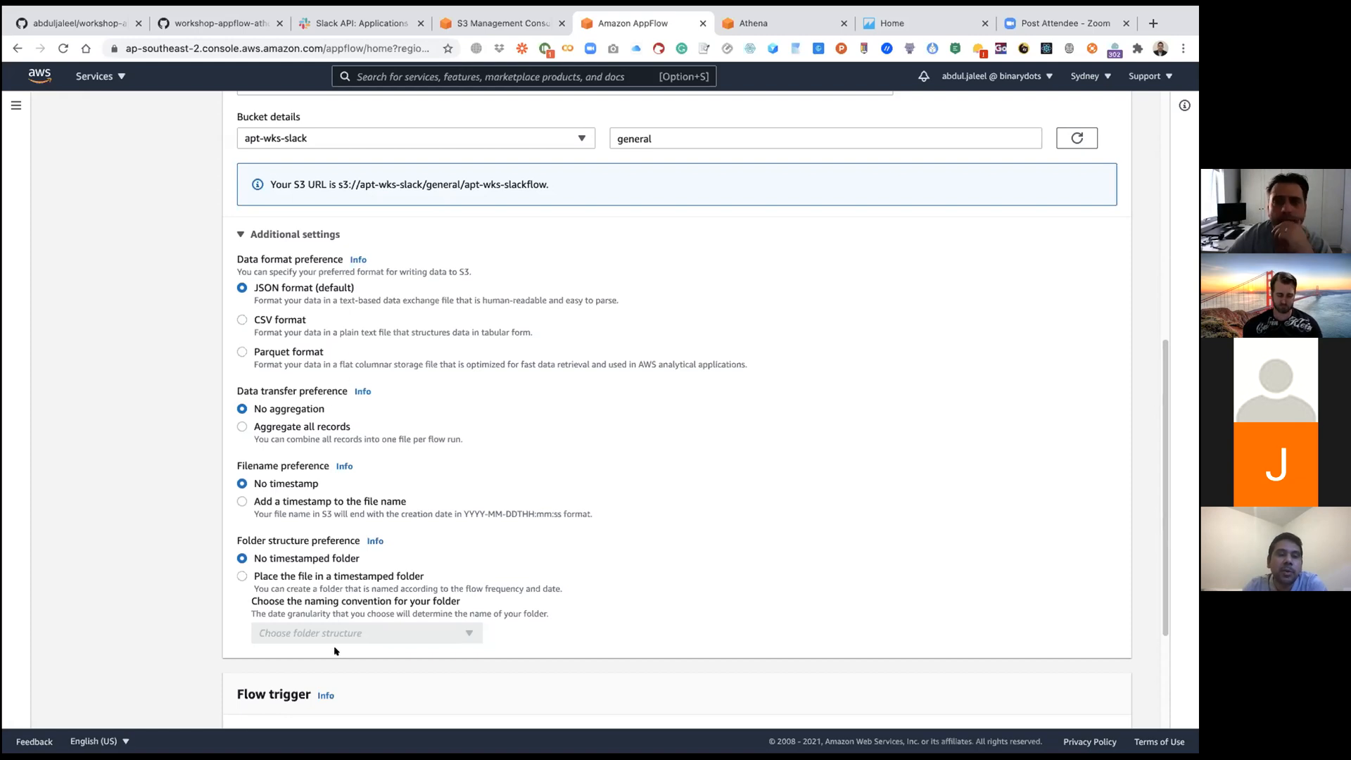
pyautogui.click(243, 235)
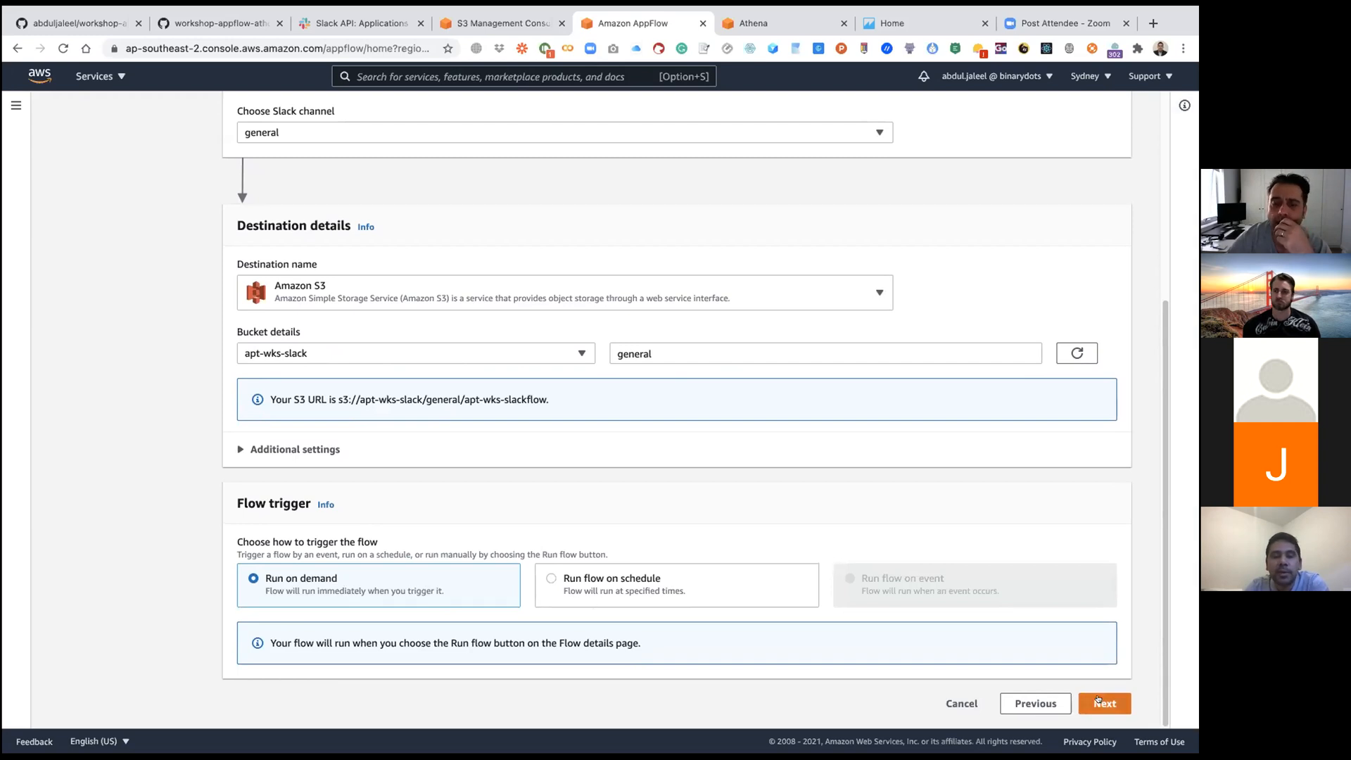
pyautogui.click(1098, 699)
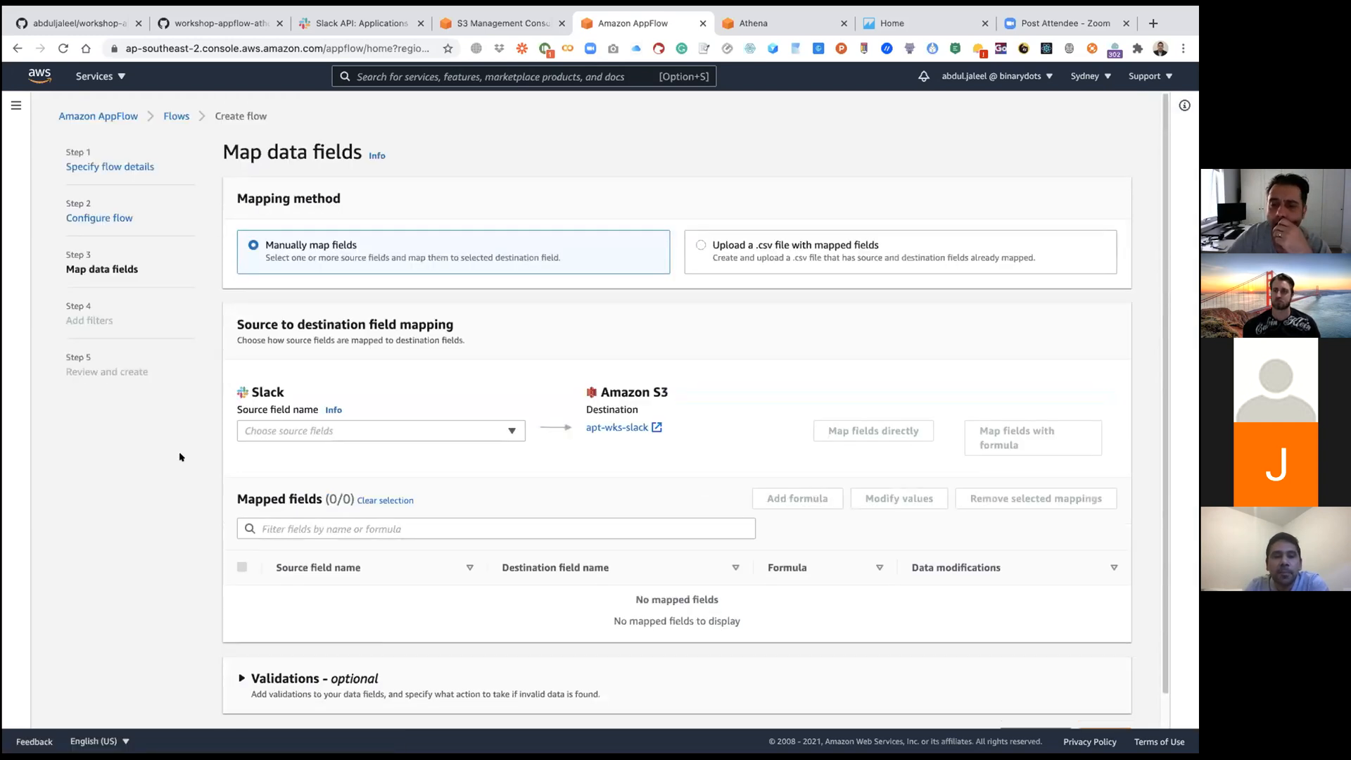
# Step: Look through the available Slack source fields and map all of them directly to the Amazon S3 destination
pyautogui.scroll(-1, 180, 457)
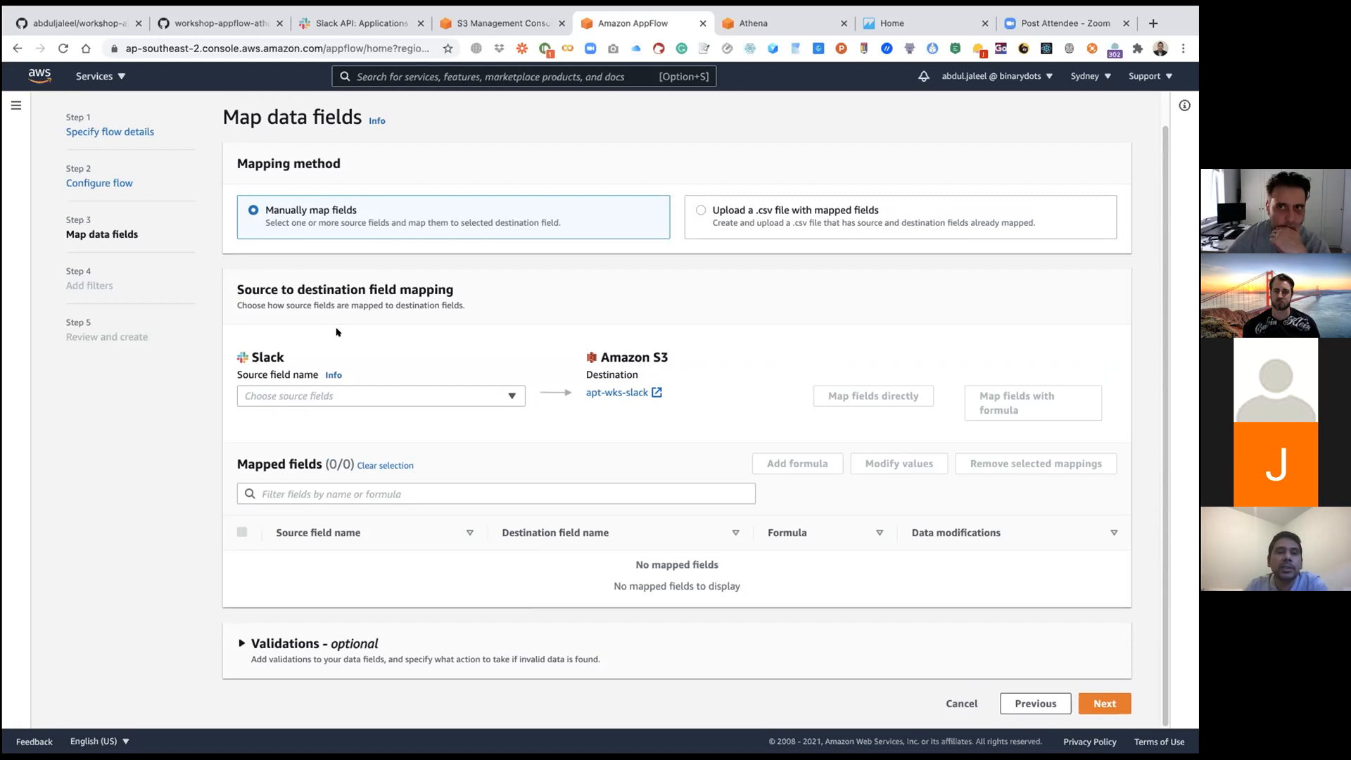
pyautogui.click(498, 398)
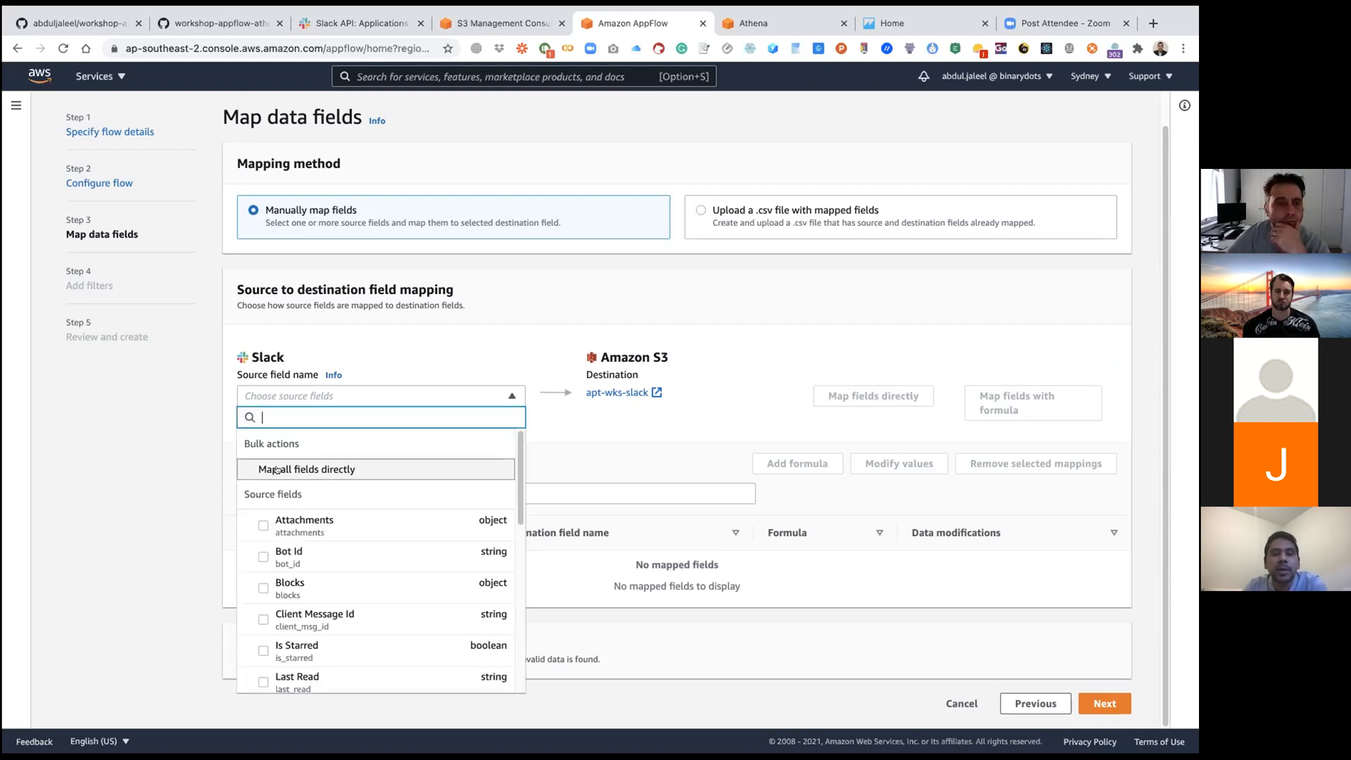
pyautogui.scroll(-5, 367, 552)
pyautogui.scroll(-3, 365, 550)
pyautogui.scroll(10, 389, 506)
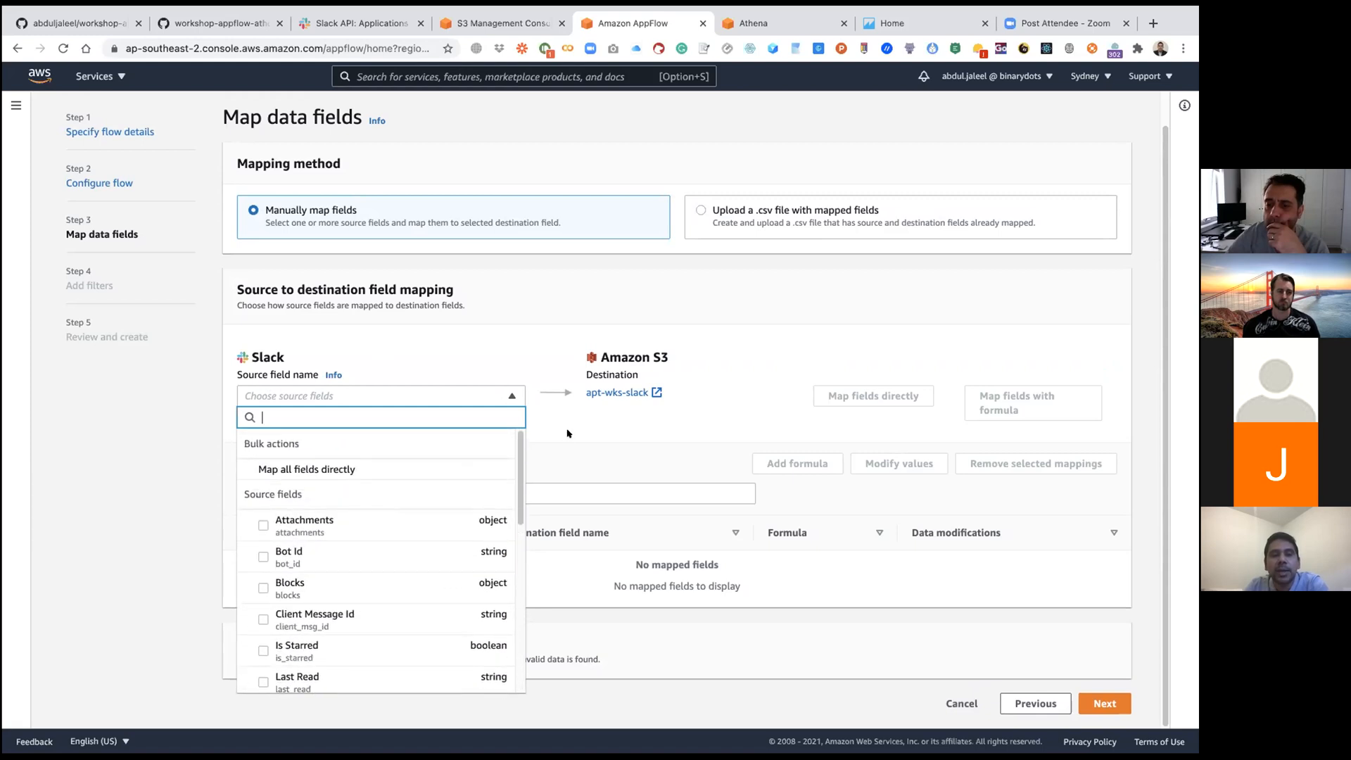
pyautogui.click(563, 445)
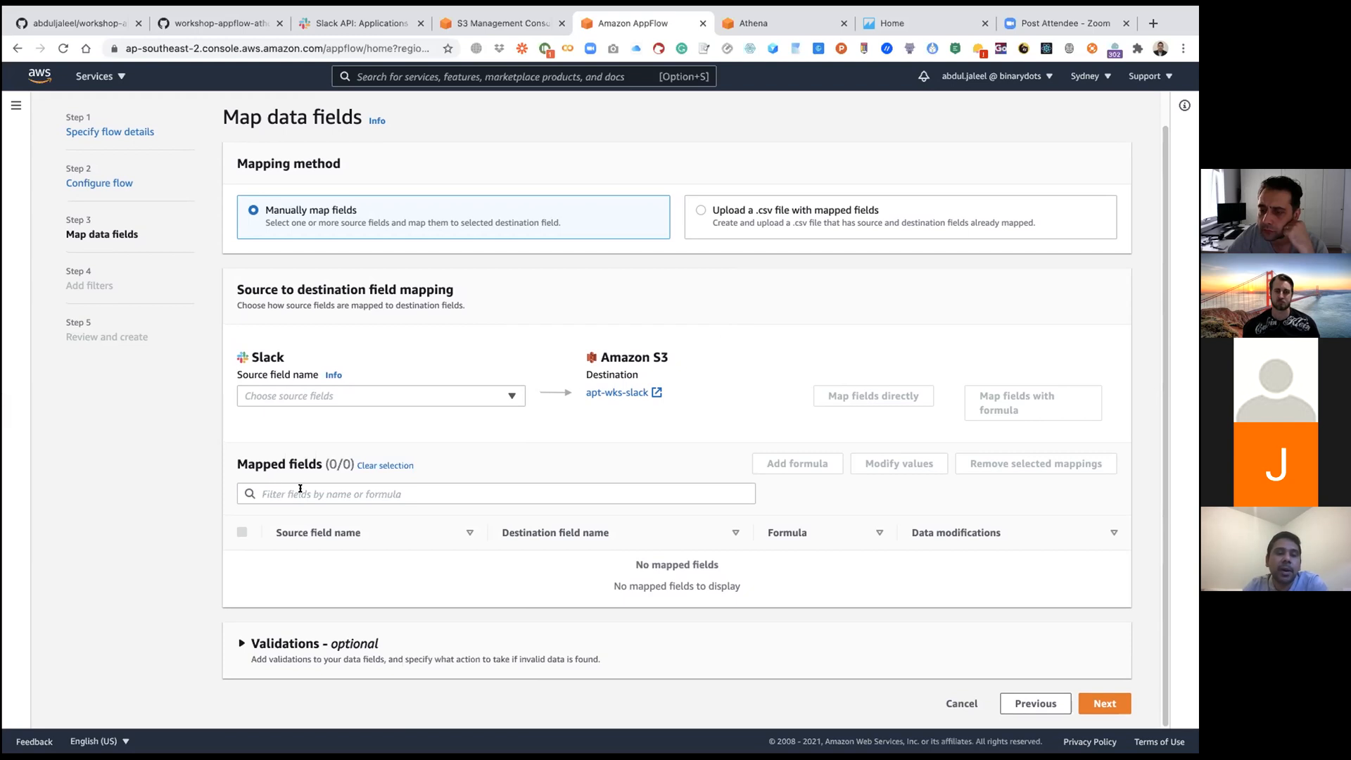
pyautogui.click(302, 395)
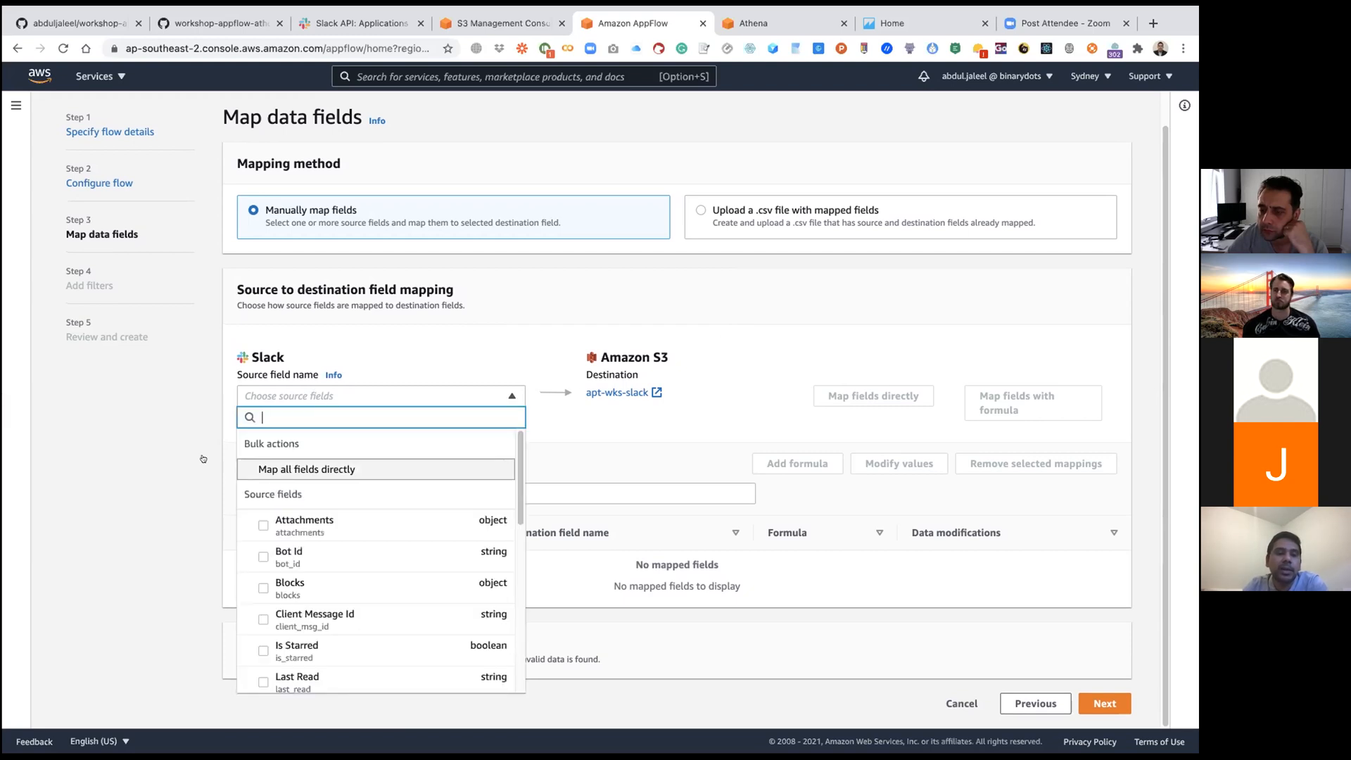
pyautogui.click(126, 443)
# Step: View the value modification settings for the mapped fields on the first page, and clear the field selection
pyautogui.scroll(-4, 130, 443)
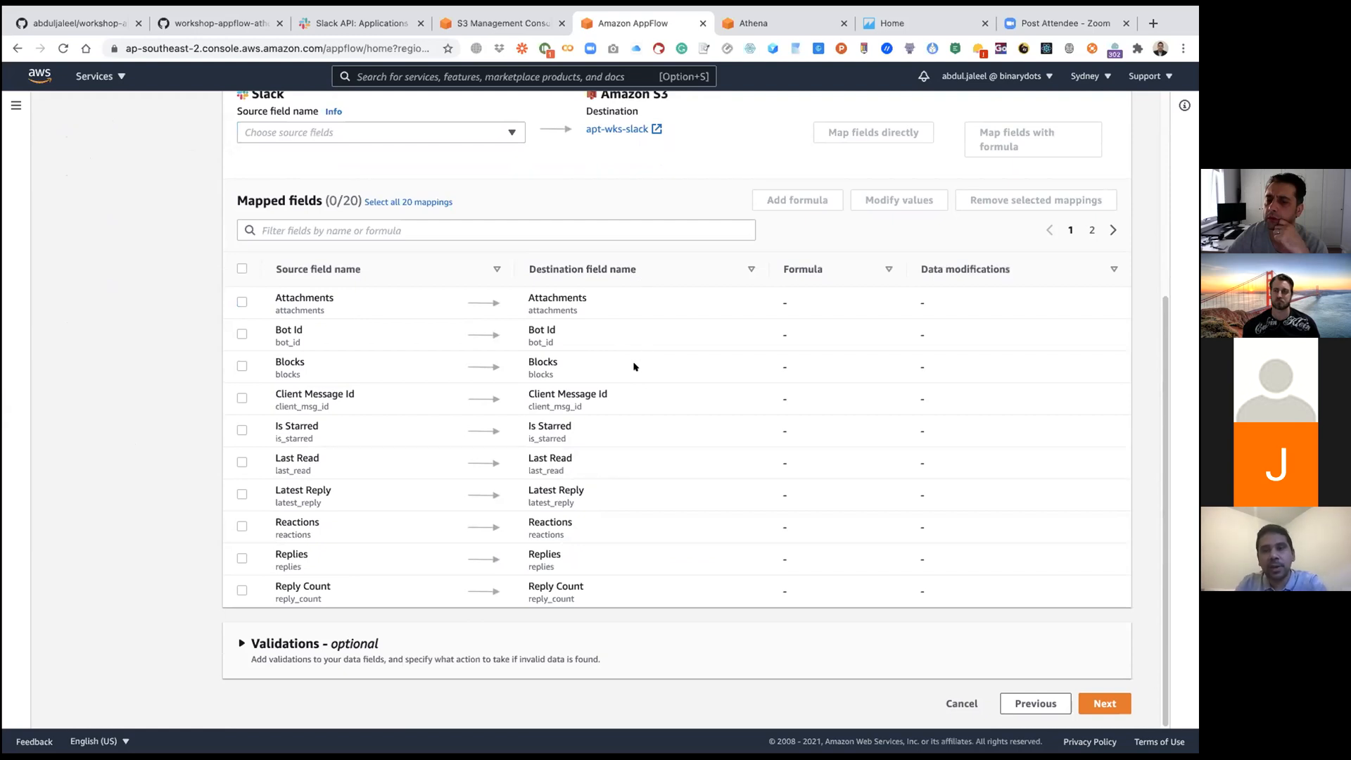
pyautogui.scroll(2, 634, 366)
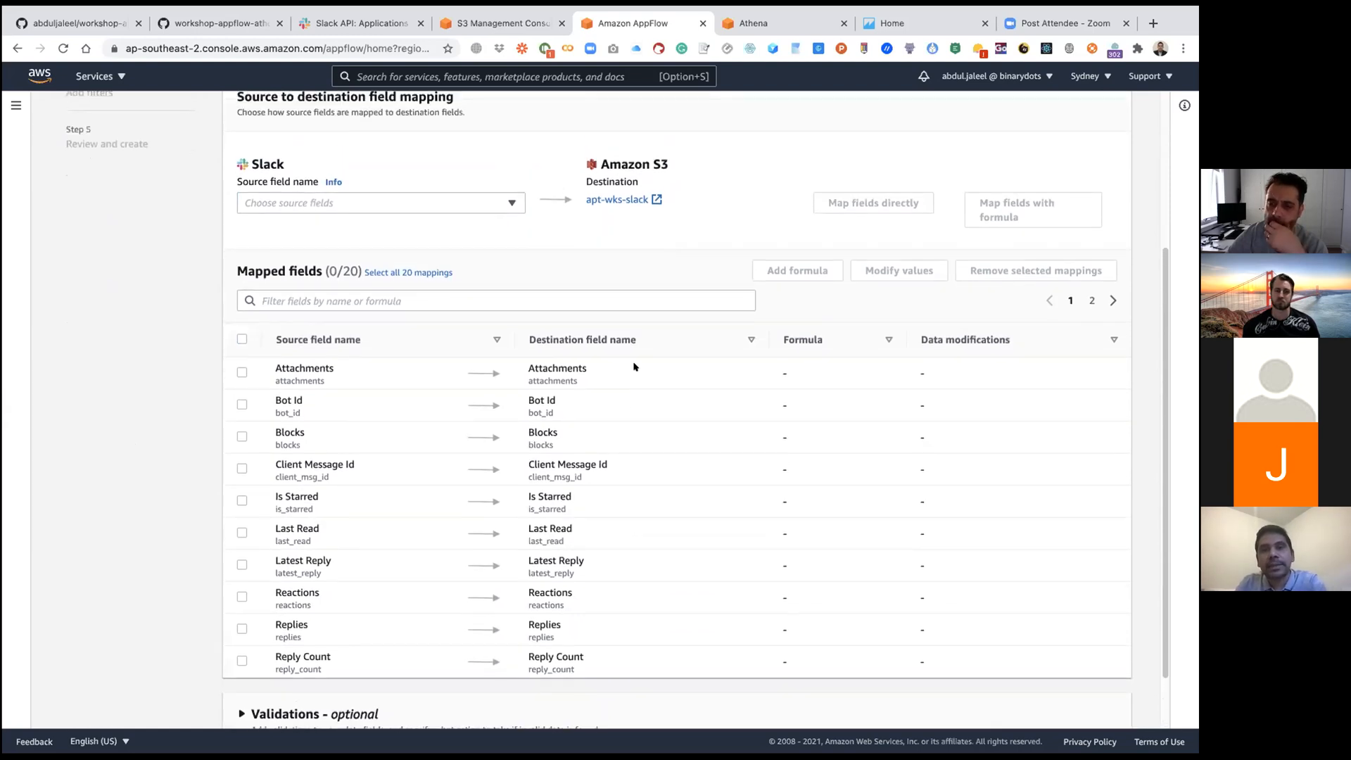
pyautogui.scroll(1, 678, 283)
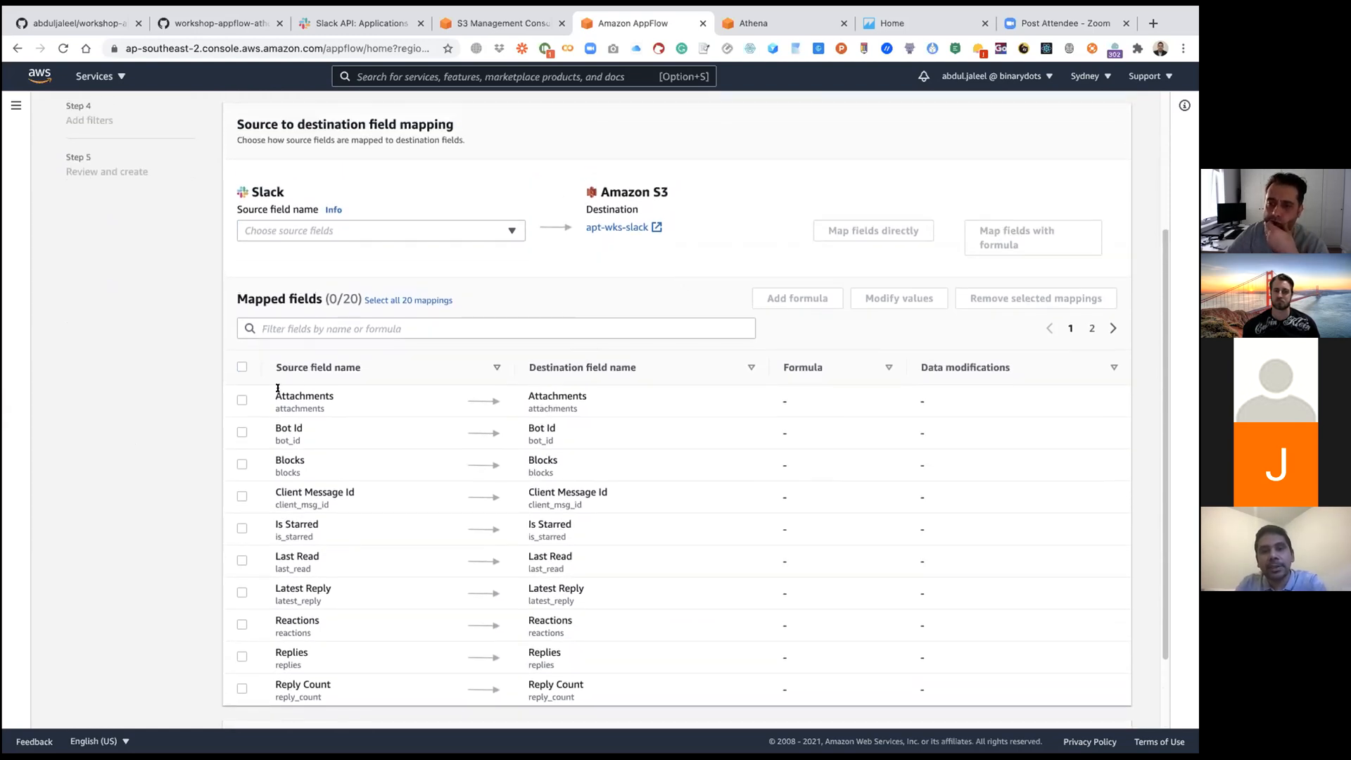
pyautogui.click(236, 364)
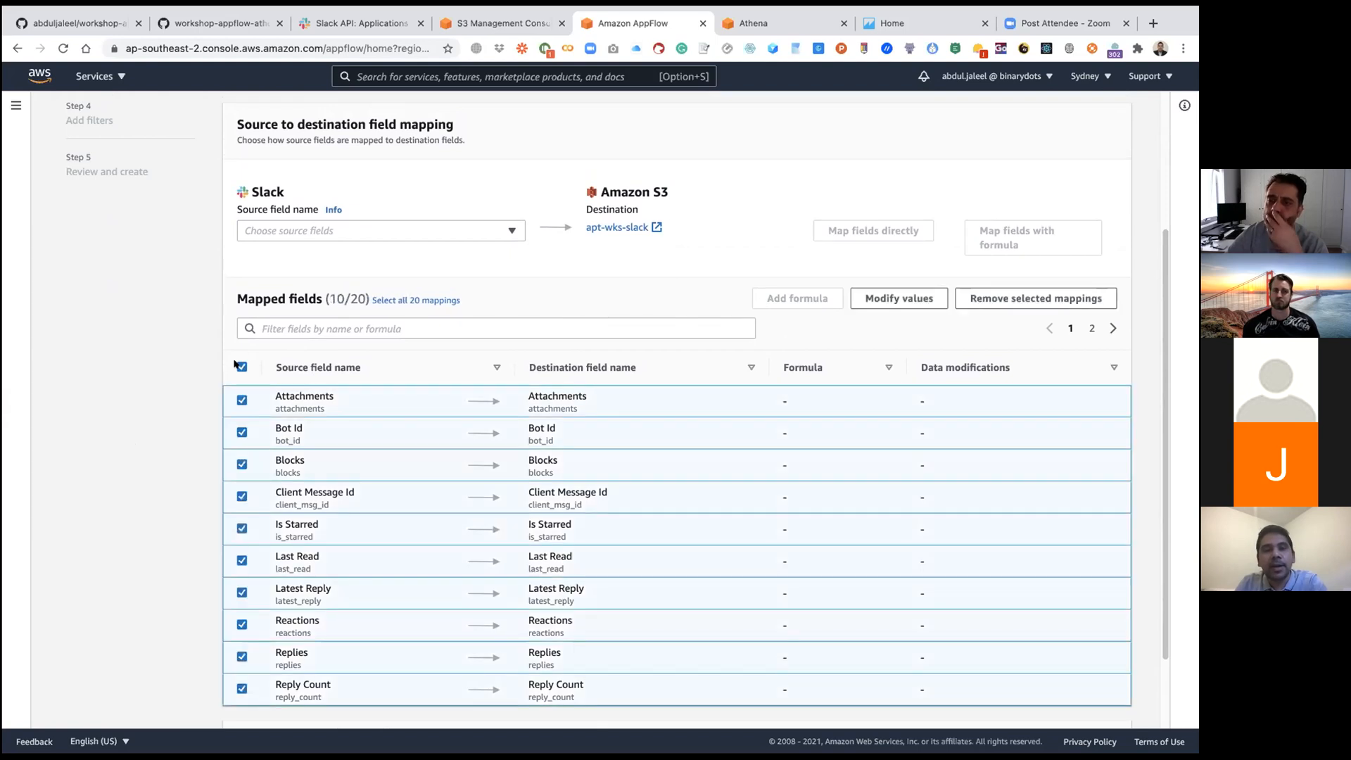
pyautogui.click(897, 299)
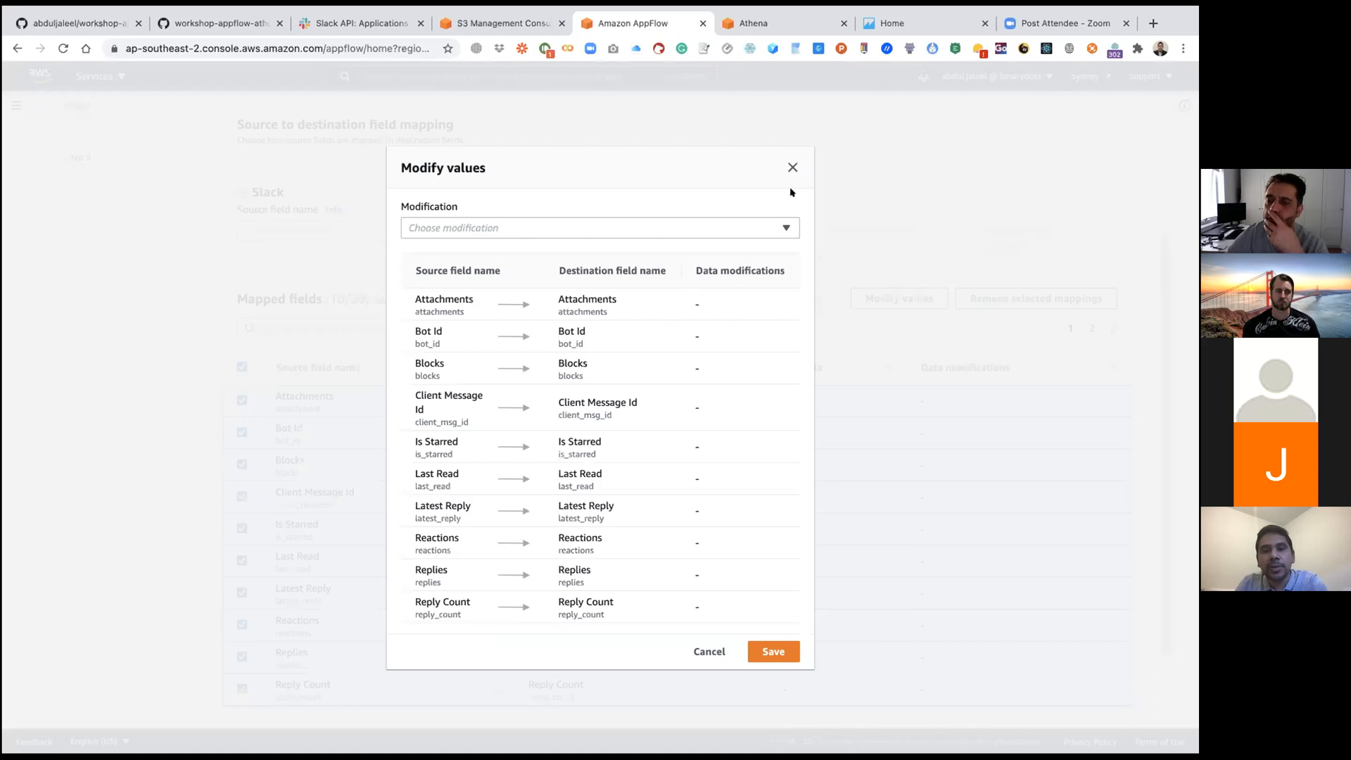
pyautogui.click(792, 167)
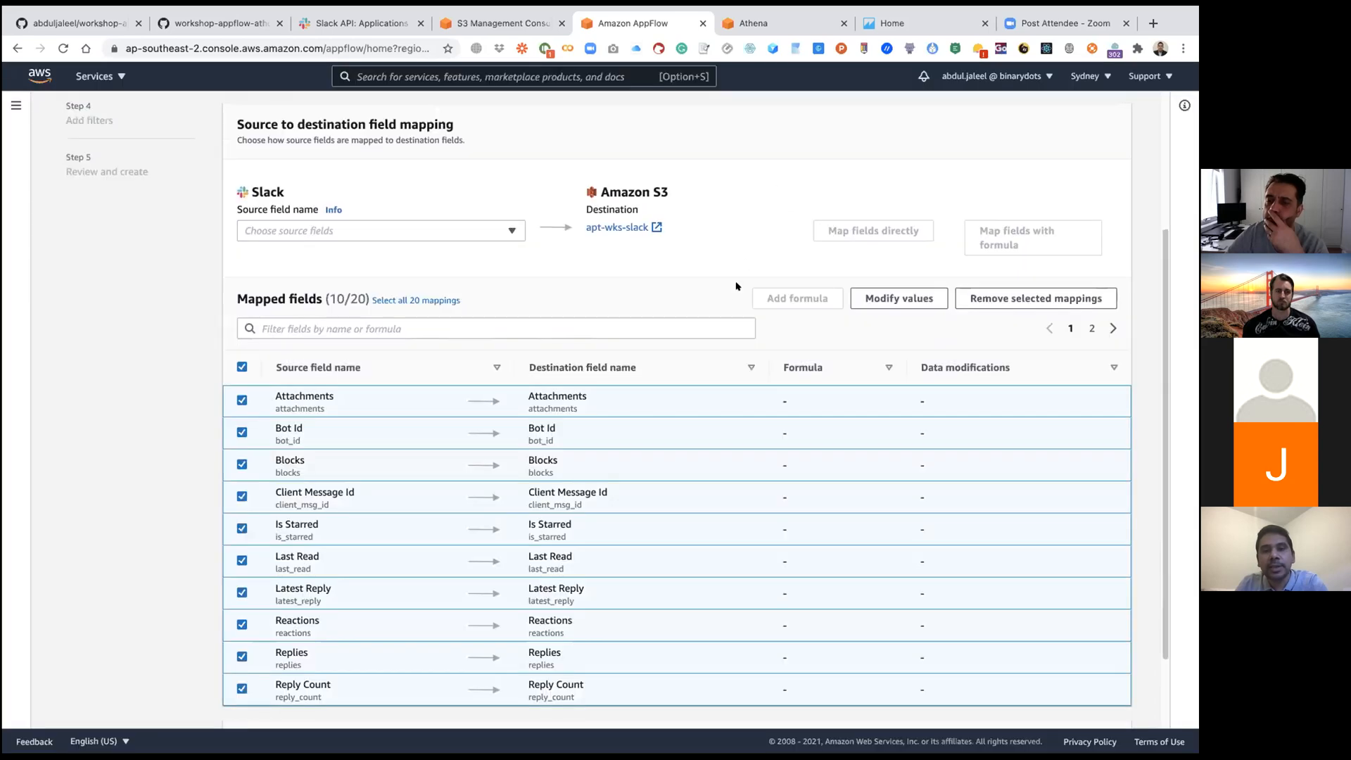
pyautogui.click(243, 367)
# Step: Try out a validation on the User field that ignores records with missing or null values, and remove it
pyautogui.scroll(-3, 729, 285)
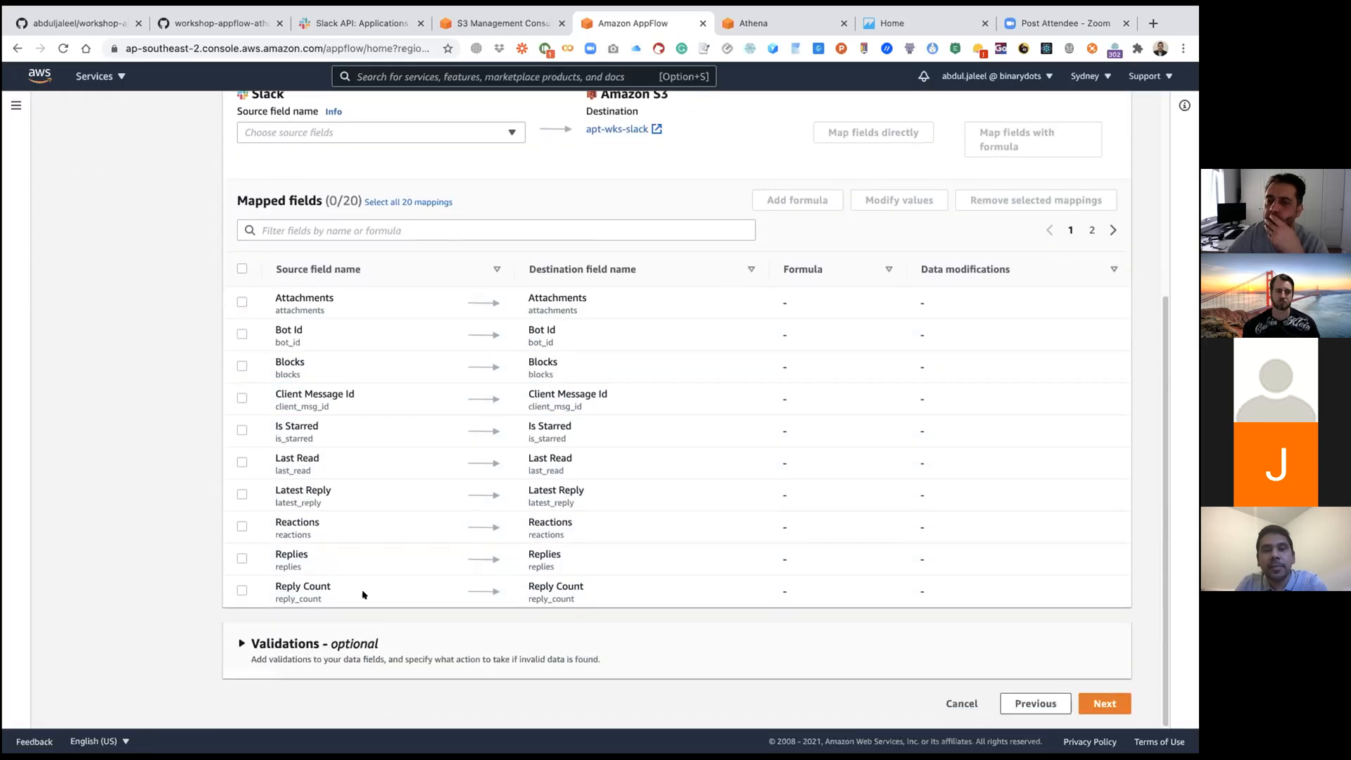
pyautogui.click(331, 643)
pyautogui.scroll(-2, 441, 561)
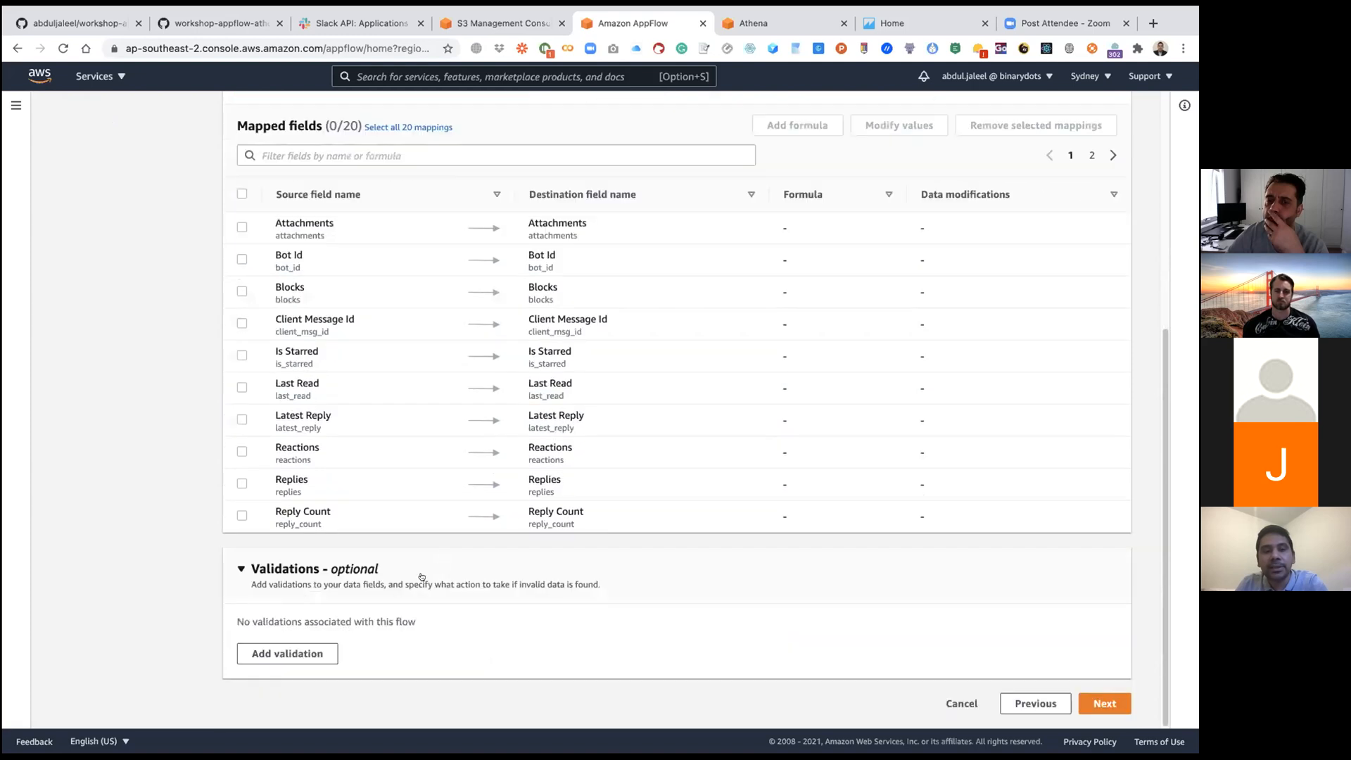
pyautogui.click(309, 651)
pyautogui.click(345, 647)
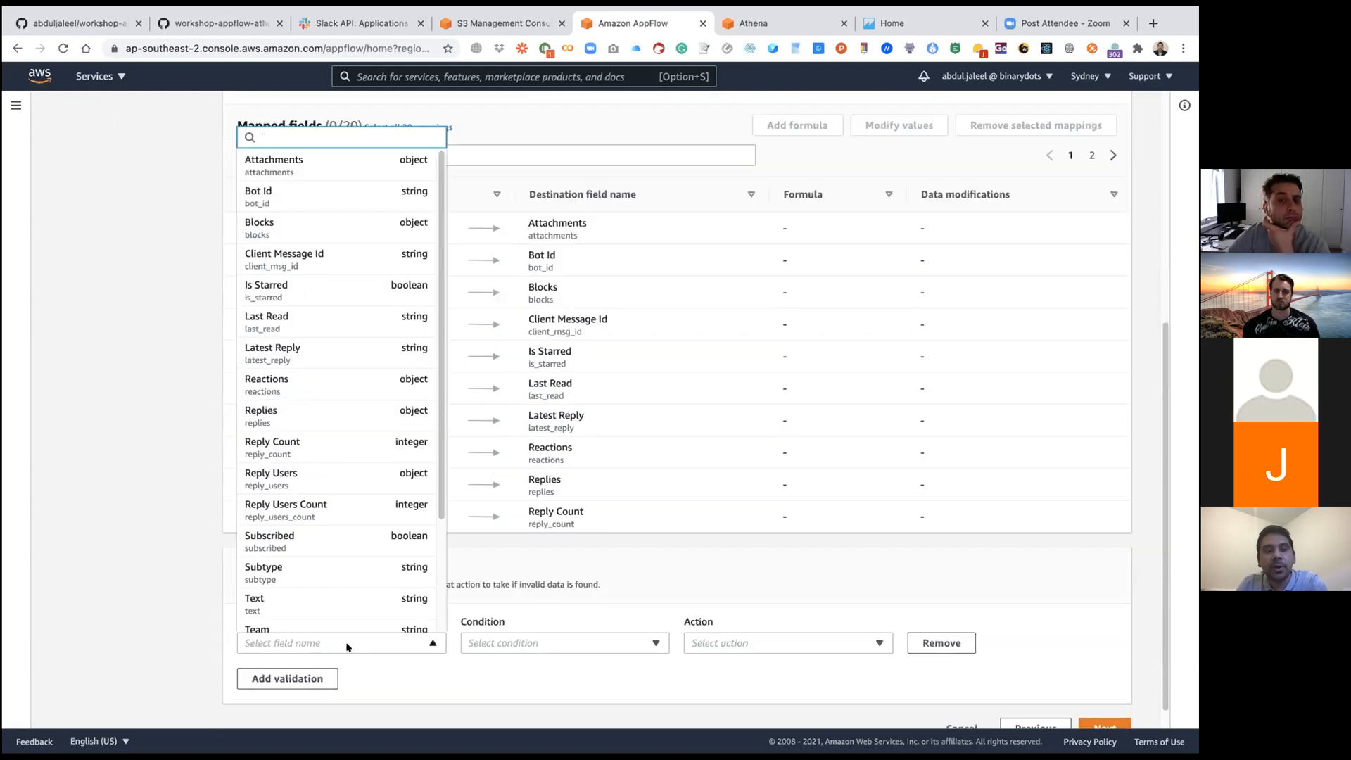
pyautogui.scroll(-3, 355, 598)
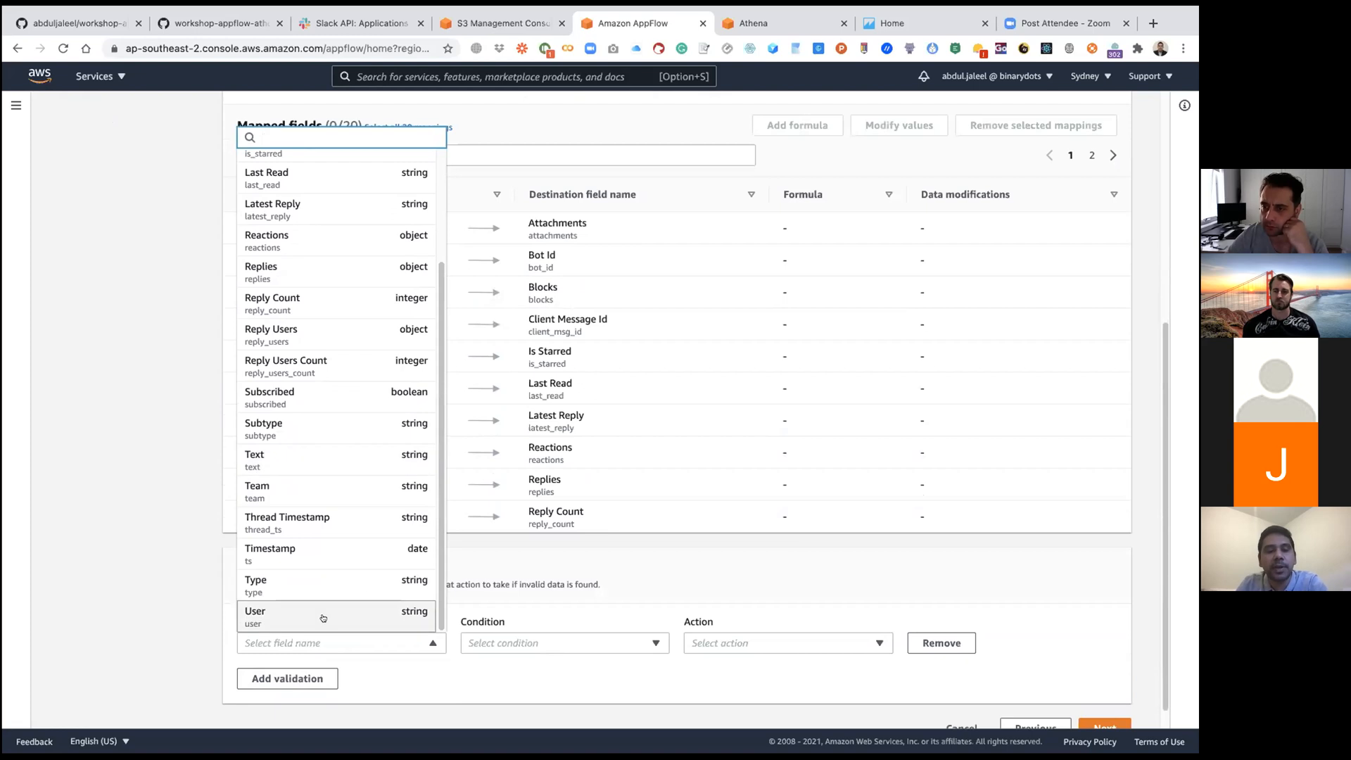
pyautogui.click(346, 617)
pyautogui.click(477, 640)
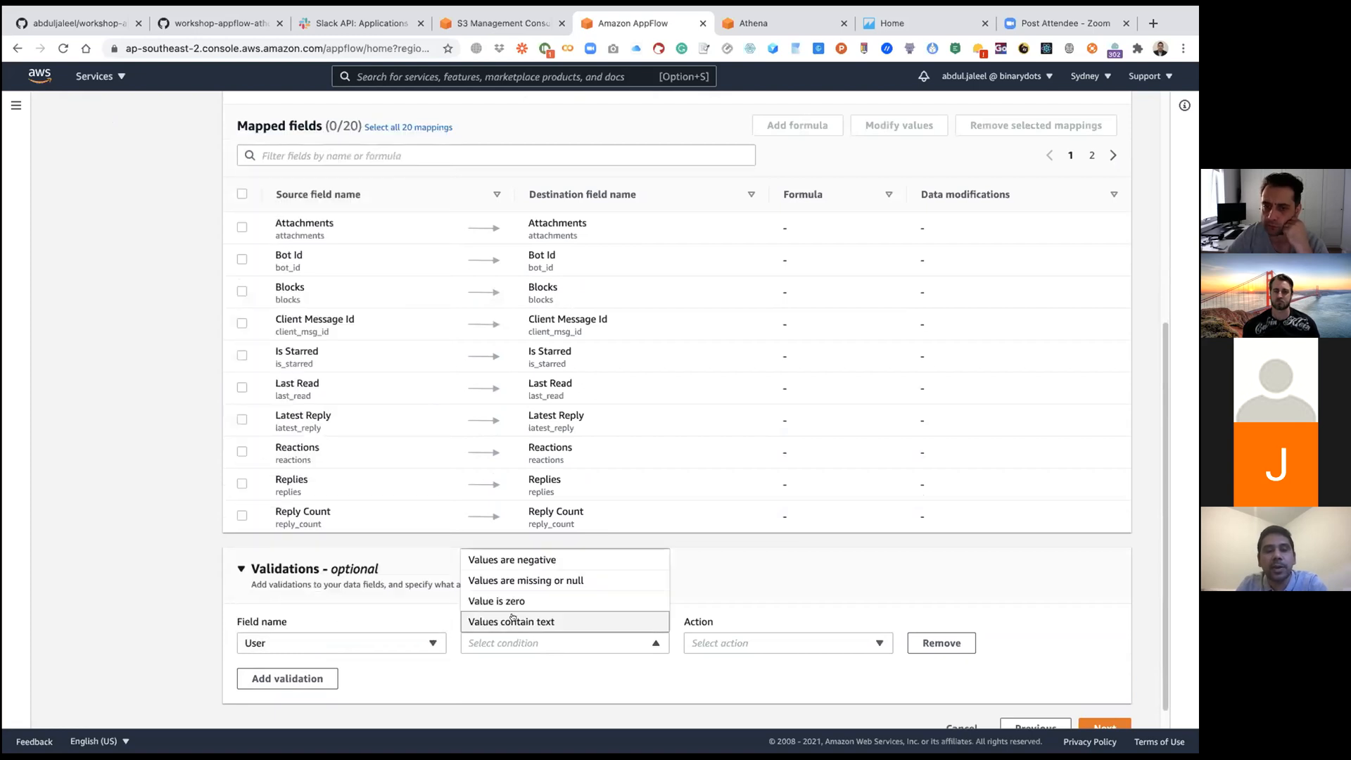
pyautogui.click(514, 581)
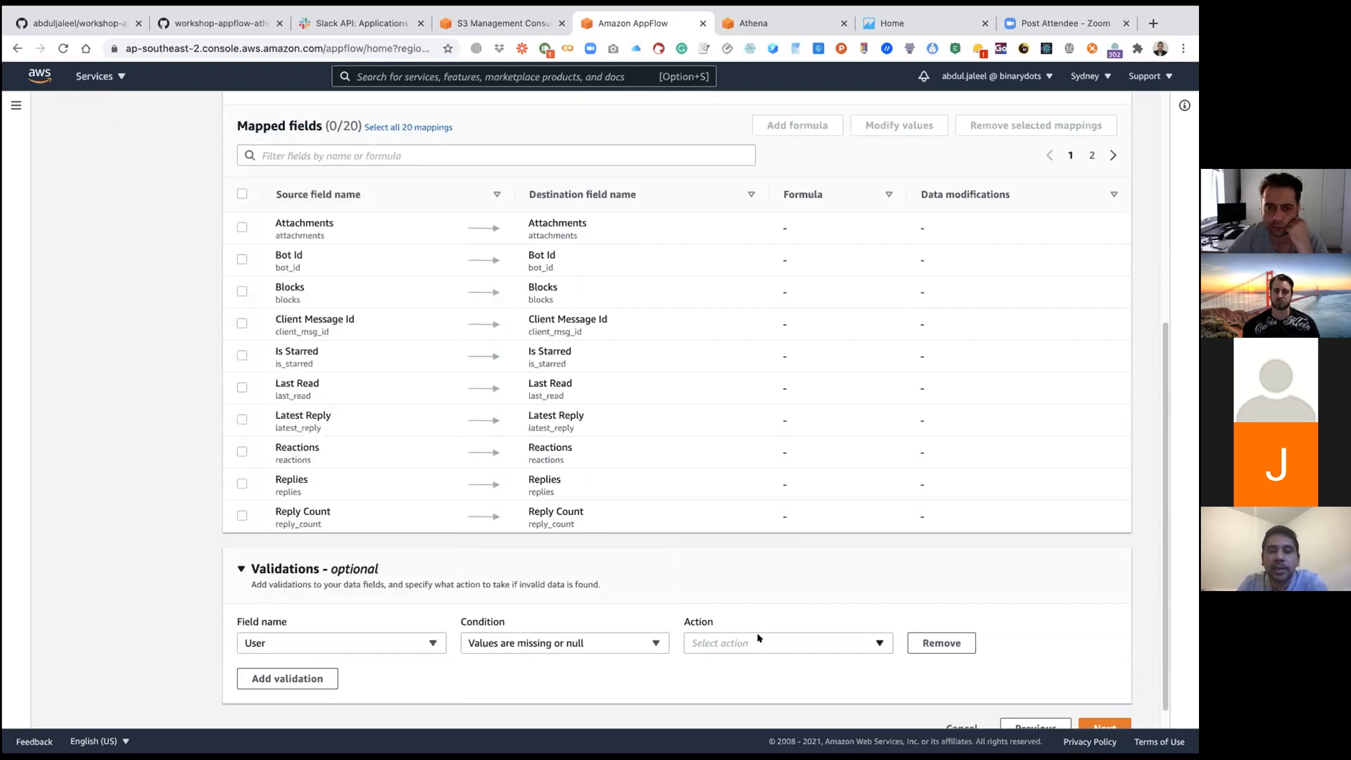
pyautogui.click(757, 639)
pyautogui.click(736, 620)
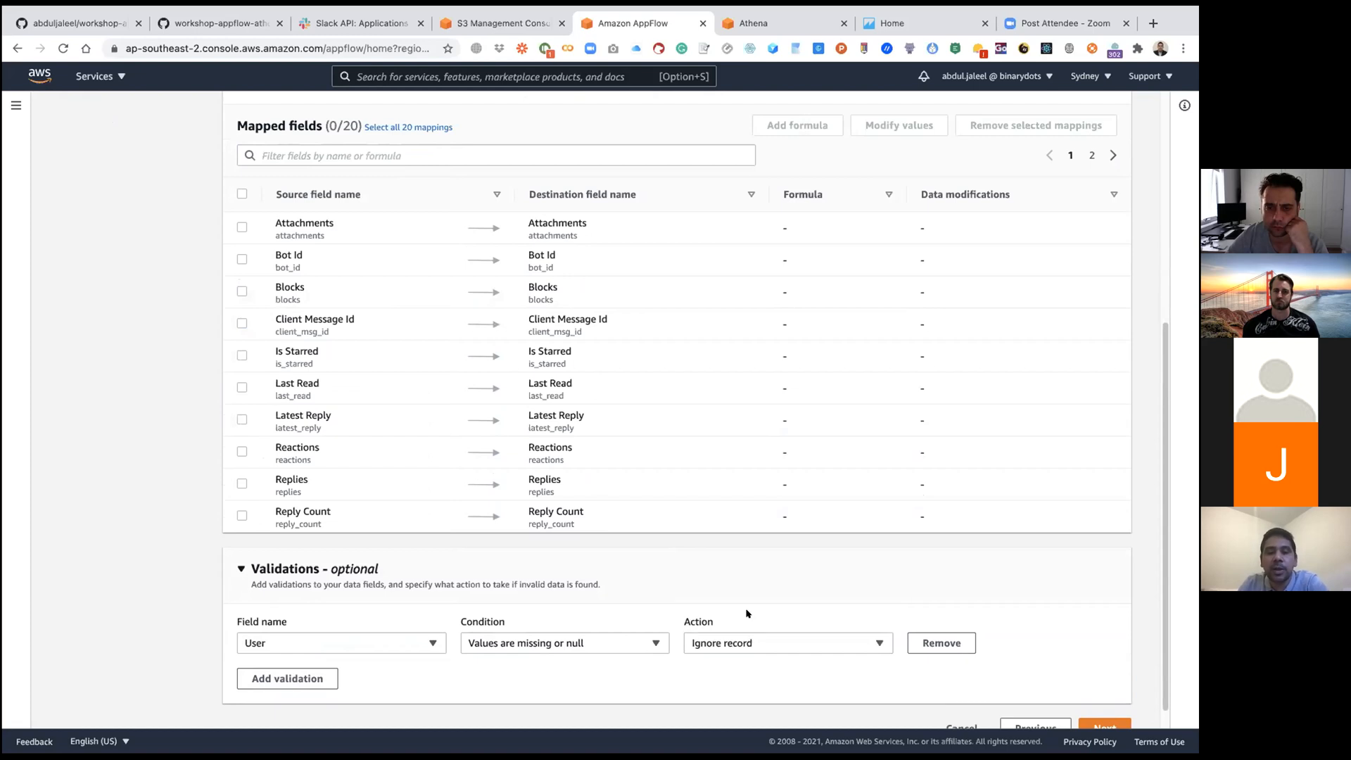
pyautogui.click(929, 644)
# Step: Check the field mapping once more and continue to the flow's filter settings
pyautogui.scroll(2, 813, 624)
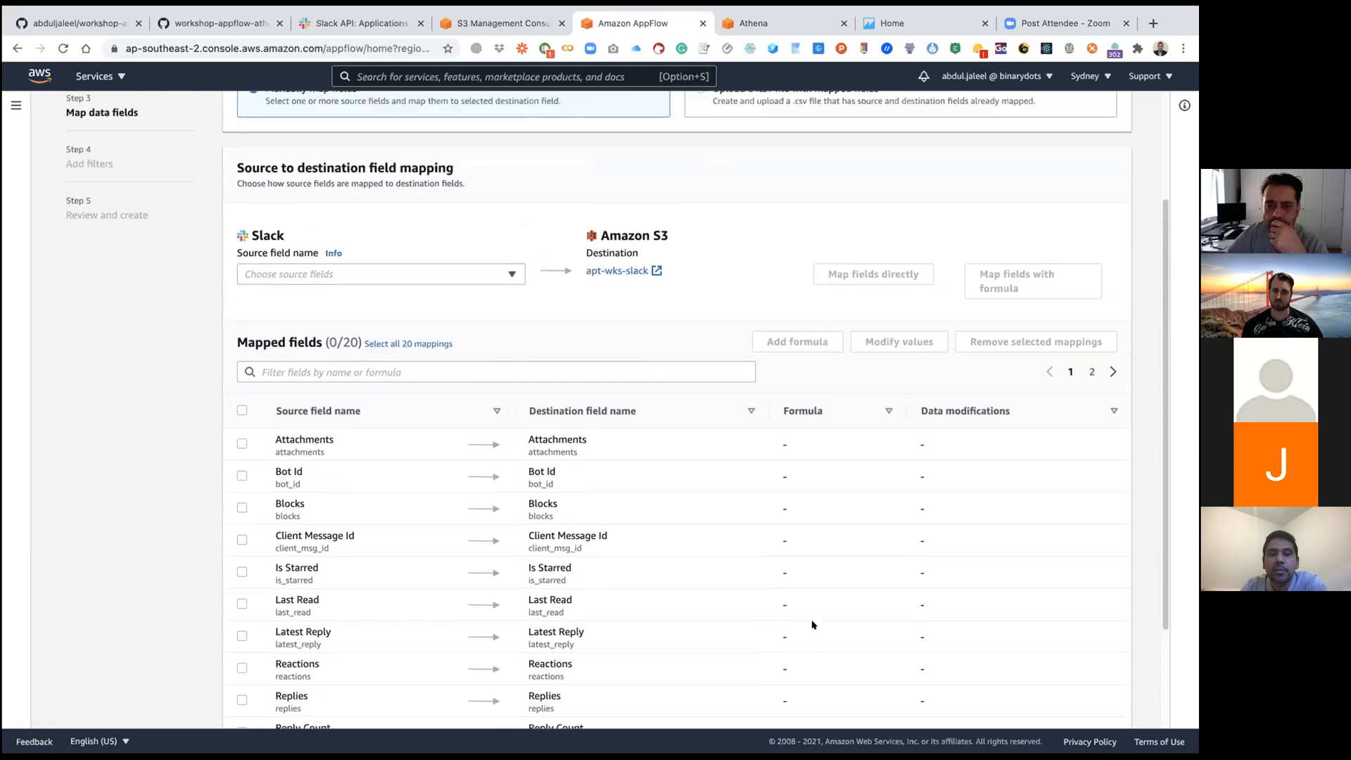
pyautogui.scroll(1, 812, 625)
pyautogui.scroll(-5, 813, 625)
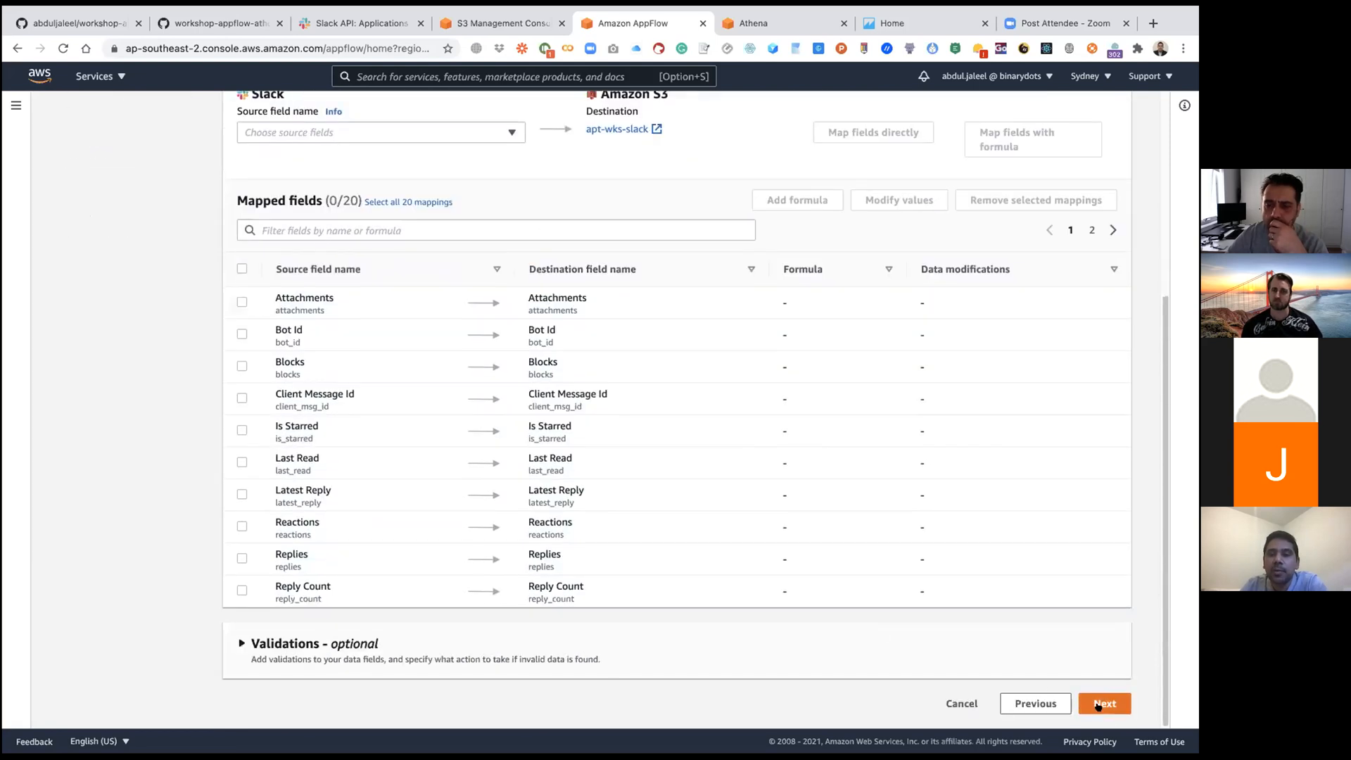
pyautogui.click(1101, 704)
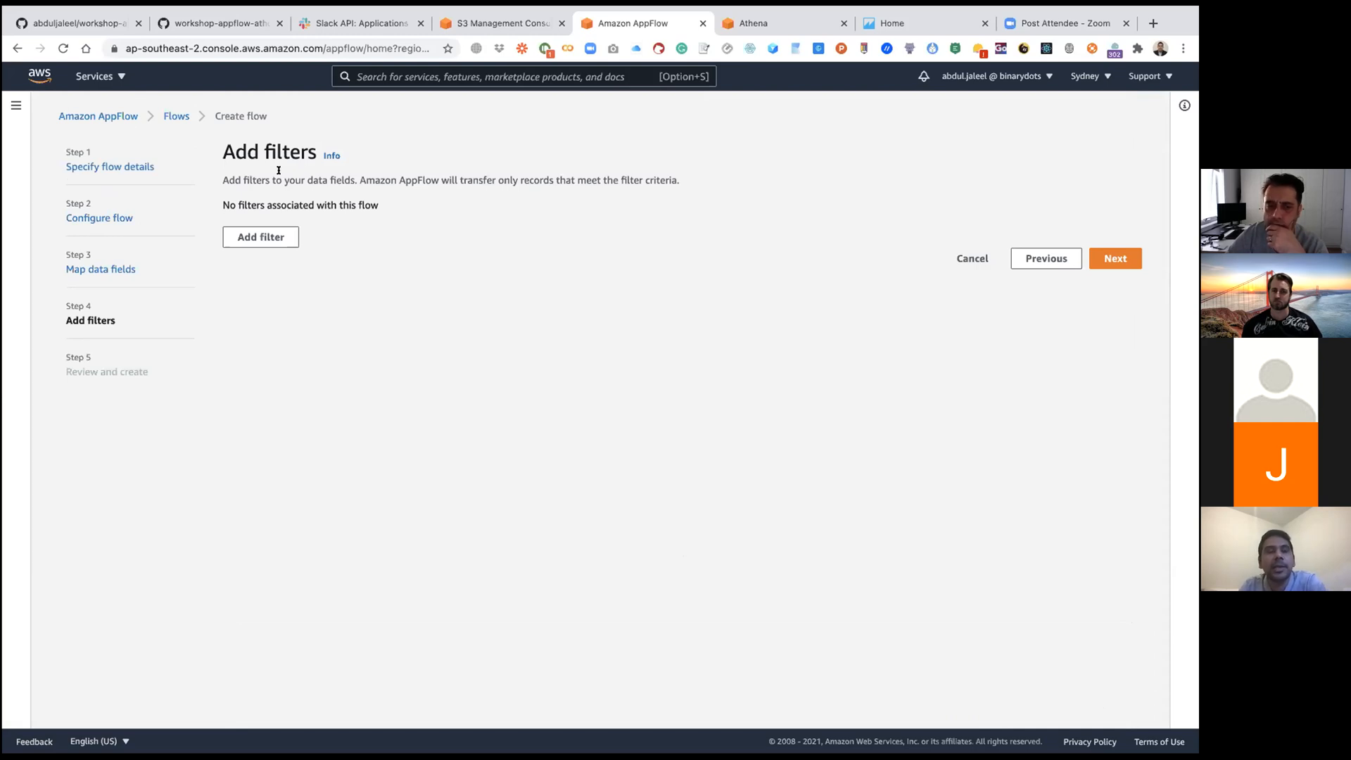
# Step: Try out a filter on the Timestamp field, view its available conditions, and remove the filter
pyautogui.click(262, 236)
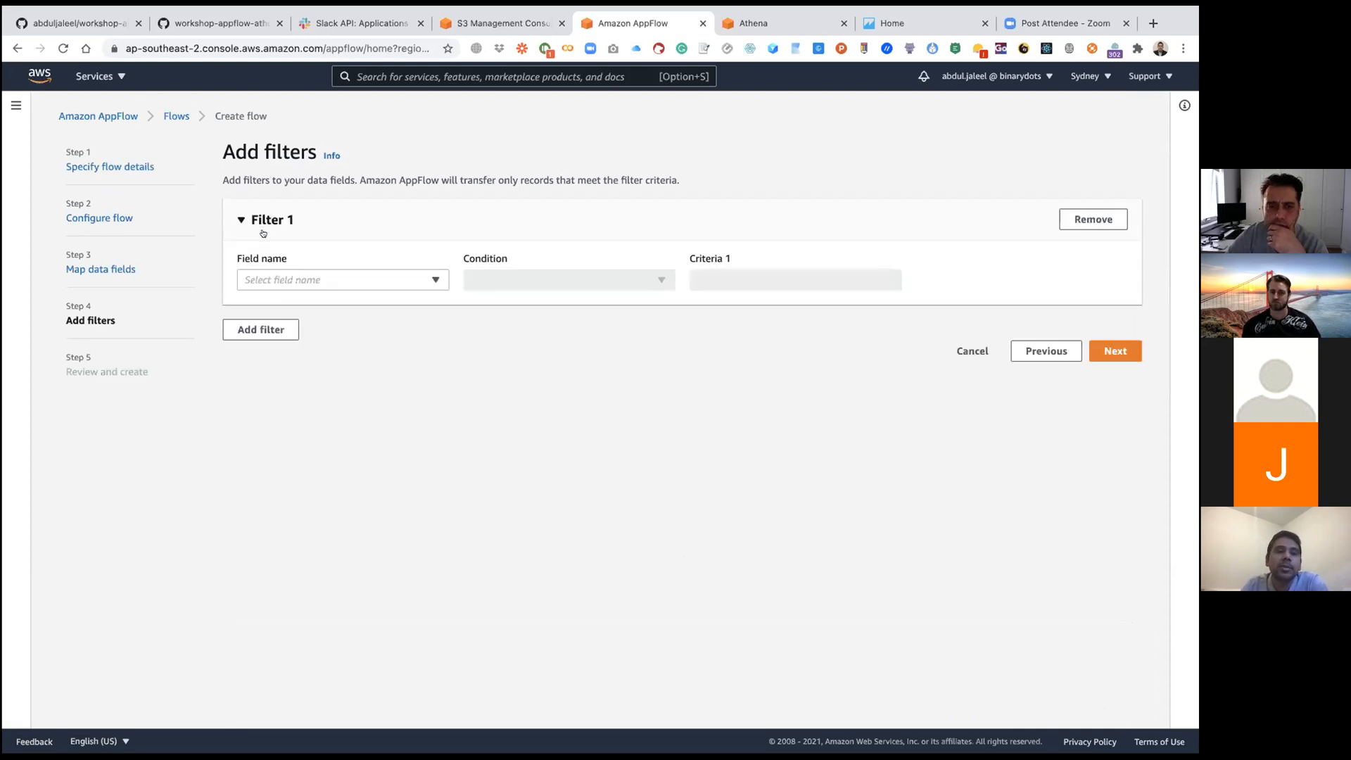
pyautogui.click(432, 282)
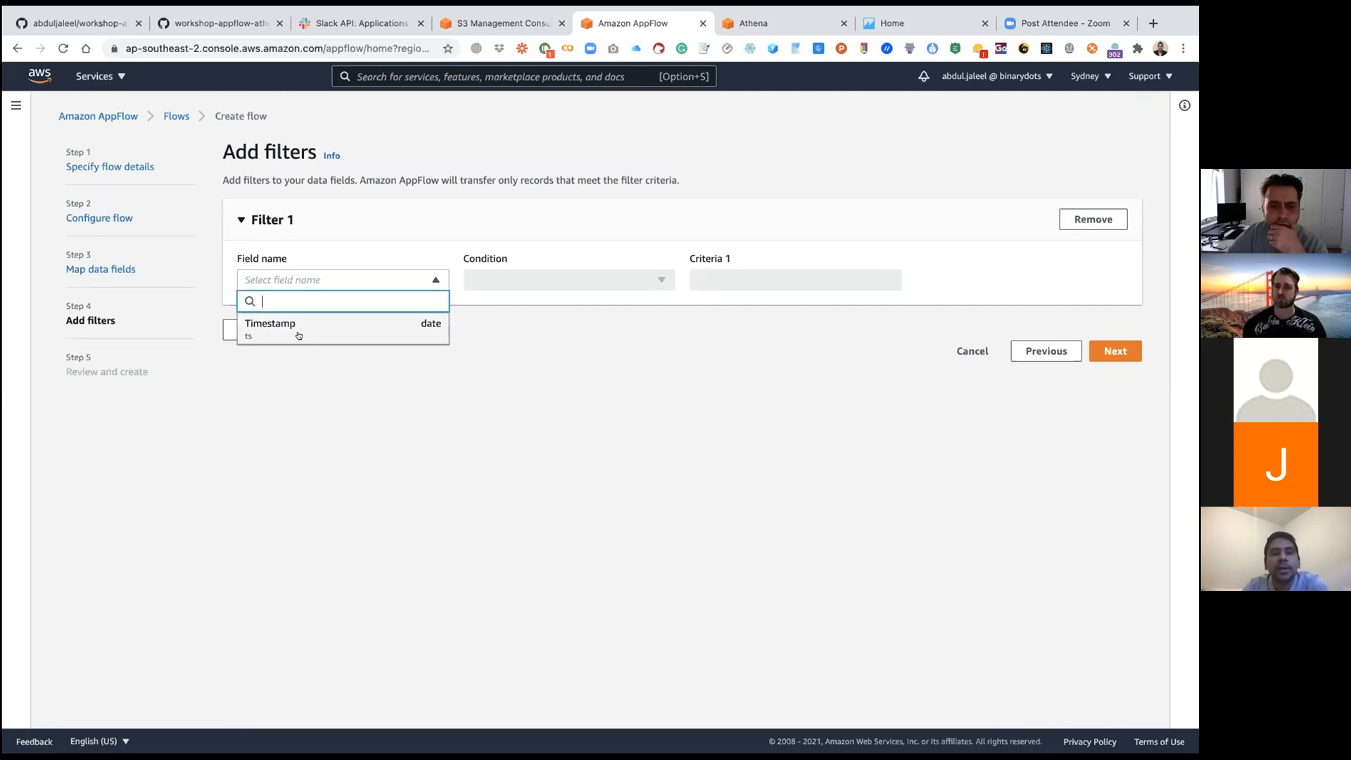
pyautogui.click(342, 336)
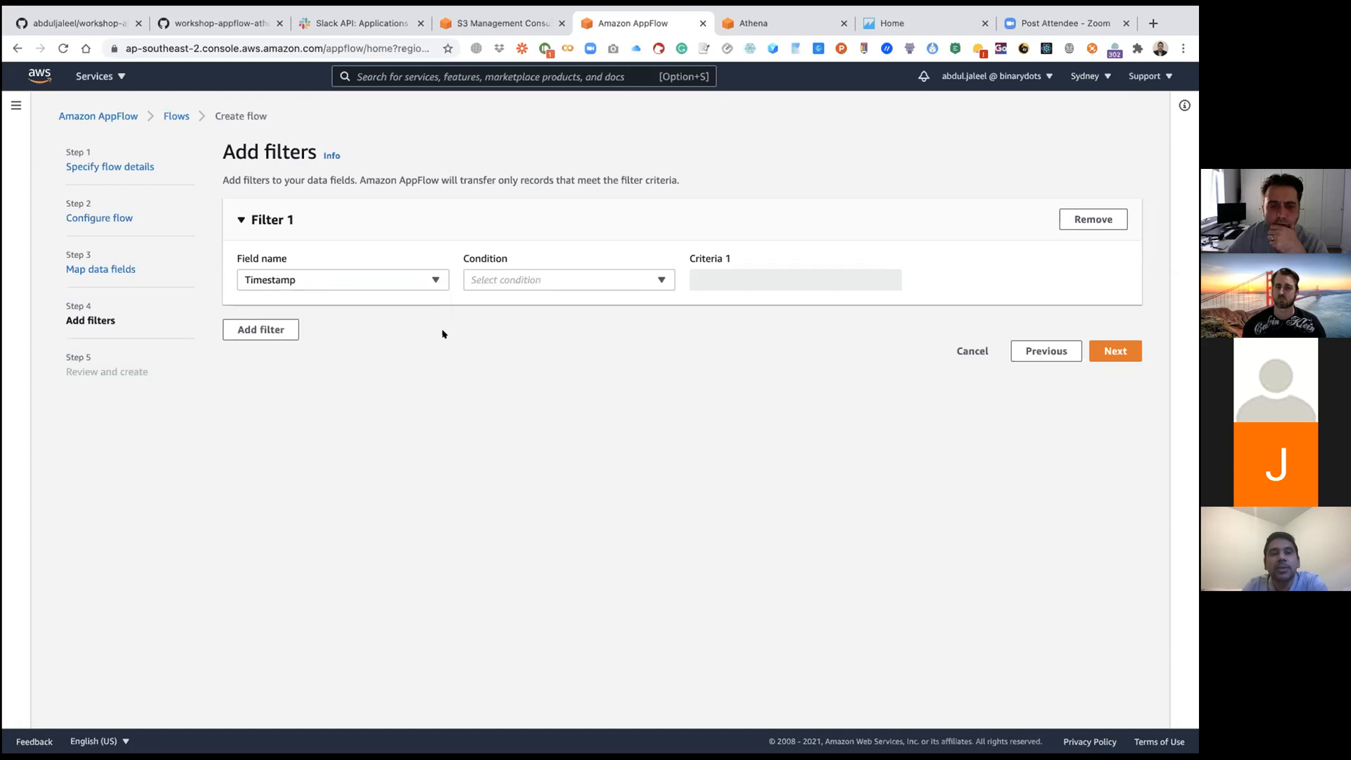
pyautogui.click(531, 285)
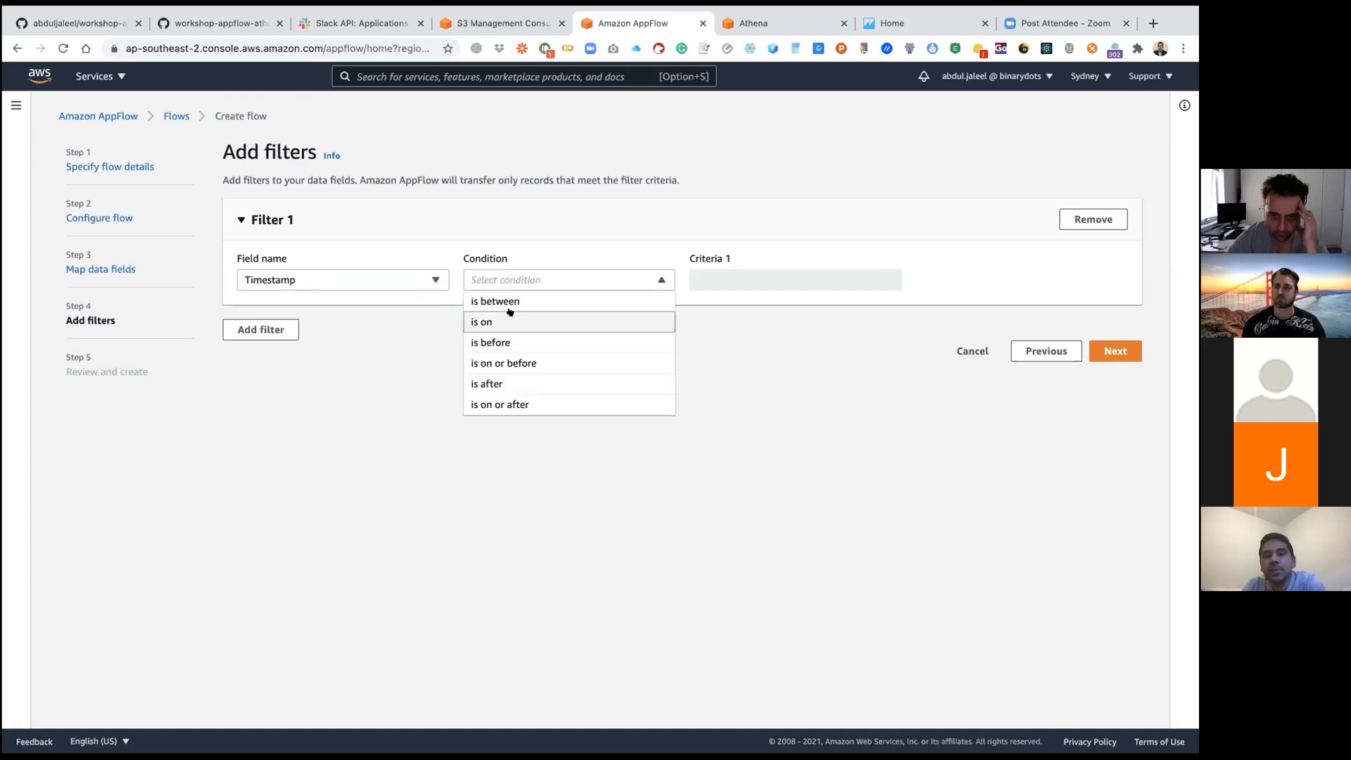
pyautogui.click(415, 333)
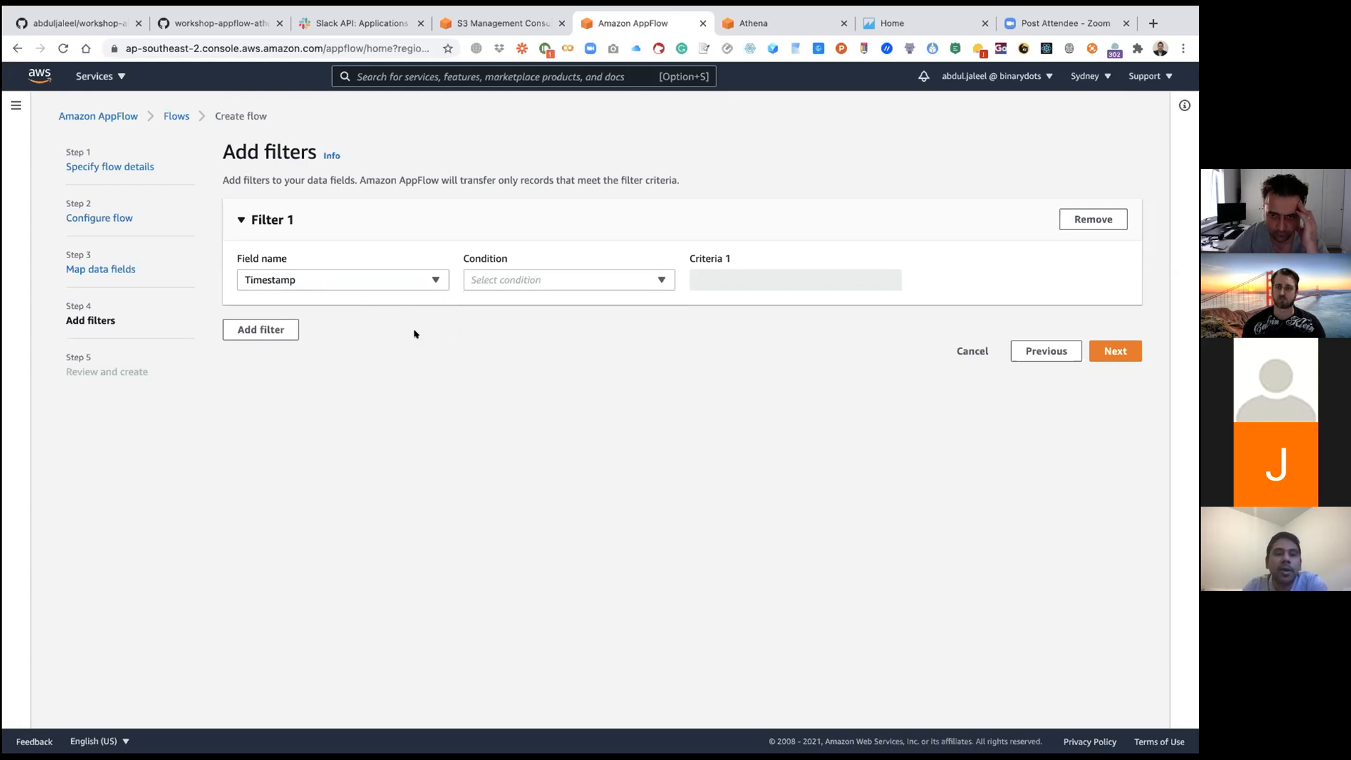
pyautogui.click(1092, 220)
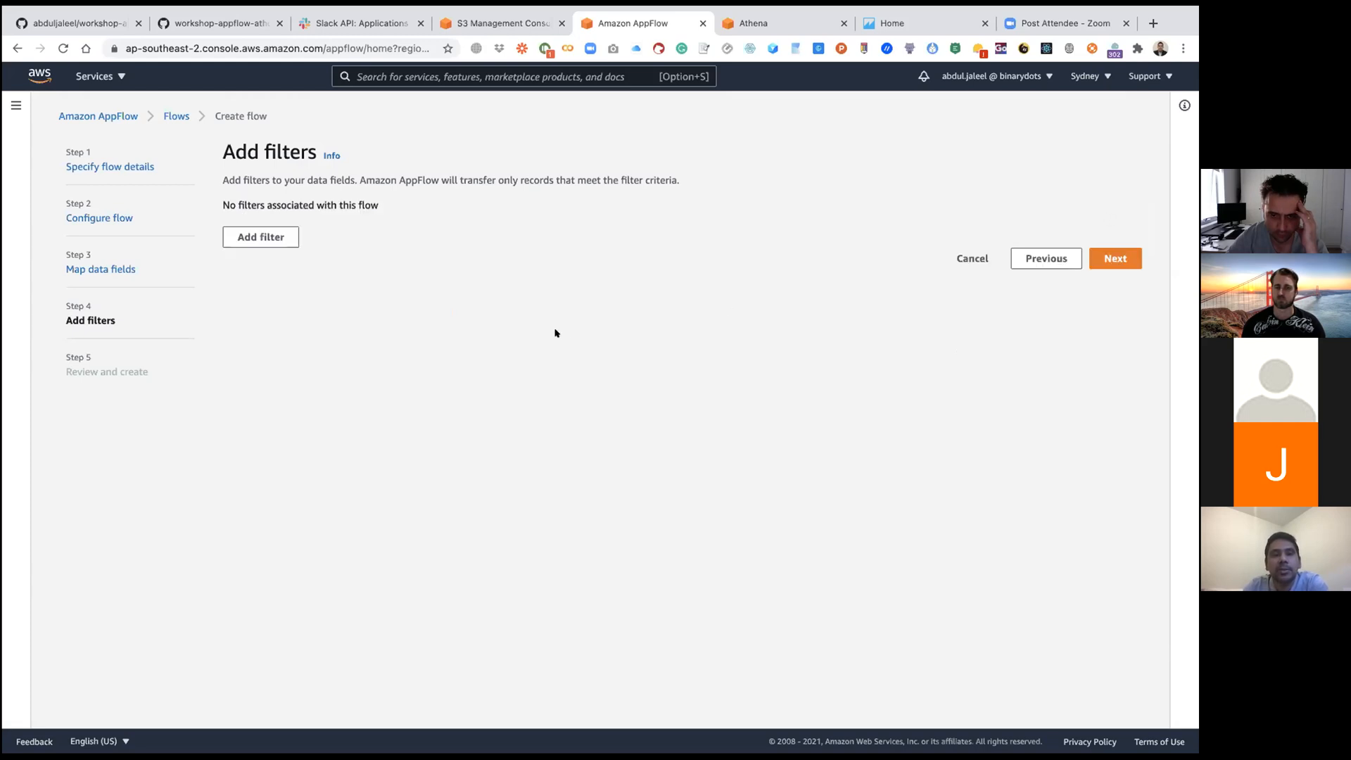
# Step: Continue without any filters, review the flow's settings from details to filters, and create the apt-wks-slackflow flow
pyautogui.click(1116, 259)
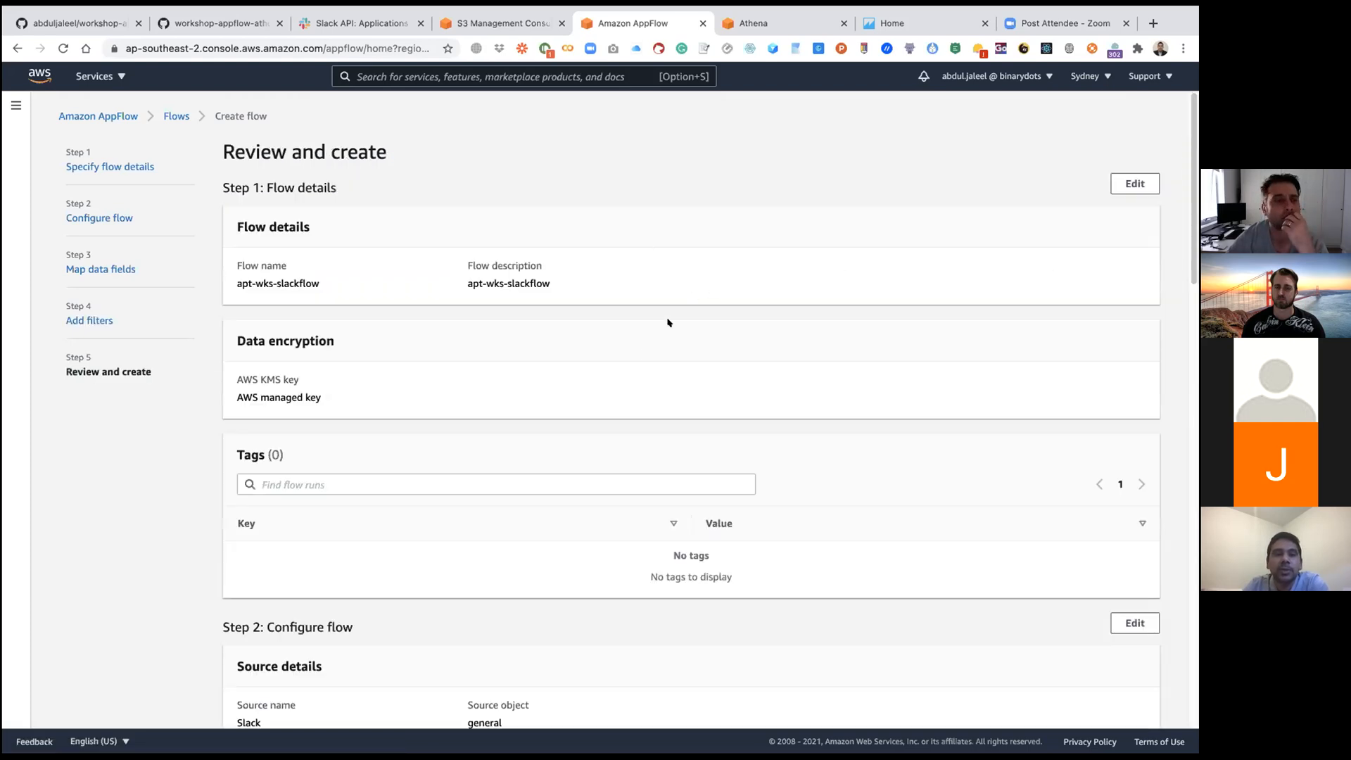
pyautogui.scroll(-10, 988, 321)
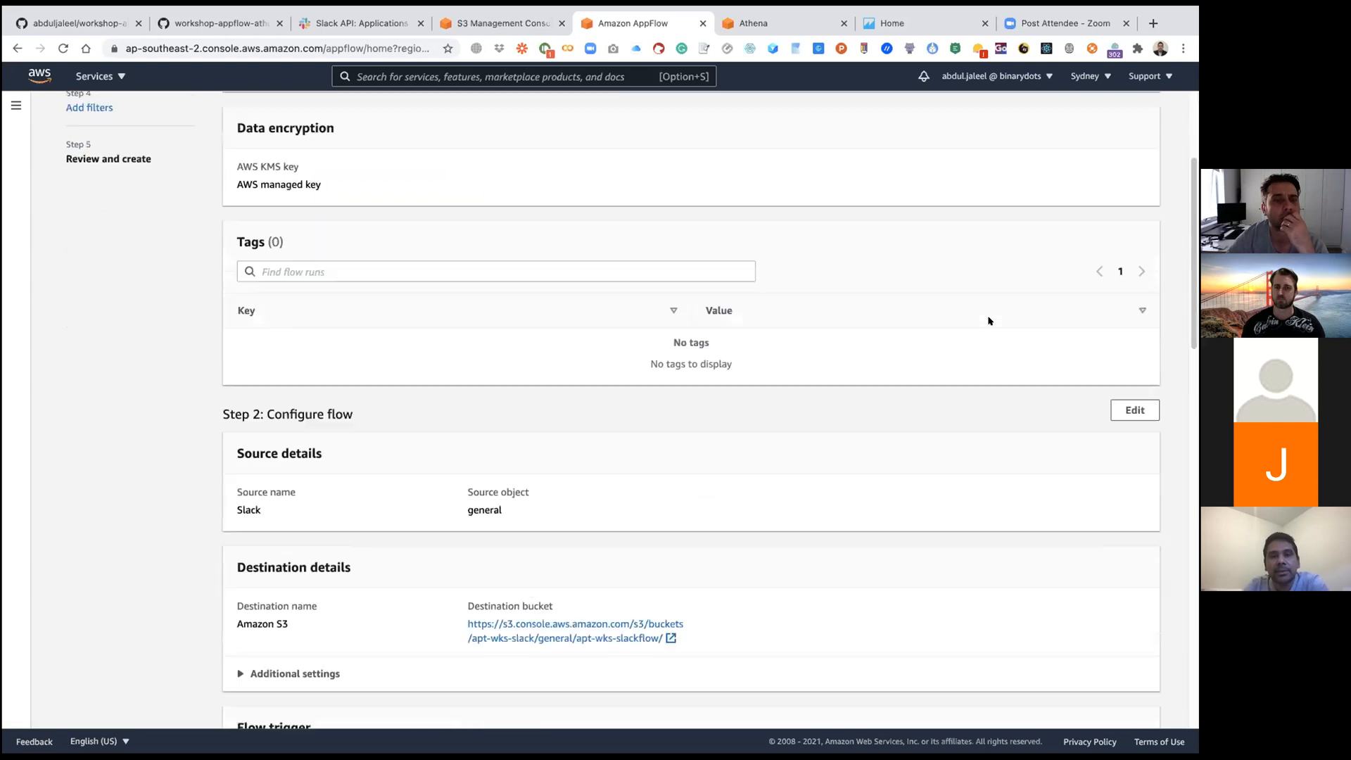
pyautogui.scroll(-8, 988, 321)
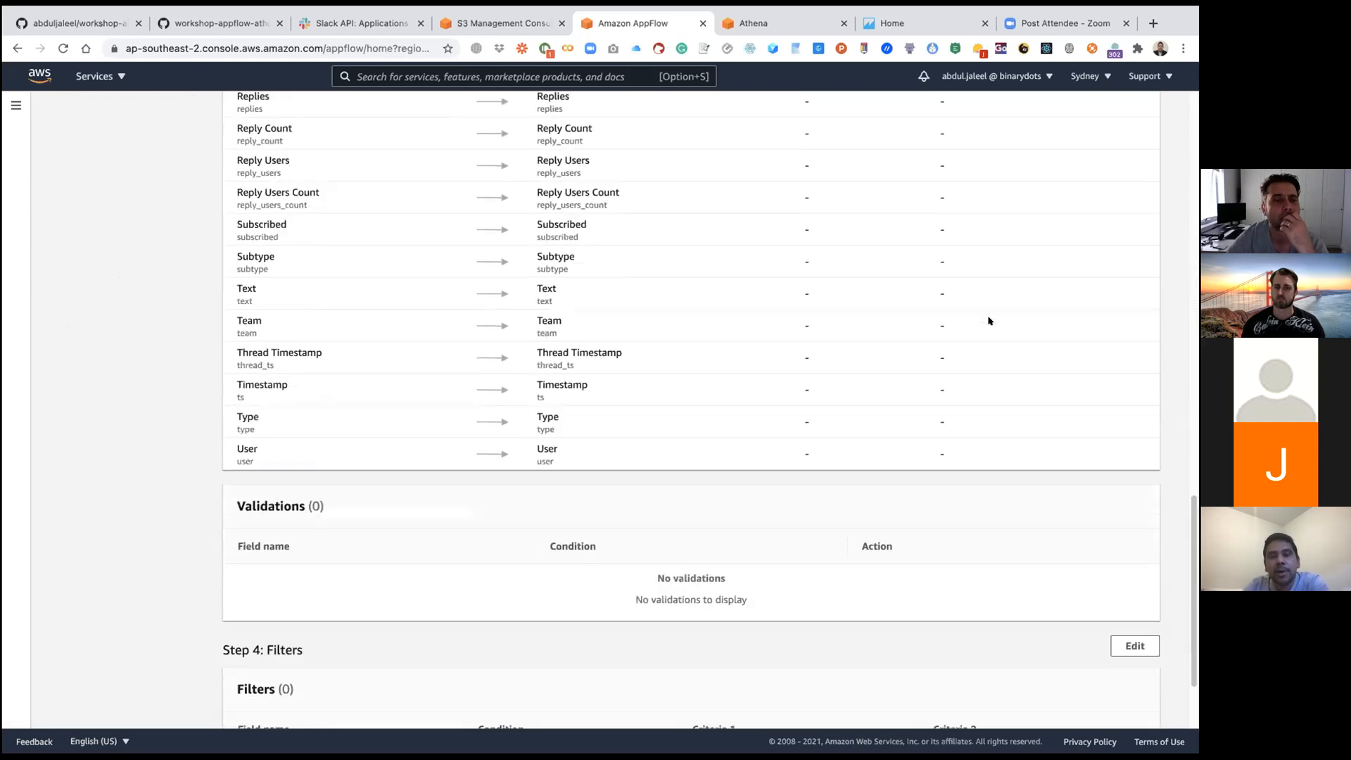
pyautogui.scroll(20, 988, 321)
pyautogui.scroll(-8, 987, 321)
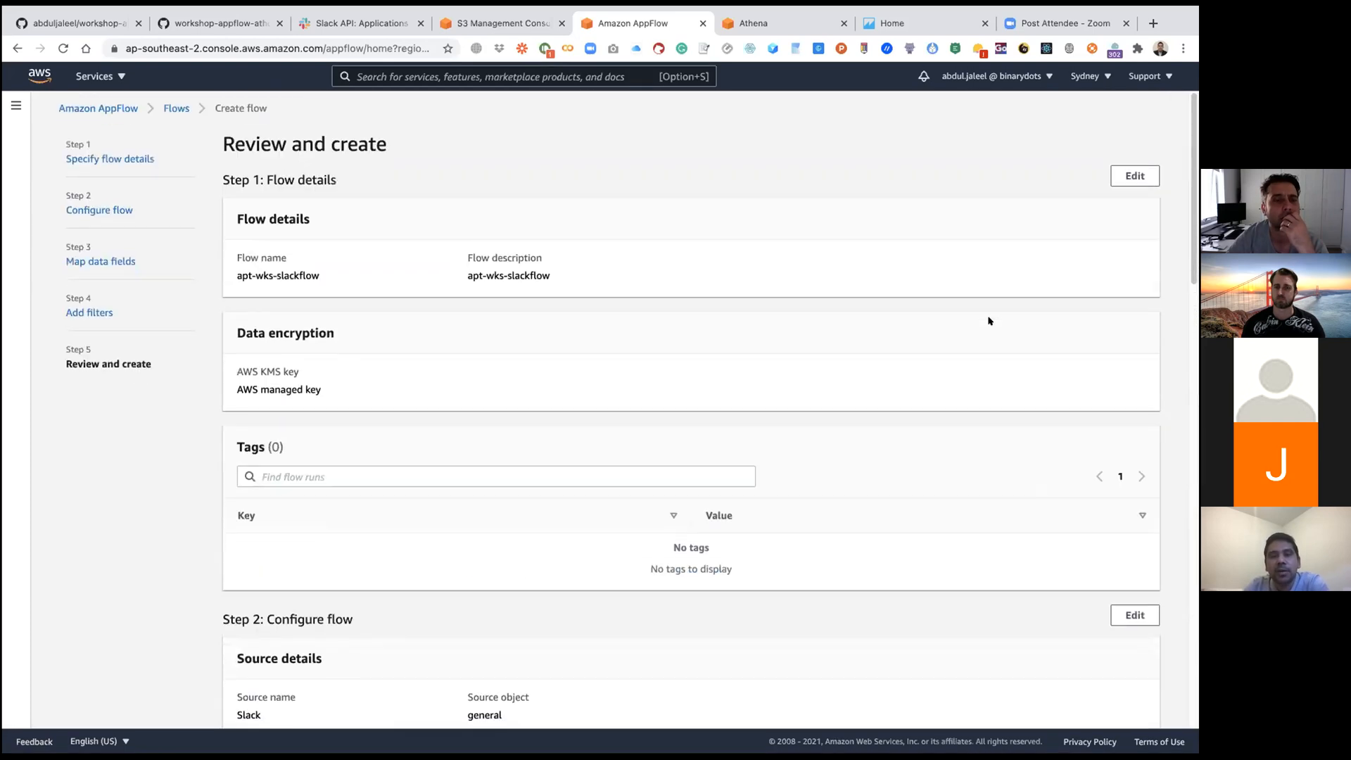
pyautogui.scroll(-2, 988, 321)
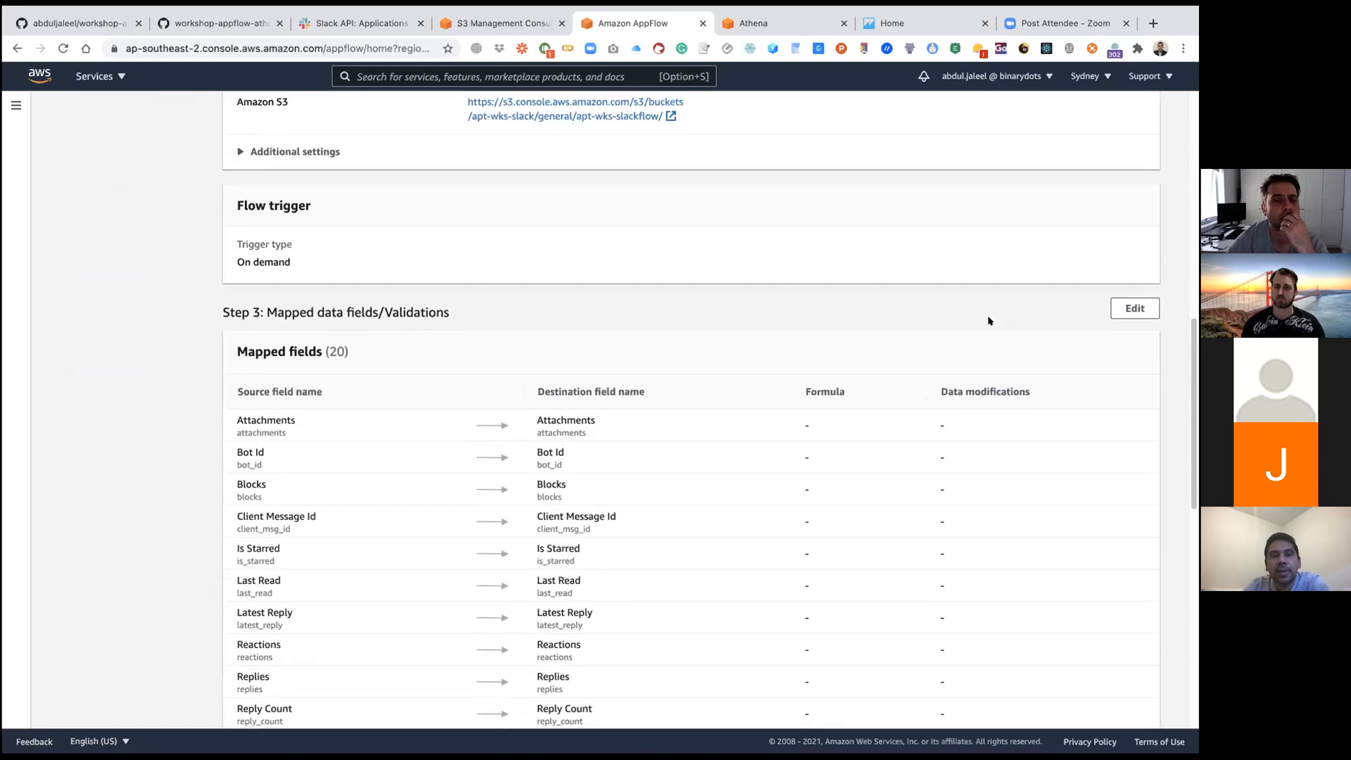
pyautogui.scroll(1, 659, 294)
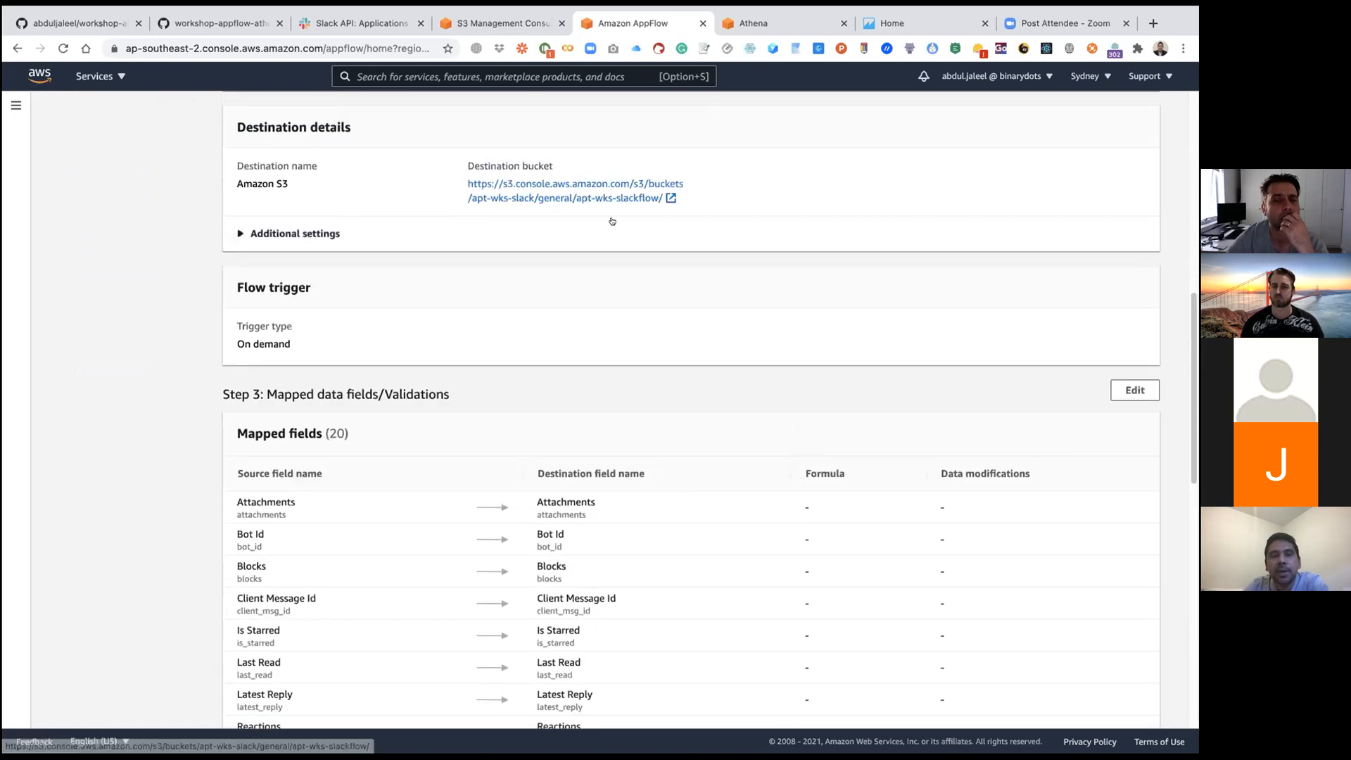
pyautogui.scroll(-11, 612, 240)
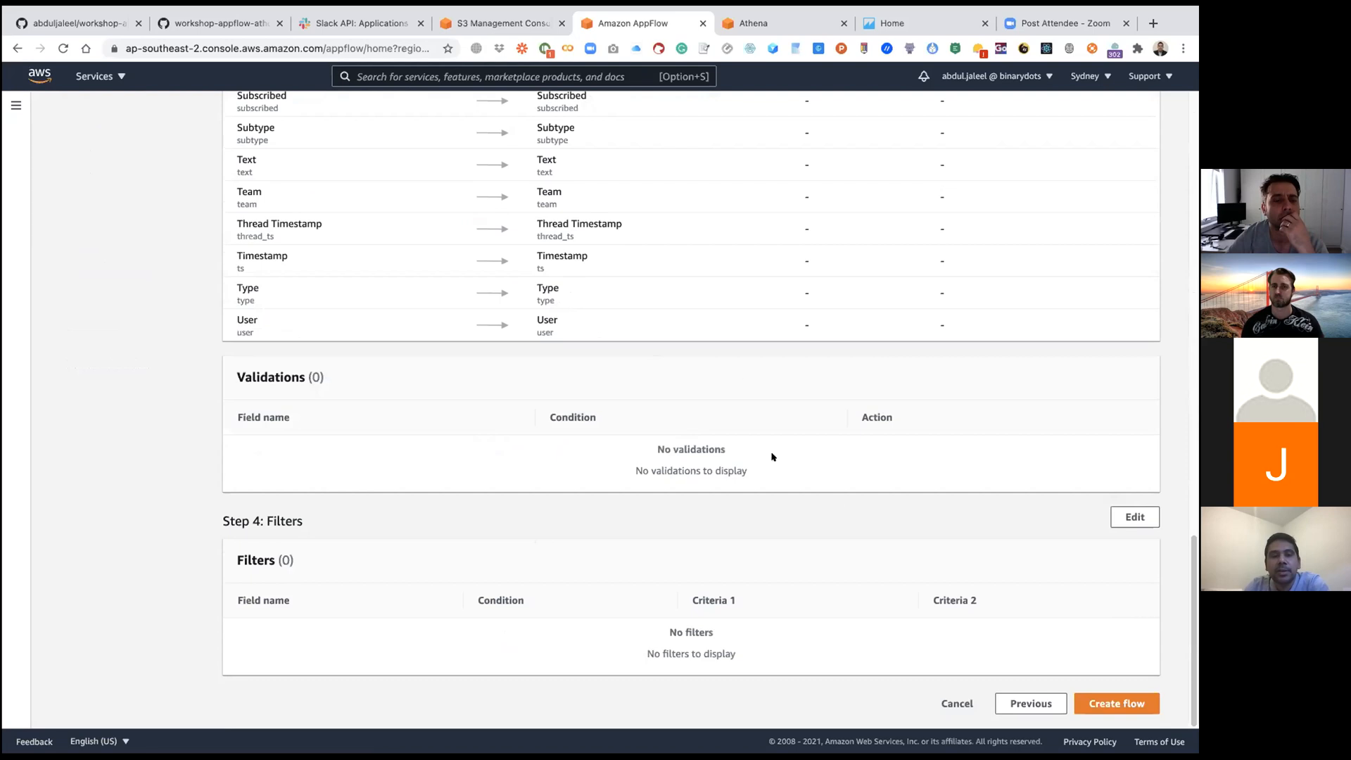
pyautogui.click(1105, 702)
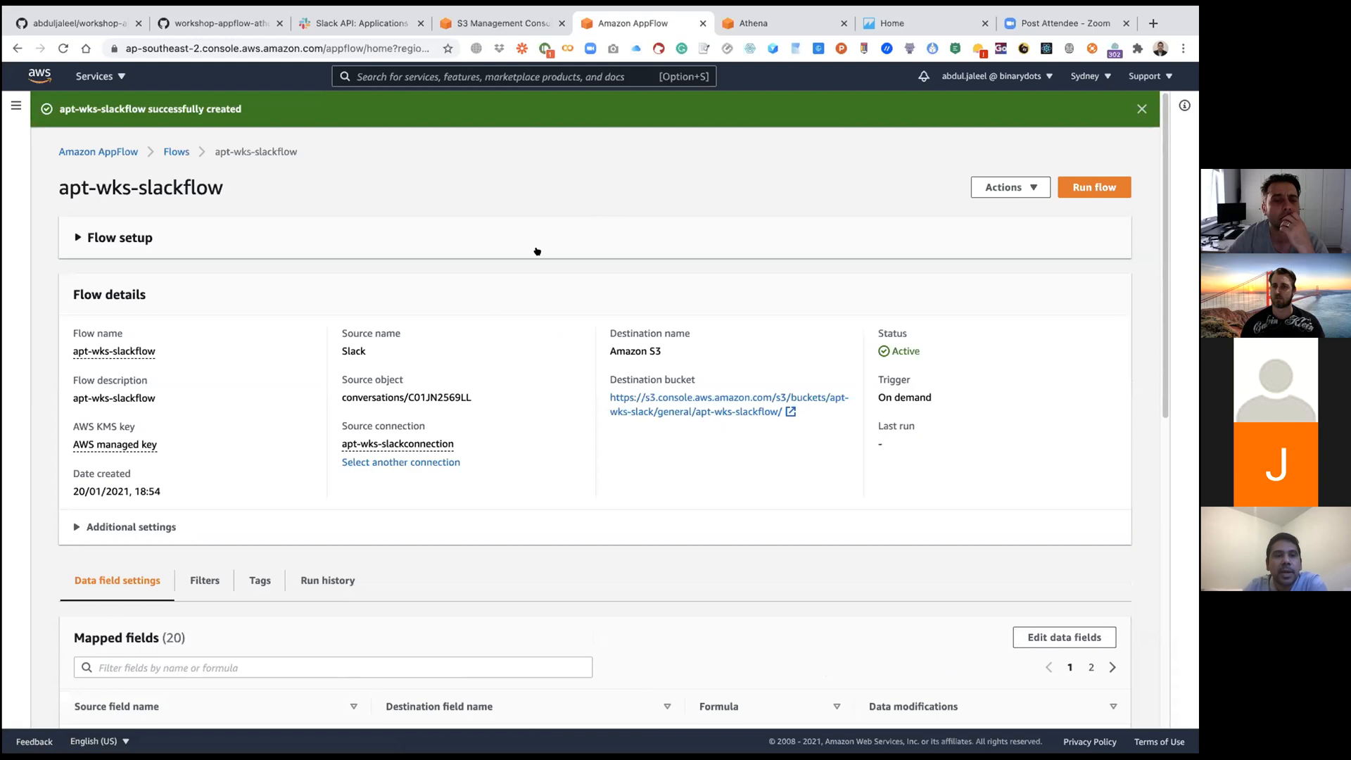
# Step: Look over the new flow's details and mapped fields, and run the flow
pyautogui.scroll(-9, 564, 286)
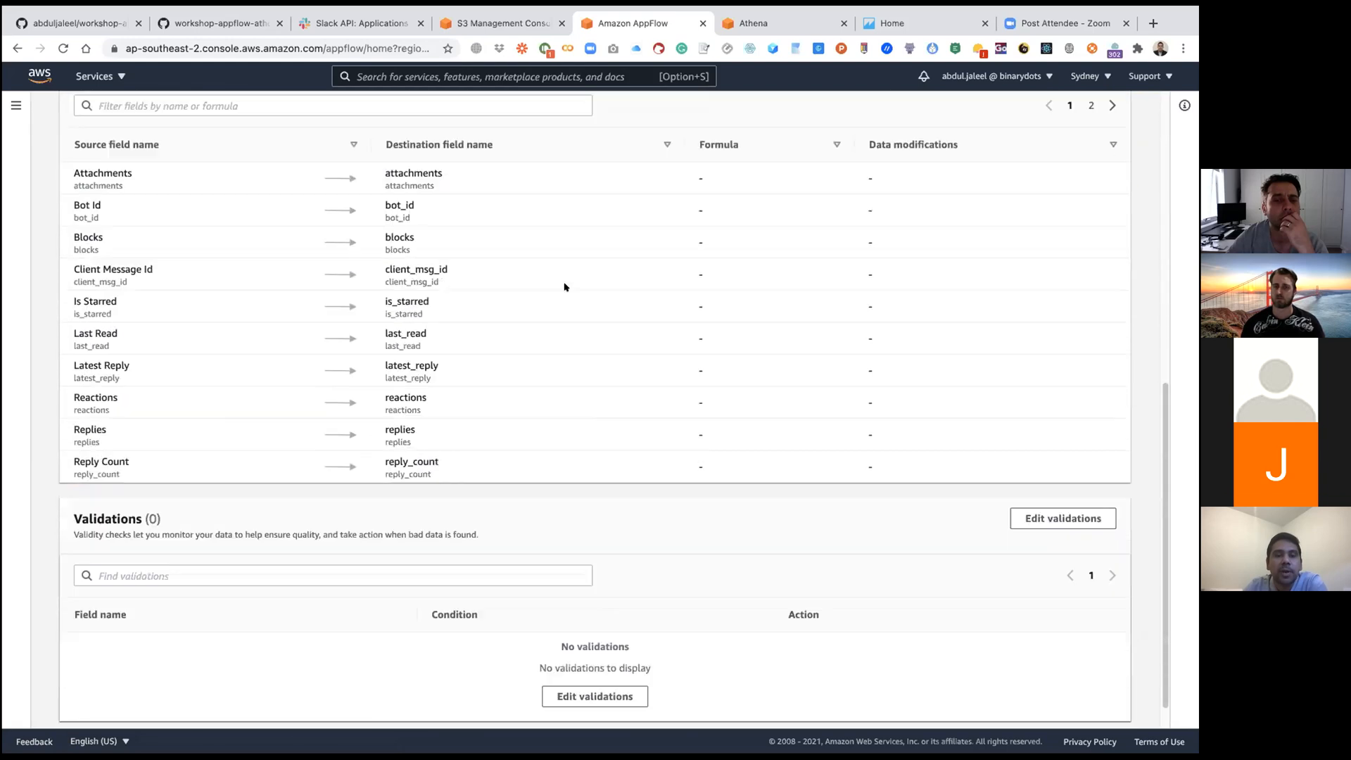
pyautogui.scroll(9, 563, 286)
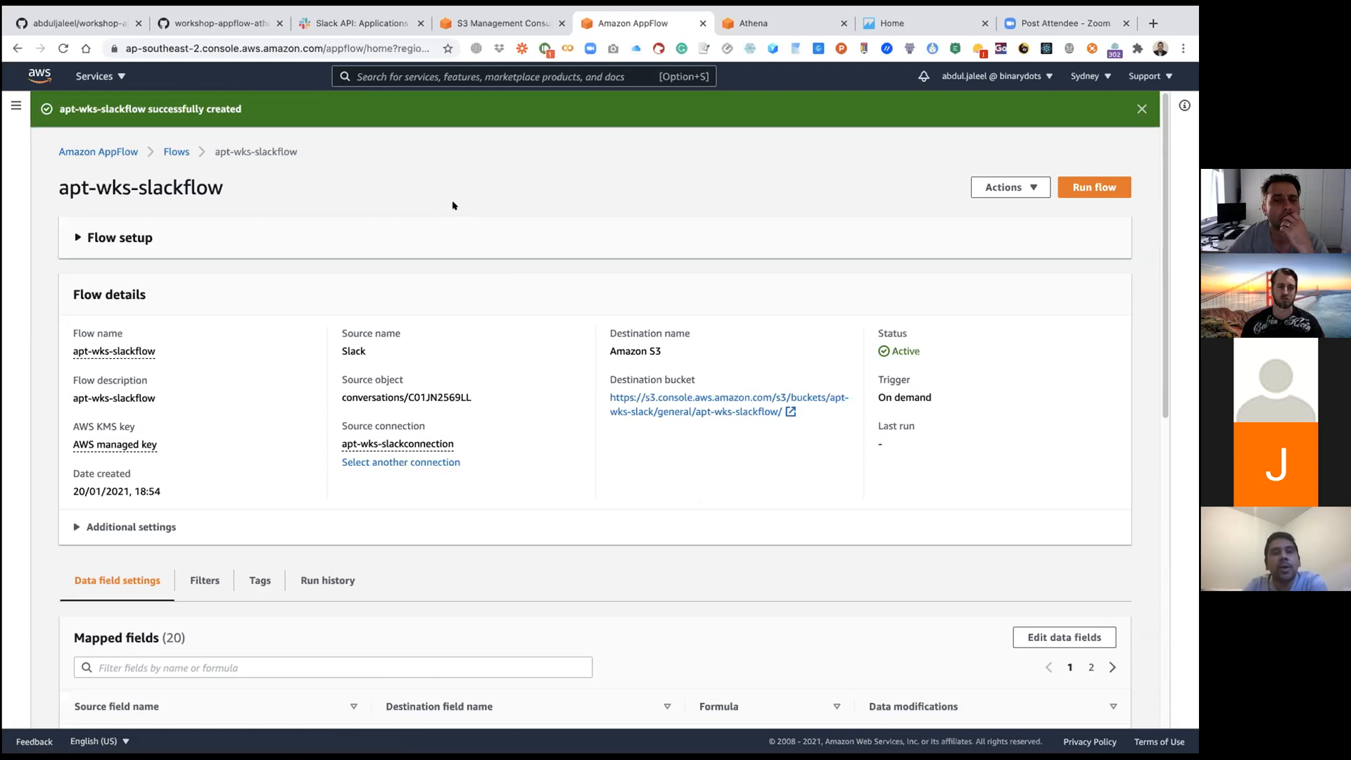
pyautogui.click(1097, 187)
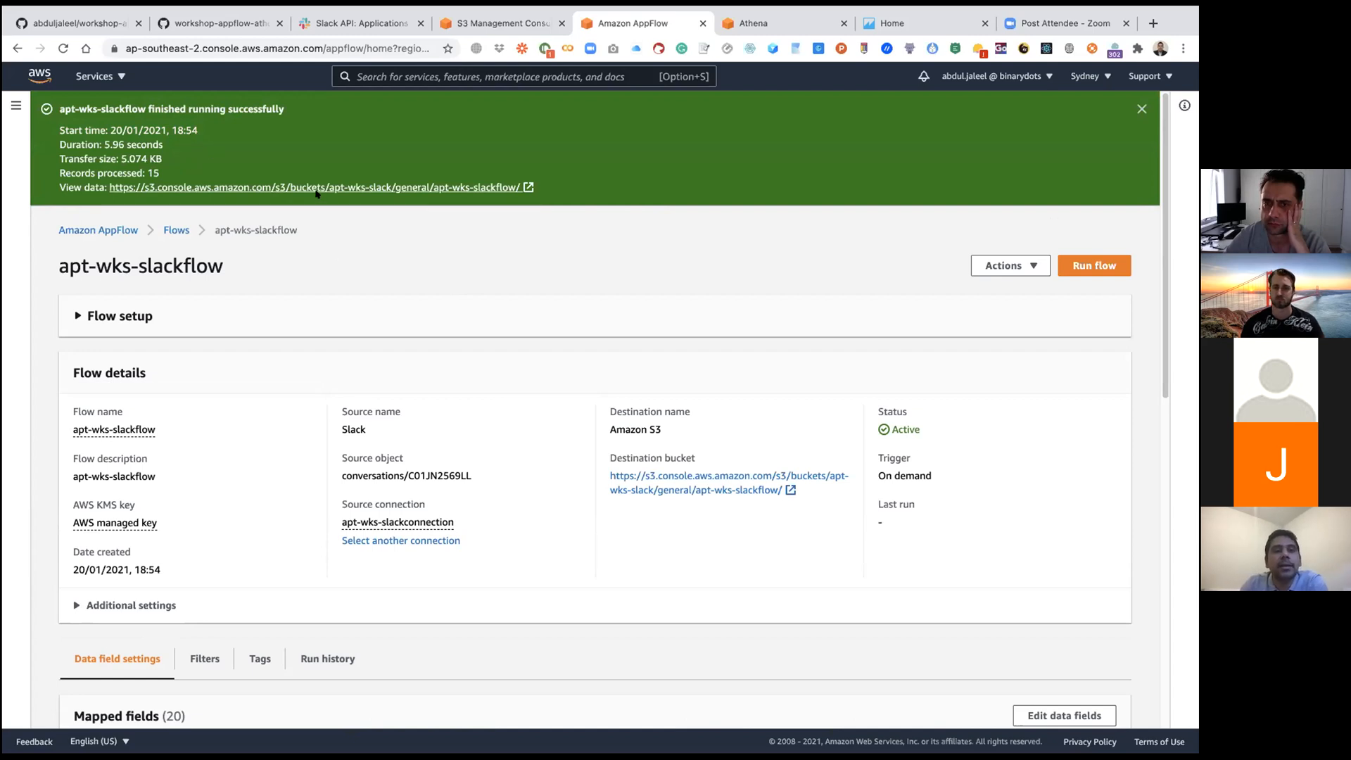
# Step: View the transferred file in the flow's S3 destination folder, then close it and dismiss the run notification in AppFlow
pyautogui.click(408, 188)
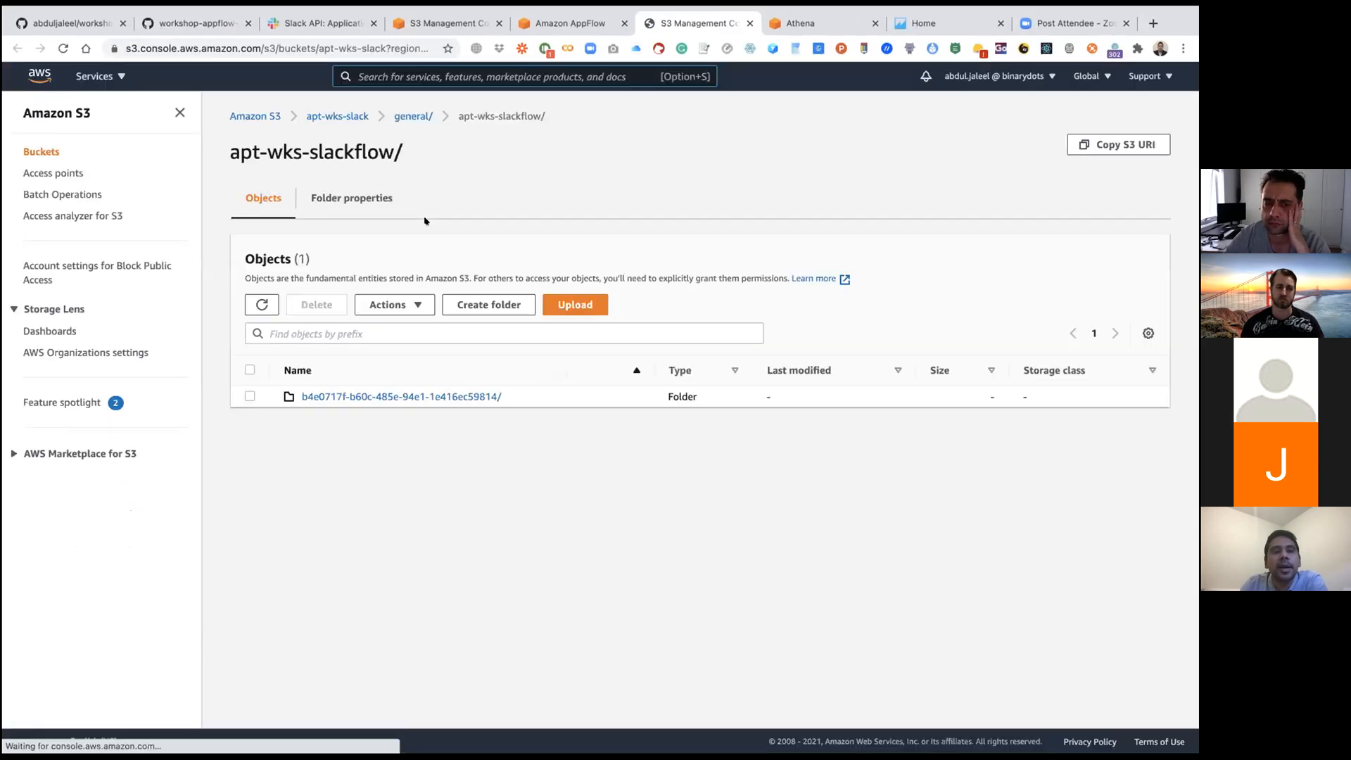
pyautogui.click(339, 398)
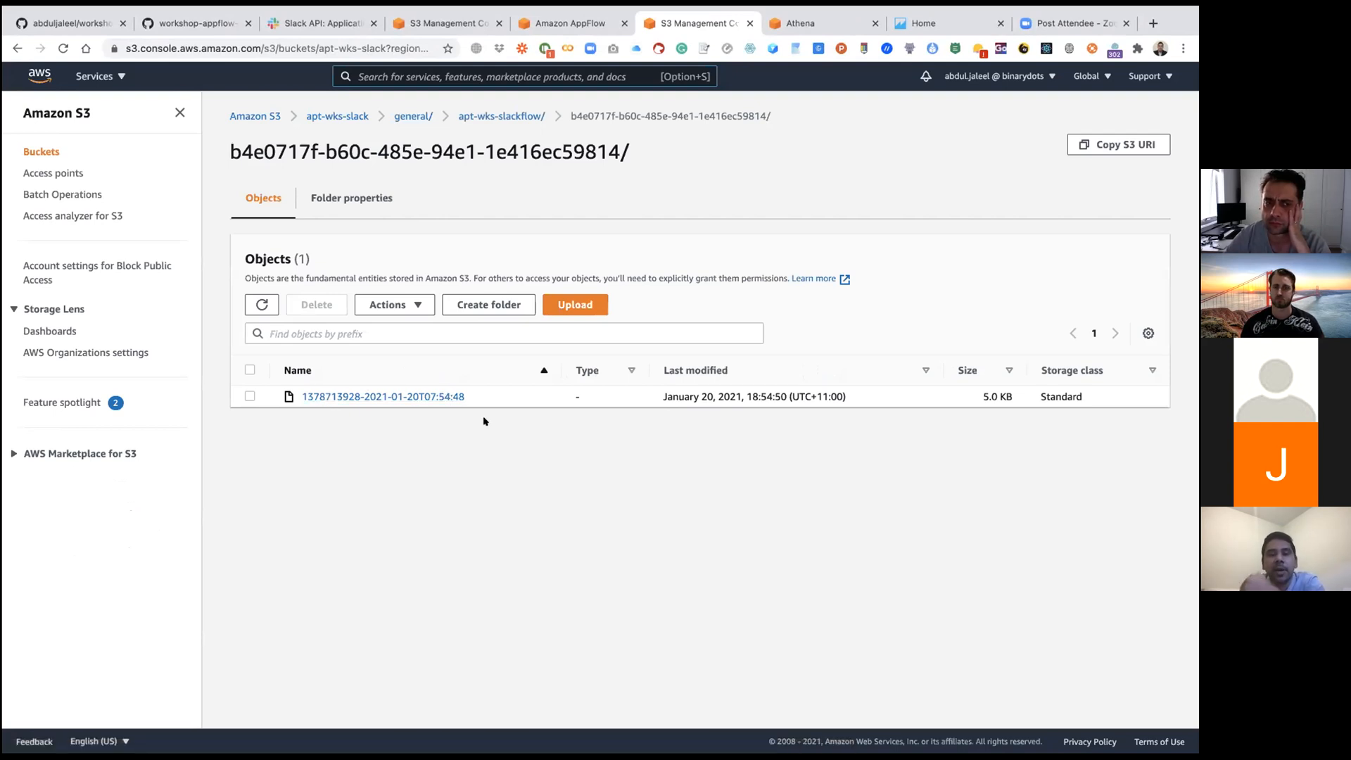
pyautogui.click(750, 24)
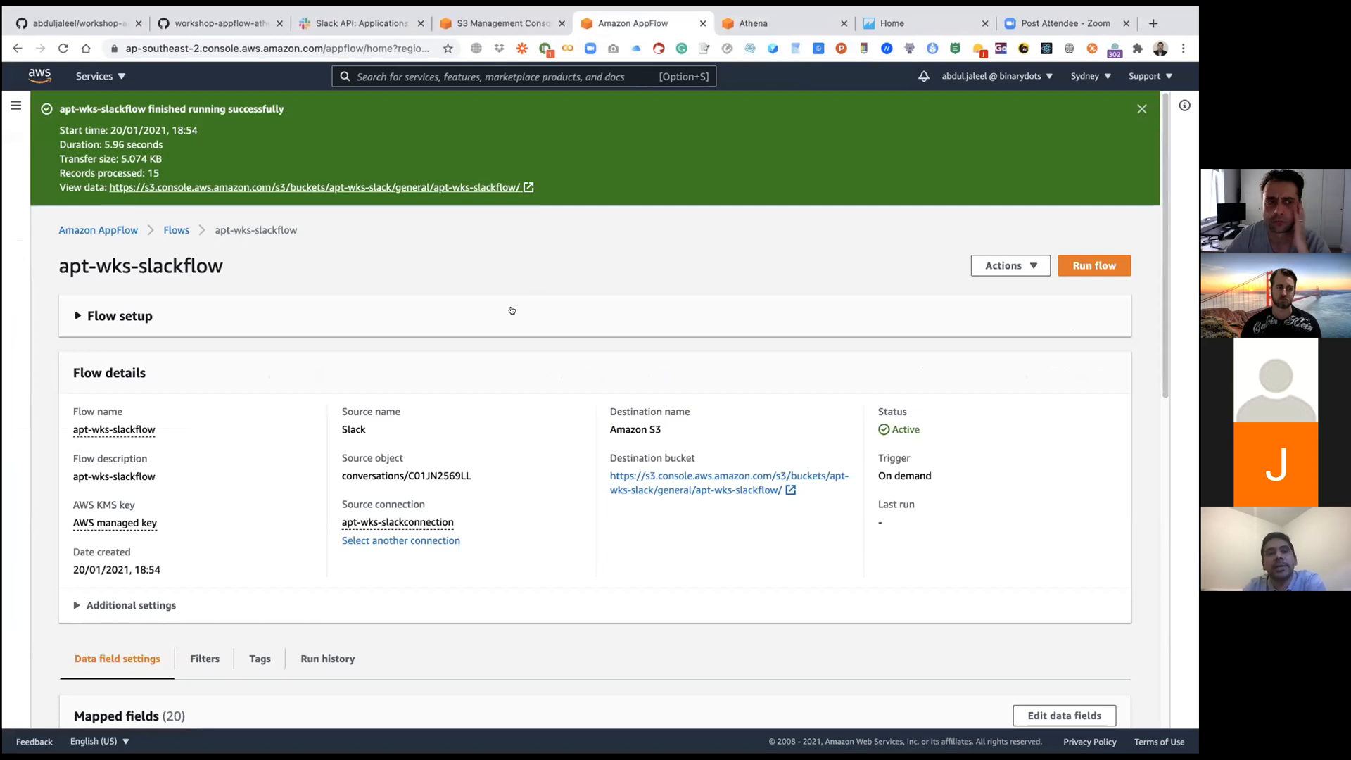
pyautogui.click(1141, 110)
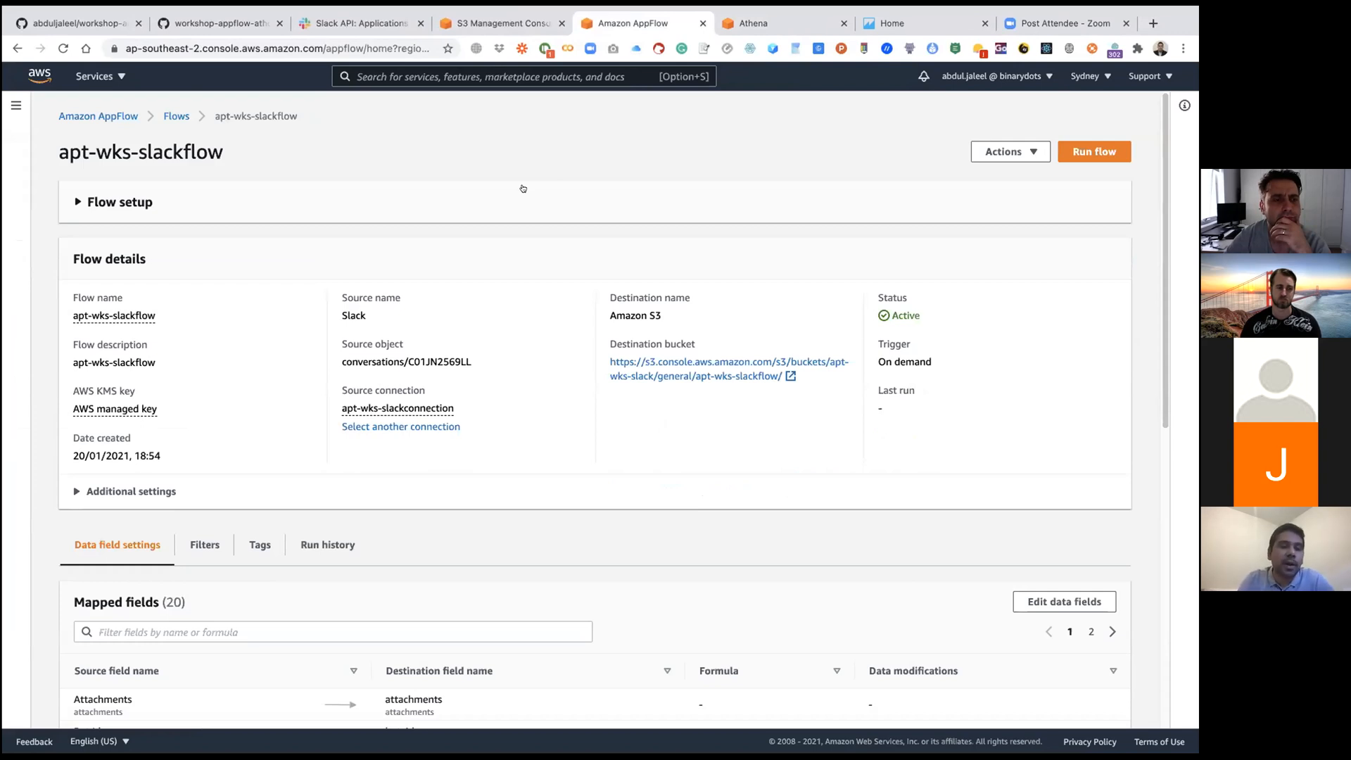
# Step: Switch to the GitHub workshop guide and review the instructions for configuring and creating the flow
pyautogui.click(478, 25)
pyautogui.click(233, 25)
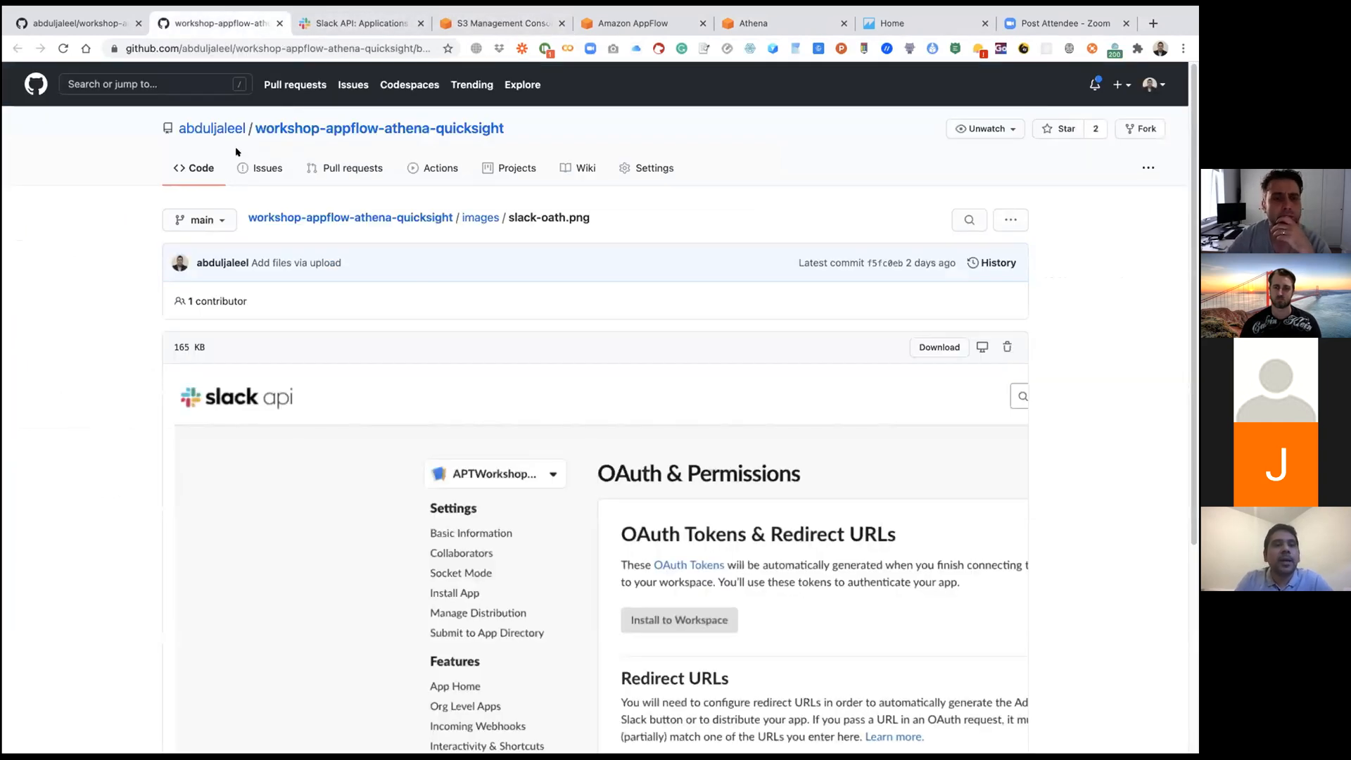
pyautogui.click(78, 24)
pyautogui.scroll(-1, 105, 217)
pyautogui.scroll(6, 108, 217)
pyautogui.scroll(-15, 107, 217)
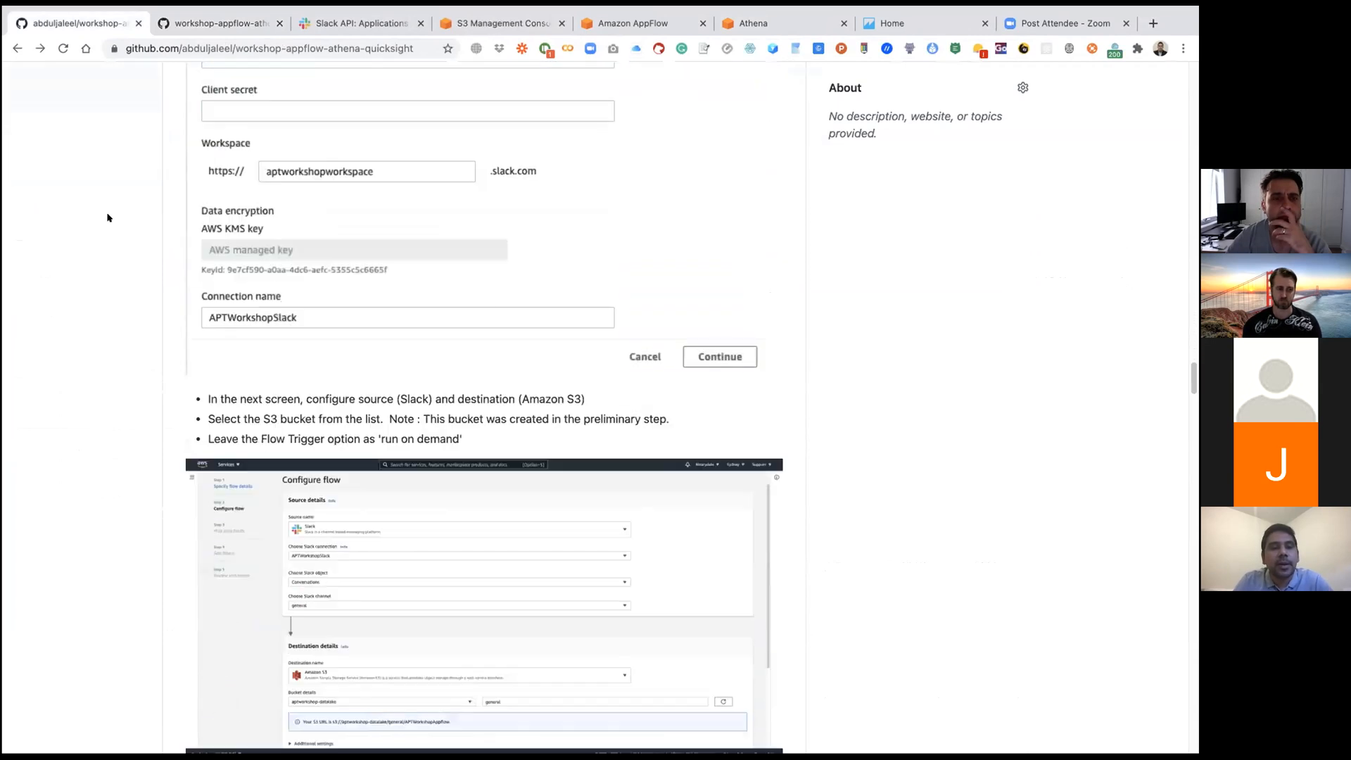
pyautogui.scroll(-10, 107, 218)
pyautogui.scroll(-3, 108, 217)
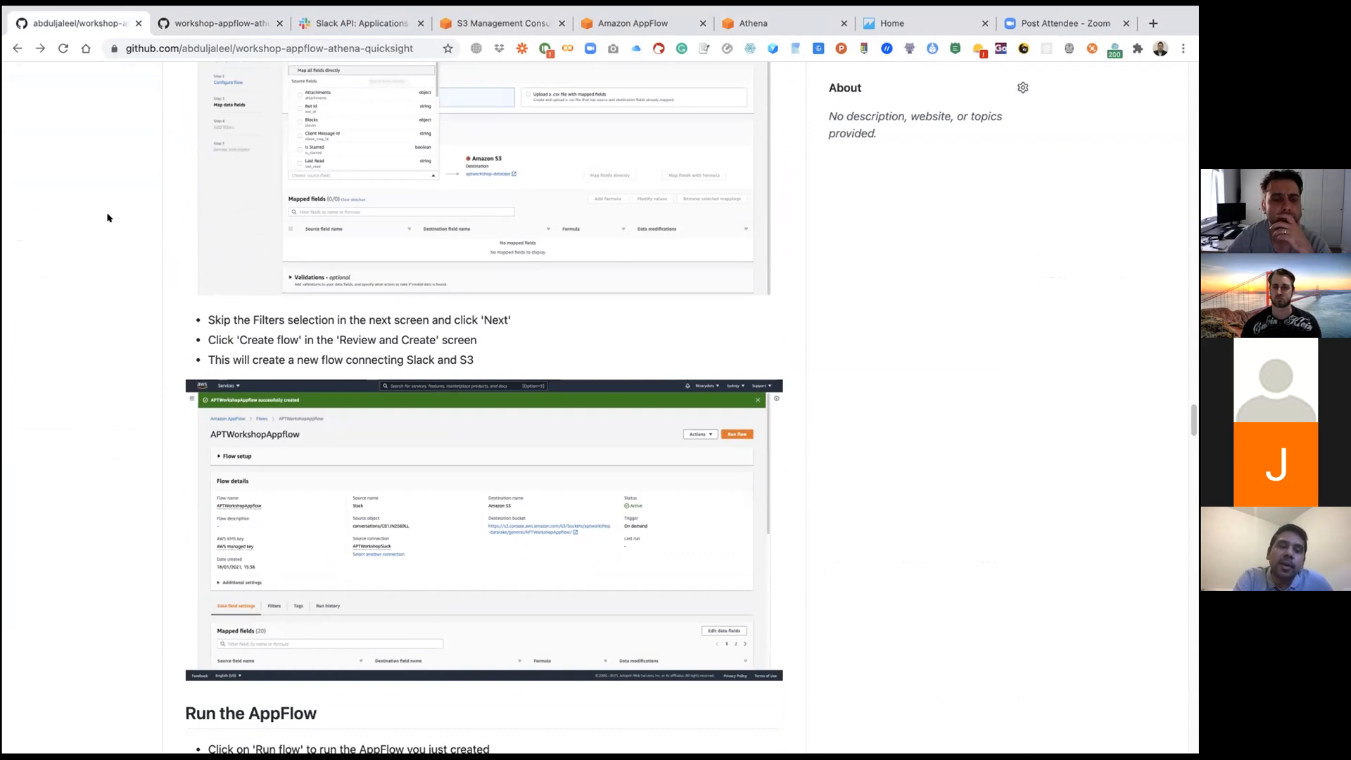
pyautogui.scroll(-1, 98, 307)
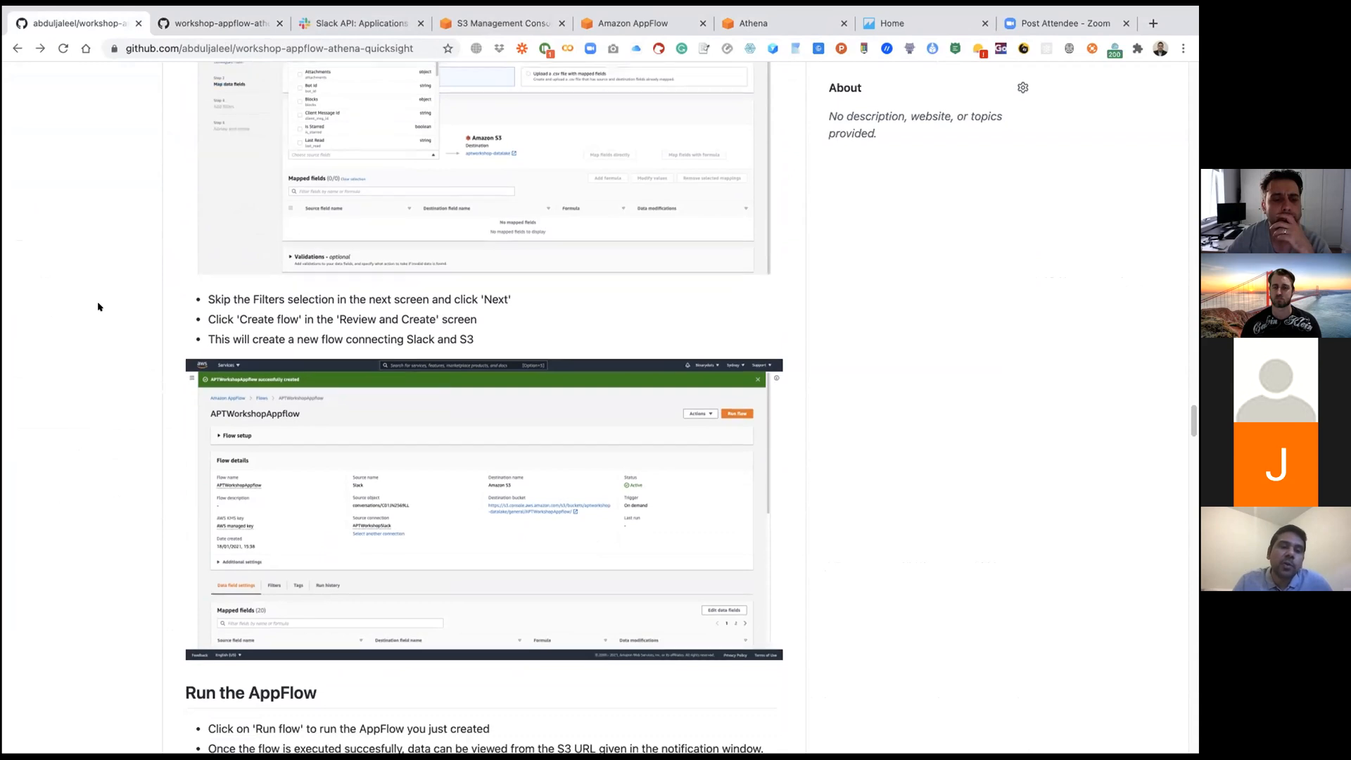
# Step: Read the guide's Run the AppFlow section and the opening instructions of Create Athena Table
pyautogui.scroll(-4, 98, 306)
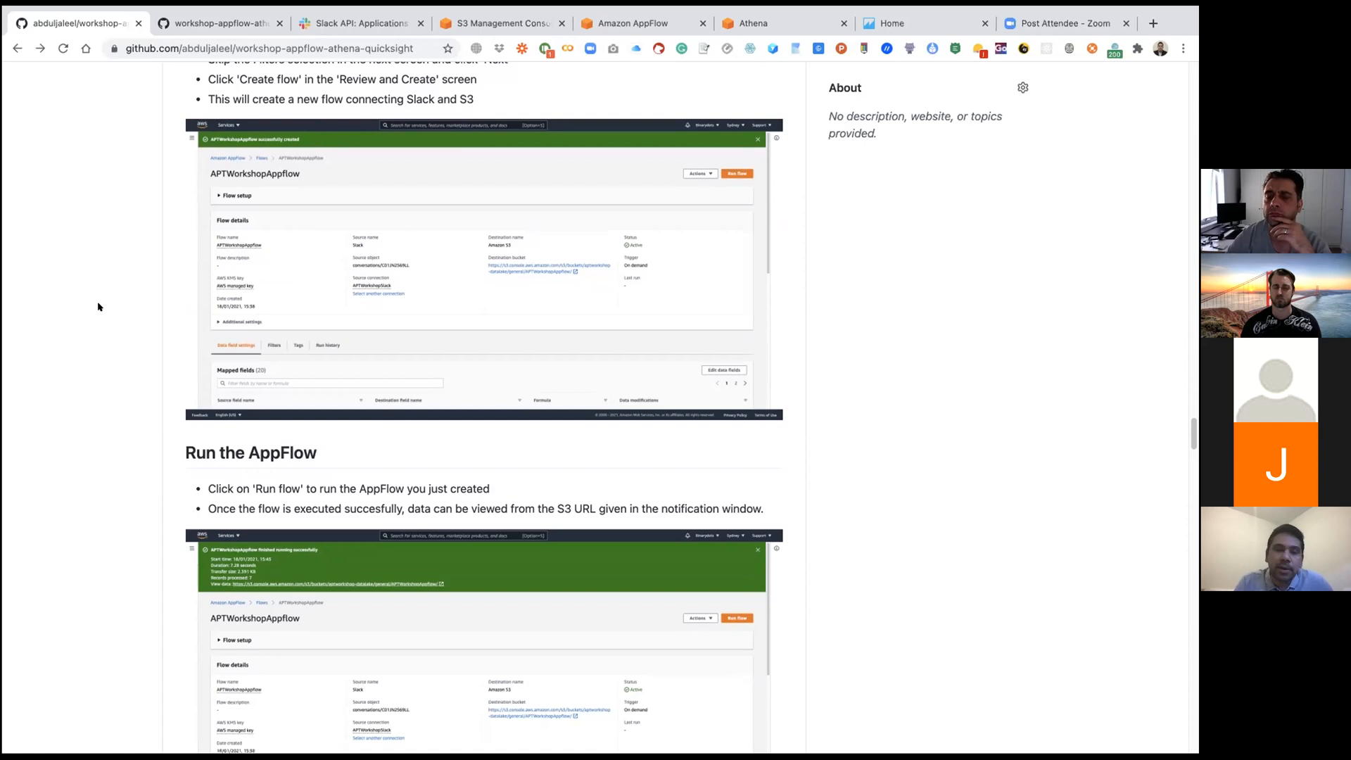
pyautogui.scroll(-3, 101, 333)
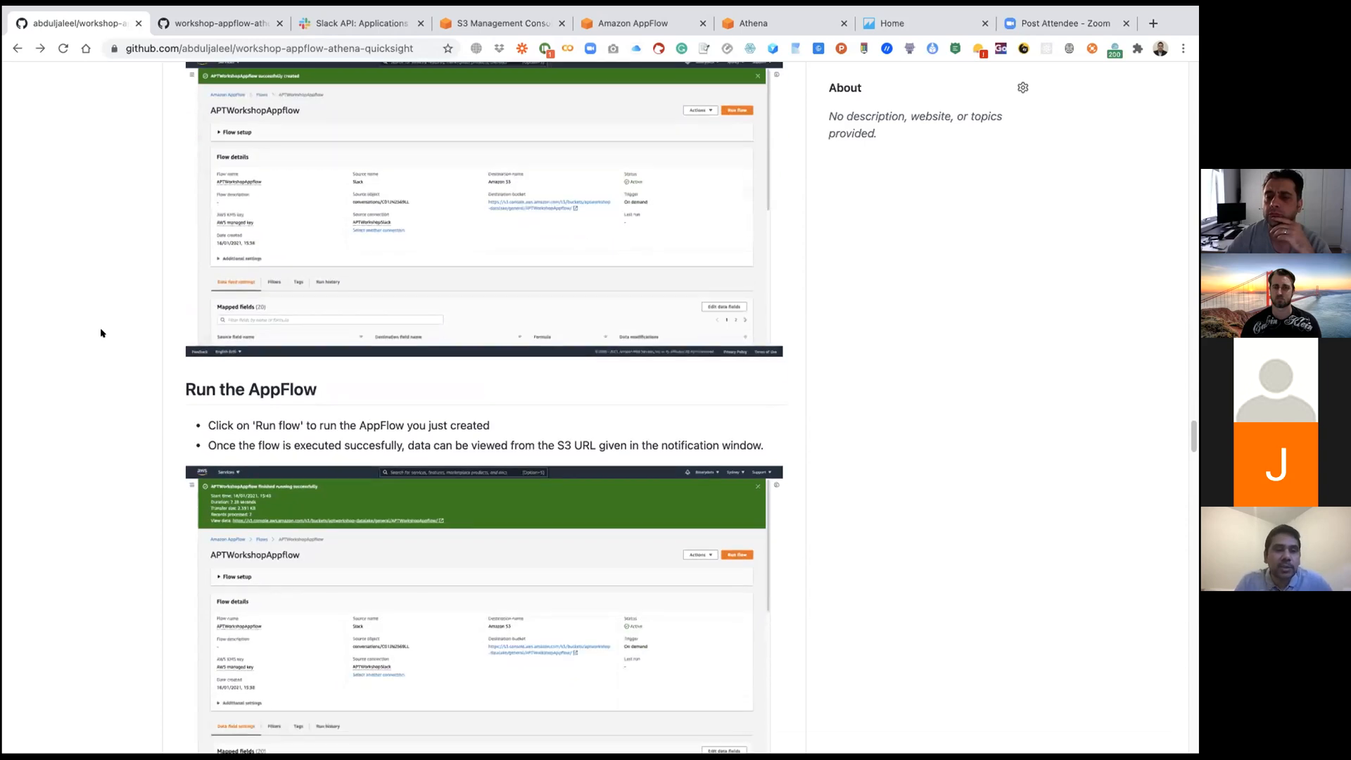
pyautogui.scroll(-1, 100, 332)
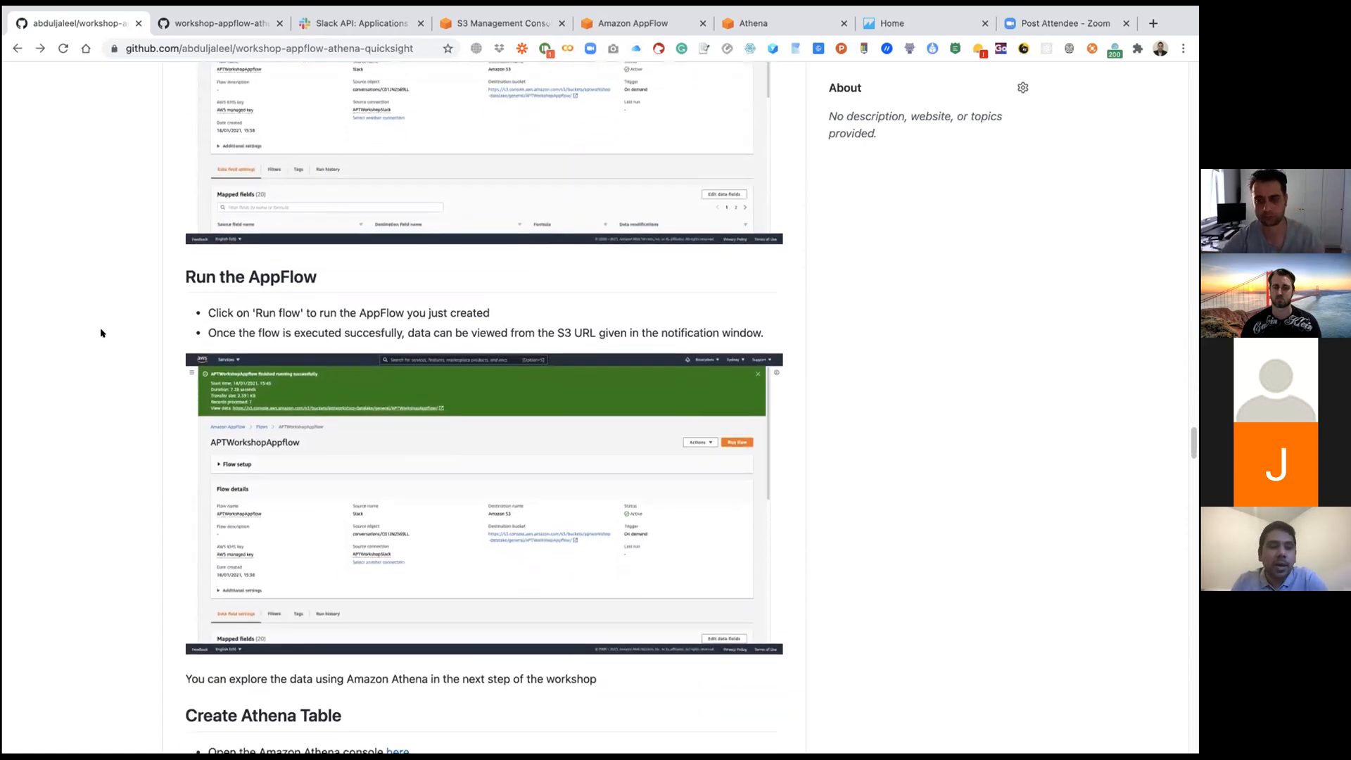
pyautogui.scroll(-1, 100, 333)
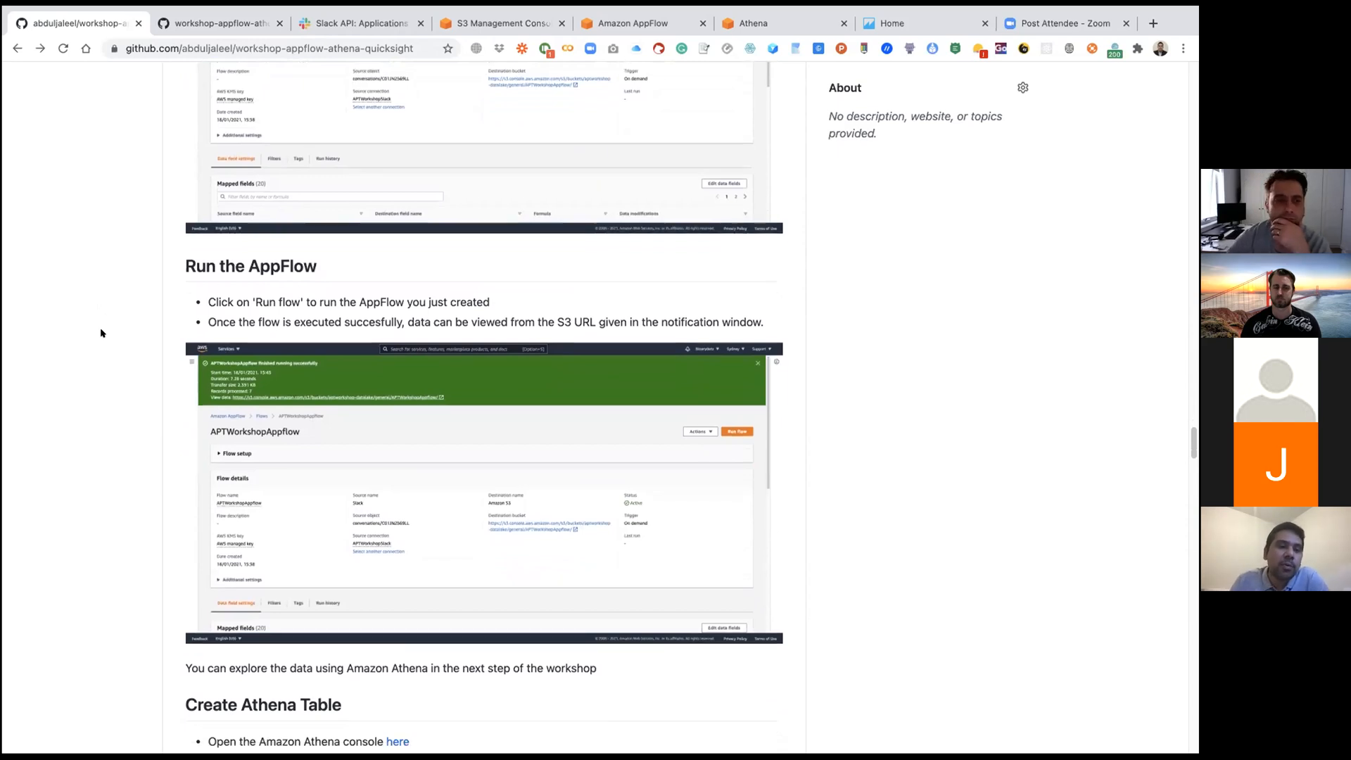
pyautogui.scroll(-2, 101, 333)
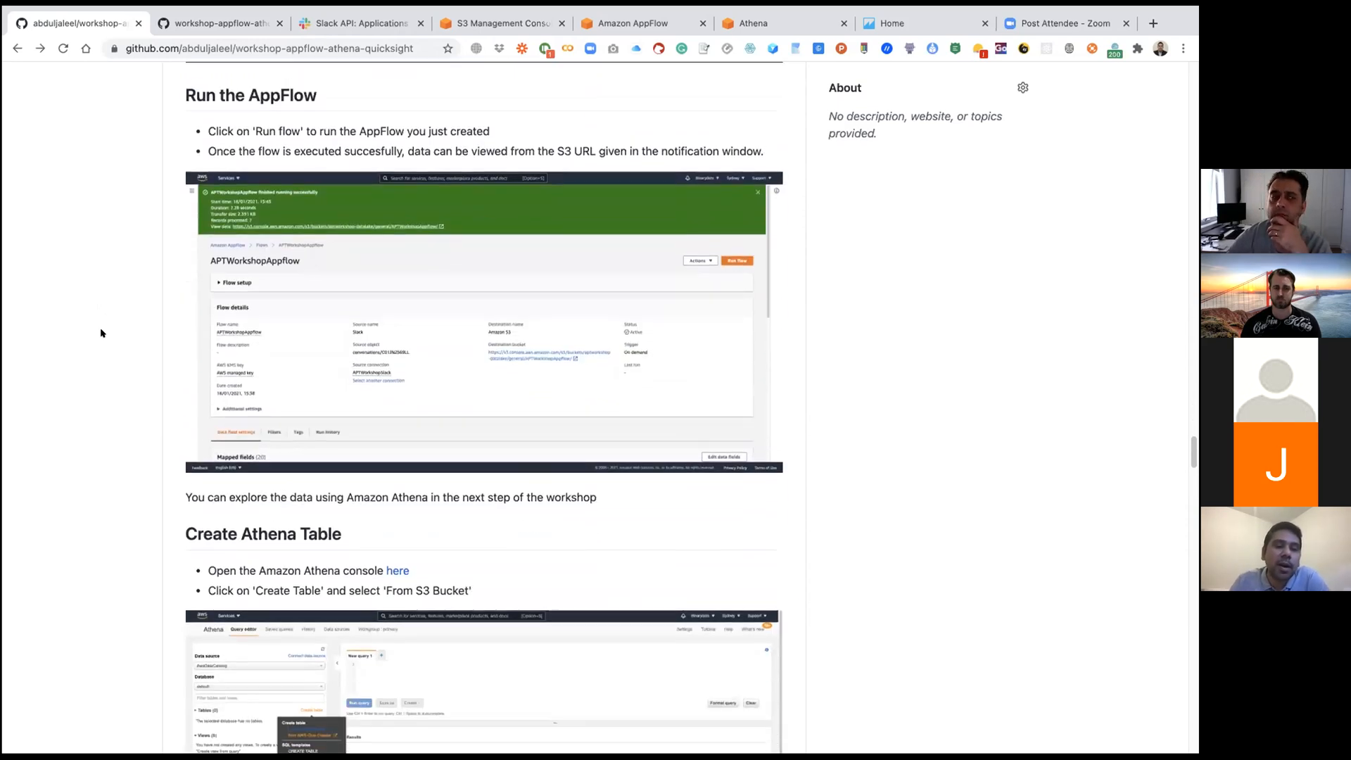
pyautogui.scroll(1, 101, 332)
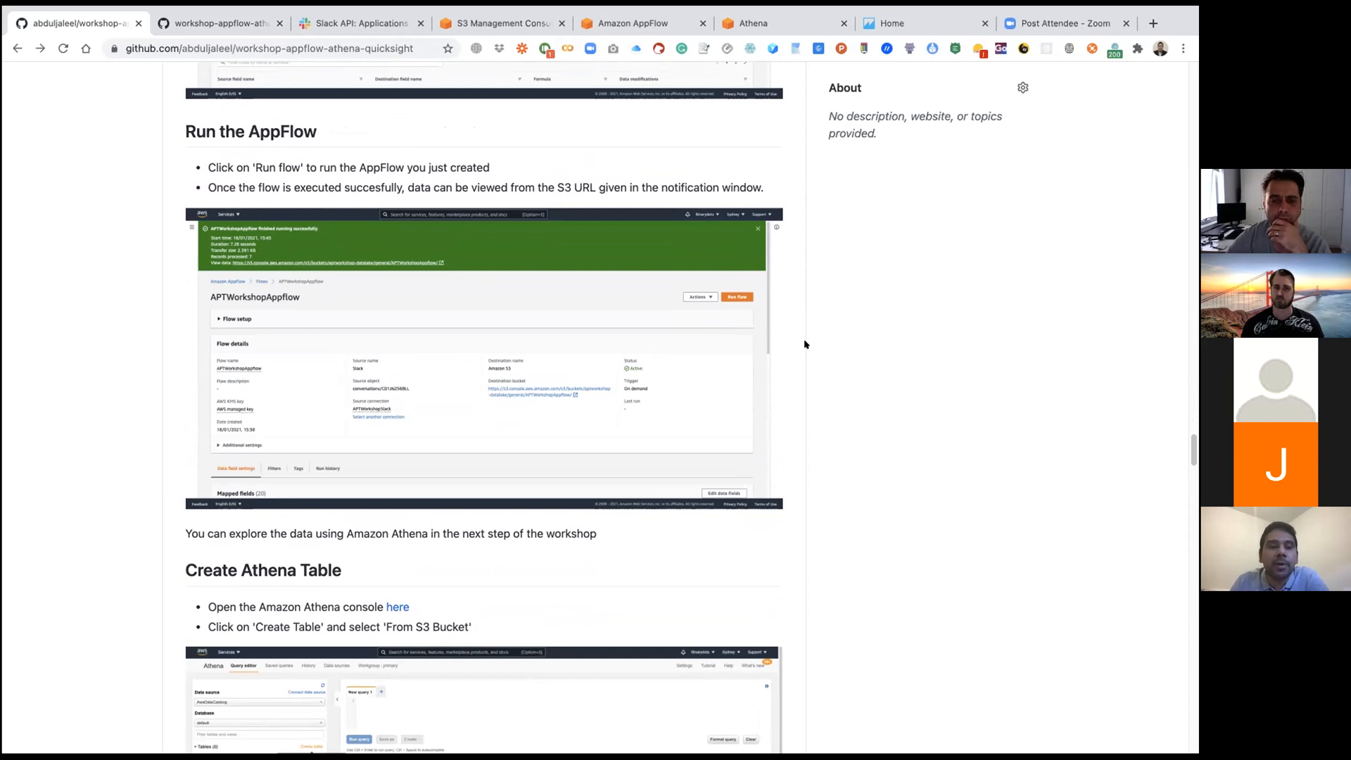
pyautogui.scroll(-3, 807, 343)
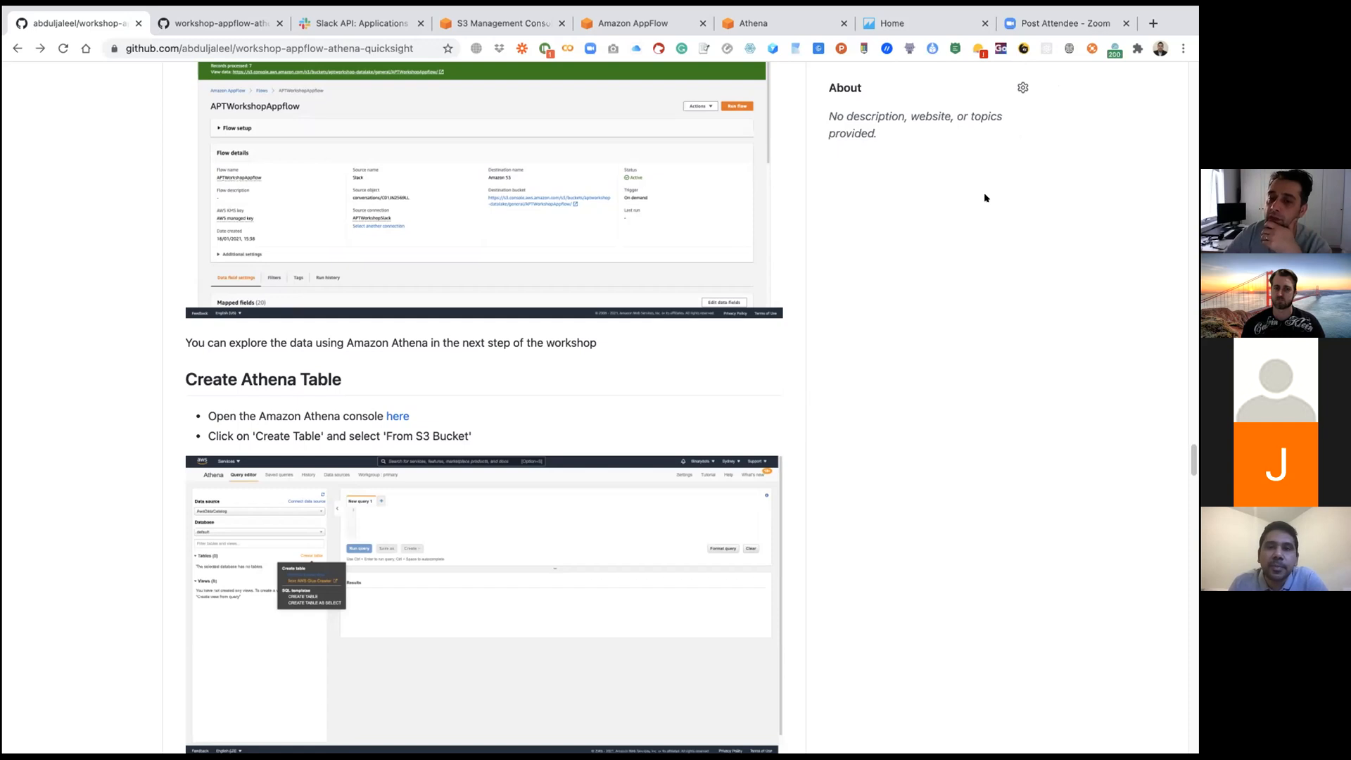
pyautogui.scroll(-1, 985, 198)
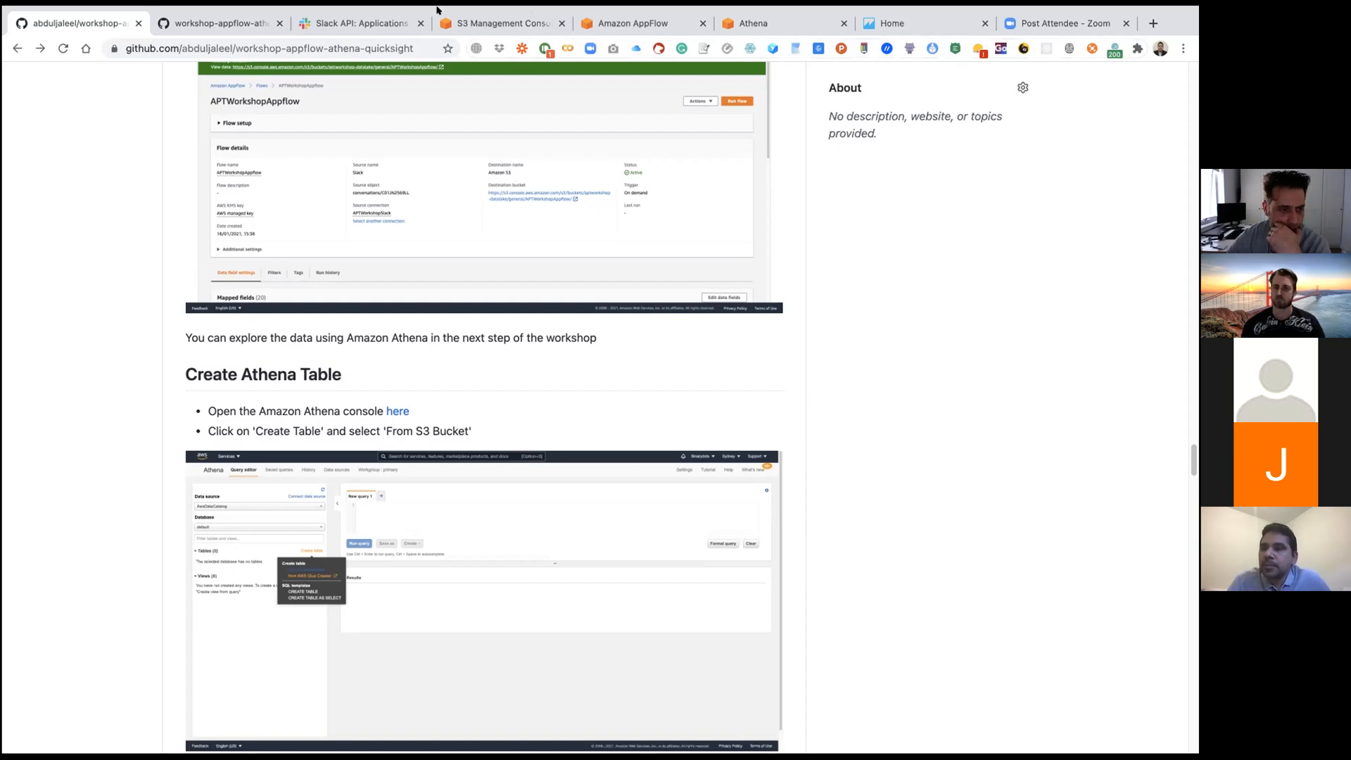
pyautogui.moveTo(287, 9)
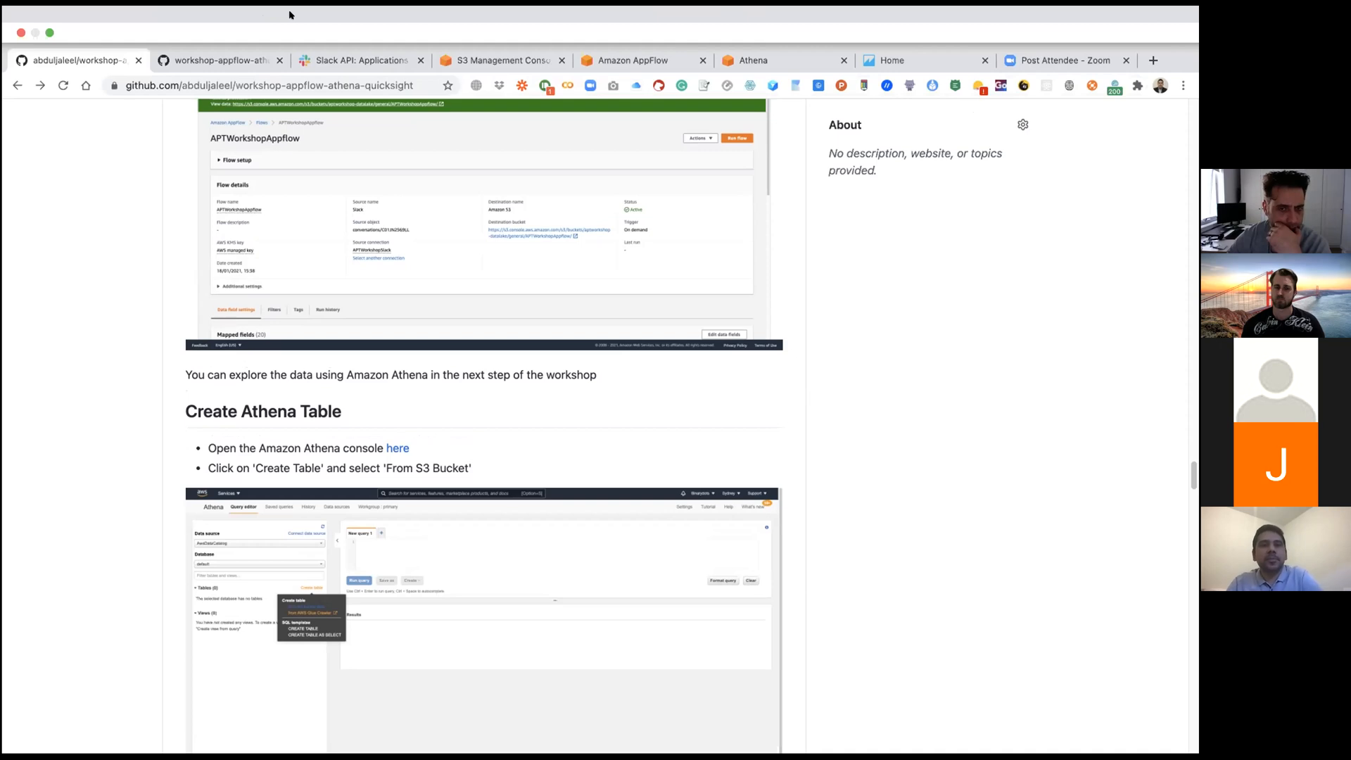
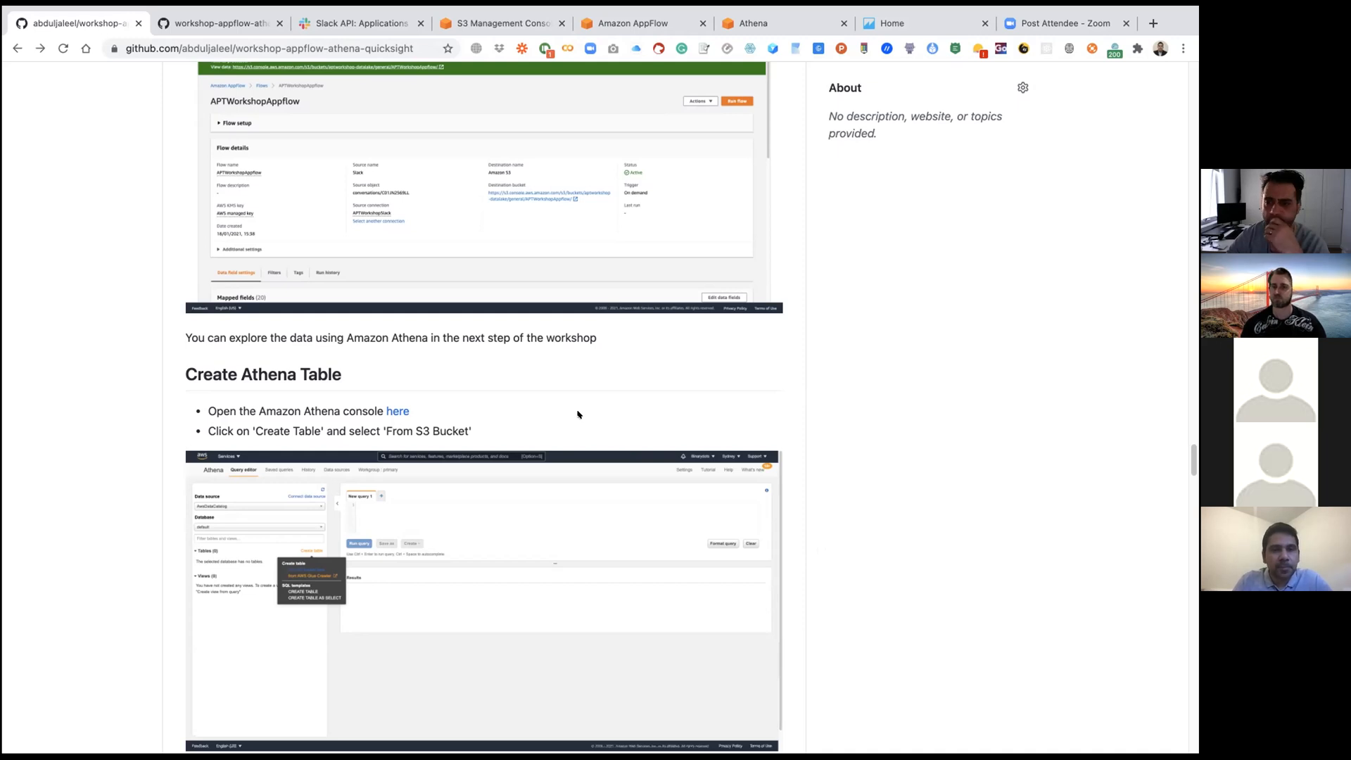
# Step: Skim the guide's Create Athena Table section, then review the apt-wks-slackflow details and mapped fields in AppFlow and return to the flows list
pyautogui.scroll(-3, 577, 414)
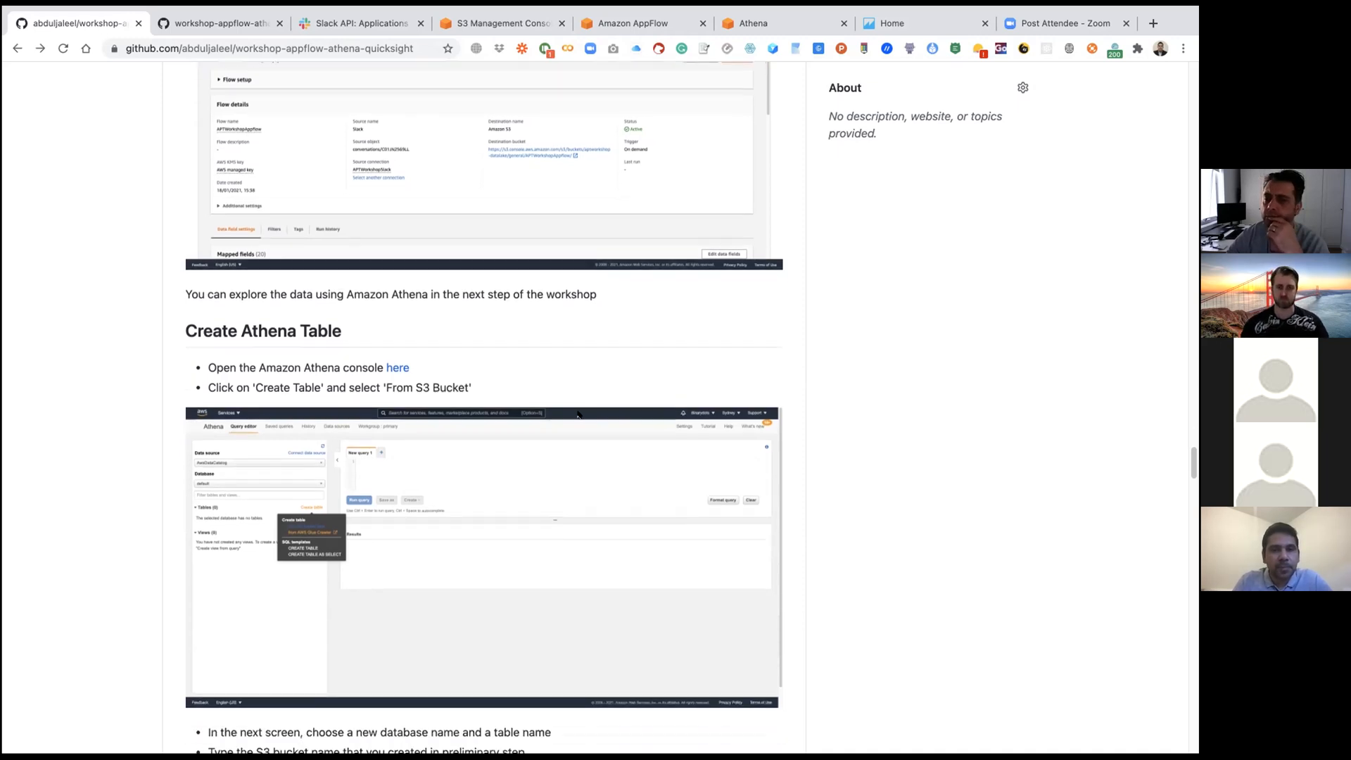
pyautogui.scroll(-2, 578, 414)
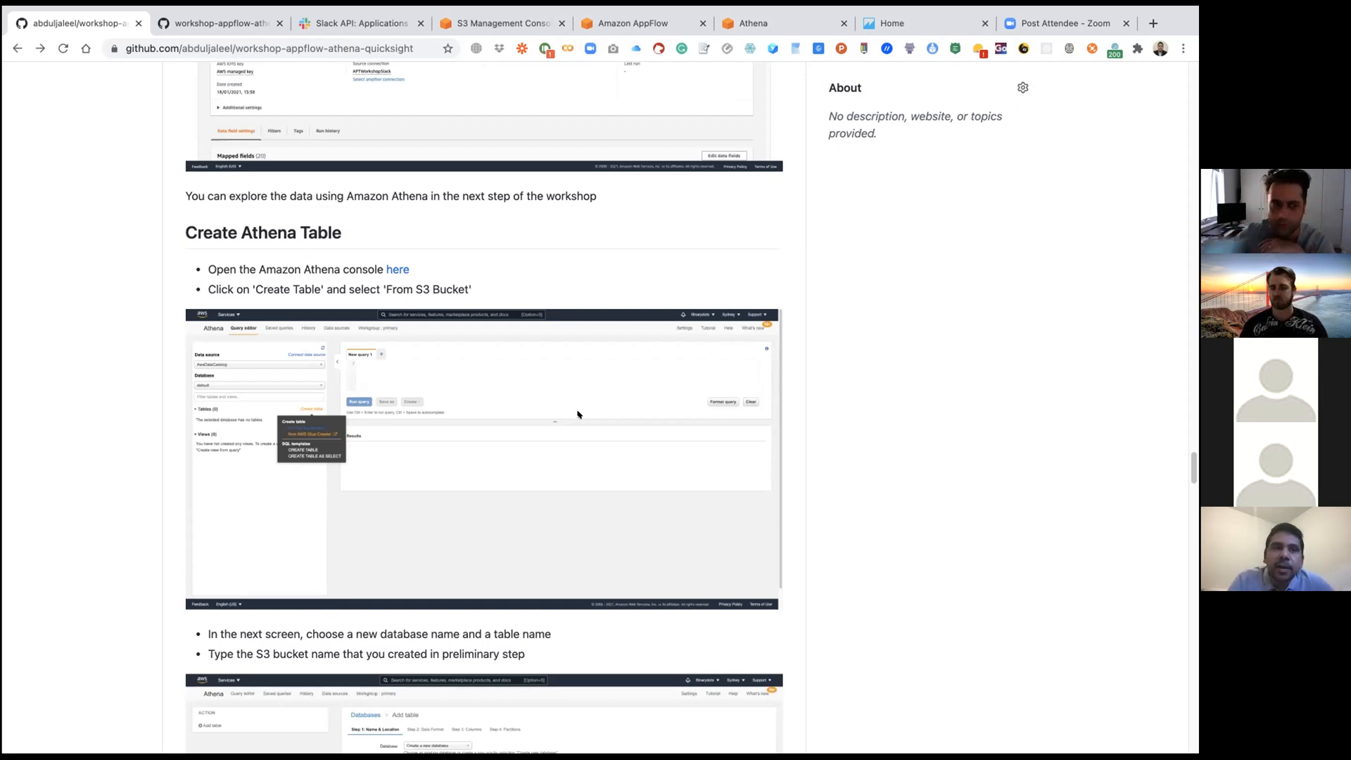
pyautogui.click(644, 33)
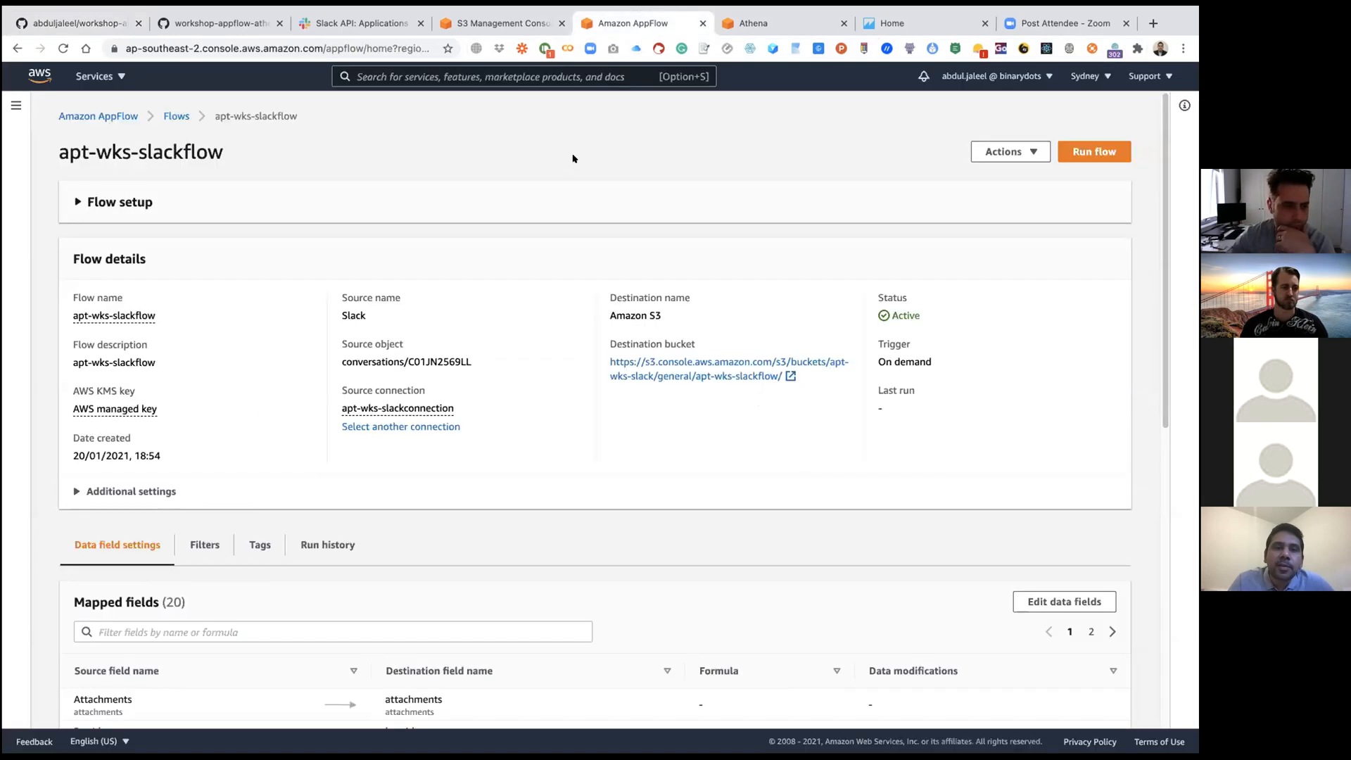
pyautogui.scroll(-2, 573, 161)
pyautogui.scroll(-7, 573, 164)
pyautogui.scroll(5, 527, 214)
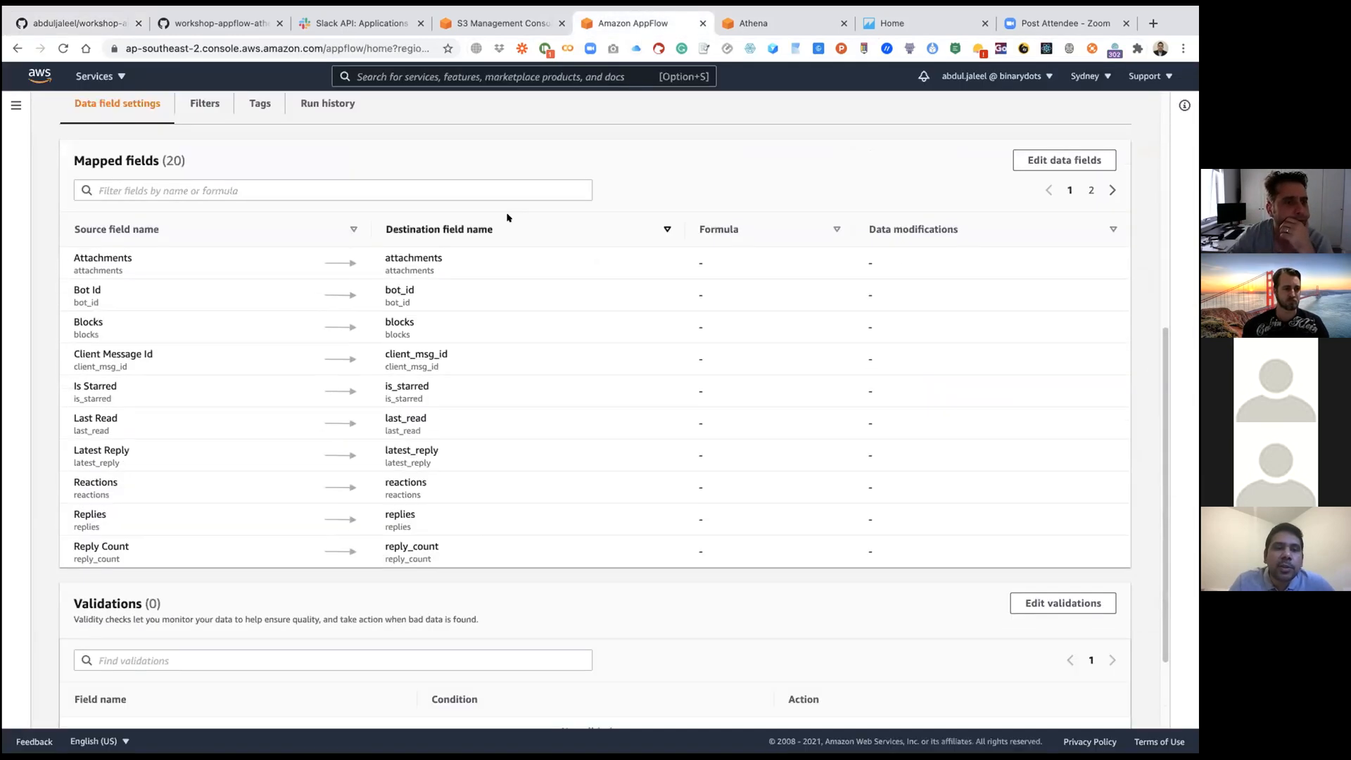
pyautogui.scroll(-1, 500, 218)
pyautogui.scroll(-3, 500, 223)
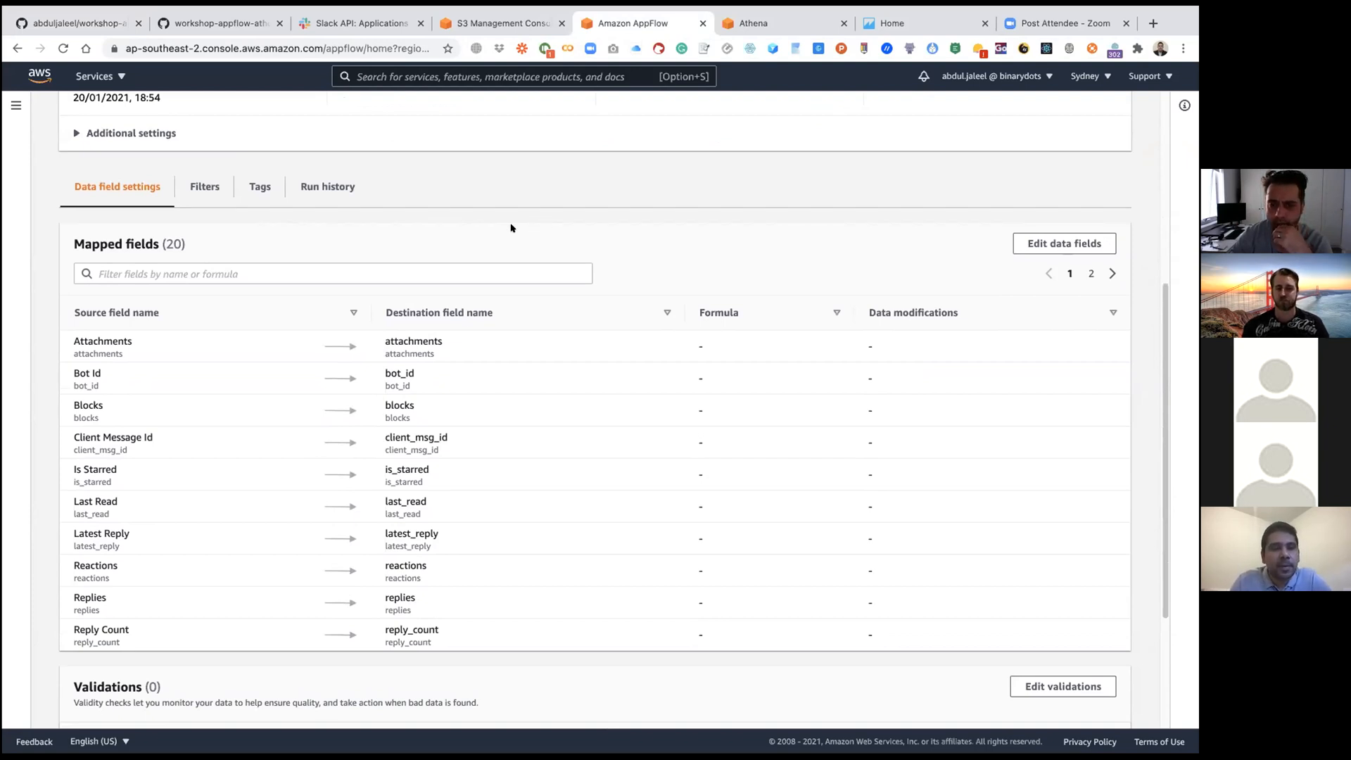
pyautogui.scroll(5, 511, 228)
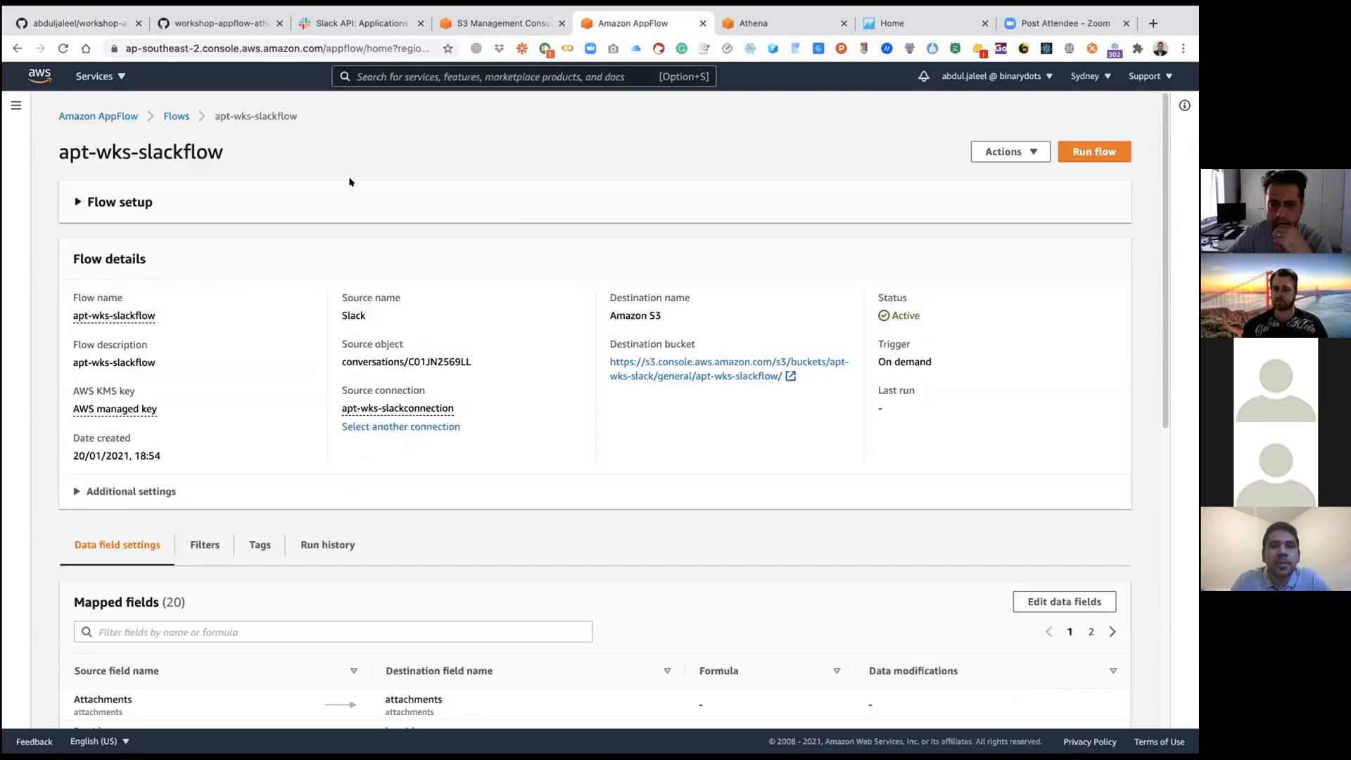
pyautogui.click(176, 117)
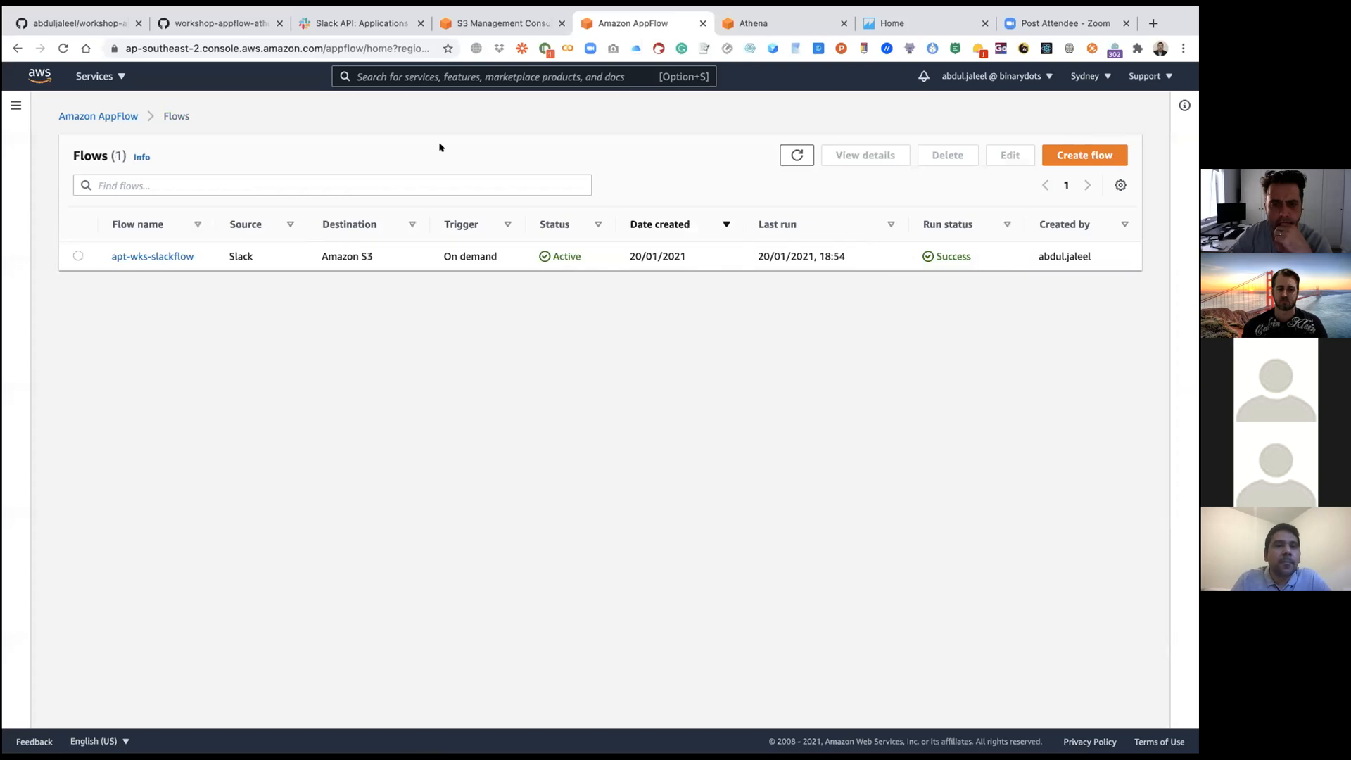
# Step: Return to the GitHub workshop guide and read how to create the Athena table, including the database, table name and S3 bucket settings
pyautogui.click(222, 24)
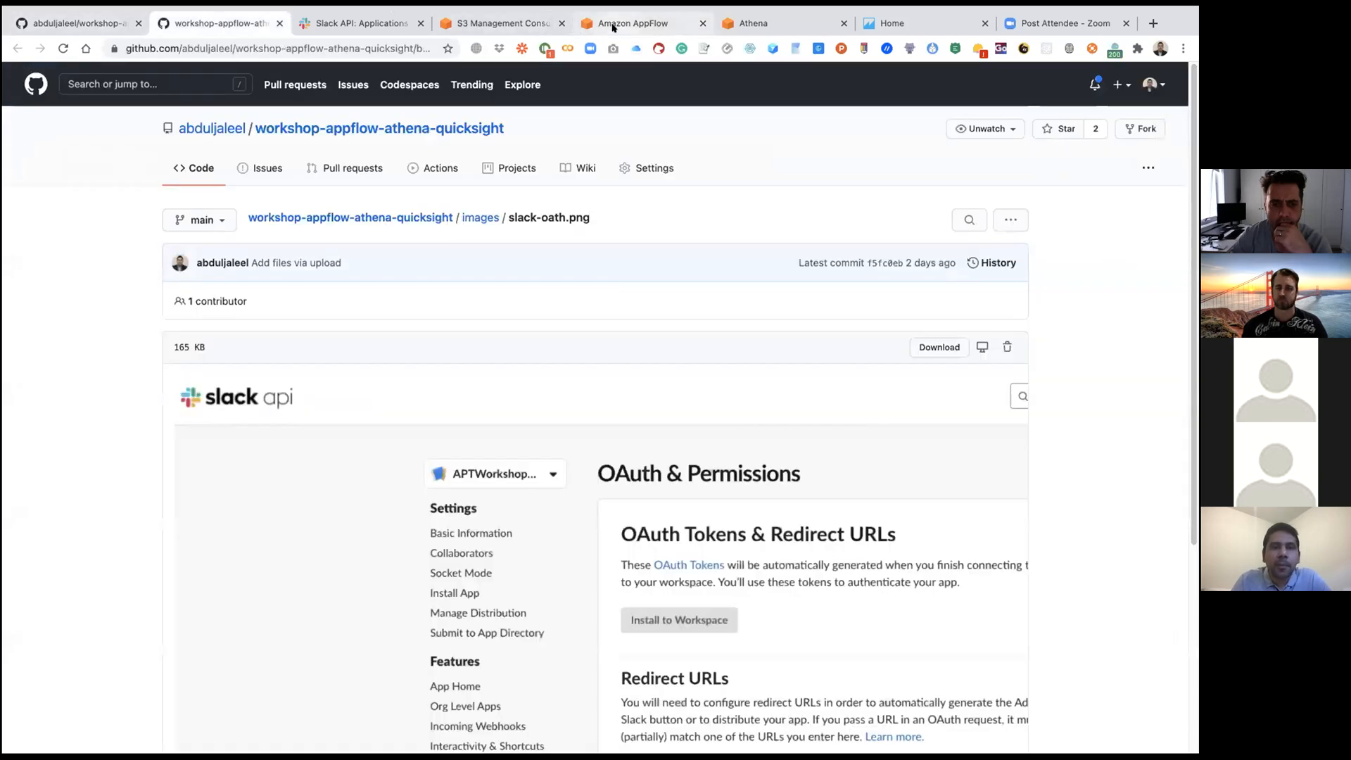
pyautogui.click(793, 27)
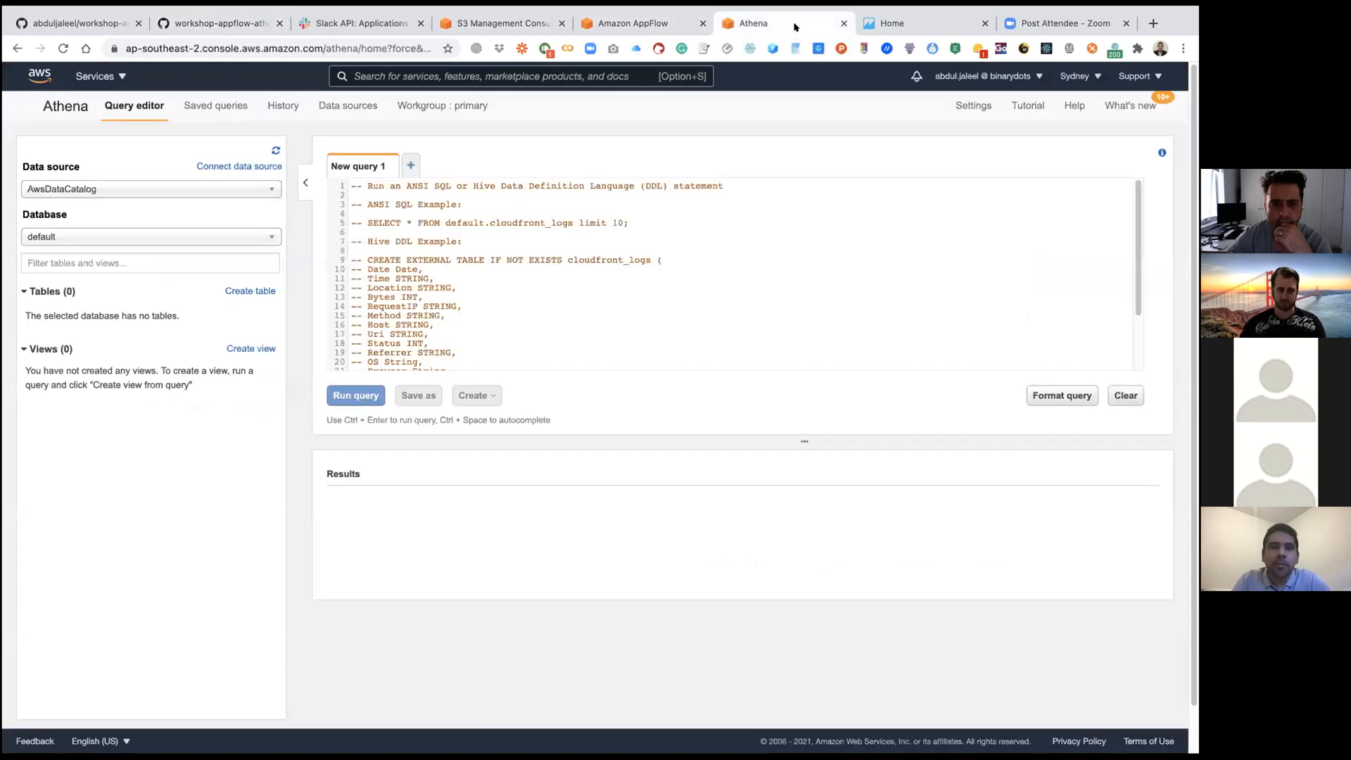
pyautogui.click(224, 21)
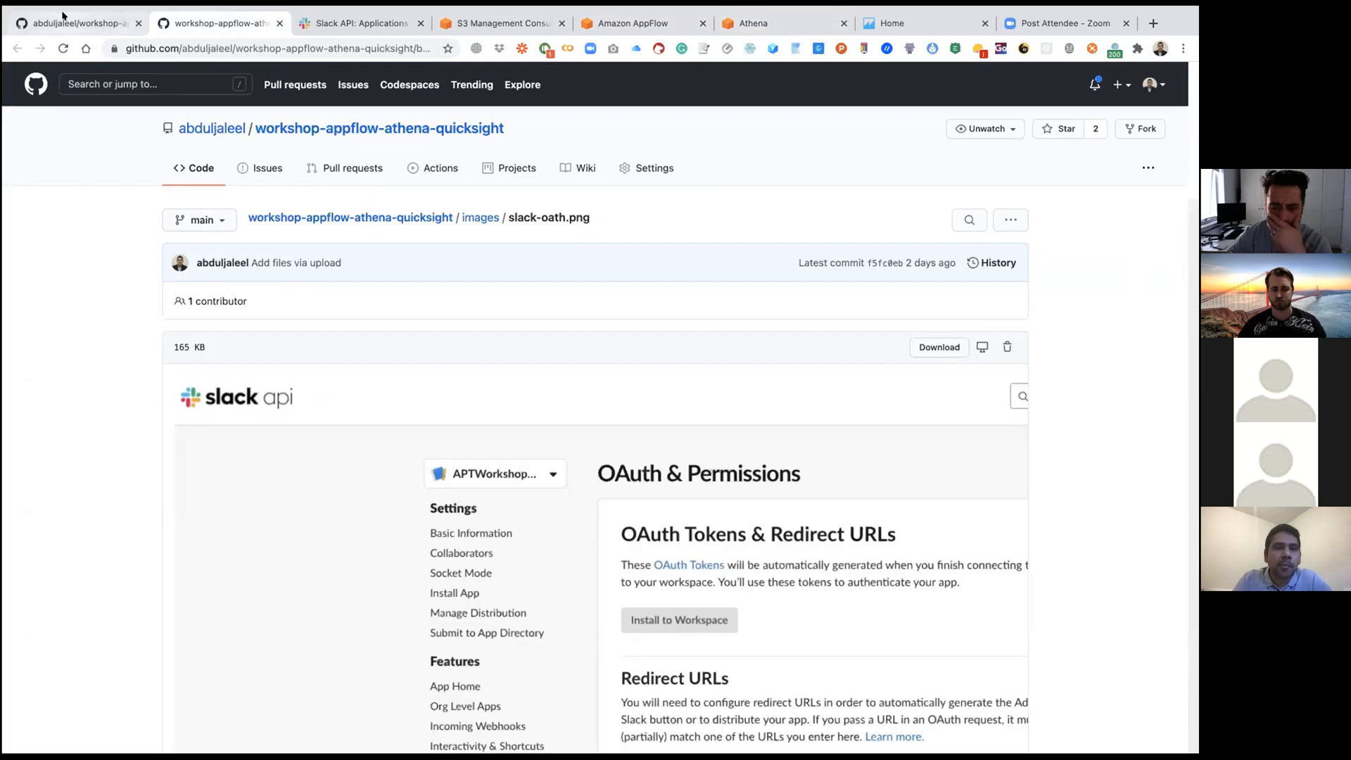
pyautogui.click(84, 23)
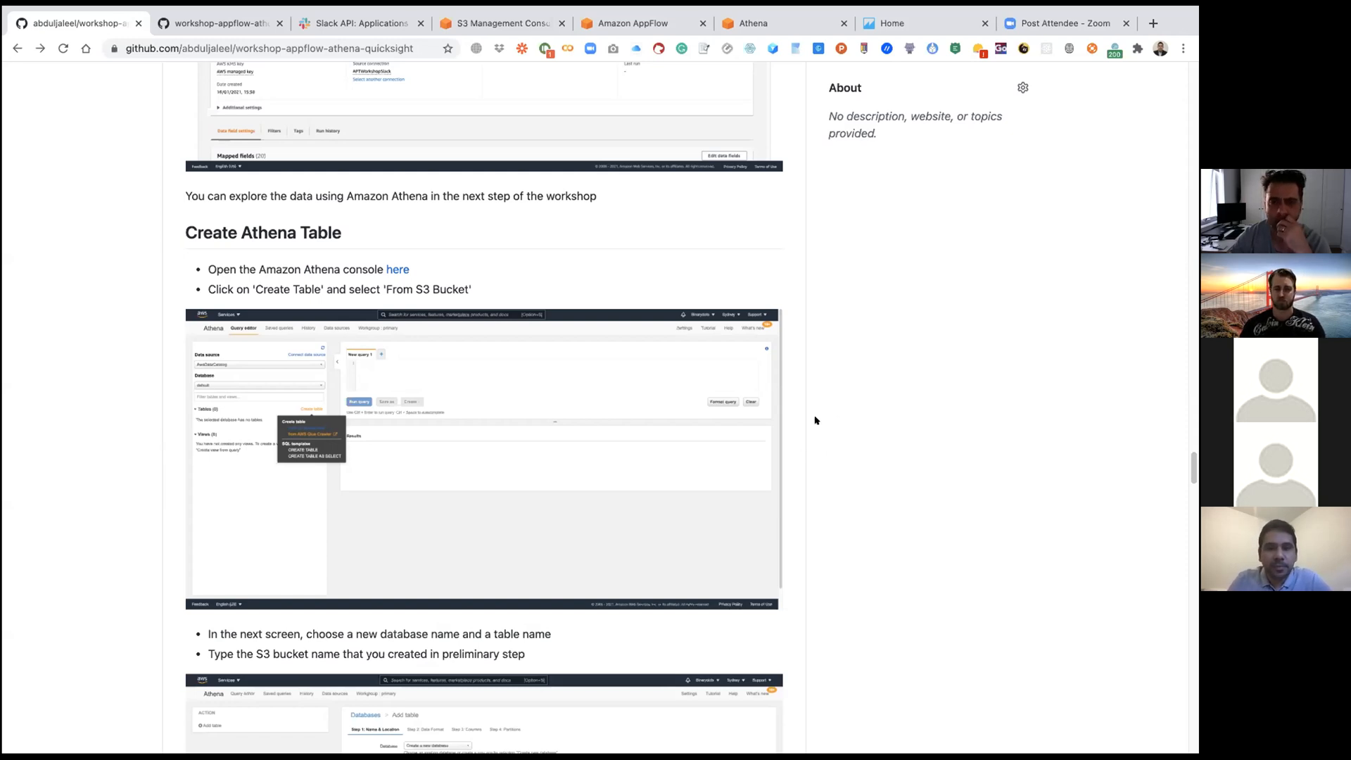
pyautogui.scroll(-1, 805, 412)
pyautogui.scroll(-3, 806, 412)
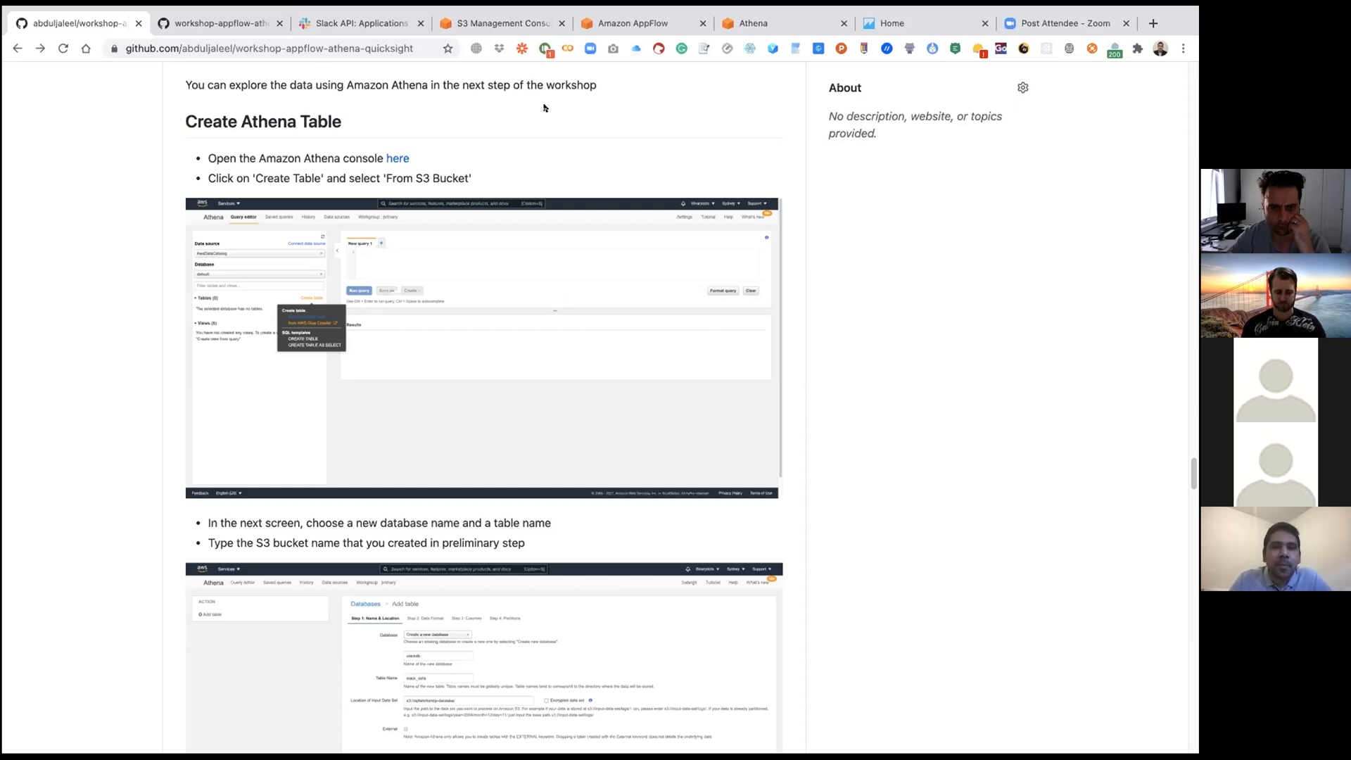
# Step: Switch to Athena, check that the settings use s3://apt-wks-athena-results/ as the query result location, and save them
pyautogui.click(760, 23)
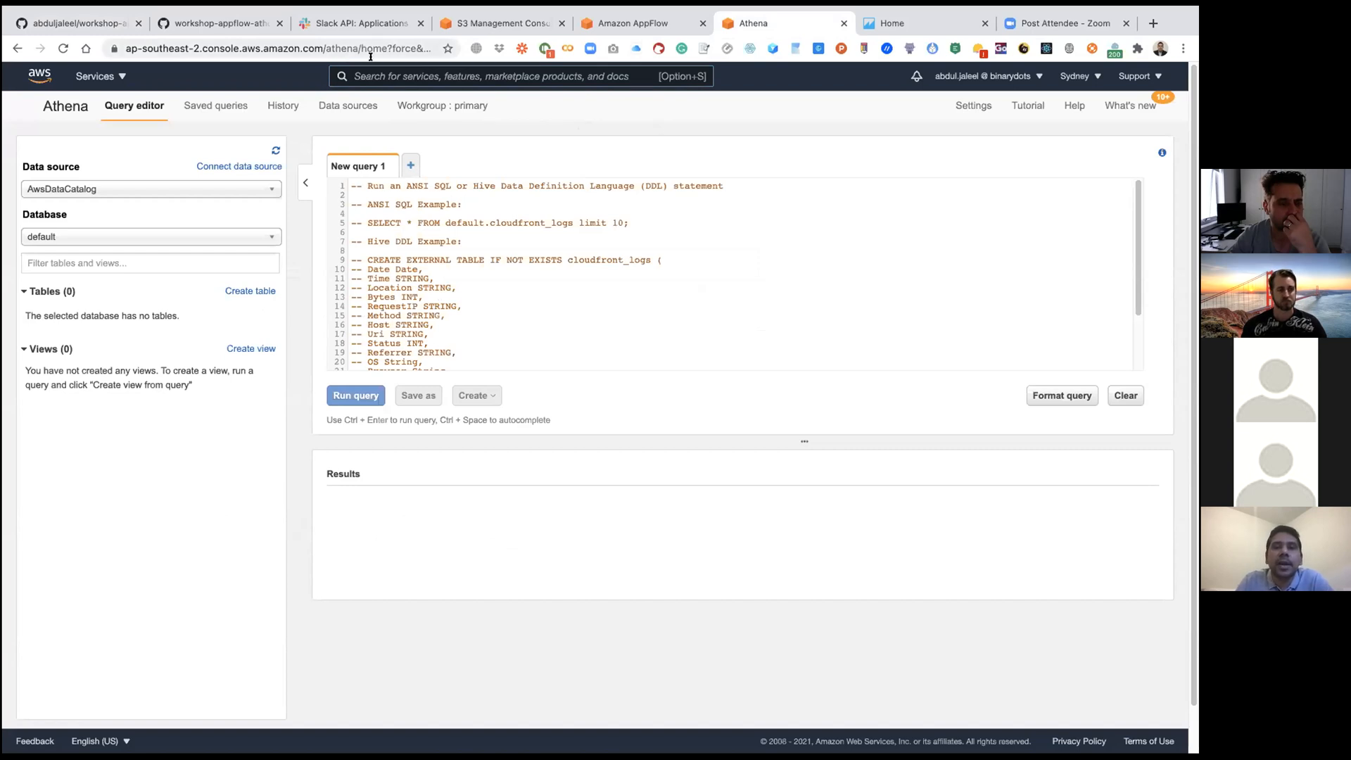
pyautogui.click(972, 106)
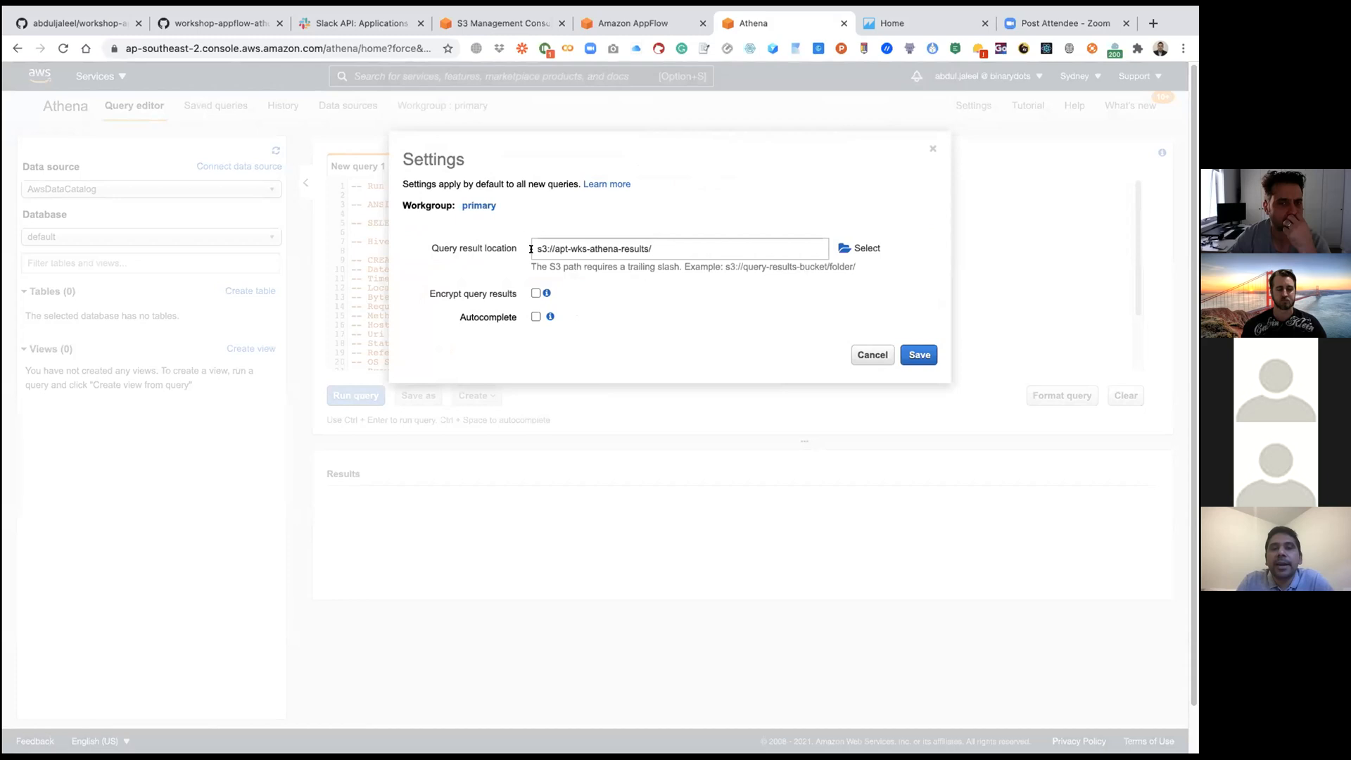
pyautogui.moveTo(530, 248); pyautogui.dragTo(685, 250)
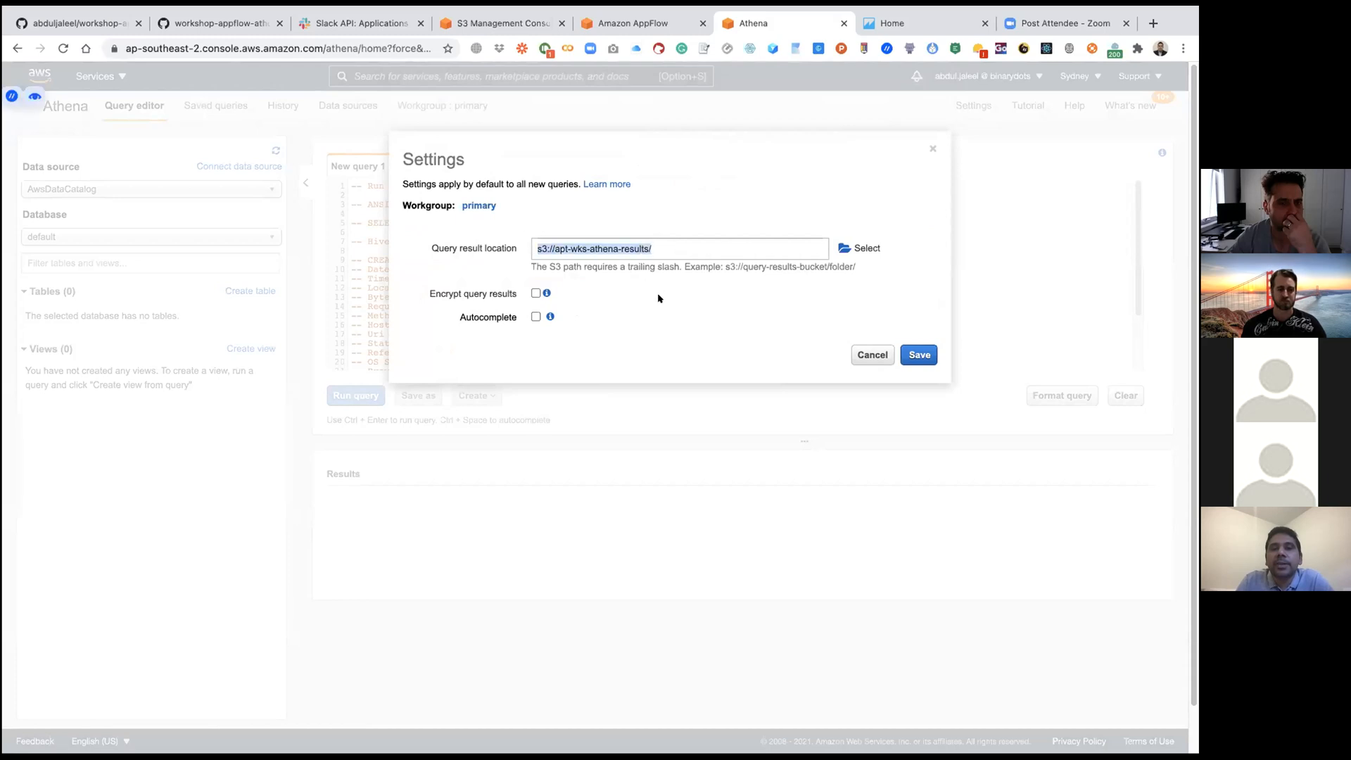
pyautogui.click(666, 218)
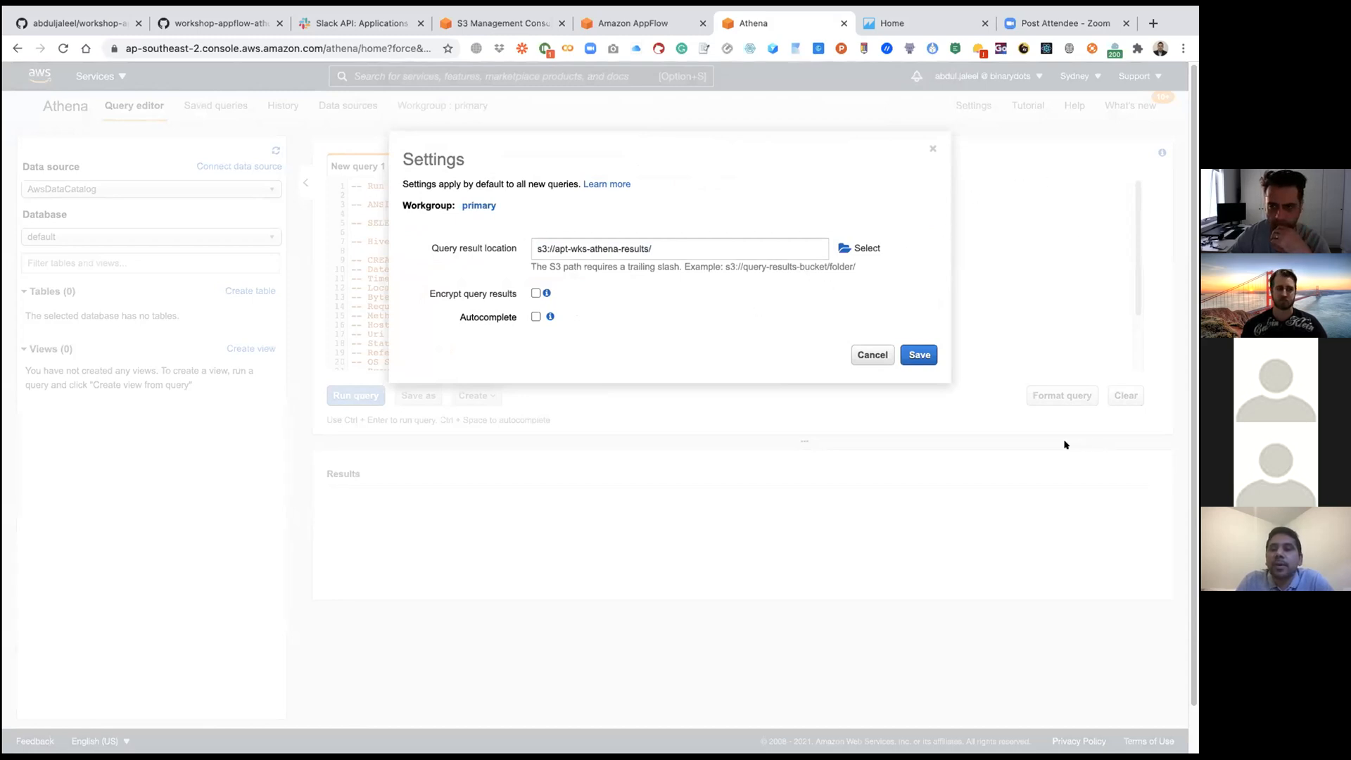
pyautogui.click(919, 354)
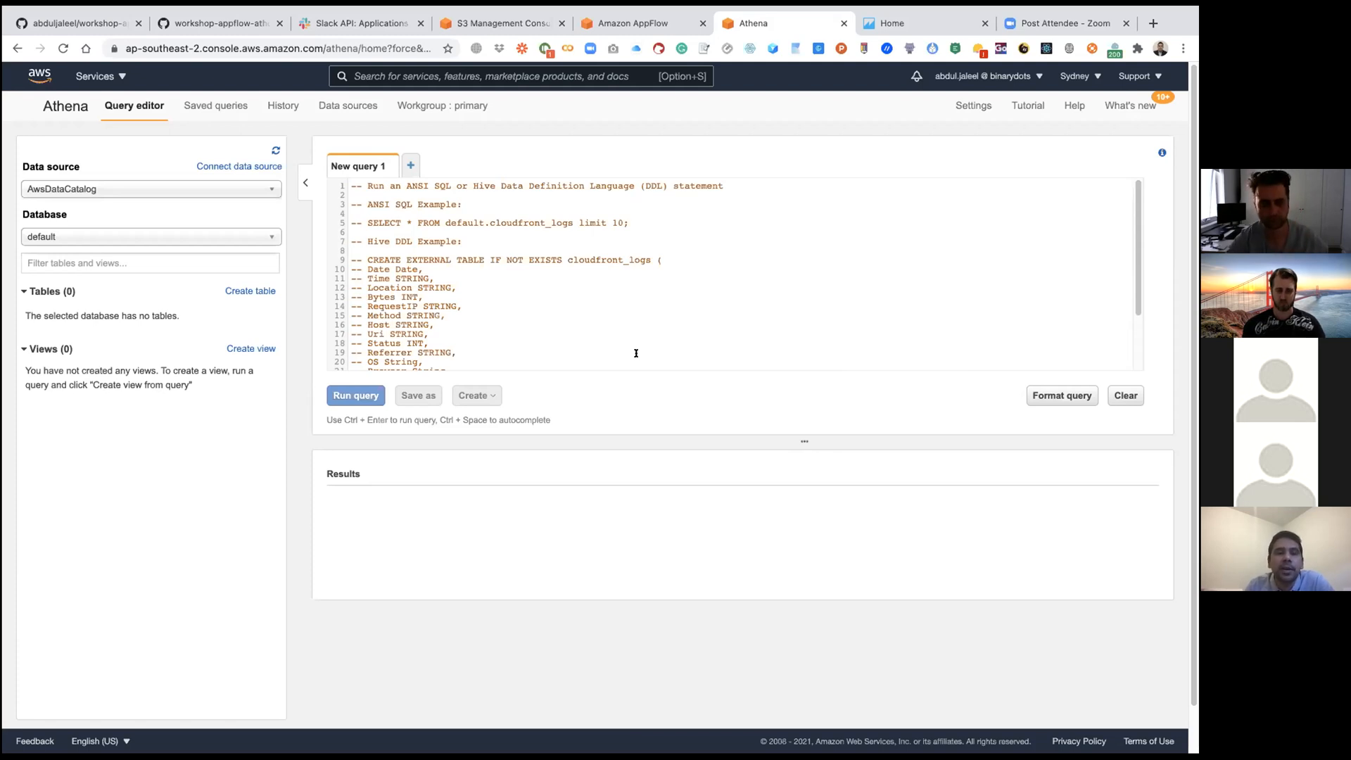
# Step: Start creating a table from S3 bucket data, with a new database named slack_db and the table name slack_table
pyautogui.click(241, 290)
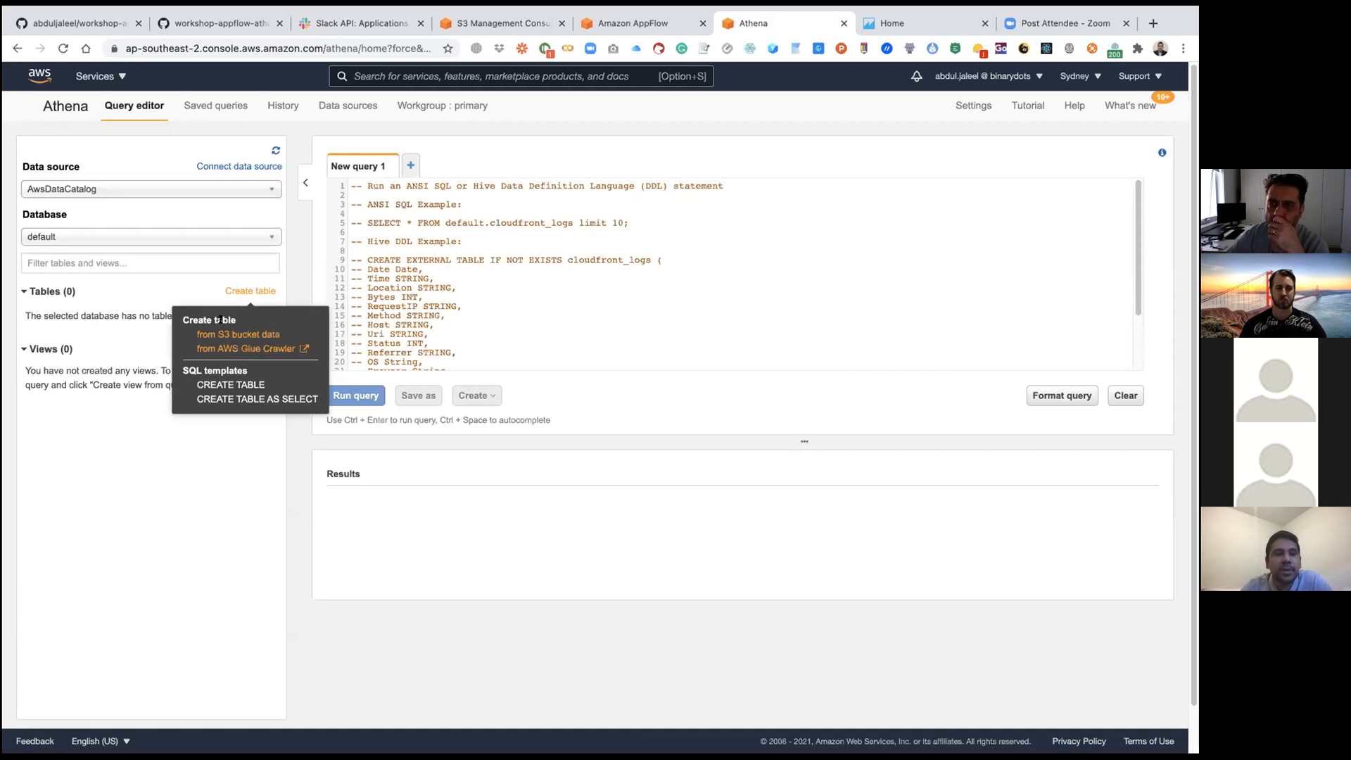
pyautogui.click(239, 335)
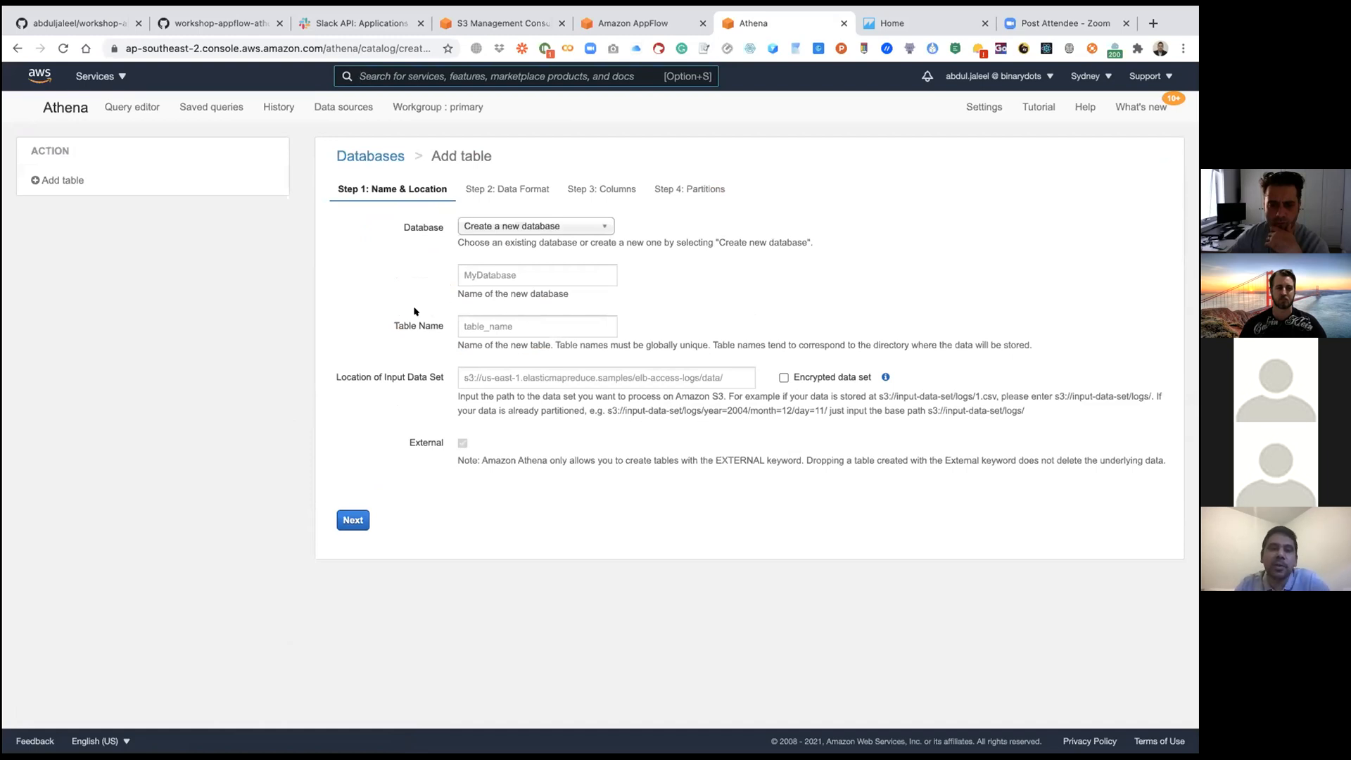
pyautogui.click(523, 271)
pyautogui.click(515, 303)
pyautogui.click(529, 322)
pyautogui.click(529, 351)
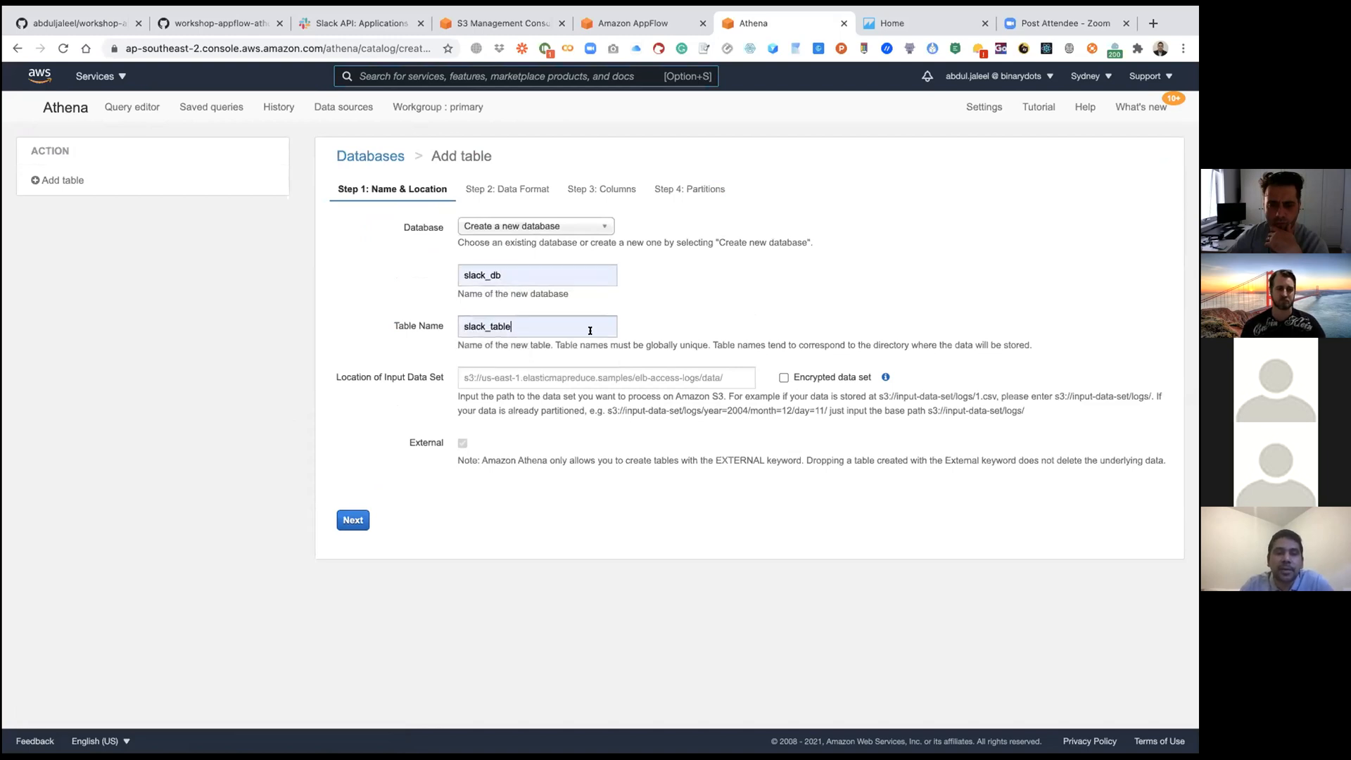
# Step: Set the input data set location to s3://apt-wks-slack/general, copying the bucket name from the S3 bucket list
pyautogui.click(572, 378)
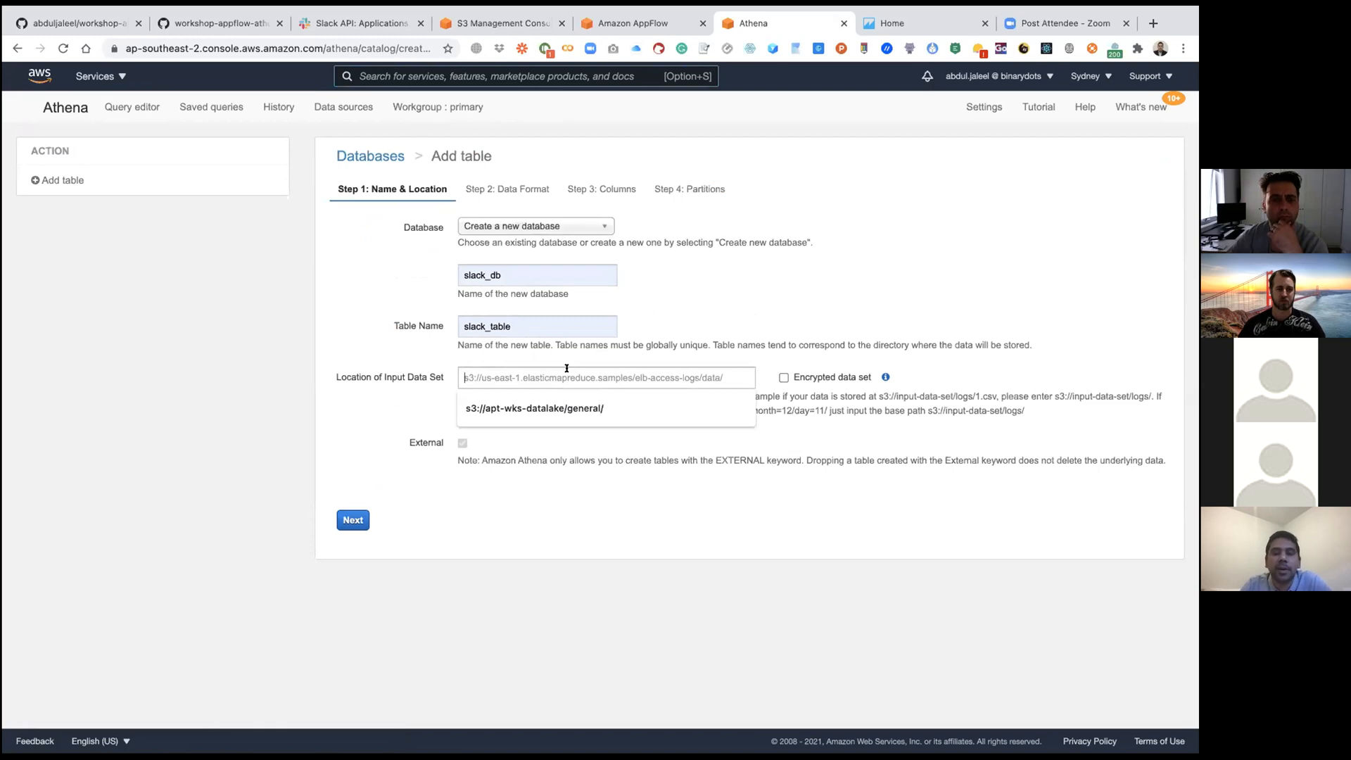
pyautogui.click(521, 409)
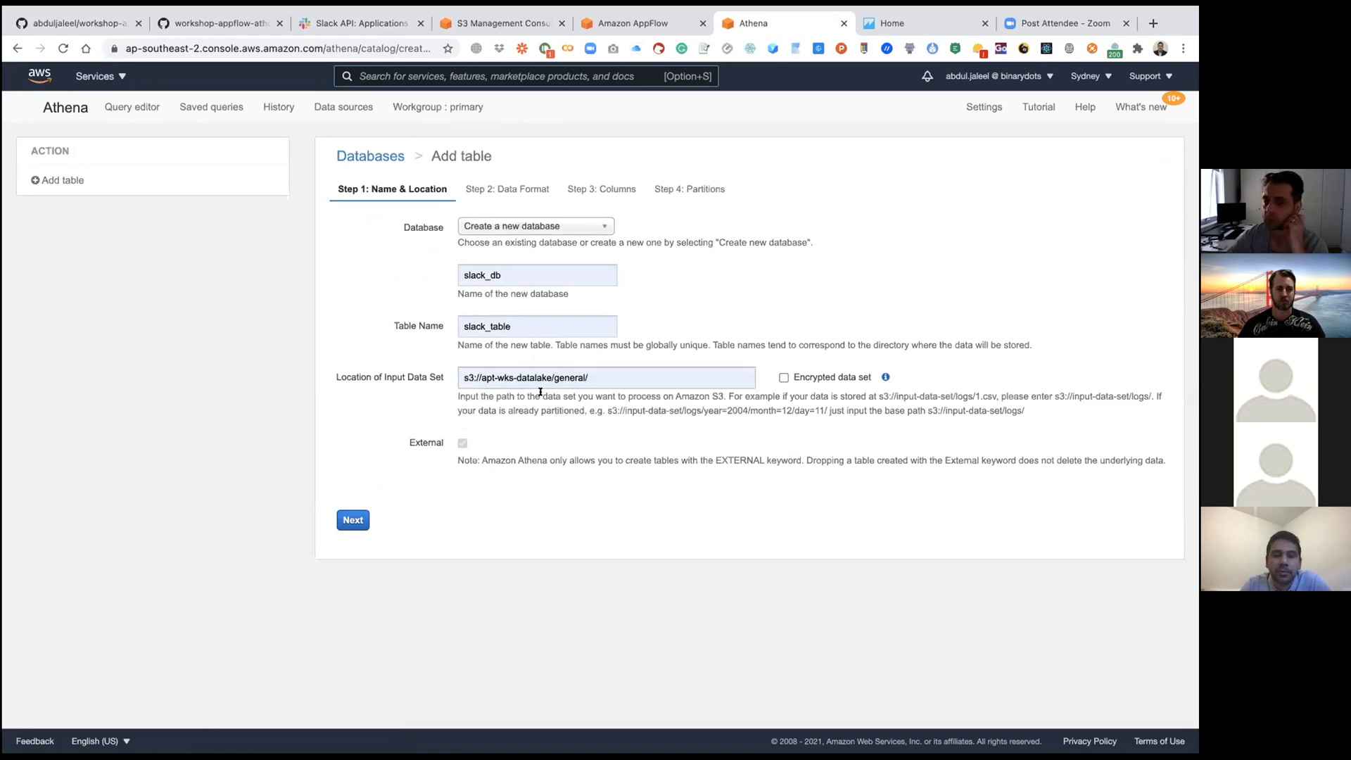
pyautogui.click(496, 26)
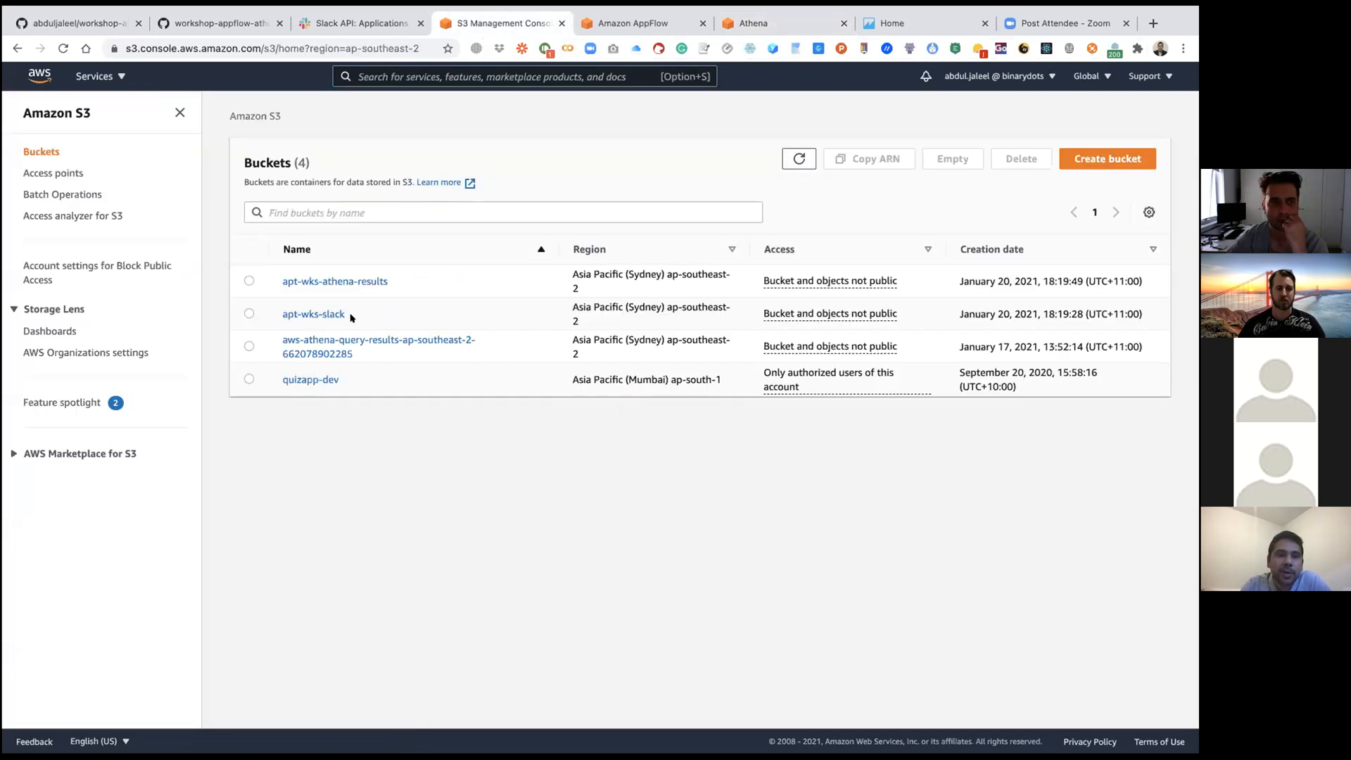
pyautogui.moveTo(345, 313); pyautogui.dragTo(280, 311)
pyautogui.press('super+c')
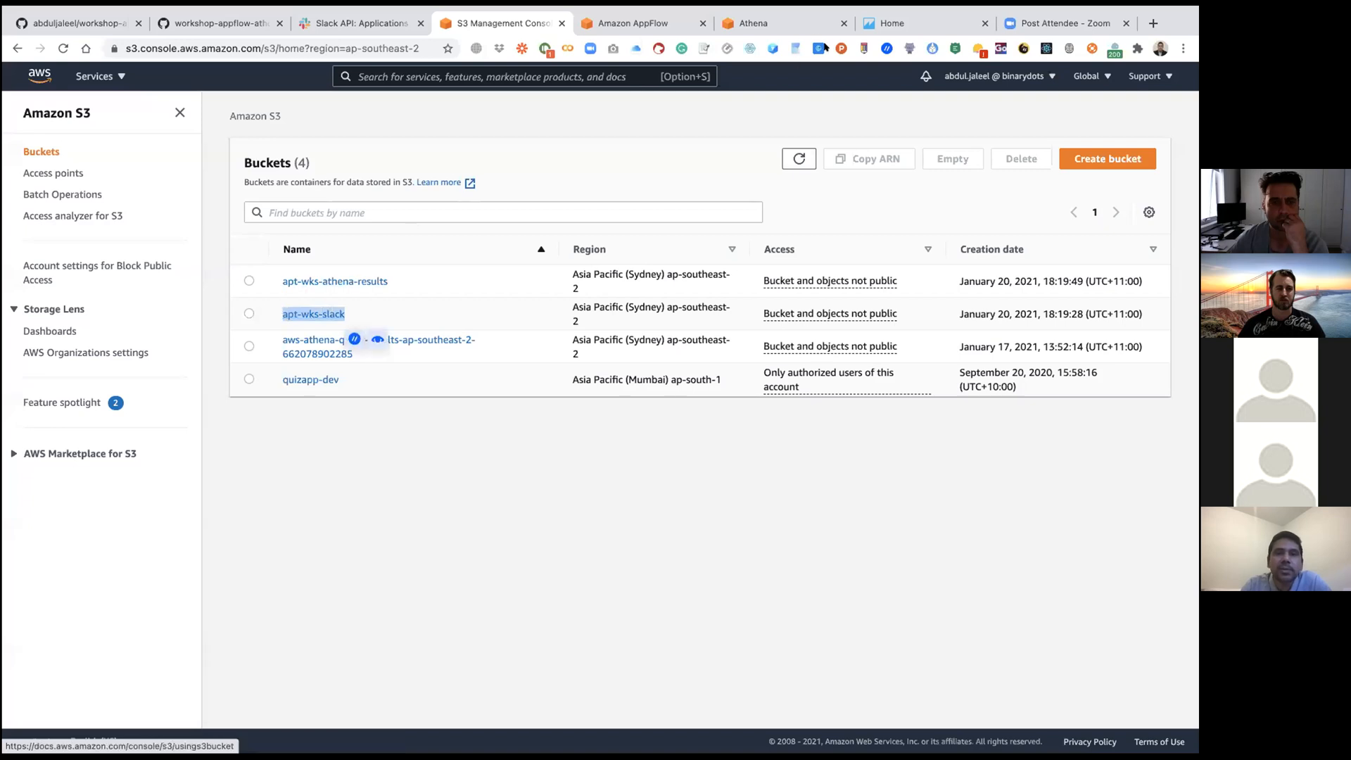
pyautogui.click(791, 27)
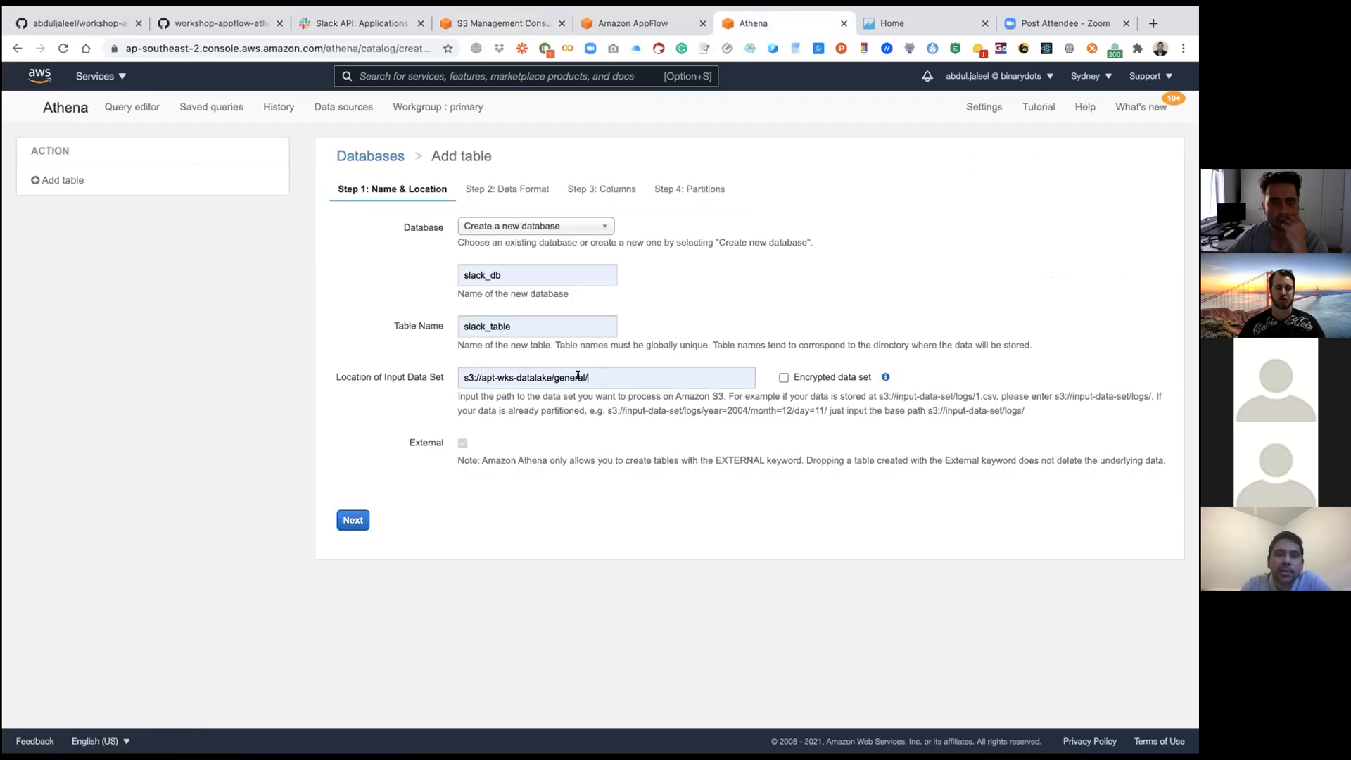
pyautogui.moveTo(599, 377); pyautogui.dragTo(482, 375)
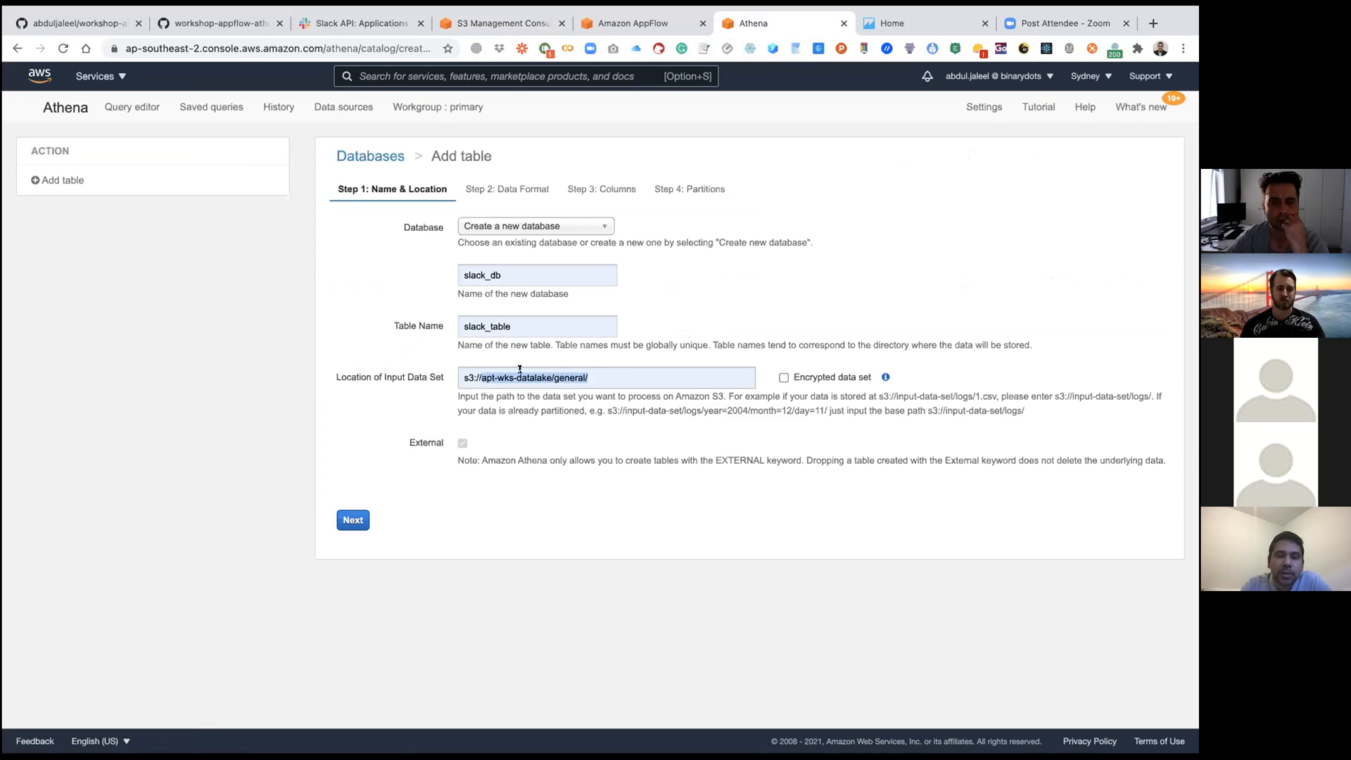
pyautogui.press('super+v')
pyautogui.write('/gen')
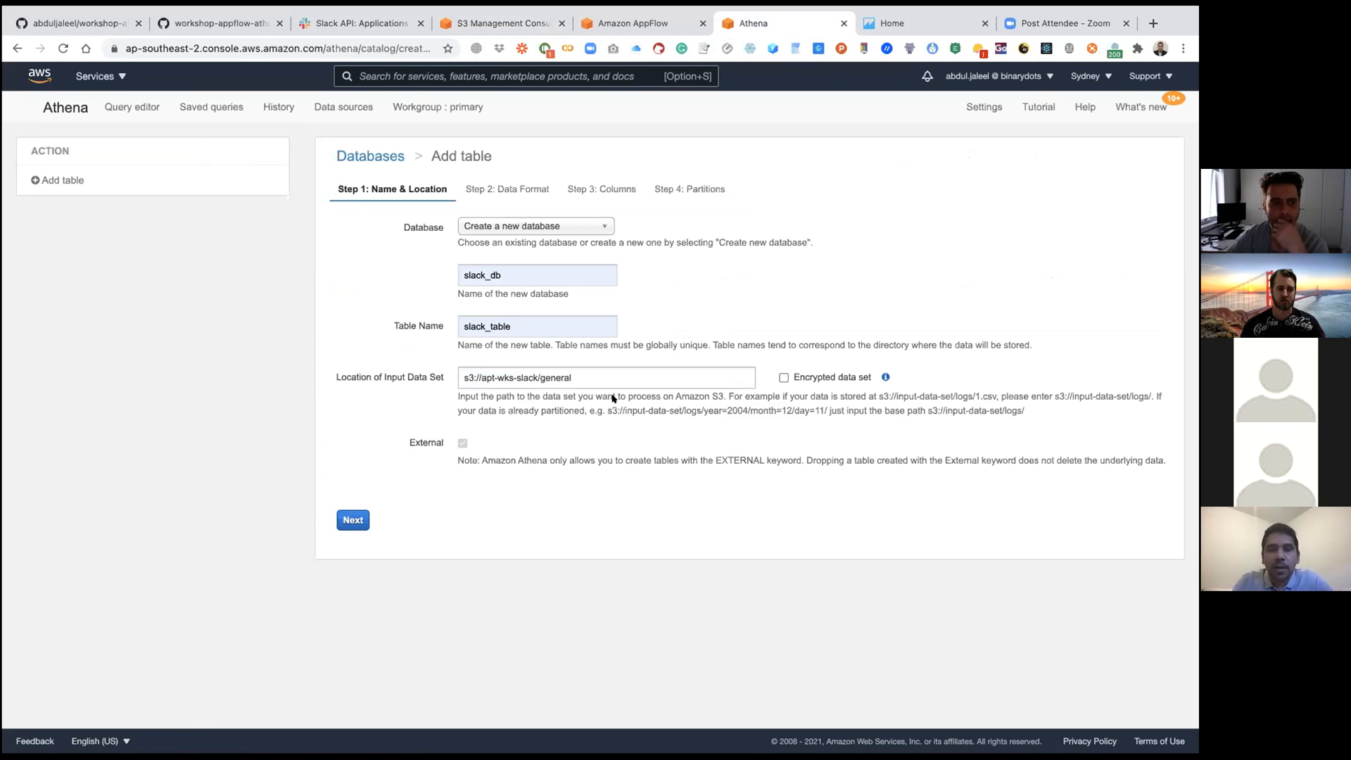
# Step: Add the trailing slash so the input location is s3://apt-wks-slack/general/, and continue to the data format settings
pyautogui.moveTo(955, 22)
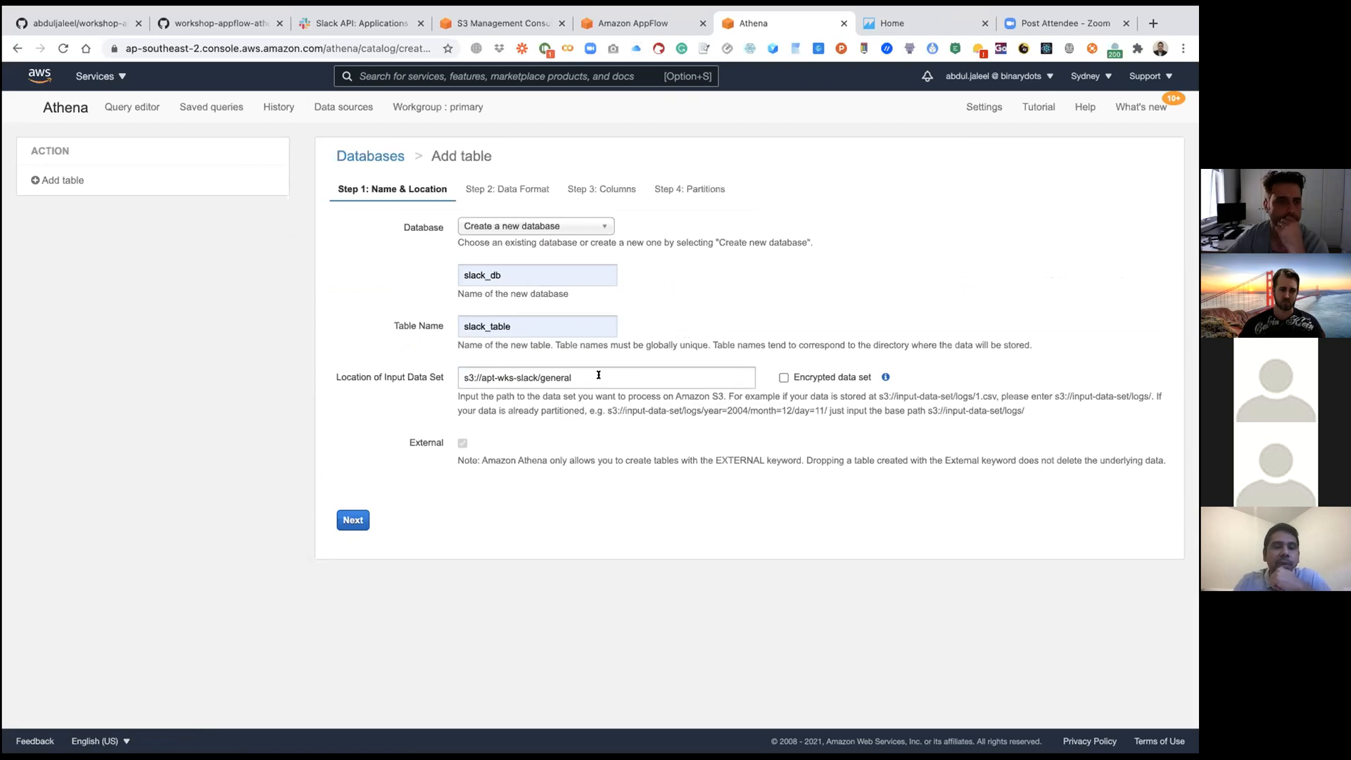
pyautogui.click(352, 518)
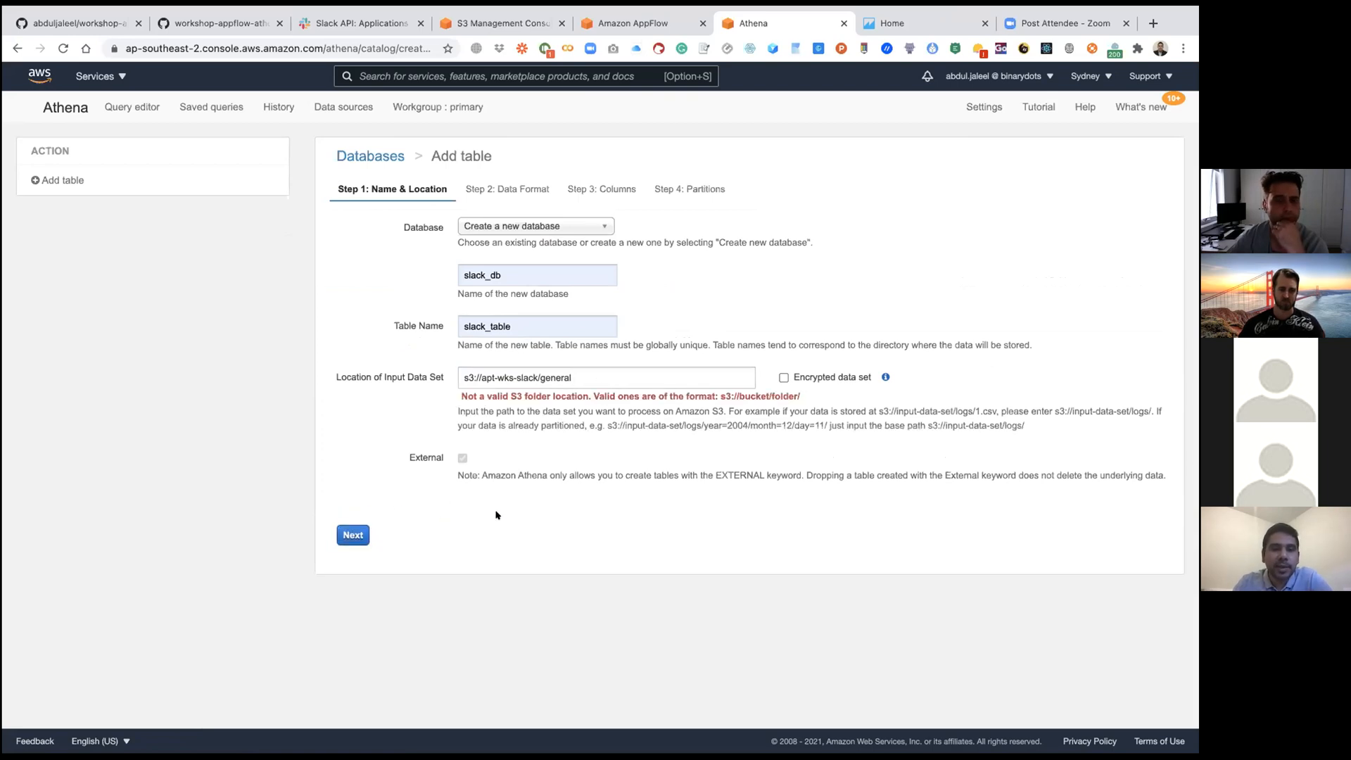
pyautogui.click(606, 375)
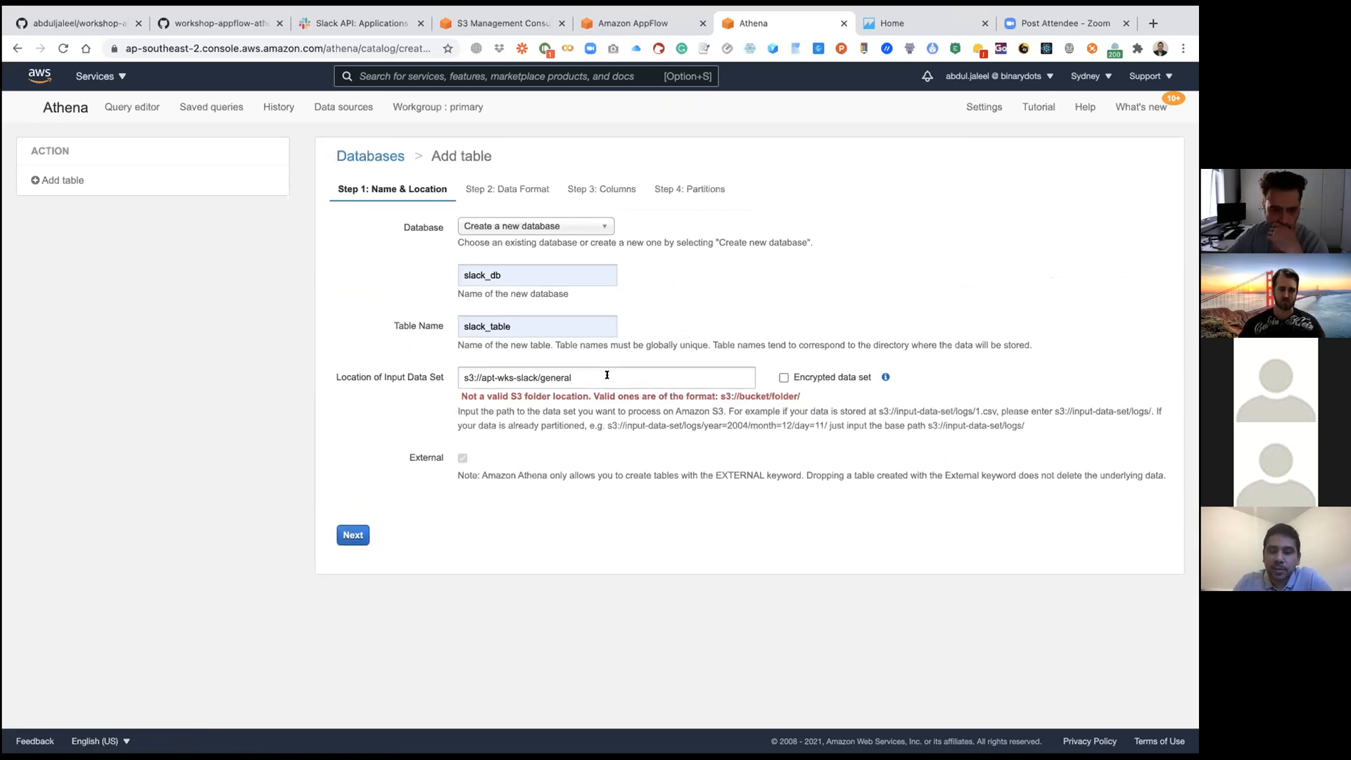
pyautogui.write('/')
pyautogui.click(354, 533)
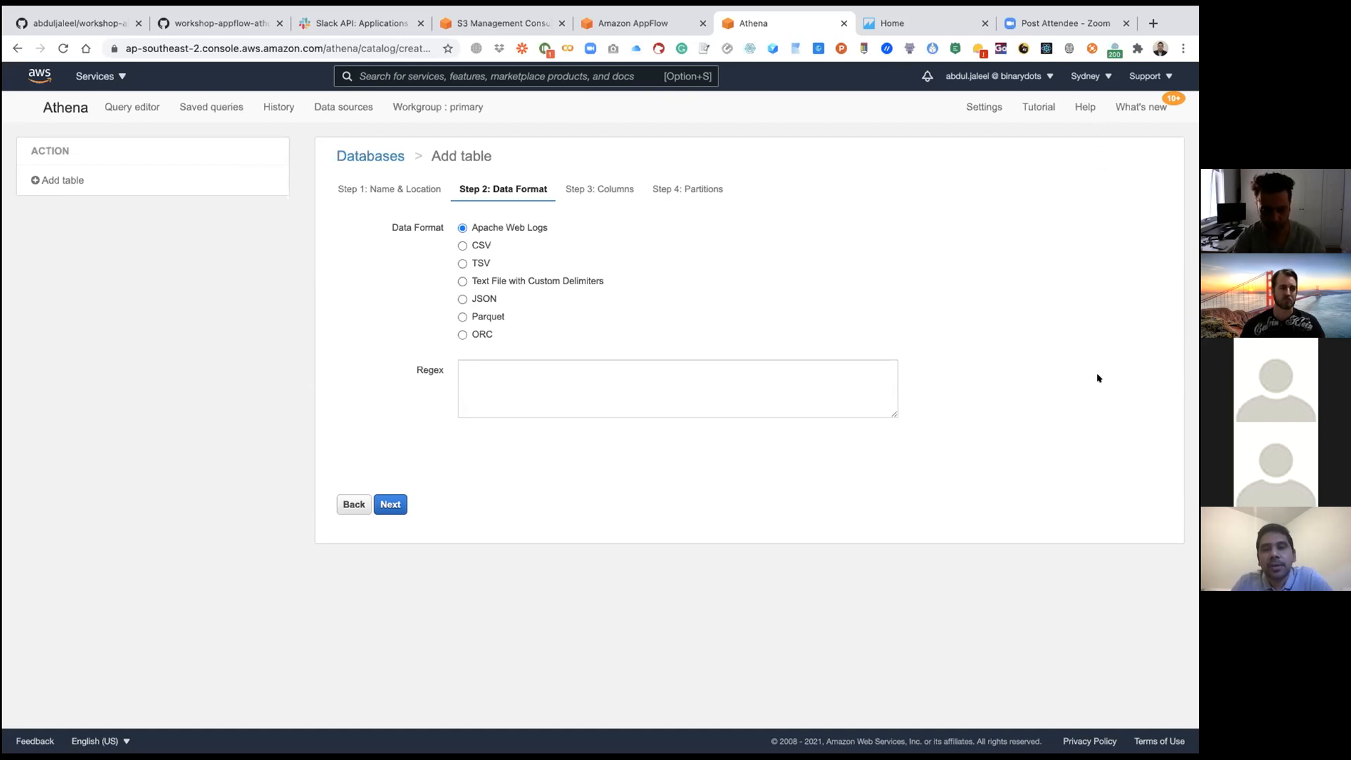
# Step: Choose JSON as the table's data format and continue to the first column's name
pyautogui.click(462, 299)
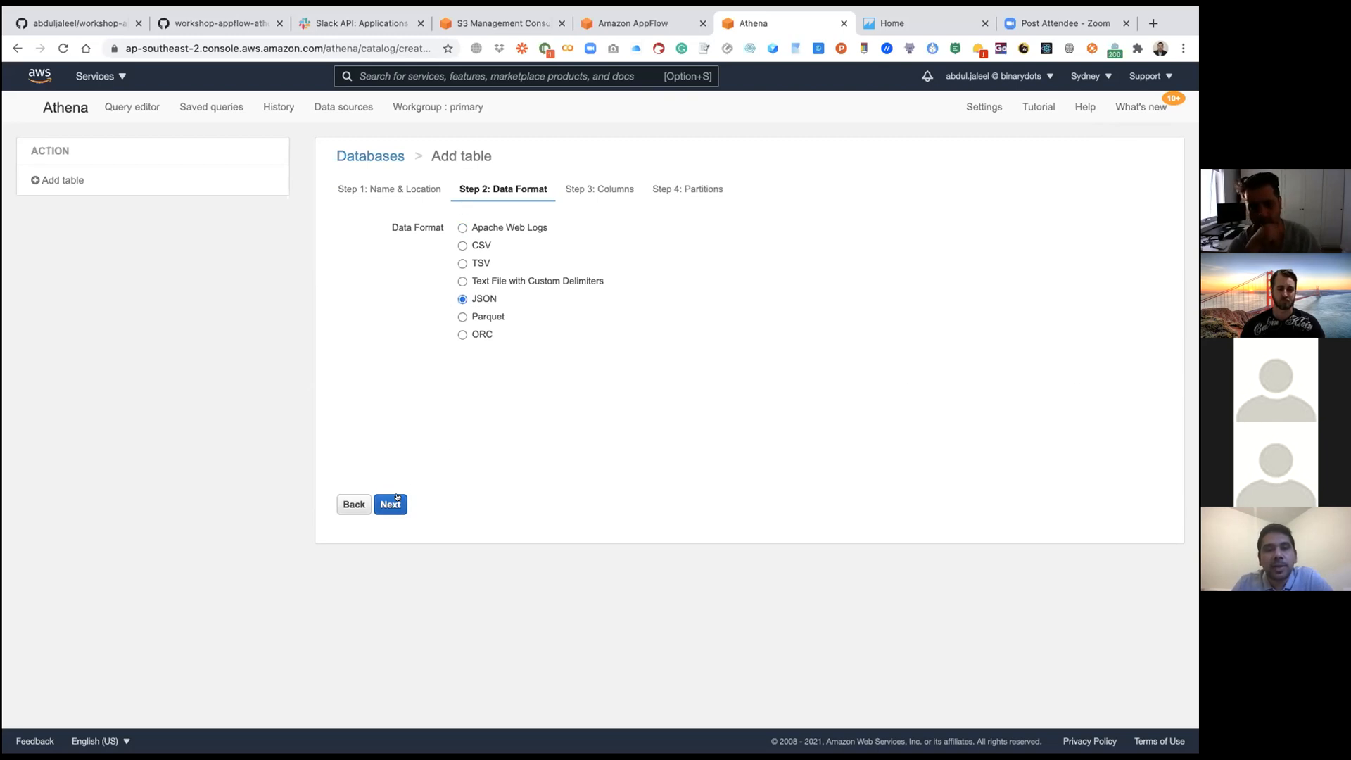
pyautogui.click(398, 498)
pyautogui.click(543, 241)
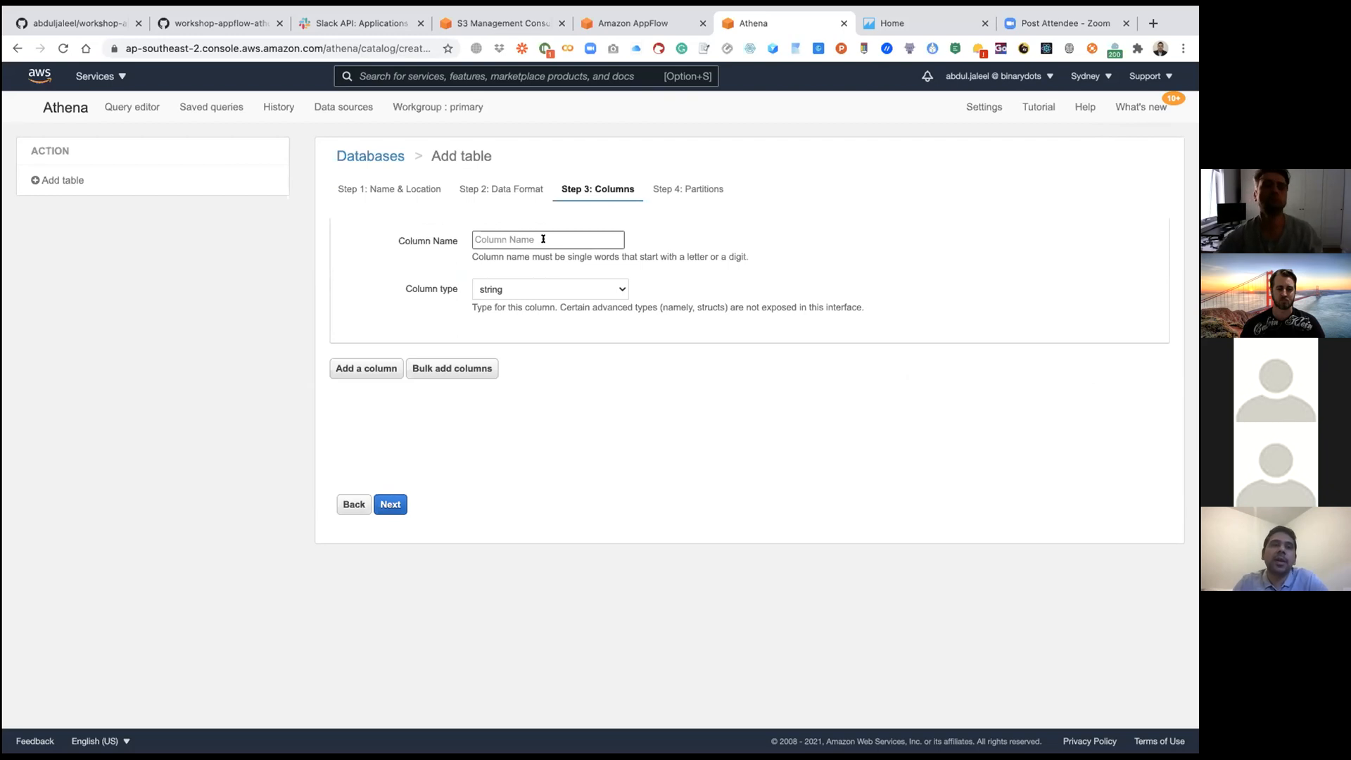
# Step: Switch to Amazon AppFlow and check the destination names of the flow's mapped text, user and timestamp fields
pyautogui.click(626, 27)
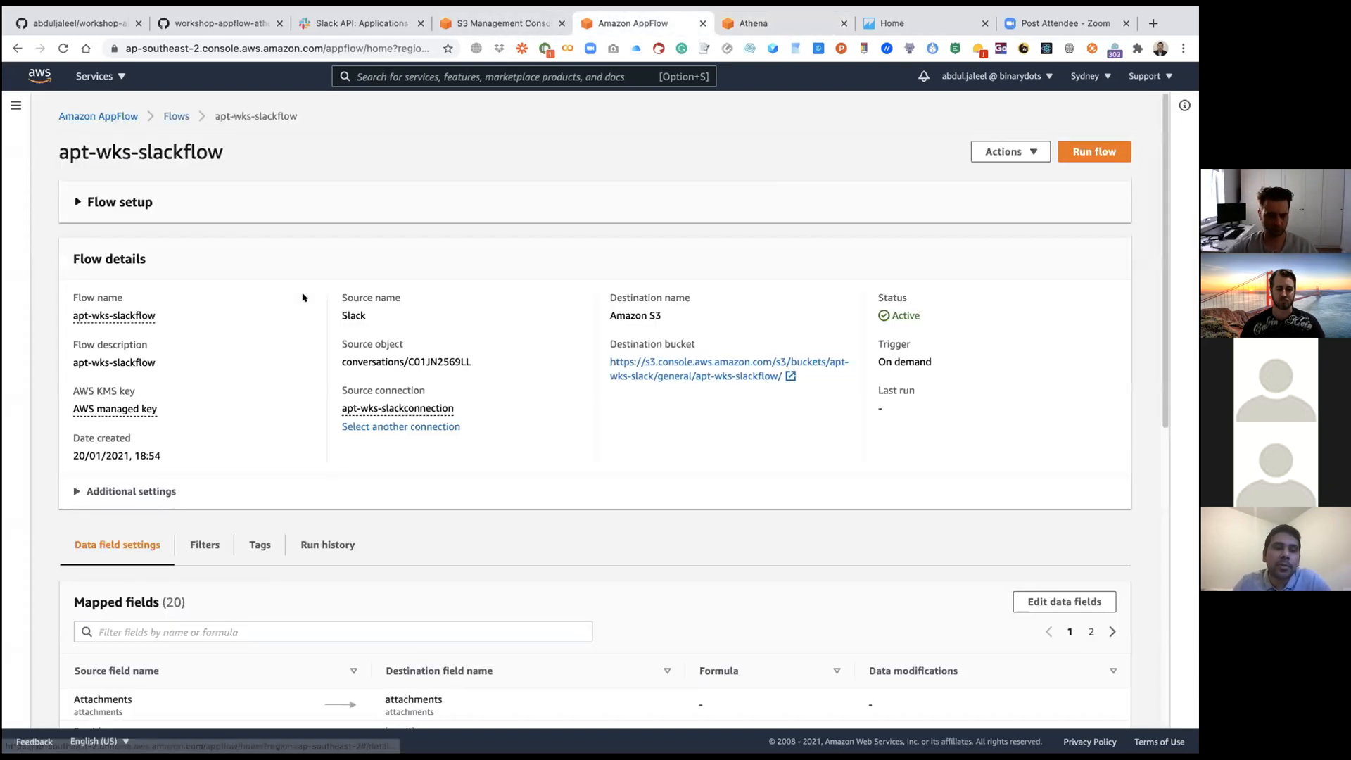
pyautogui.scroll(-8, 303, 299)
pyautogui.scroll(2, 302, 298)
pyautogui.scroll(1, 302, 298)
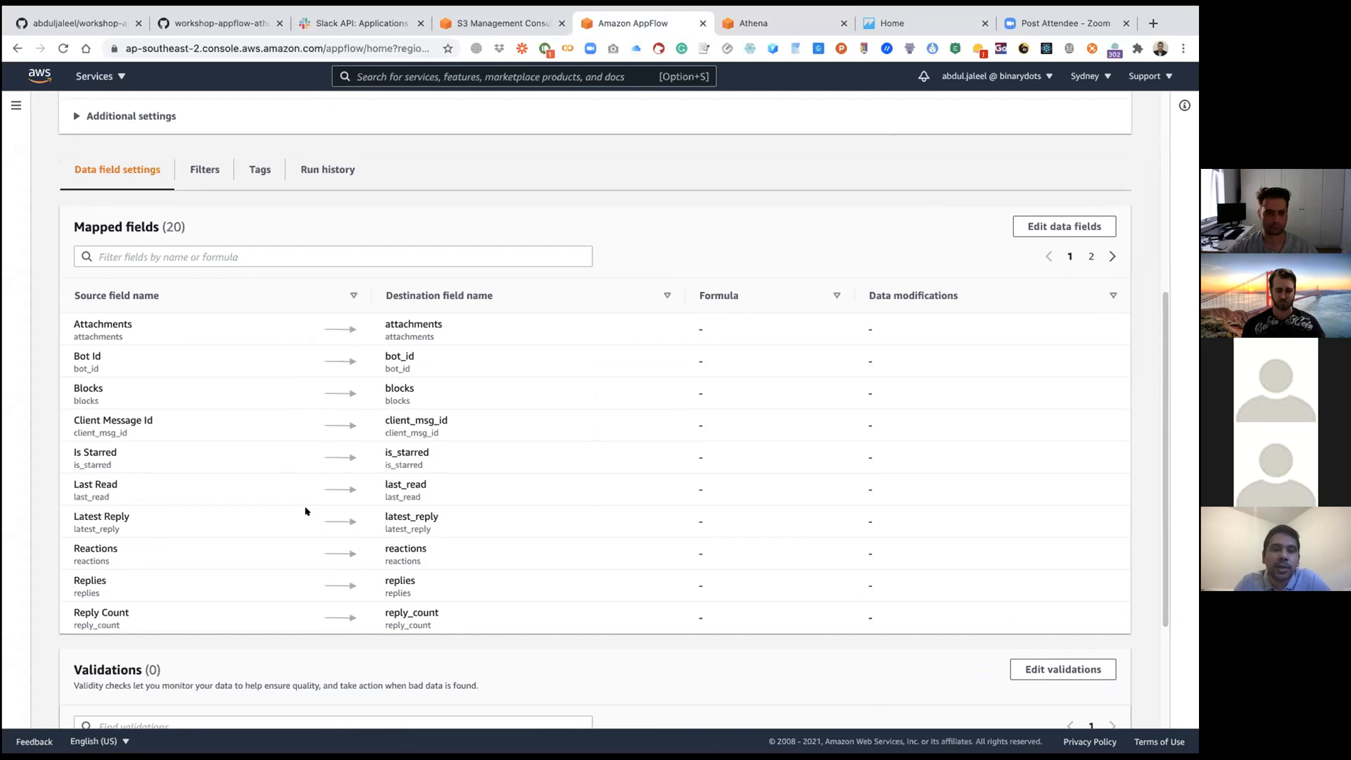
pyautogui.click(1089, 257)
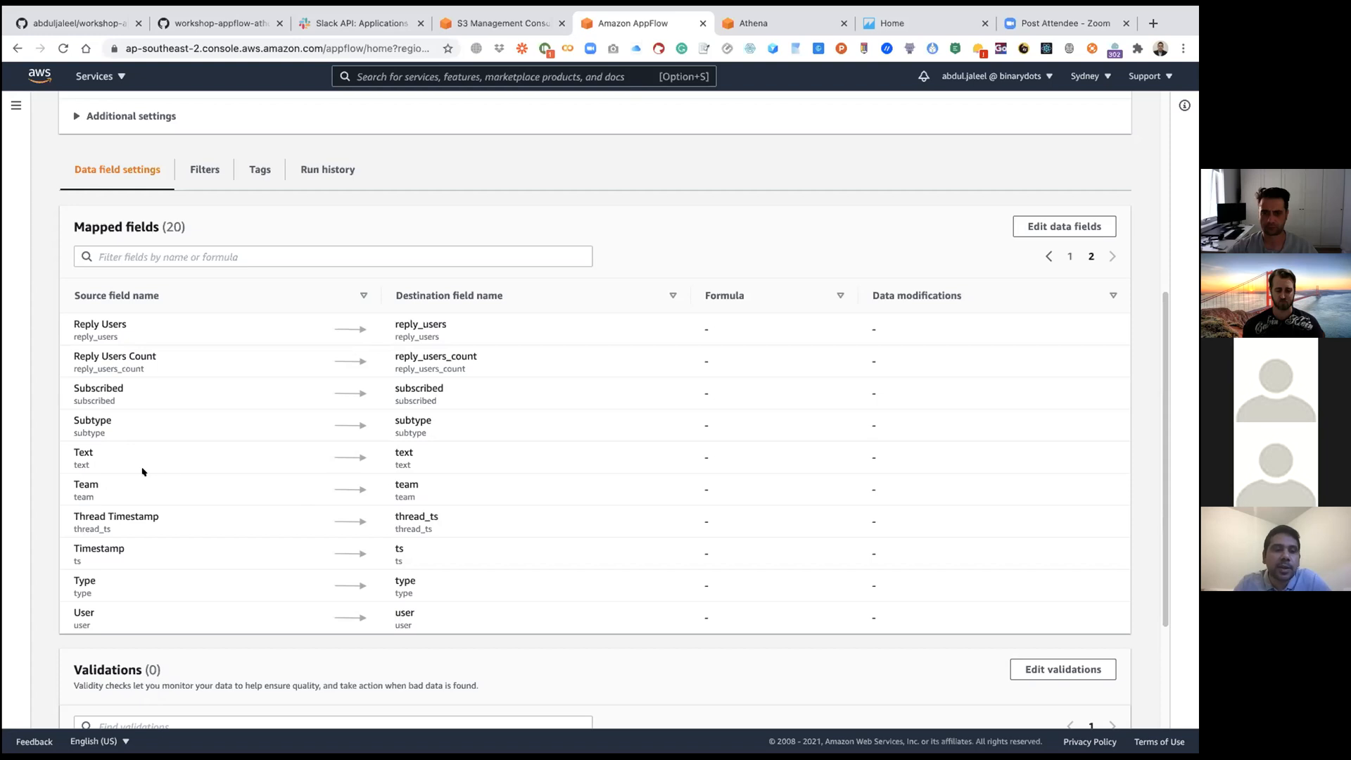
pyautogui.tripleClick(74, 448)
pyautogui.moveTo(416, 609); pyautogui.dragTo(391, 605)
pyautogui.moveTo(408, 549); pyautogui.dragTo(385, 549)
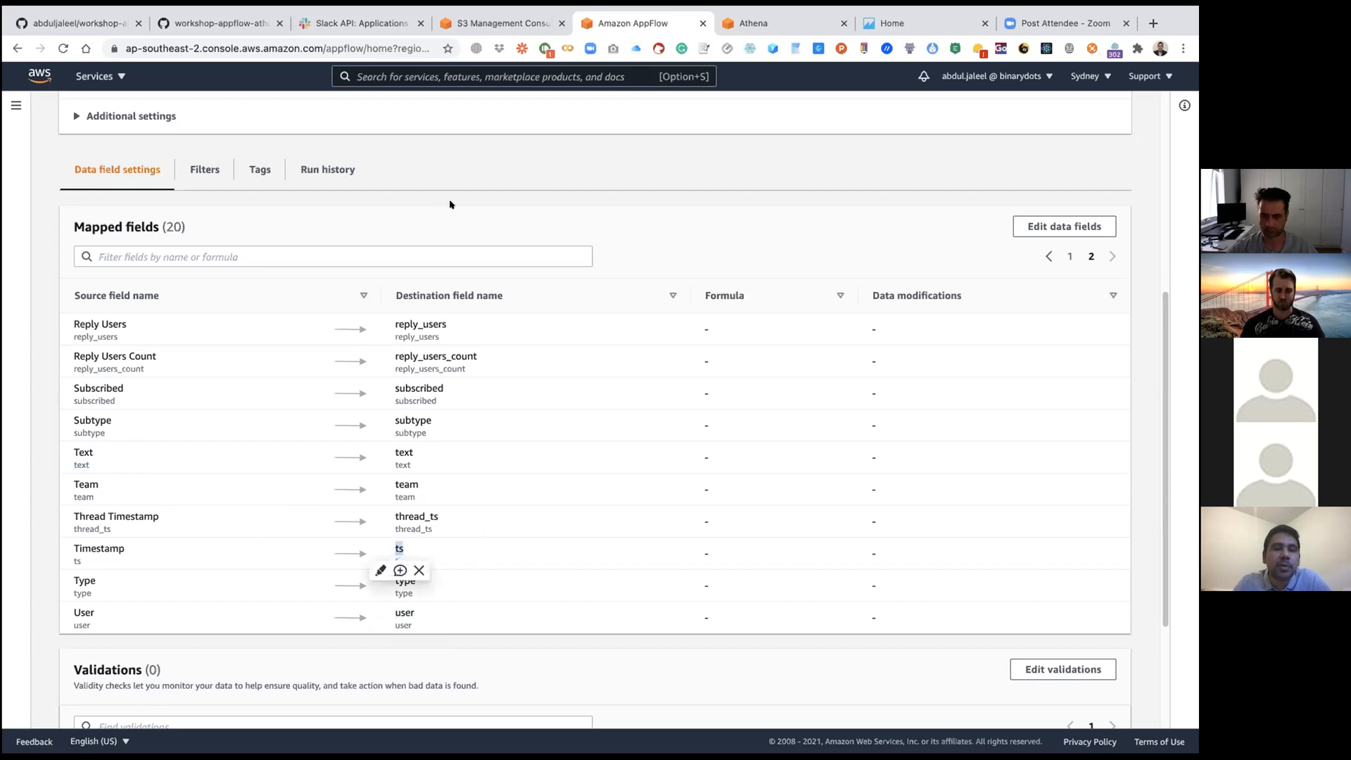
# Step: Switch back to Athena and name the table's first column user
pyautogui.click(753, 24)
pyautogui.click(547, 239)
pyautogui.click(492, 265)
# Step: Add a second column named text with the column type string
pyautogui.click(366, 368)
pyautogui.click(521, 380)
pyautogui.click(501, 407)
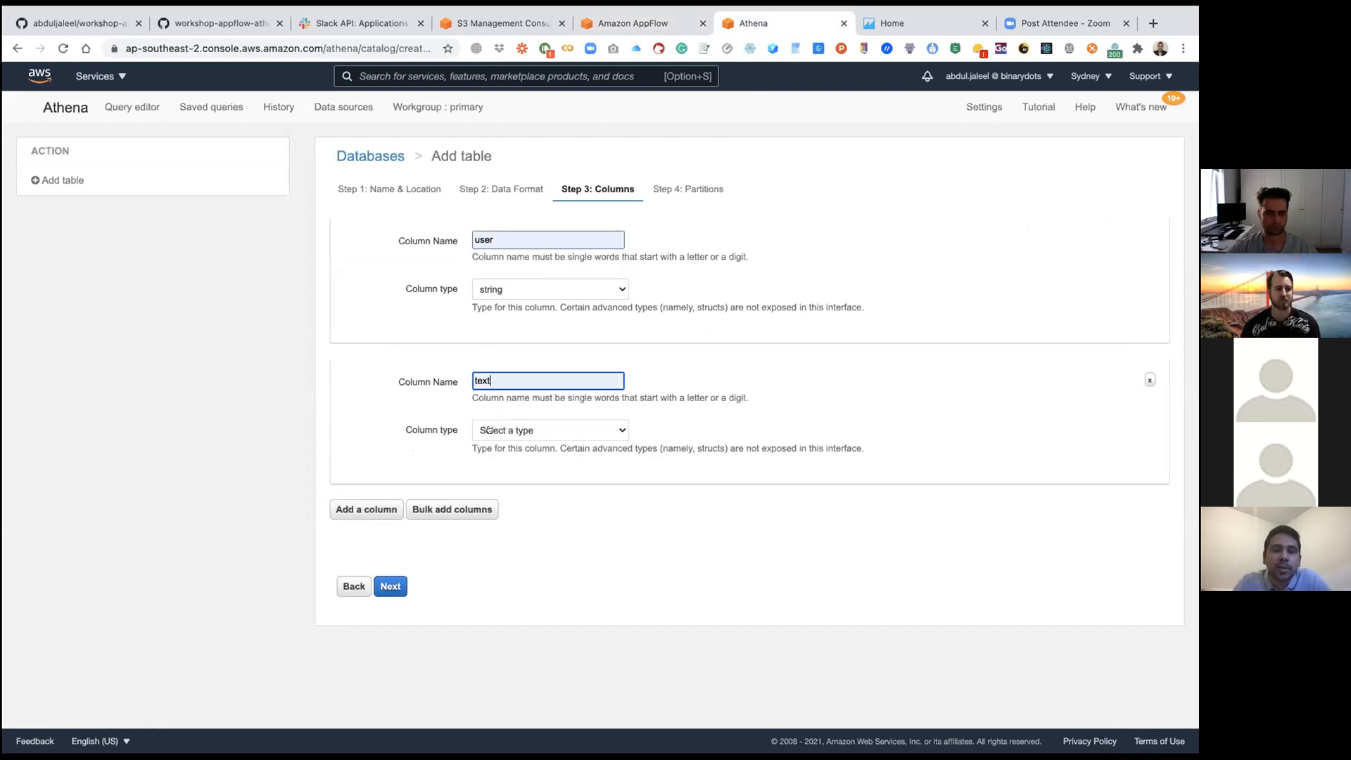
pyautogui.click(490, 429)
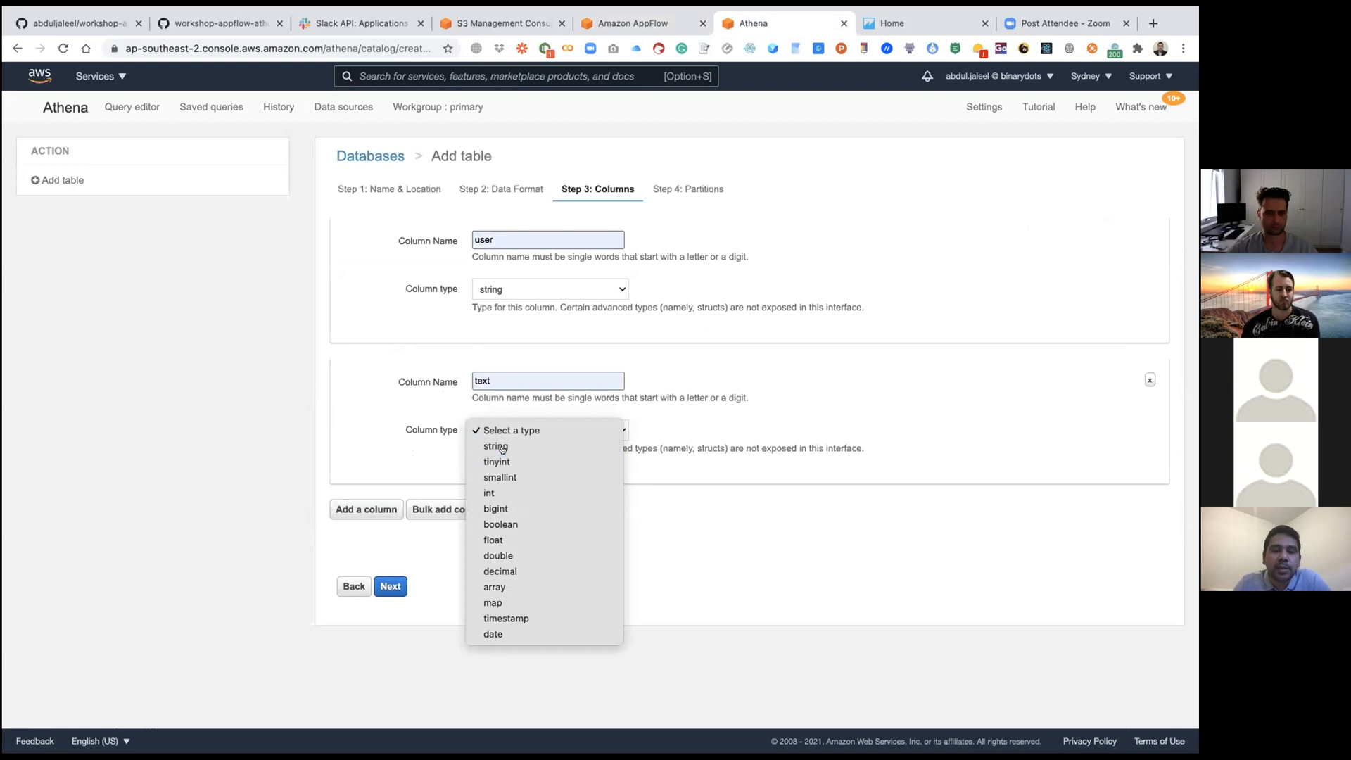
pyautogui.click(501, 448)
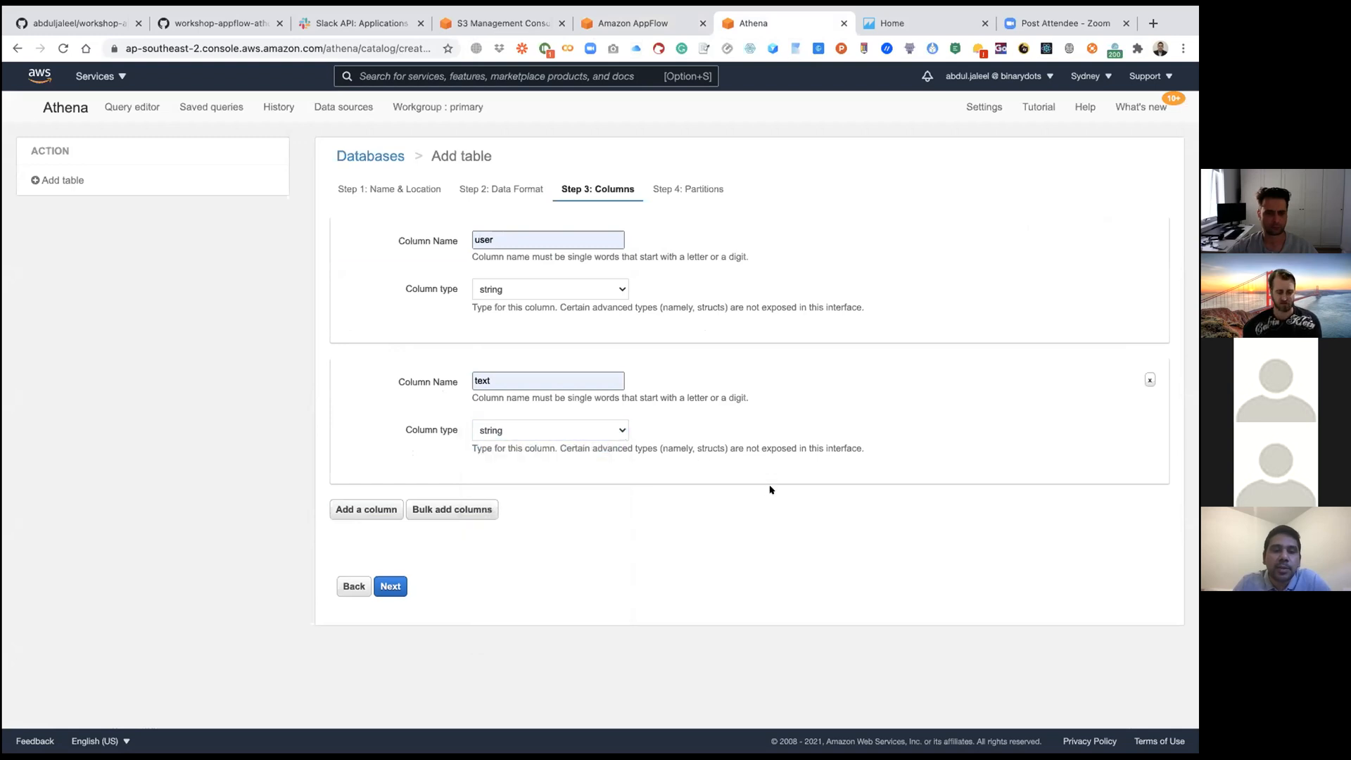
# Step: Add a third column named ts with the column type timestamp
pyautogui.click(380, 509)
pyautogui.click(524, 521)
pyautogui.click(522, 546)
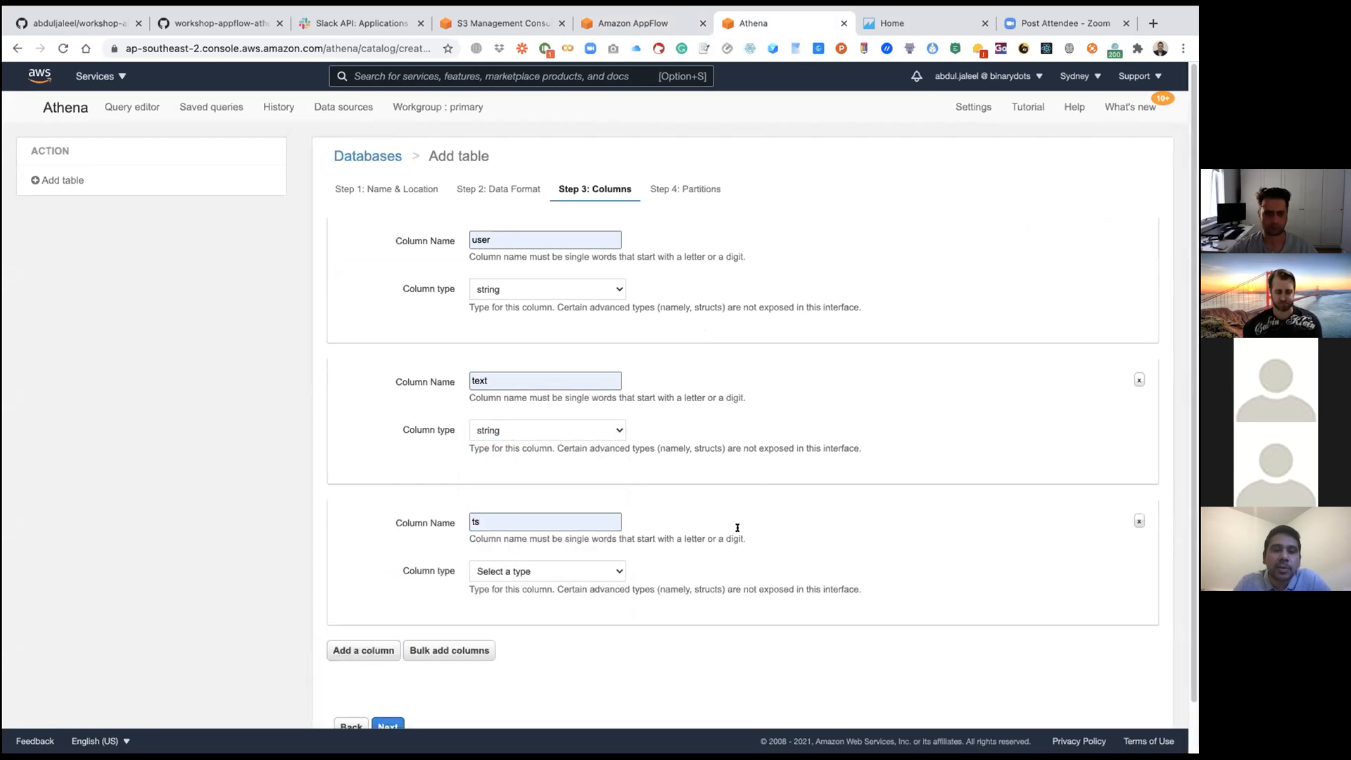
pyautogui.click(558, 572)
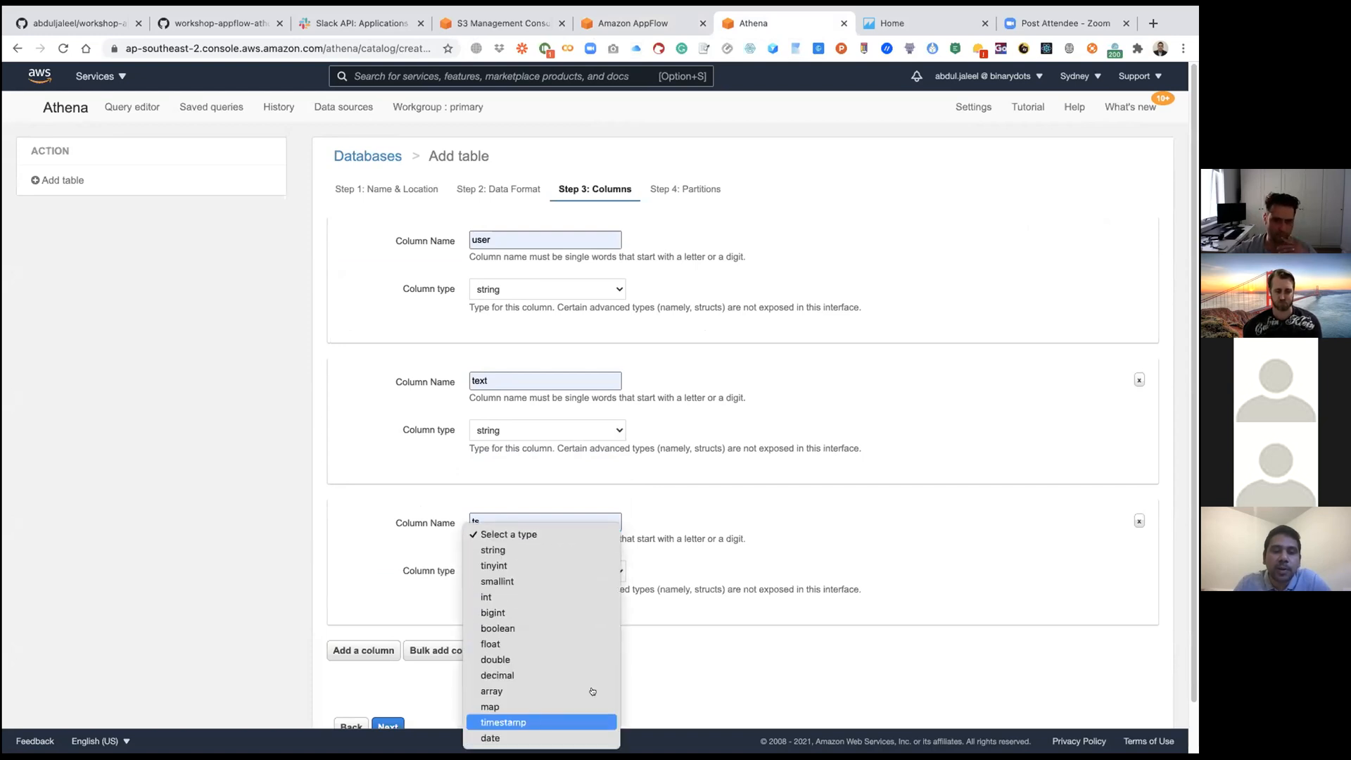
pyautogui.click(535, 717)
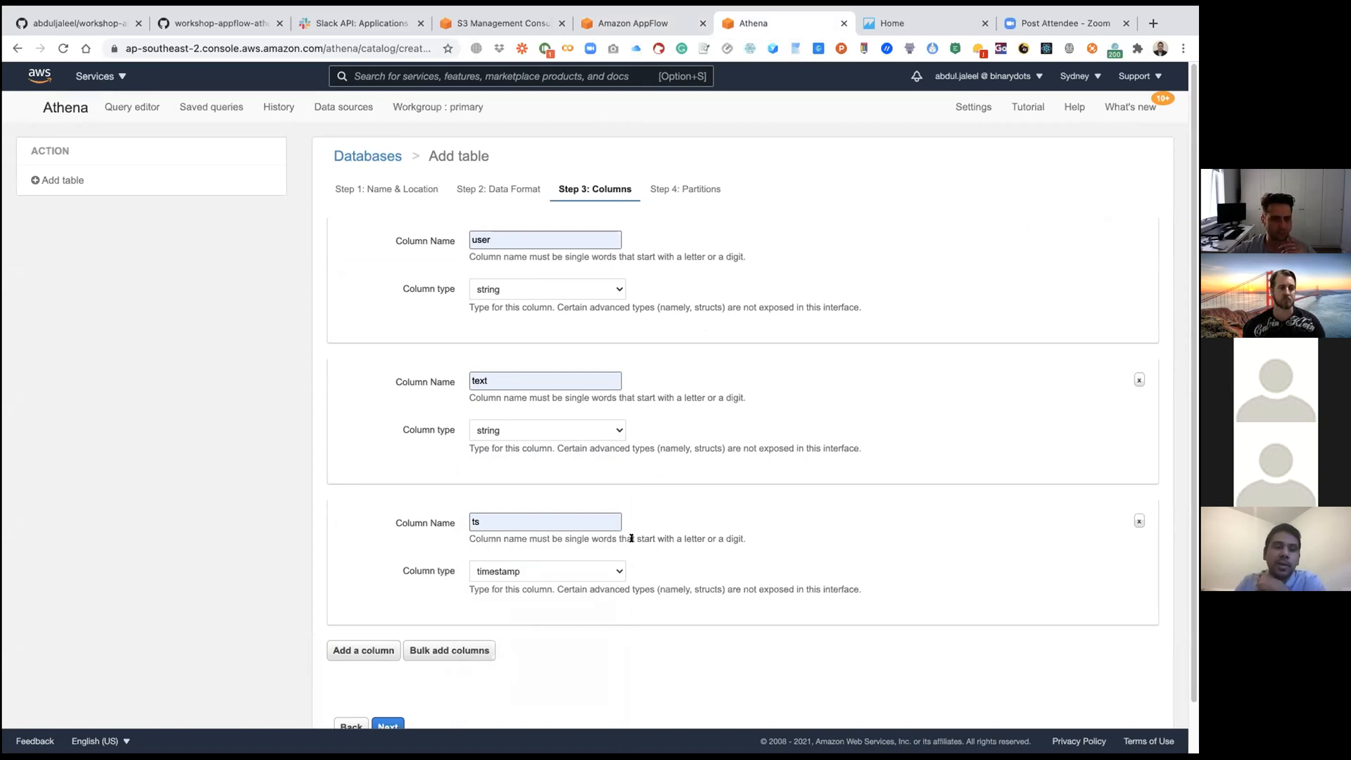
# Step: Continue to the partition settings and create the table without adding any partition
pyautogui.scroll(-2, 637, 536)
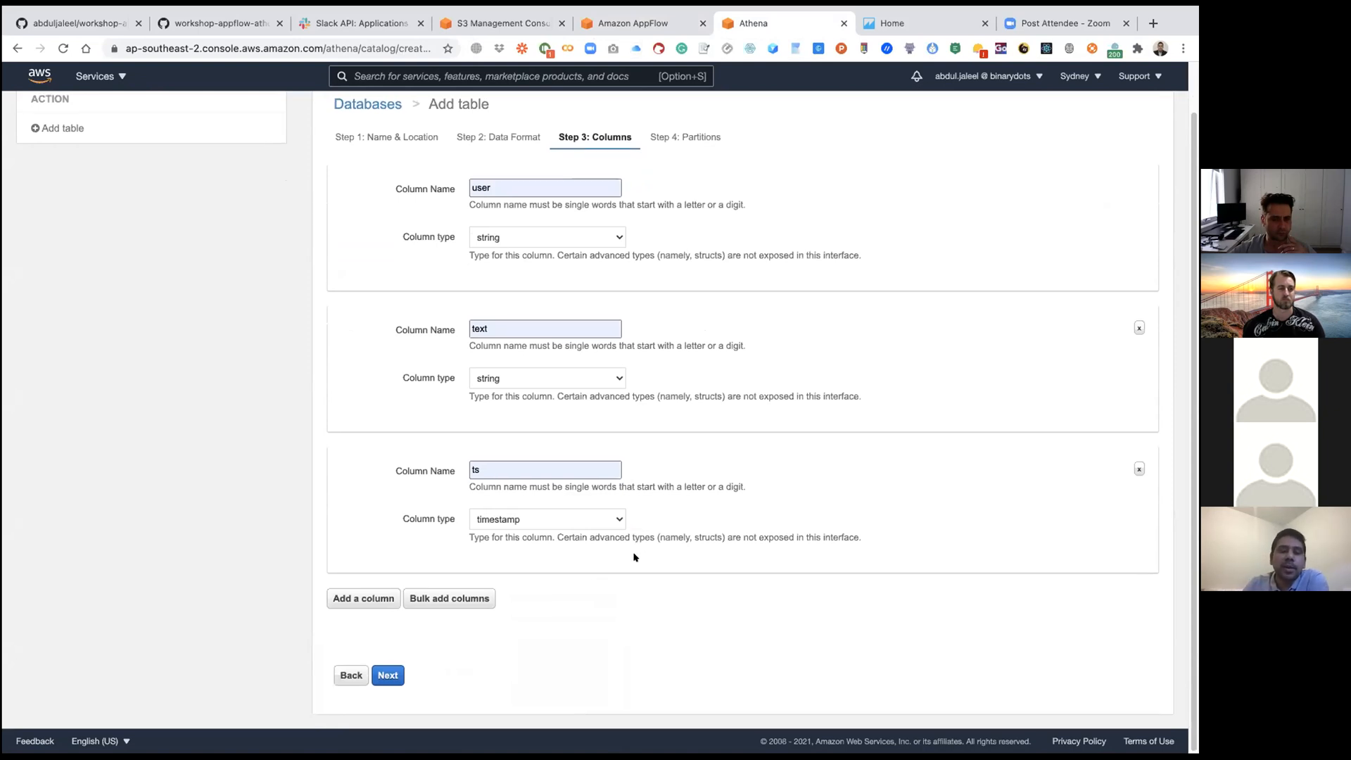
pyautogui.click(380, 681)
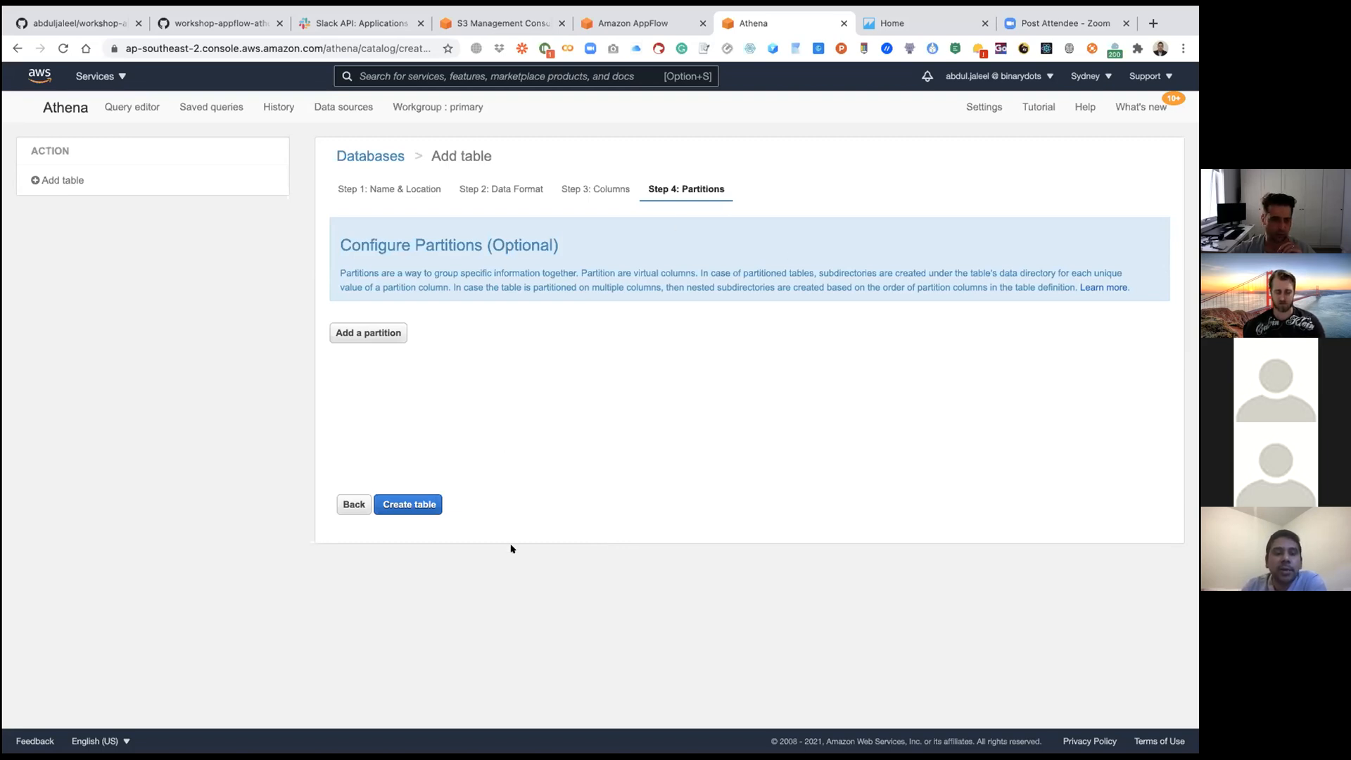
pyautogui.click(421, 509)
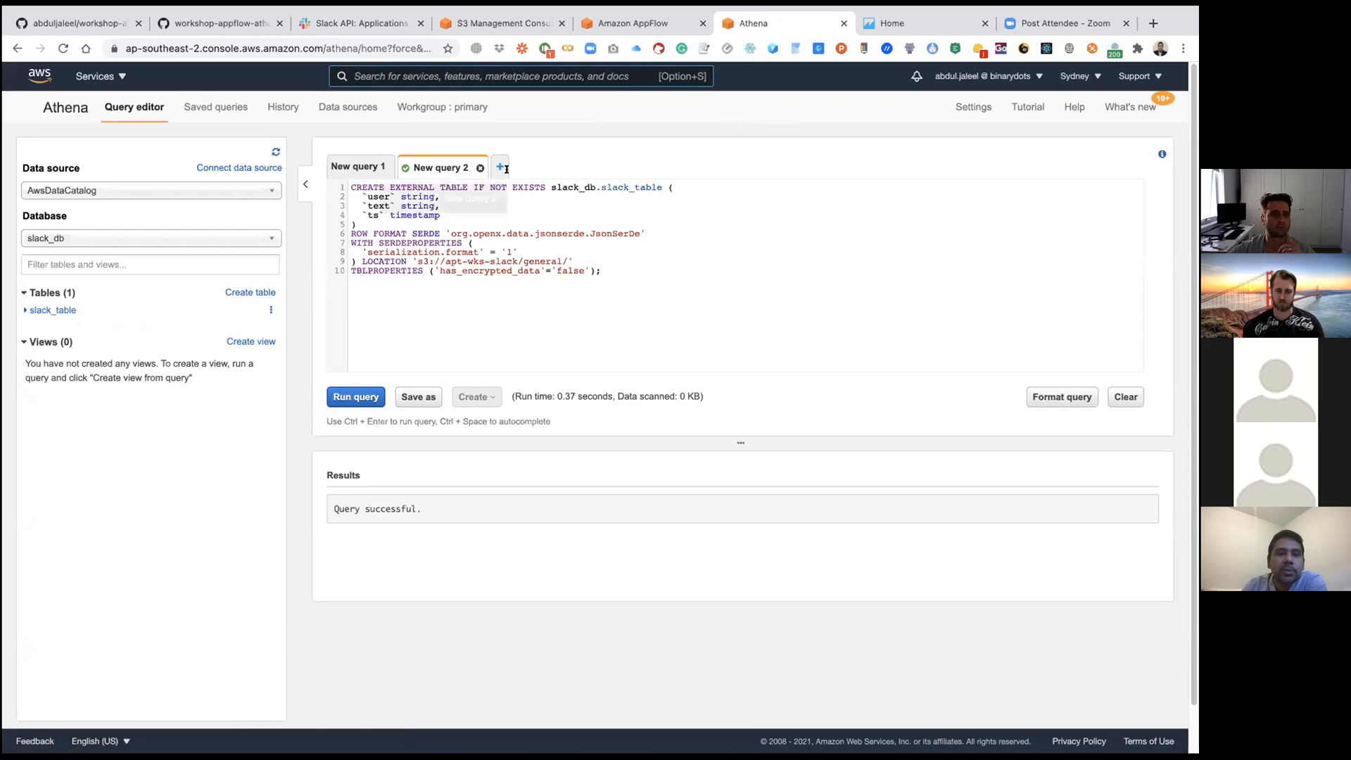
# Step: Open the New query 1 editor and clear all of its sample text
pyautogui.click(359, 162)
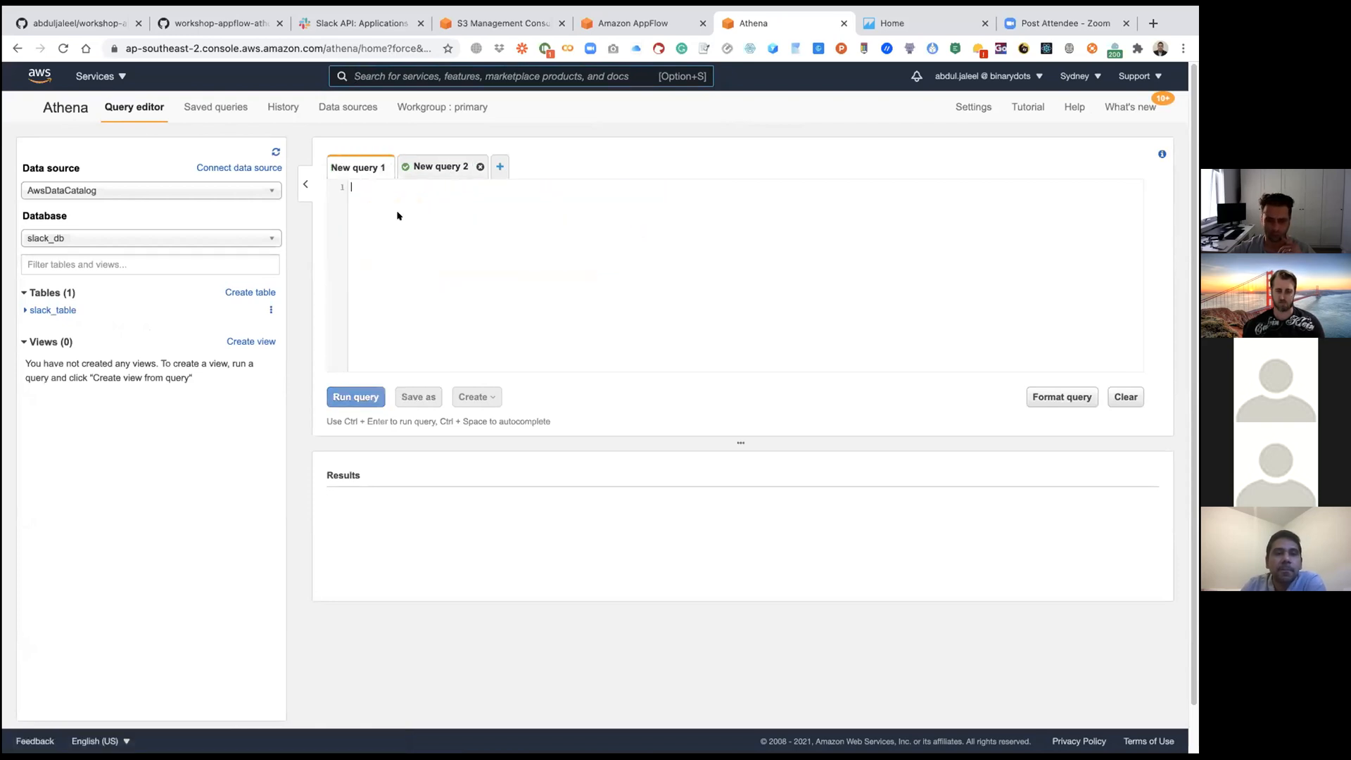
pyautogui.write('selec-- Run an ANSI SQL or Hive Data Definition Language (DDL) statement')
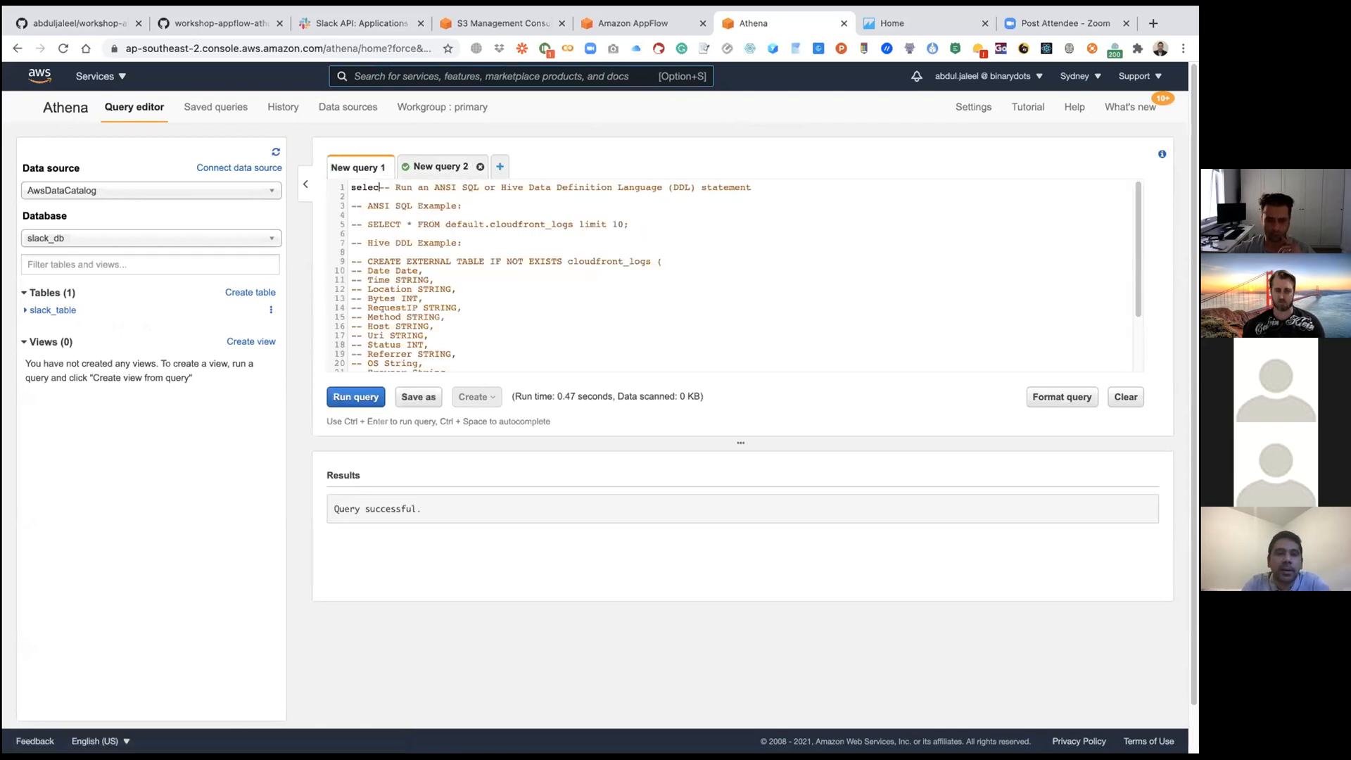
pyautogui.press('super+a')
pyautogui.press('BackSpace')
# Step: Write the query "select * from slack_table;" and run it
pyautogui.write('sel')
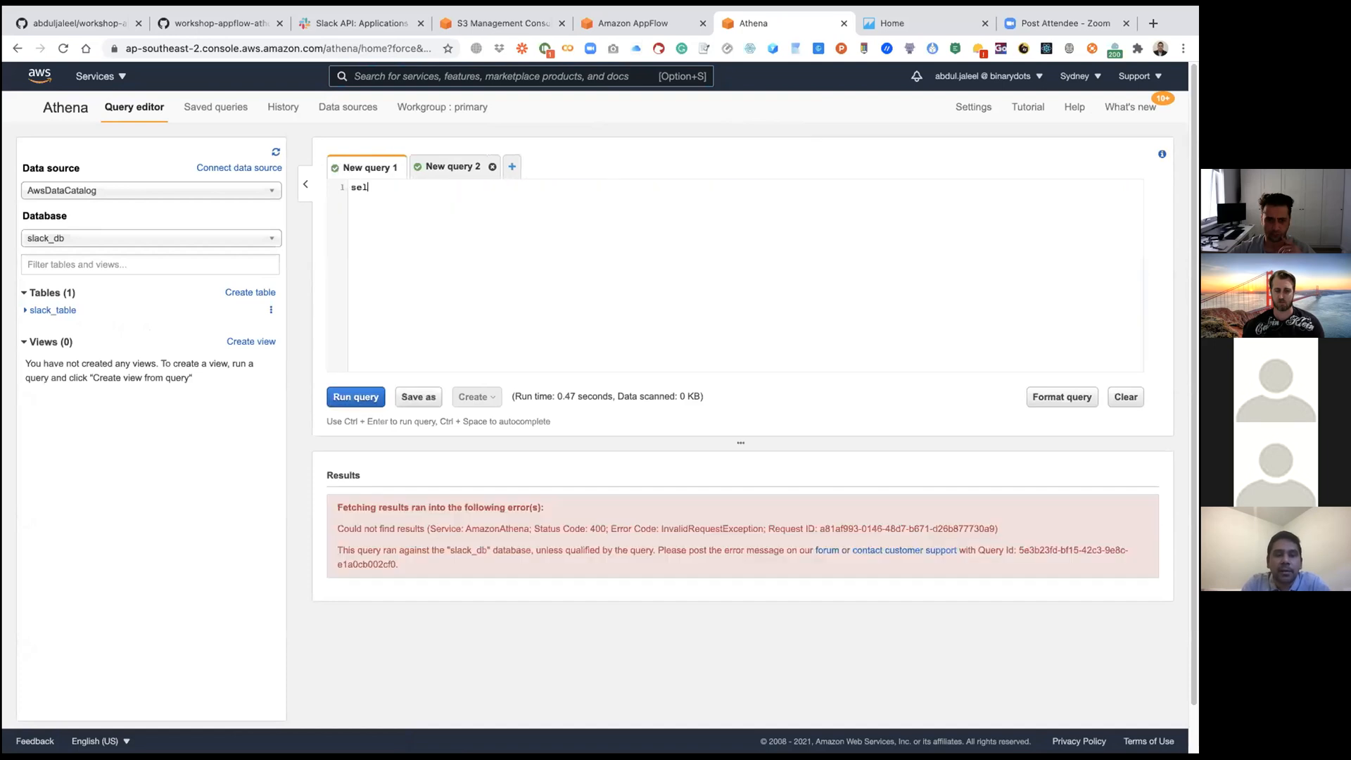
pyautogui.press('BackSpace')
pyautogui.press('BackSpace')
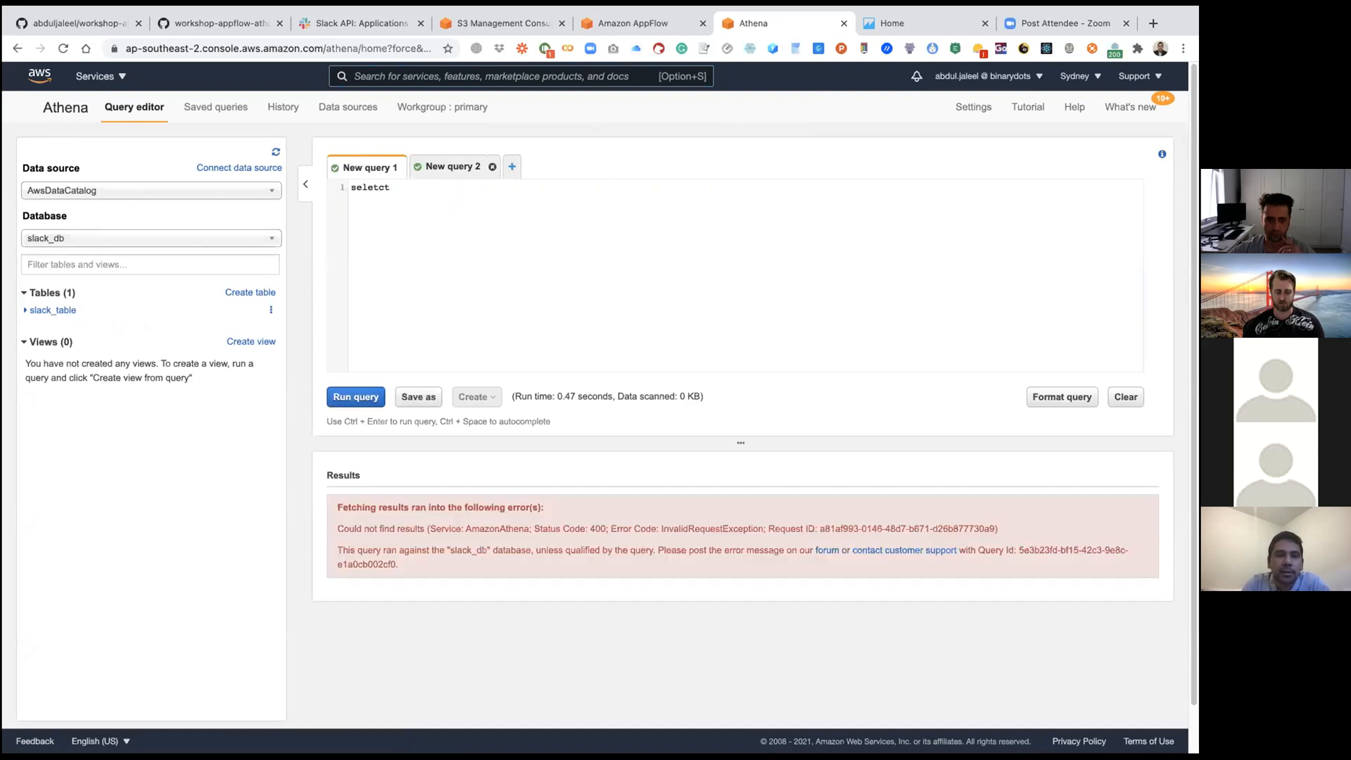
pyautogui.write('t * f')
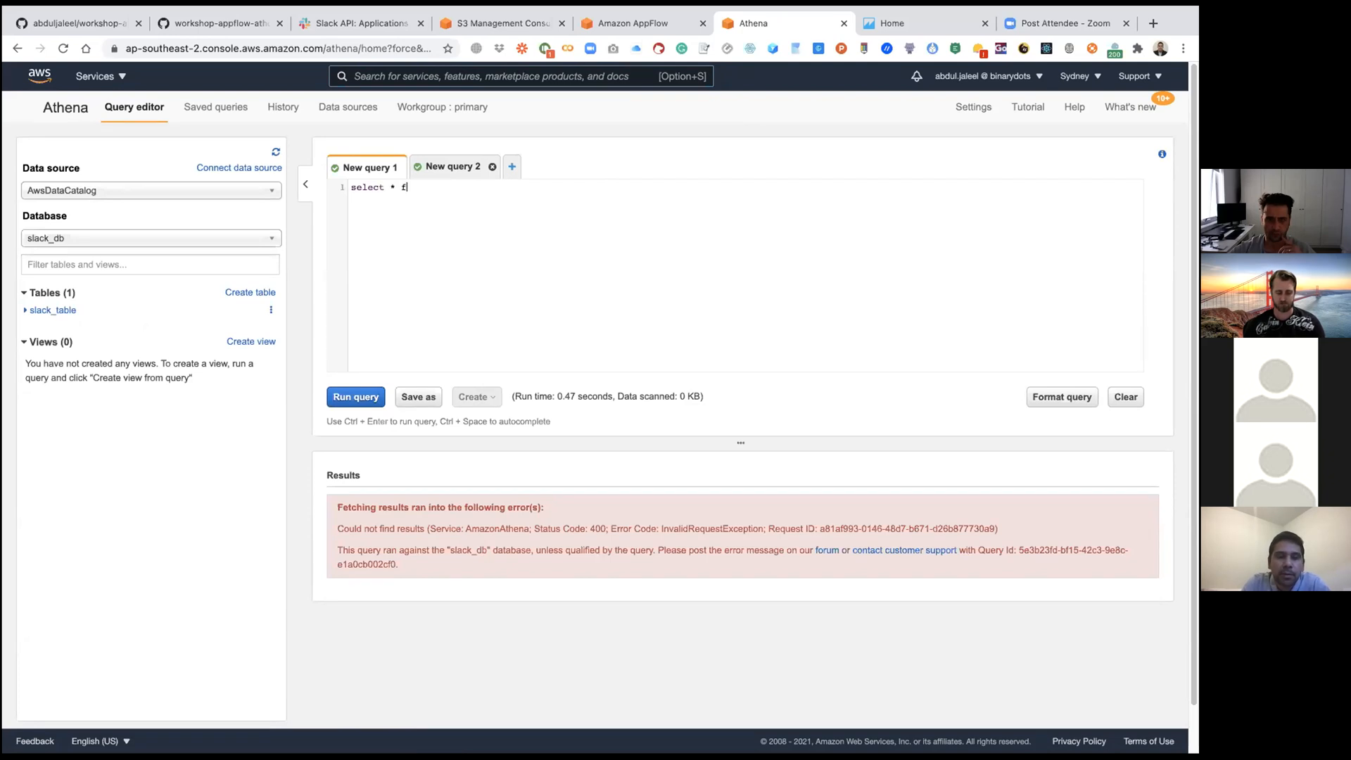
pyautogui.write('rom')
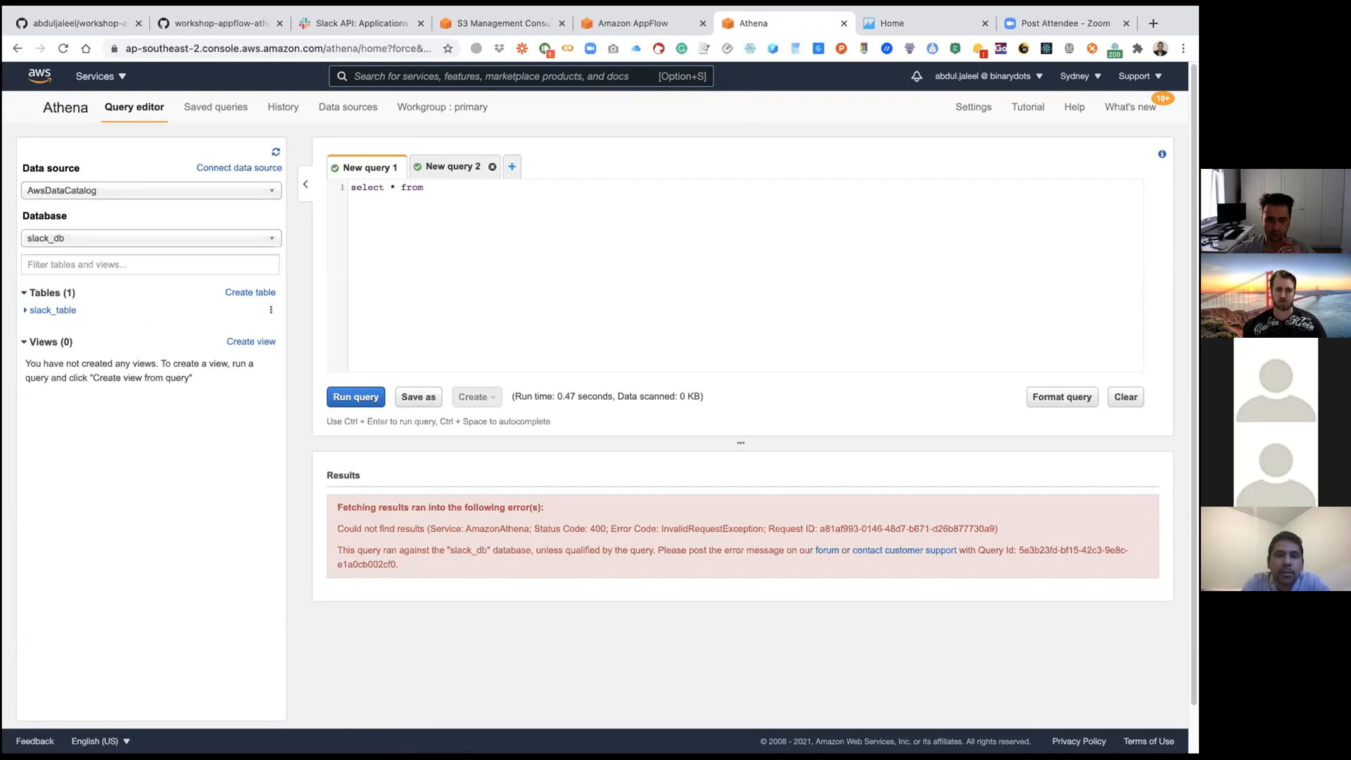
pyautogui.write(' slack_data')
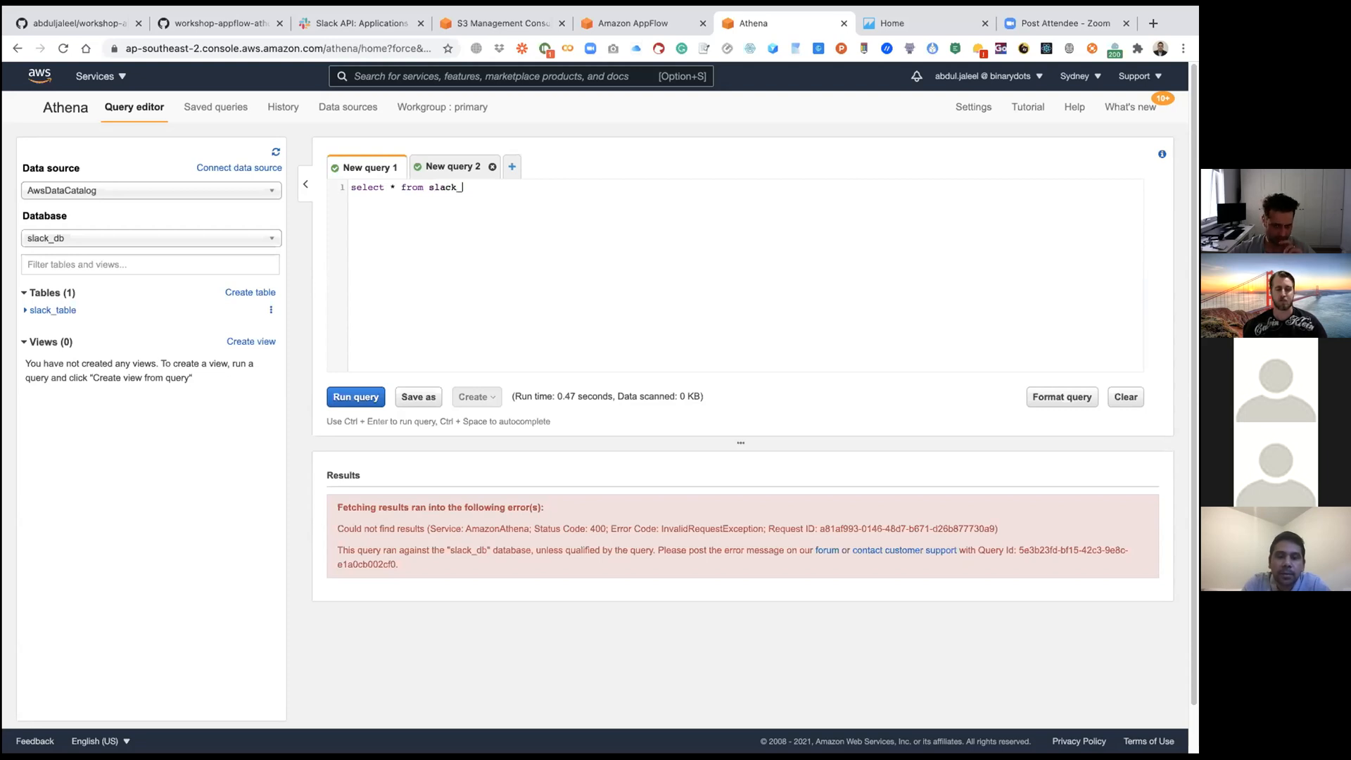
pyautogui.press('BackSpace')
pyautogui.press('BackSpace')
pyautogui.press('BackSpace')
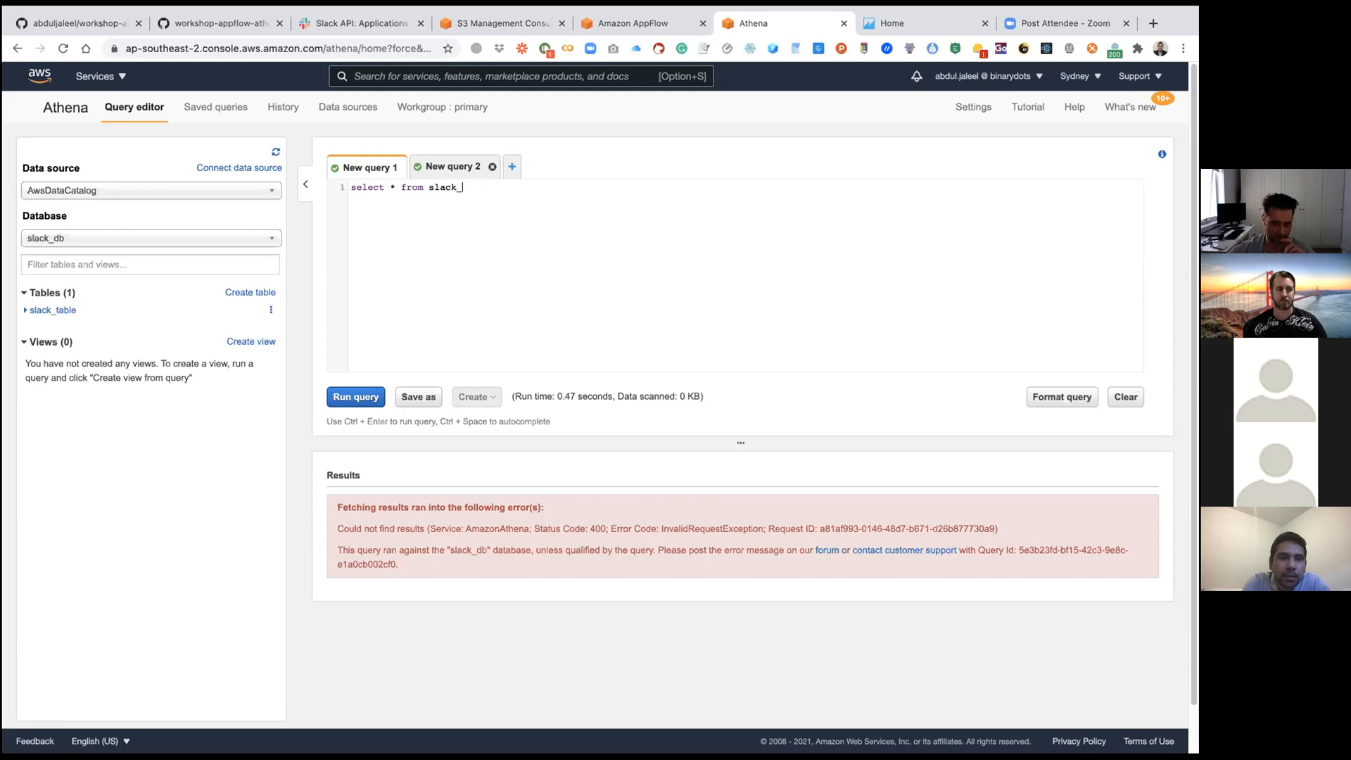
pyautogui.write('table;')
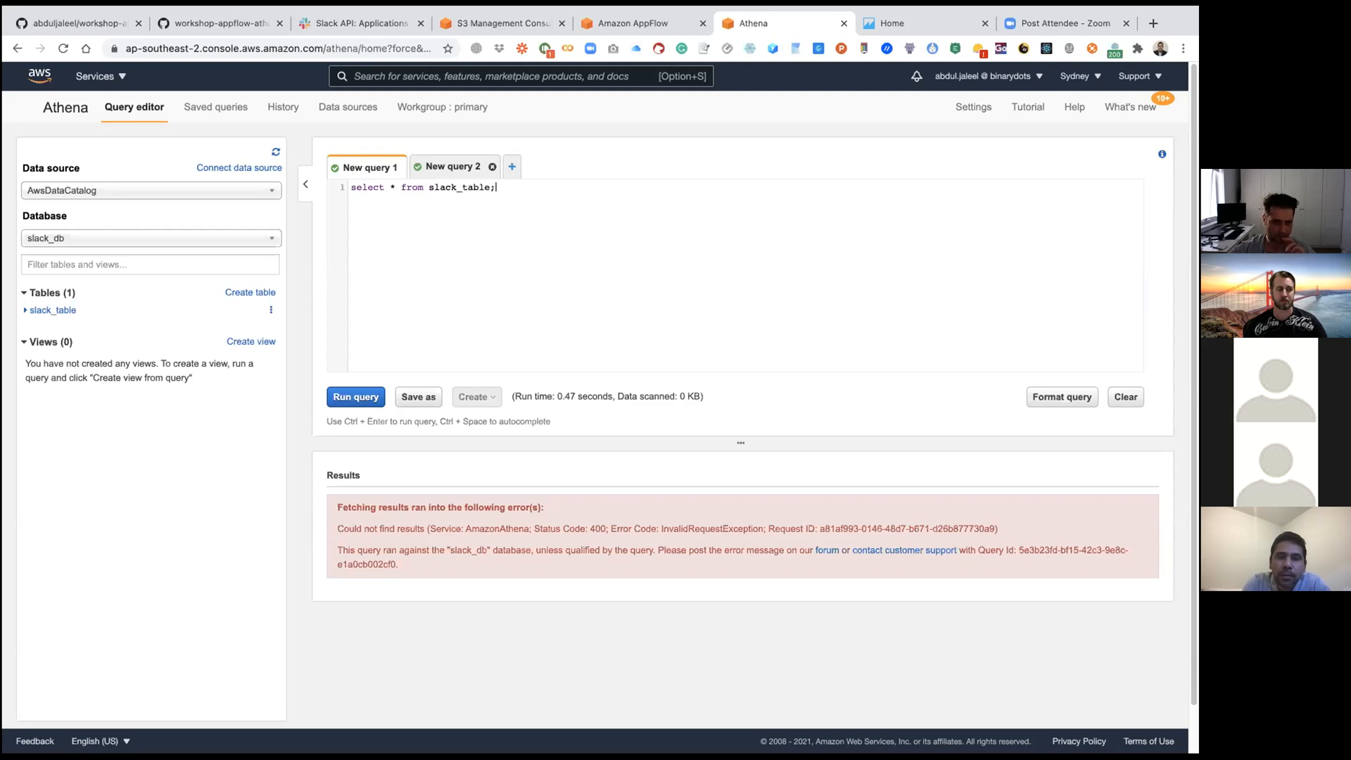
pyautogui.click(356, 396)
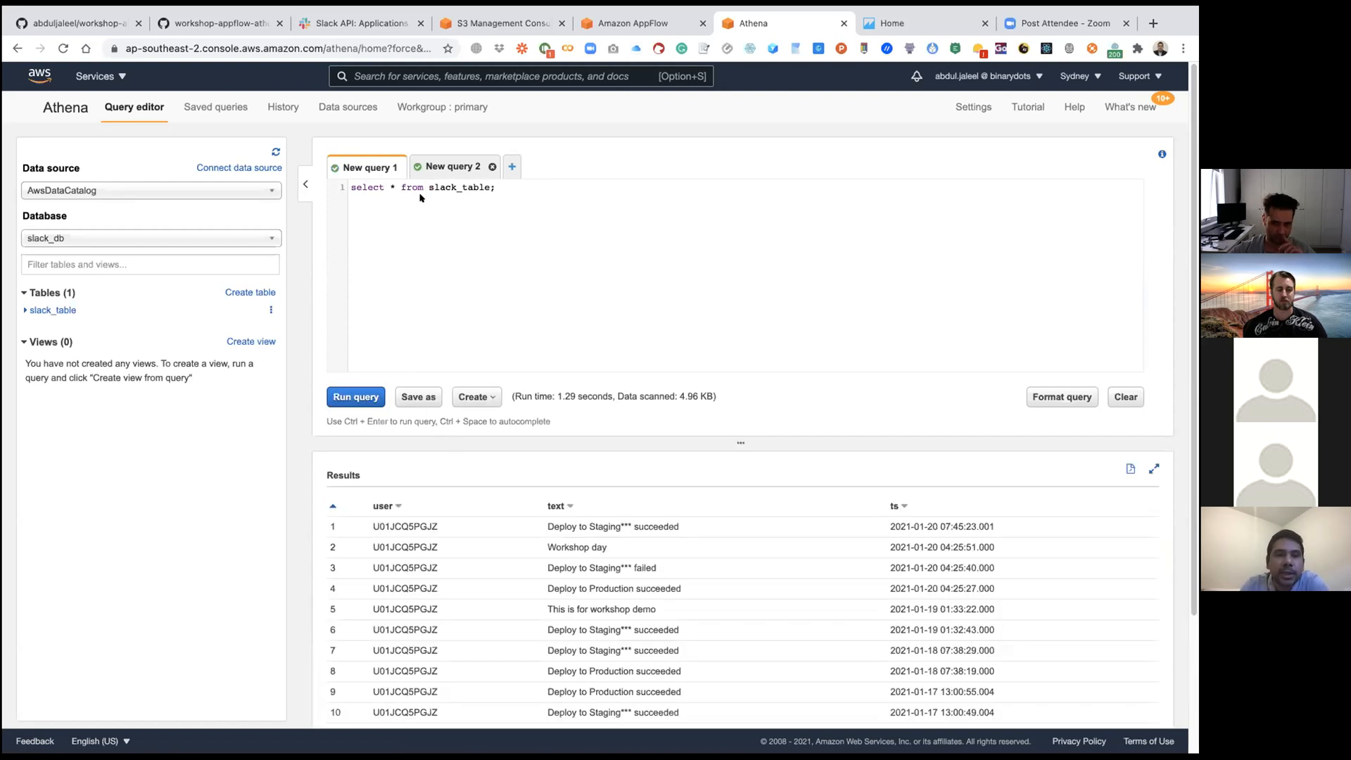
# Step: Examine the user, text and ts values in the query's result rows
pyautogui.scroll(-3, 497, 500)
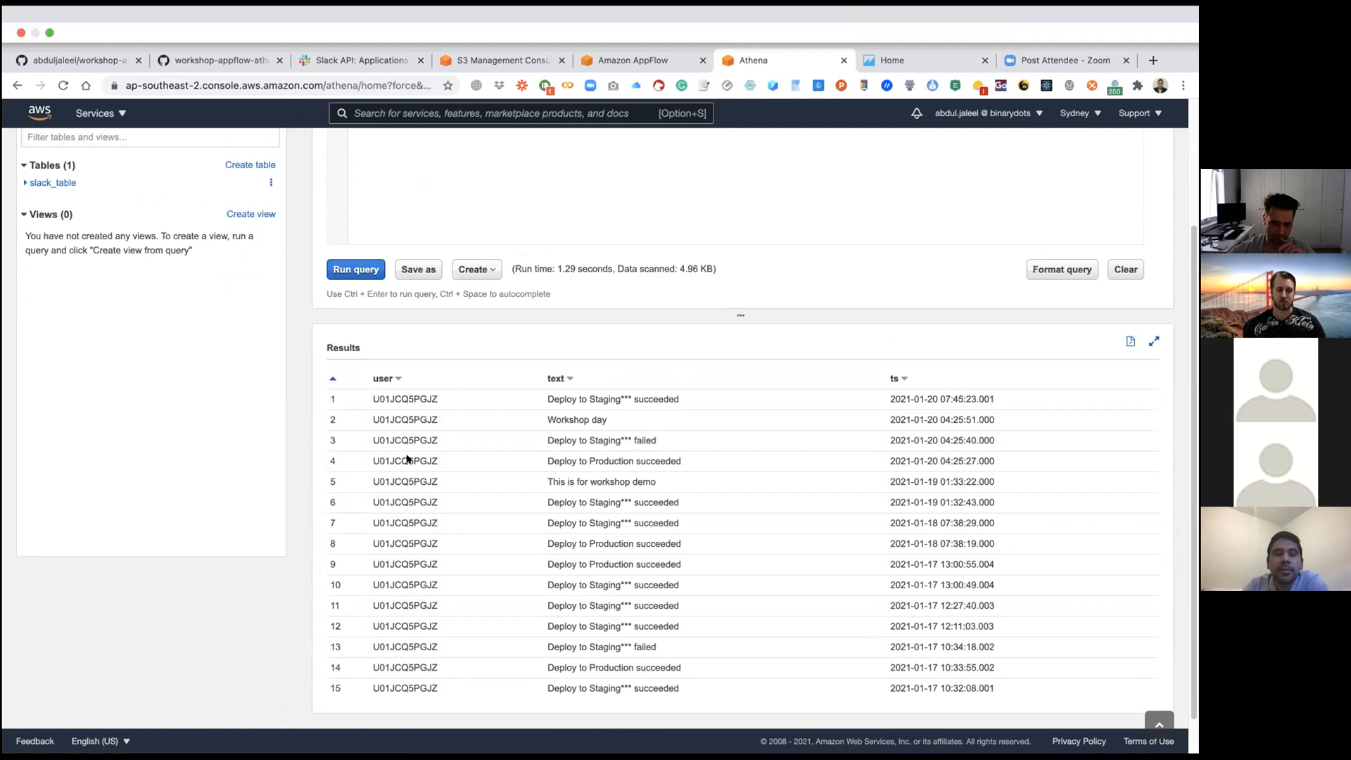
pyautogui.scroll(-2, 289, 462)
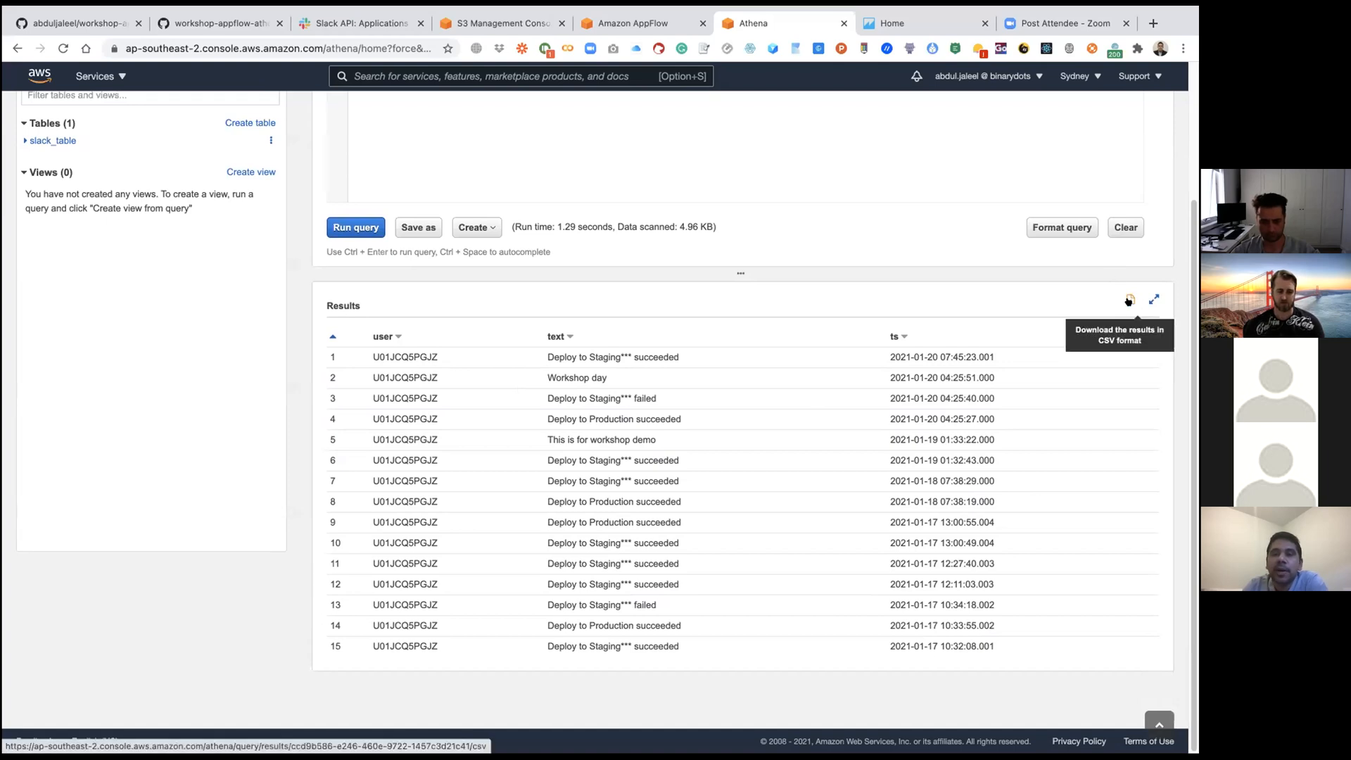
pyautogui.scroll(3, 691, 277)
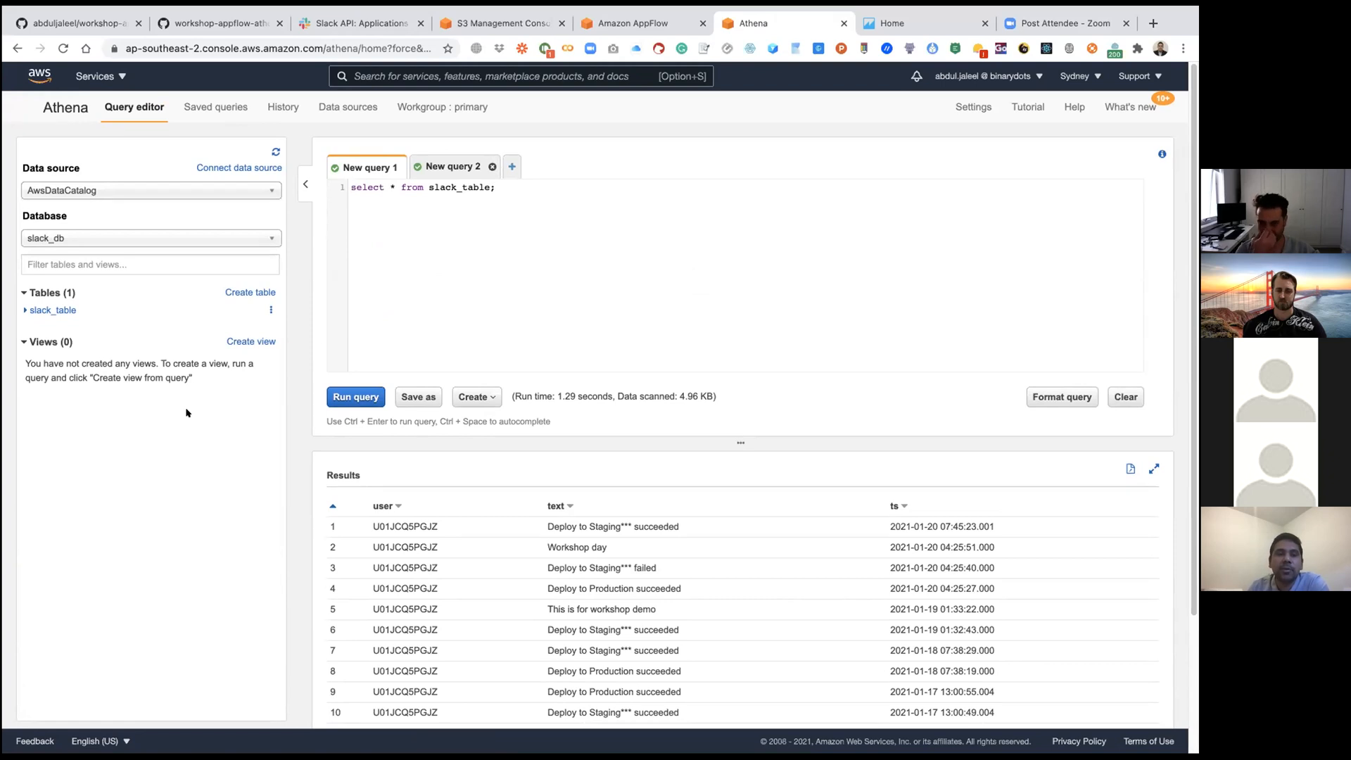
pyautogui.scroll(-3, 211, 440)
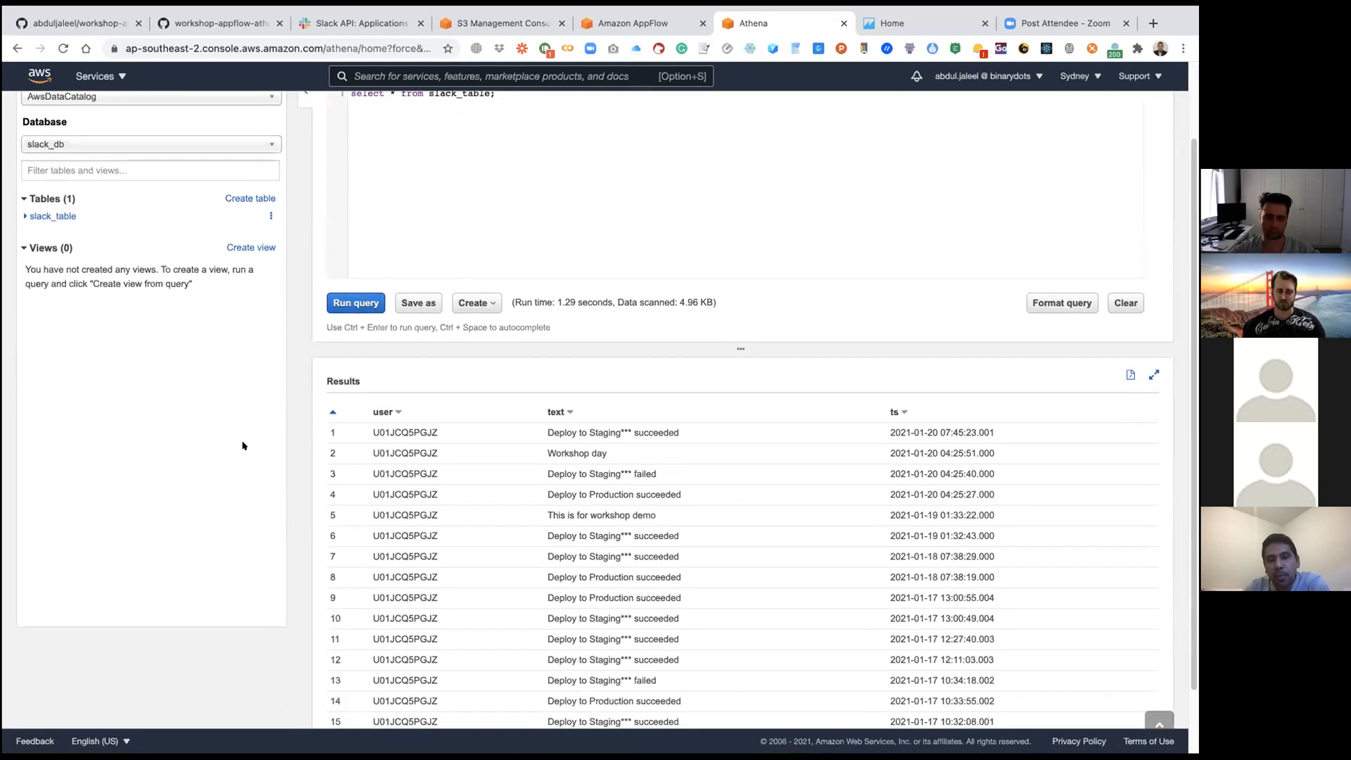
pyautogui.scroll(-1, 654, 491)
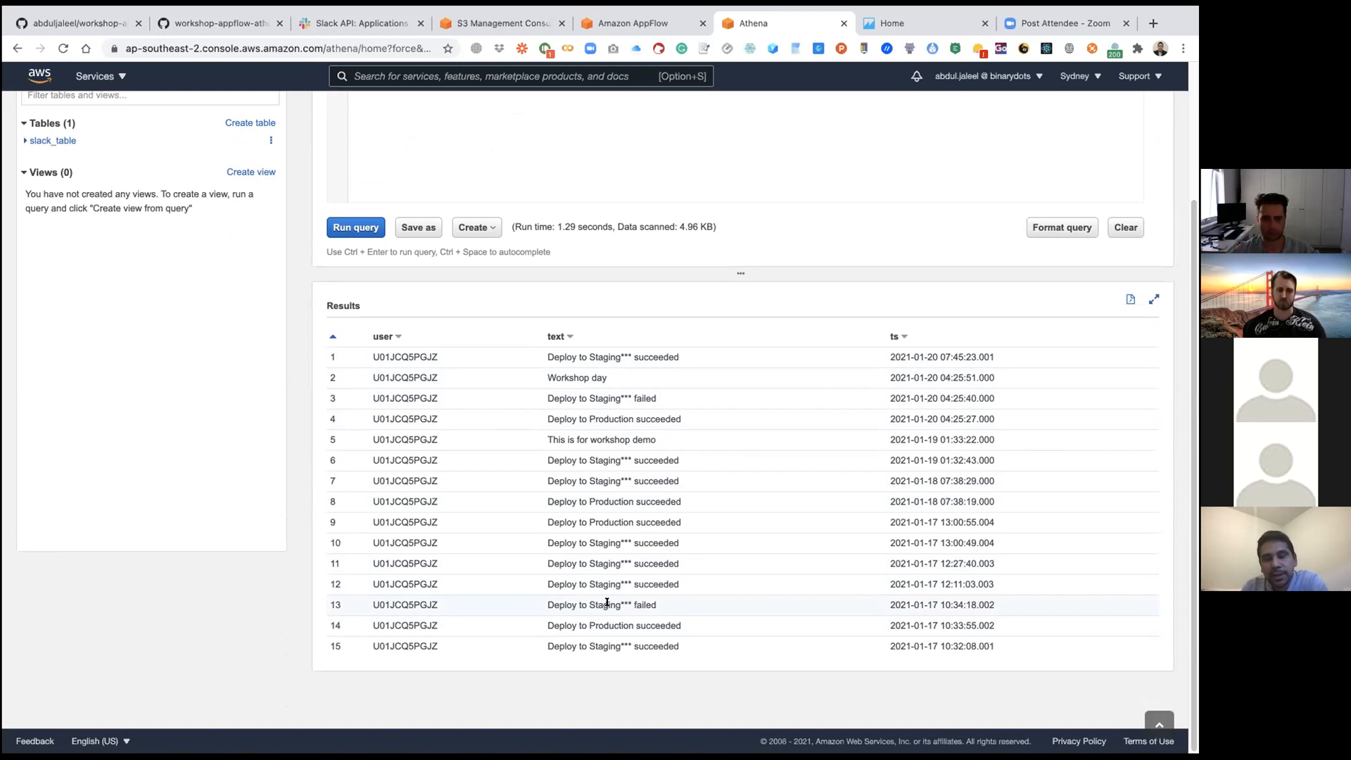
pyautogui.scroll(3, 606, 603)
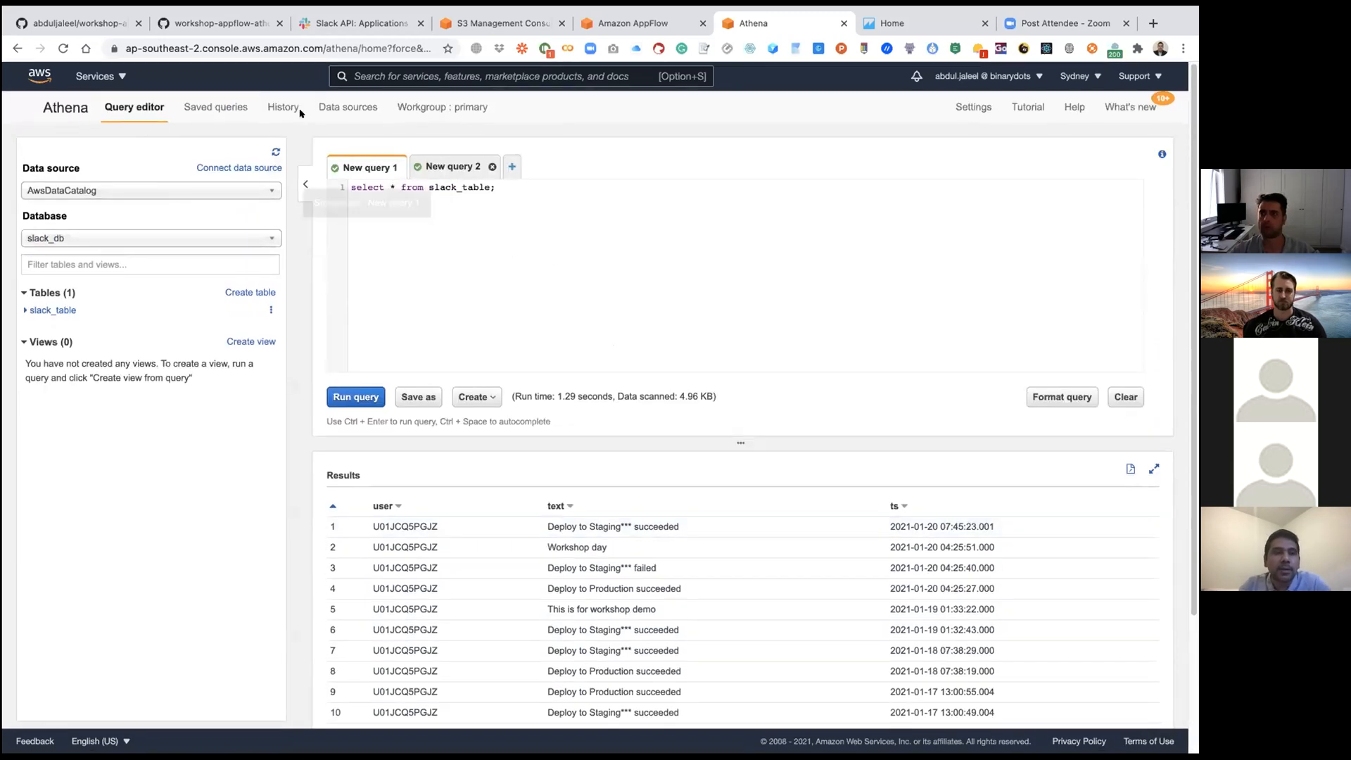
# Step: Select the CREATE TABLE IF NOT EXISTS SLACK_DATA_ANALYSIS query in the GitHub workshop guide for copying, and return to Athena
pyautogui.click(53, 57)
pyautogui.scroll(-15, 173, 260)
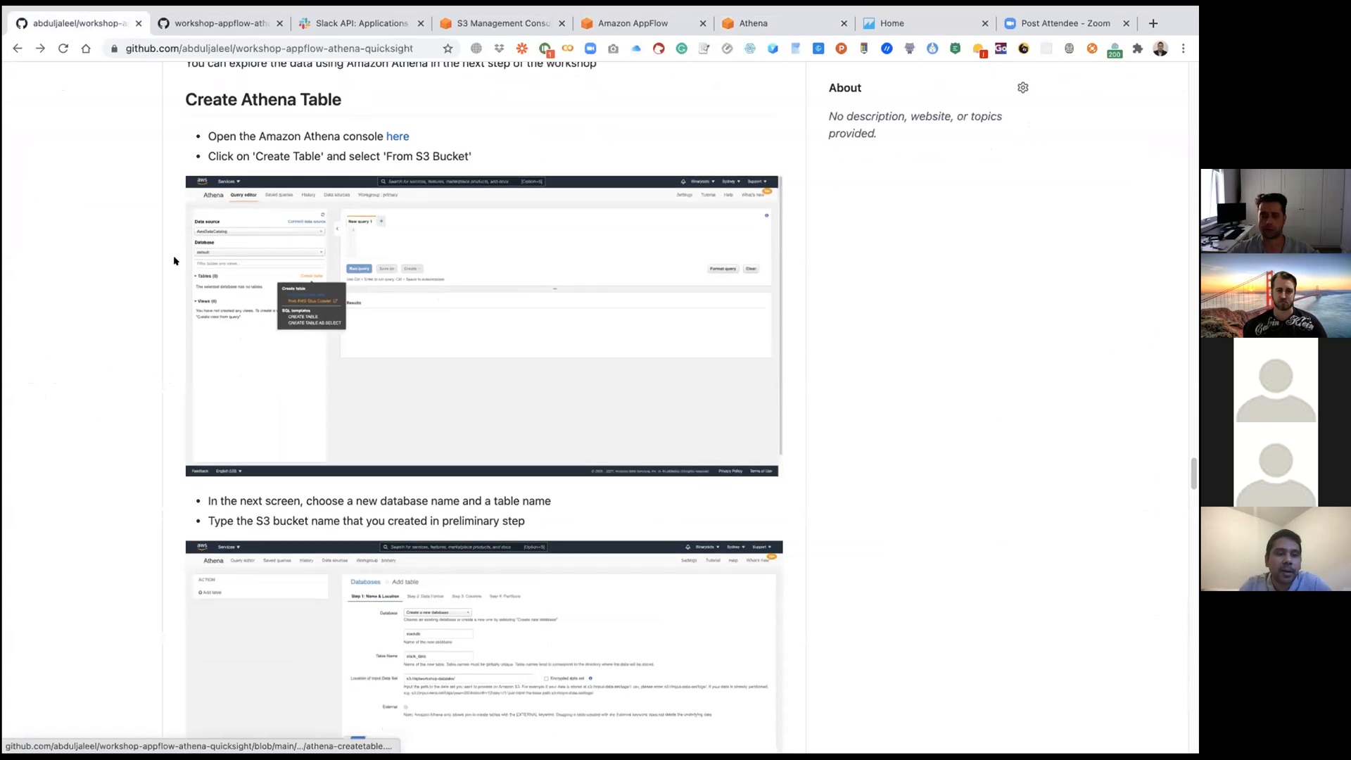
pyautogui.scroll(-10, 174, 260)
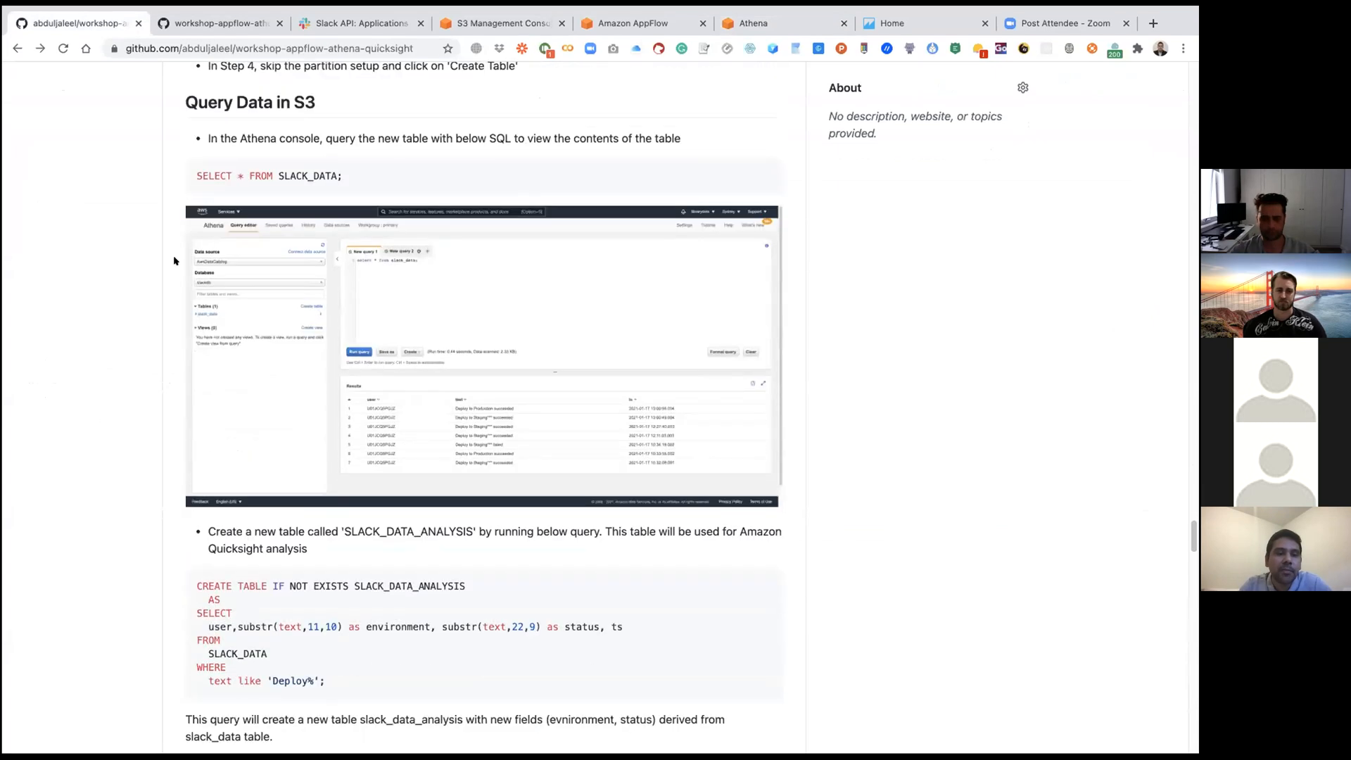
pyautogui.moveTo(346, 385)
pyautogui.mouseDown()
pyautogui.moveTo(204, 355)
pyautogui.moveTo(199, 295)
pyautogui.mouseUp()
pyautogui.press('super+c')
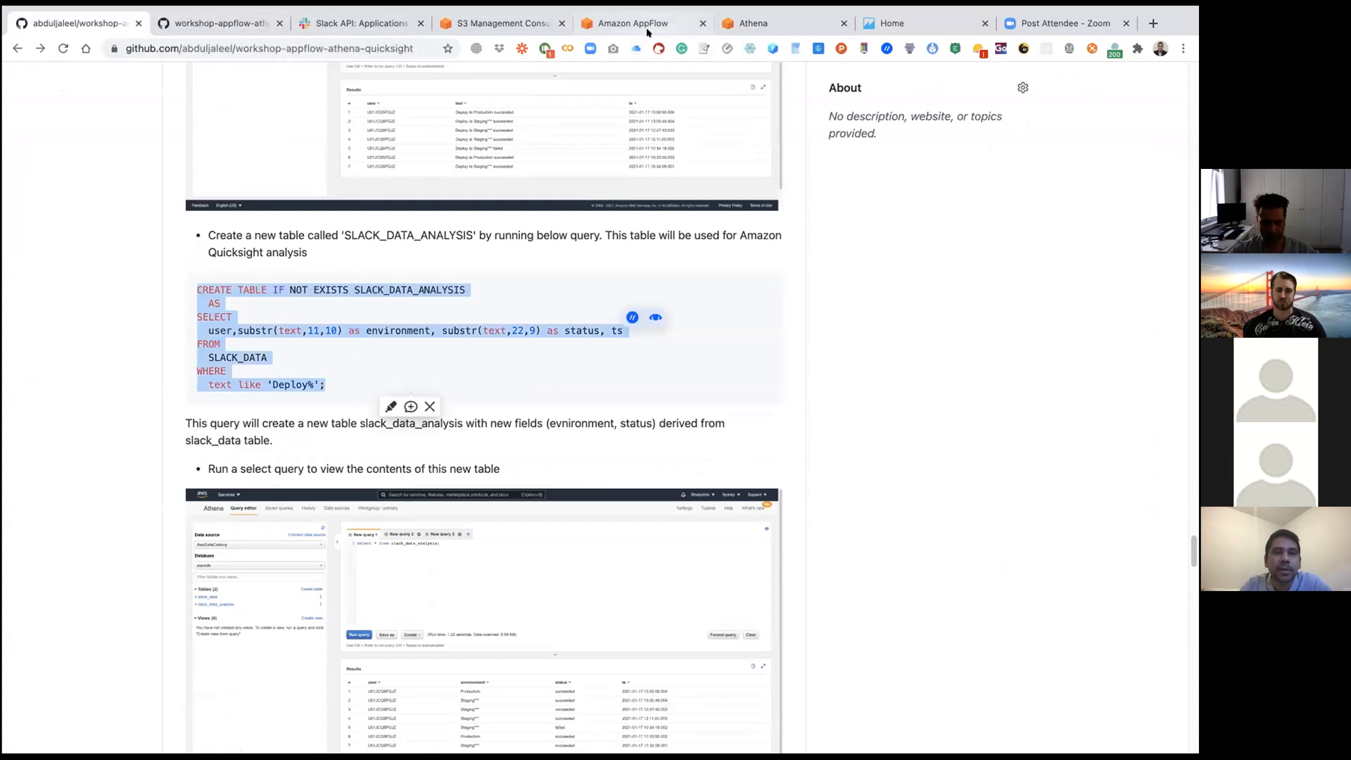
pyautogui.click(756, 24)
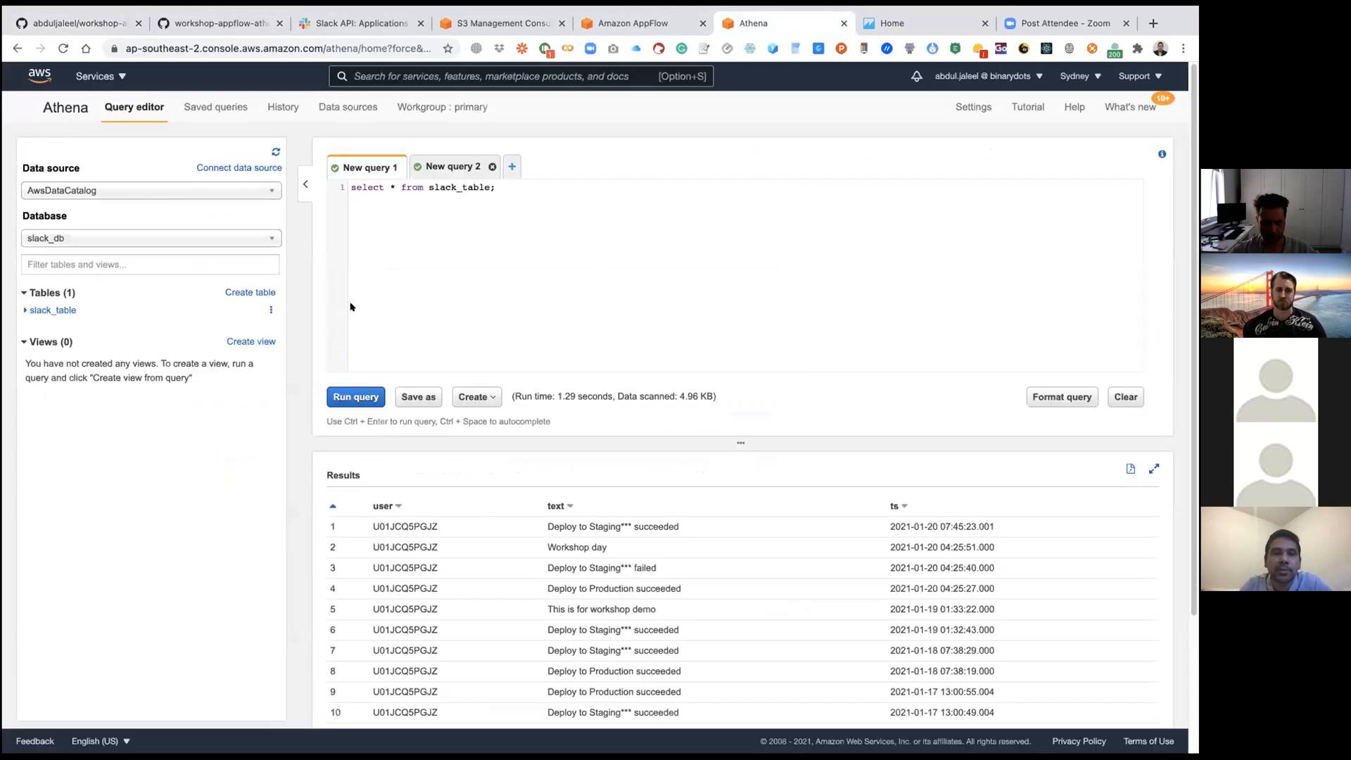
pyautogui.click(263, 310)
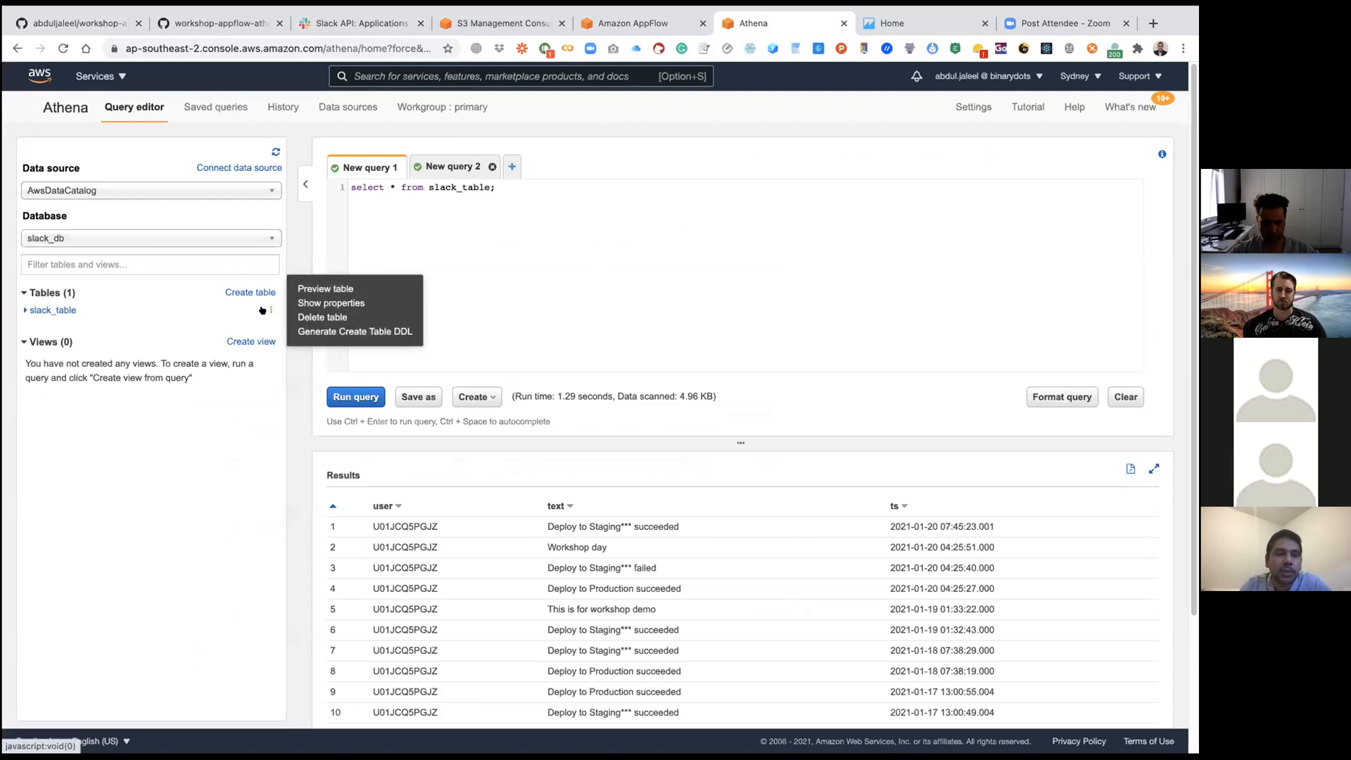
pyautogui.click(230, 423)
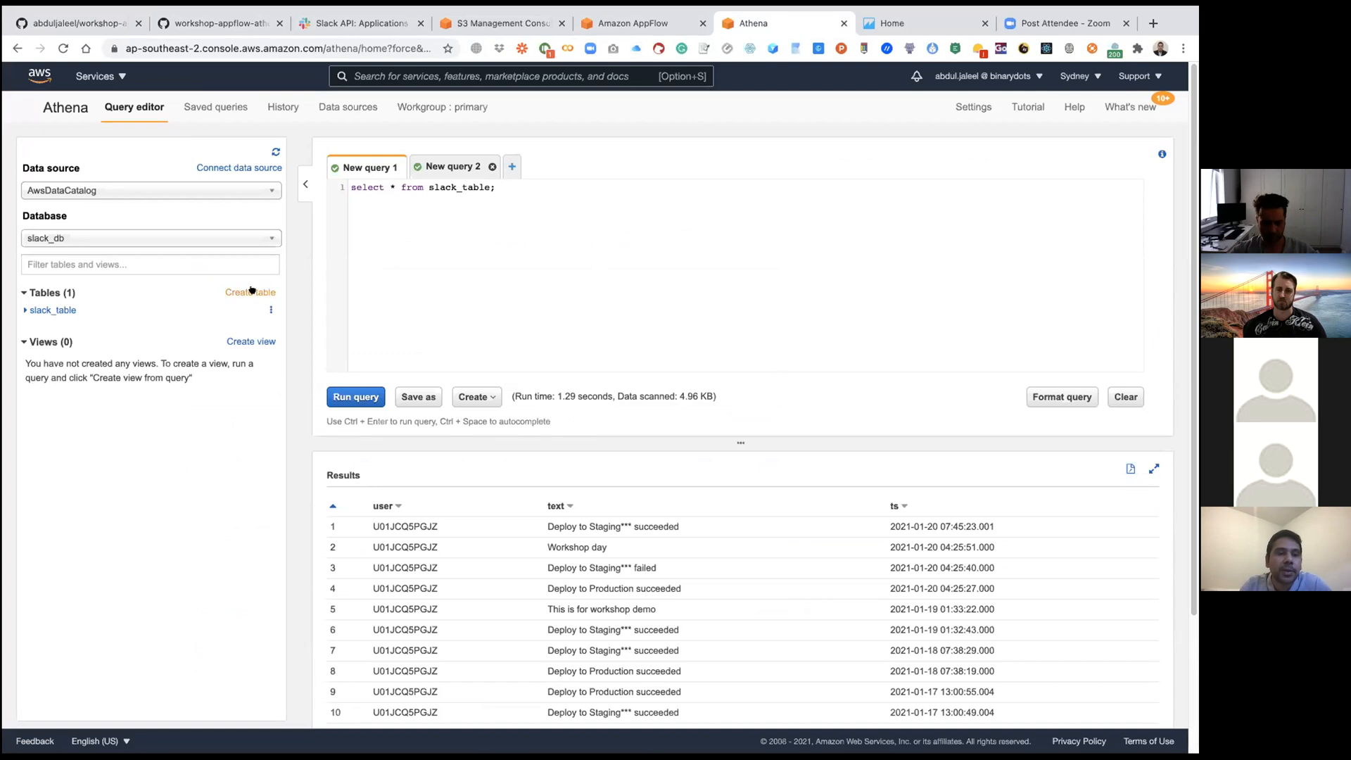
# Step: Insert the CREATE TABLE AS SELECT template in New query 1 and replace all of it with the copied SLACK_DATA_ANALYSIS query
pyautogui.click(251, 292)
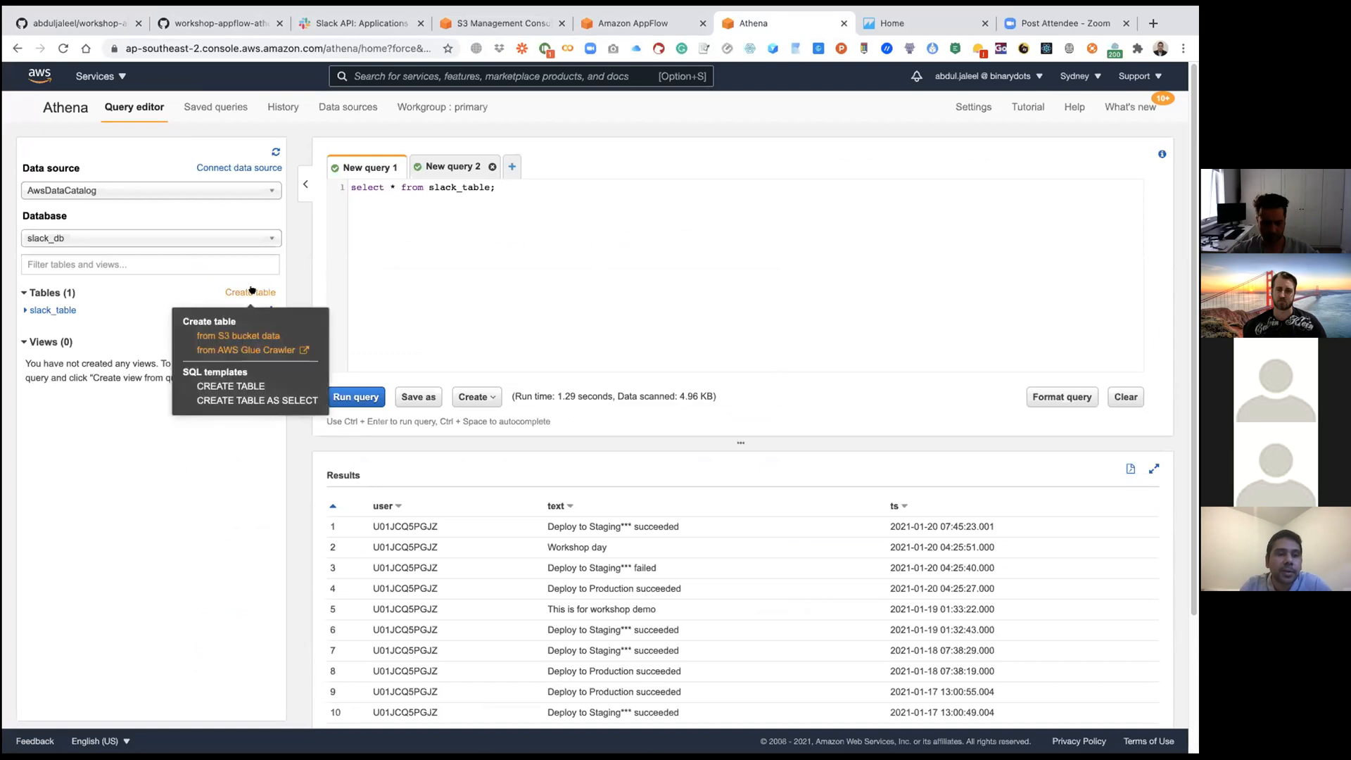
pyautogui.click(249, 400)
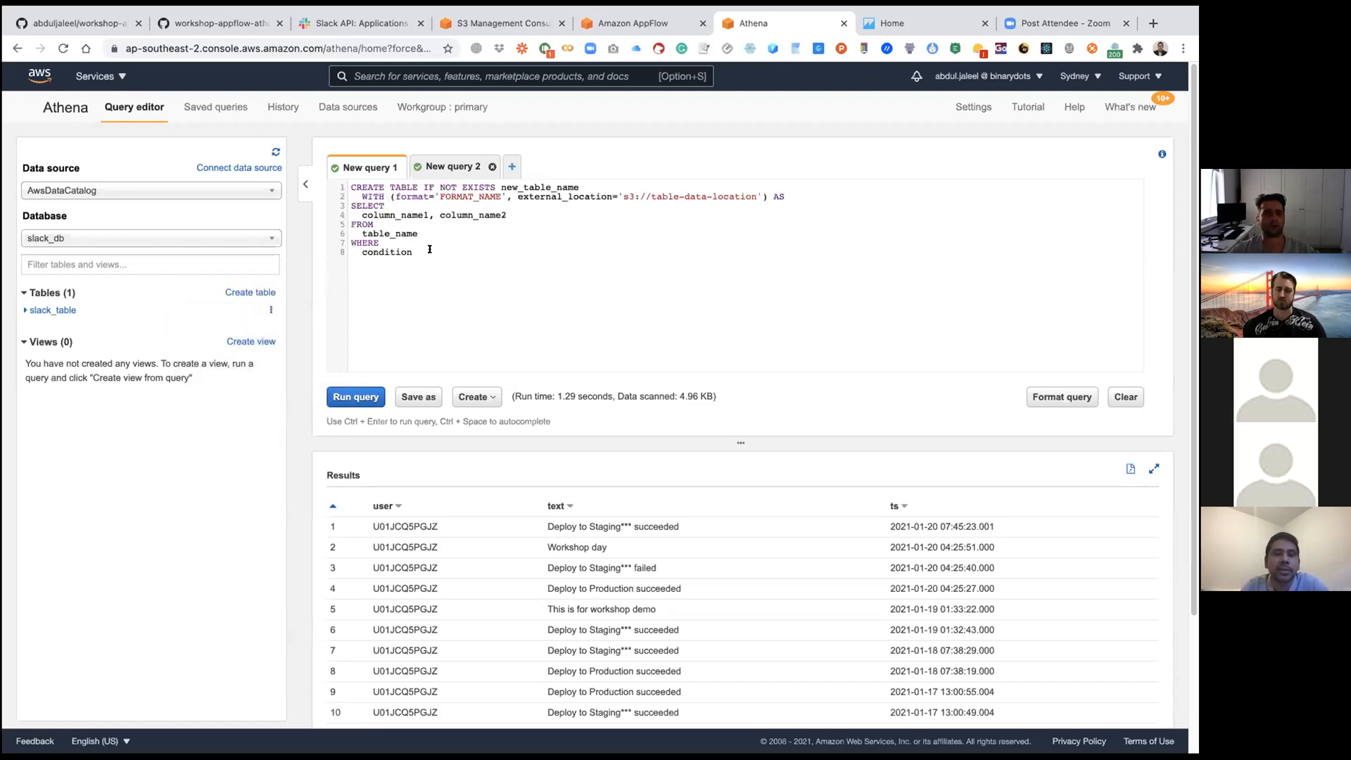
pyautogui.moveTo(422, 252); pyautogui.dragTo(326, 185)
pyautogui.press('super+v')
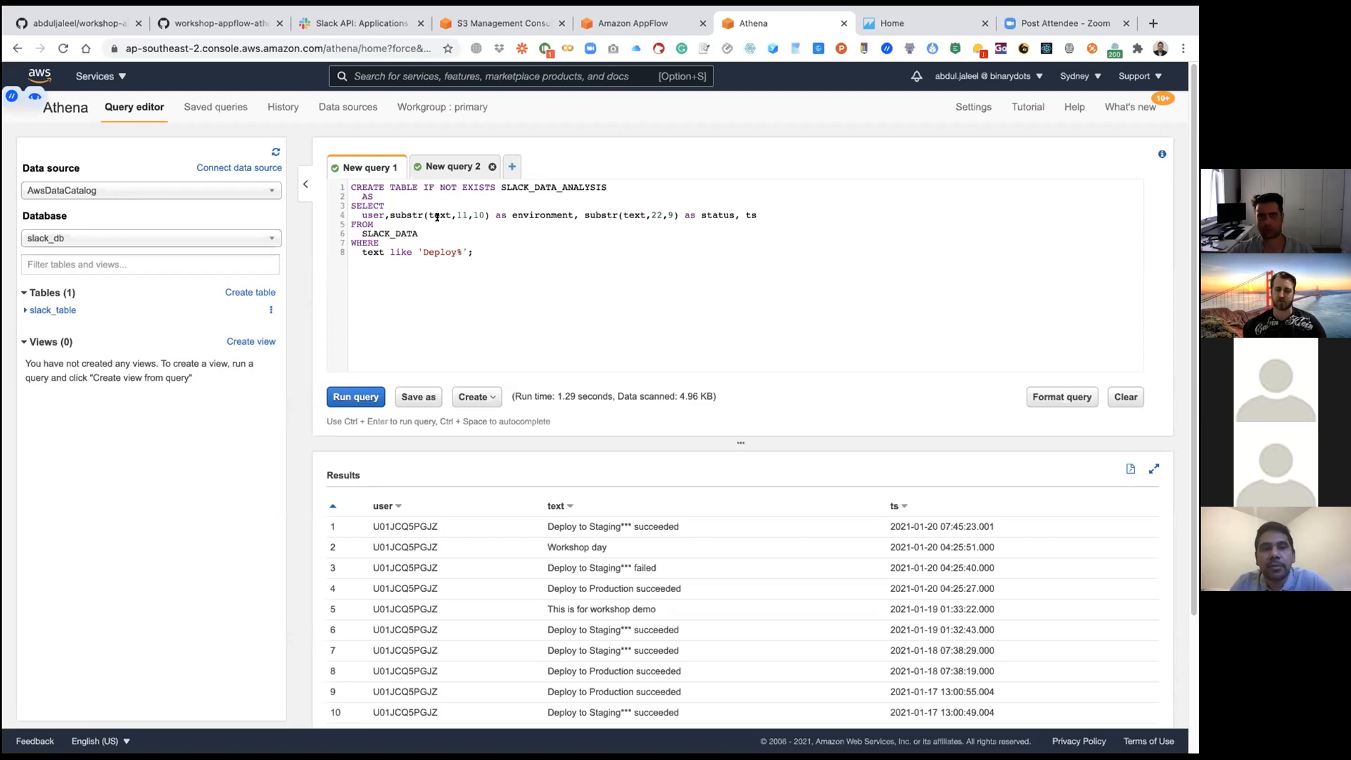
# Step: Change the source table in the query's FROM clause to SLACK_TABLE
pyautogui.click(417, 233)
pyautogui.press('BackSpace')
pyautogui.press('BackSpace')
pyautogui.press('BackSpace')
pyautogui.press('BackSpace')
pyautogui.write('TABE')
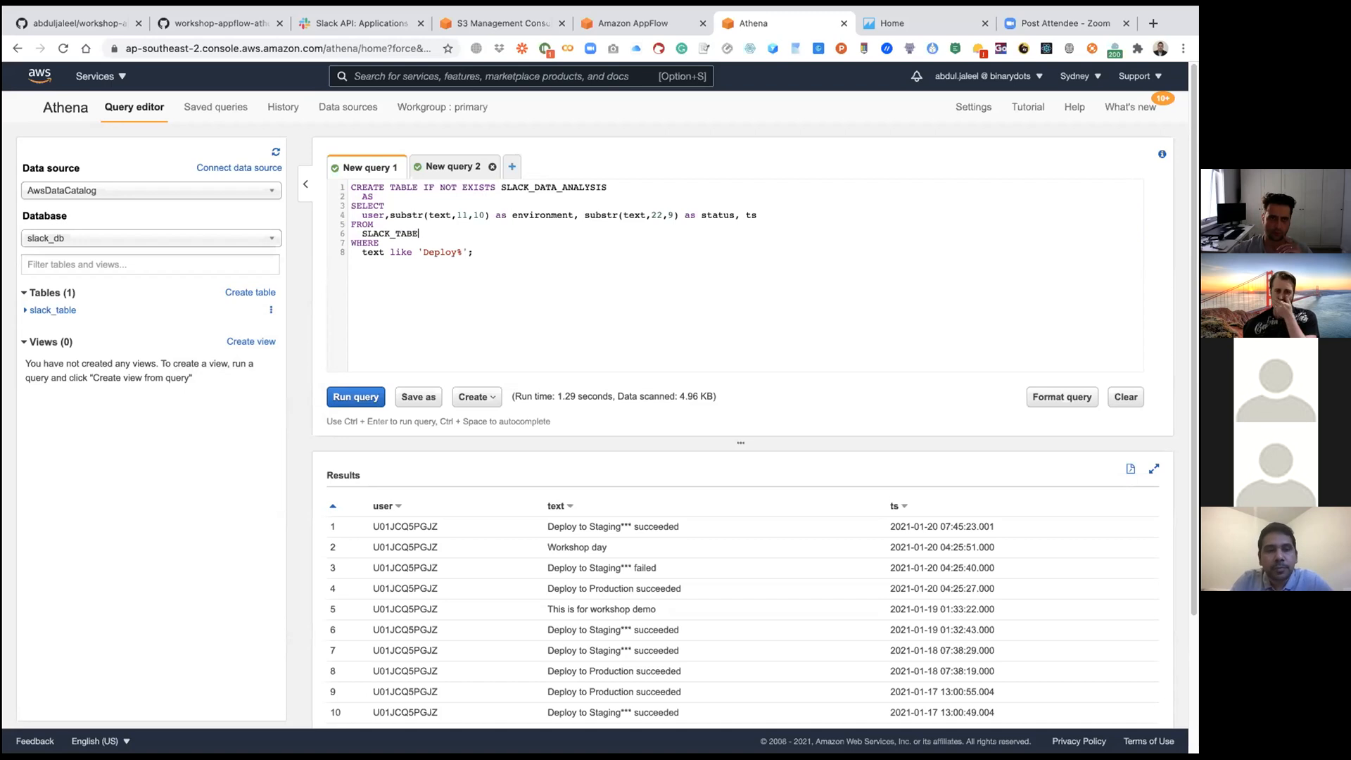
pyautogui.press('BackSpace')
pyautogui.write('LE')
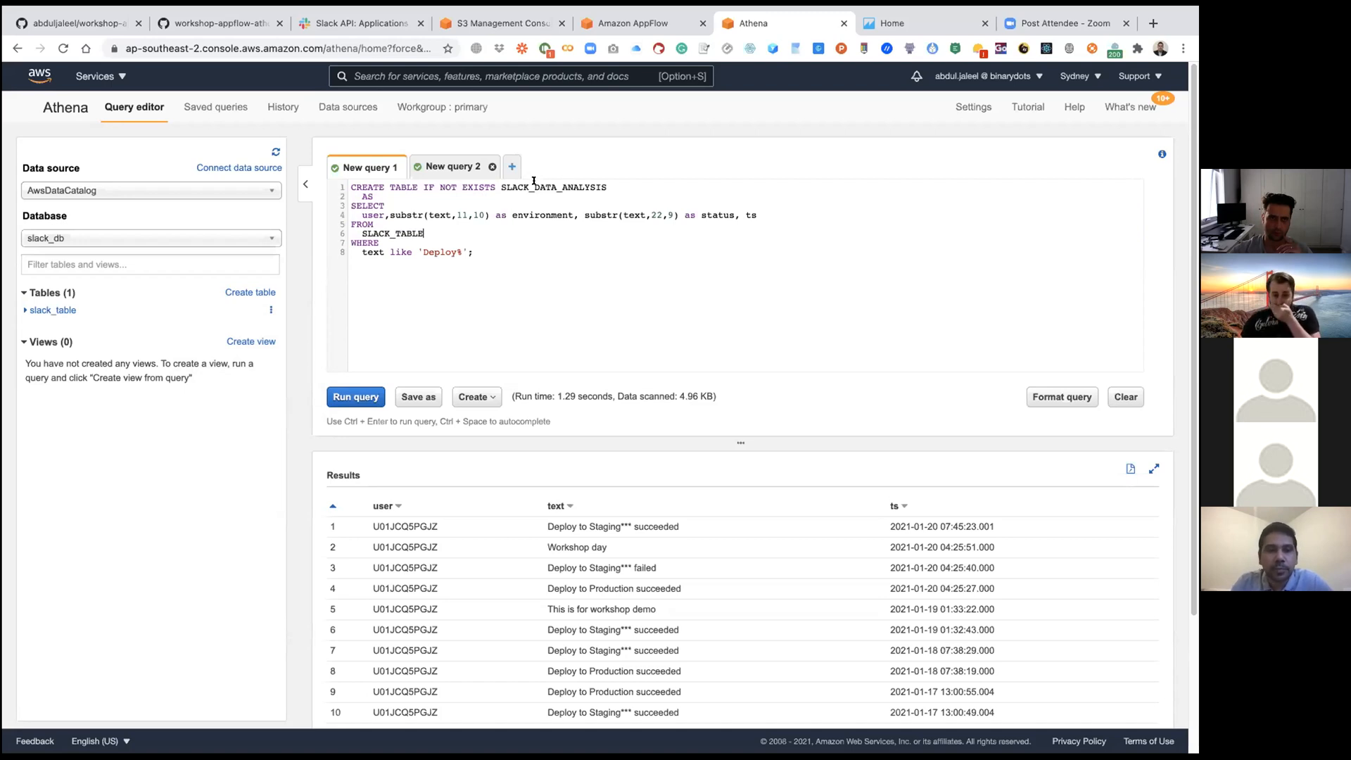
# Step: Rename the table created by the query to SLACK_TABLE_ANALYSIS
pyautogui.moveTo(533, 187); pyautogui.dragTo(642, 184)
pyautogui.write('TABLE_ANALYSIS')
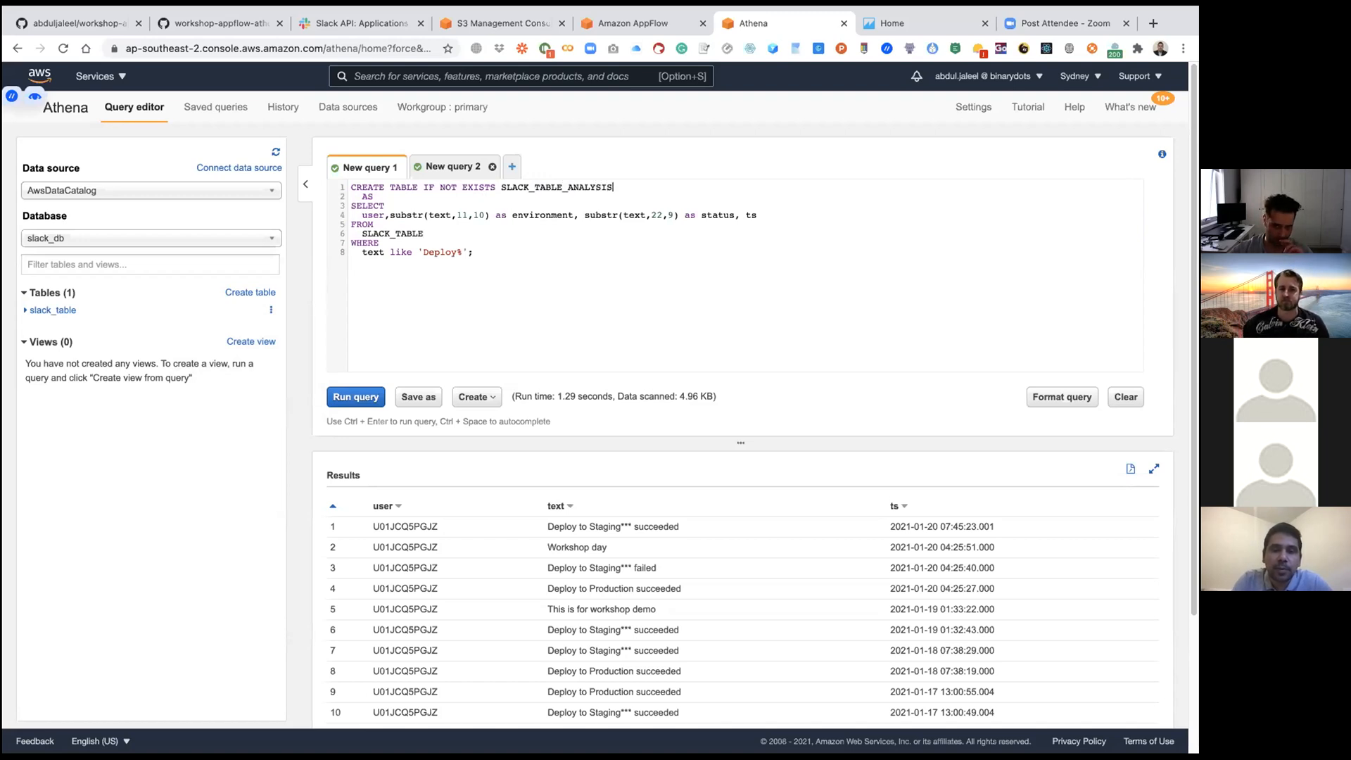
# Step: Compare the query's source table and Deploy filter with the Staging and Production messages in the results, and run the query
pyautogui.click(646, 215)
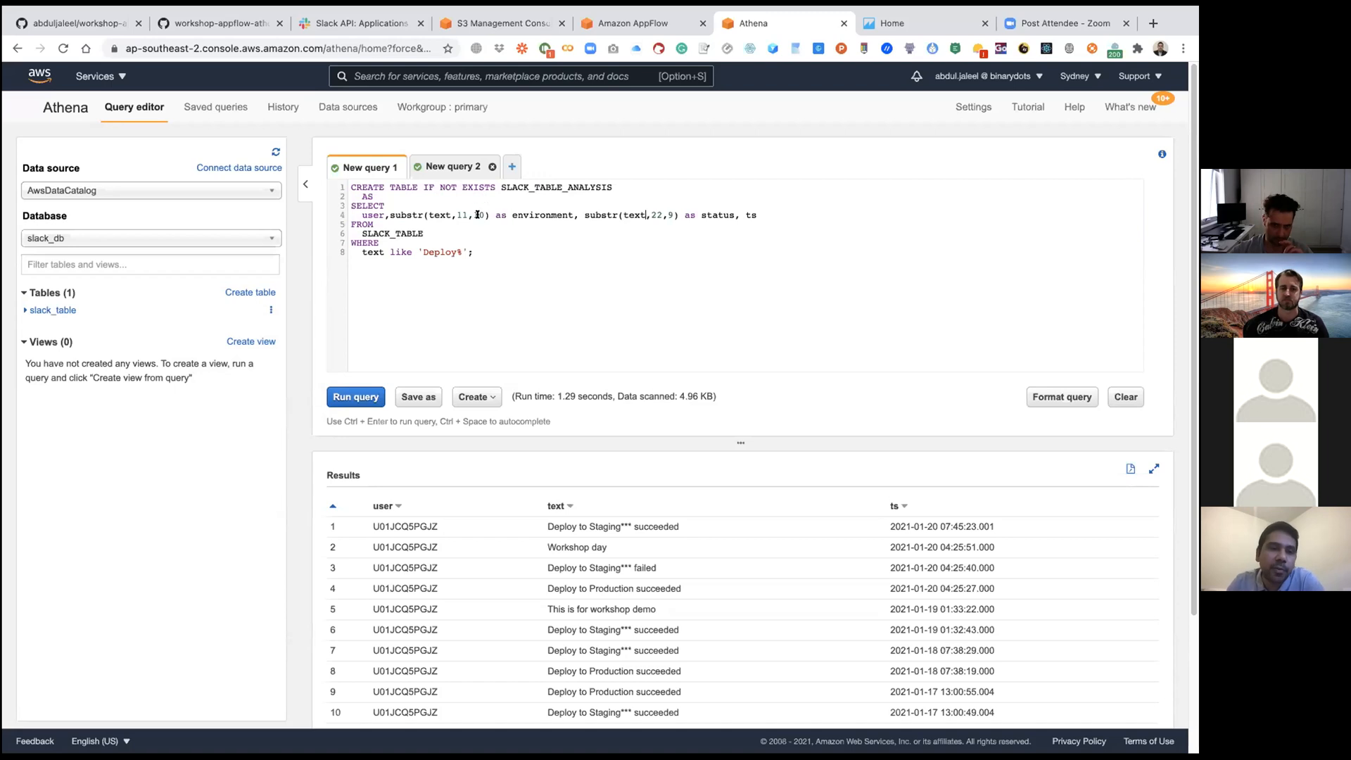
pyautogui.moveTo(424, 234); pyautogui.dragTo(359, 228)
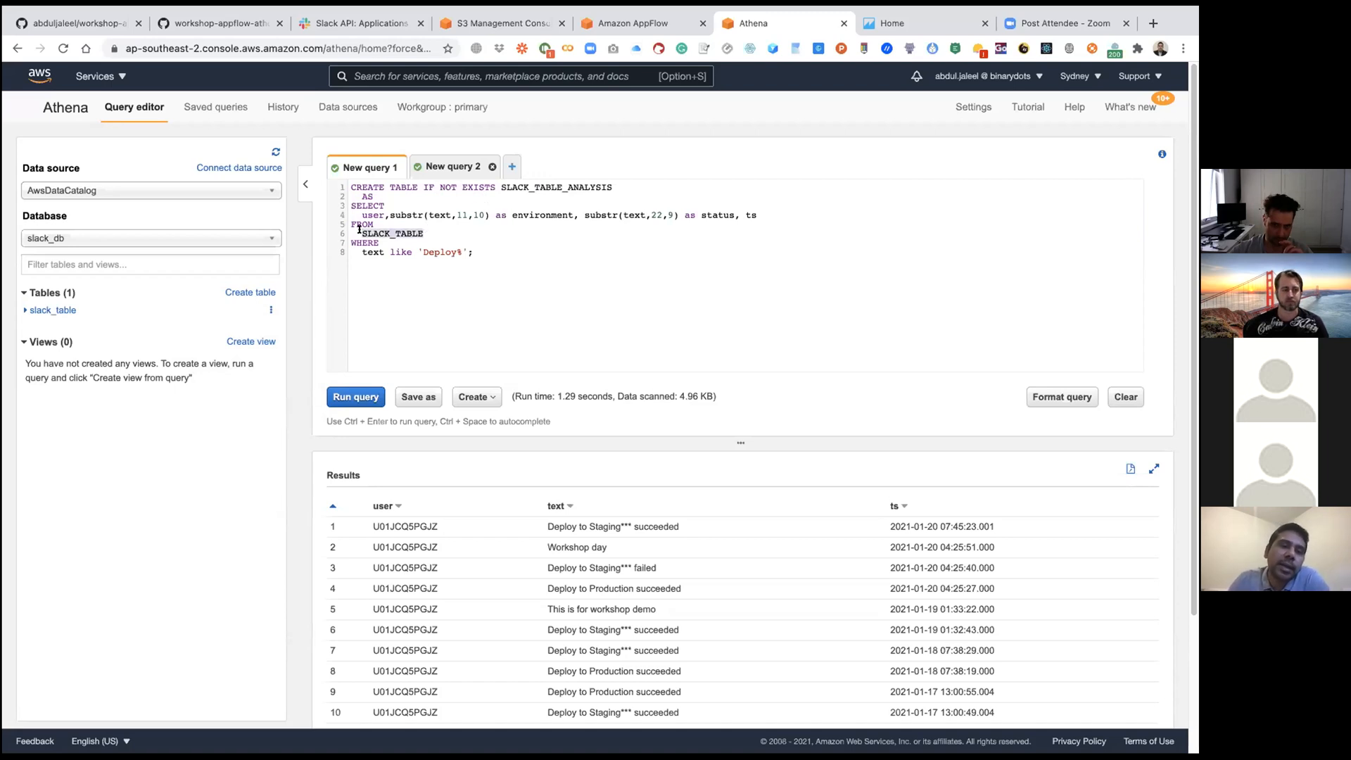
pyautogui.click(443, 232)
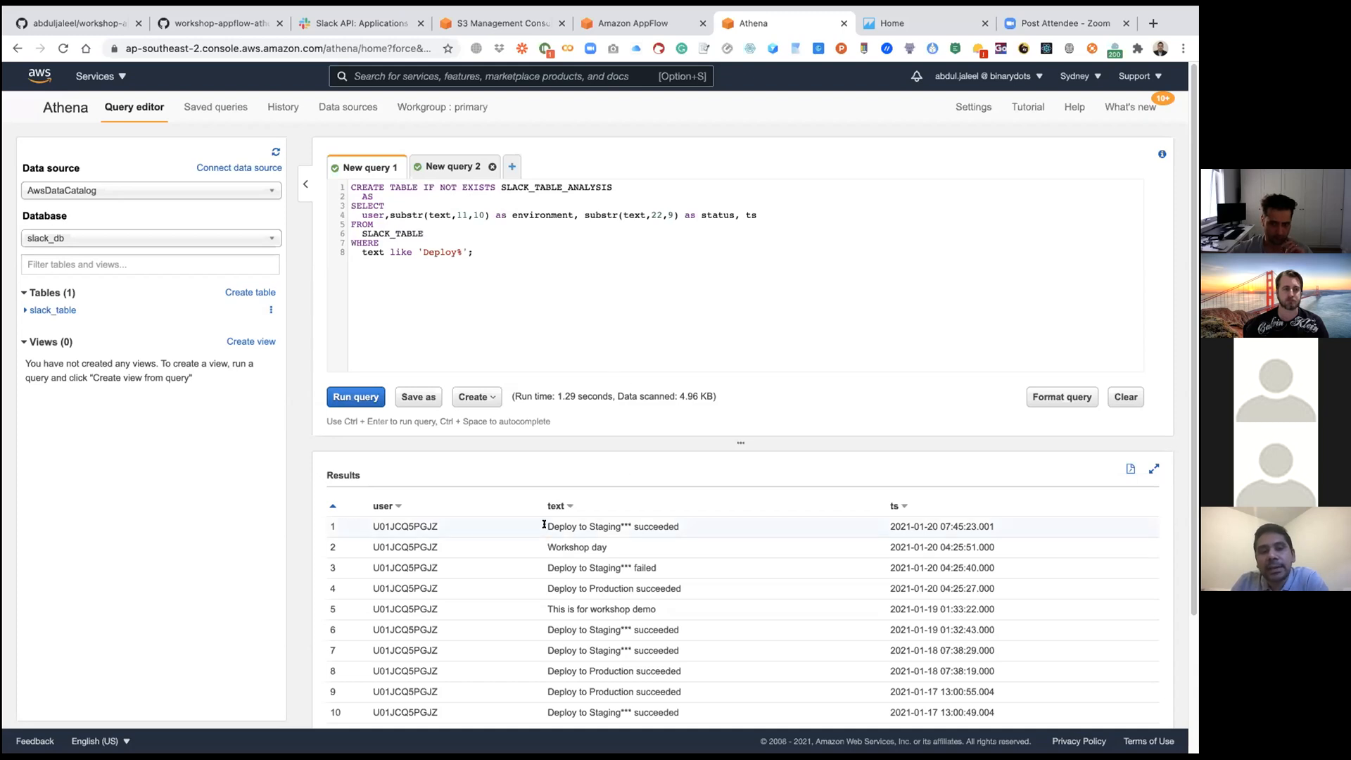
pyautogui.moveTo(544, 524); pyautogui.dragTo(679, 527)
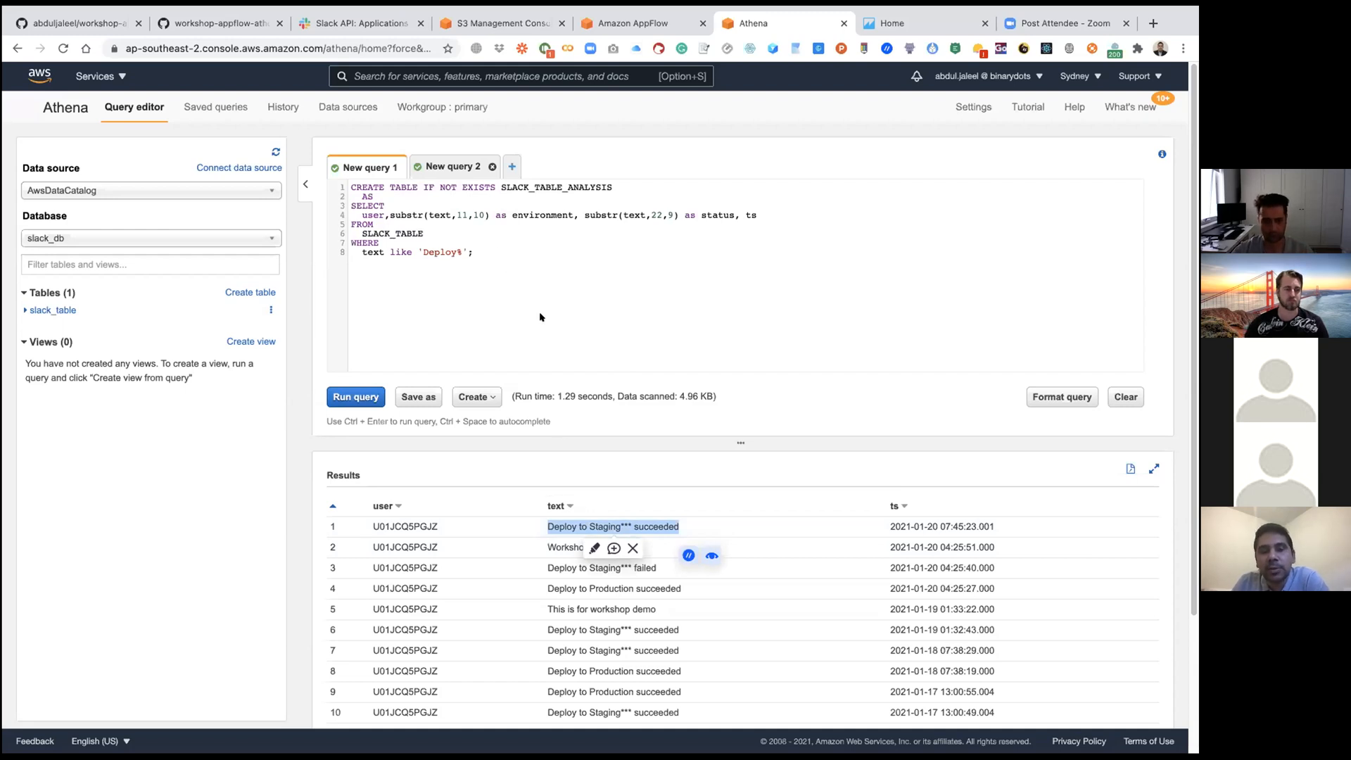
pyautogui.scroll(-3, 540, 317)
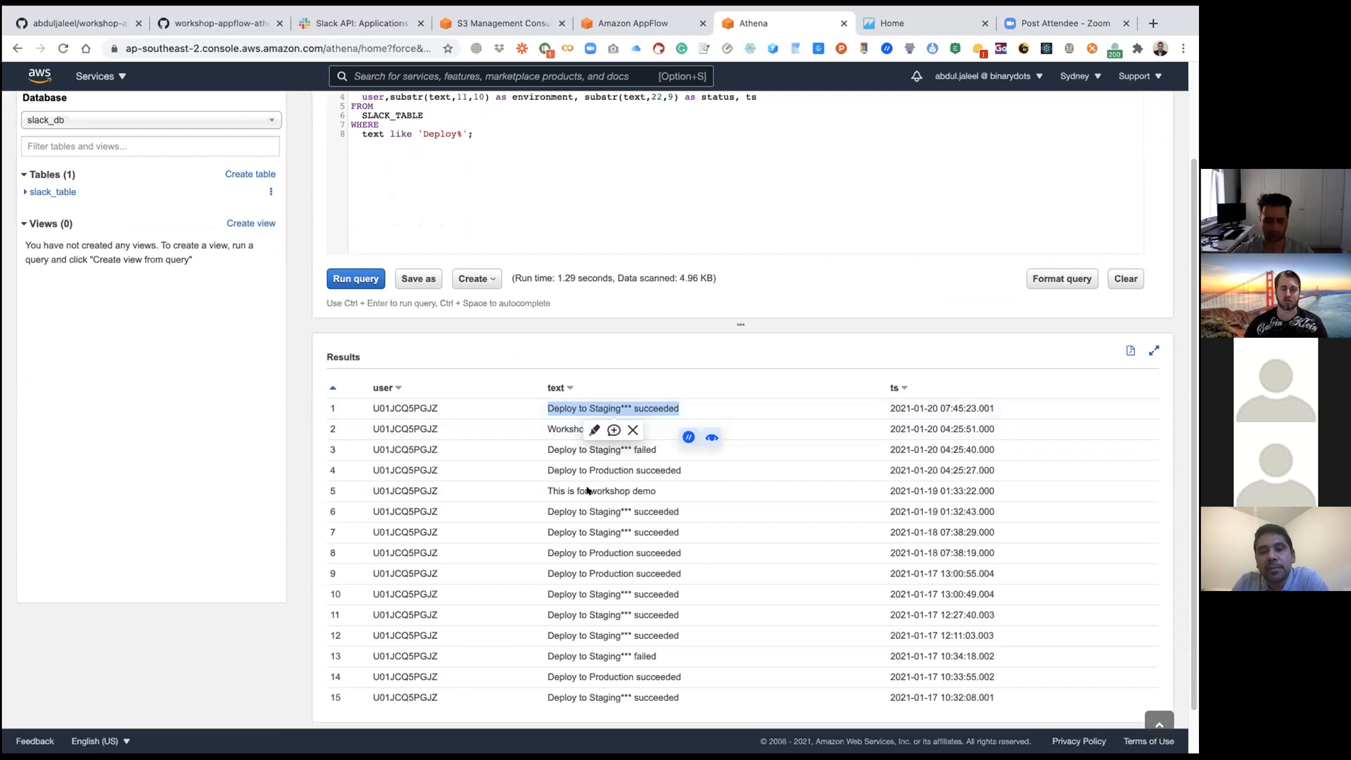
pyautogui.click(545, 466)
pyautogui.moveTo(545, 466); pyautogui.dragTo(681, 470)
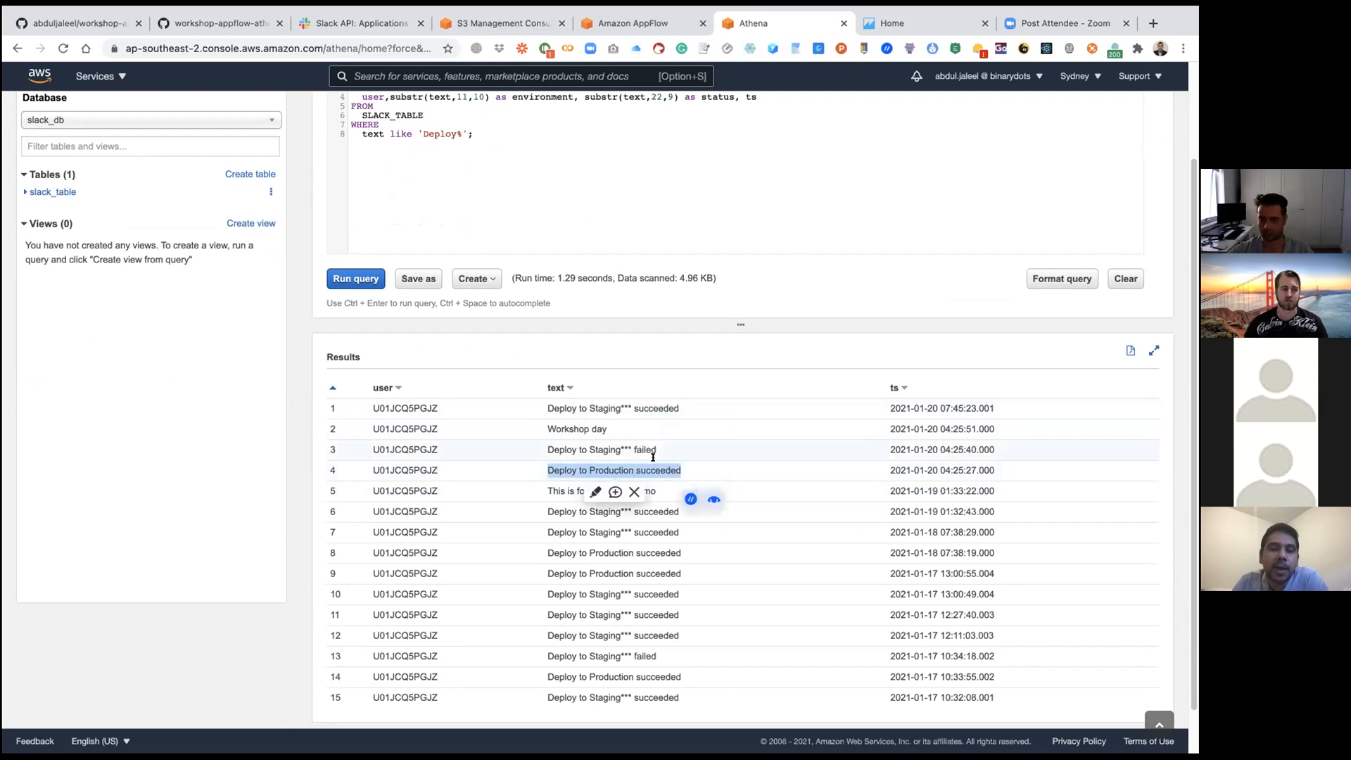
pyautogui.scroll(3, 656, 449)
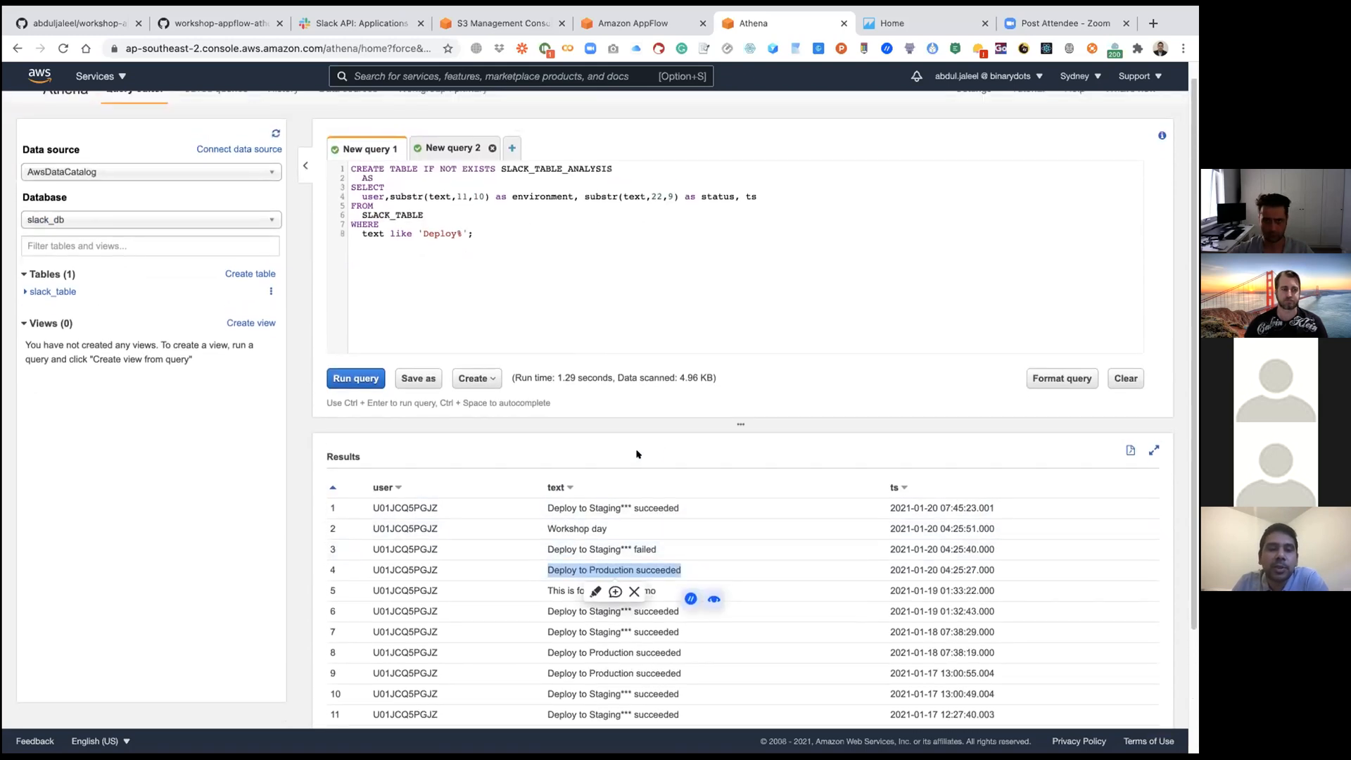
pyautogui.click(379, 387)
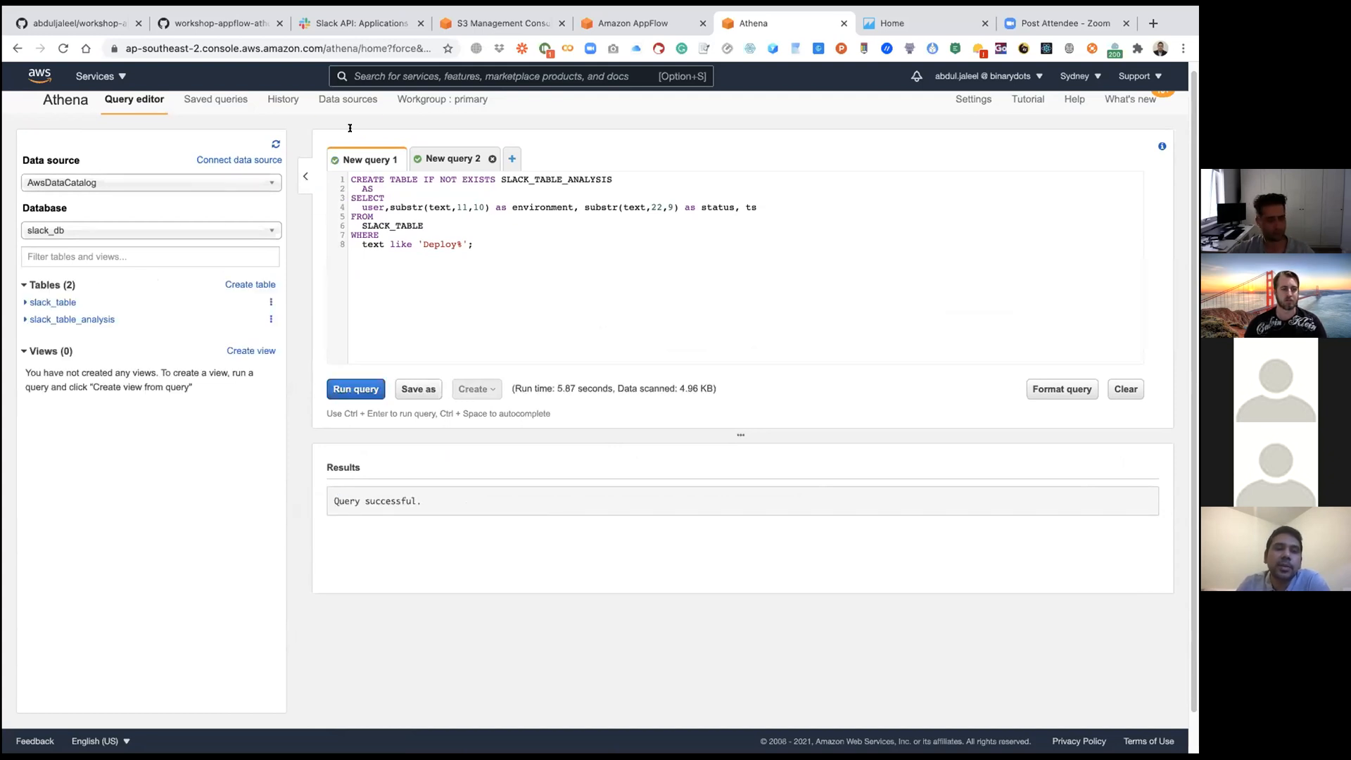
# Step: Replace the New query 2 text with "select * from slack_table_analysis;" and run it
pyautogui.click(429, 159)
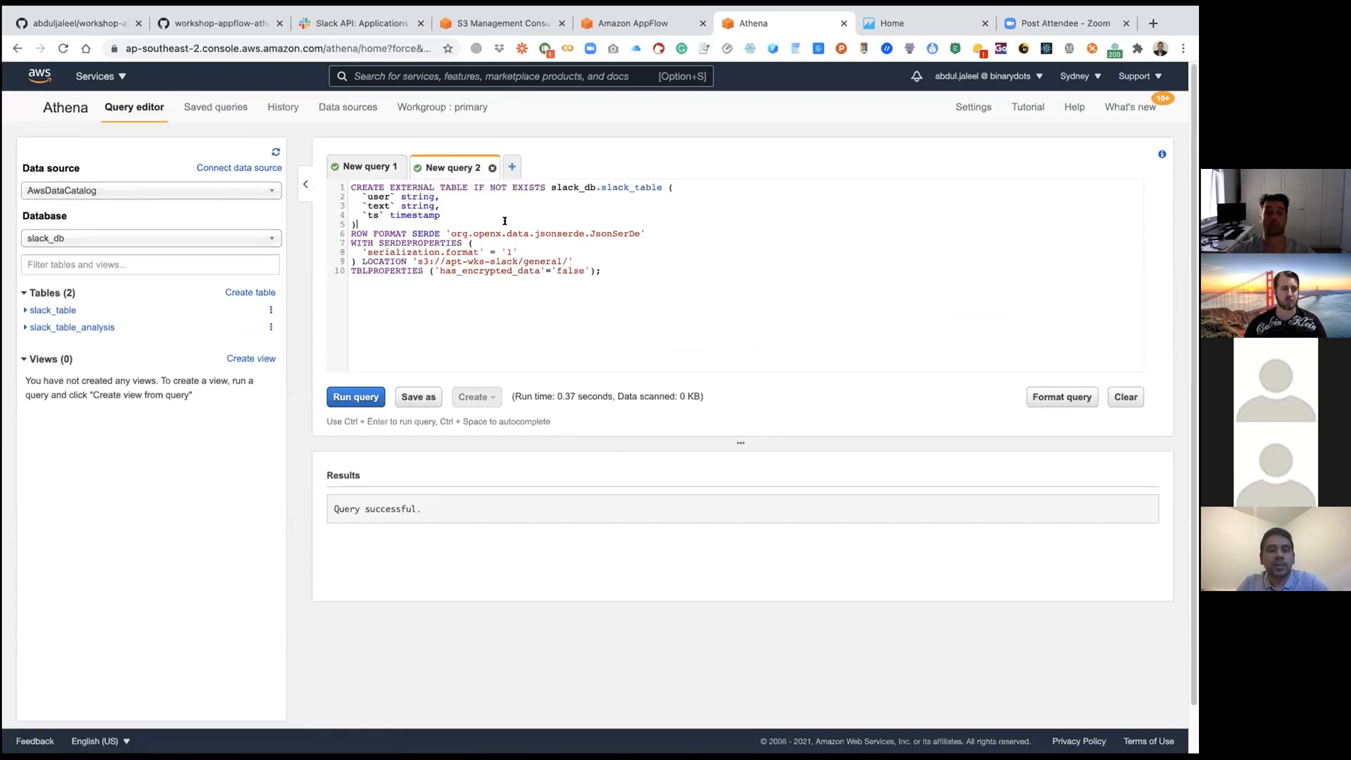
pyautogui.press('super+a')
pyautogui.write('select')
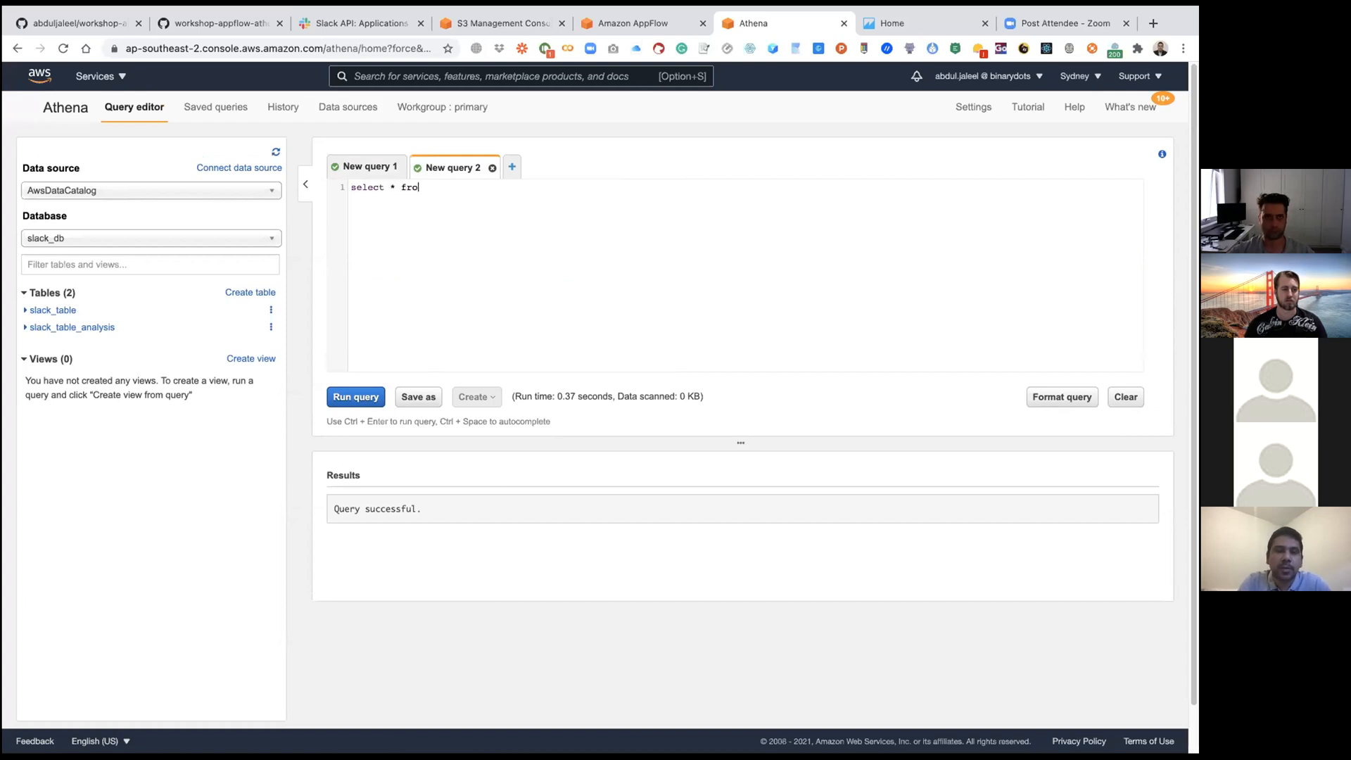
pyautogui.write(' * from slack')
pyautogui.write('_table_analysis;')
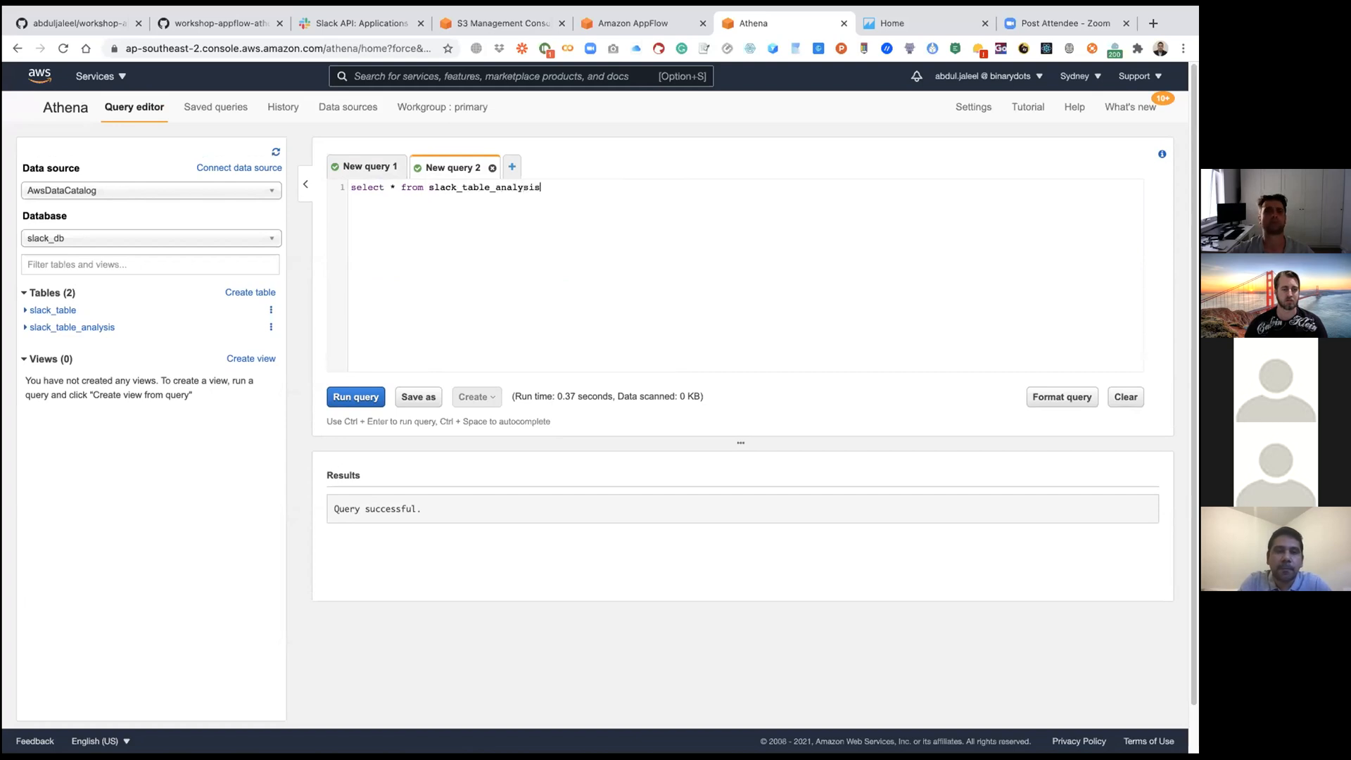
pyautogui.click(355, 397)
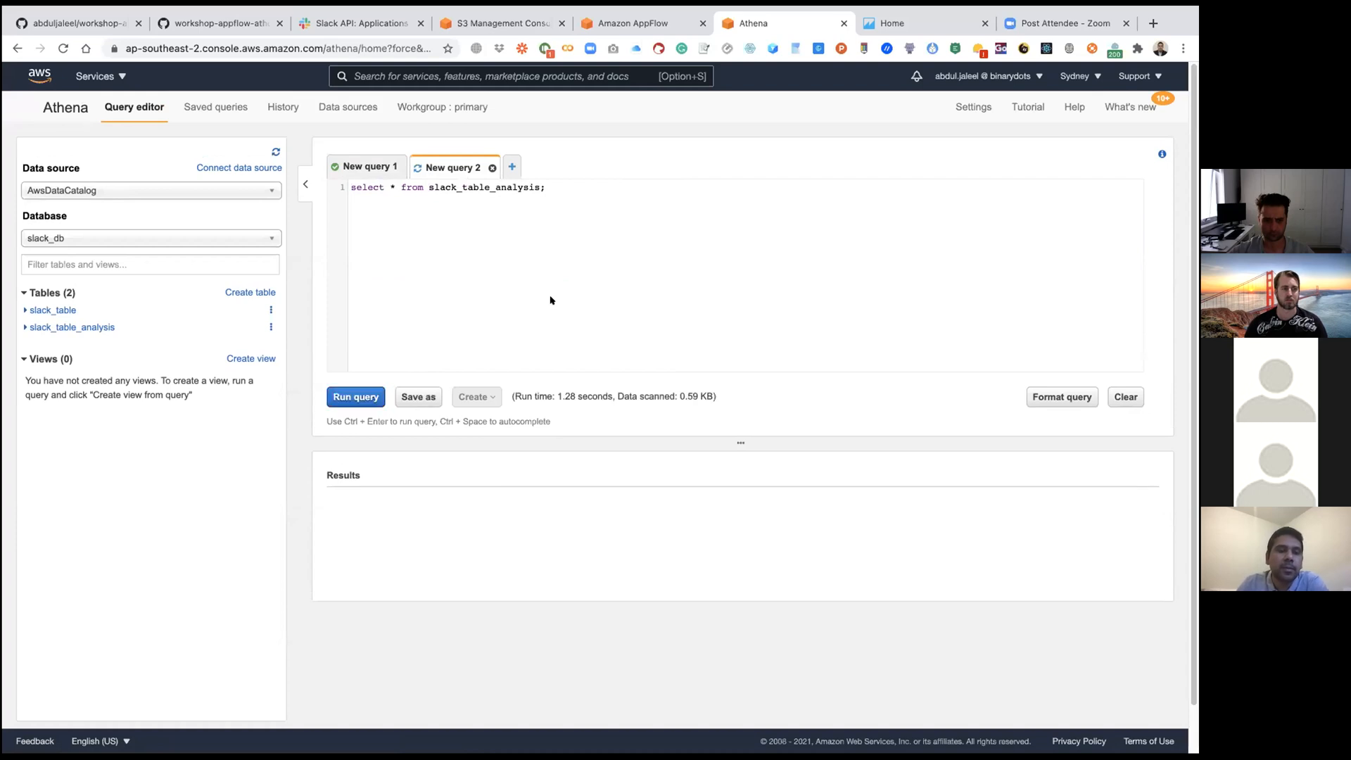
# Step: Examine the environment, status and ts columns in the result rows of the slack_table_analysis query
pyautogui.scroll(-3, 550, 299)
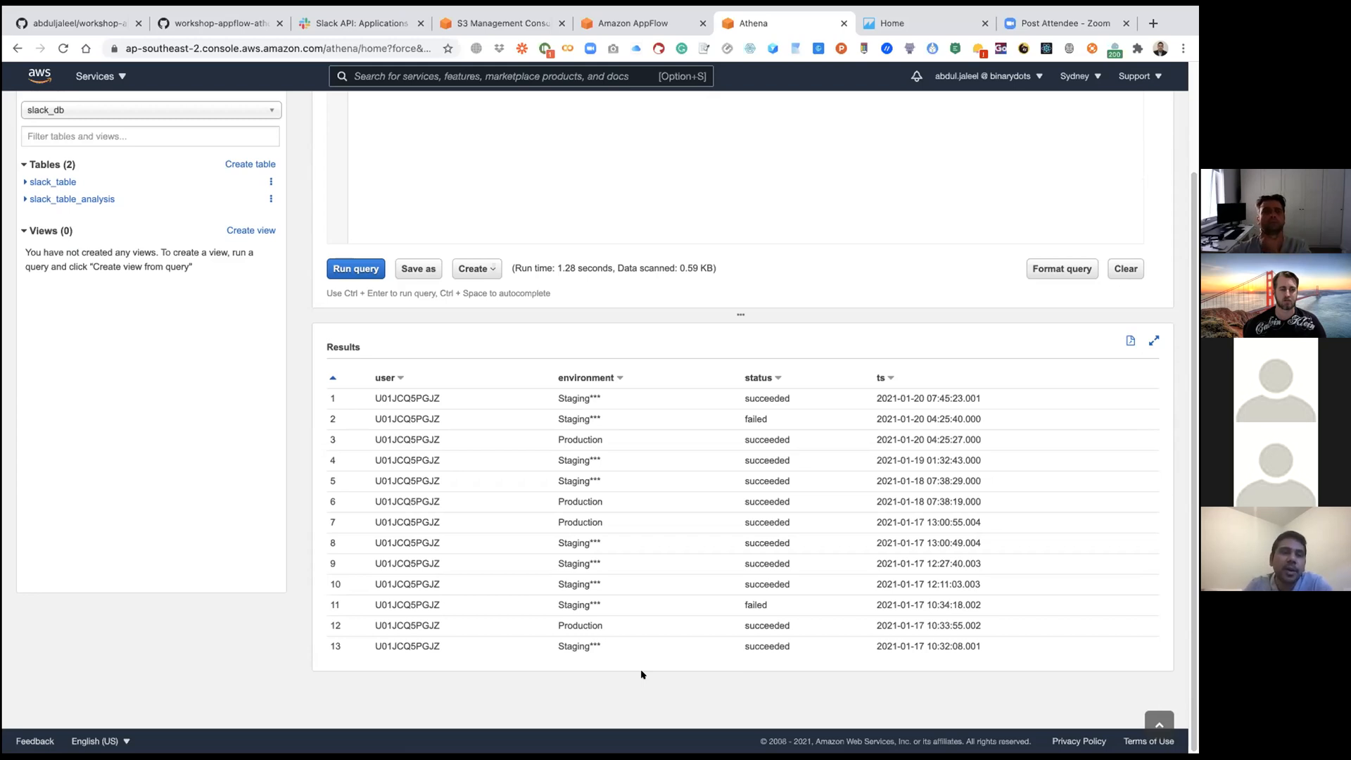
pyautogui.scroll(1, 774, 263)
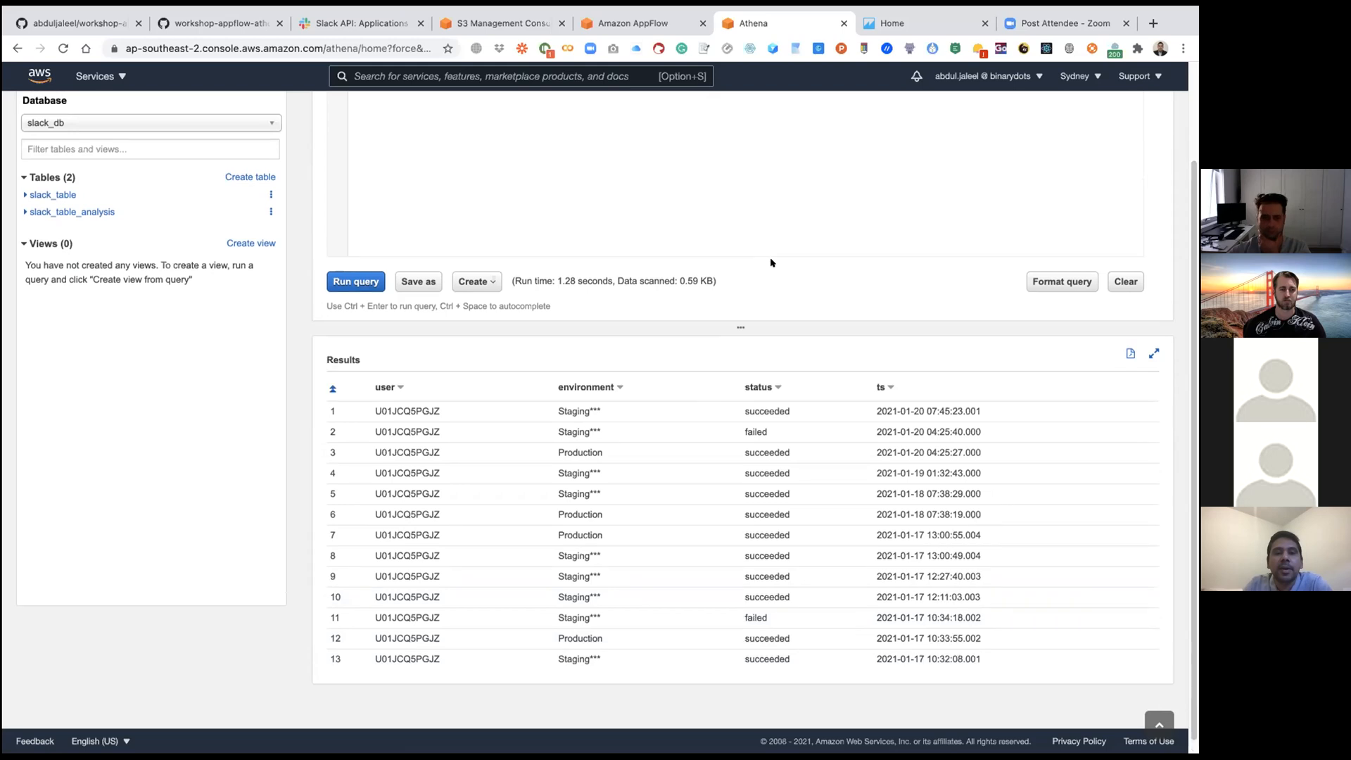
pyautogui.scroll(-1, 814, 357)
pyautogui.scroll(5, 814, 357)
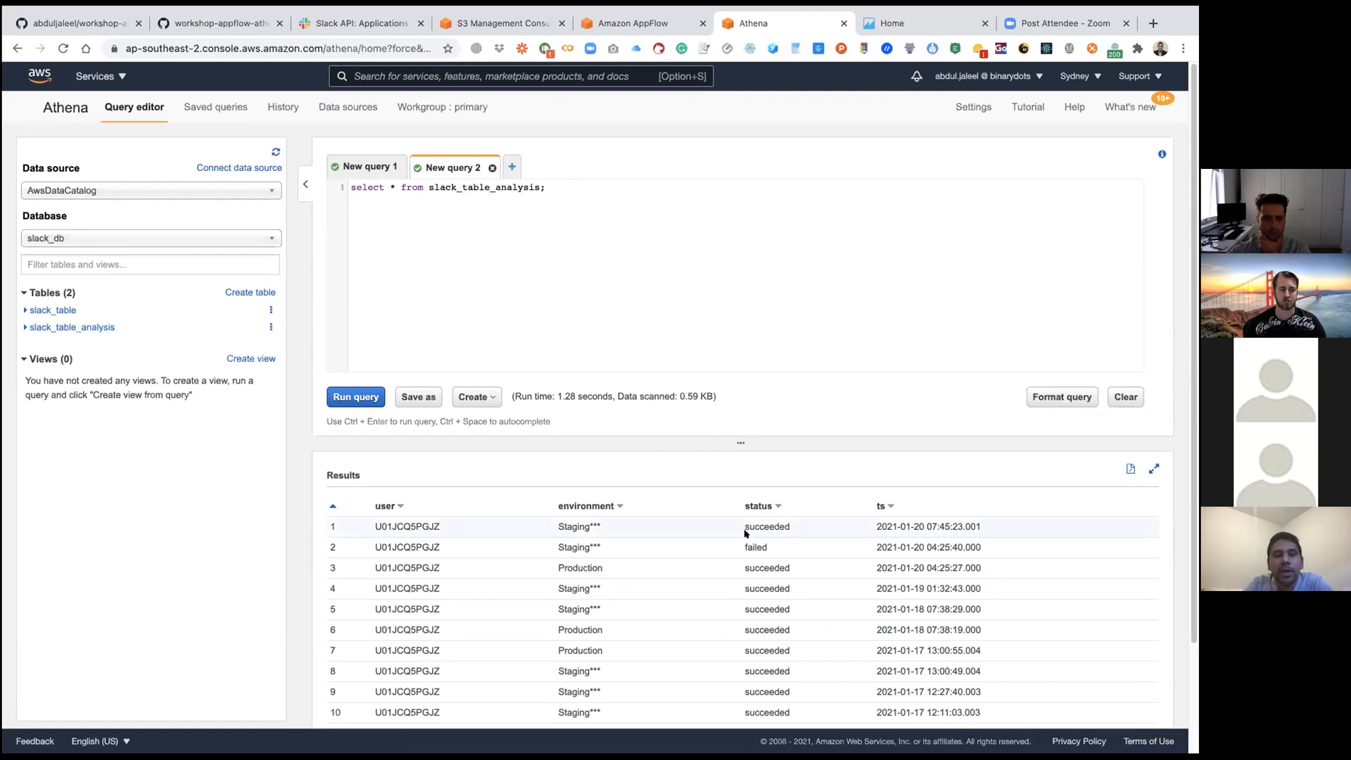
pyautogui.scroll(-3, 744, 528)
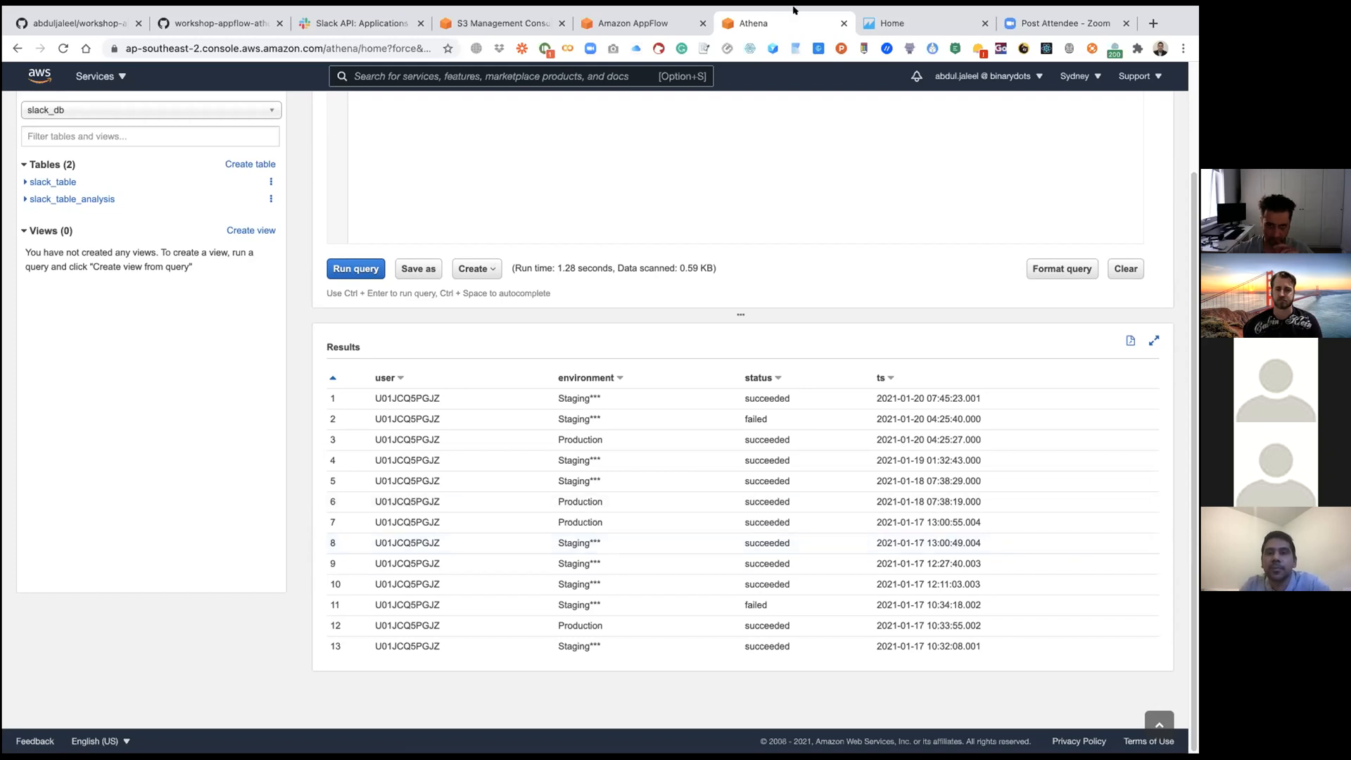
pyautogui.moveTo(778, 9)
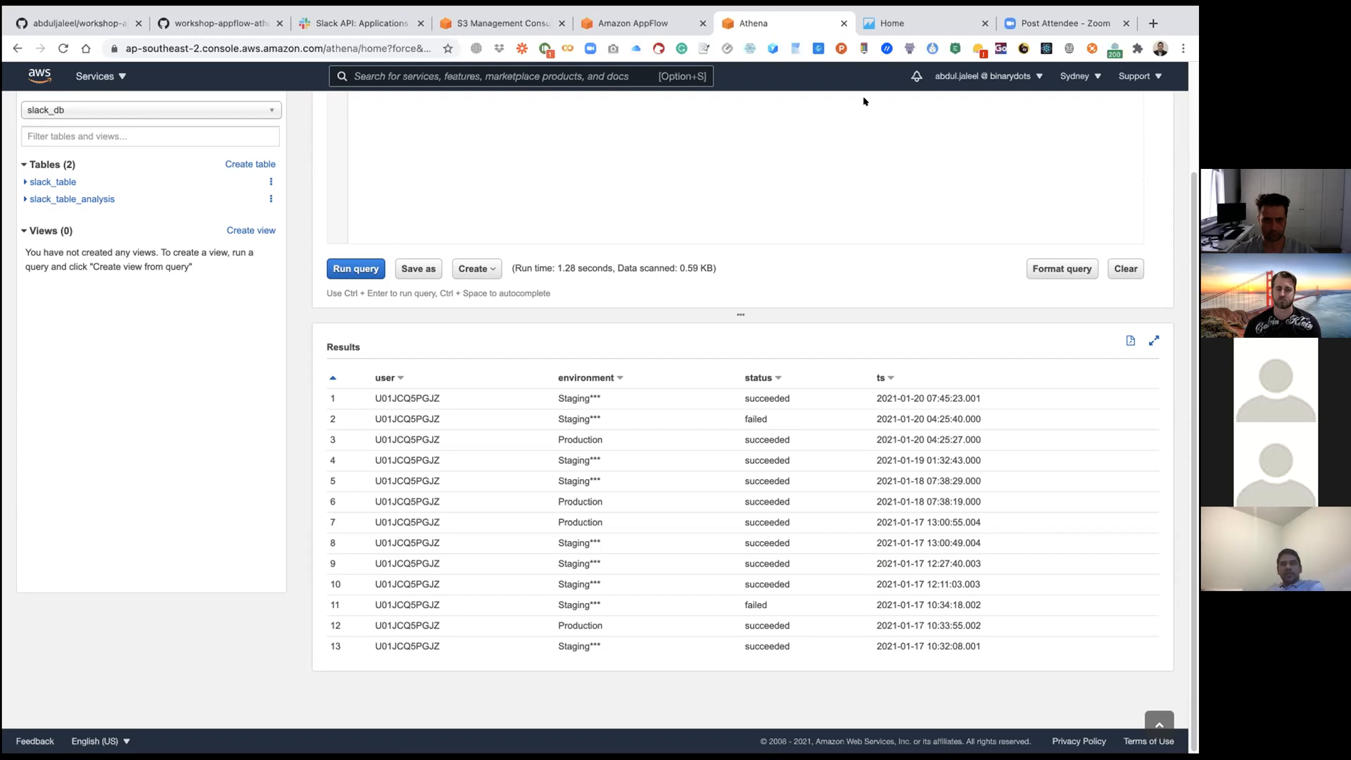
pyautogui.moveTo(497, 9)
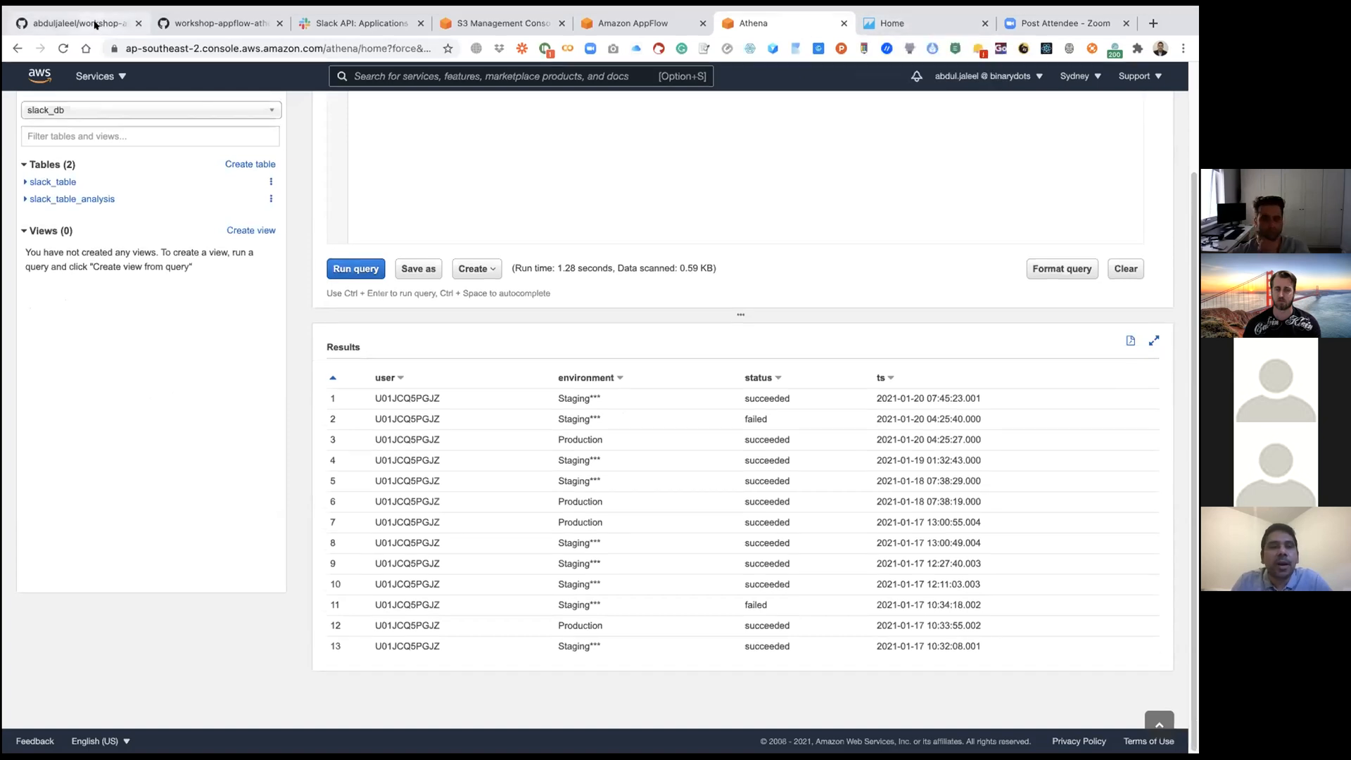
# Step: Consult the "Setting up your QuickSight" section of the GitHub guide, and open QuickSight by searching the AWS console for "Quicksight"
pyautogui.click(90, 28)
pyautogui.scroll(-12, 117, 266)
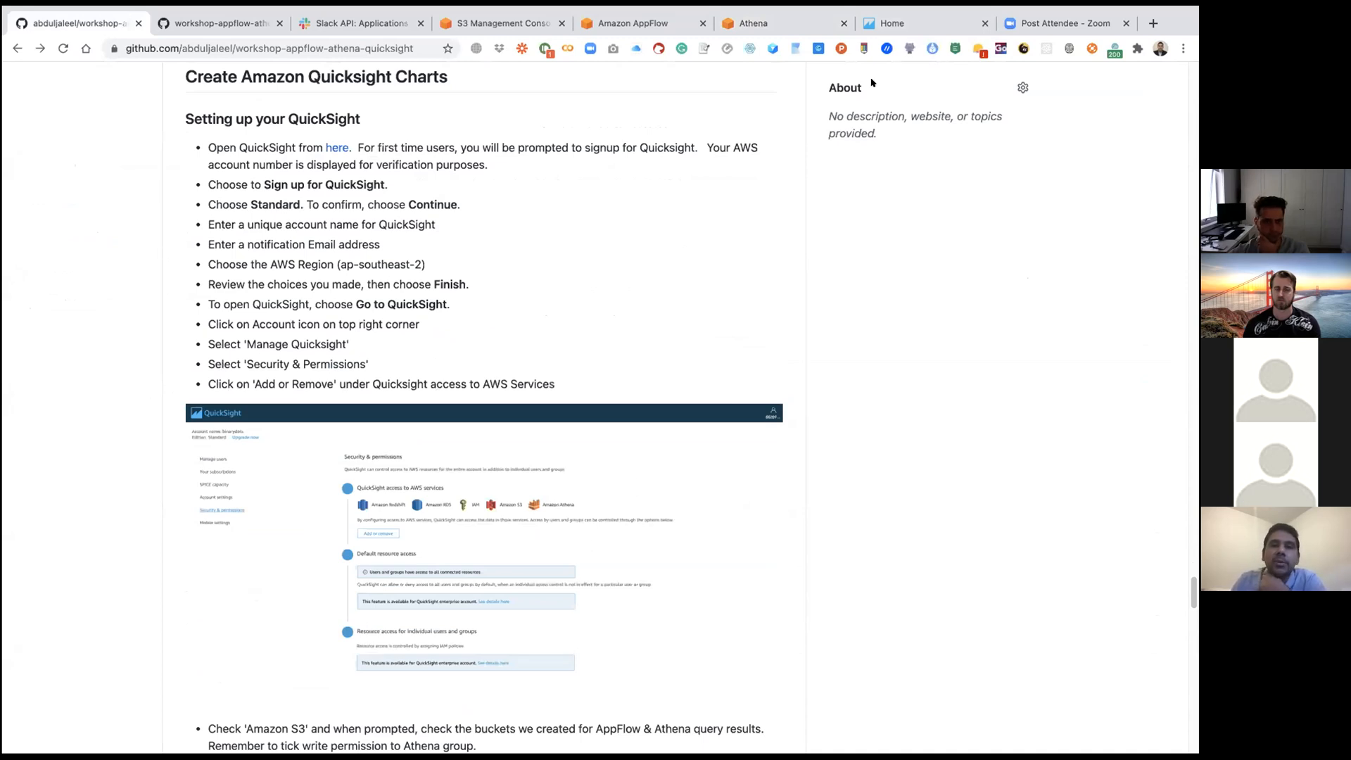
pyautogui.click(784, 24)
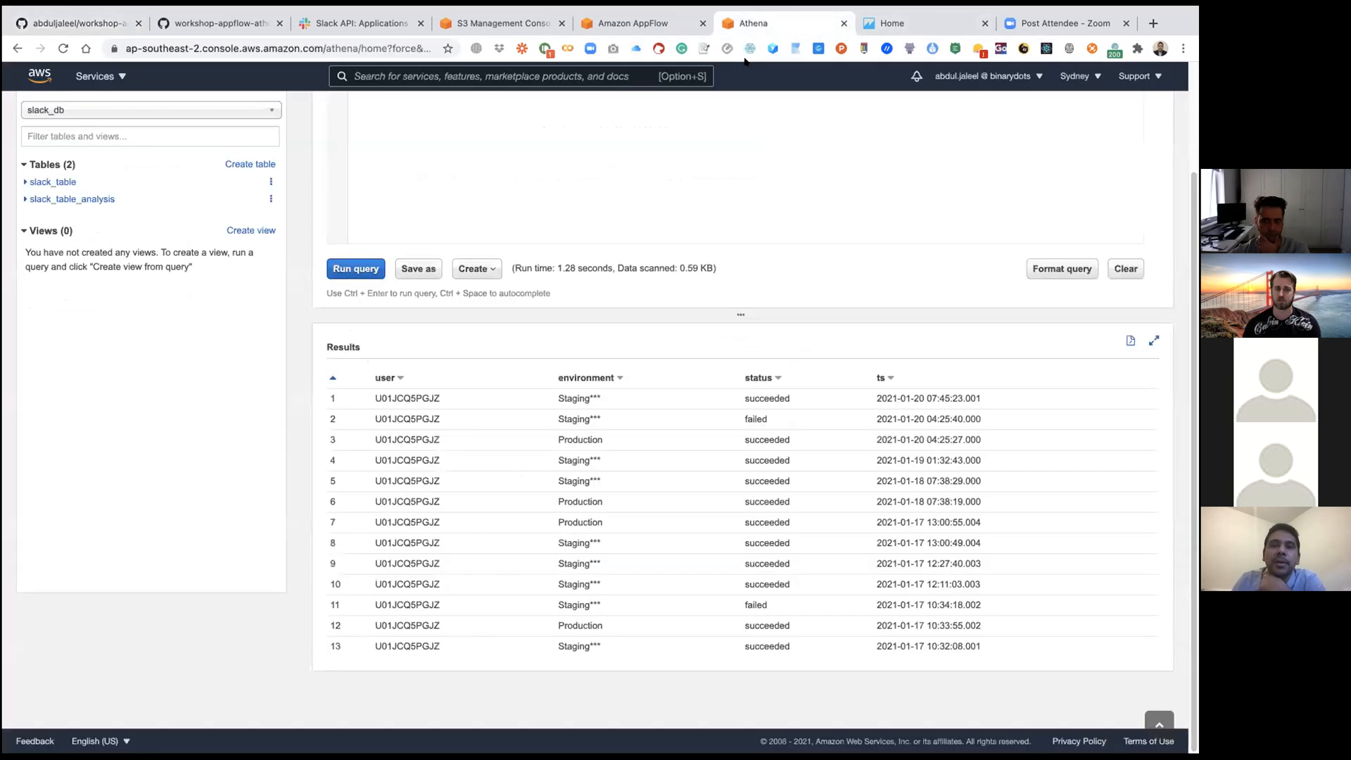
pyautogui.hotkey('alt', 's')
pyautogui.write('Qu')
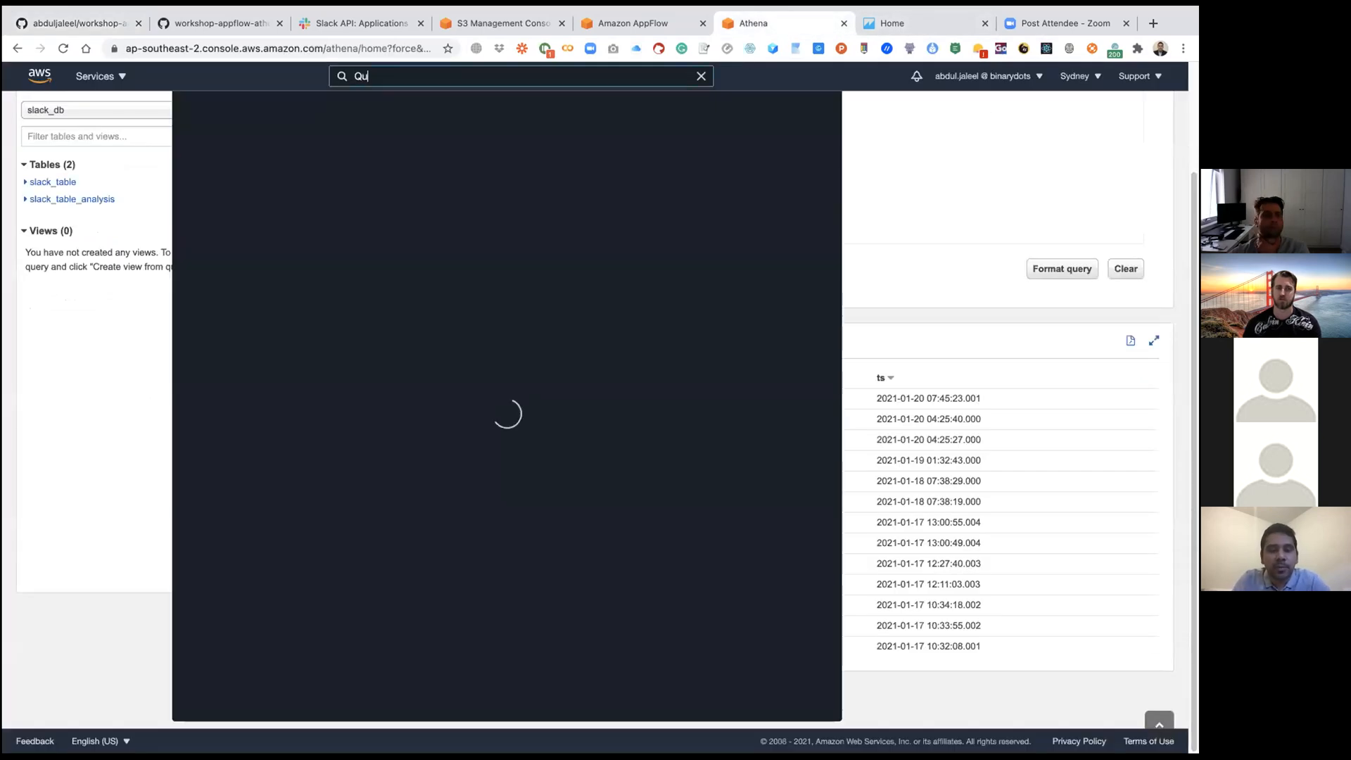
pyautogui.write('icksight')
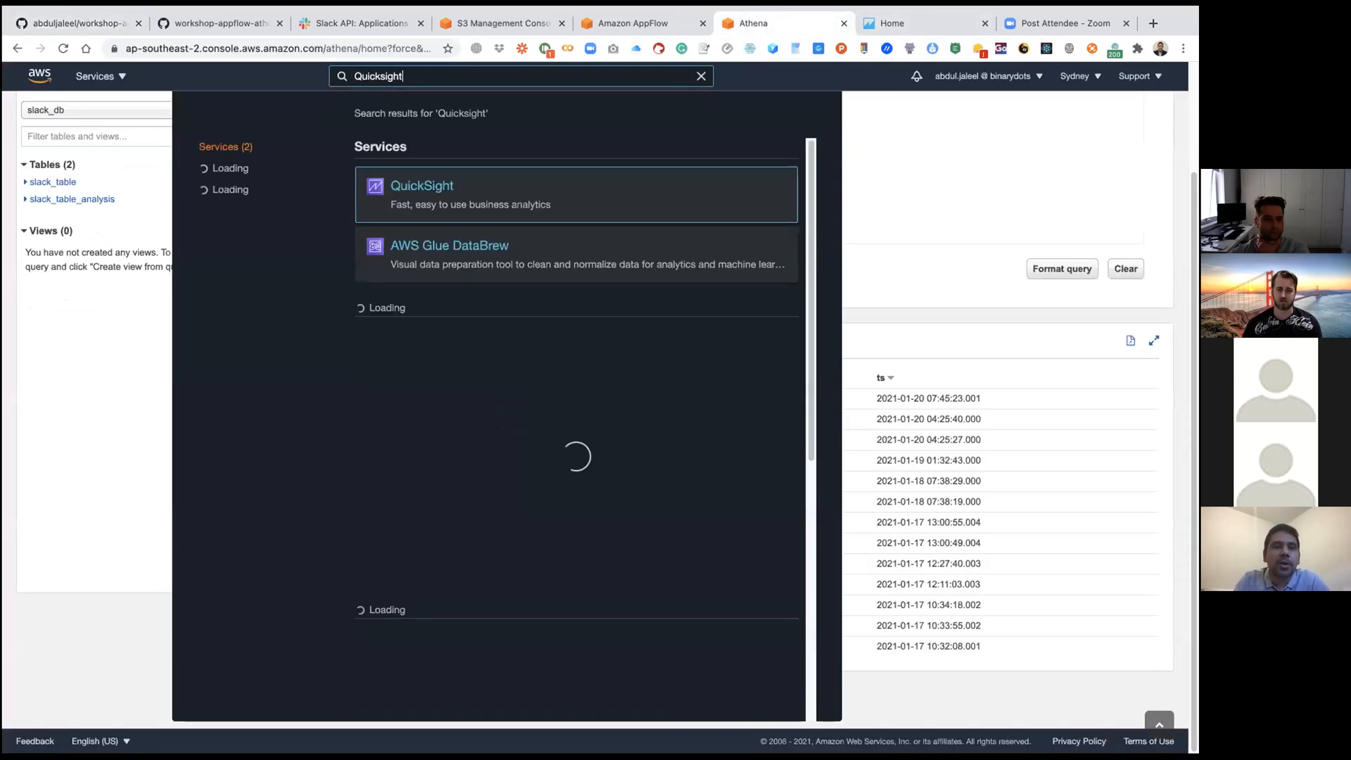
pyautogui.click(421, 185)
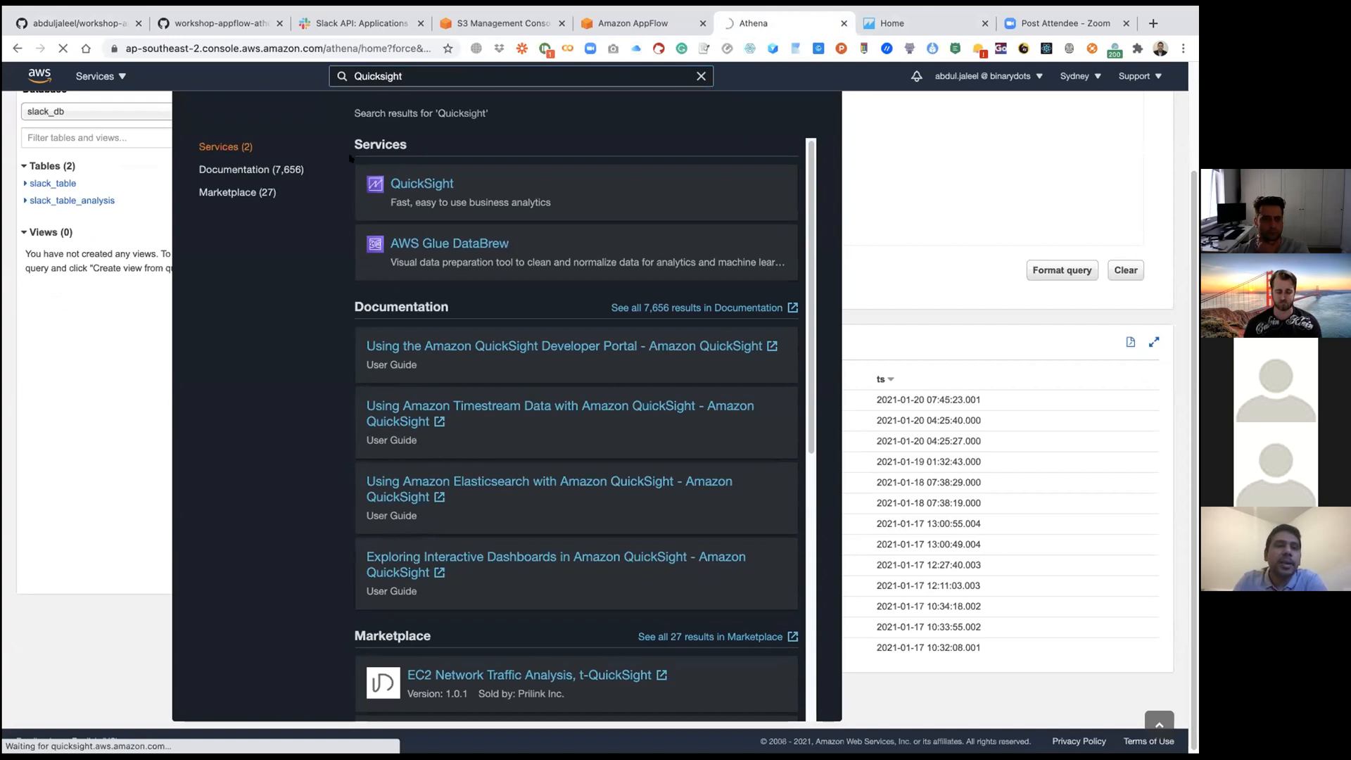
pyautogui.click(81, 24)
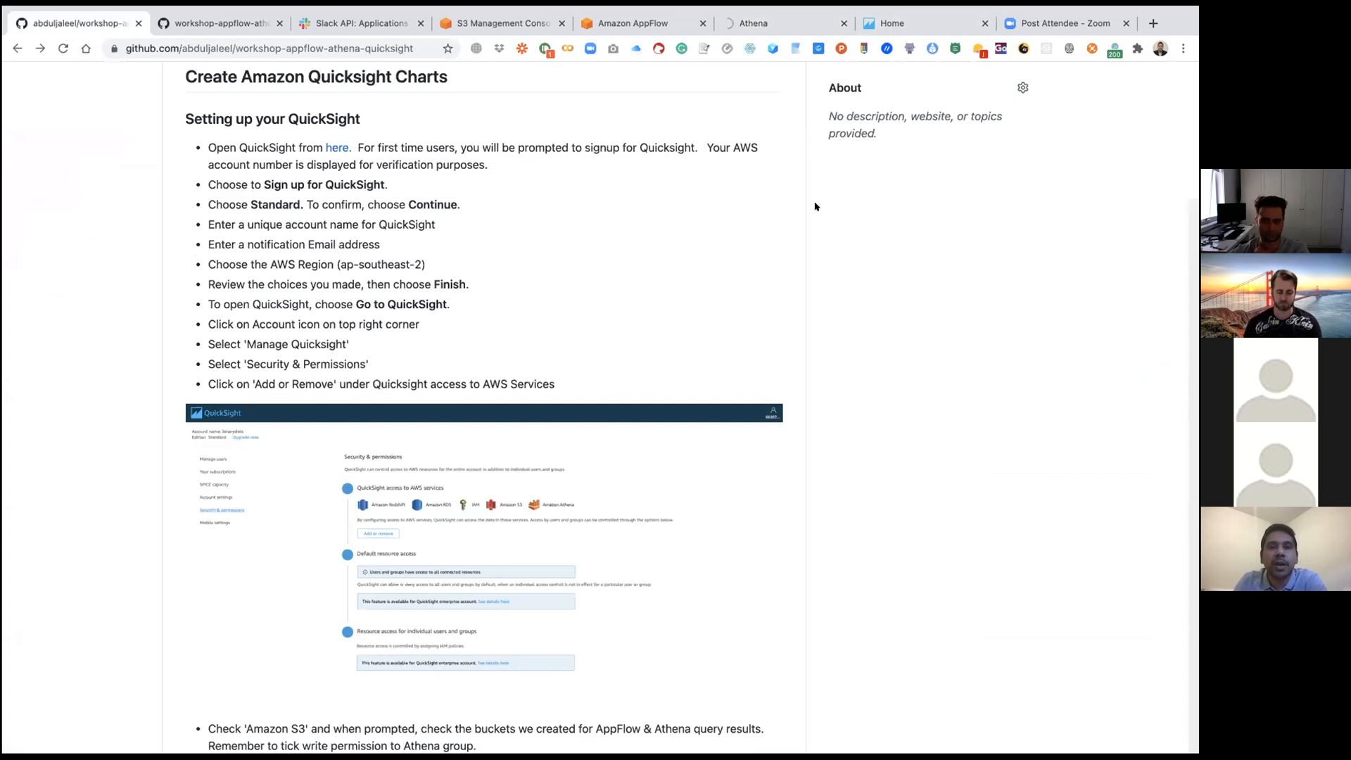
pyautogui.click(782, 23)
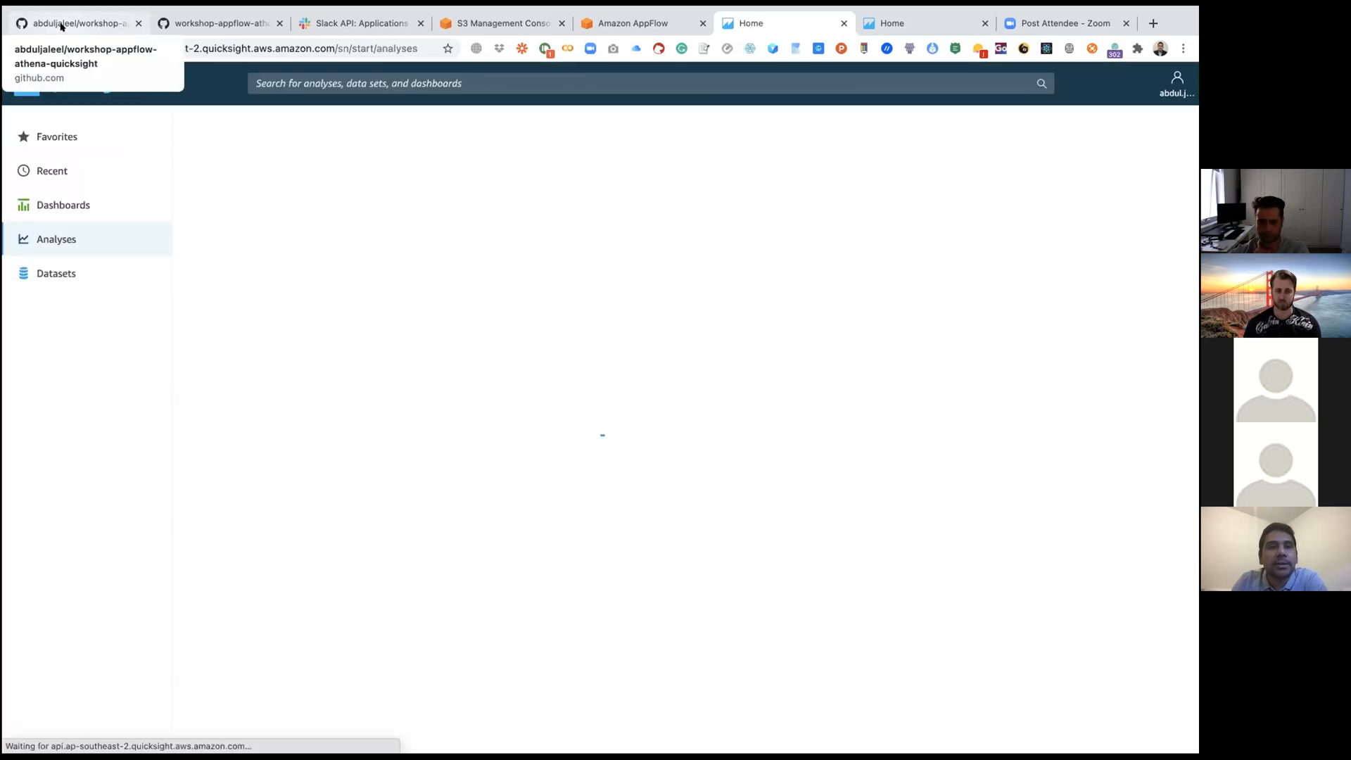
# Step: Review the QuickSight sign-up instructions in the GitHub workshop guide, down to the Go to QuickSight item
pyautogui.click(61, 24)
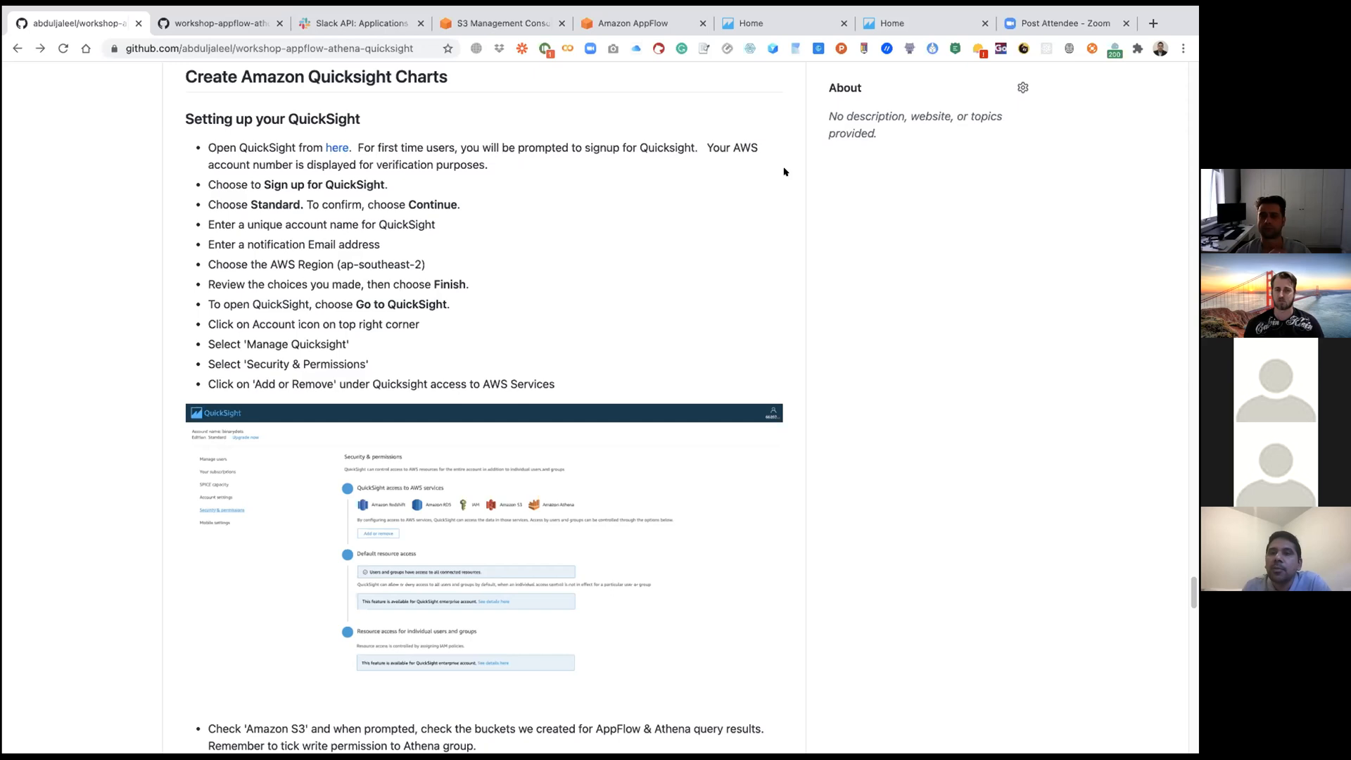
pyautogui.scroll(1, 915, 181)
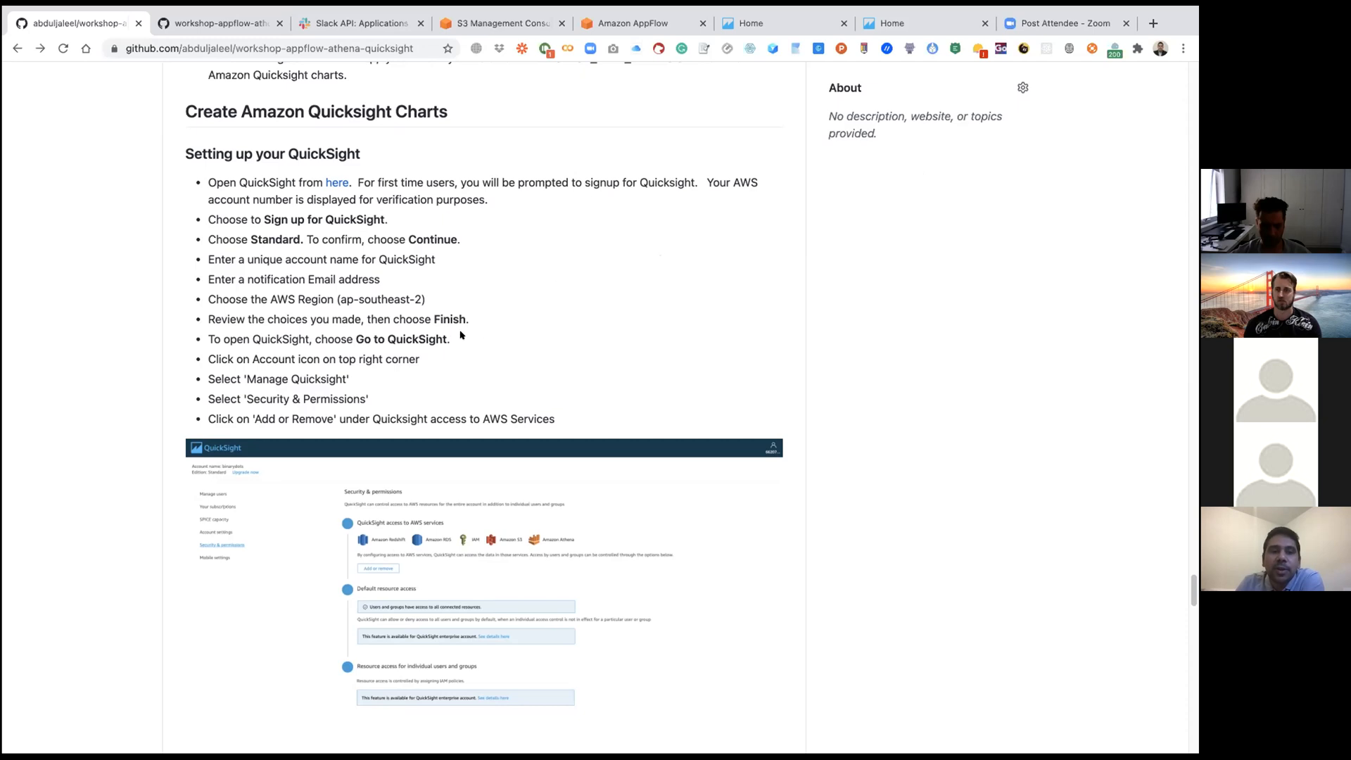
pyautogui.scroll(1, 458, 340)
pyautogui.moveTo(453, 343); pyautogui.dragTo(199, 343)
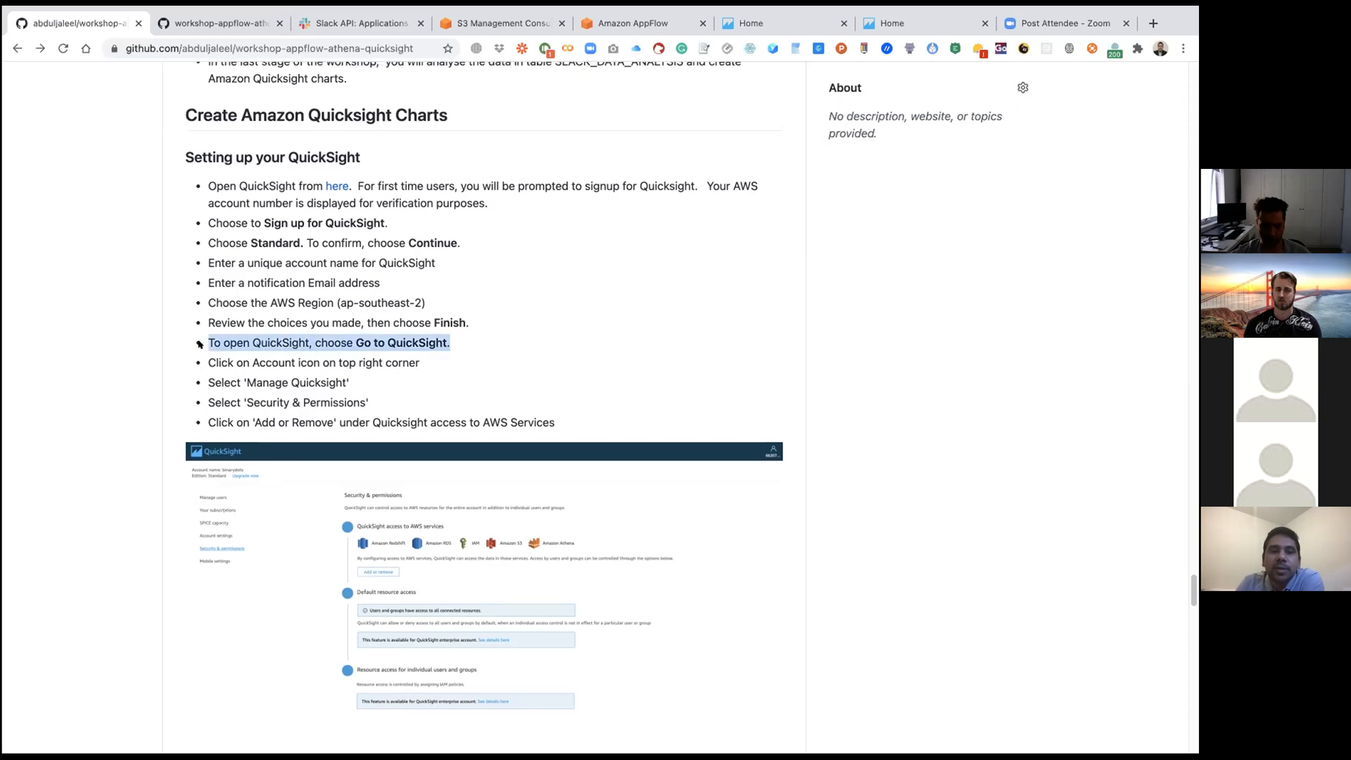
pyautogui.click(504, 289)
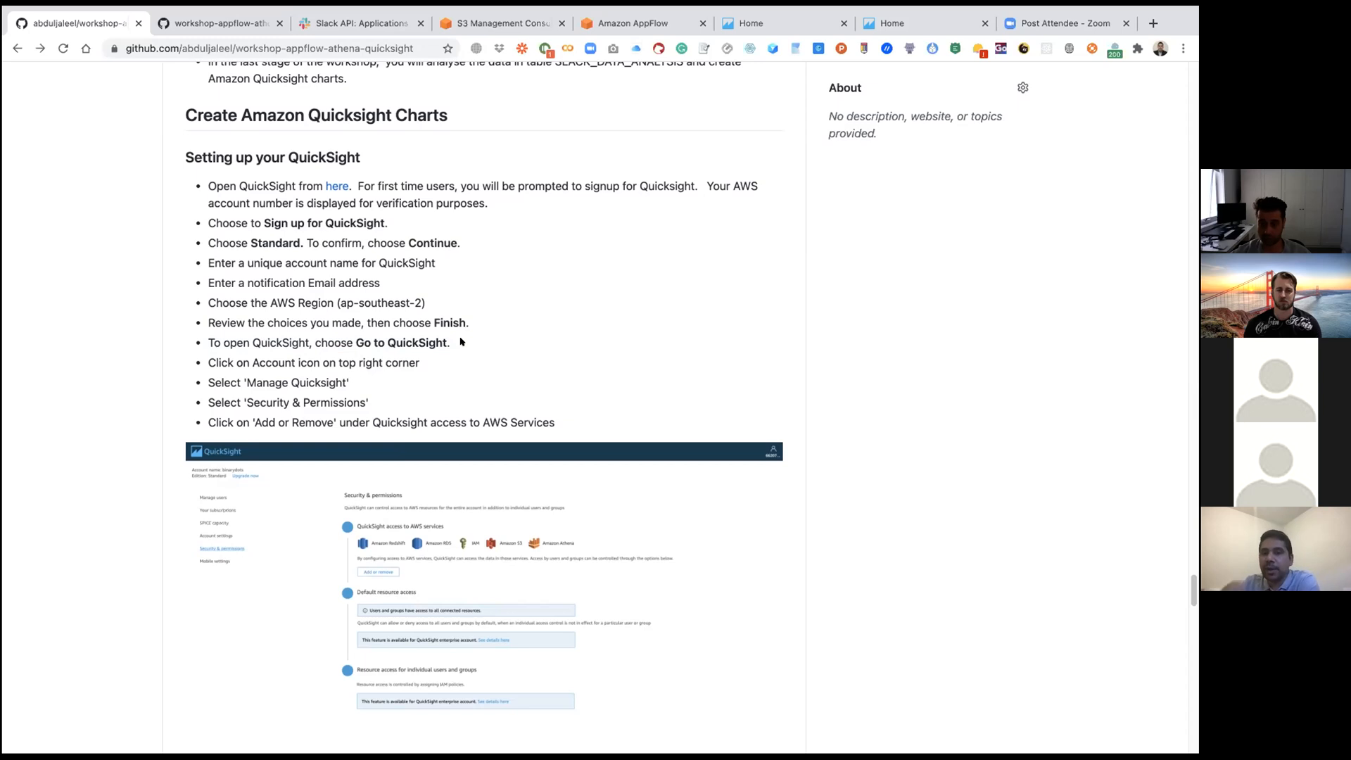
# Step: Check the Go to QuickSight item in the GitHub guide and switch to the QuickSight home page
pyautogui.scroll(1, 461, 342)
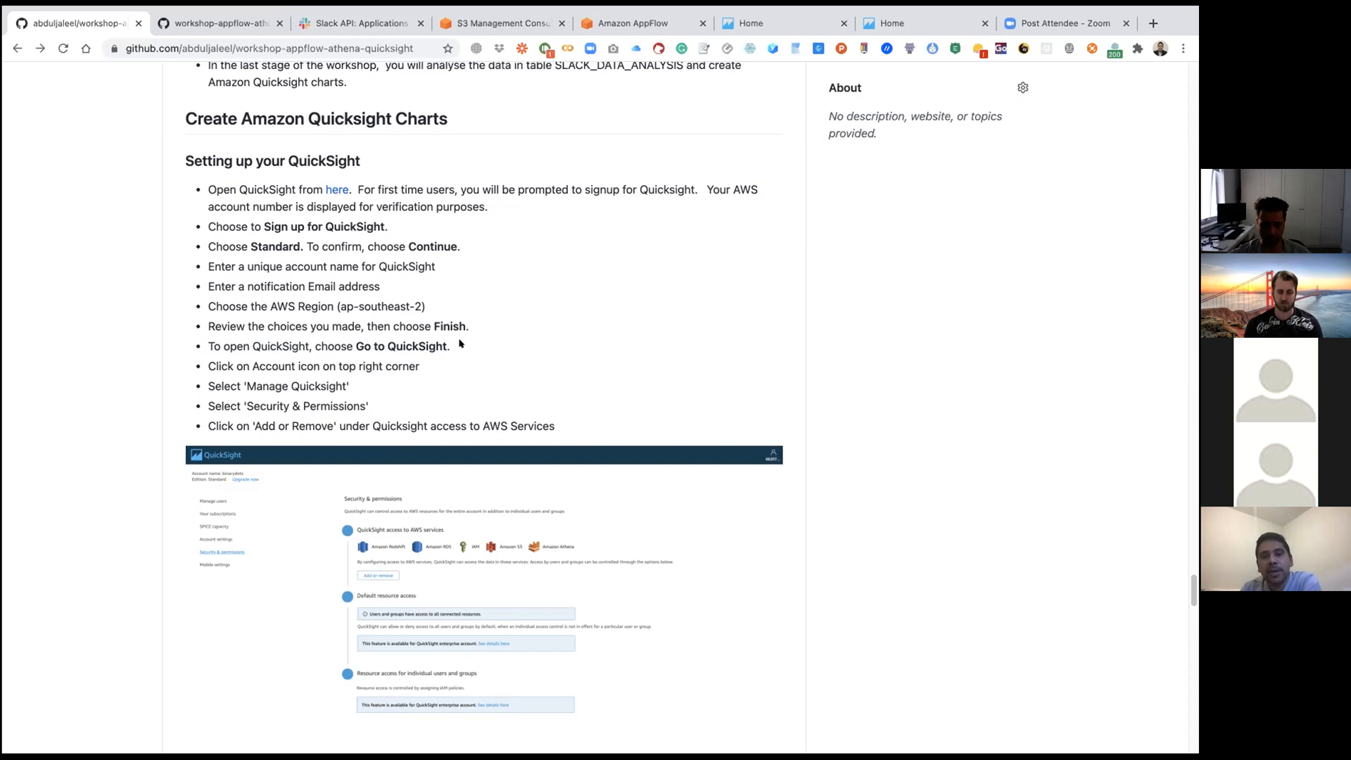
pyautogui.moveTo(460, 343); pyautogui.dragTo(349, 347)
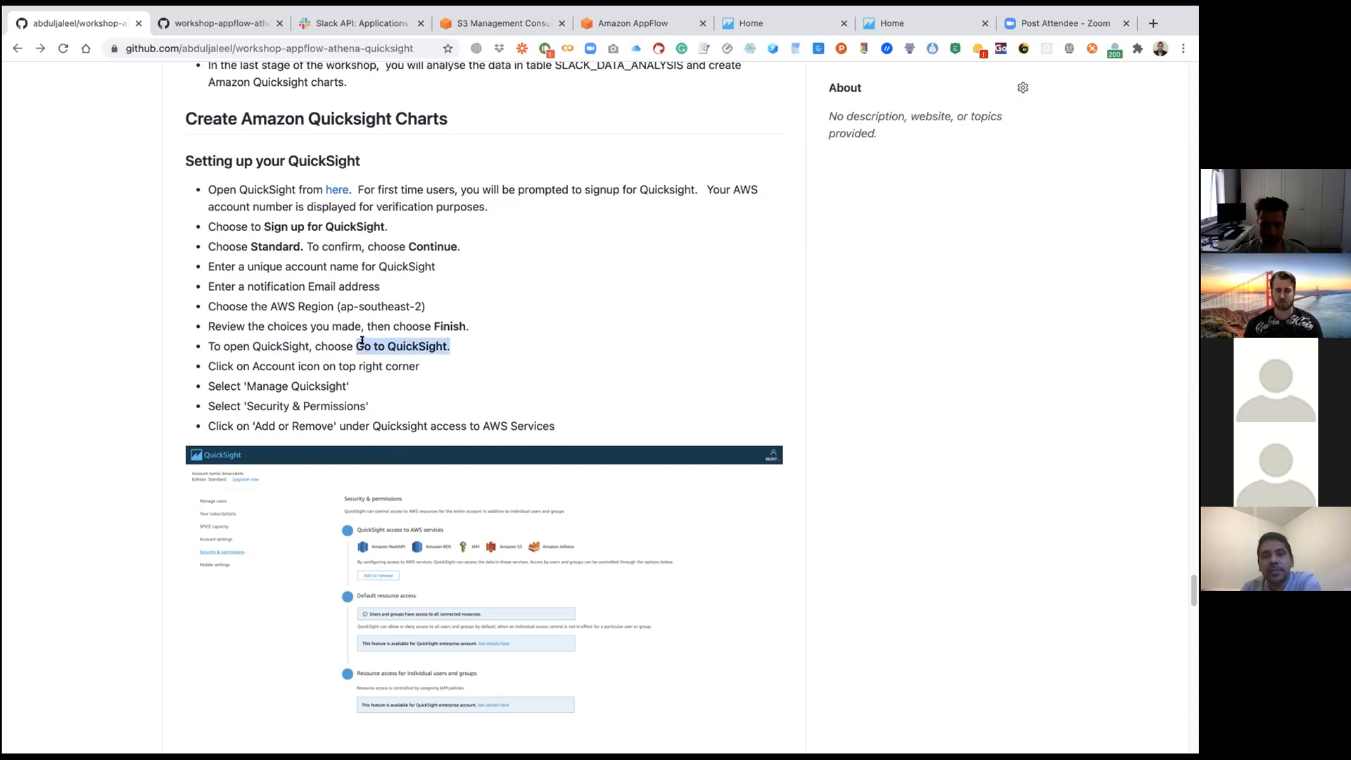
pyautogui.click(552, 283)
pyautogui.click(788, 23)
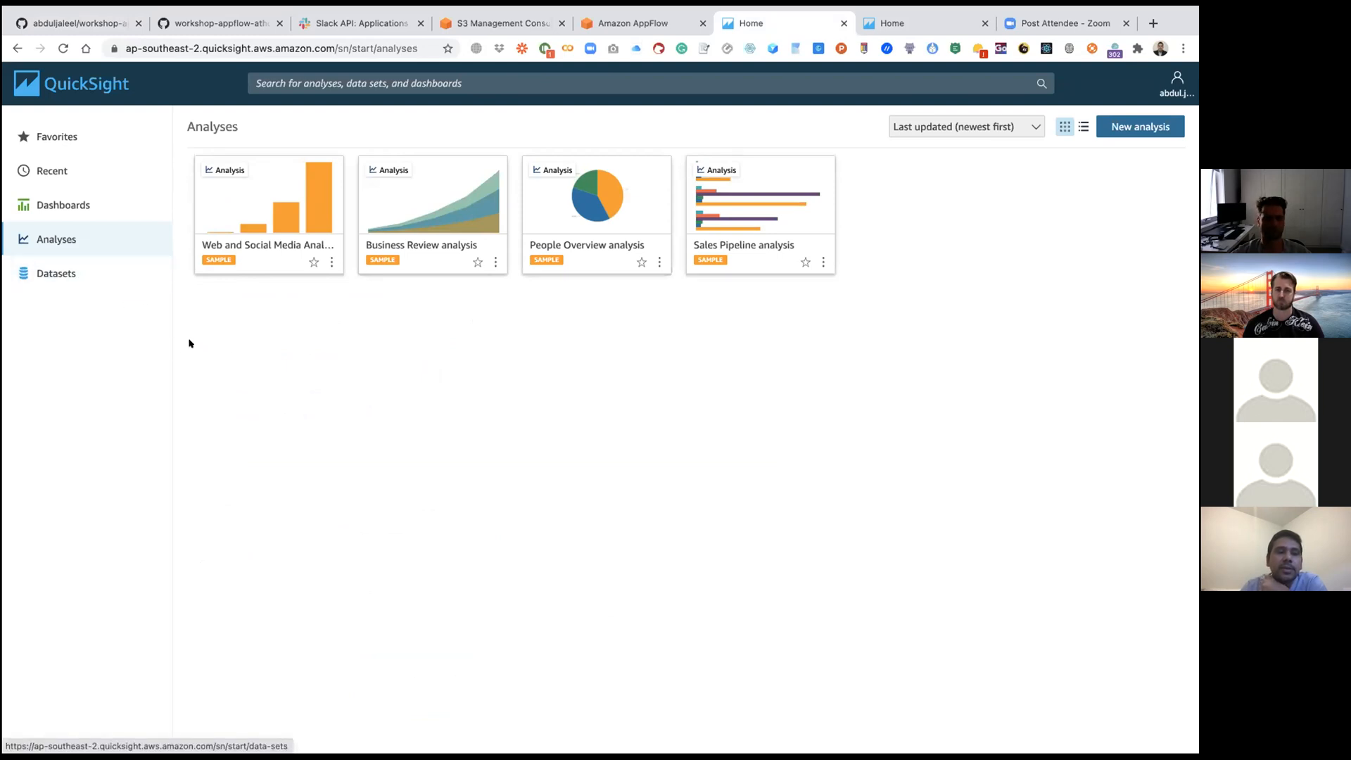
# Step: Open the QuickSight management settings and start editing QuickSight's access to AWS services under Security & permissions
pyautogui.click(1176, 92)
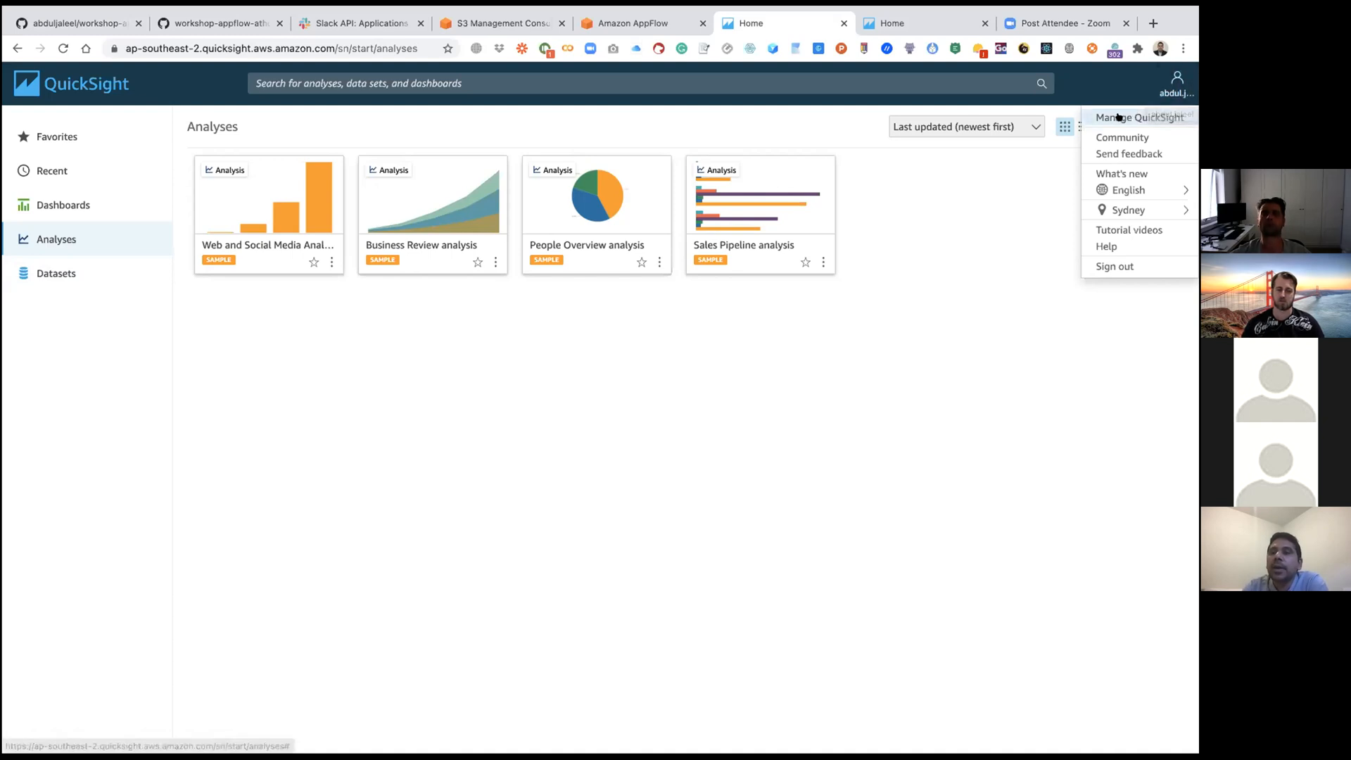
pyautogui.click(1140, 117)
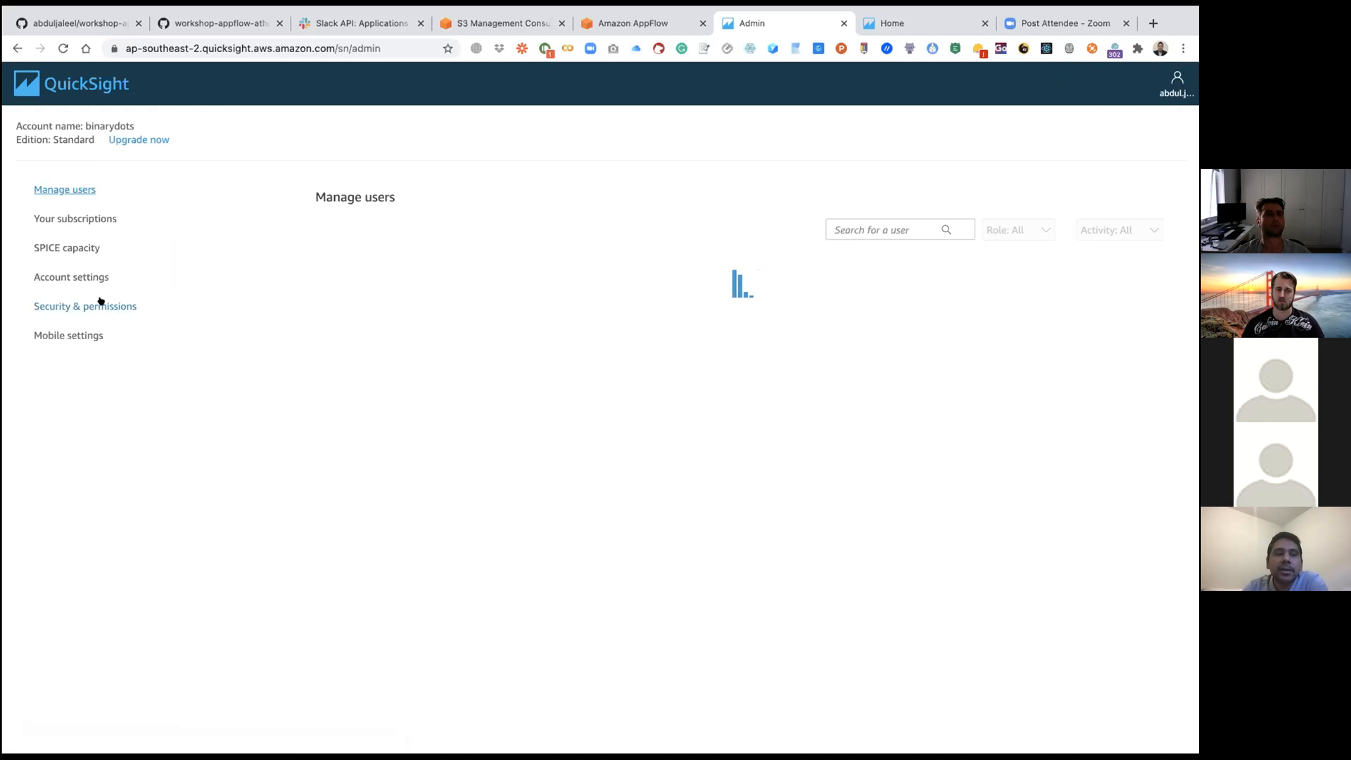
pyautogui.click(99, 303)
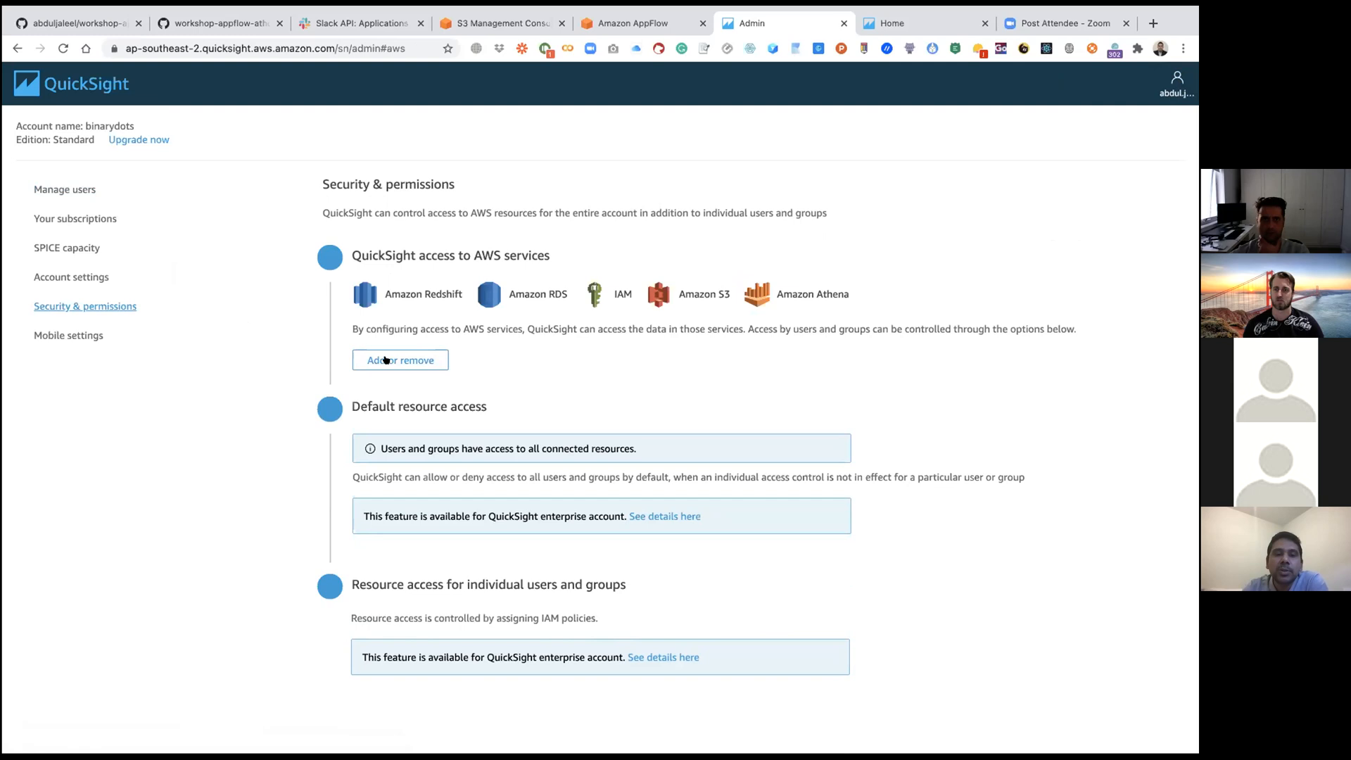
pyautogui.click(385, 360)
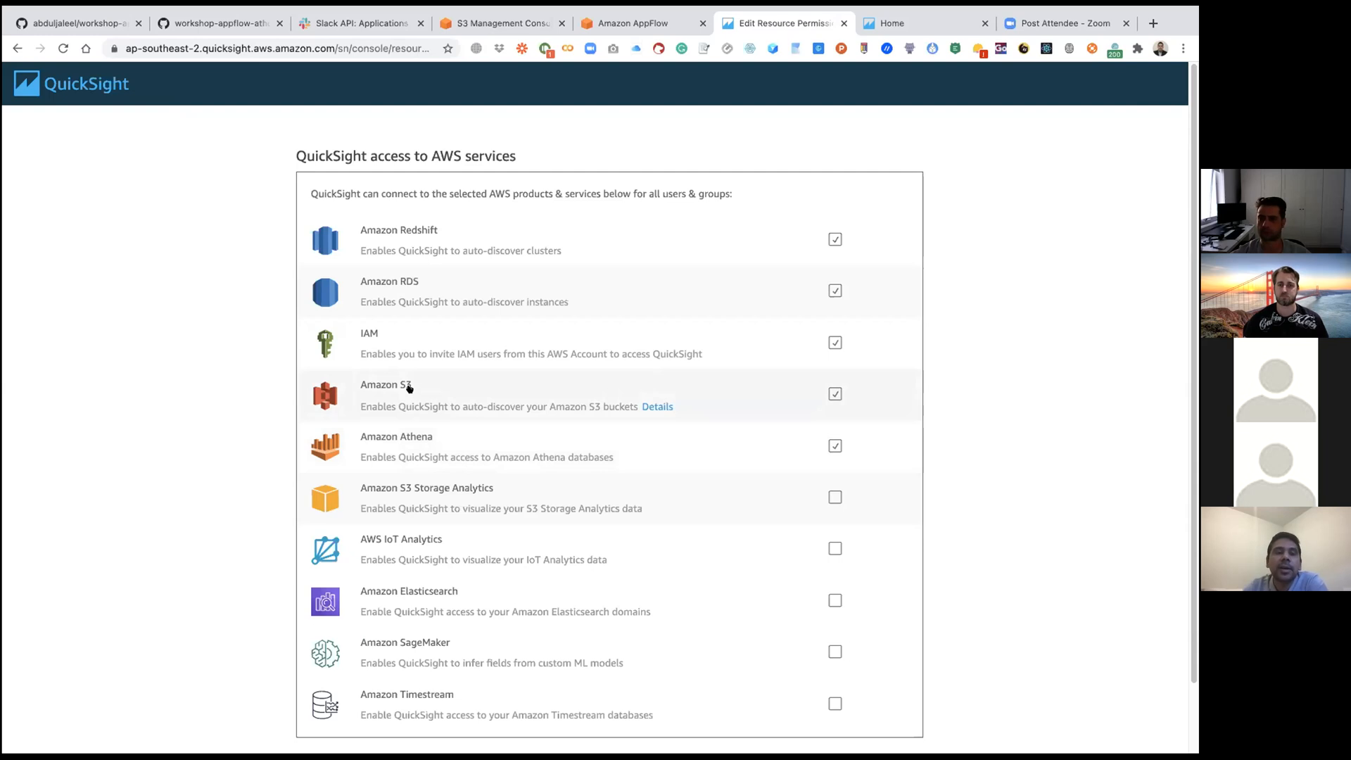
# Step: Enable Amazon Athena access, proceed to its S3 bucket selection, and check the listed buckets against the S3 console
pyautogui.click(834, 446)
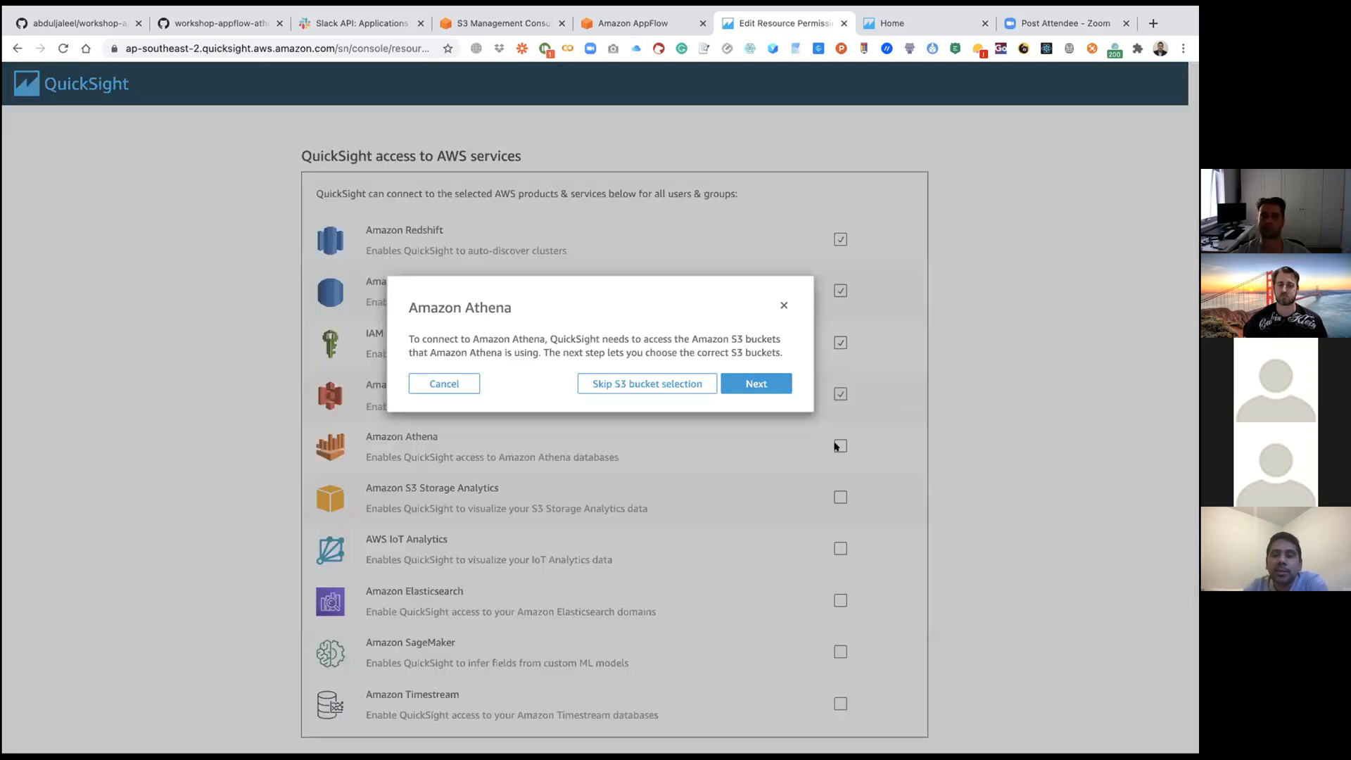
pyautogui.click(756, 383)
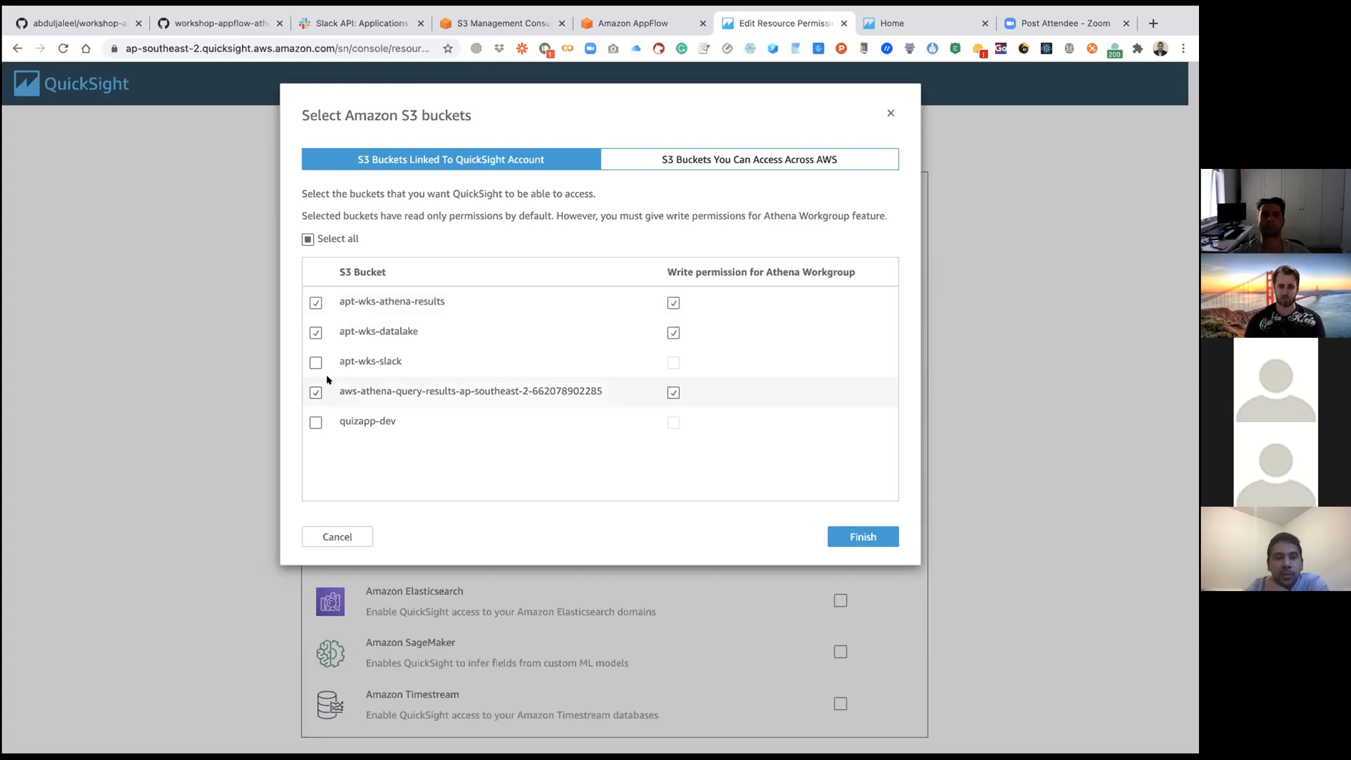
pyautogui.click(501, 23)
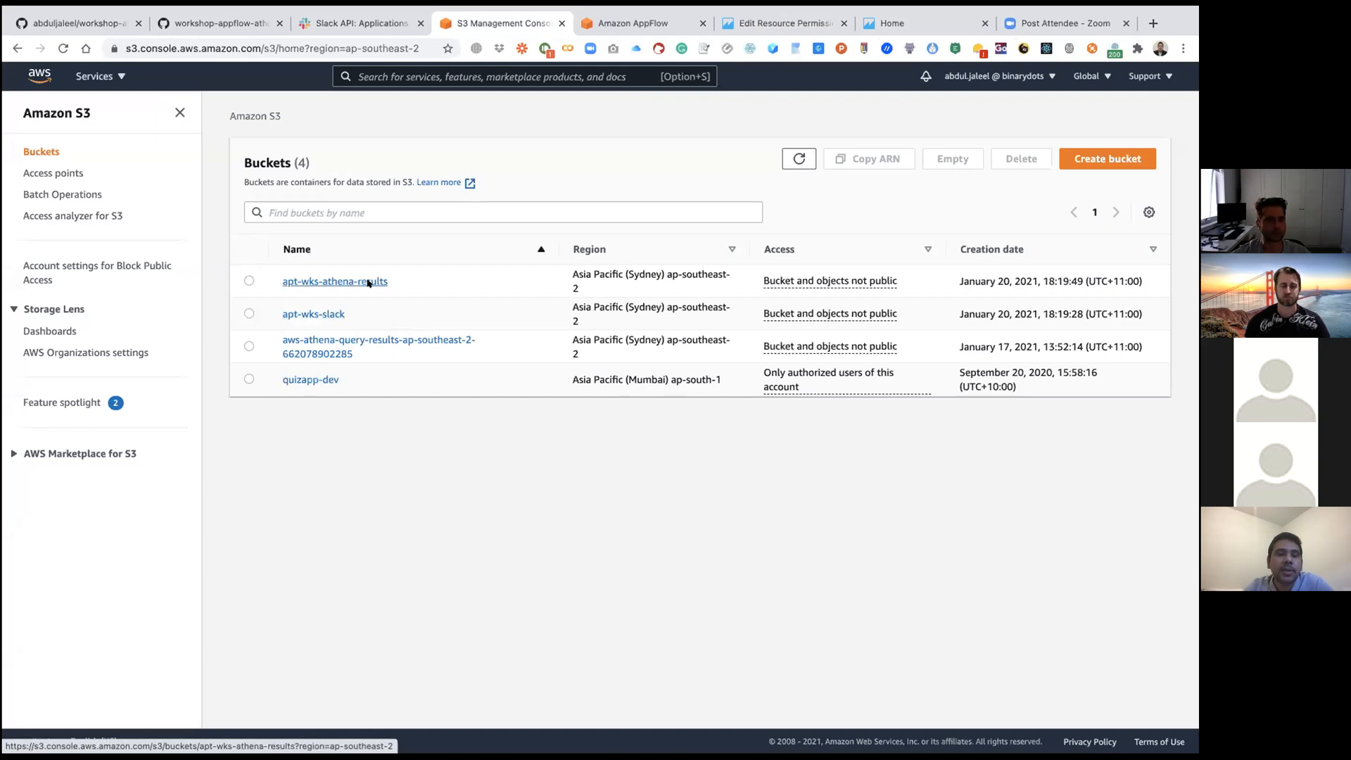
pyautogui.click(342, 25)
pyautogui.click(220, 25)
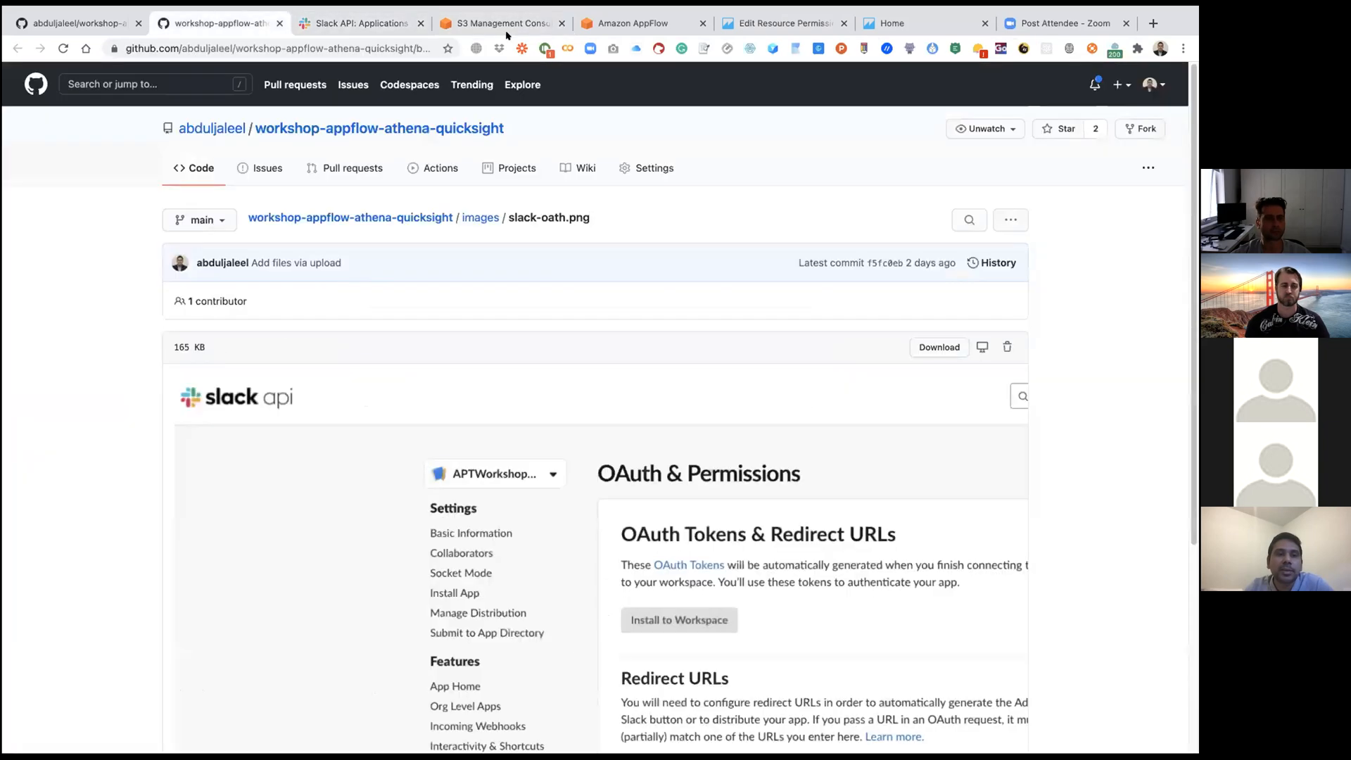
pyautogui.click(774, 23)
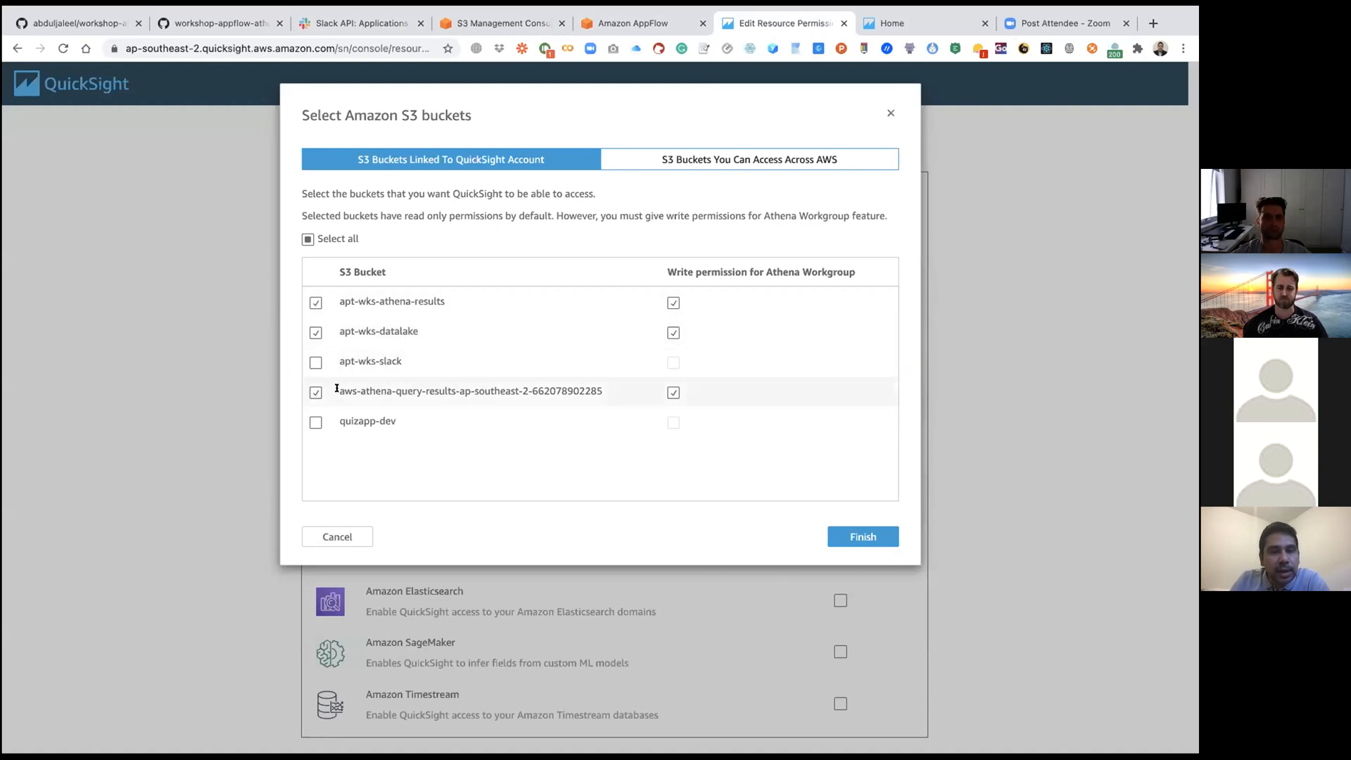
# Step: Check the aws-athena-query-results bucket entry and finish the Athena bucket selection as it stands
pyautogui.moveTo(337, 388); pyautogui.dragTo(598, 387)
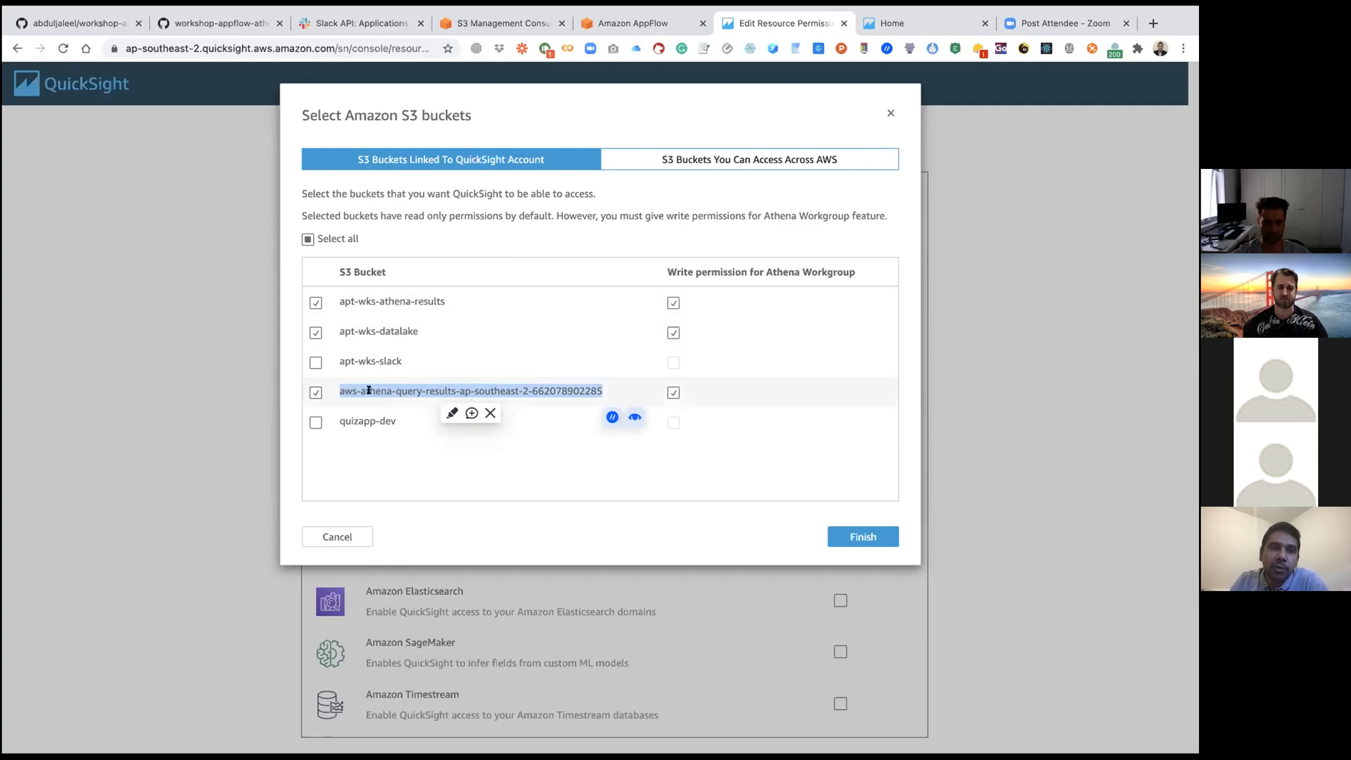
pyautogui.click(337, 387)
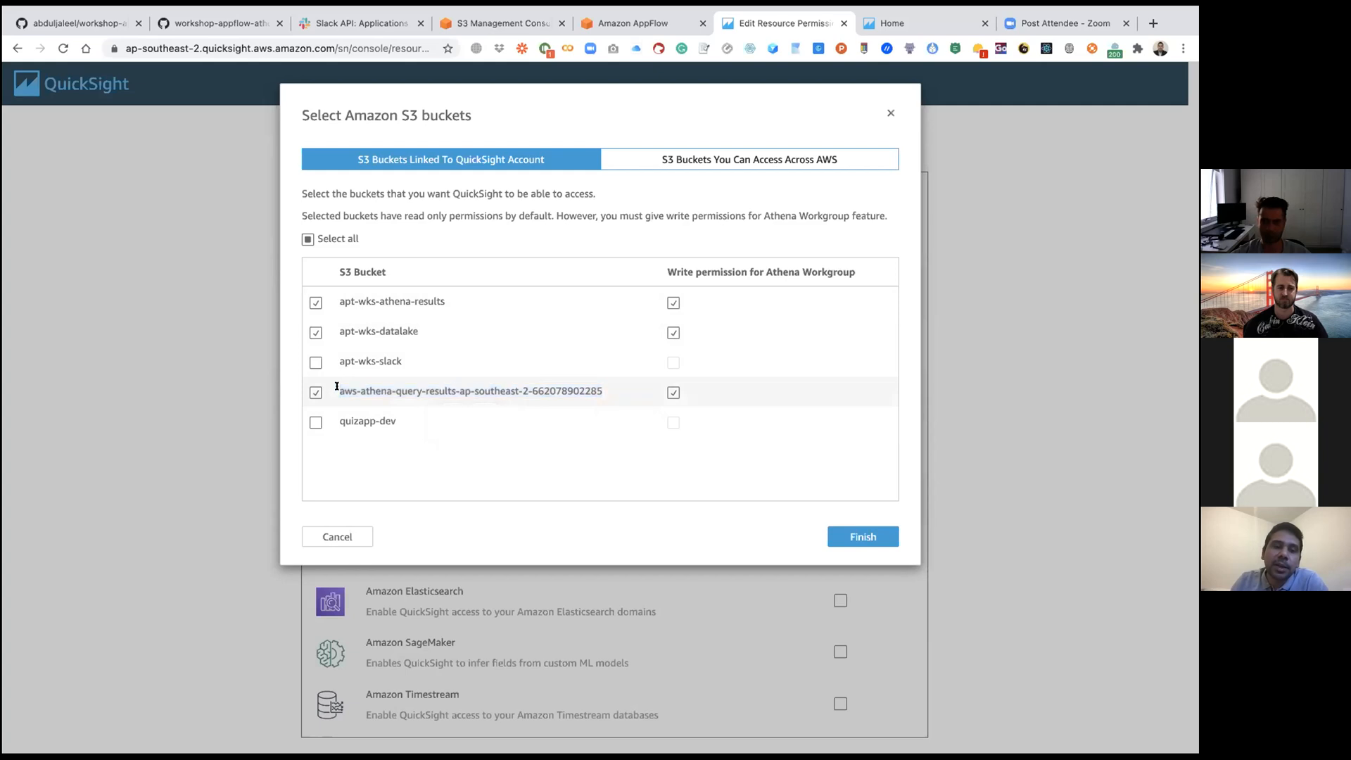
pyautogui.moveTo(369, 386); pyautogui.dragTo(603, 389)
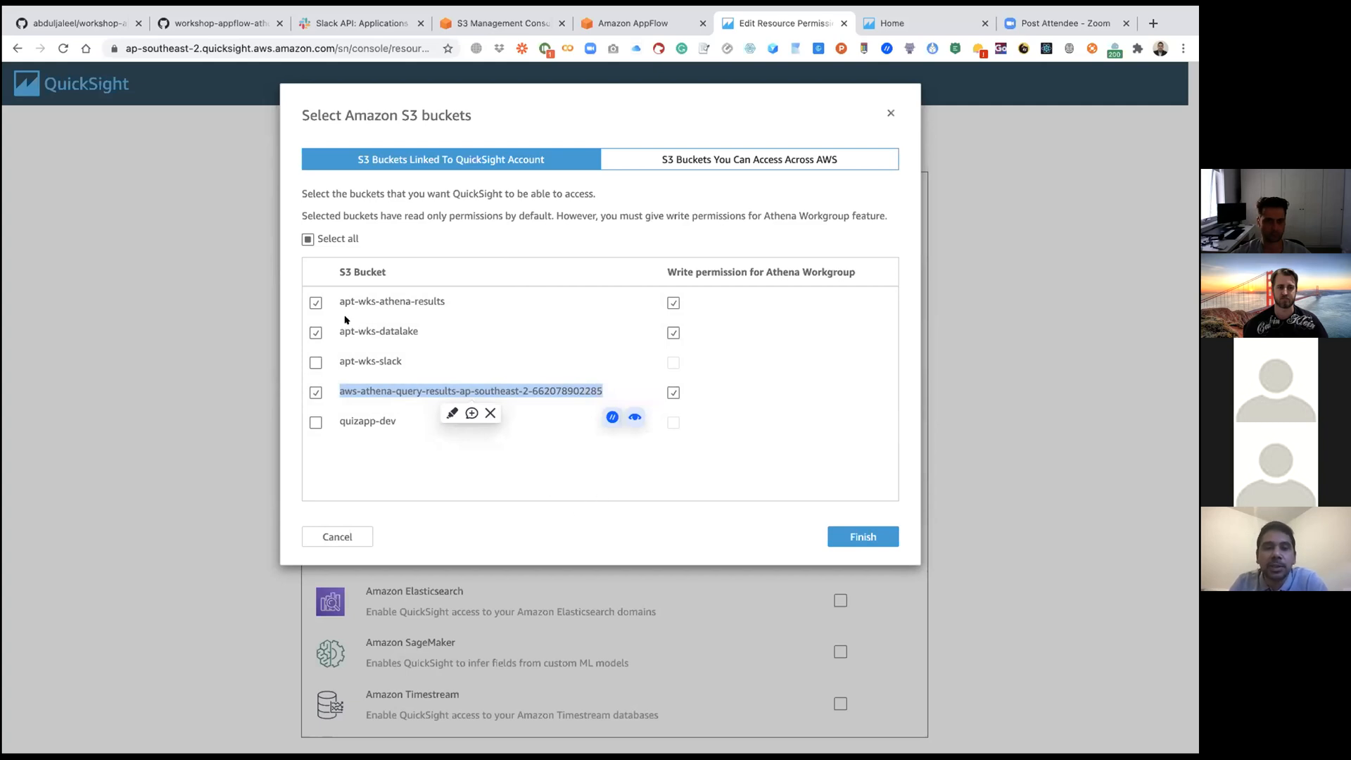
pyautogui.click(858, 538)
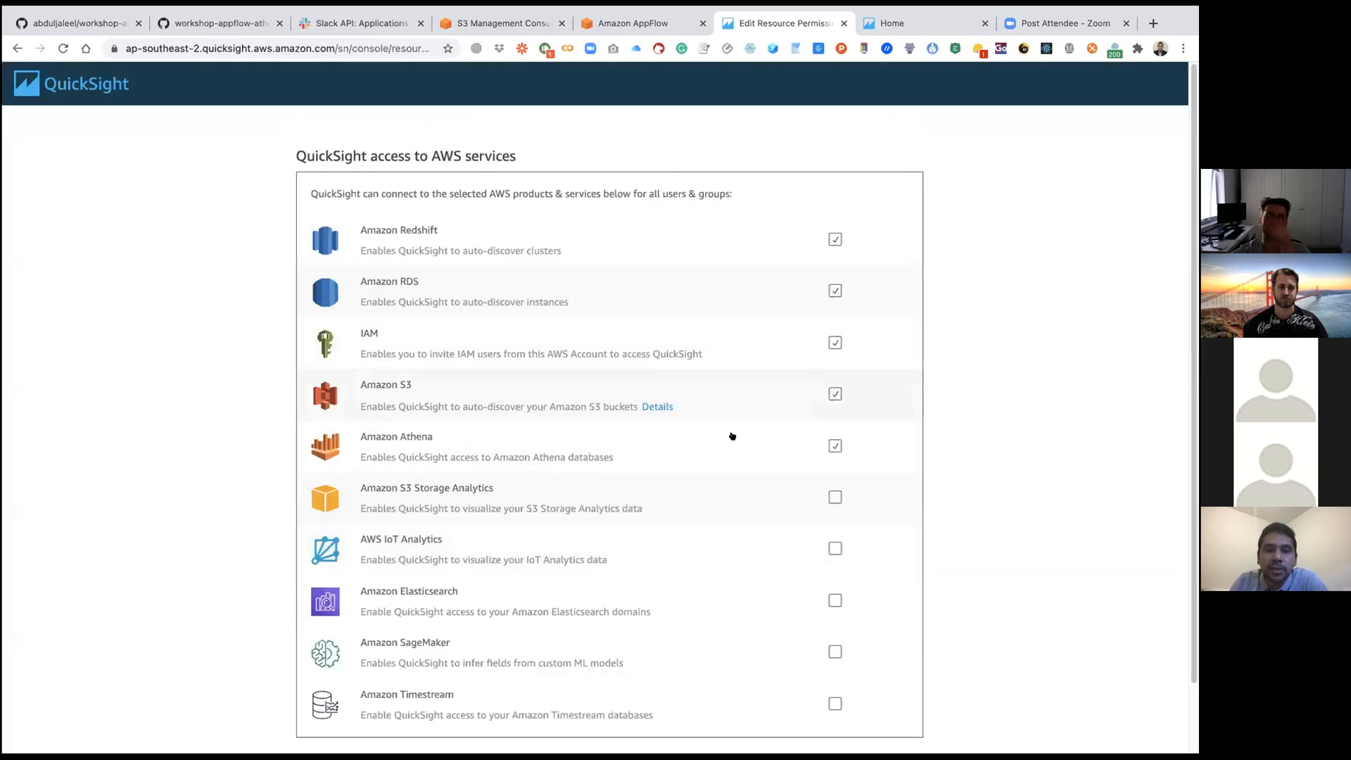
# Step: Re-enable Amazon S3 access, select apt-wks-athena-results and apt-wks-datalake, and check the bucket names in the S3 console
pyautogui.click(832, 394)
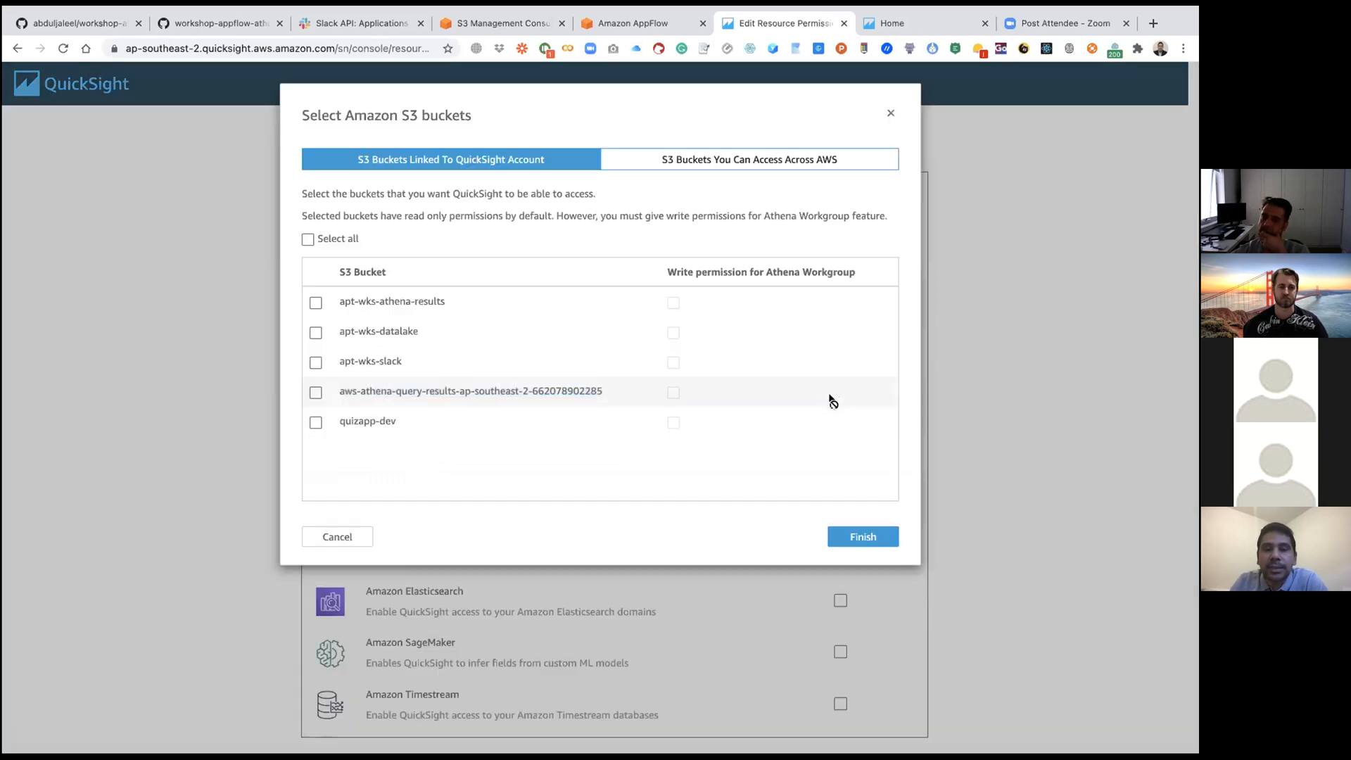
pyautogui.click(315, 303)
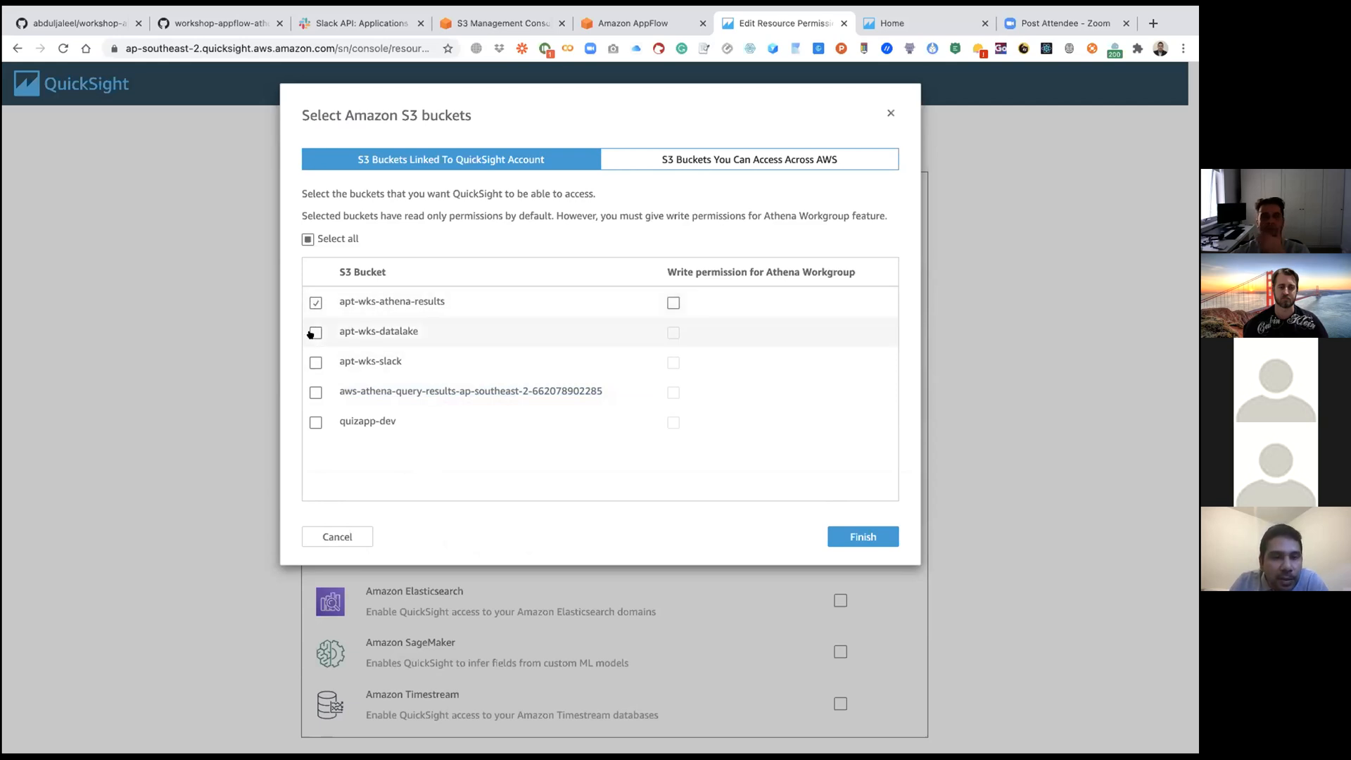
pyautogui.click(314, 333)
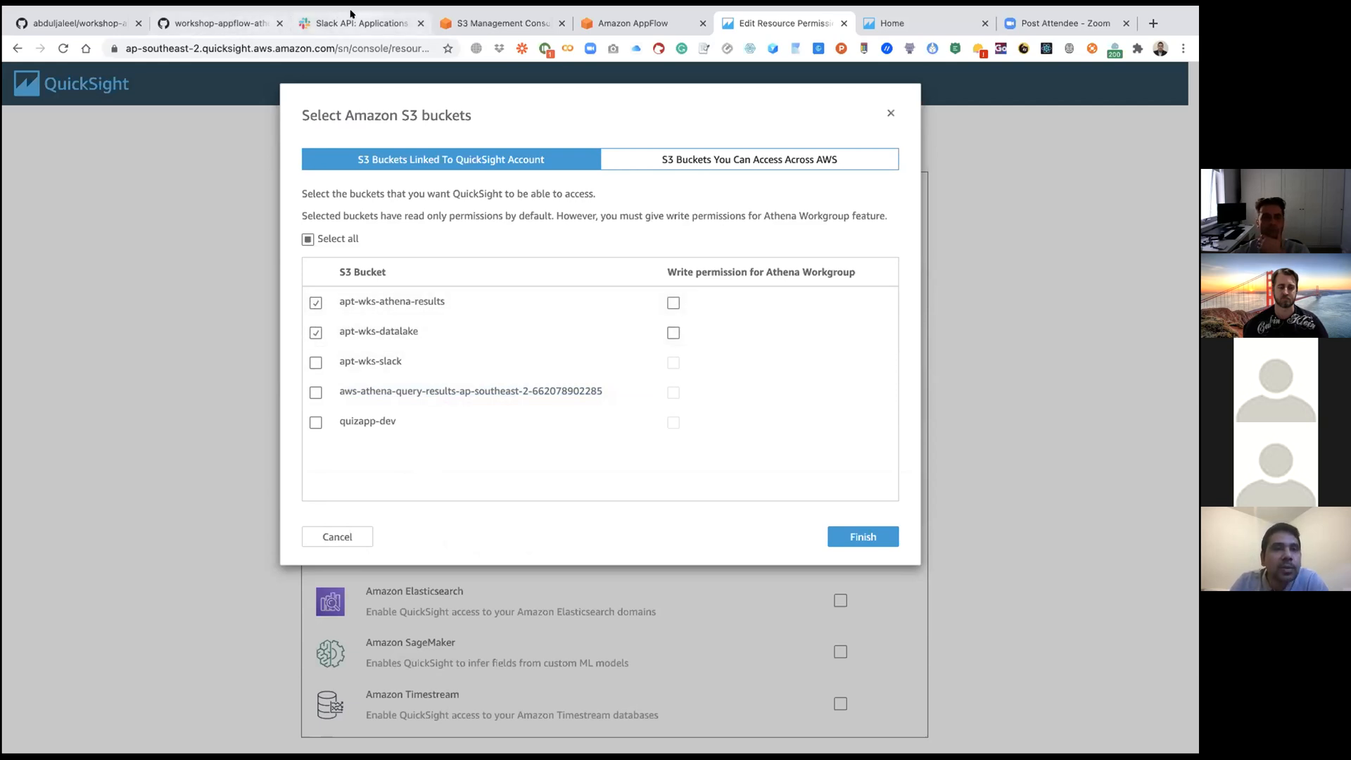
pyautogui.click(485, 27)
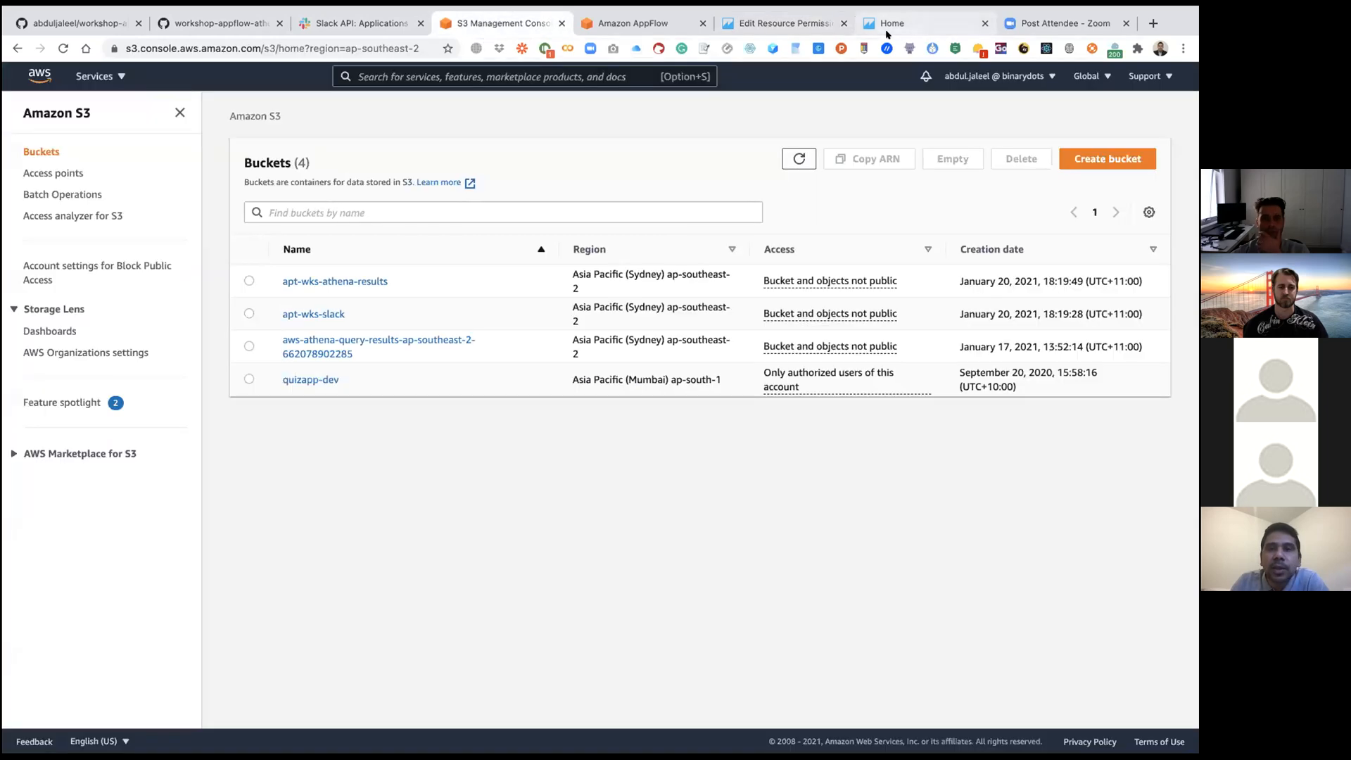
pyautogui.click(818, 29)
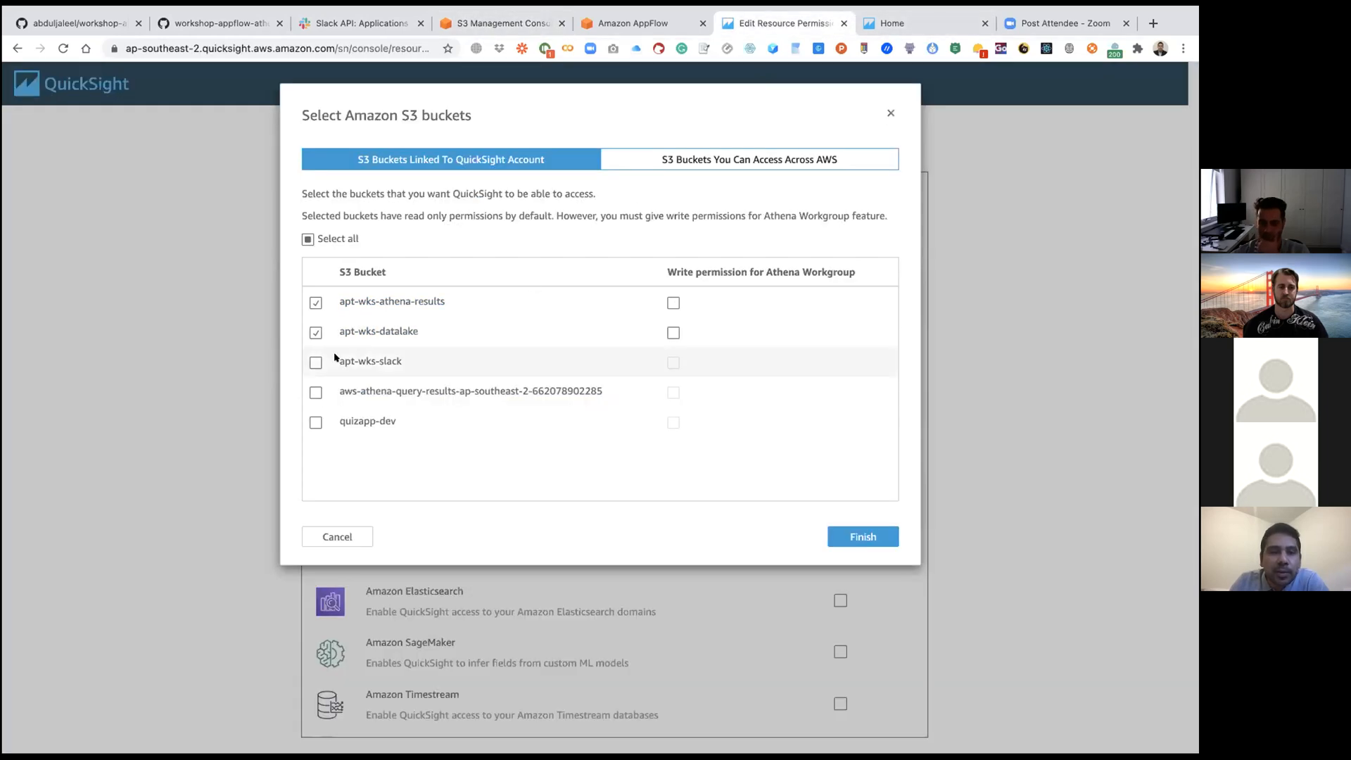
# Step: Replace apt-wks-datalake with apt-wks-slack in the selection and grant Athena Workgroup write permission to both selected buckets
pyautogui.click(316, 362)
pyautogui.click(315, 332)
pyautogui.click(673, 303)
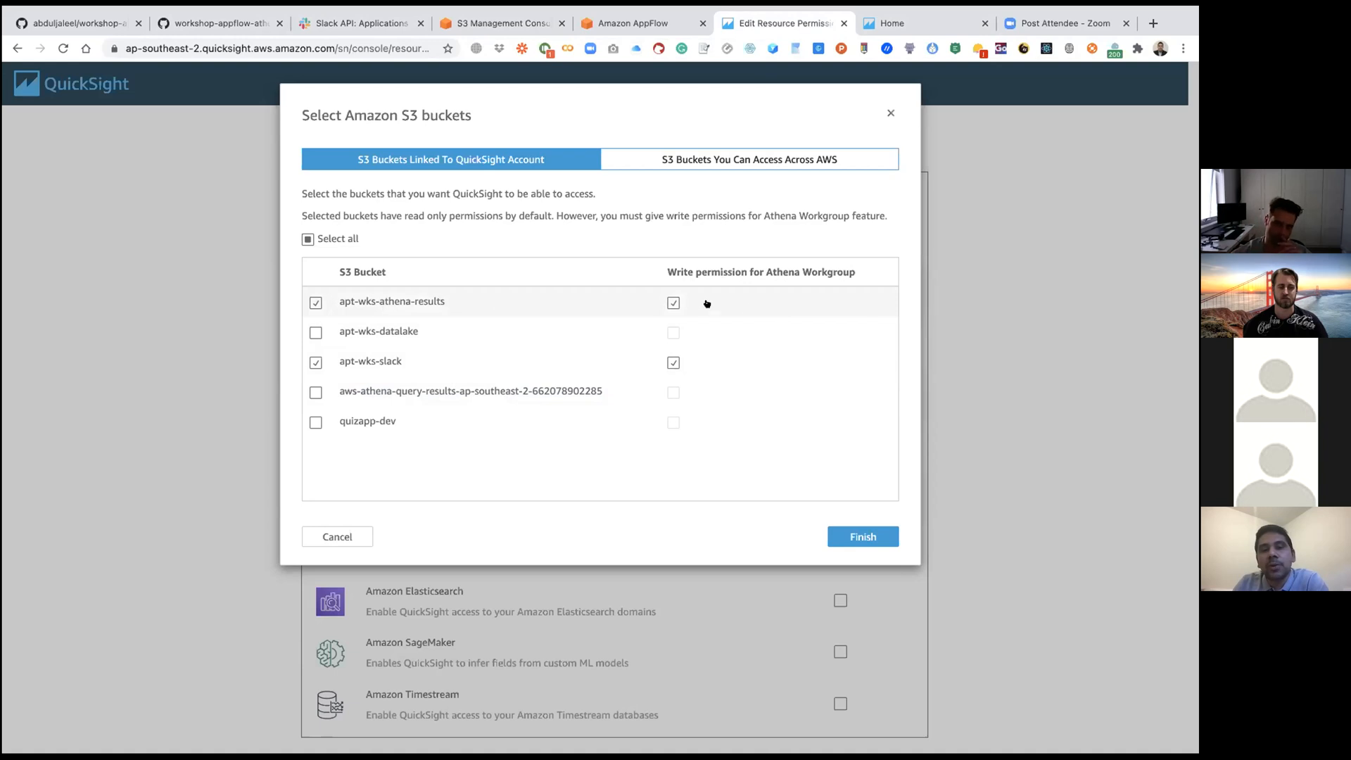
pyautogui.click(673, 302)
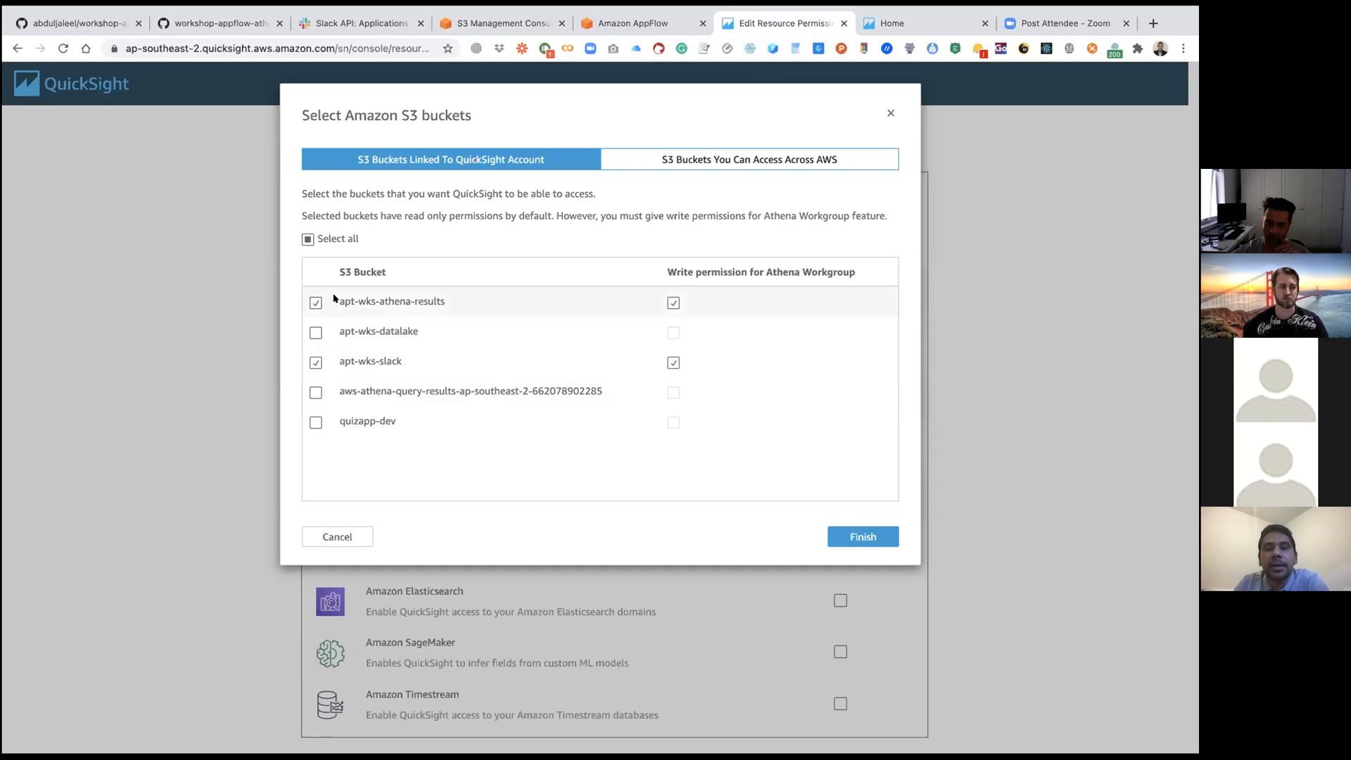
pyautogui.moveTo(336, 298); pyautogui.dragTo(446, 301)
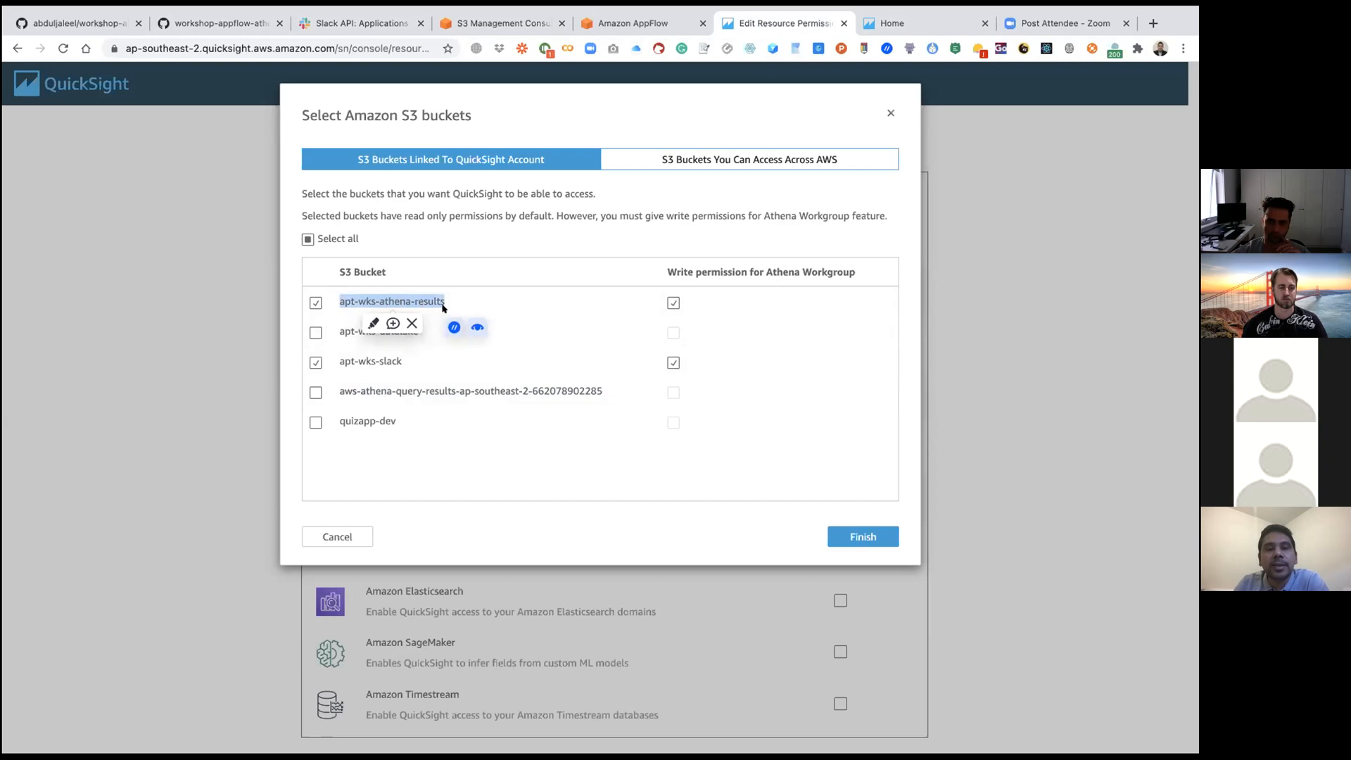
# Step: Select all S3 buckets, grant Athena Workgroup write permission to every bucket except quizapp-dev, and finish the bucket selection
pyautogui.click(455, 241)
pyautogui.click(343, 240)
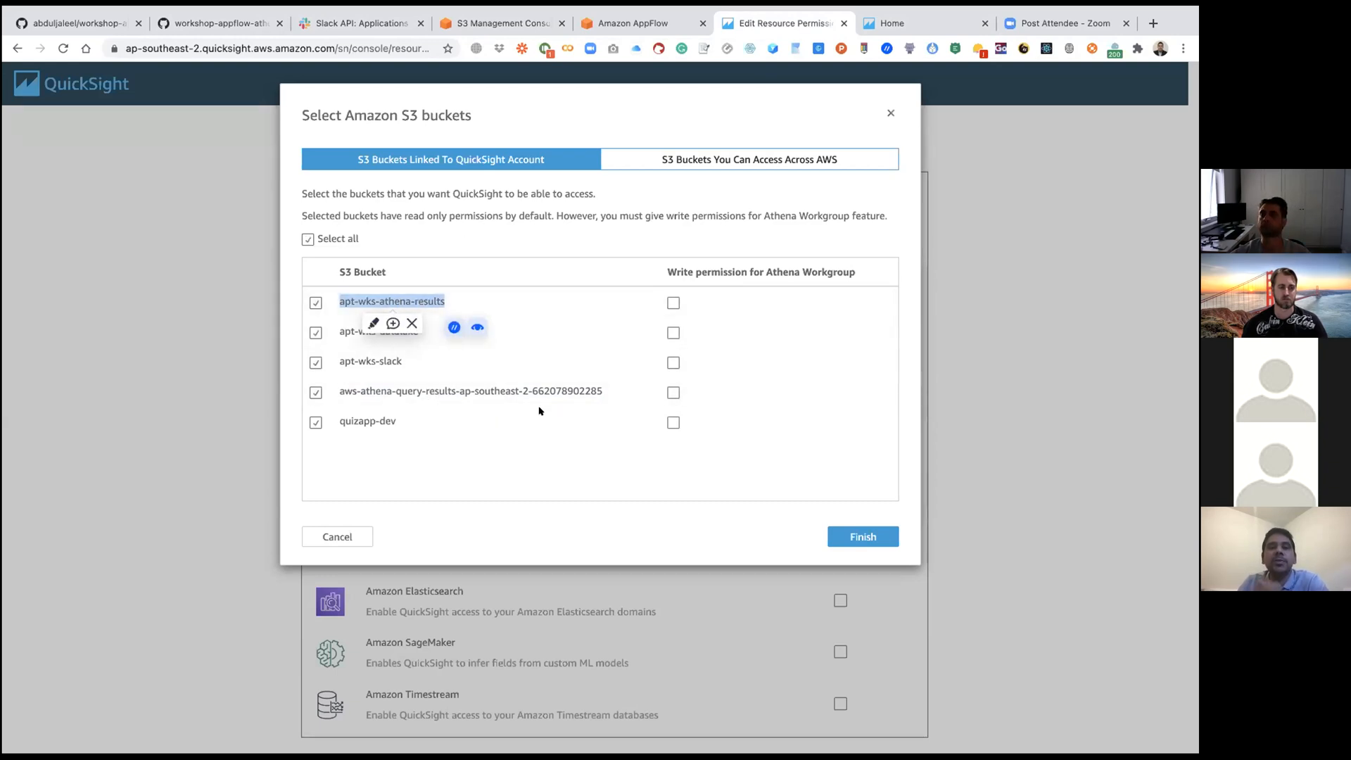
pyautogui.click(672, 302)
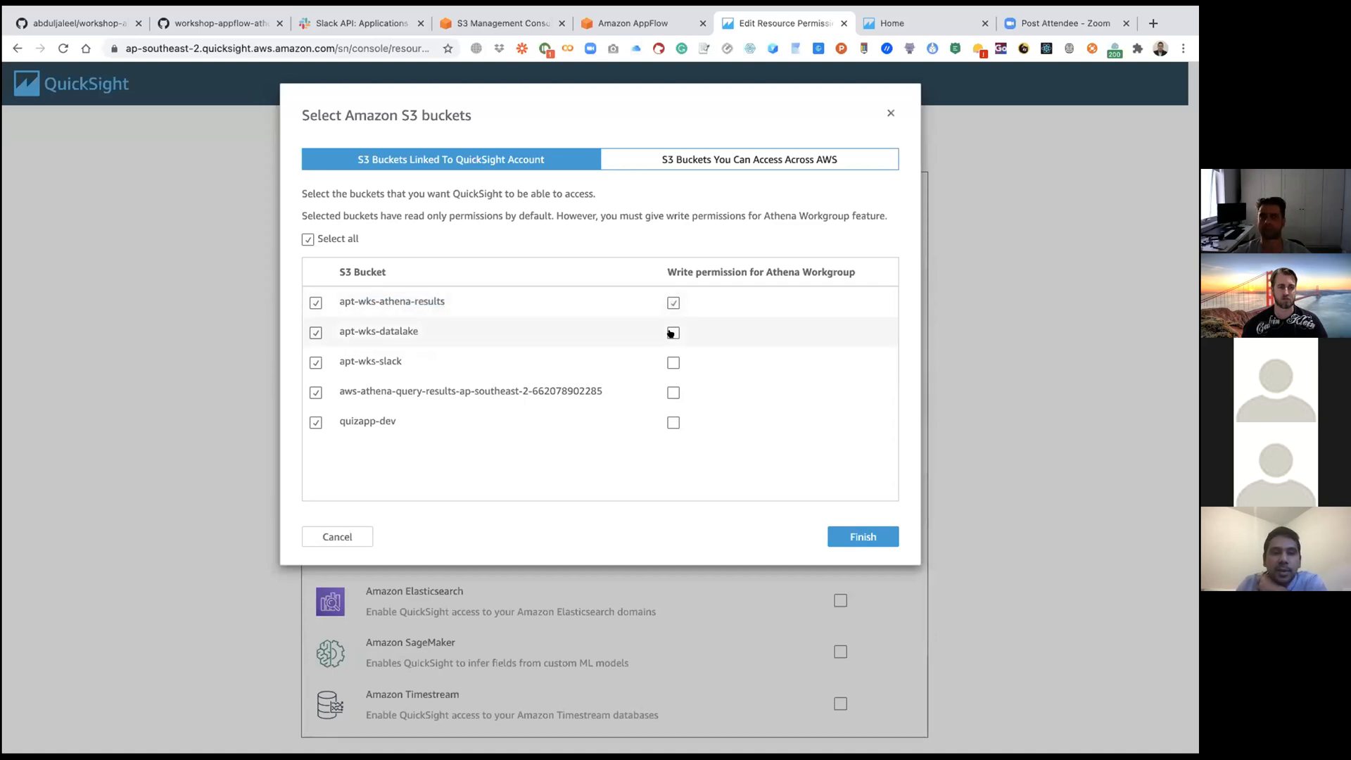
pyautogui.click(670, 332)
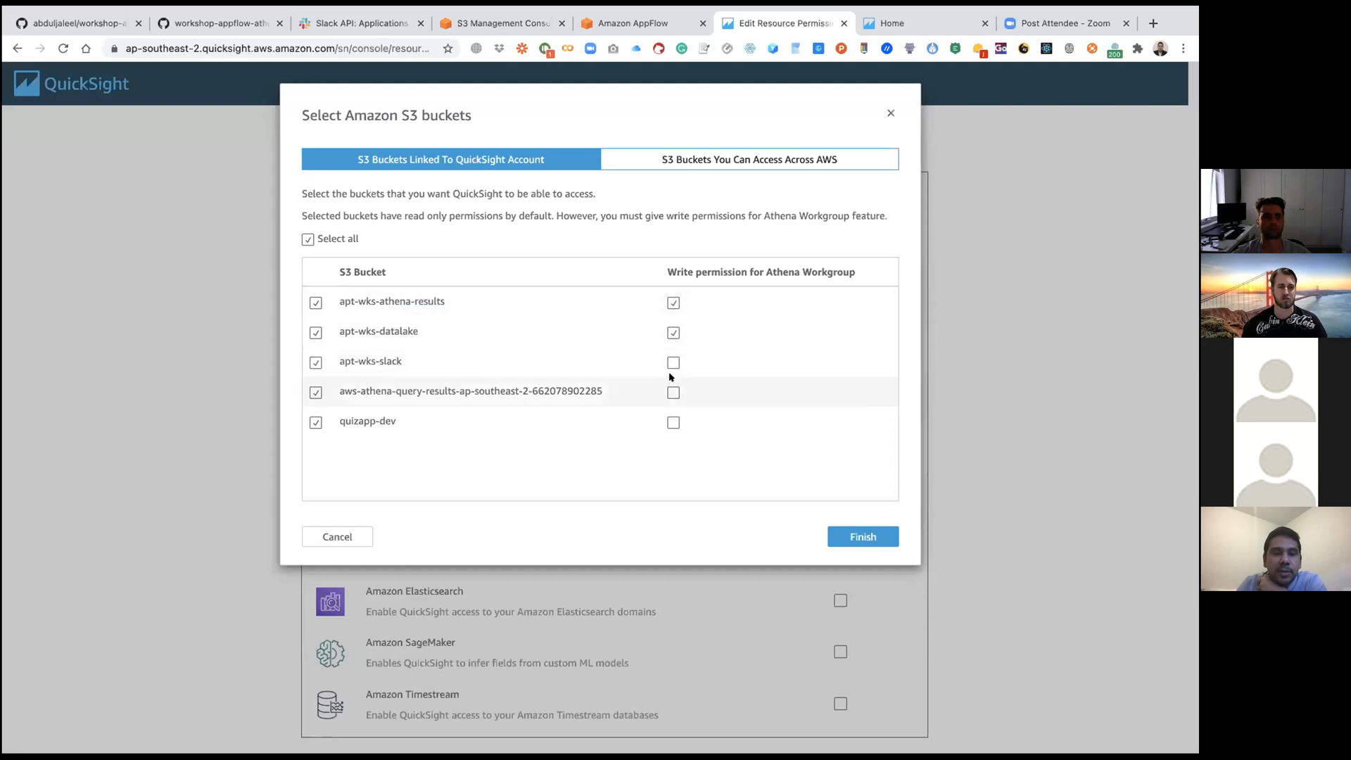
pyautogui.click(672, 391)
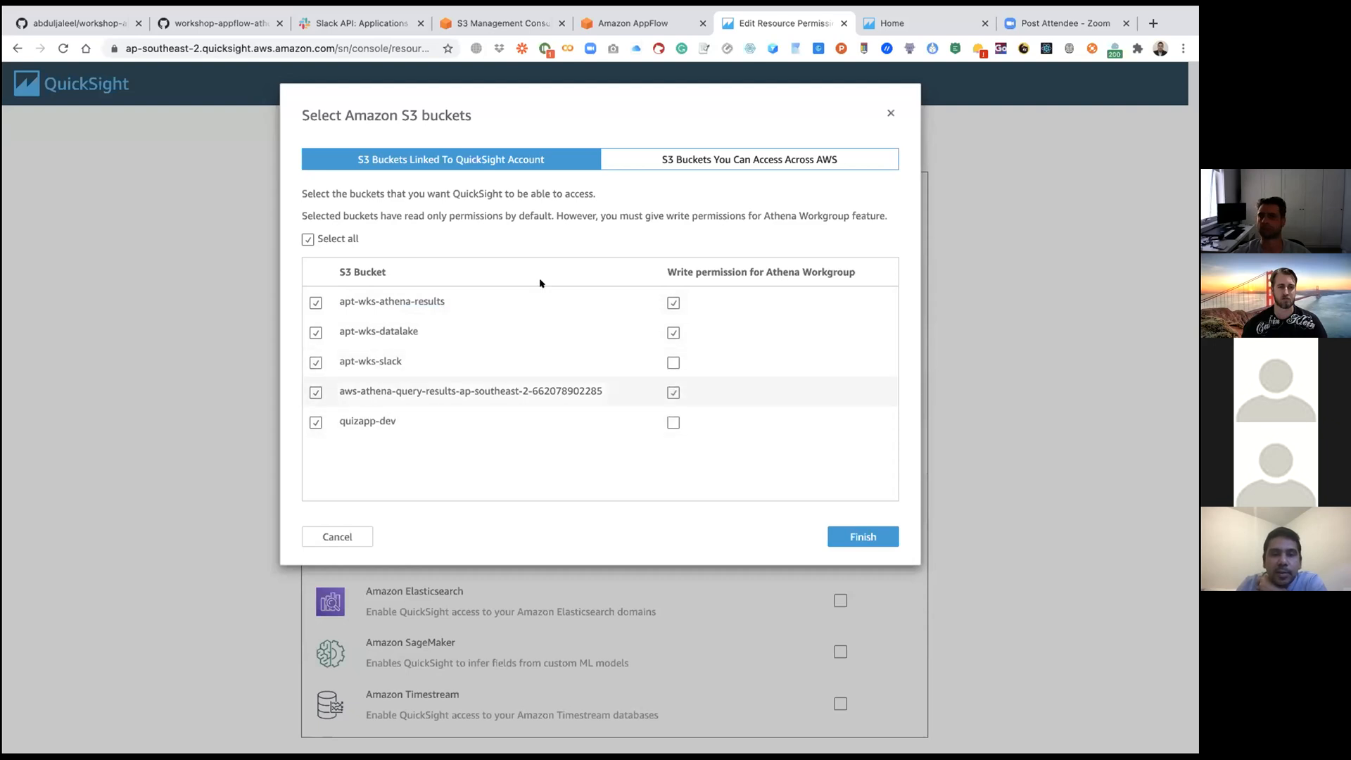
pyautogui.click(510, 25)
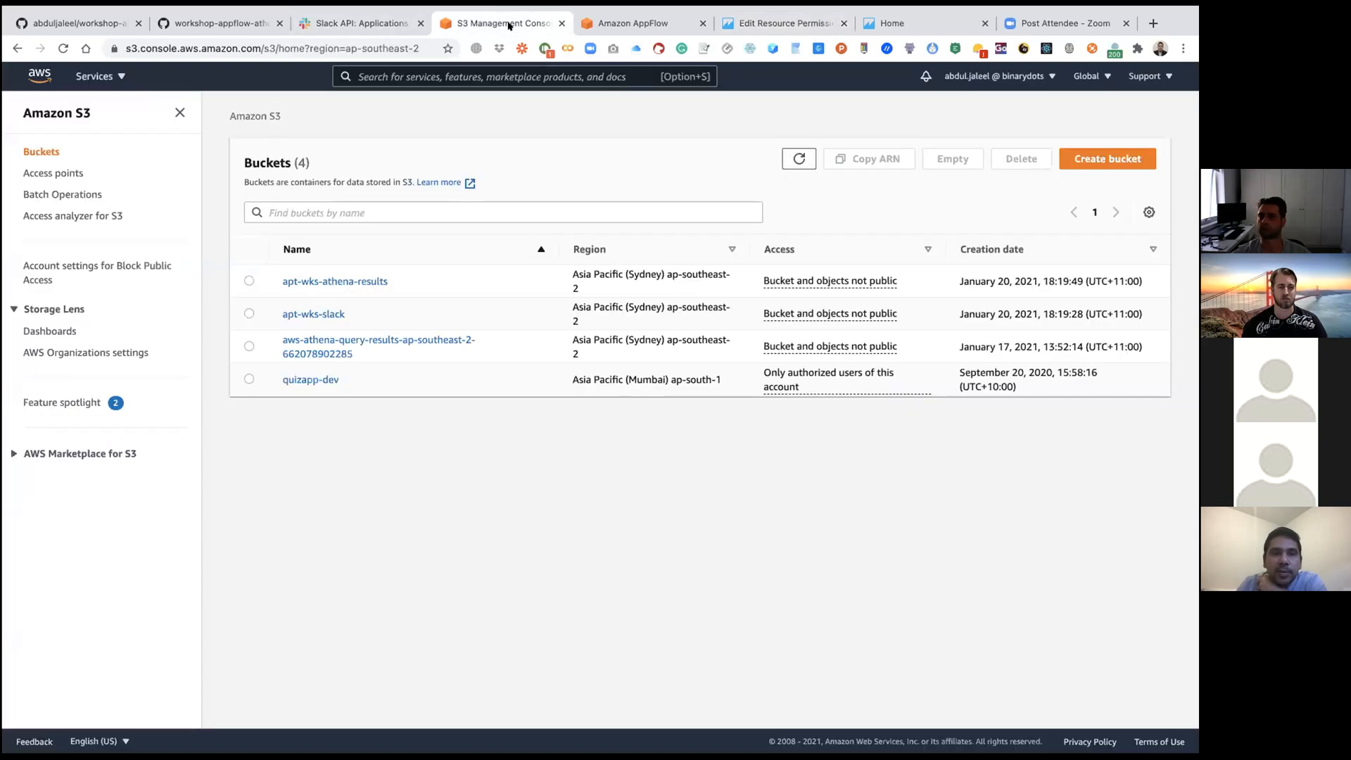
pyautogui.click(806, 24)
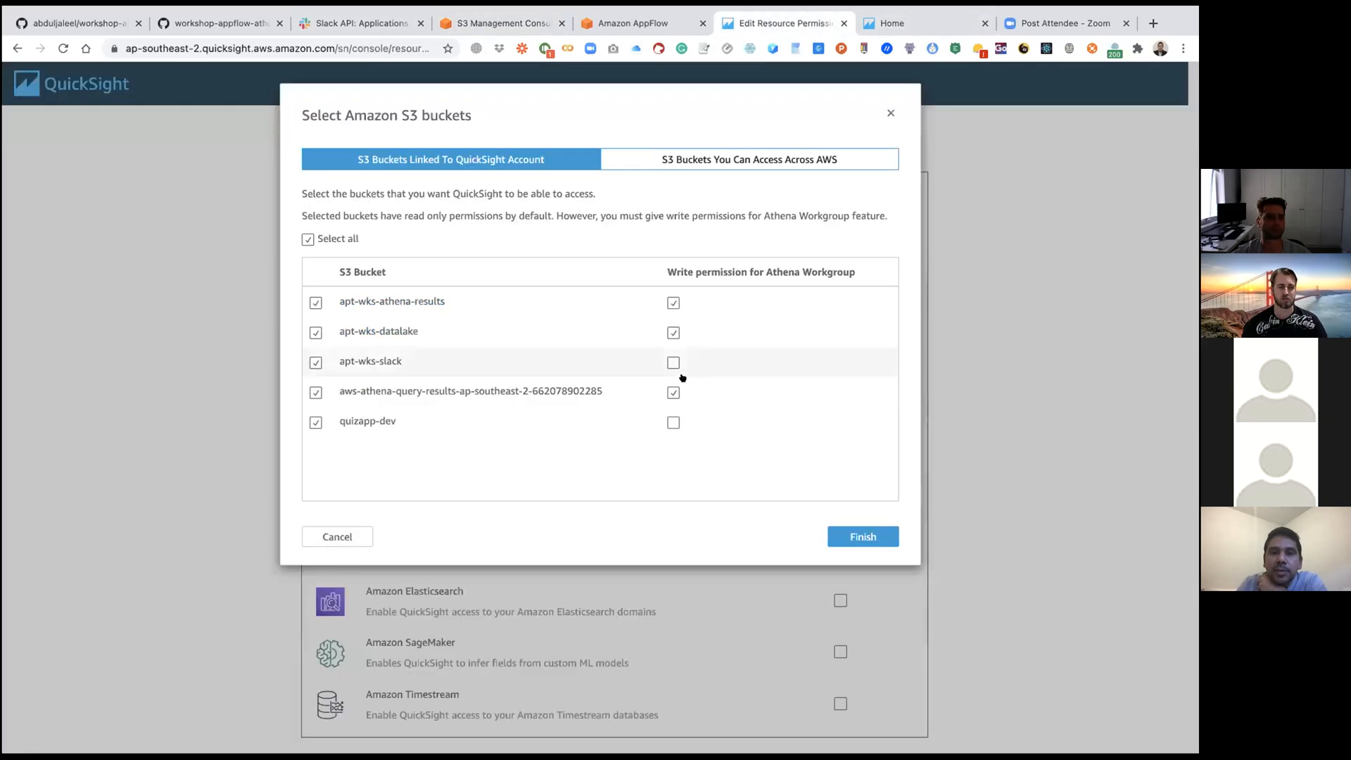
pyautogui.click(673, 361)
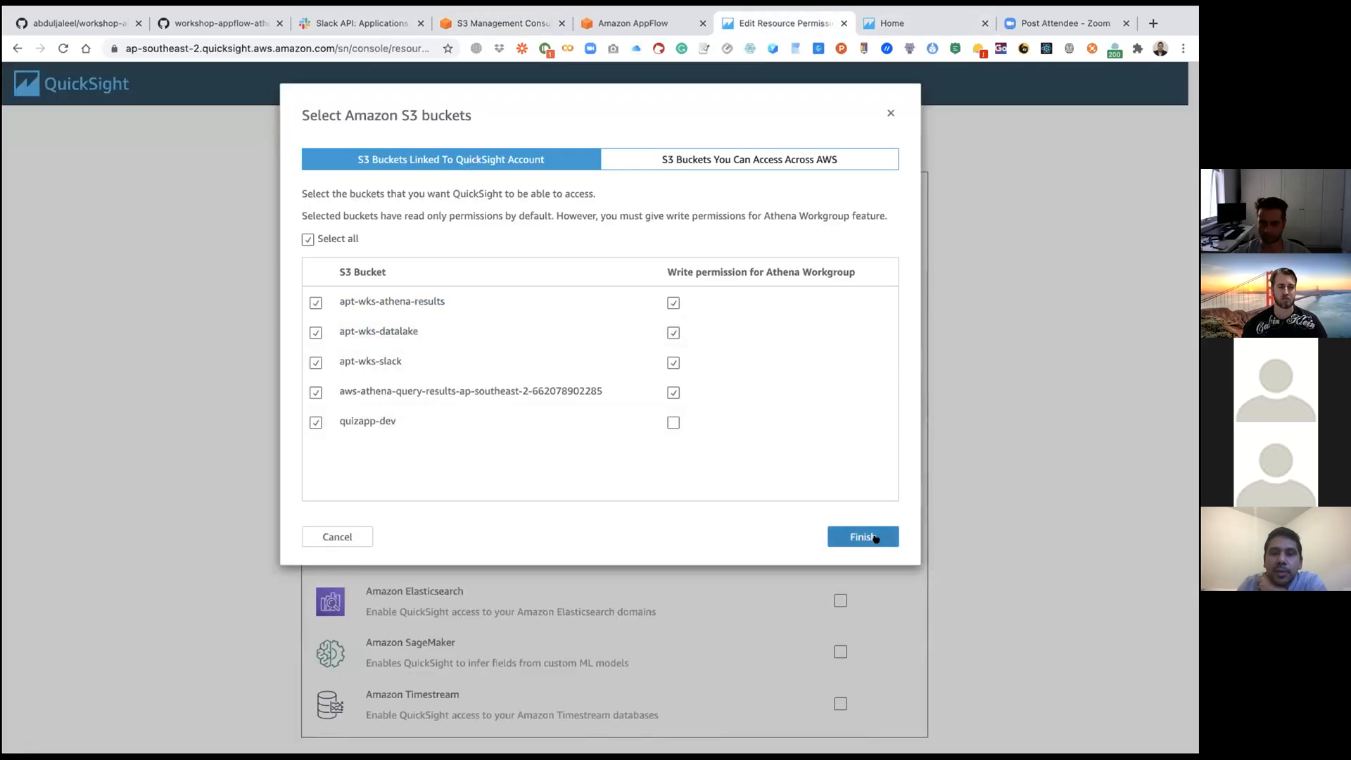
pyautogui.click(864, 536)
# Step: Update QuickSight's access to AWS services with the chosen permissions and return to the QuickSight home page
pyautogui.scroll(-2, 987, 389)
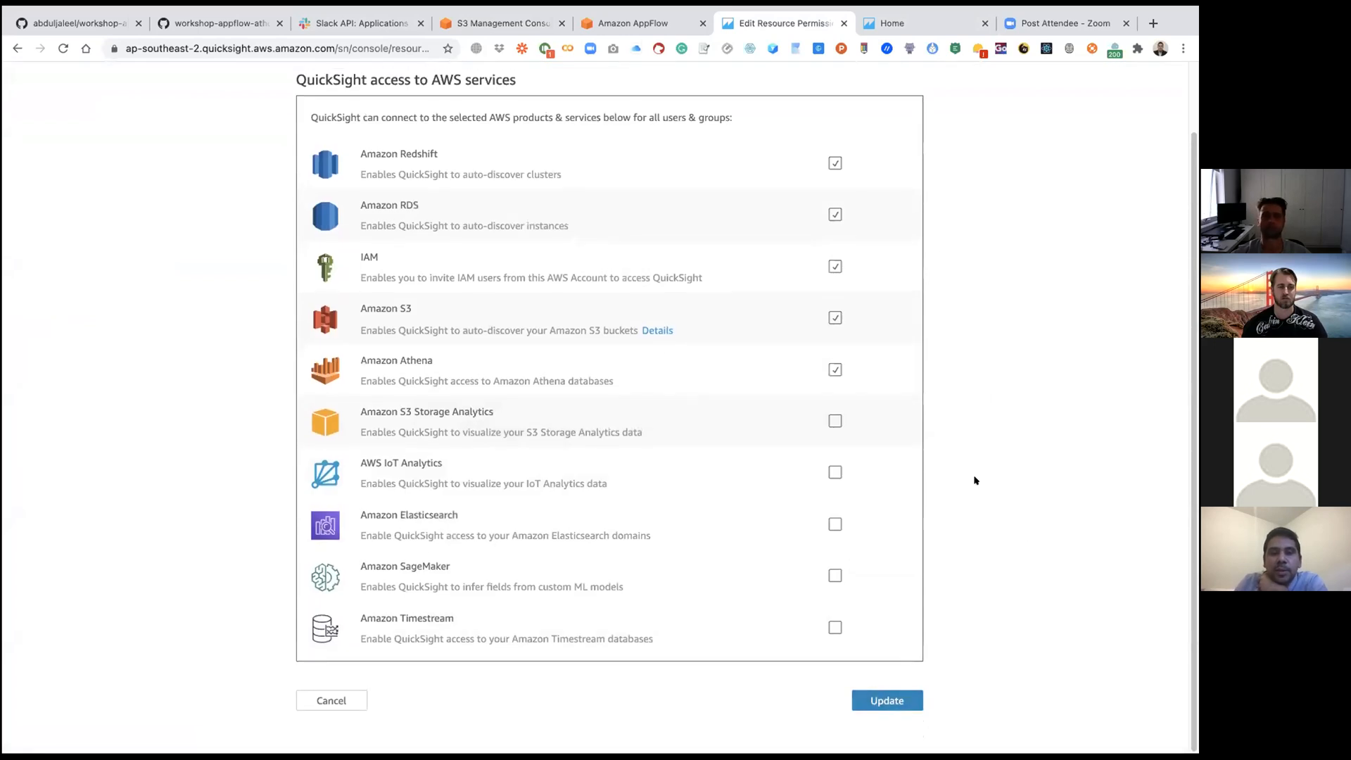
pyautogui.scroll(1, 974, 480)
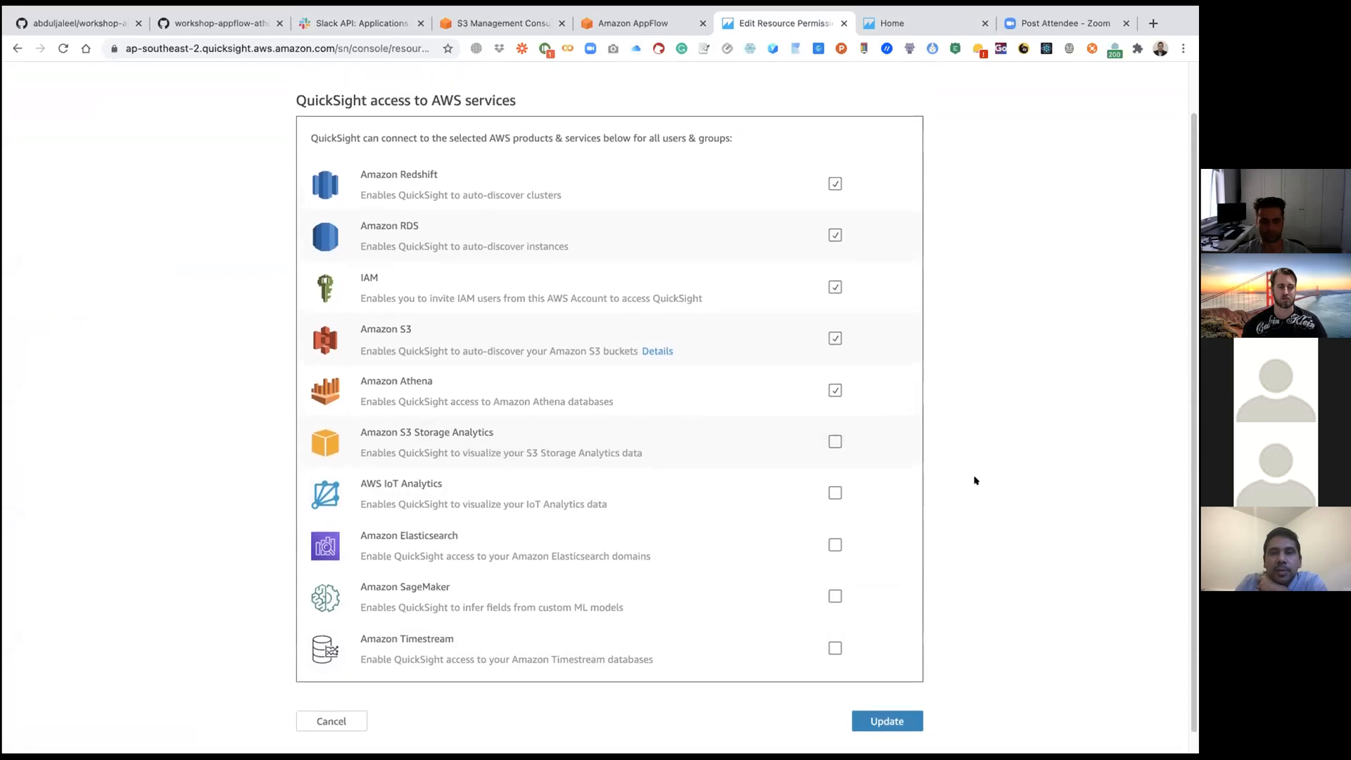
pyautogui.scroll(1, 975, 480)
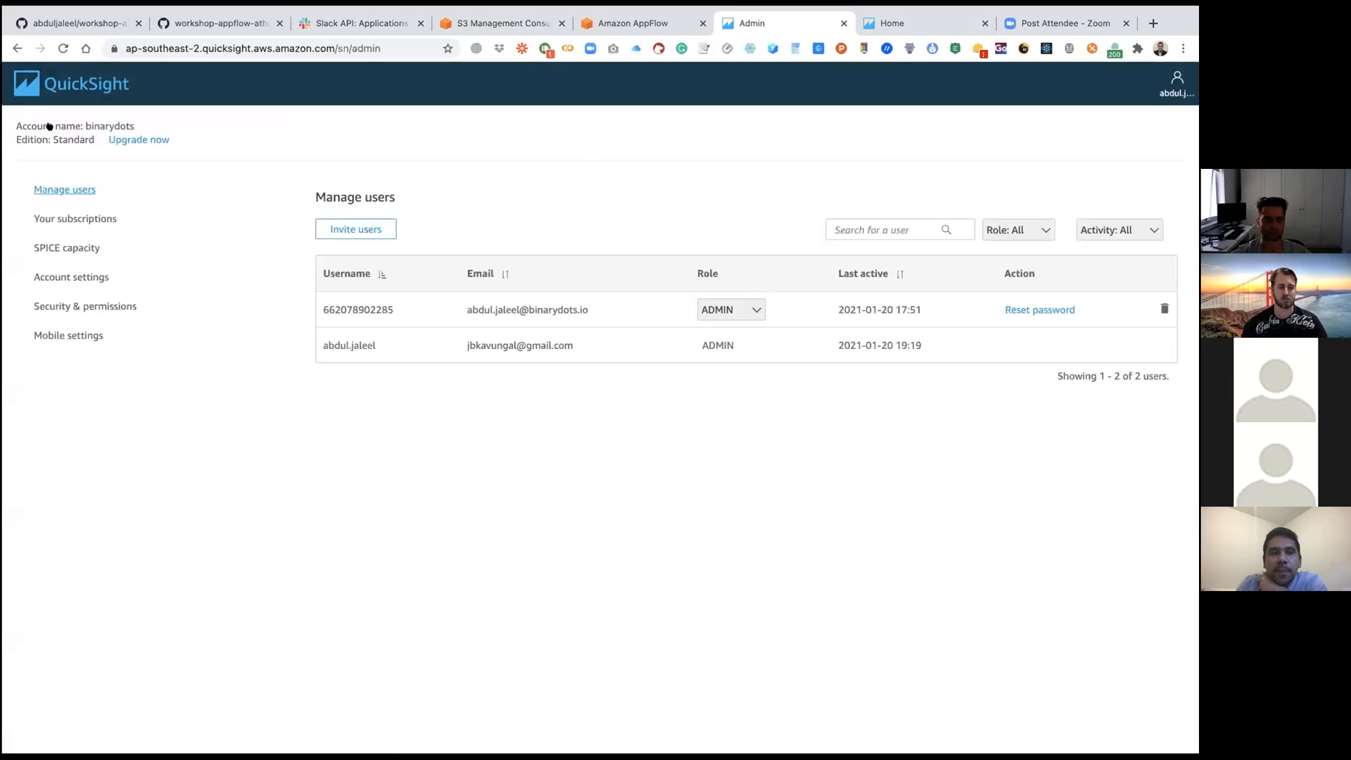
pyautogui.click(60, 84)
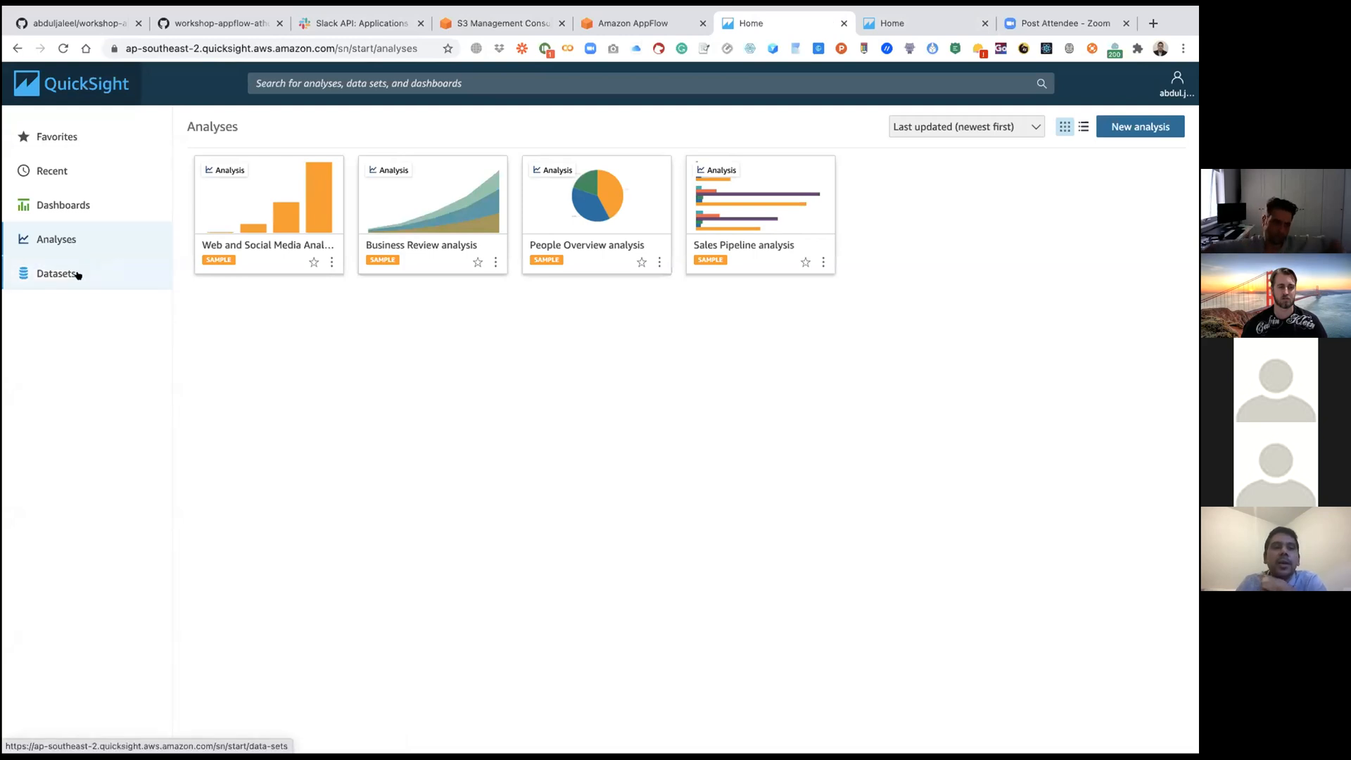
# Step: Start a new dataset from Athena and create the data source apt-athena-quicksight-source using the primary workgroup
pyautogui.click(44, 274)
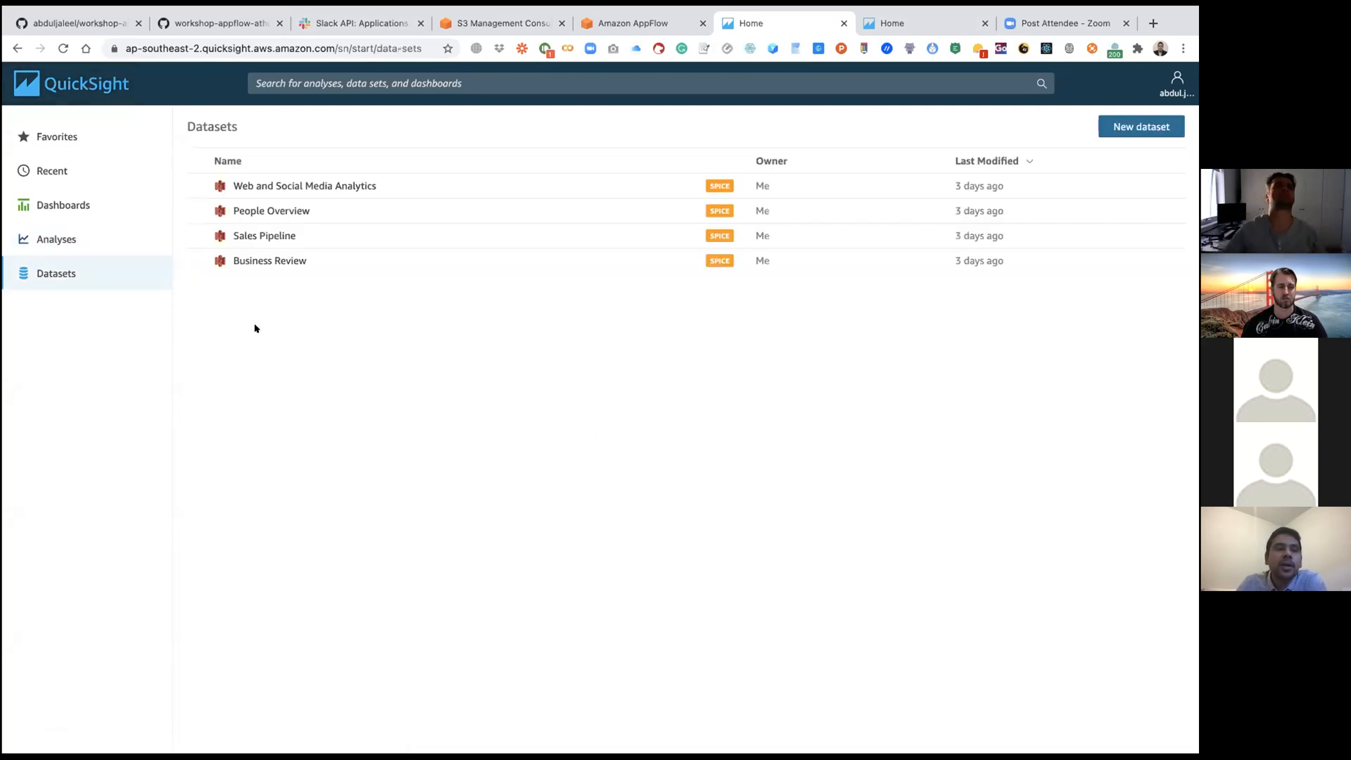
pyautogui.click(1141, 127)
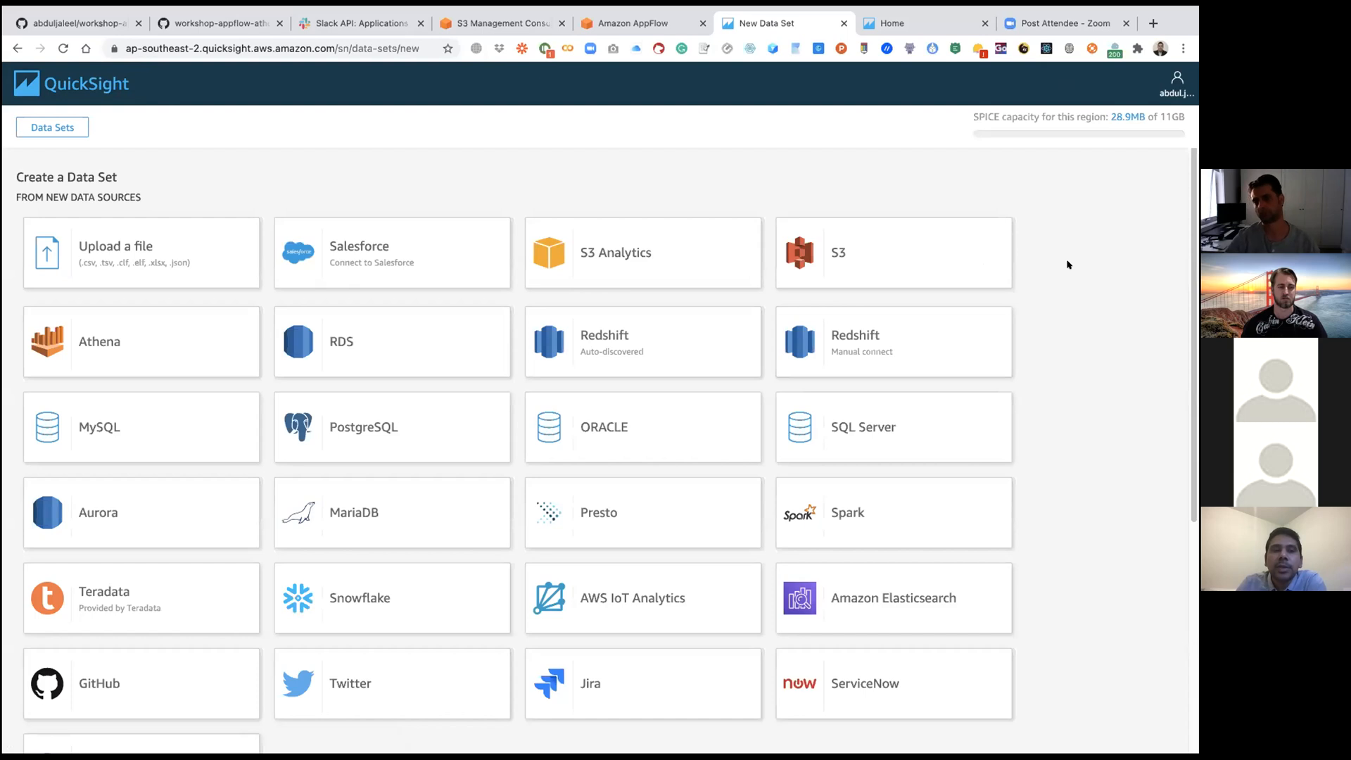
pyautogui.click(74, 344)
pyautogui.click(437, 166)
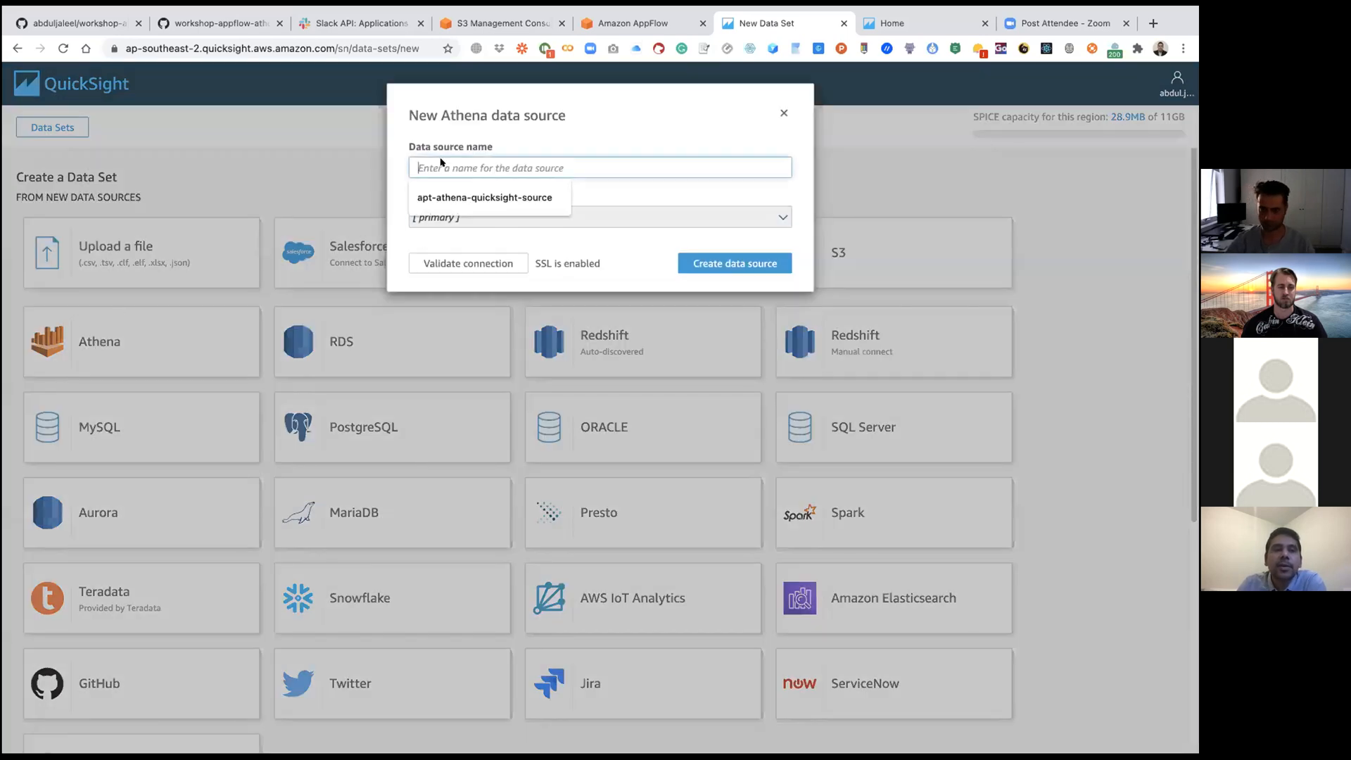
pyautogui.click(567, 197)
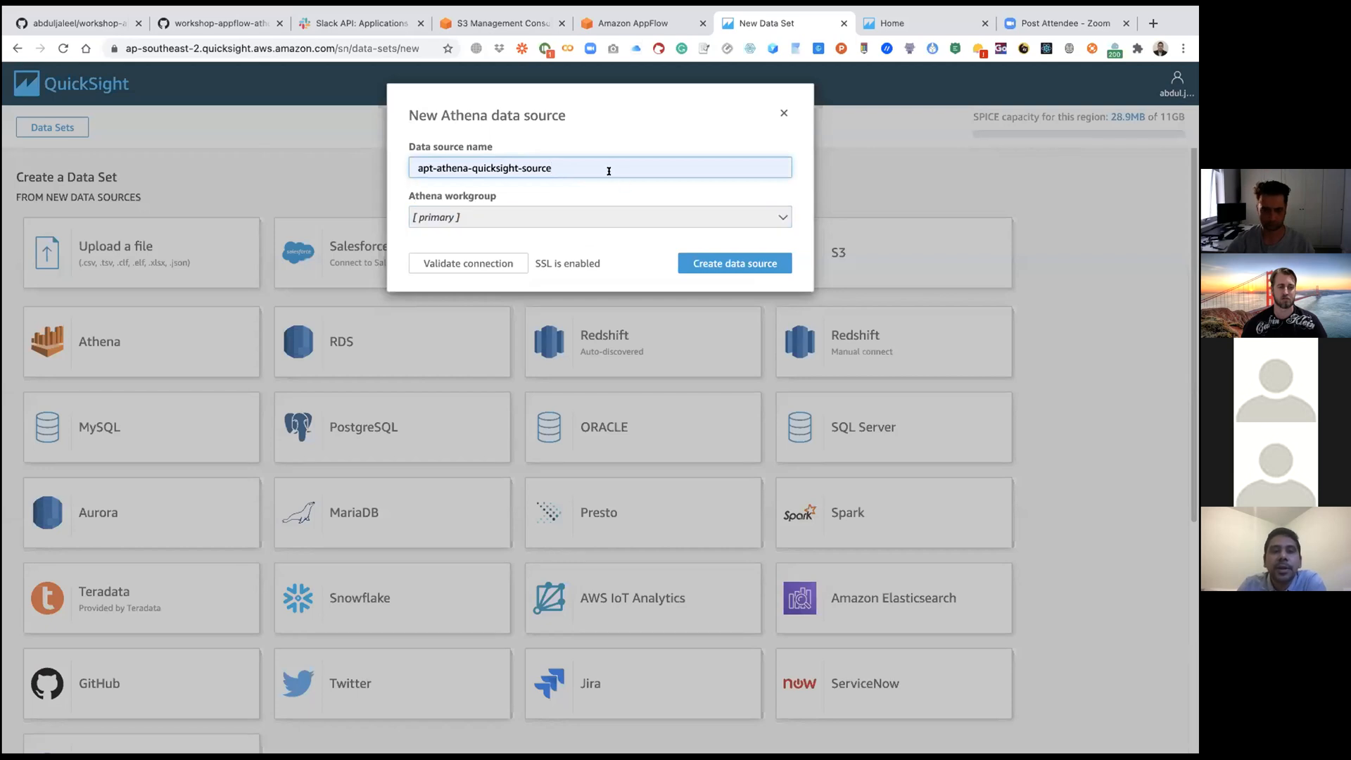
pyautogui.click(423, 219)
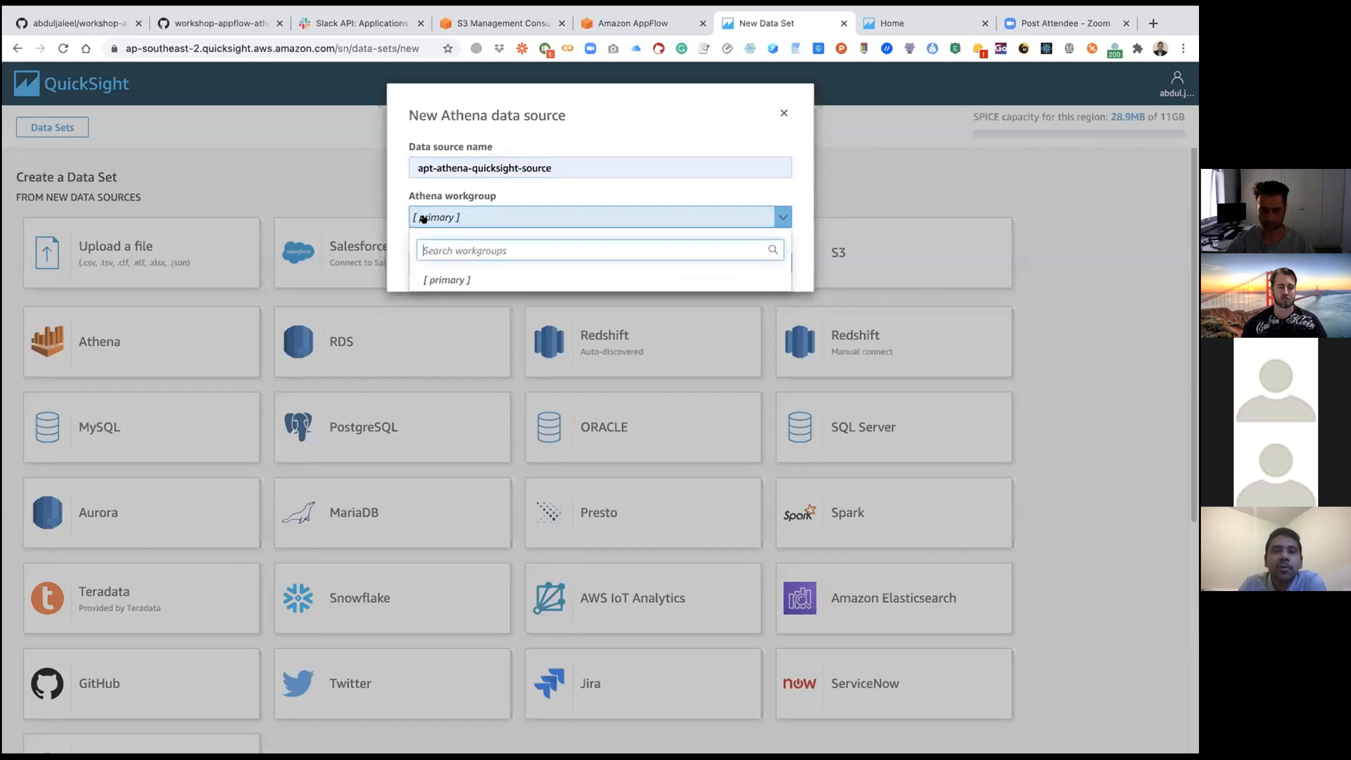
pyautogui.click(502, 196)
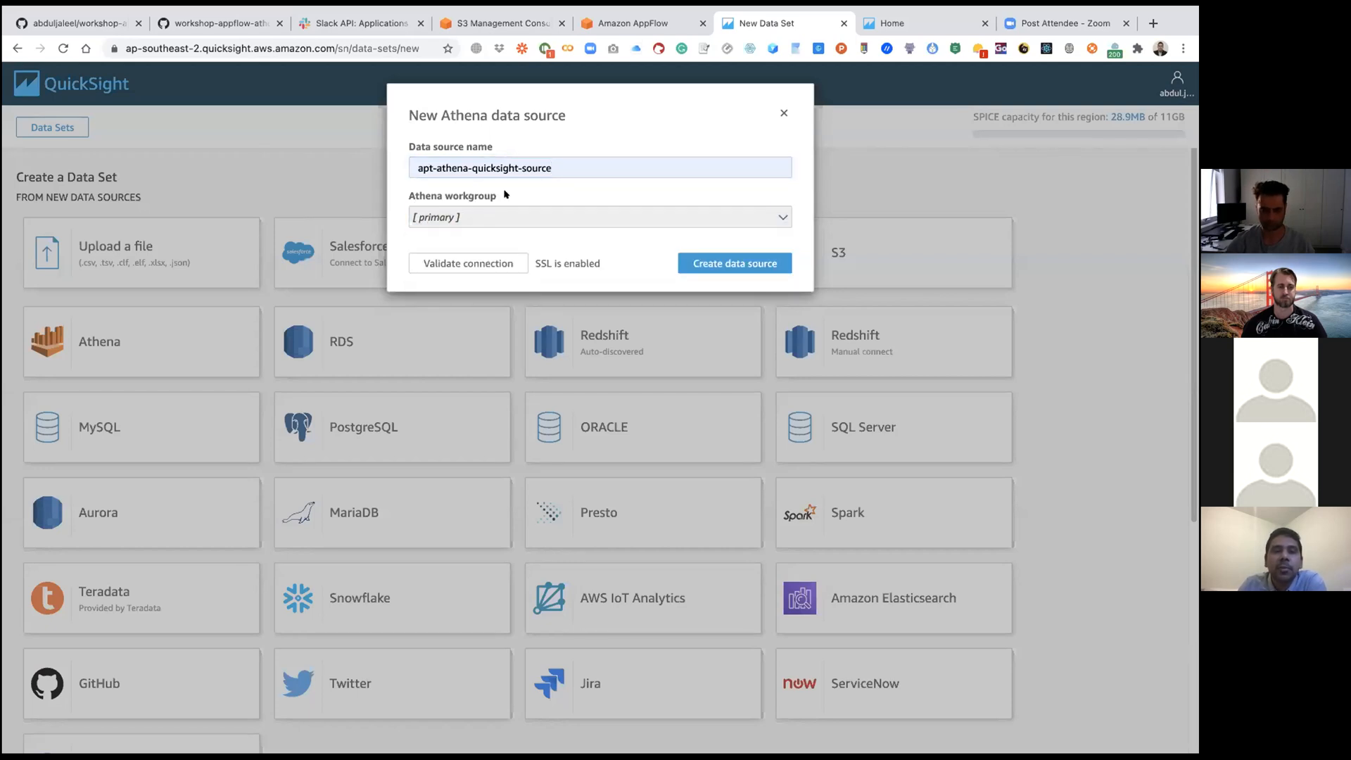
pyautogui.click(732, 263)
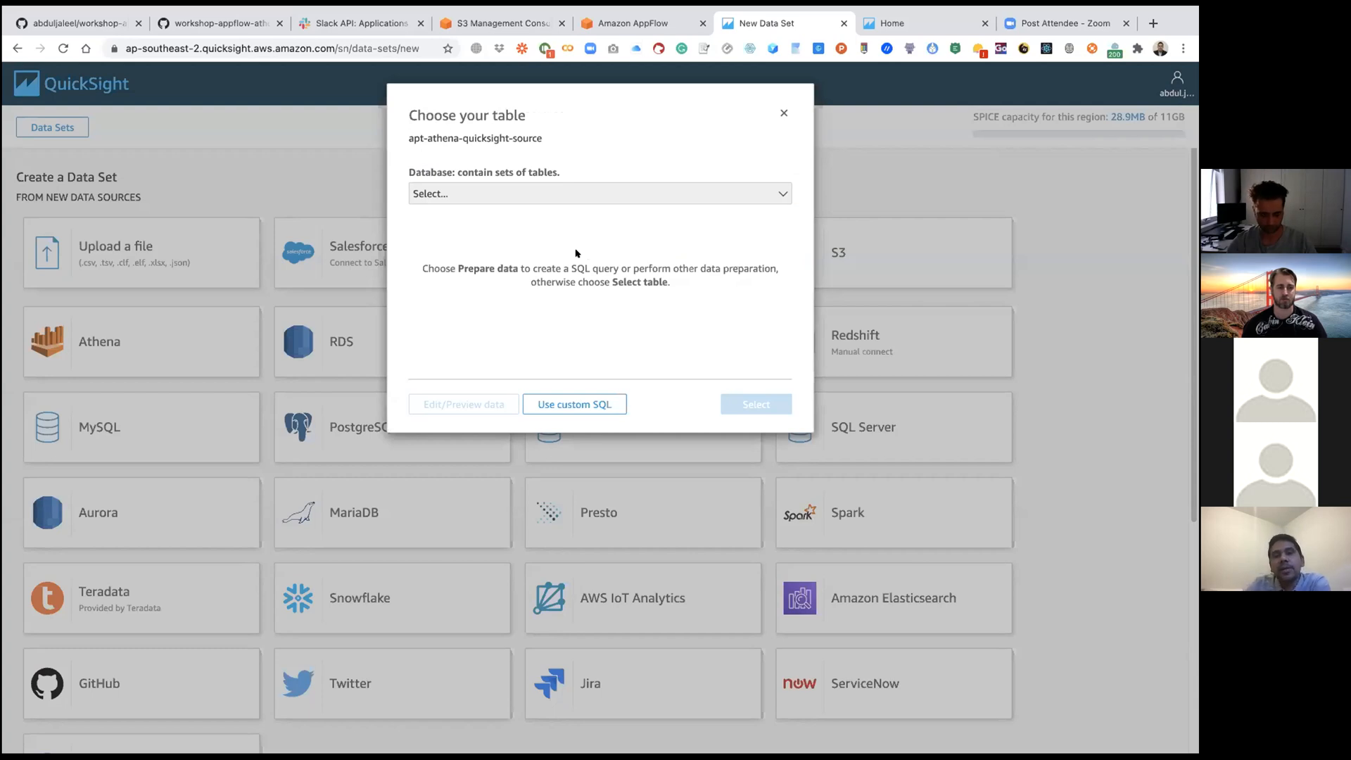
# Step: Choose the slack_table_analysis table from the slack_db database, keep the import to SPICE, and visualize the dataset
pyautogui.click(536, 194)
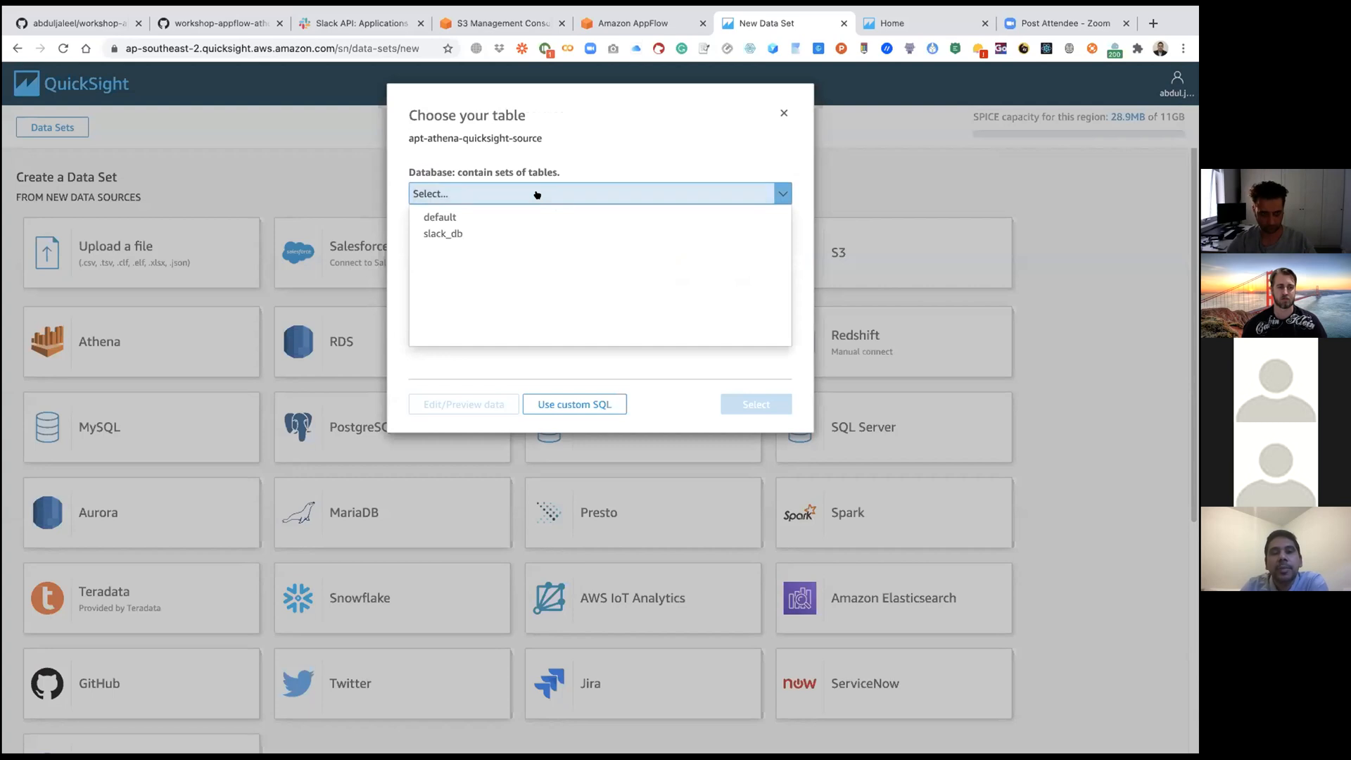
pyautogui.click(467, 234)
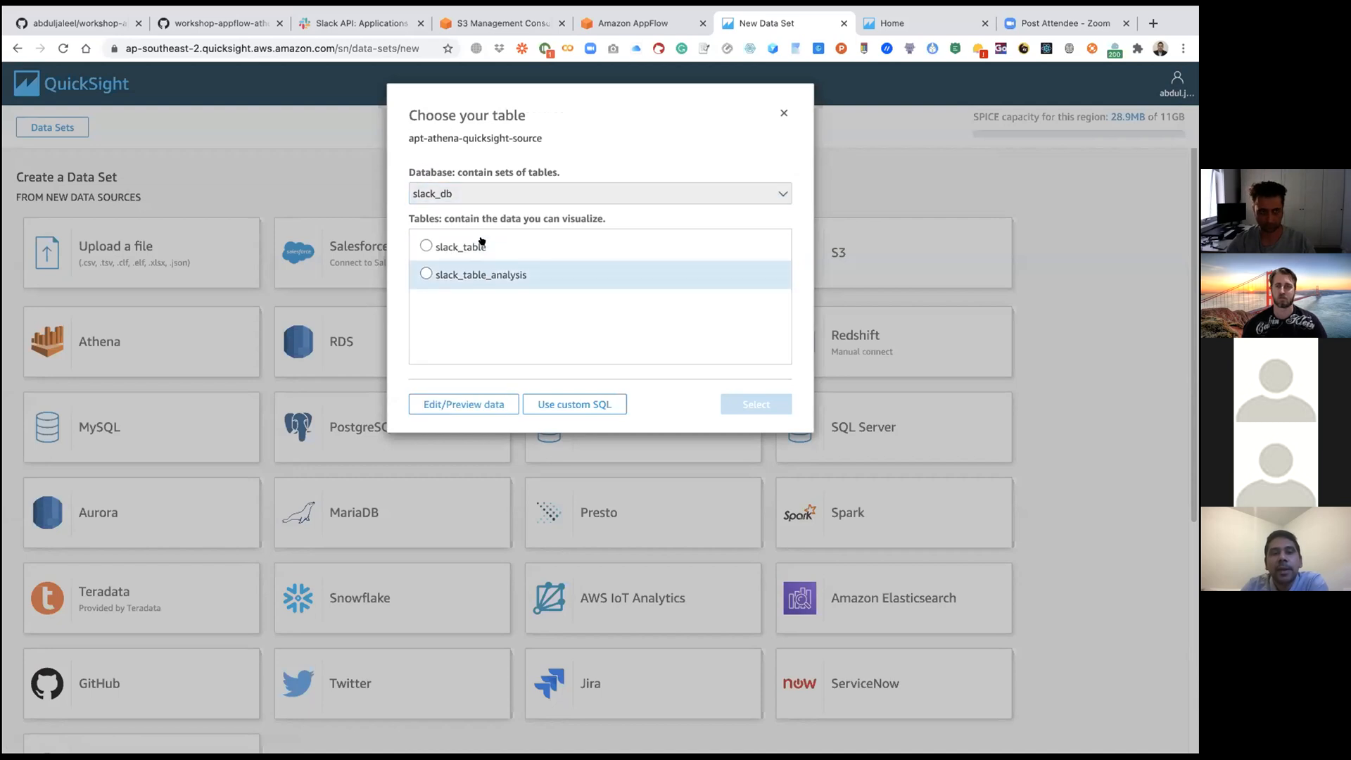
pyautogui.click(423, 275)
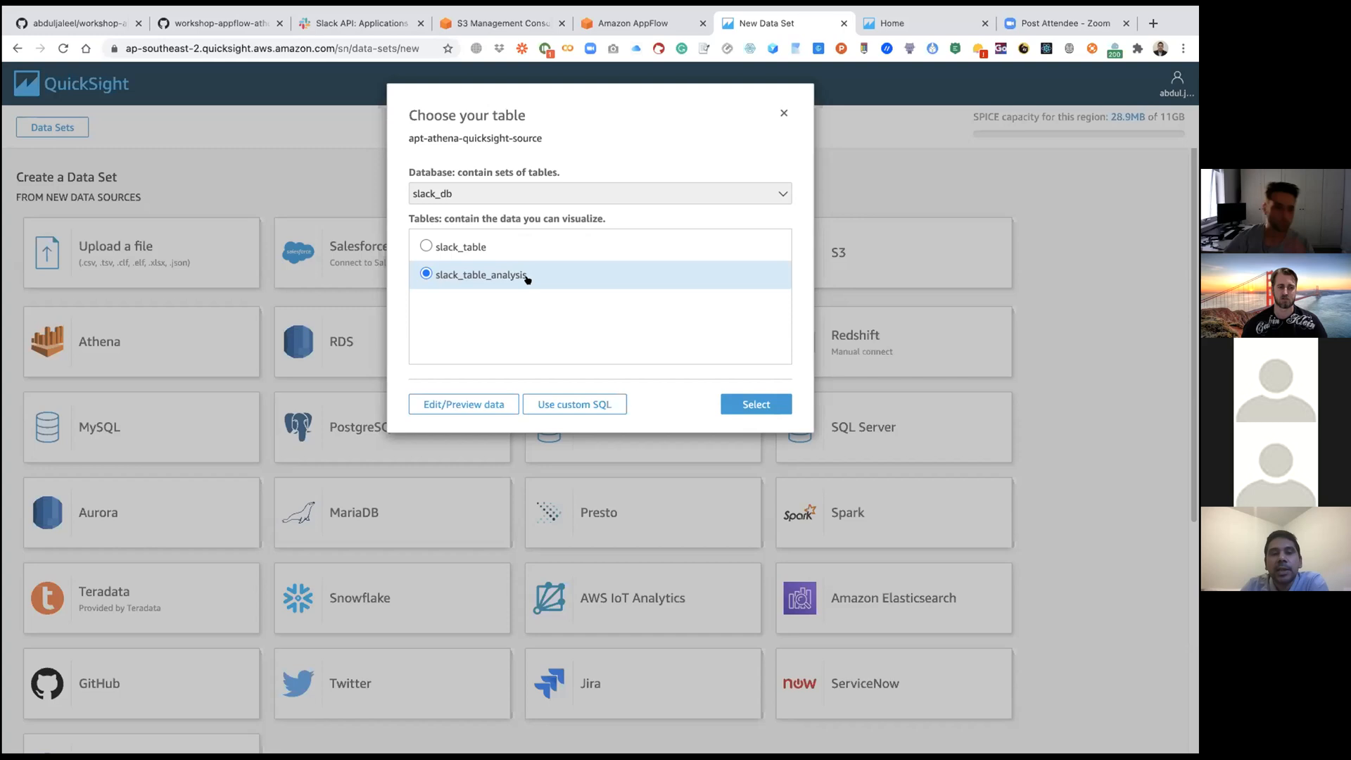
pyautogui.click(750, 405)
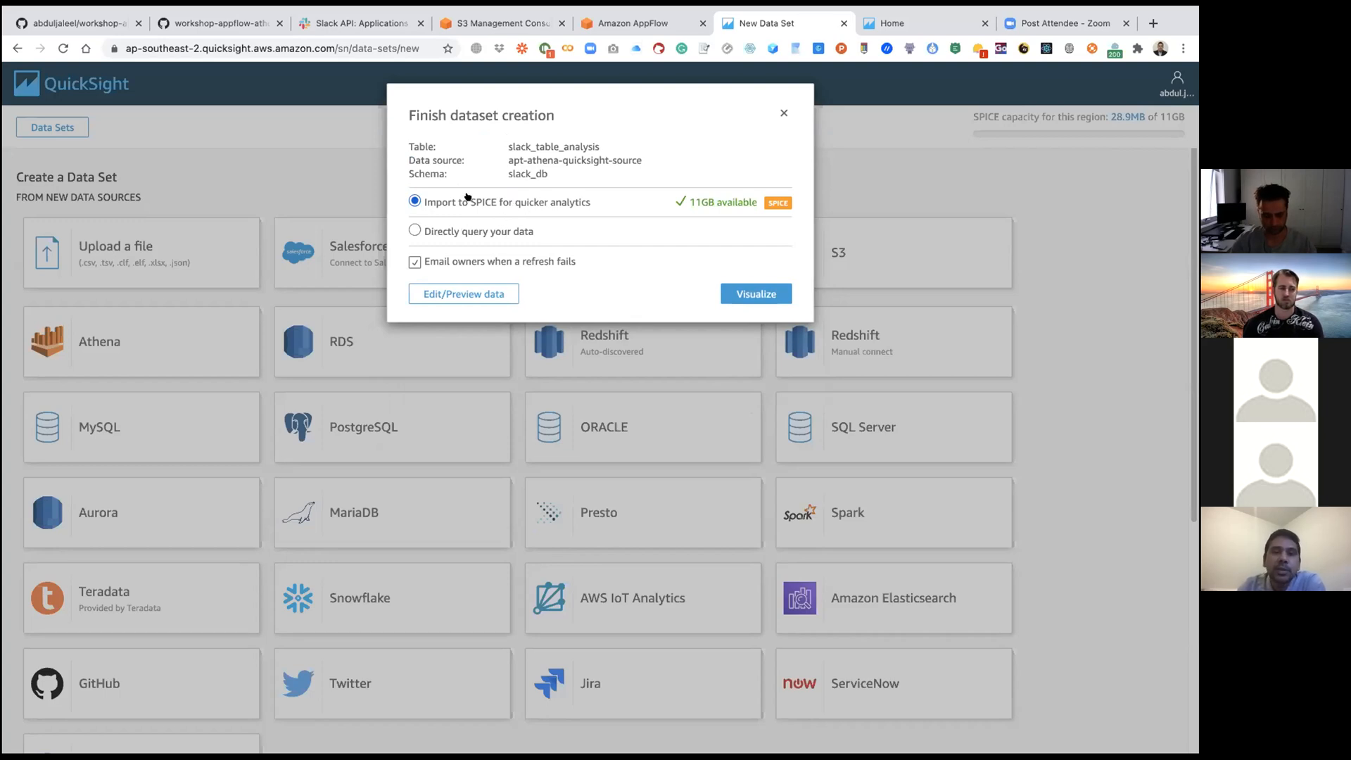
pyautogui.click(749, 293)
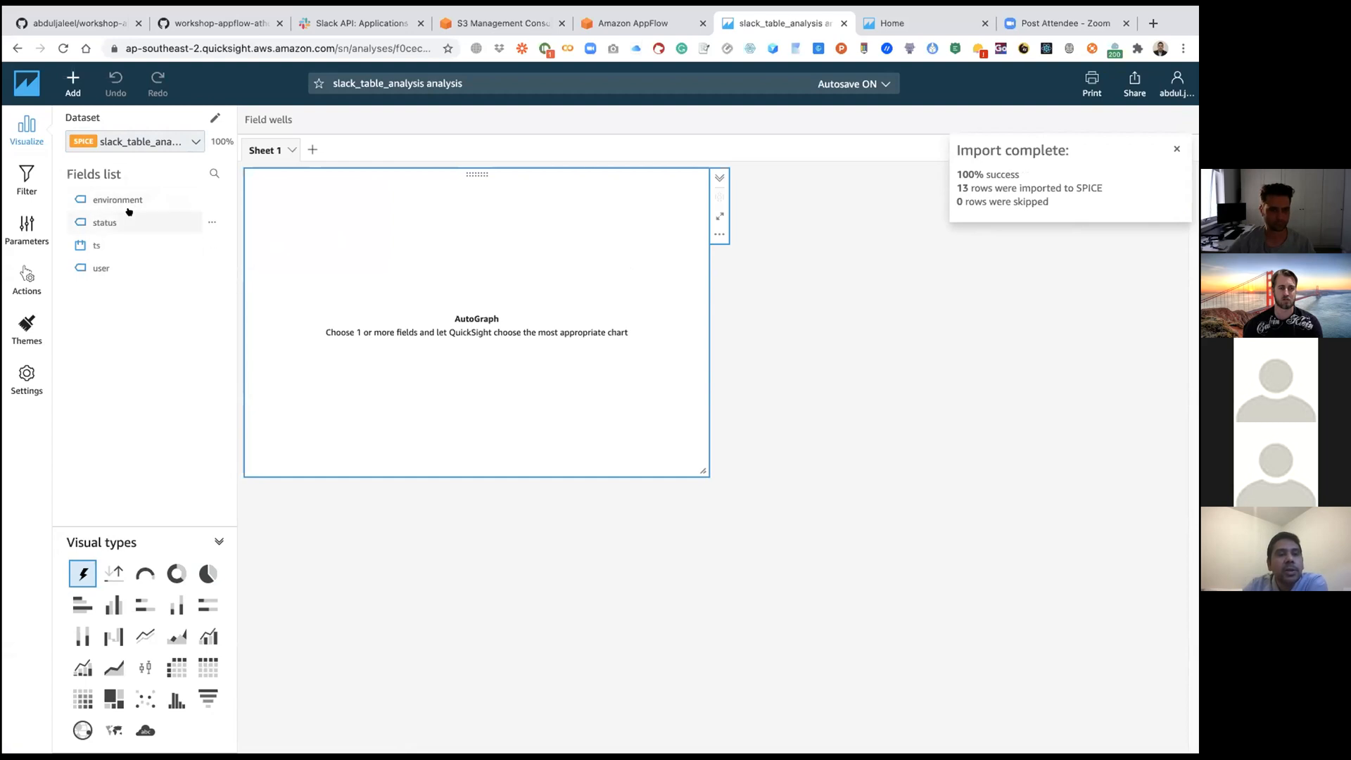
# Step: Build a vertical bar chart with ts on the X axis, status count as value and environment as group/color, and resize the visual
pyautogui.moveTo(126, 228); pyautogui.dragTo(392, 271)
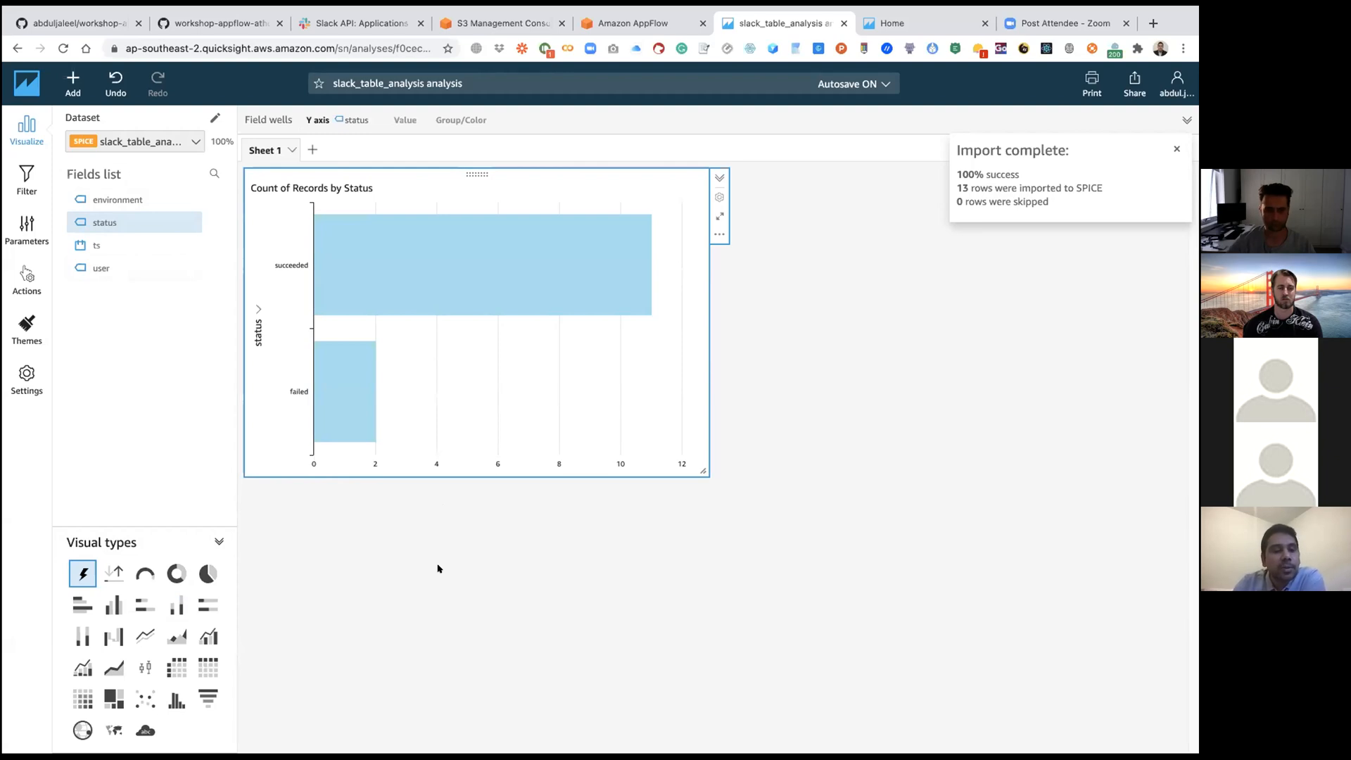
pyautogui.click(112, 607)
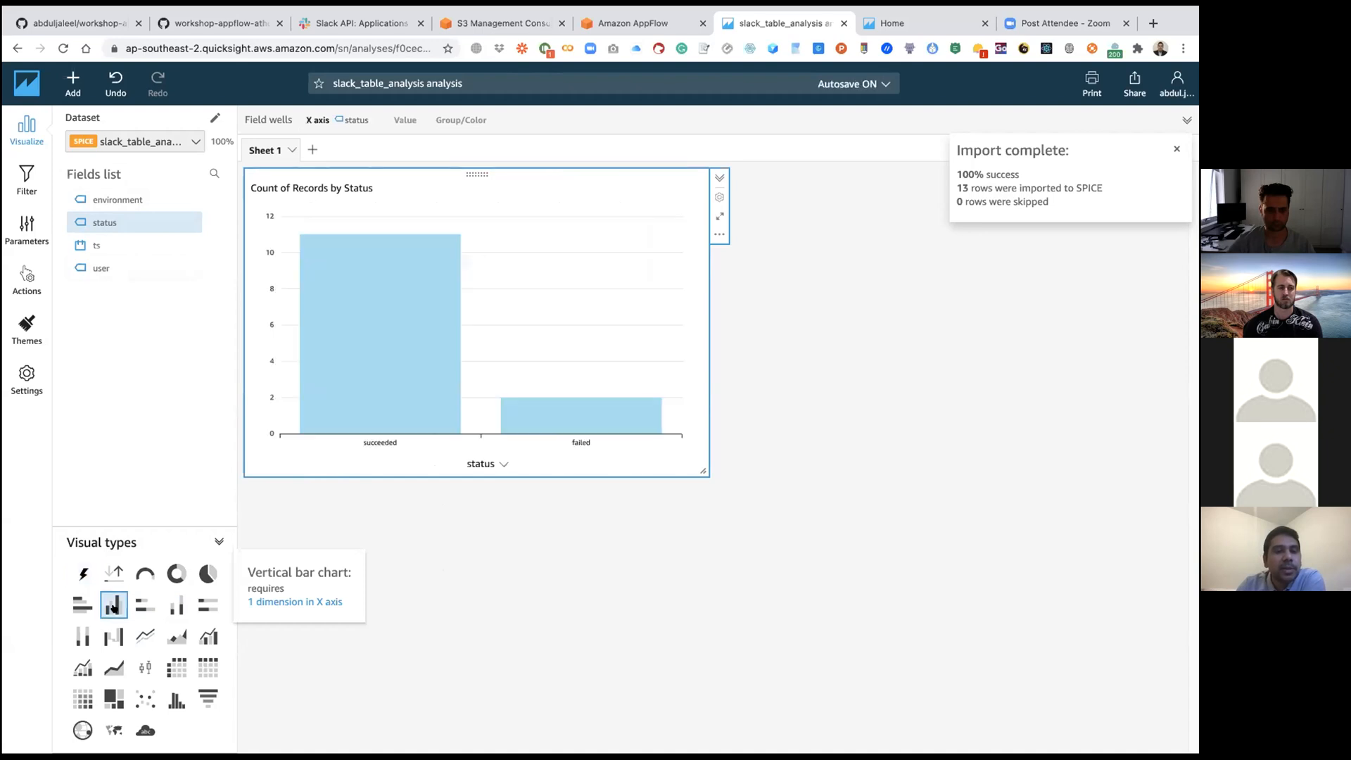
pyautogui.click(343, 124)
pyautogui.moveTo(331, 169); pyautogui.dragTo(556, 176)
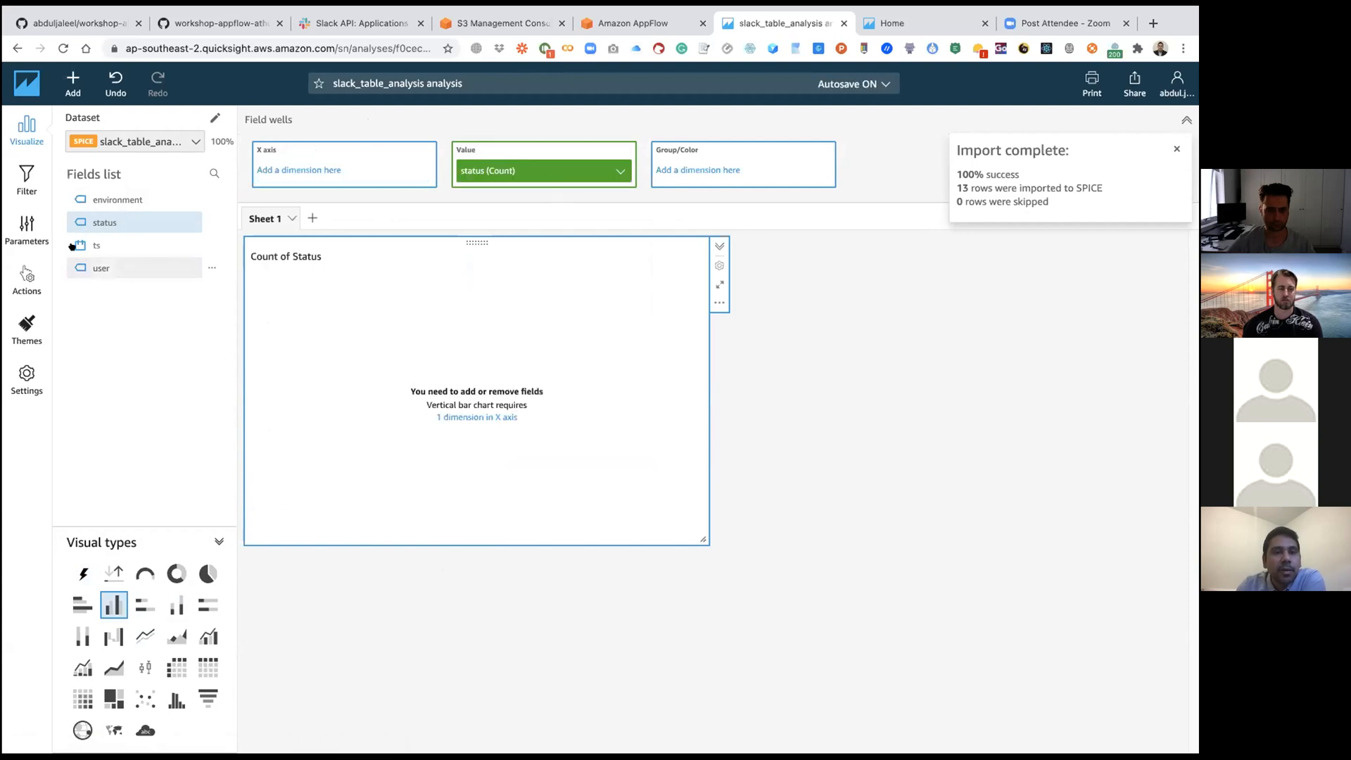
pyautogui.moveTo(118, 200); pyautogui.dragTo(772, 181)
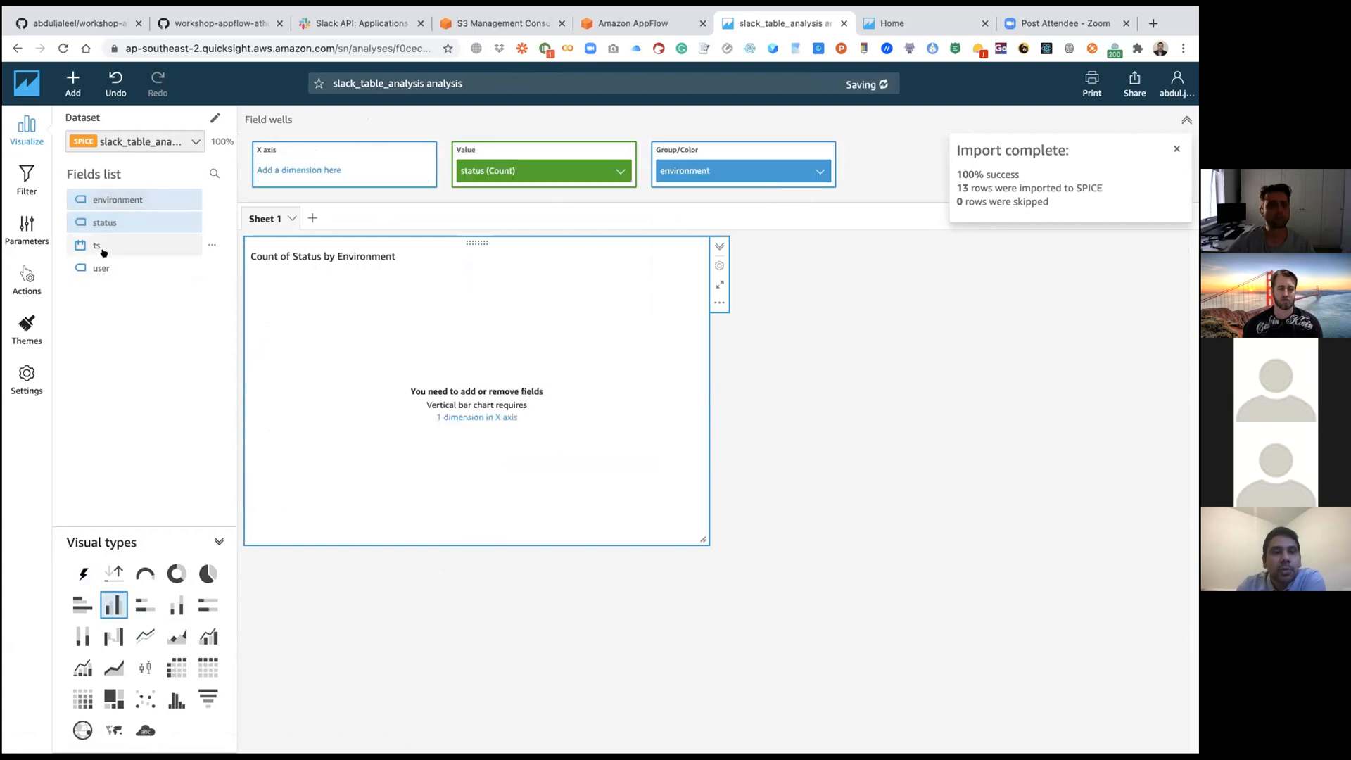
pyautogui.moveTo(99, 245); pyautogui.dragTo(342, 171)
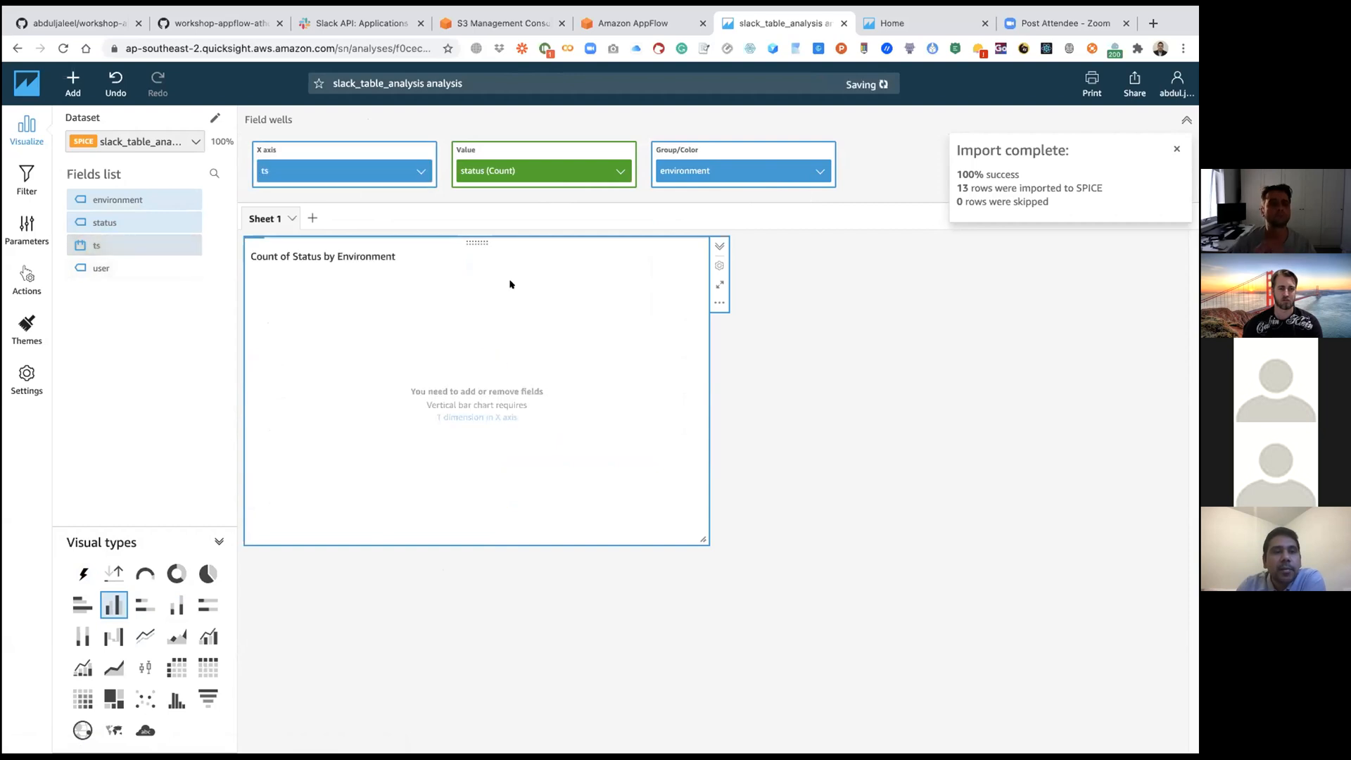
pyautogui.moveTo(703, 539); pyautogui.dragTo(949, 584)
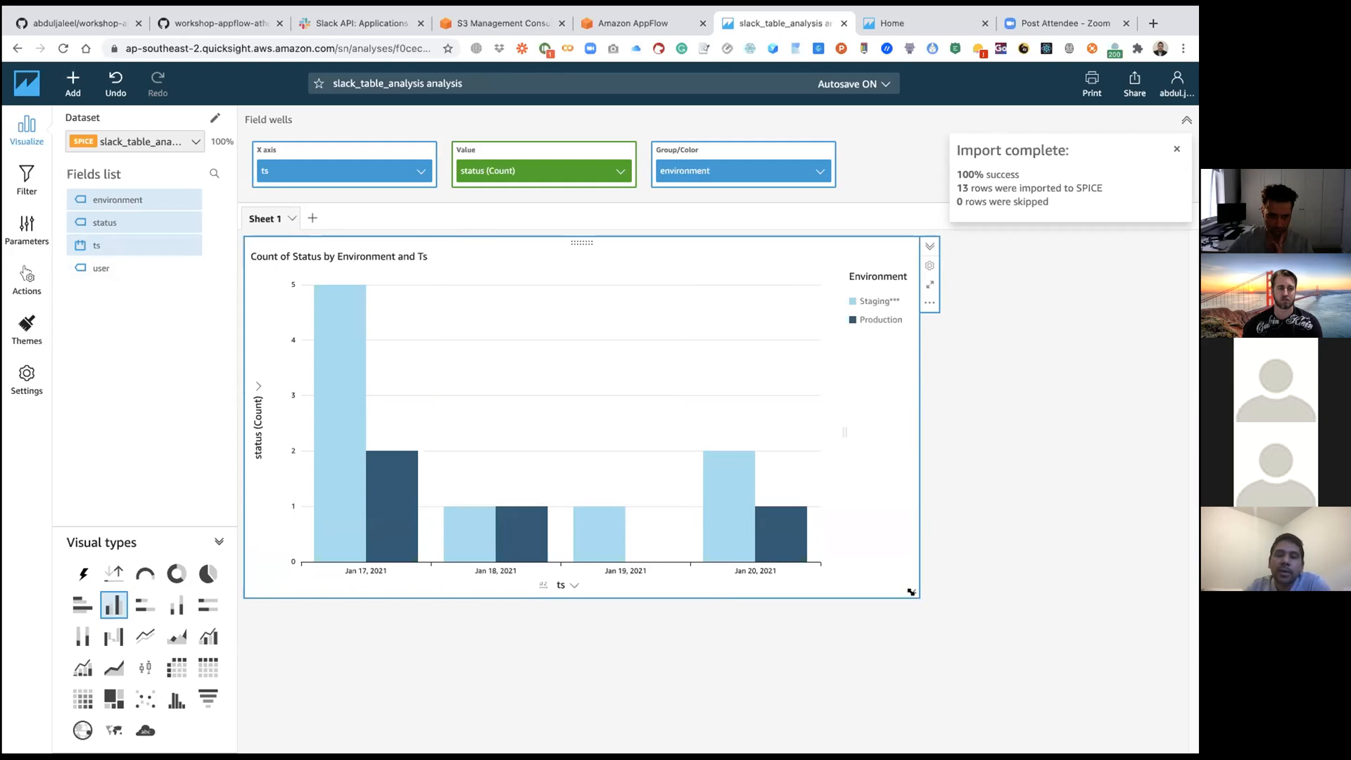
pyautogui.moveTo(913, 591); pyautogui.dragTo(653, 481)
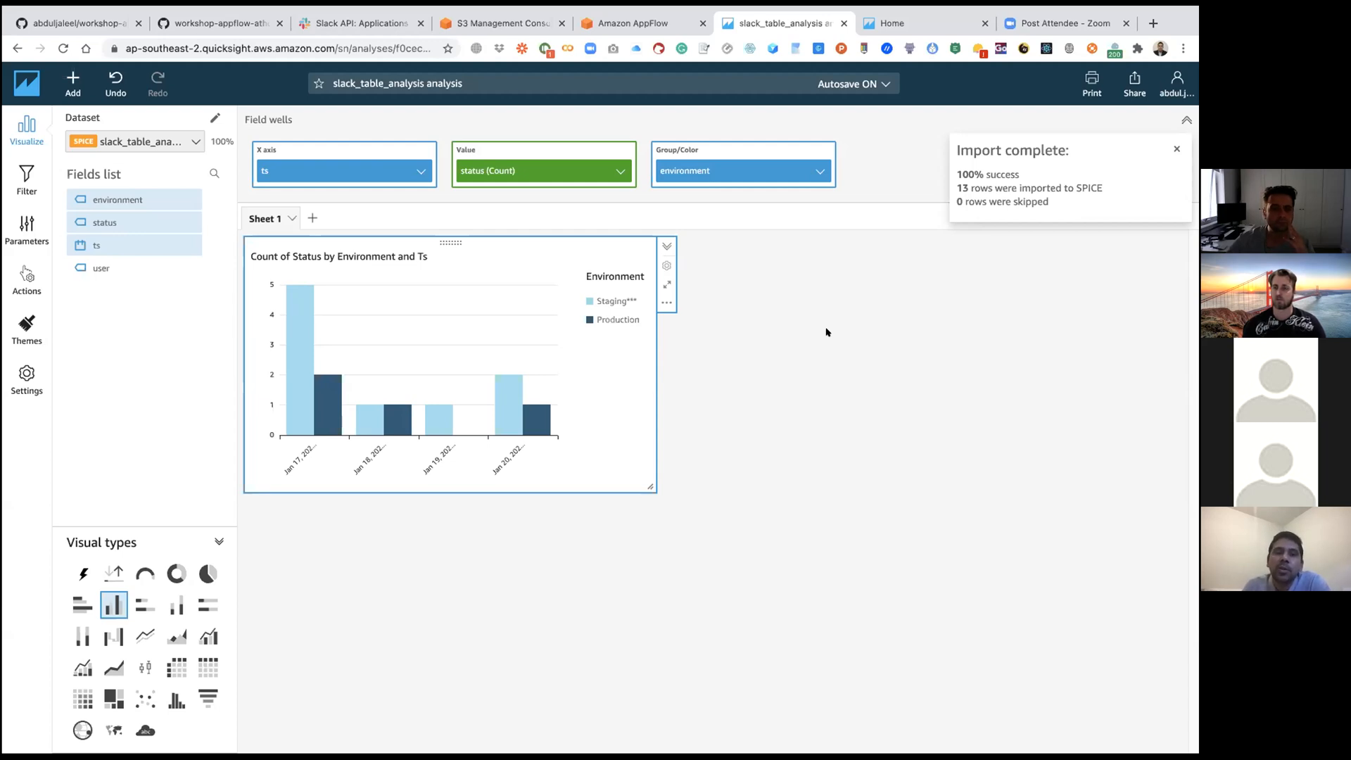
# Step: Check the refresh options in the slack_table_analysis dataset's details, and reopen the slack_table_analysis analysis
pyautogui.click(26, 83)
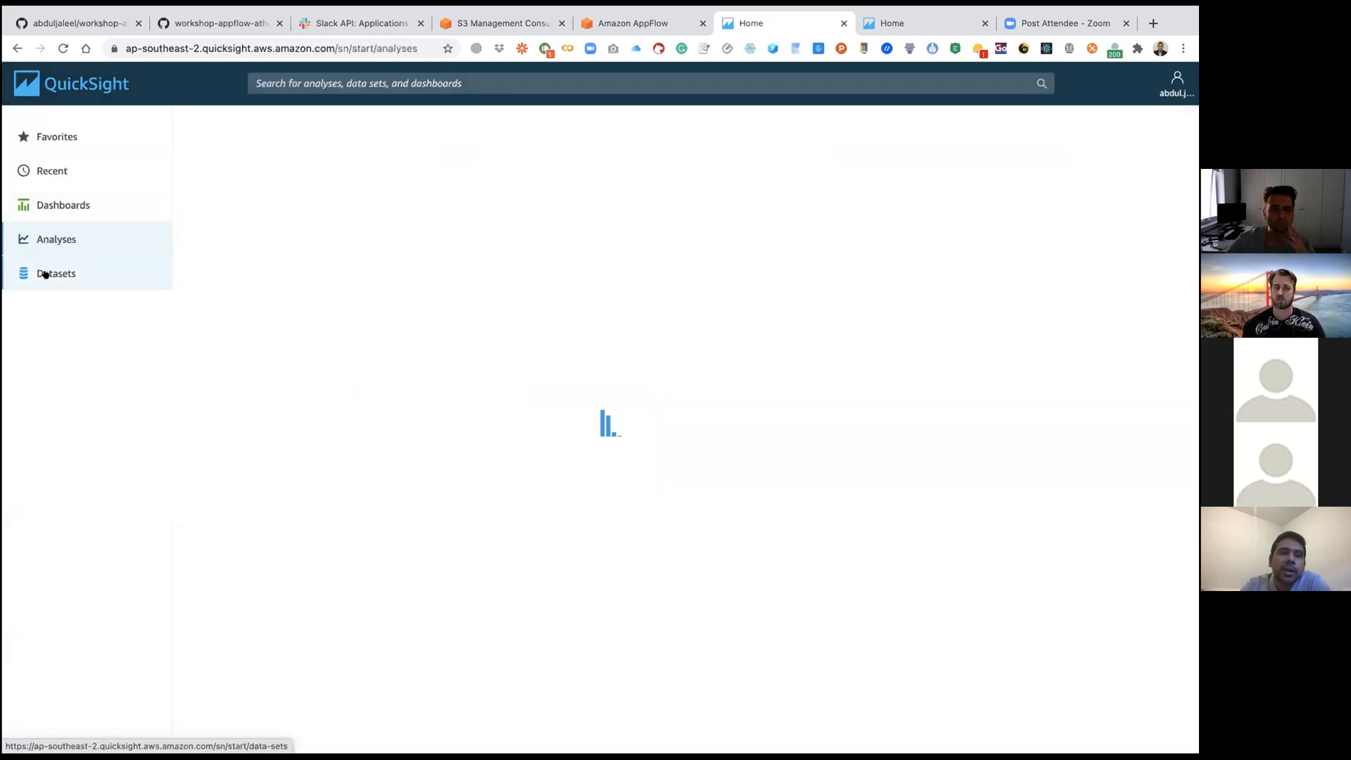
pyautogui.click(44, 273)
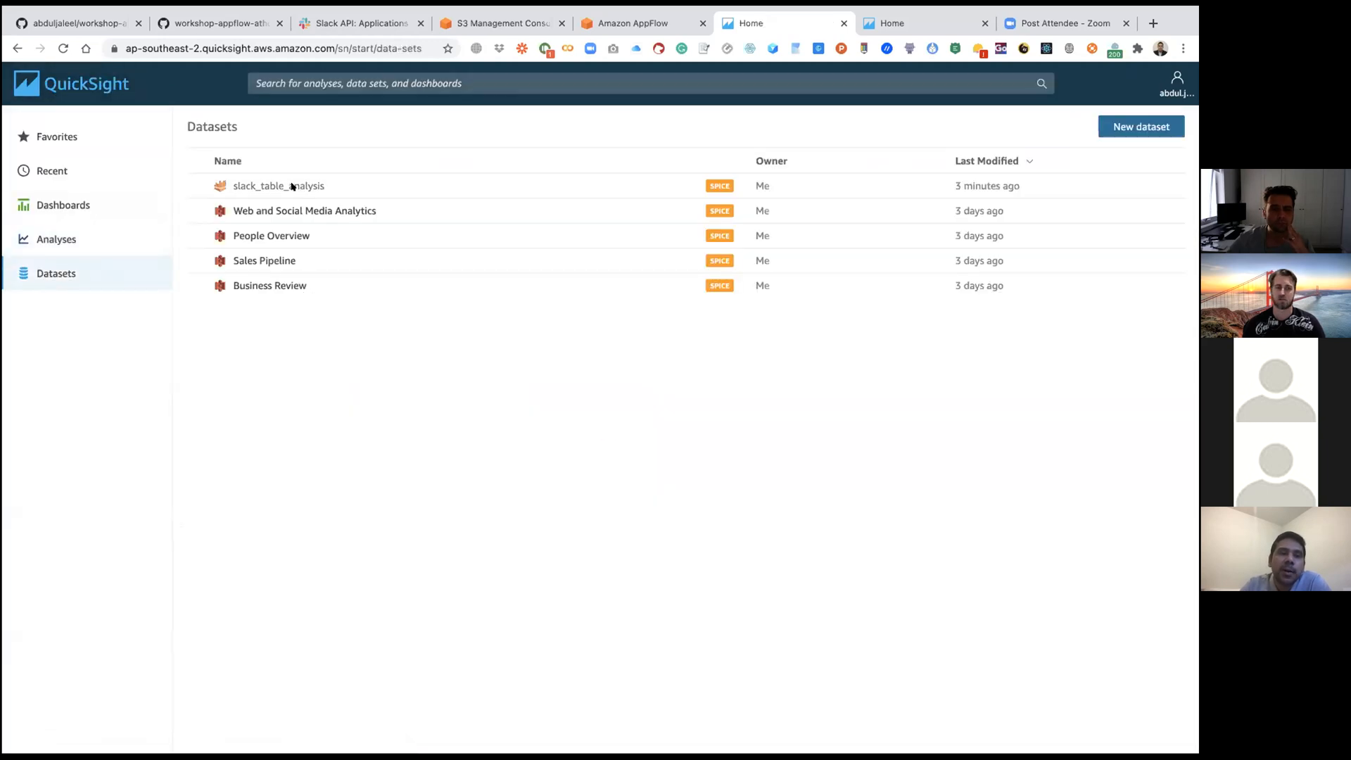
pyautogui.click(293, 187)
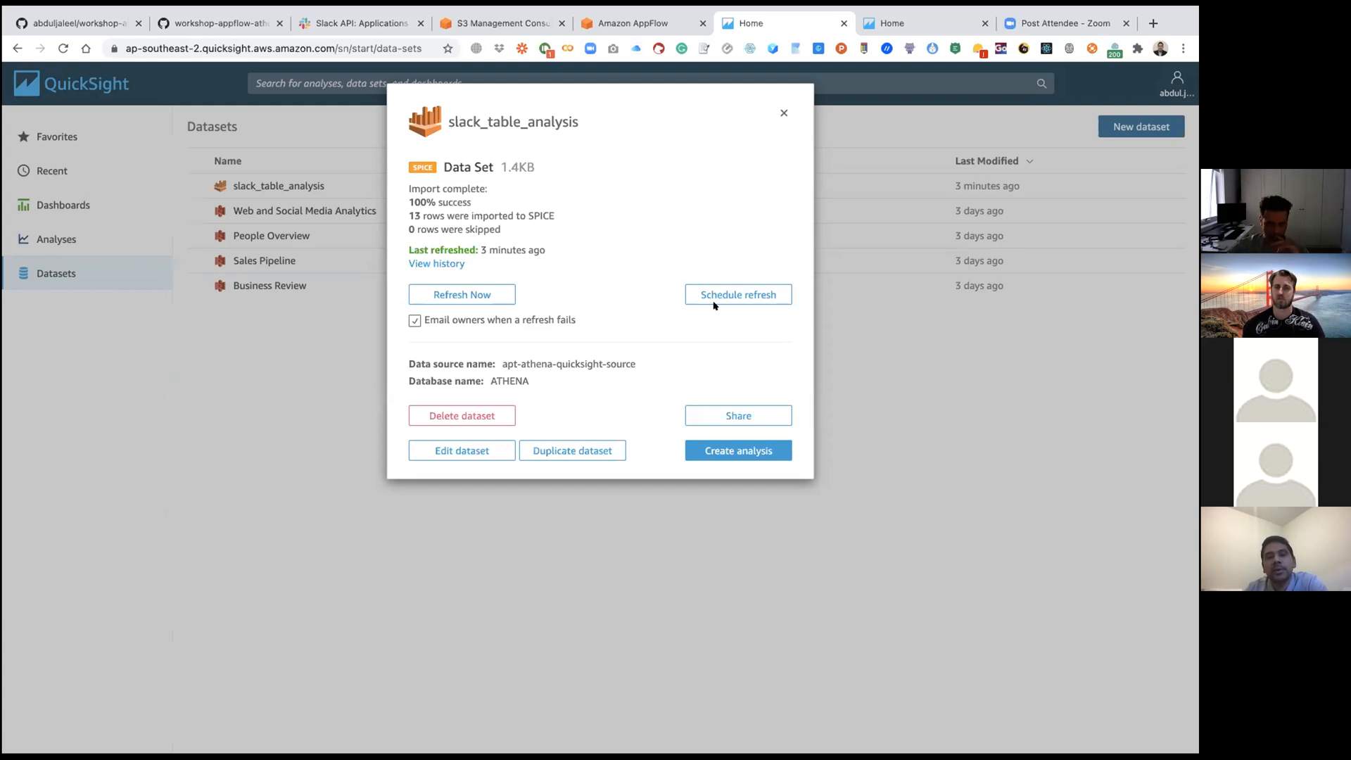
pyautogui.click(783, 112)
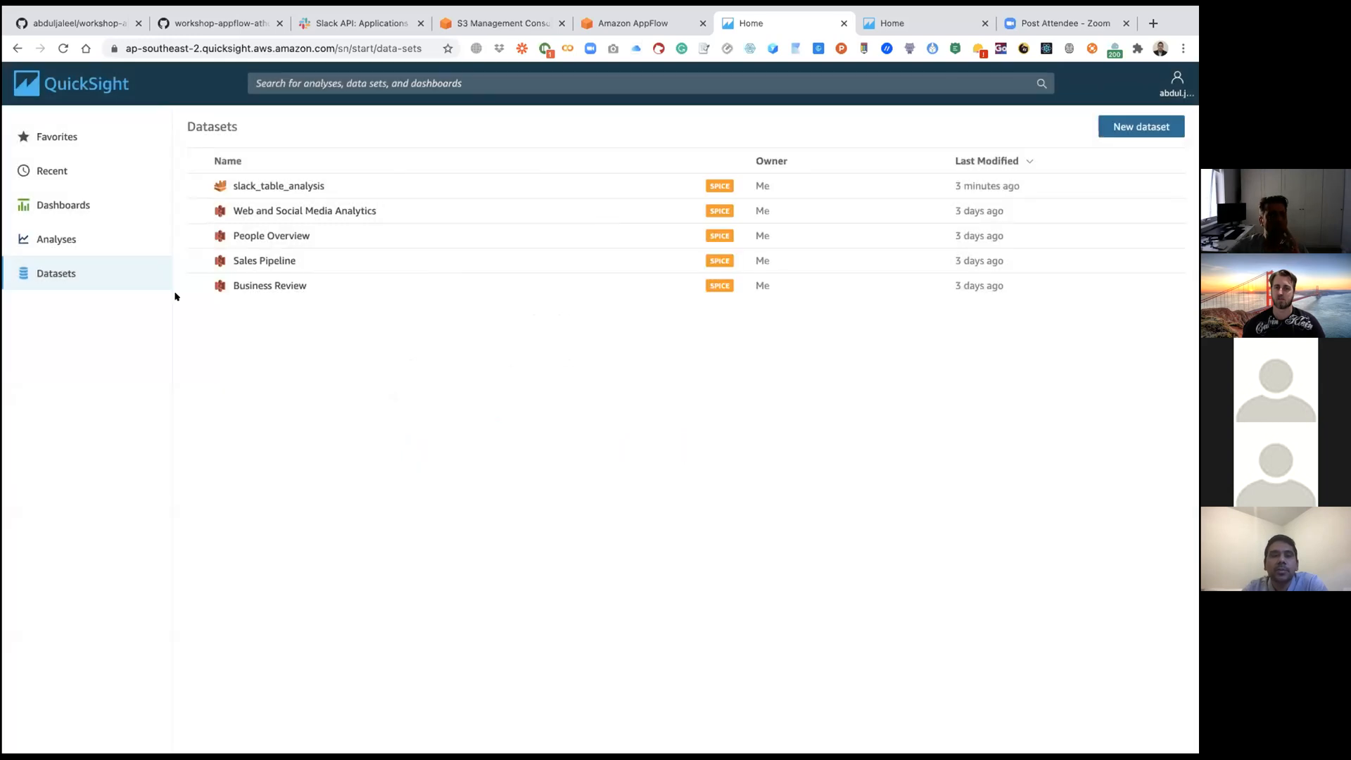
pyautogui.click(47, 233)
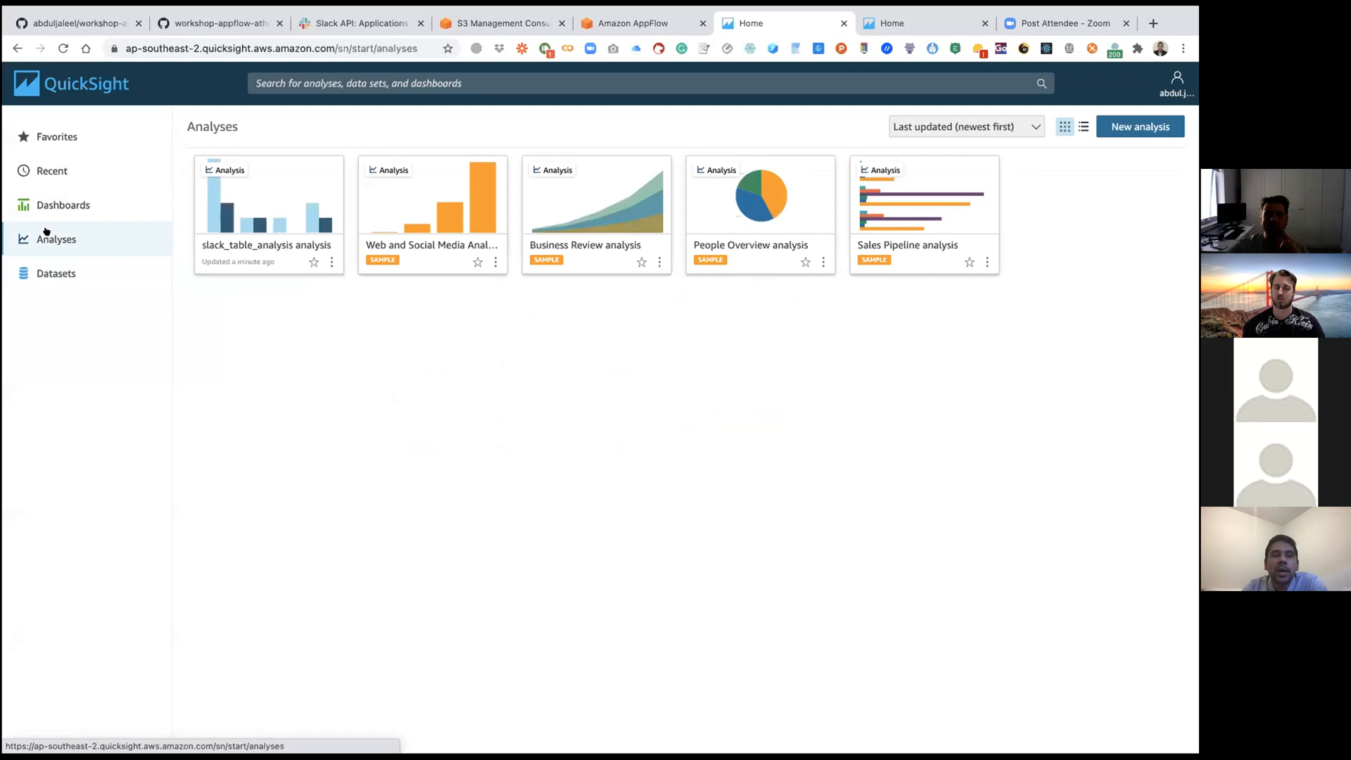
pyautogui.click(259, 214)
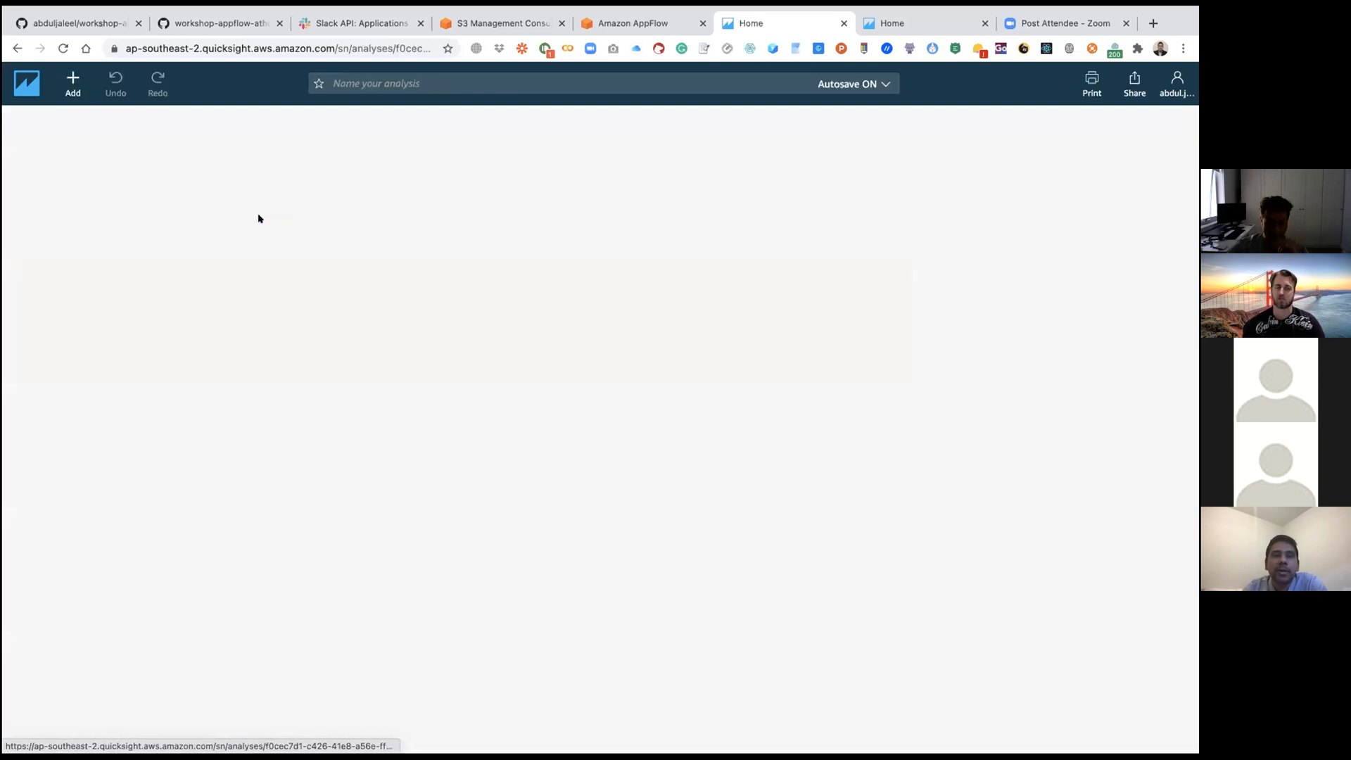
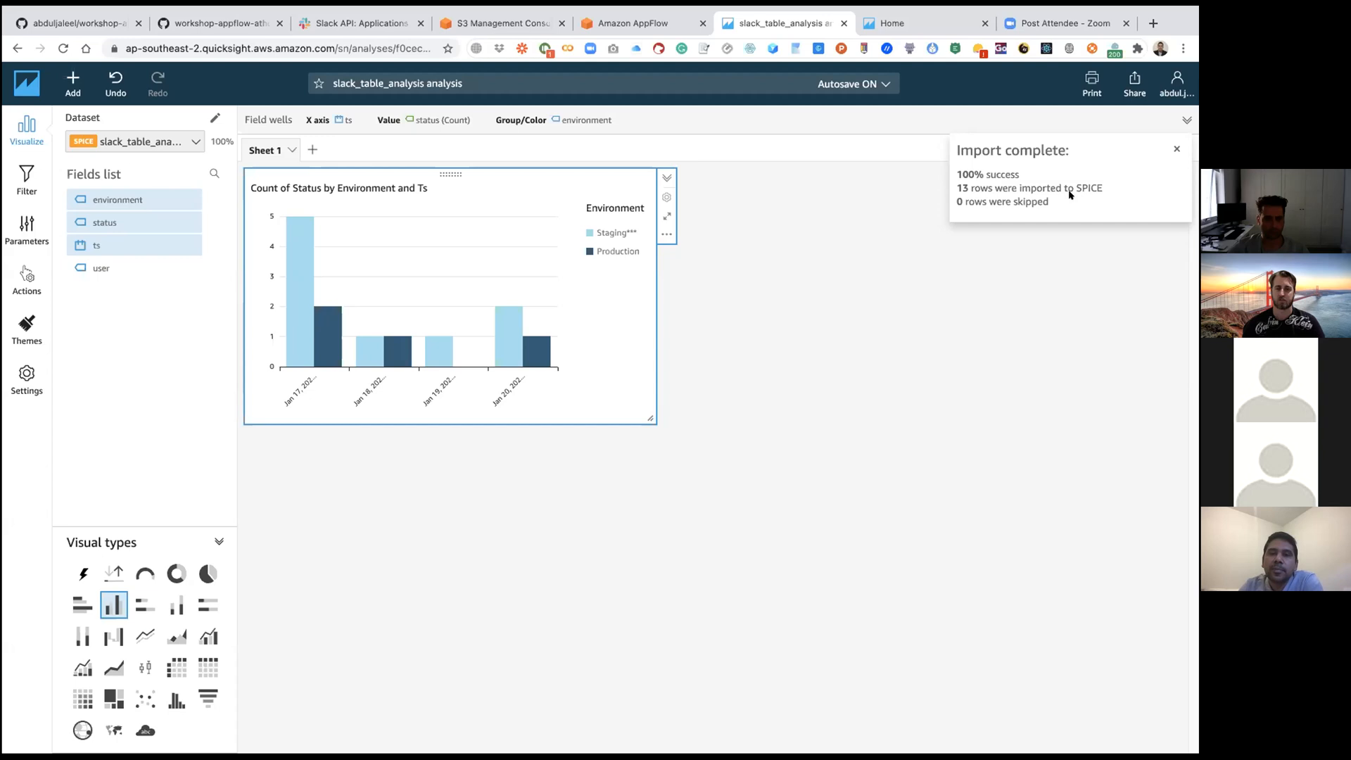
# Step: Switch to the AWS console, search the services for athena, and open the Athena query editor
pyautogui.click(648, 28)
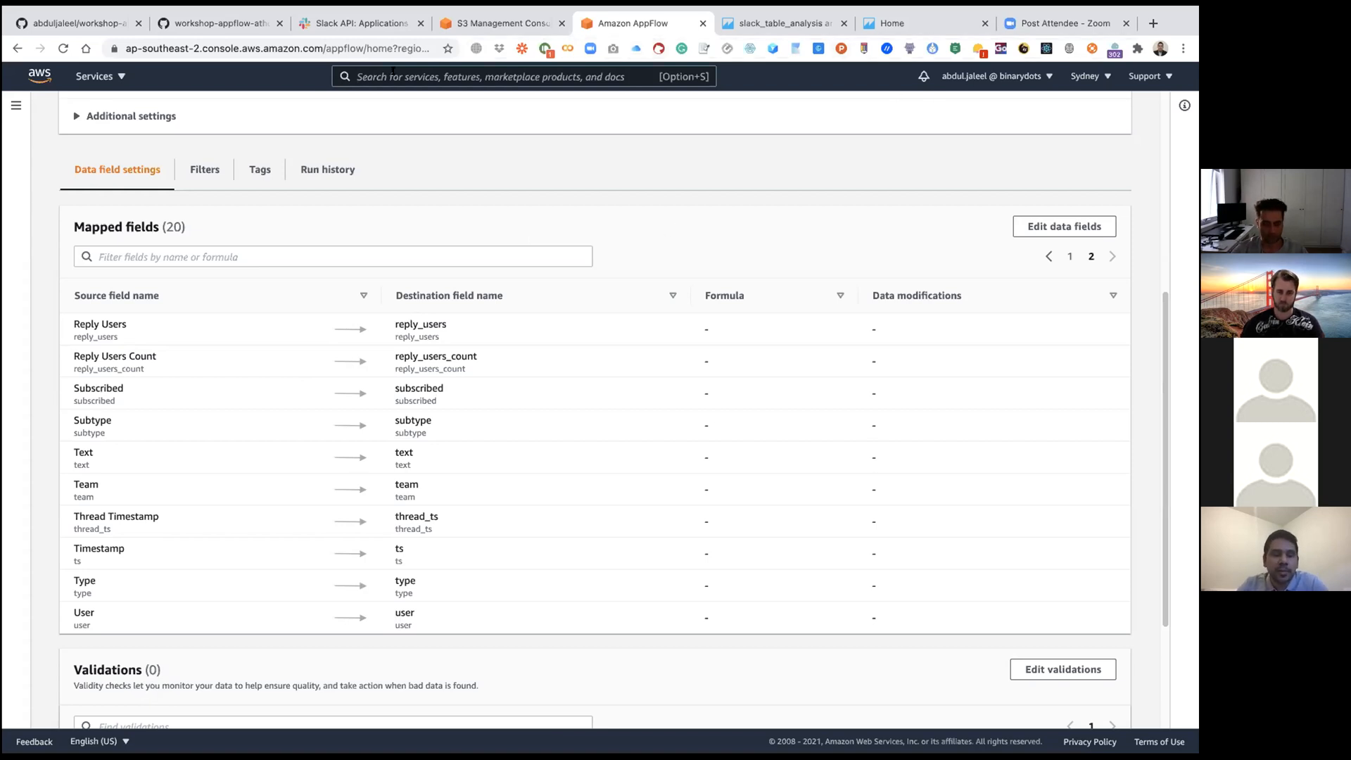
pyautogui.write('athena')
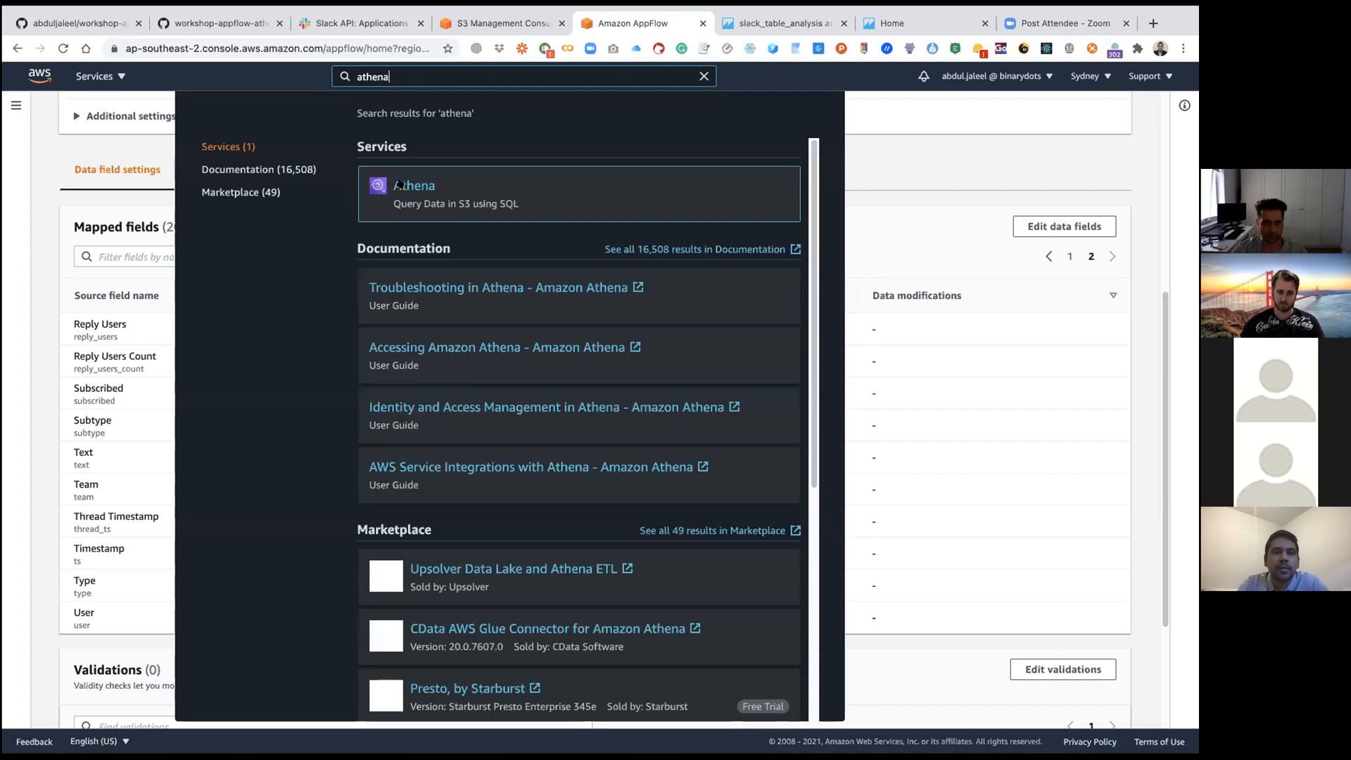
pyautogui.click(406, 184)
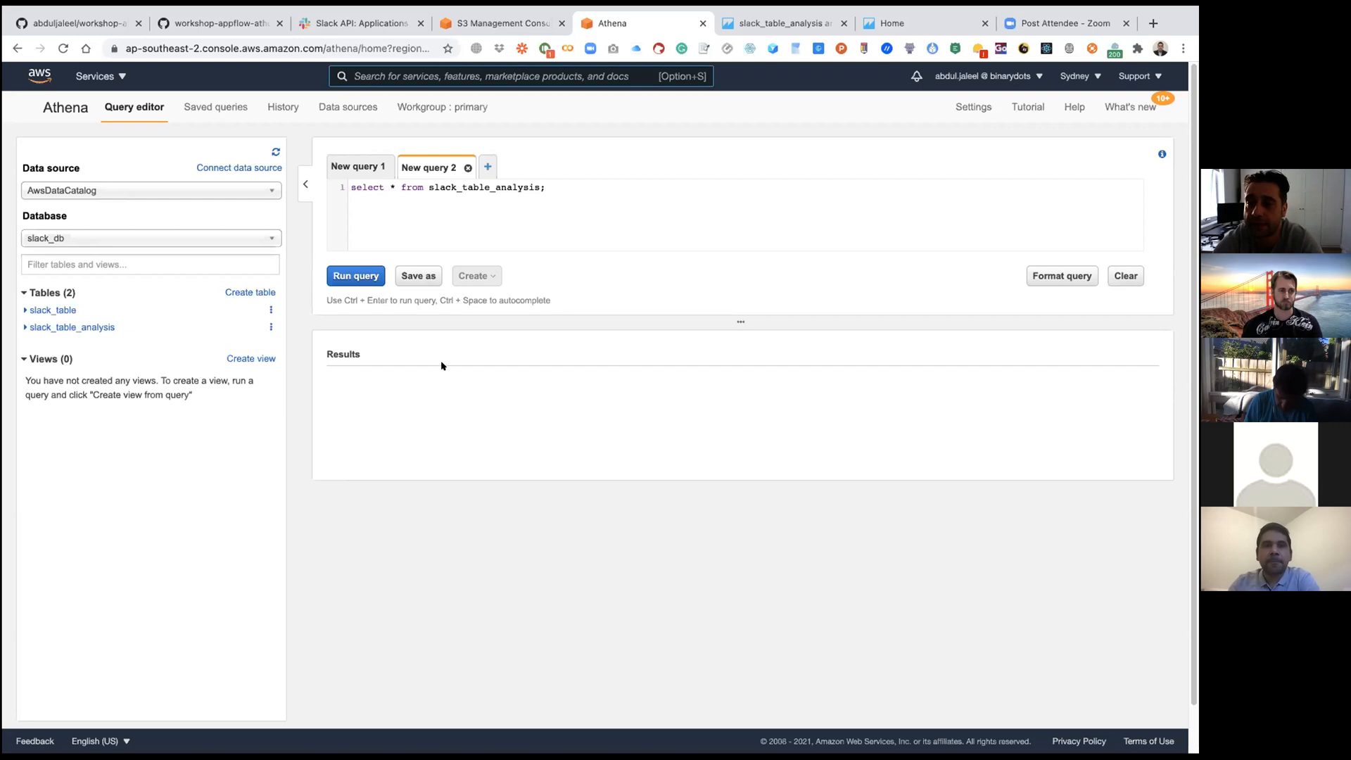
pyautogui.moveTo(641, 10)
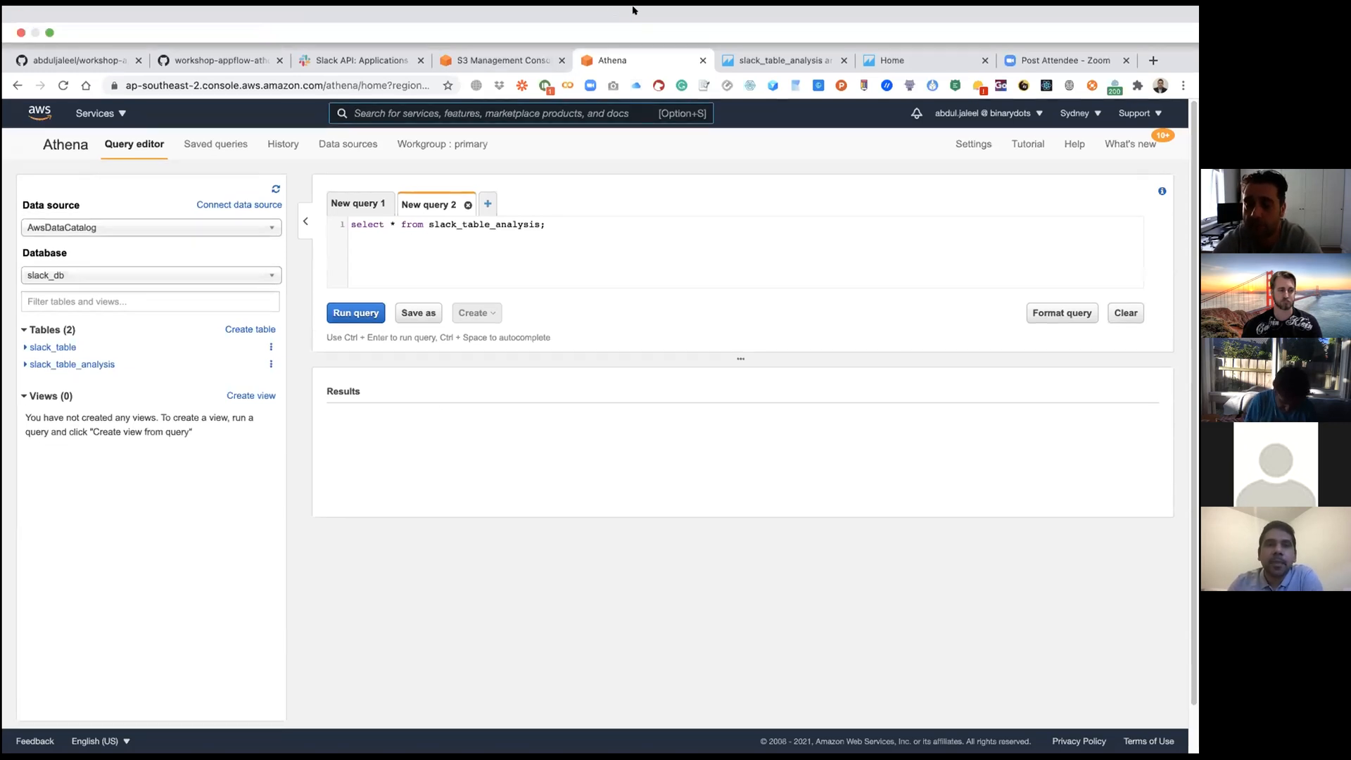